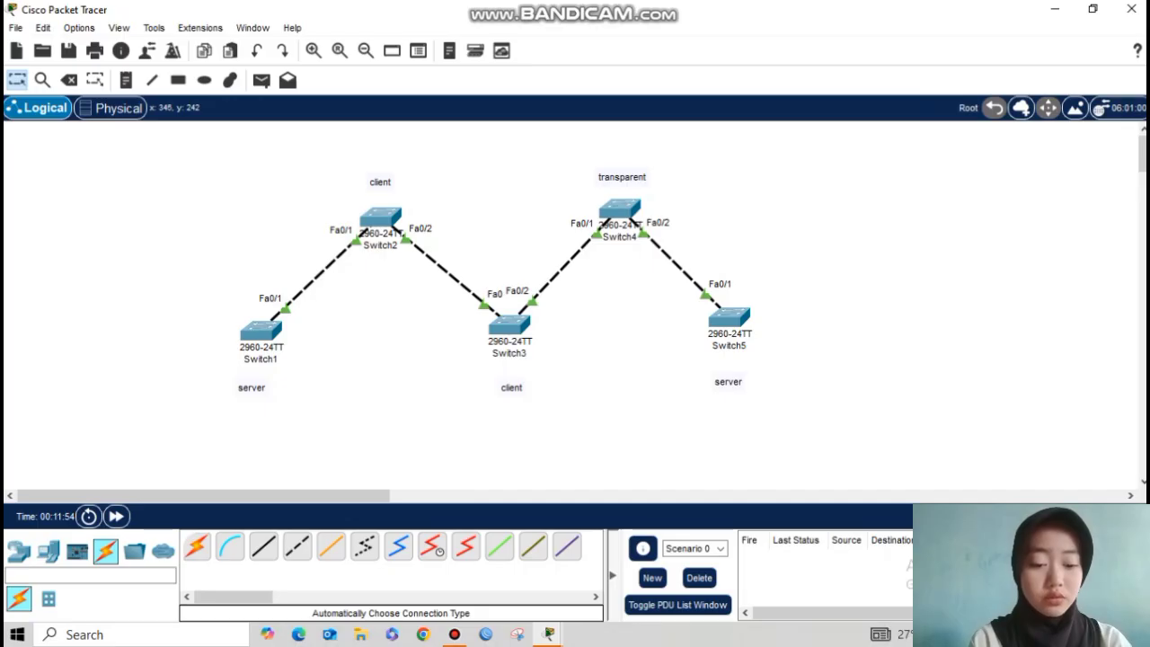
Step: In Switch1's CLI, enter global config and set interface fa0/1 to switchport mode trunk
click(262, 332)
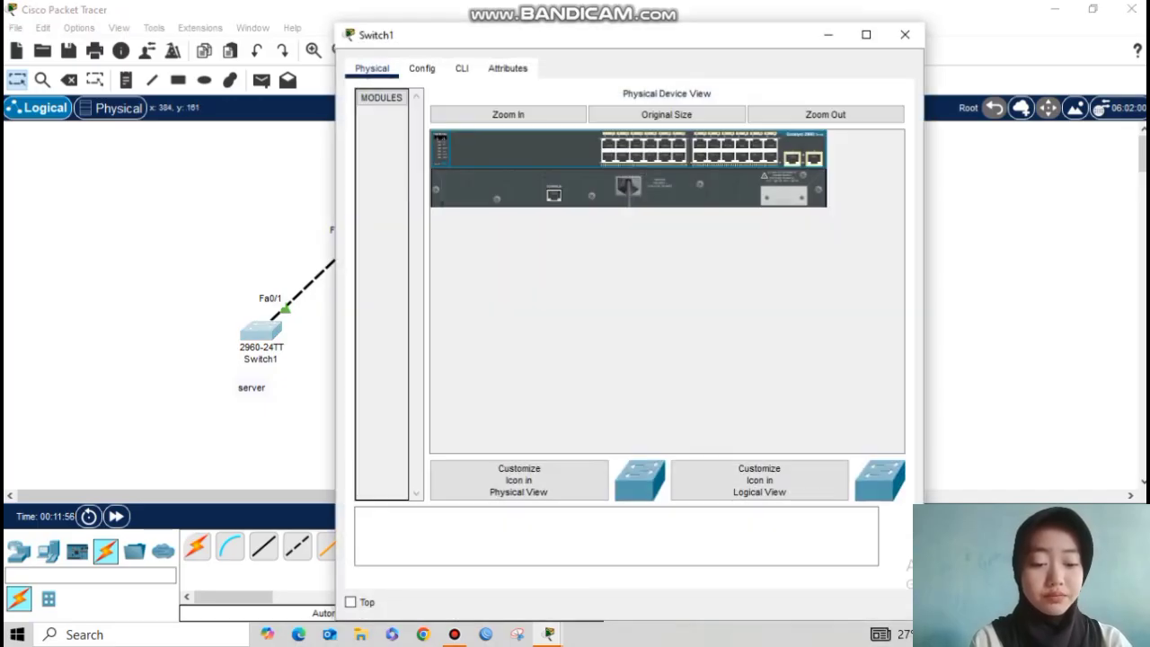
click(462, 68)
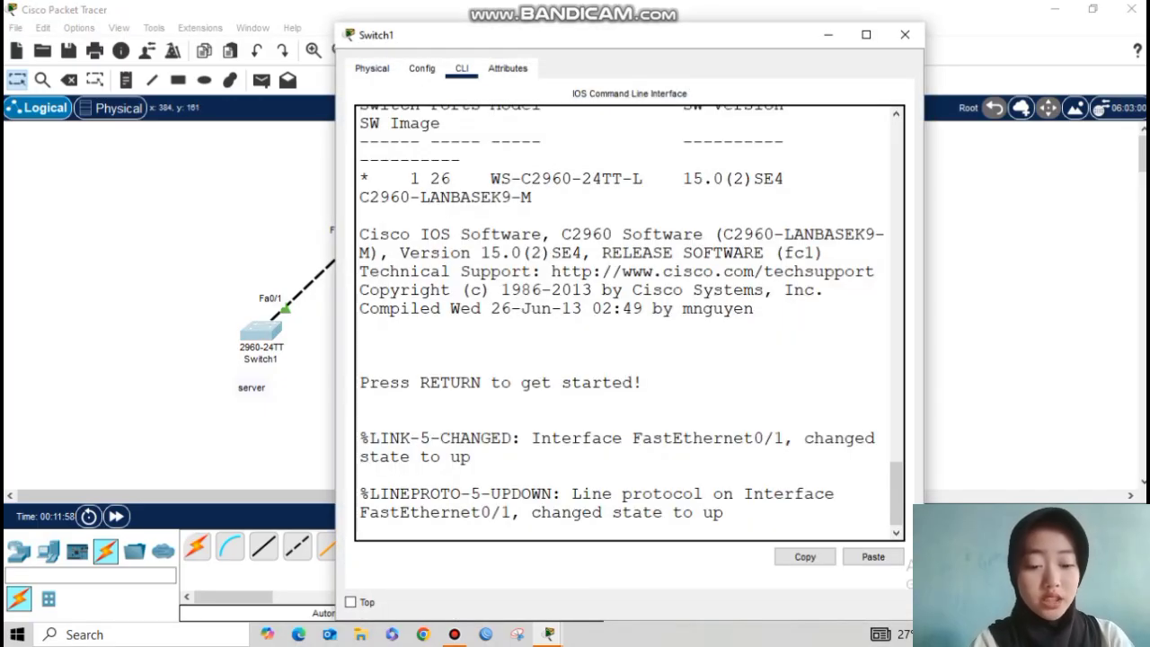
key(Return)
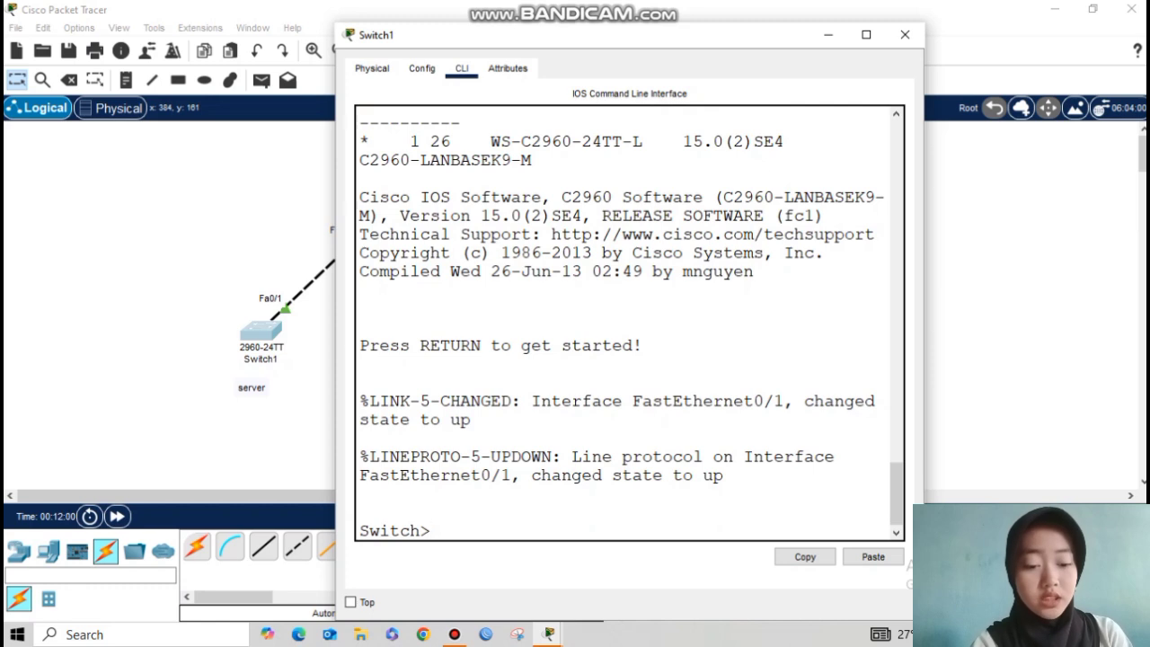
text(en)
key(Return)
text(conf)
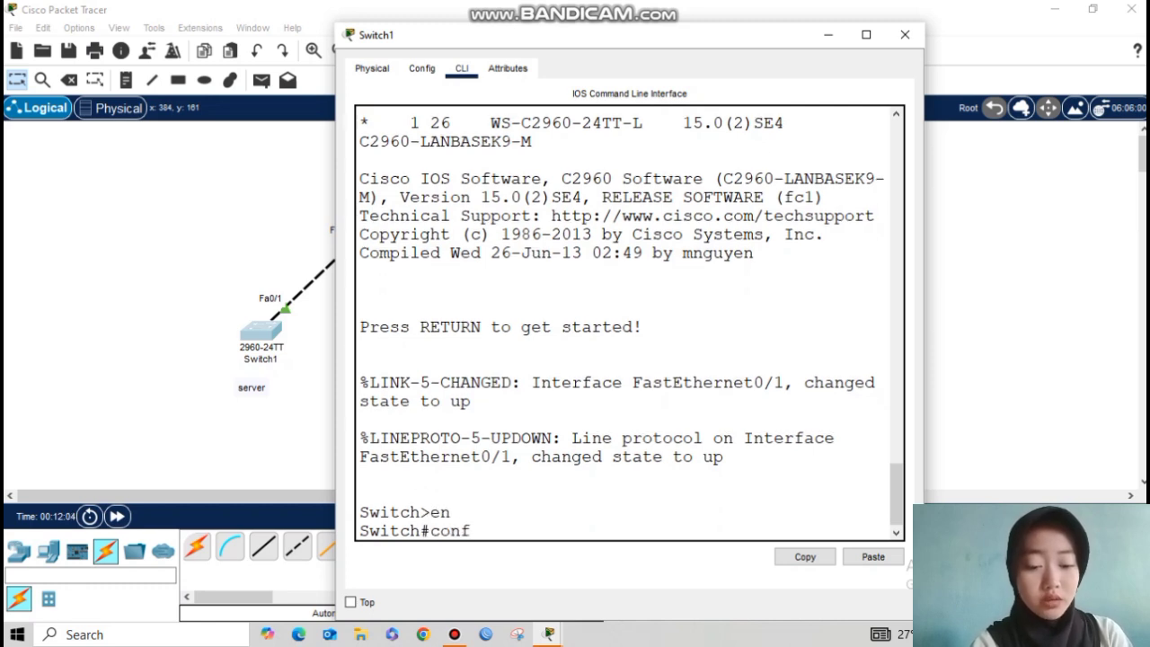
text( t)
key(Return)
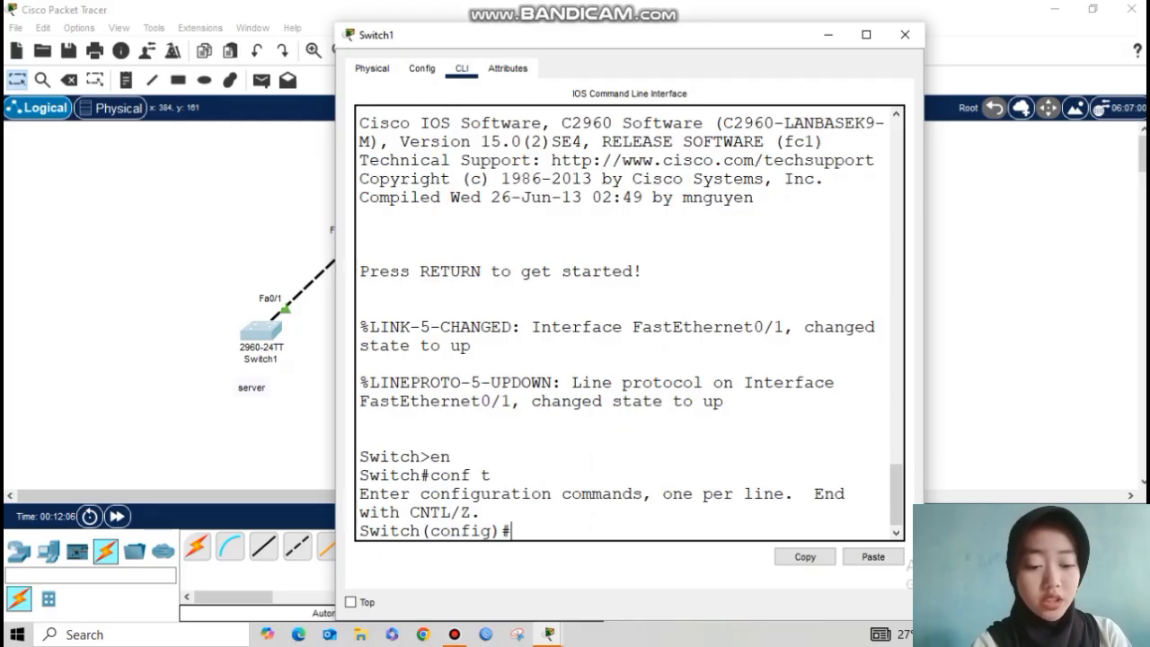
text(i)
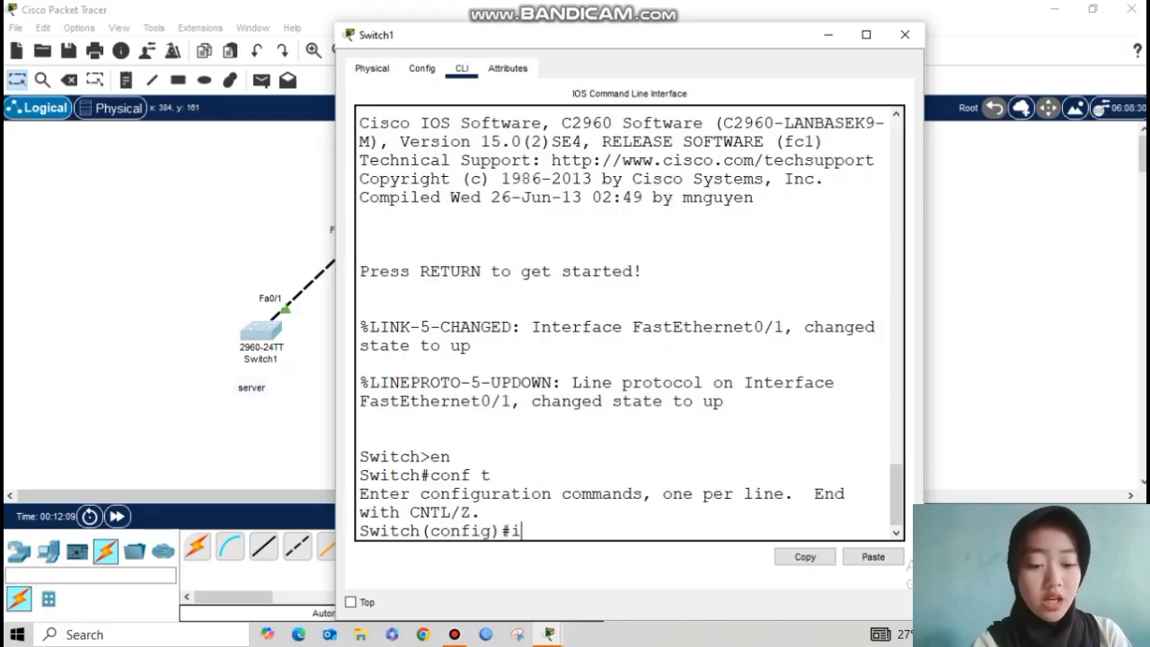
text(nterface fa0/1)
key(Return)
text(switchport mode trunk)
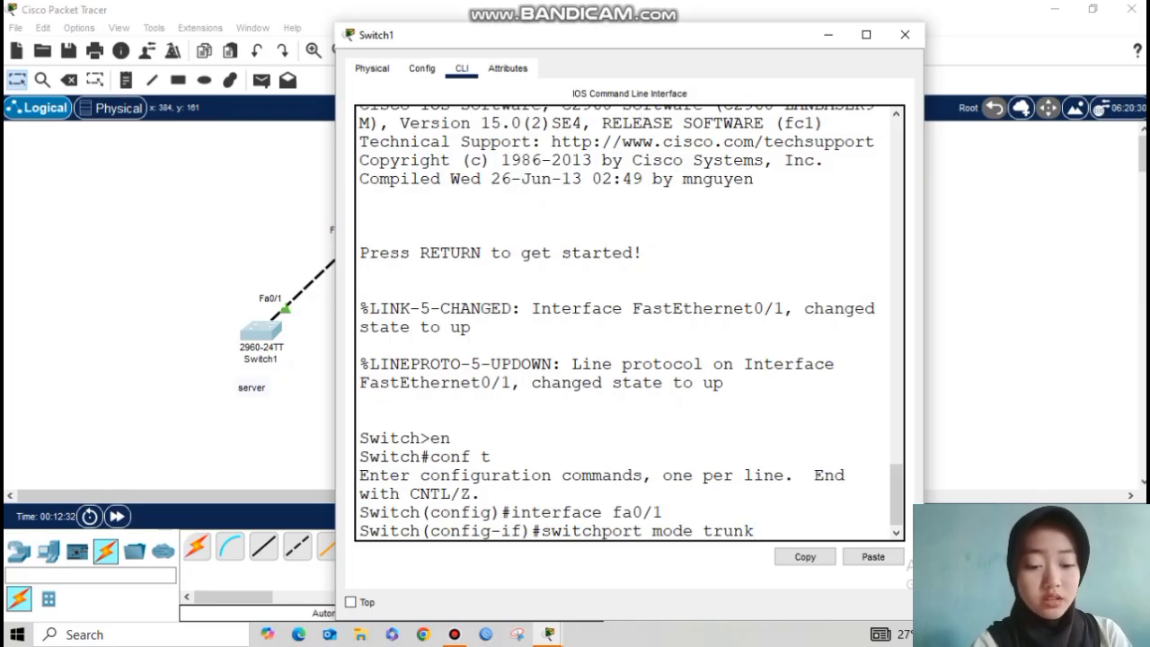
key(Return)
Step: On Switch2, set interface range fa0/1-2 to switchport mode trunk
click(905, 35)
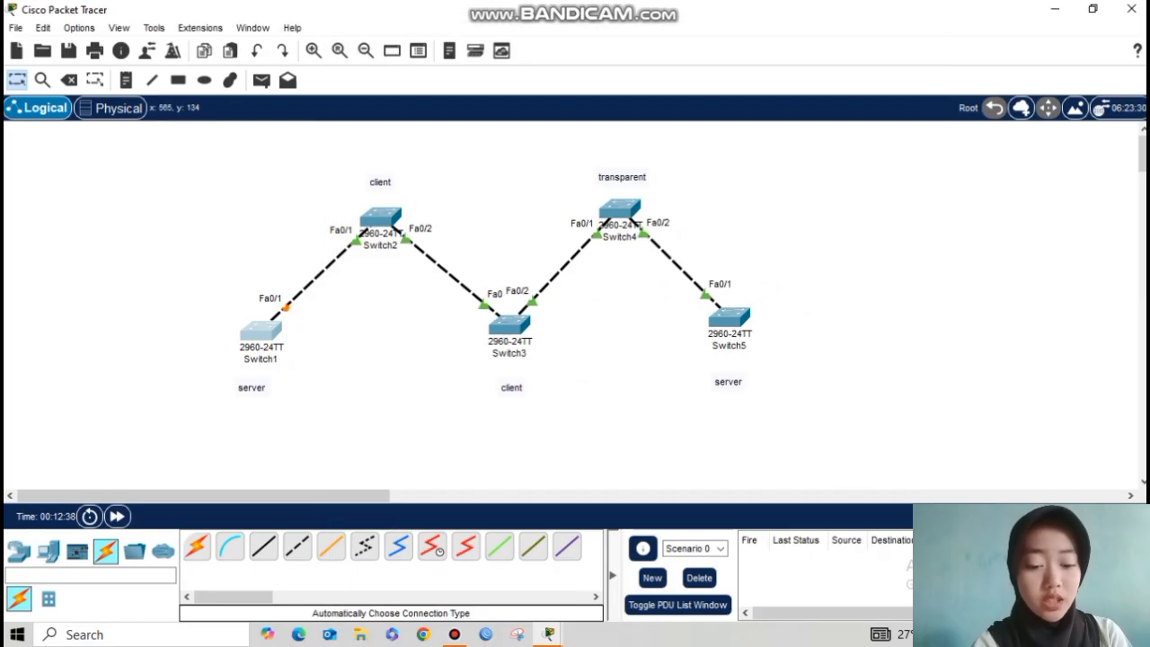
click(383, 218)
click(462, 68)
key(Return)
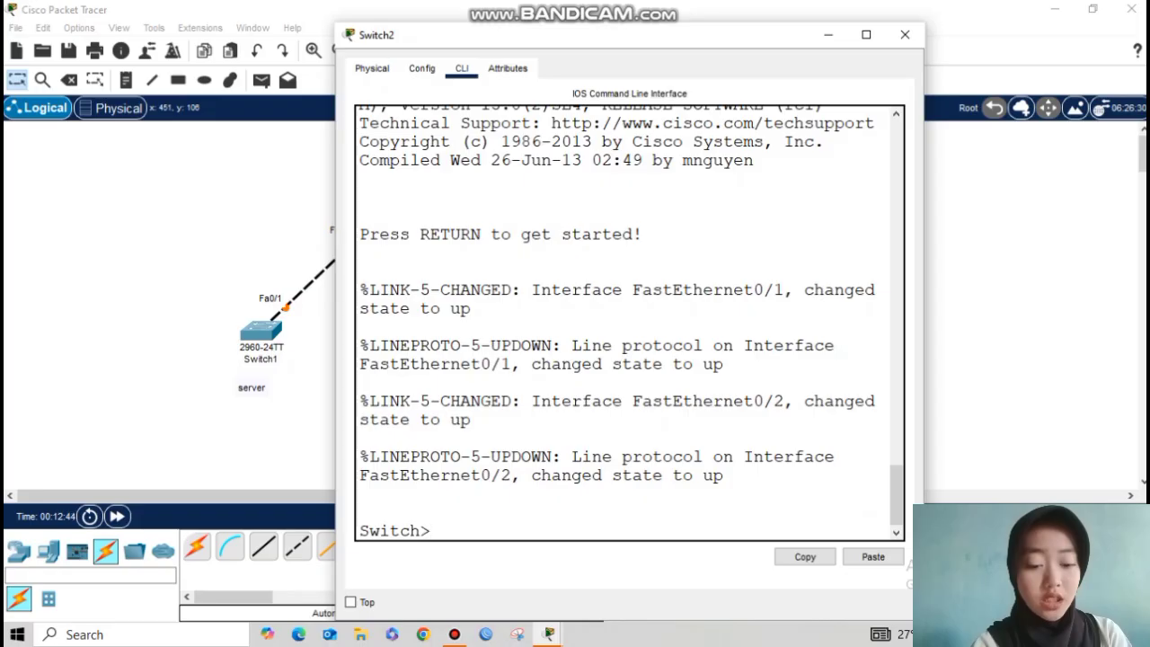
text(en)
key(Return)
text(conf t)
key(Return)
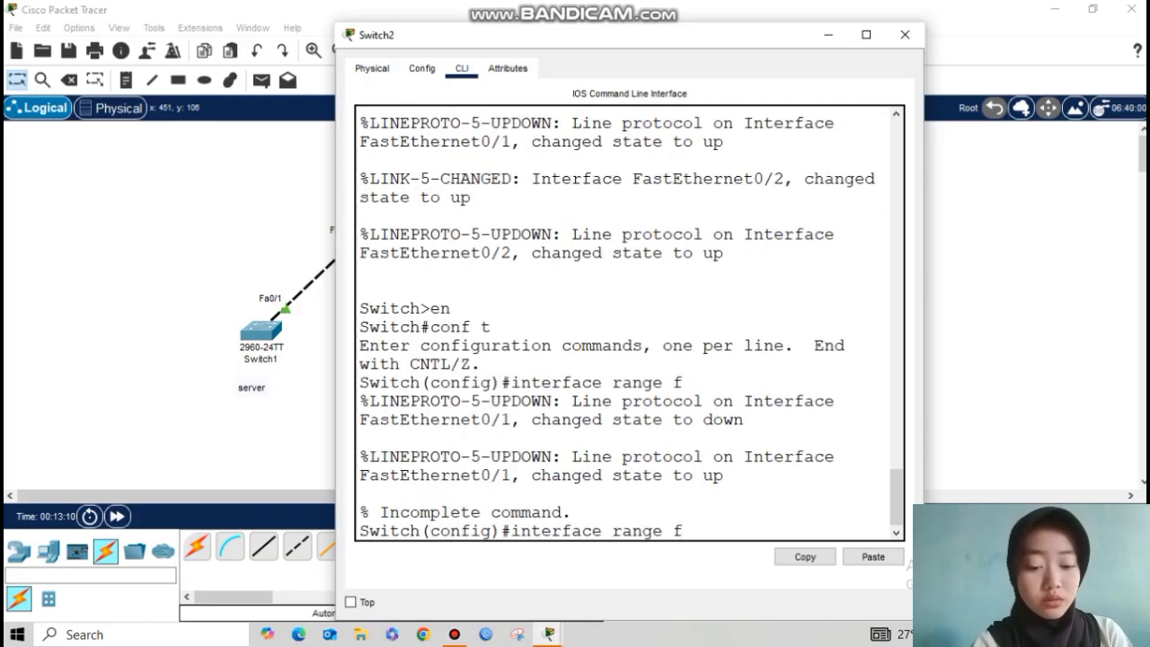
text(a0/1-2)
key(Return)
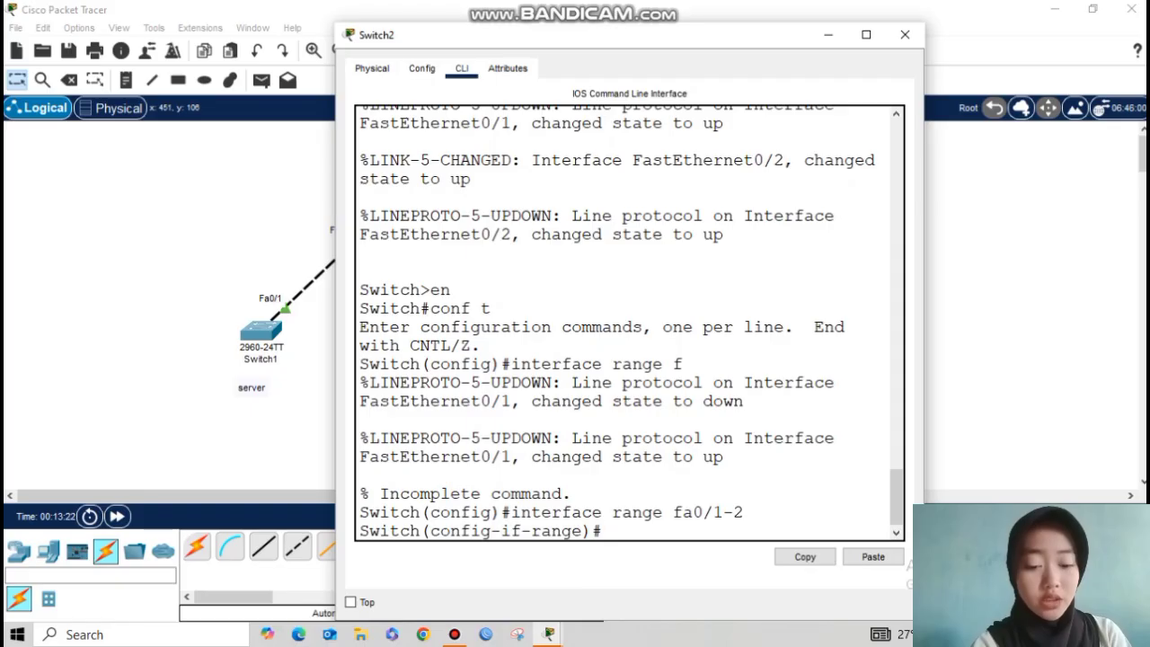
text(switchport)
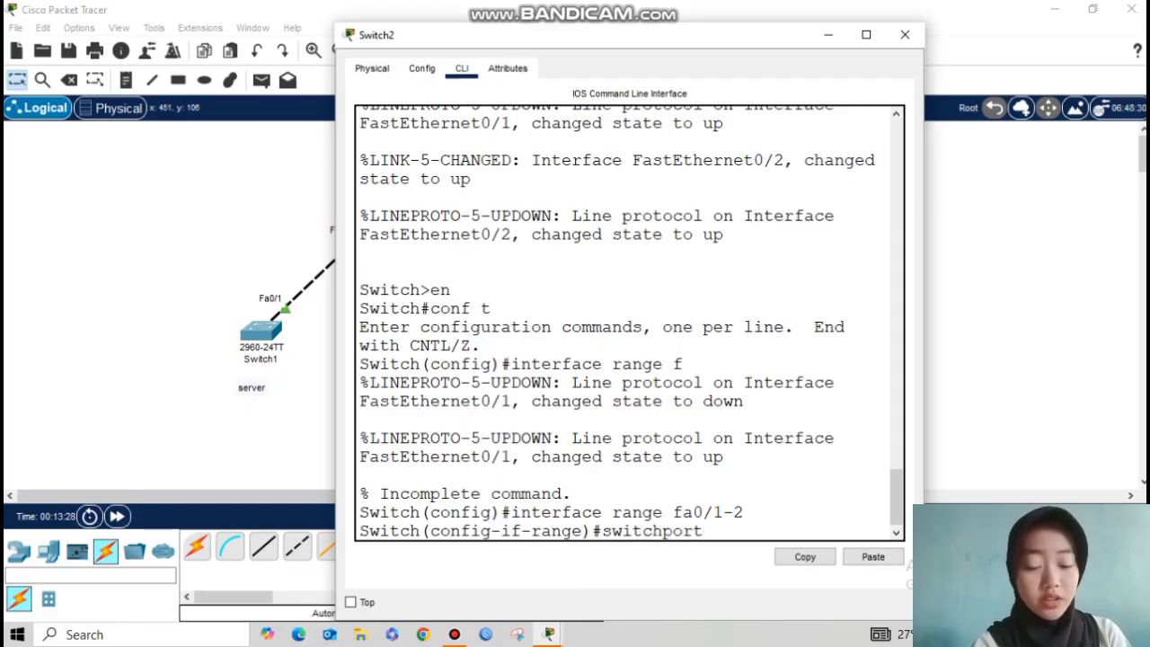
text( mode trunk)
key(Return)
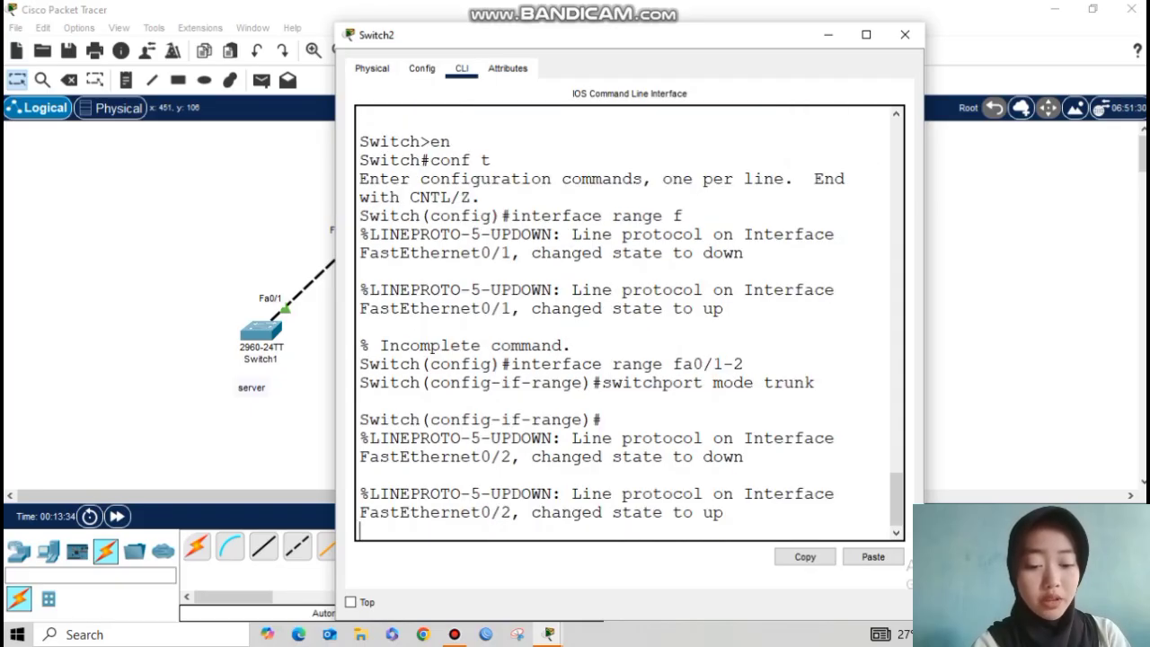
drag(613, 346, 747, 345)
click(747, 346)
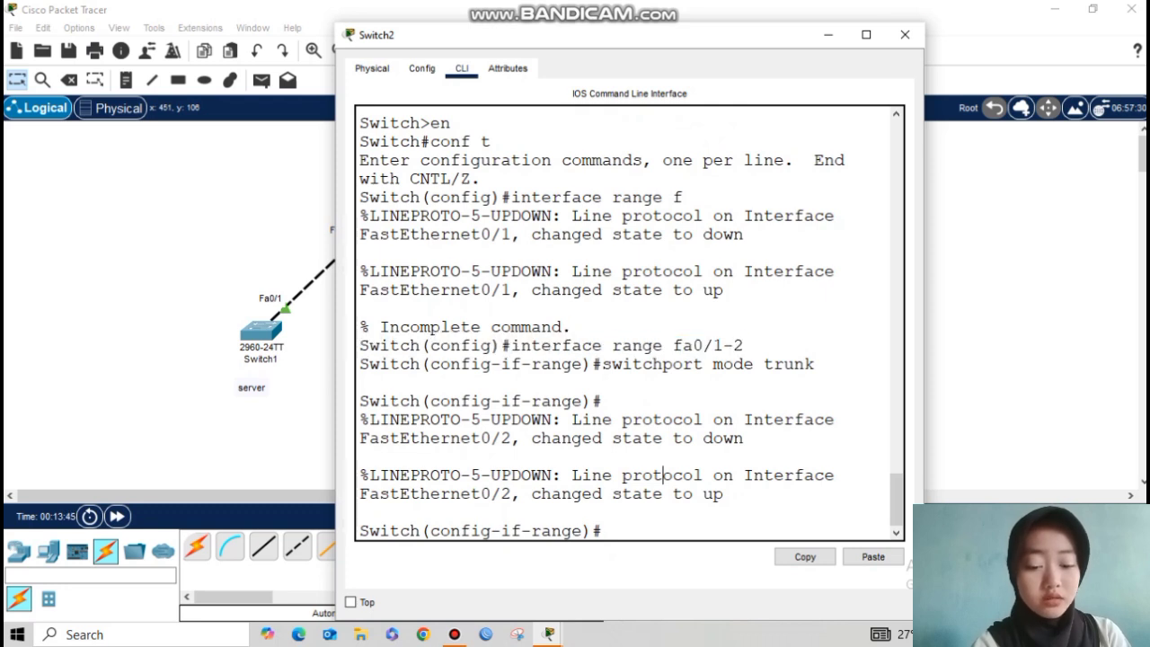
Step: On Switch3, set interface range fa0/1-2 to switchport mode trunk
click(904, 35)
click(511, 321)
click(462, 68)
key(Return)
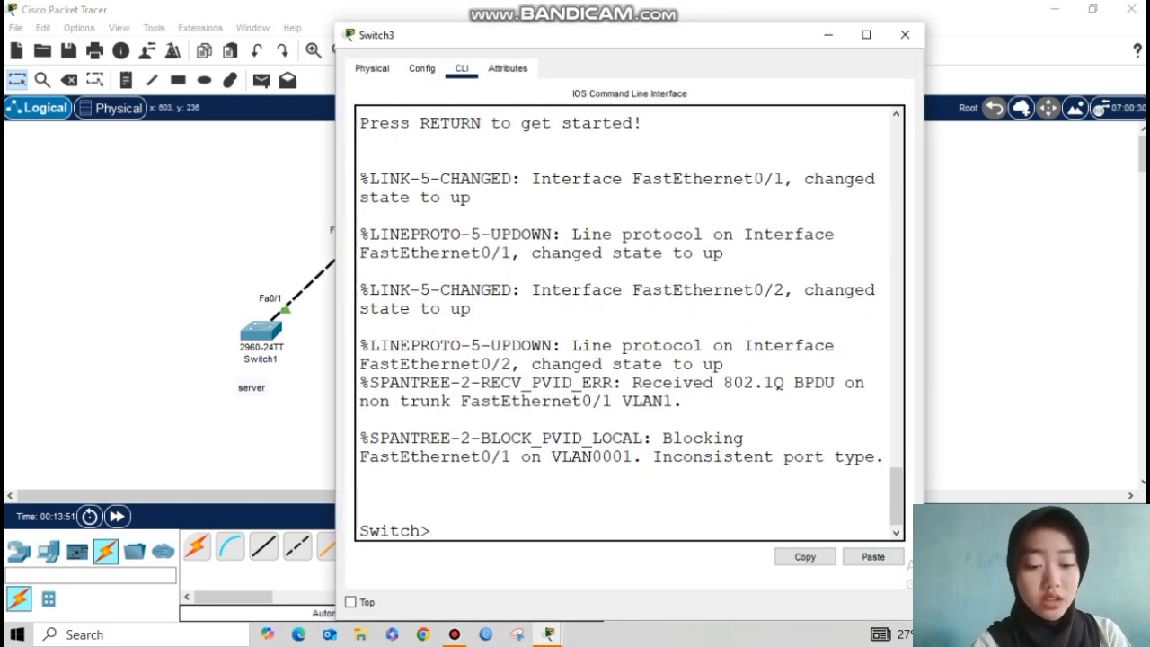
text(rn)
key(Return)
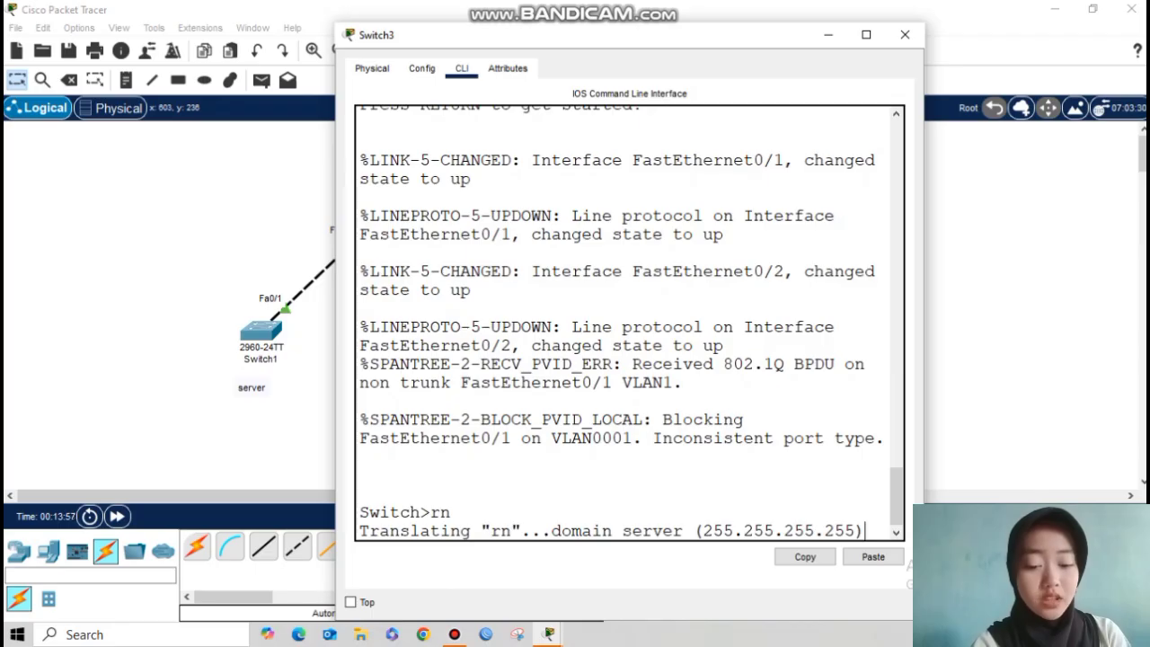
text(en)
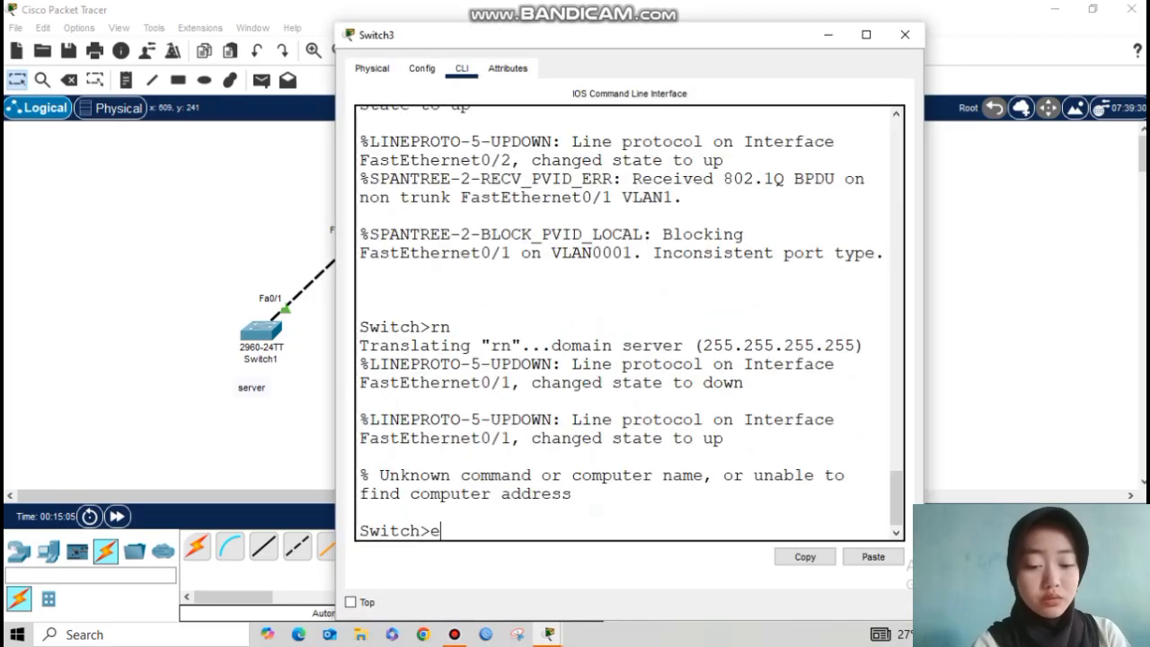
key(Return)
text(conf t)
key(Return)
text(int)
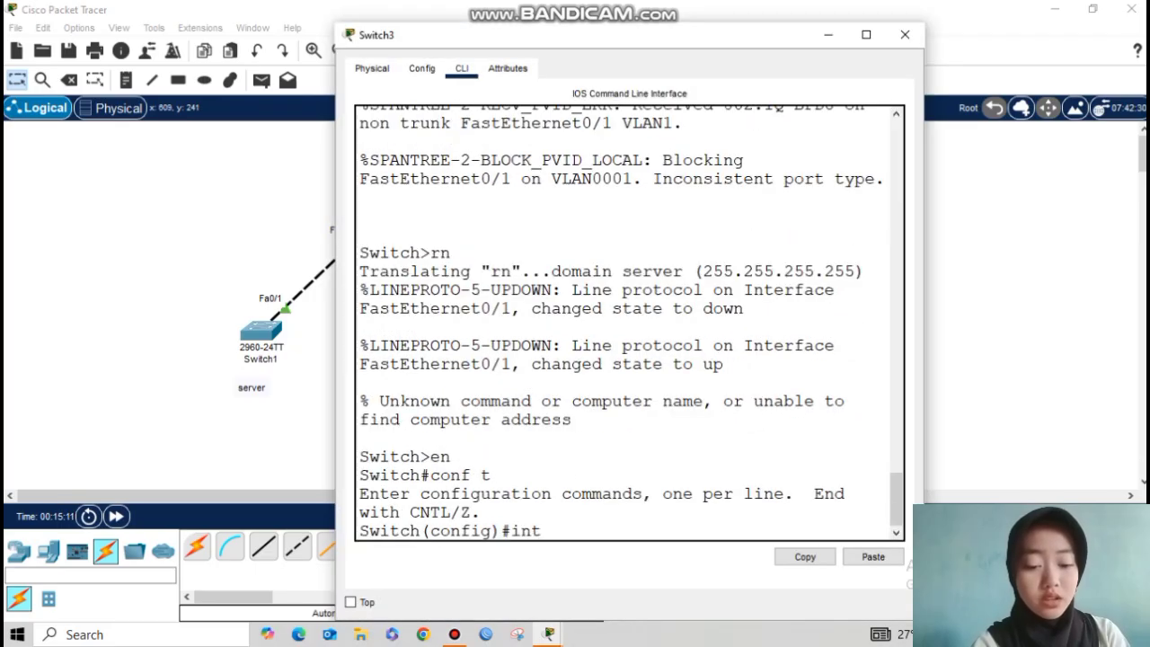
text(erface range)
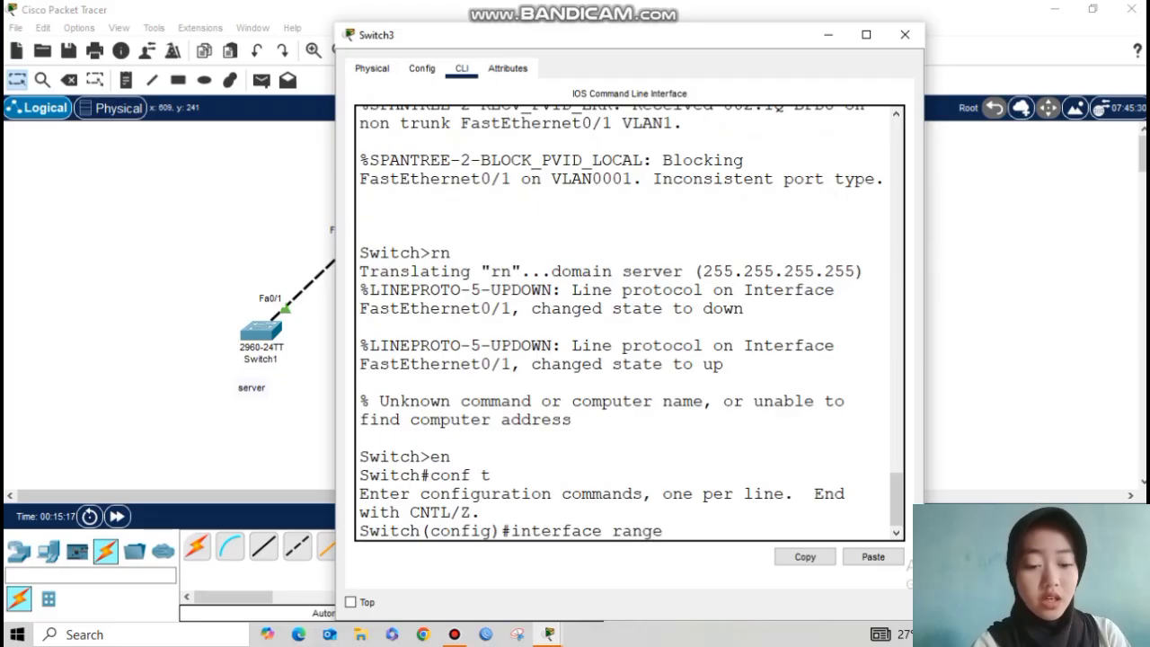
text( fa0/1-2)
key(Return)
text(switchport mode trunk)
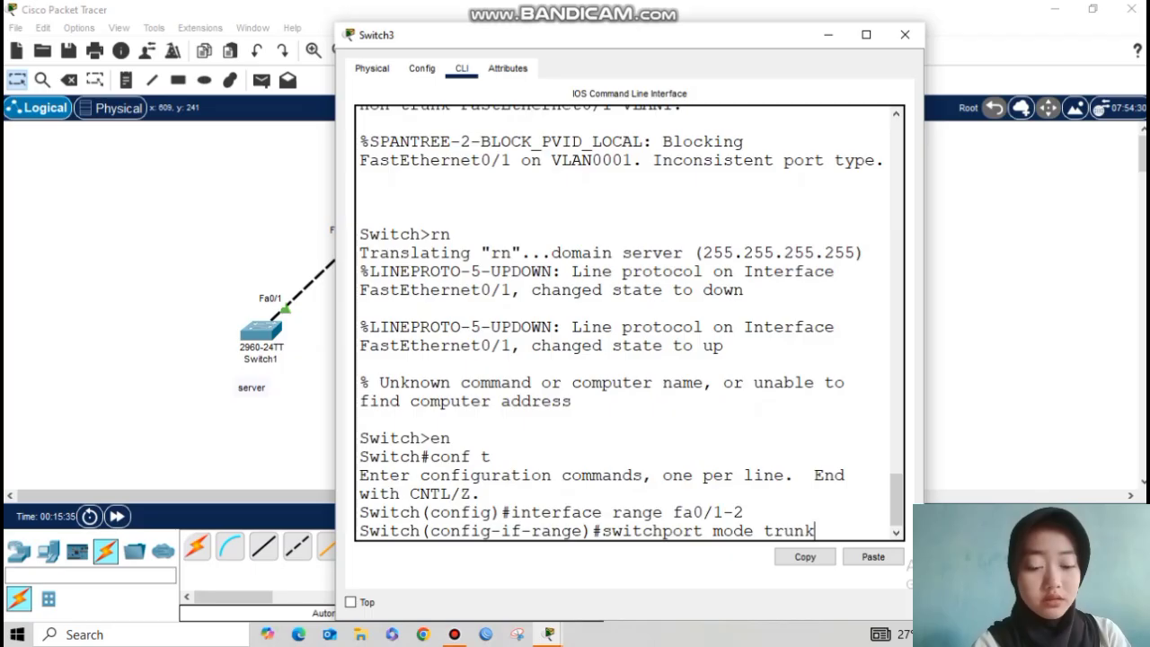
key(Return)
Step: On Switch4, set interface range fa0/1-2 to switchport mode trunk
click(905, 35)
click(619, 206)
click(461, 69)
key(Return)
text(en)
key(Return)
text(conft)
key(Return)
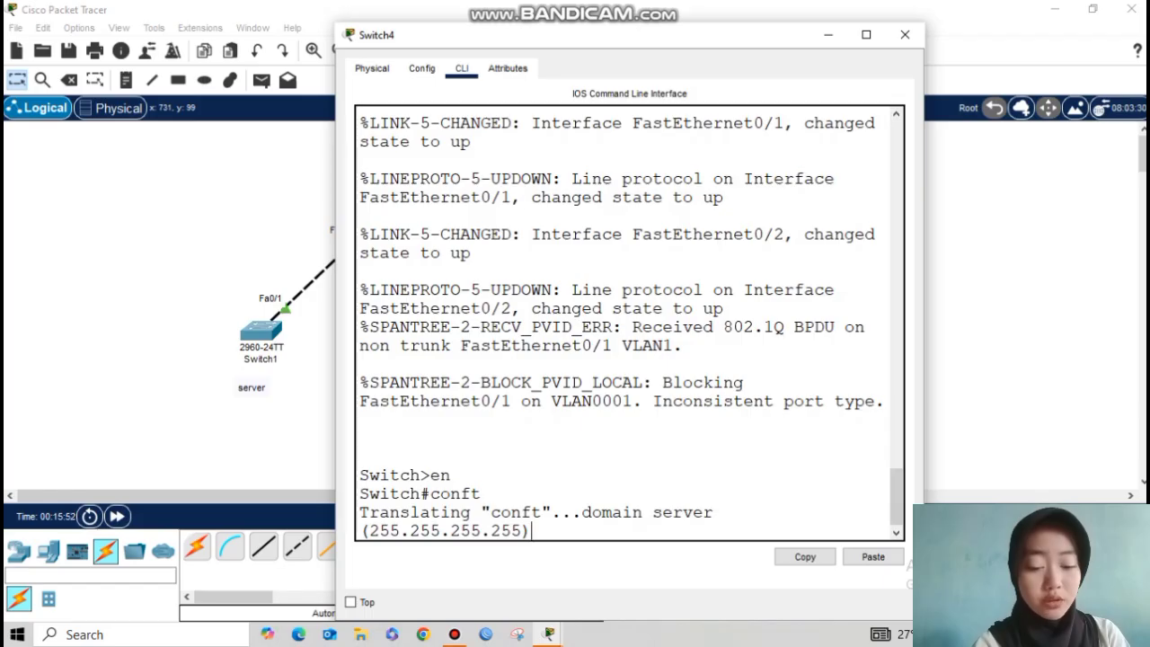
text(conf)
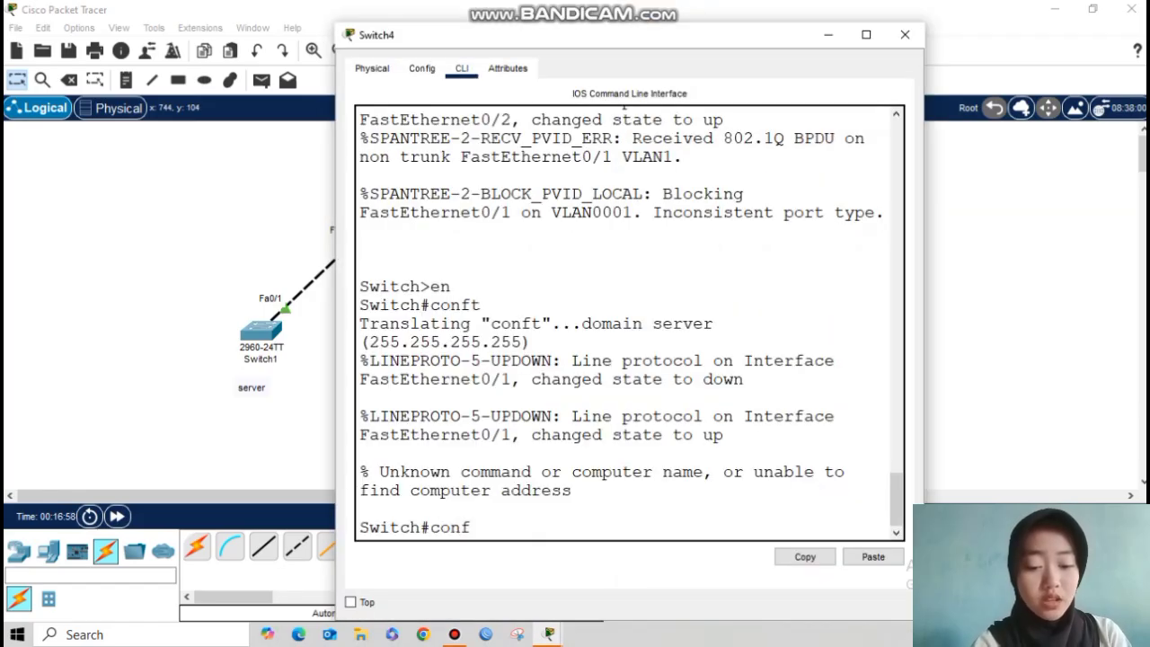
text( t)
key(Return)
text(interface)
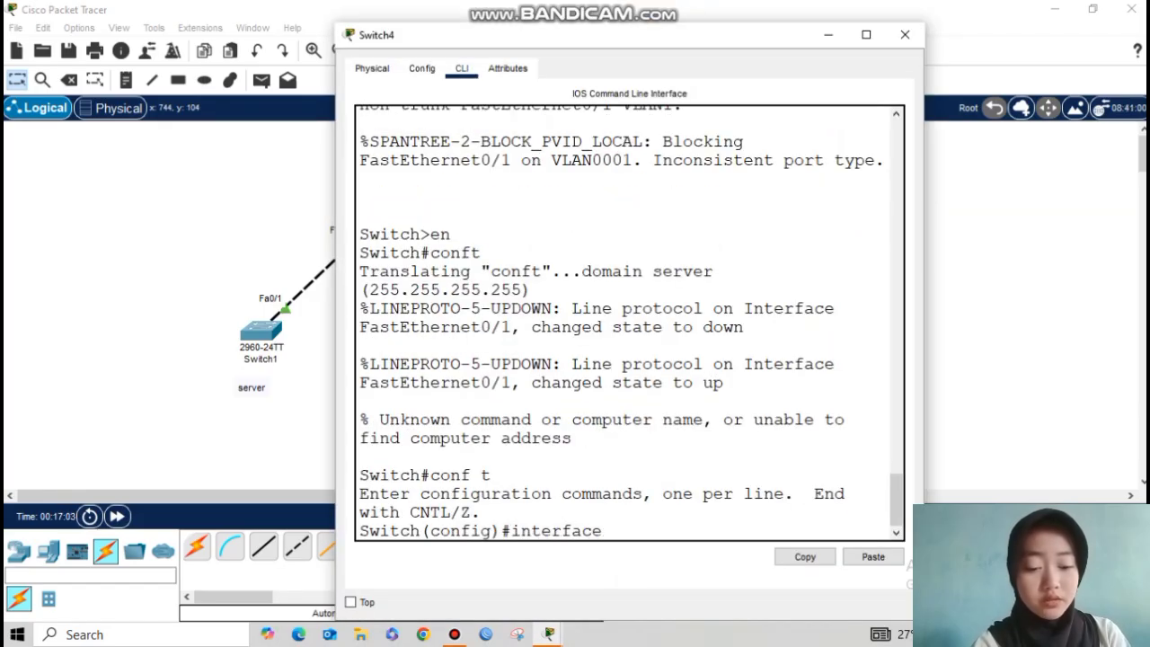
text( range fa0/1-2)
key(Return)
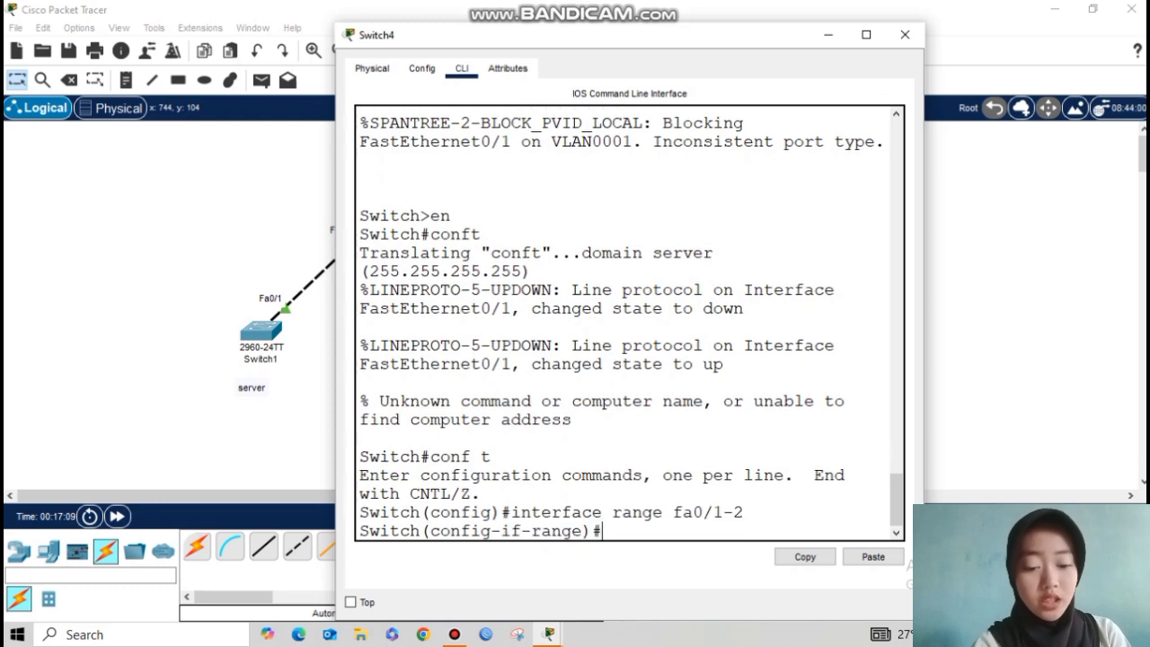
text(switchport mode trun)
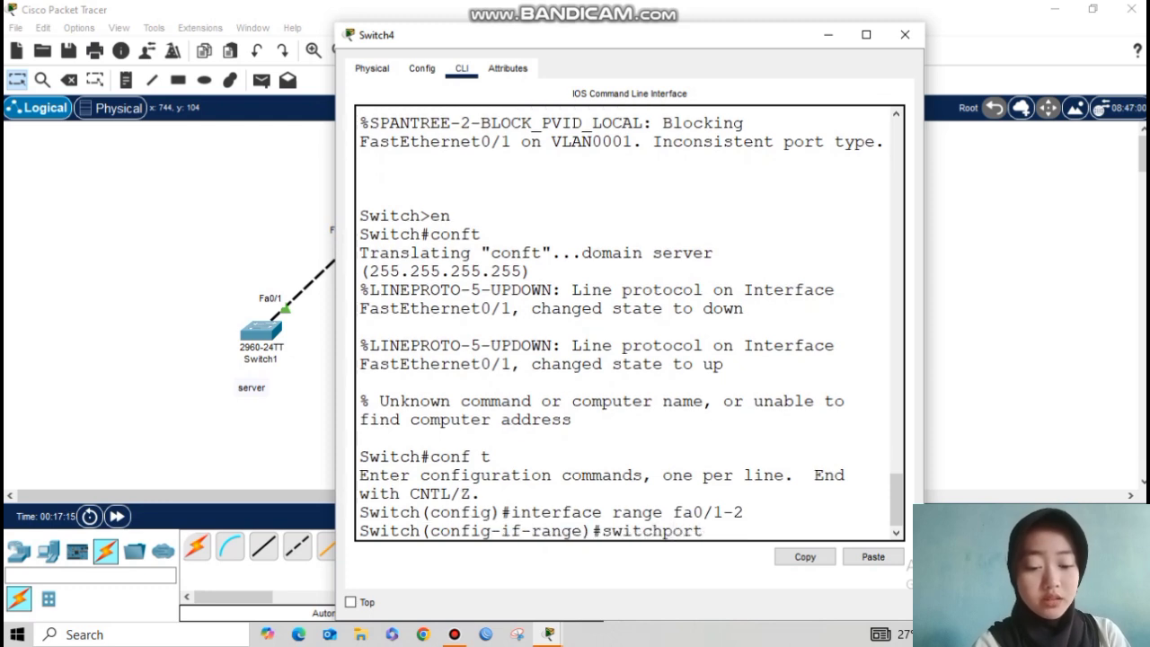
text(k)
key(Return)
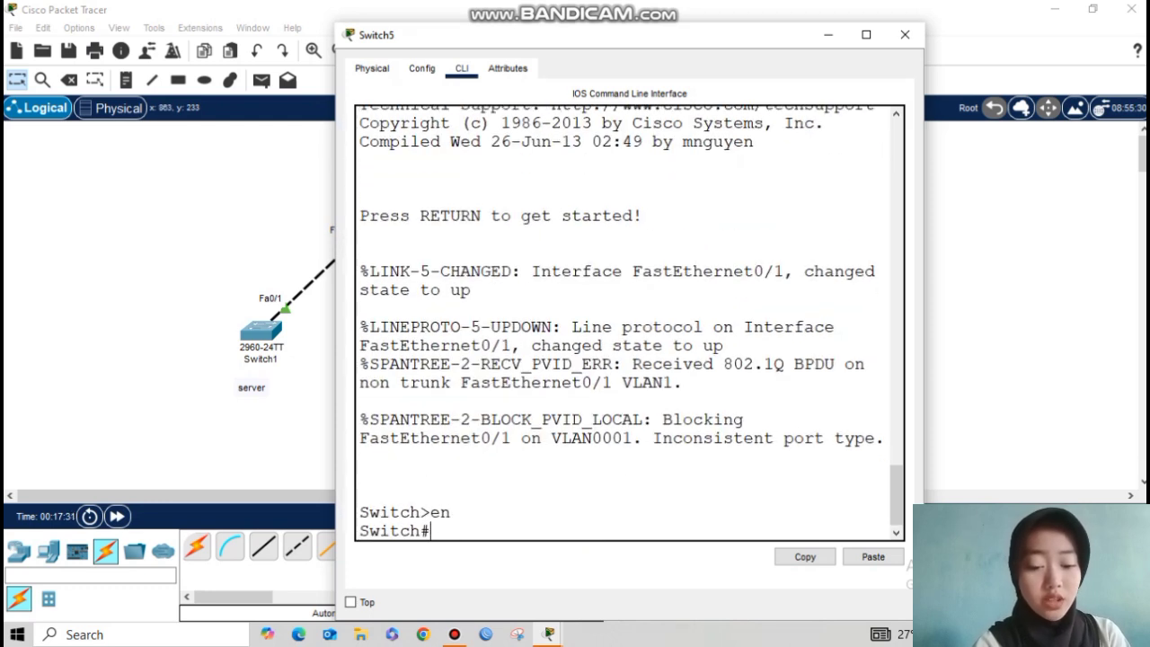
Step: On Switch5, set interface fa0/1 to switchport mode trunk
text(conf t)
key(Return)
text(interface fa0/)
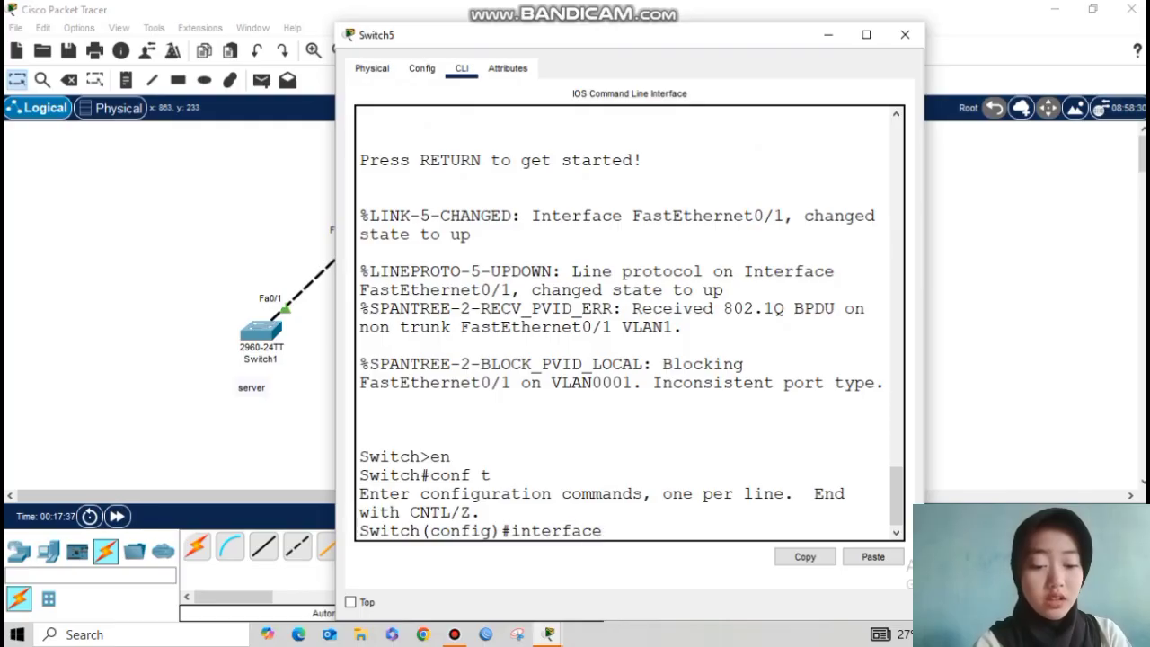
text(1)
key(Return)
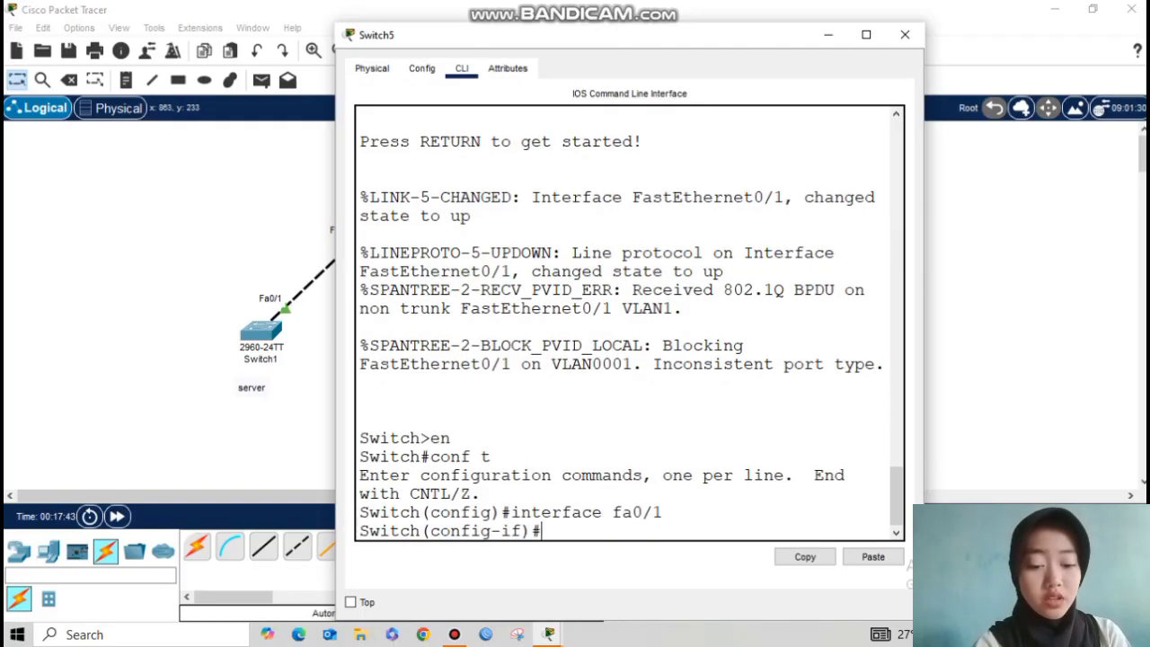
text(switchport)
key(Return)
text(switchport mode trunk)
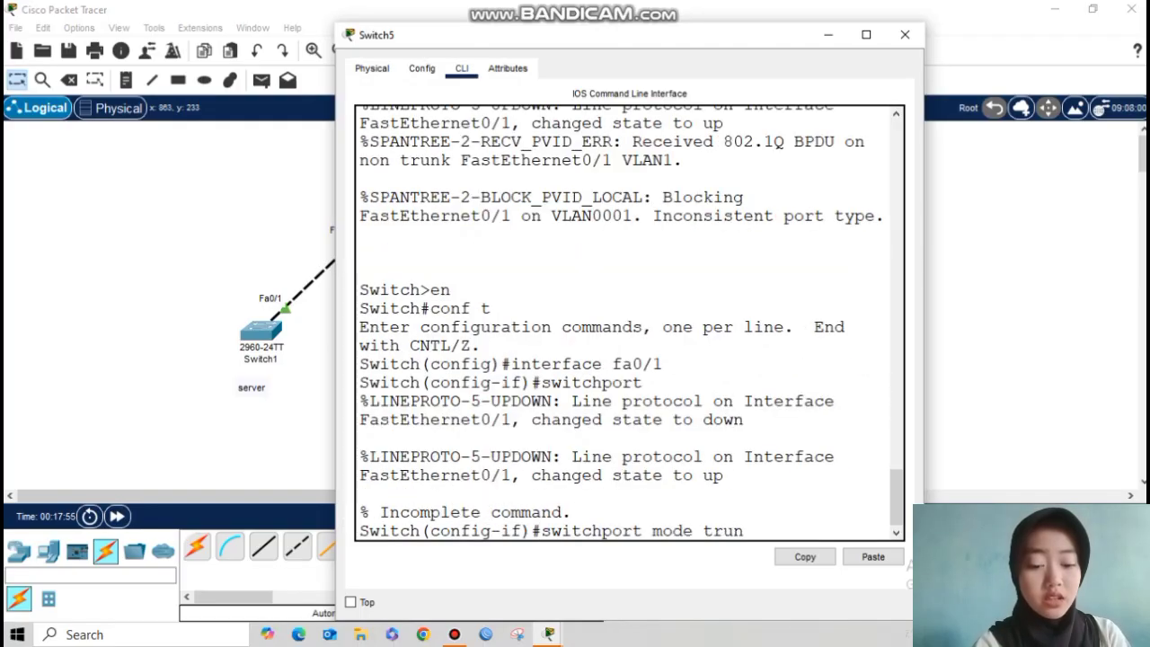
key(Return)
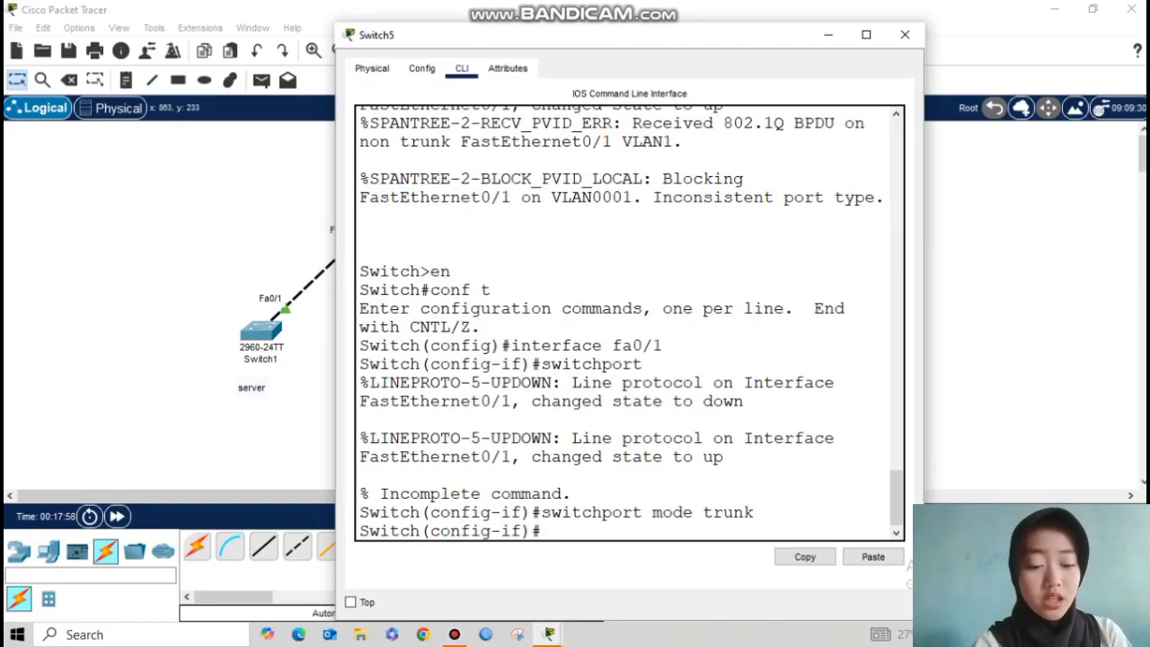
click(905, 35)
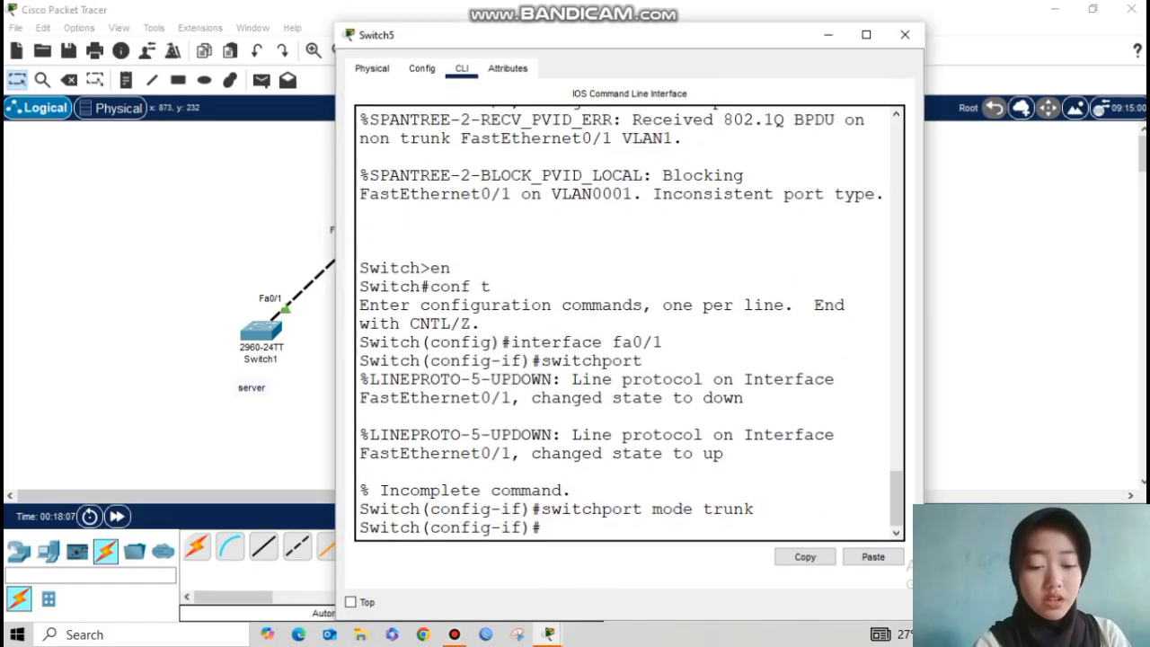
click(905, 34)
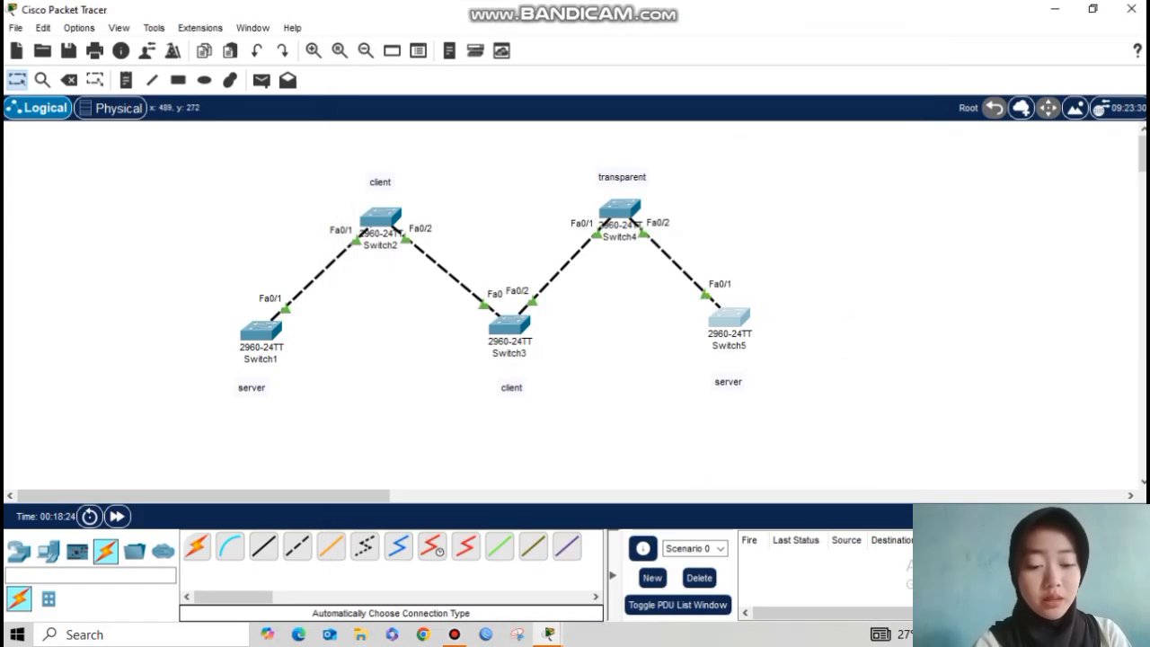
Step: On Switch1, set VTP mode server, VTP domain sekolahan.id.com, and a VTP password
click(260, 331)
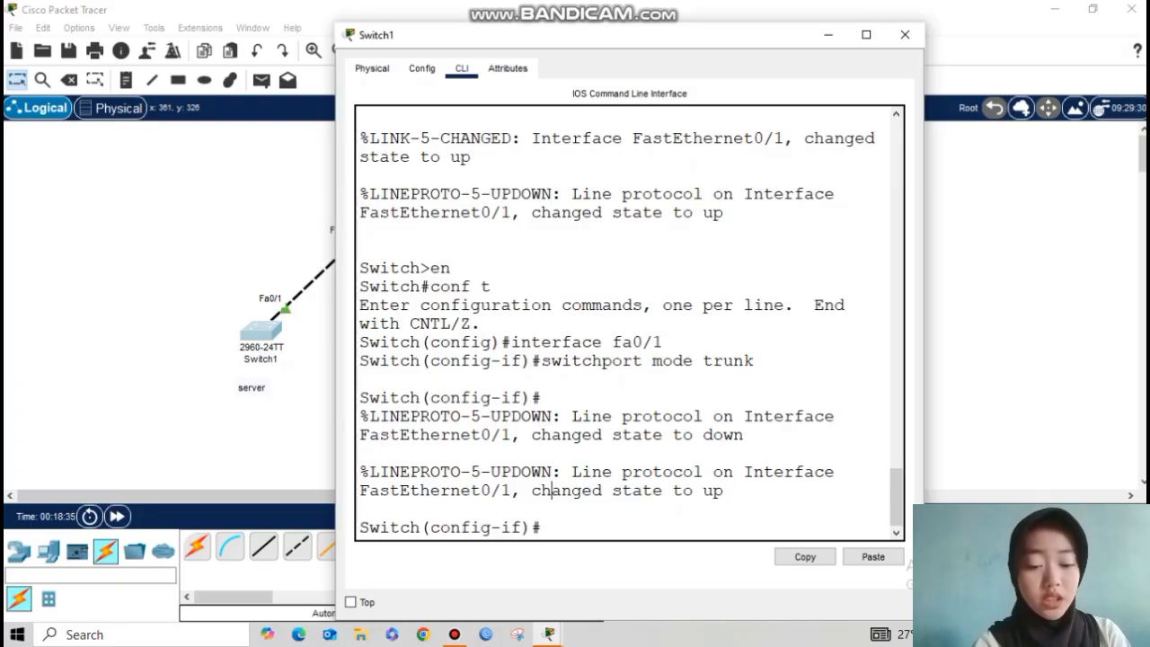
text(exit)
key(Return)
key(Return)
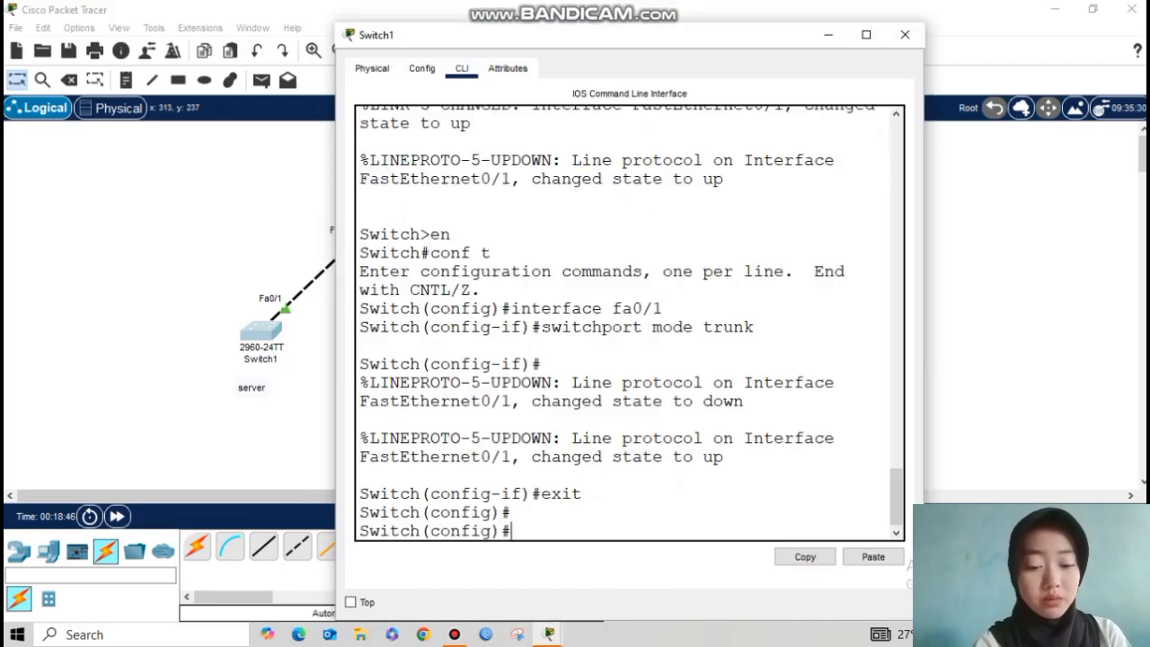
text(vtp mode server)
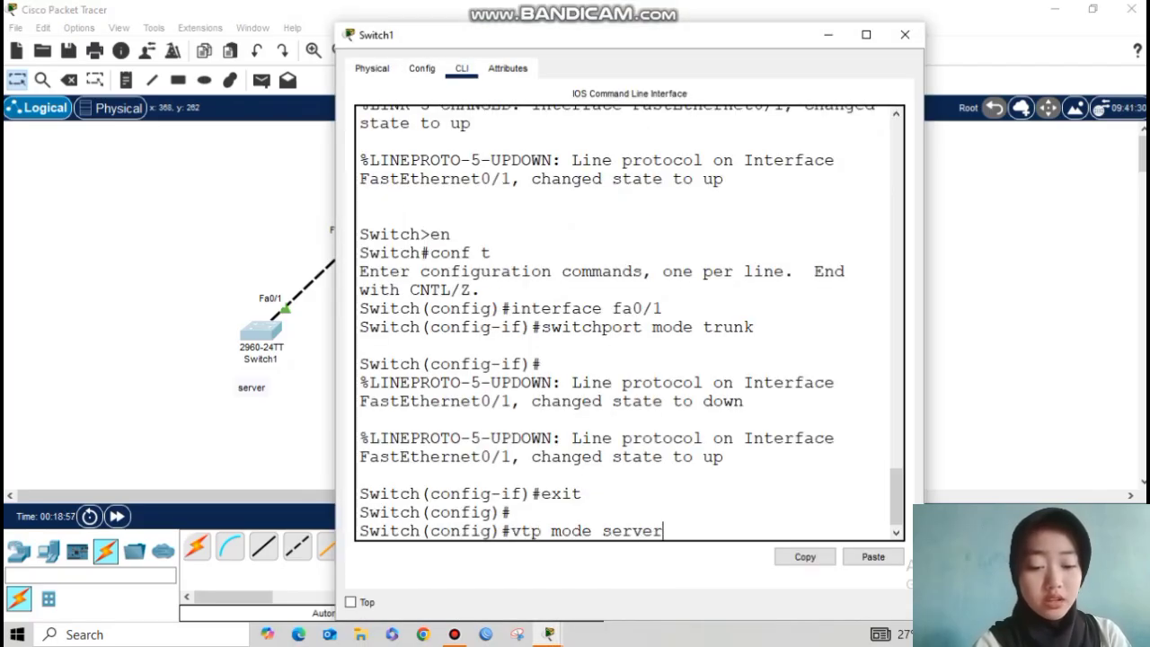
key(Return)
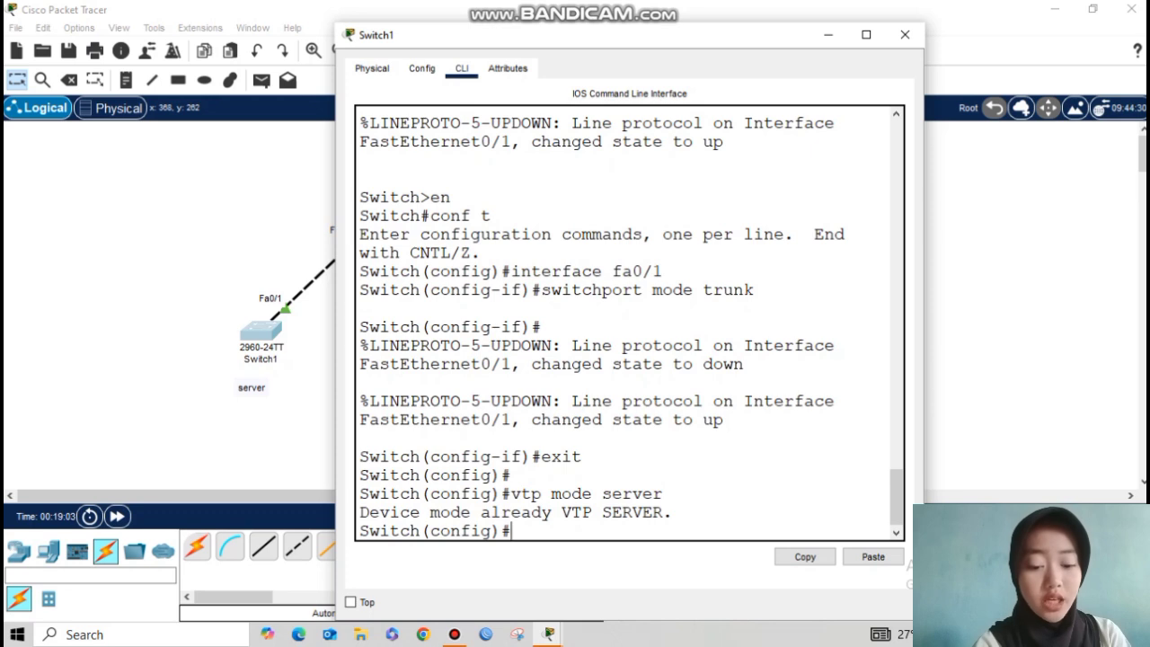
text(vtp dom)
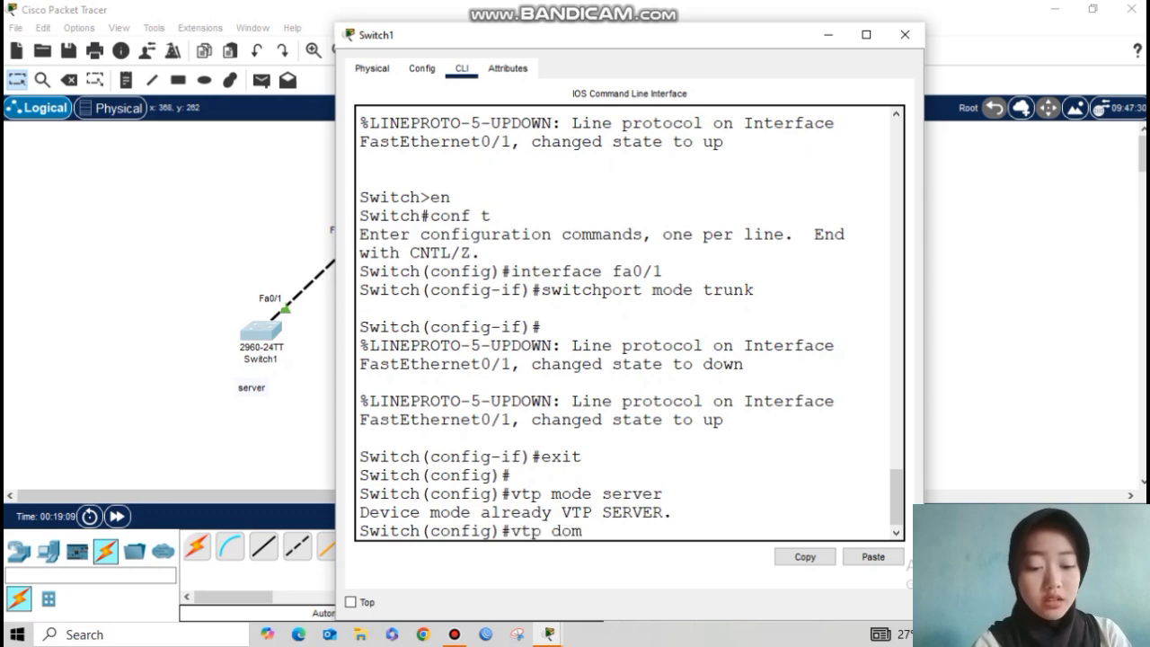
text(ain sekolahan.id.com)
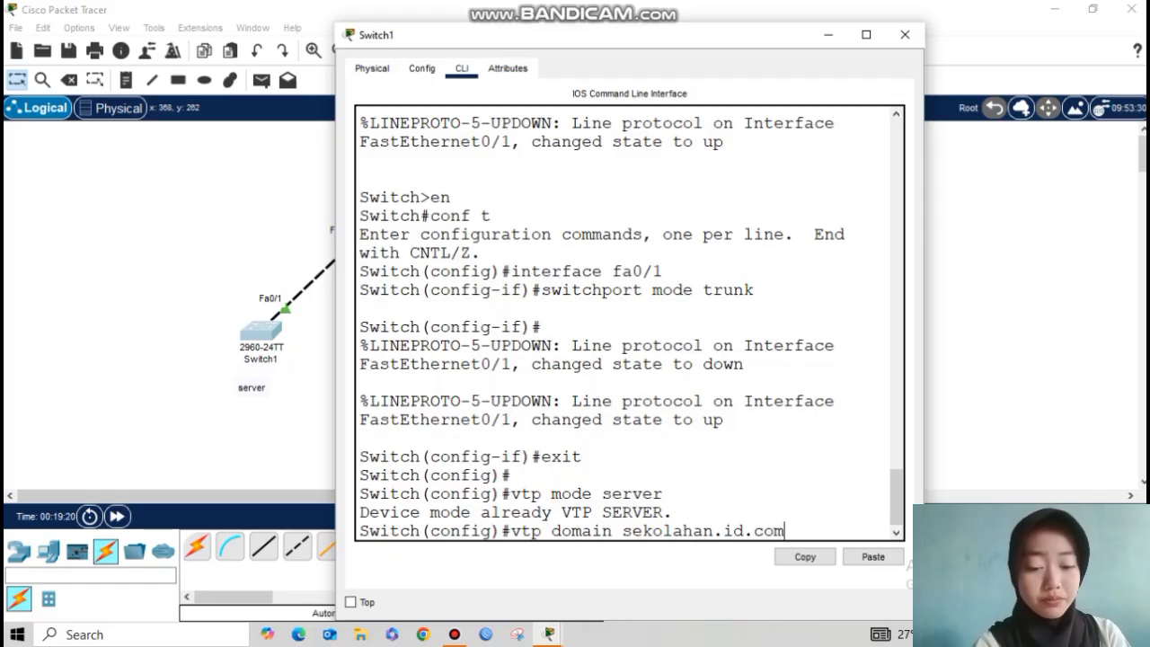
key(Return)
text(vtp passwoe)
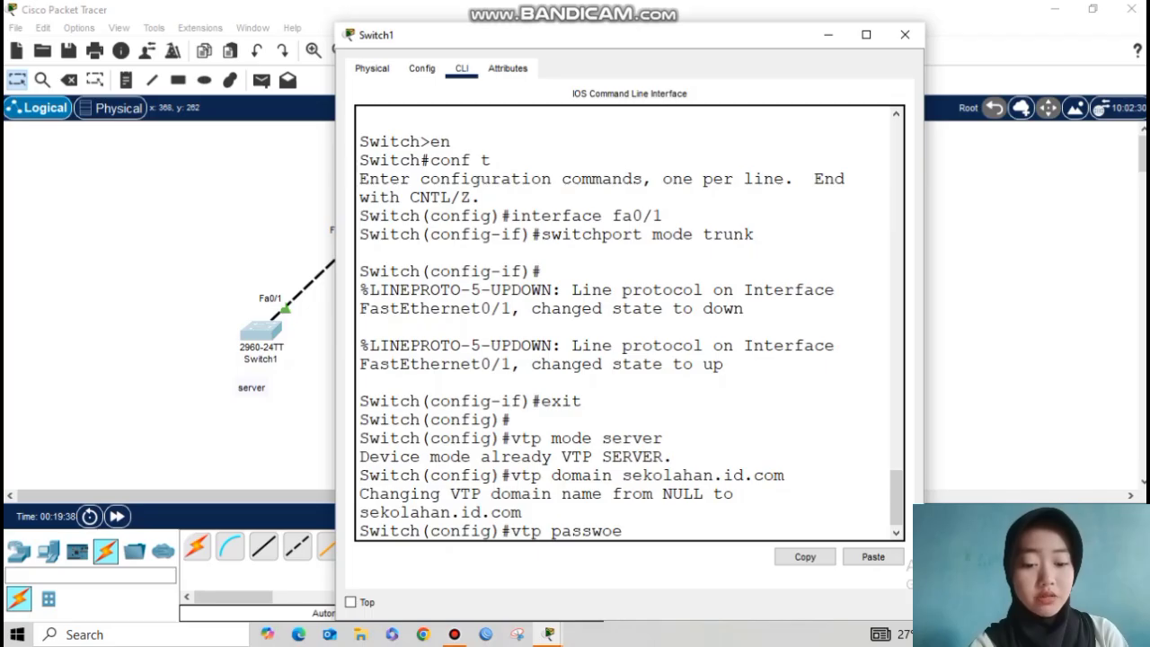
key(BackSpace)
text(rd)
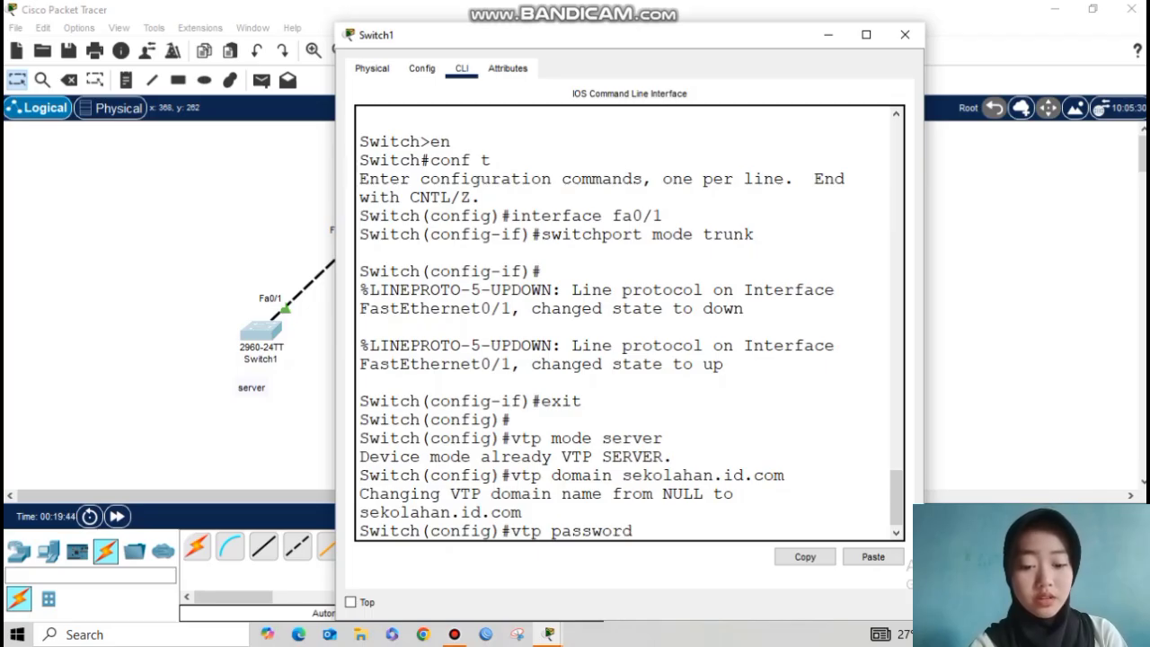
text( 123)
key(Return)
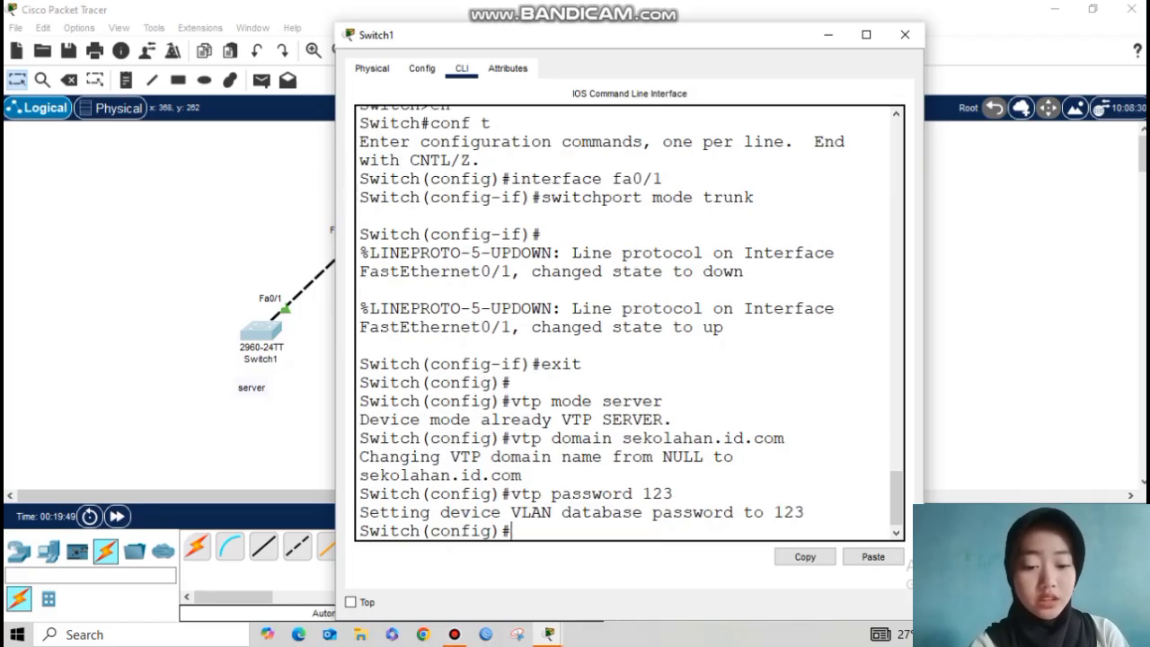
Step: Make Switch2 a VTP client and set its VTP domain to sekolahan.id.com
click(904, 34)
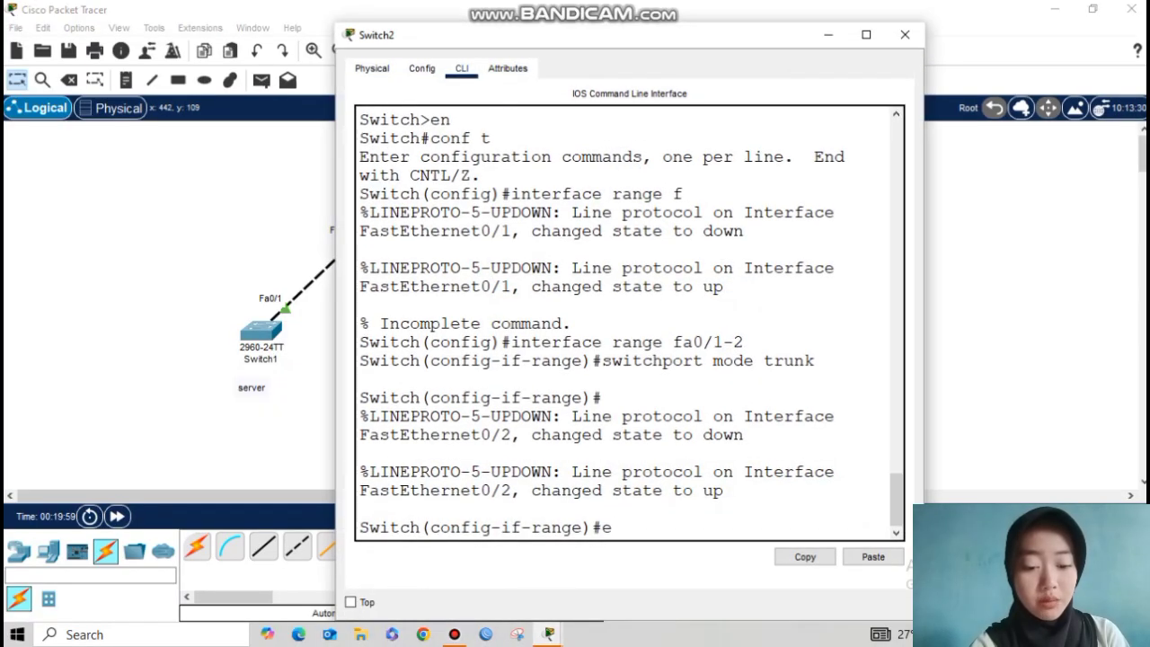
text(xit)
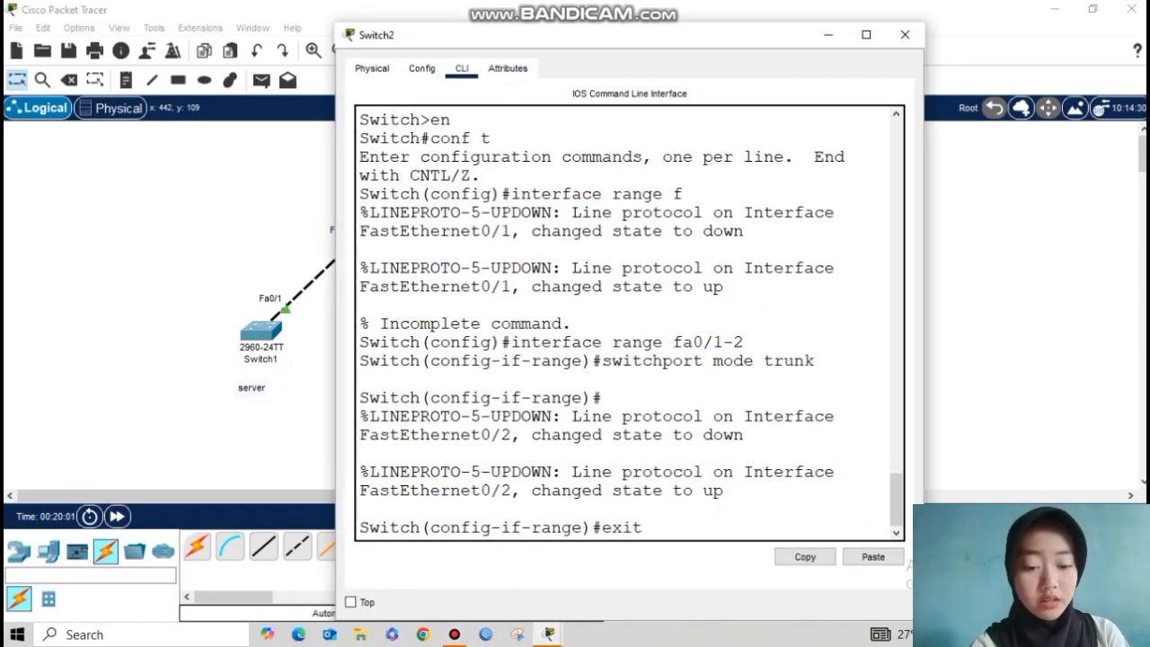
key(Return)
key(Return)
text(vtp)
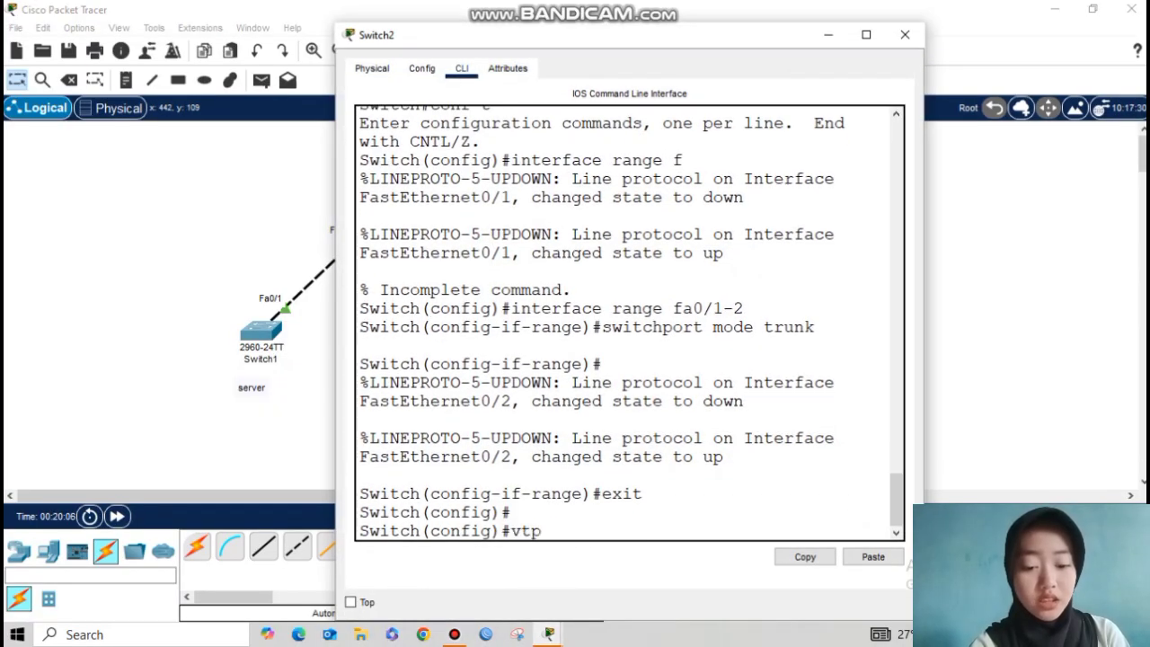
text( mode client)
key(Return)
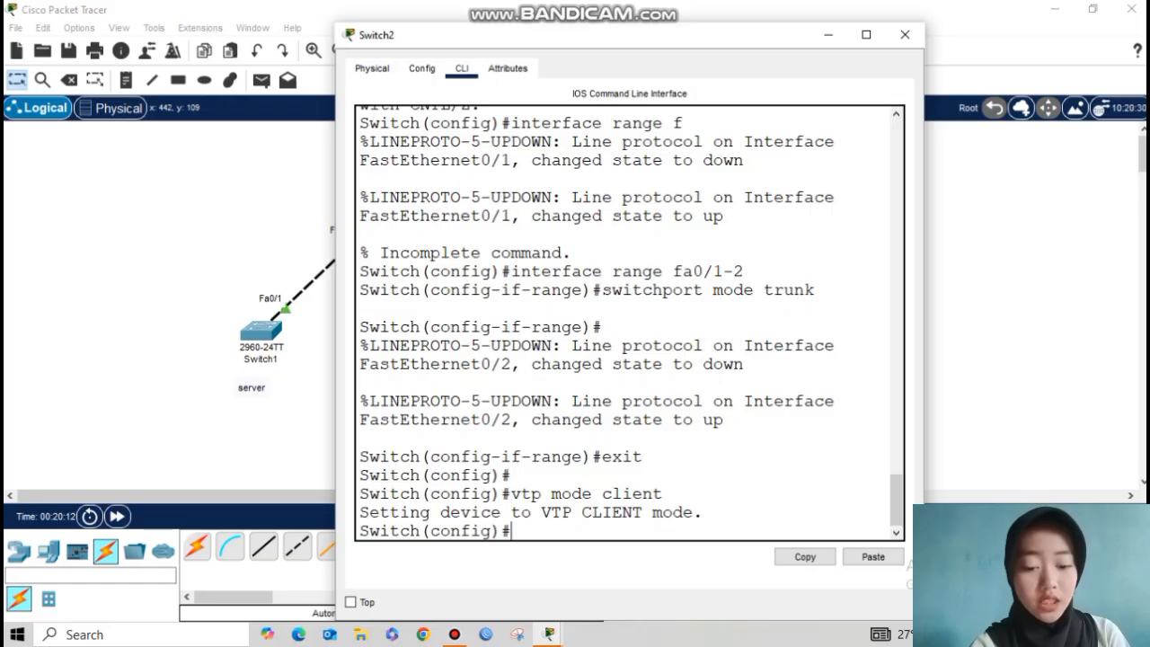
text(vtp domain se)
text(kolahan,)
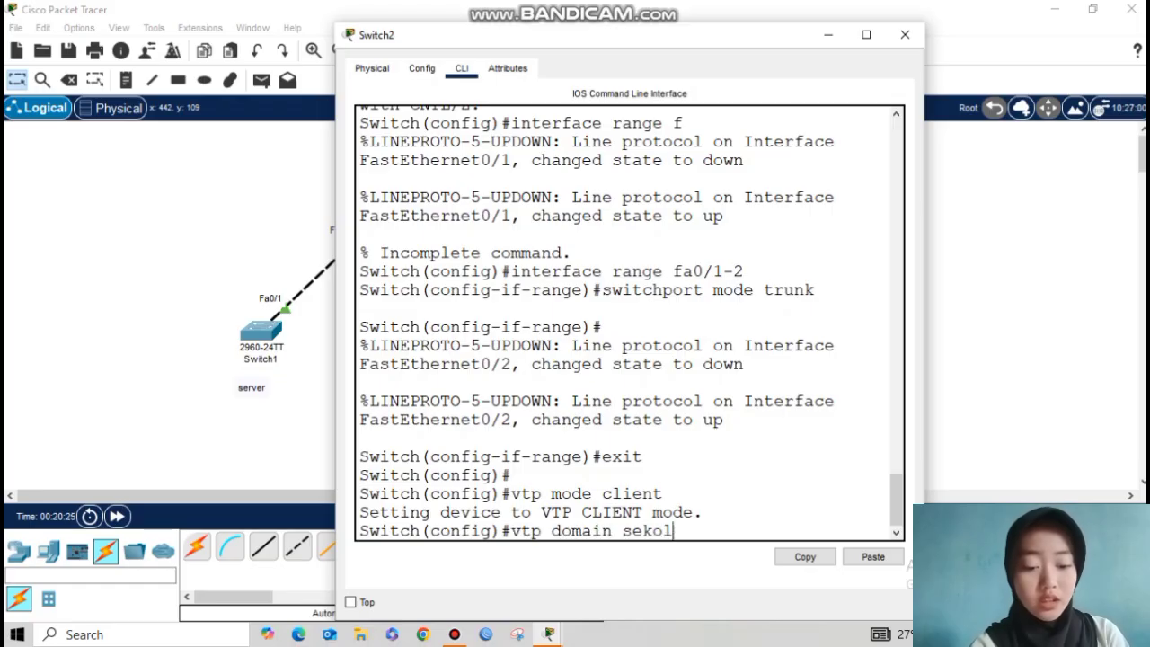
text(id.com)
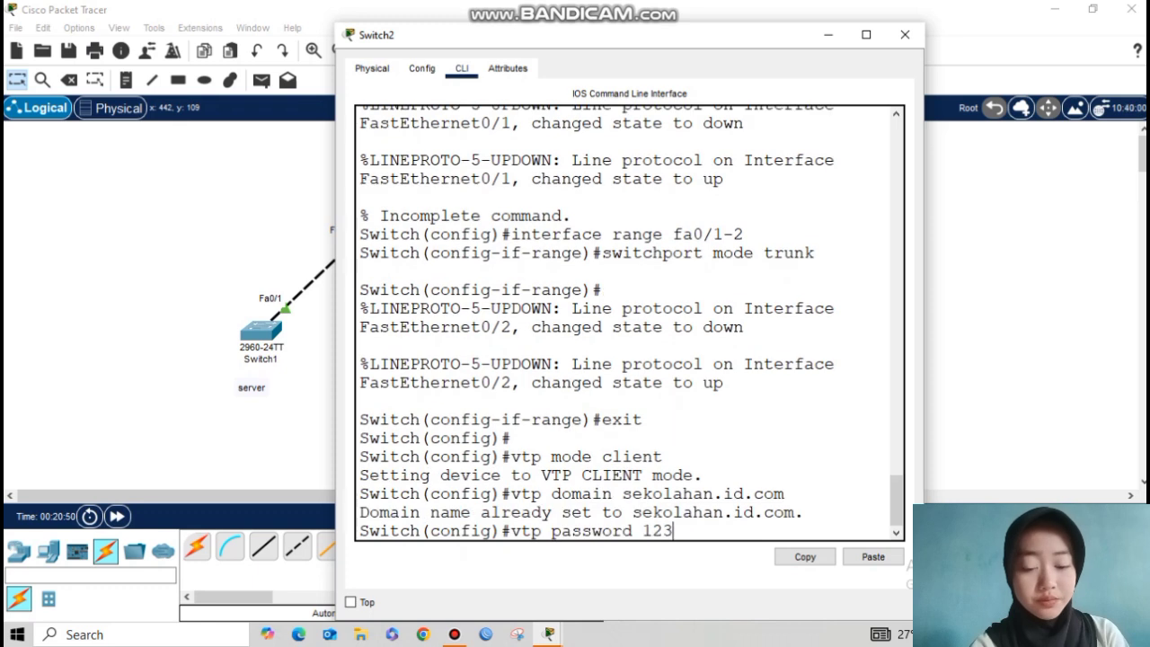
key(Return)
Step: Make Switch3 a VTP client in domain sekolahan.id.com with the shared VTP password
click(905, 34)
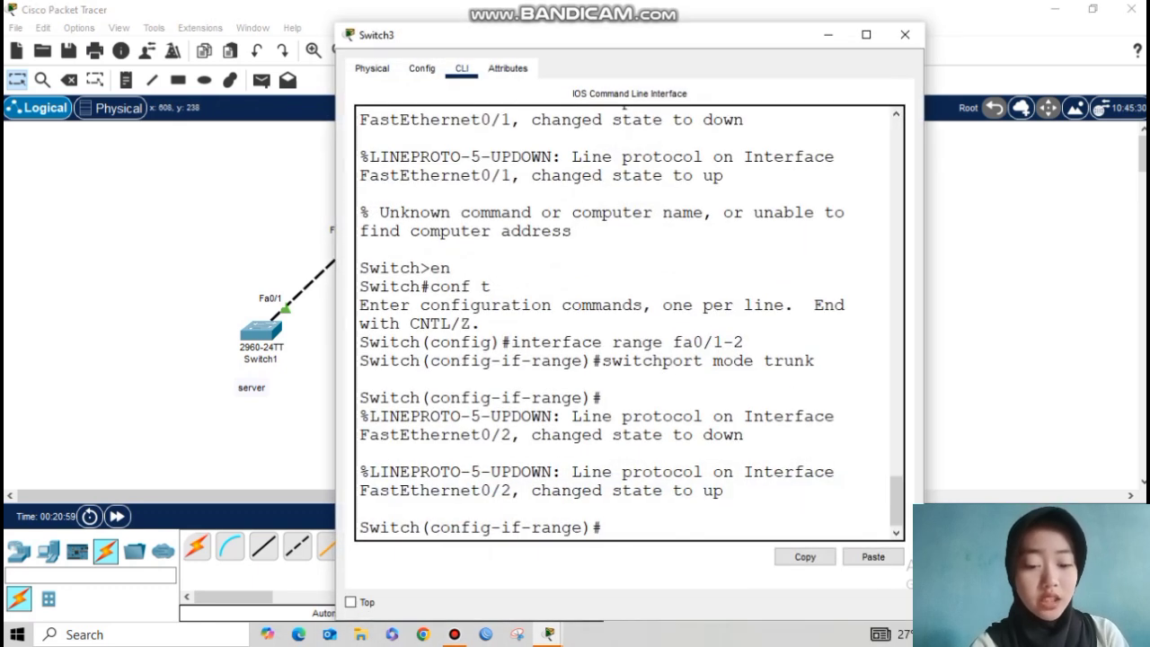
text(exit)
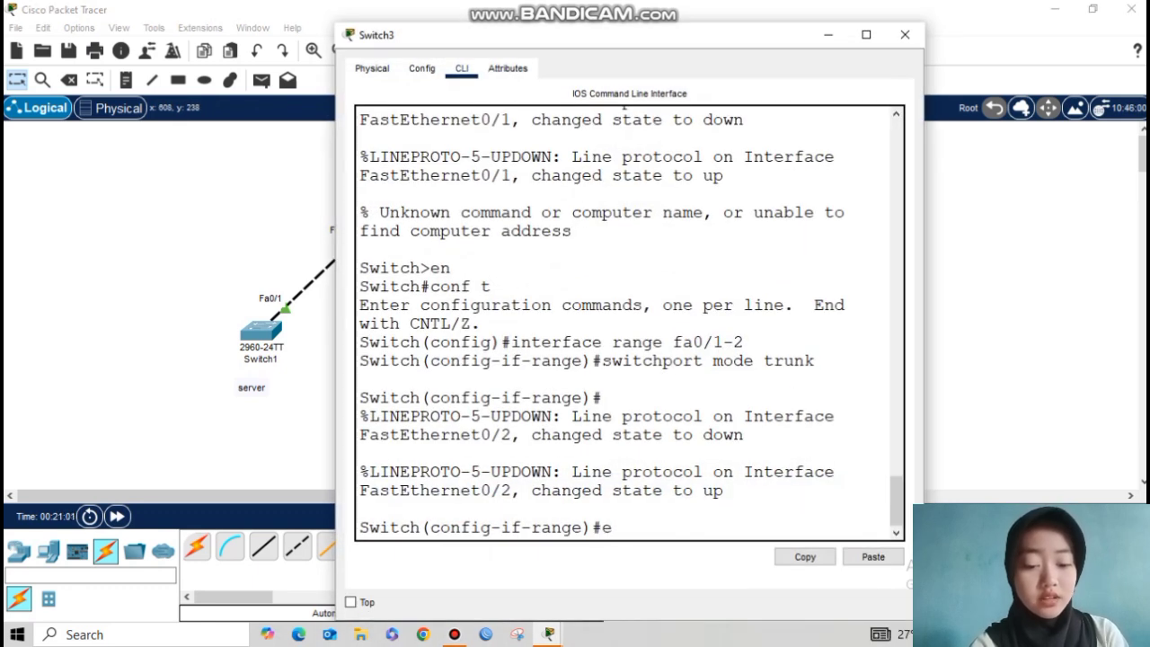
key(Return)
key(Return)
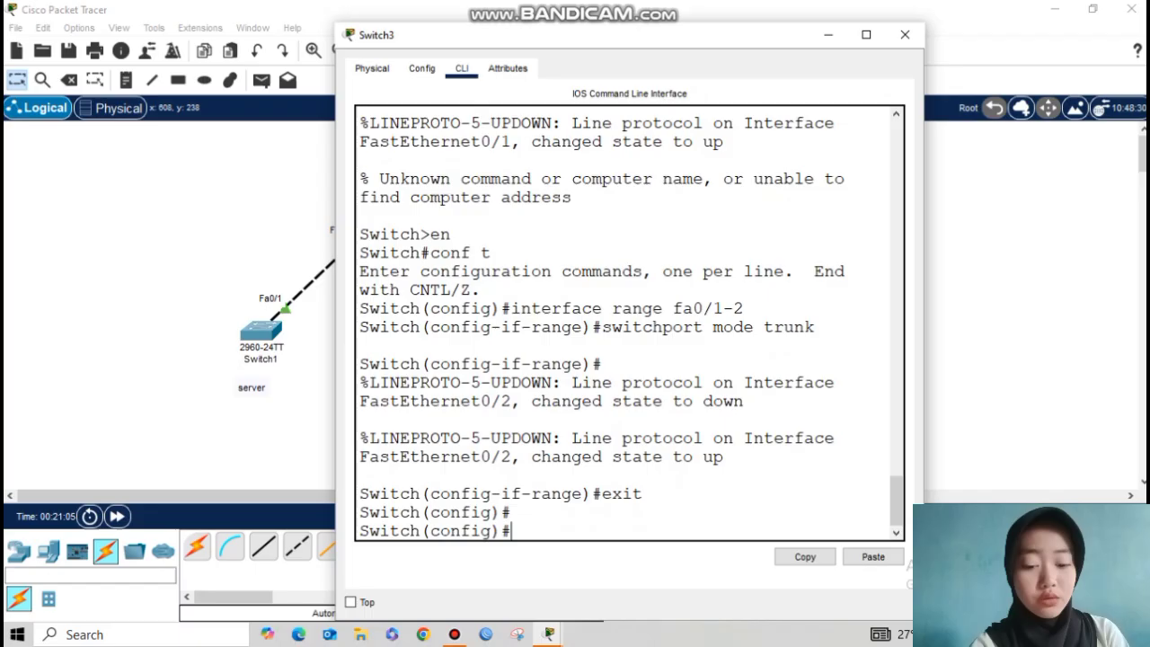
text(vtp mode client)
key(Return)
text(vtp domain sekolahan.id.co)
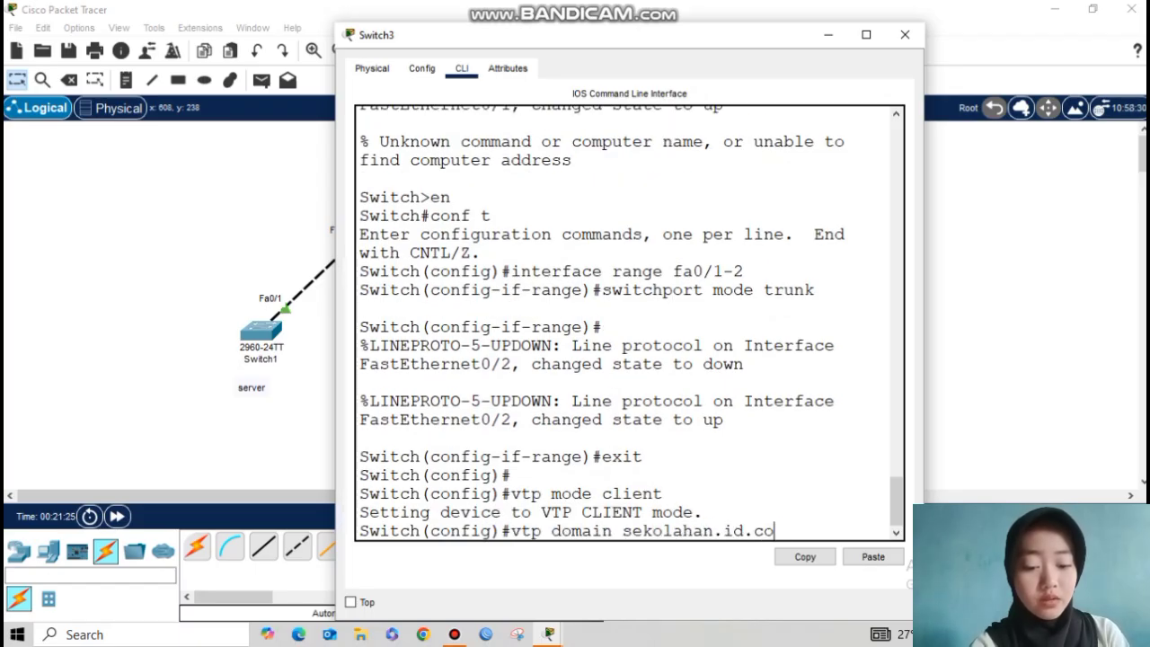
text(m)
key(Return)
text(vtp)
text( password 123)
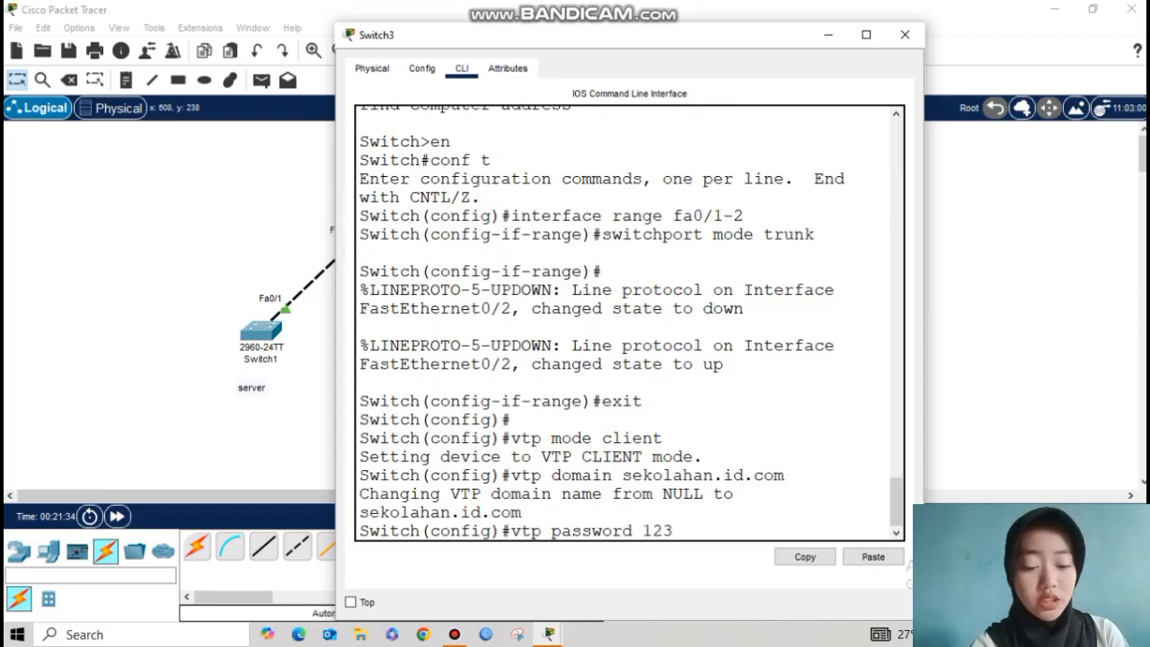
key(Return)
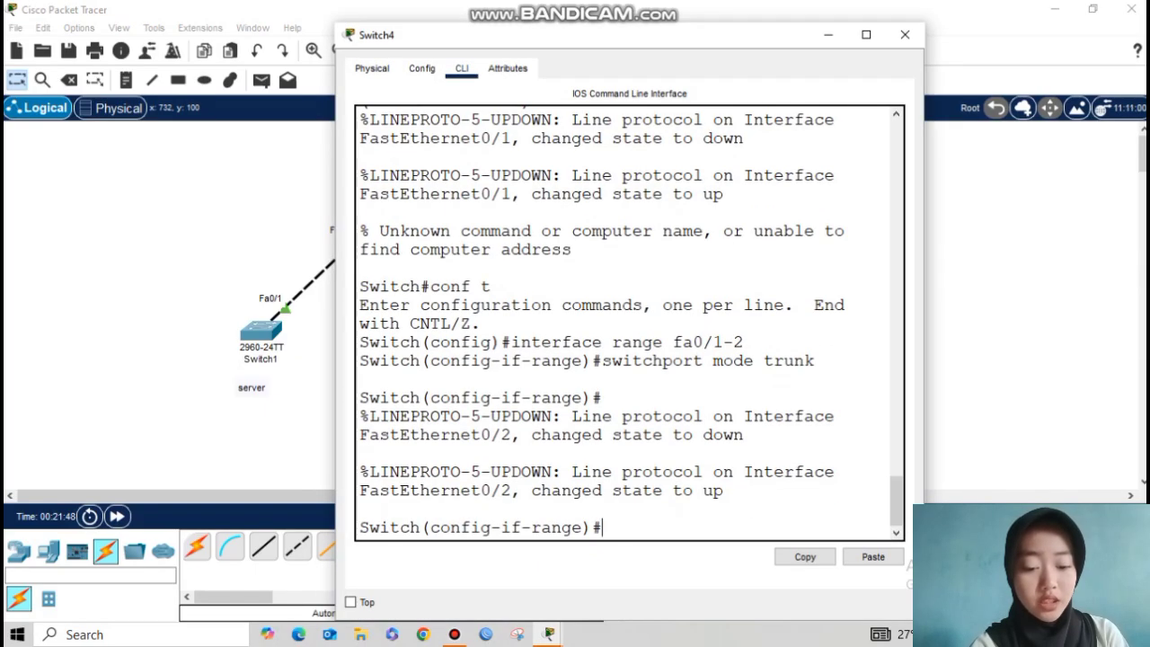
Step: Make Switch4 VTP transparent in domain sekolahan.id.com with the shared VTP password
text(exit)
key(Return)
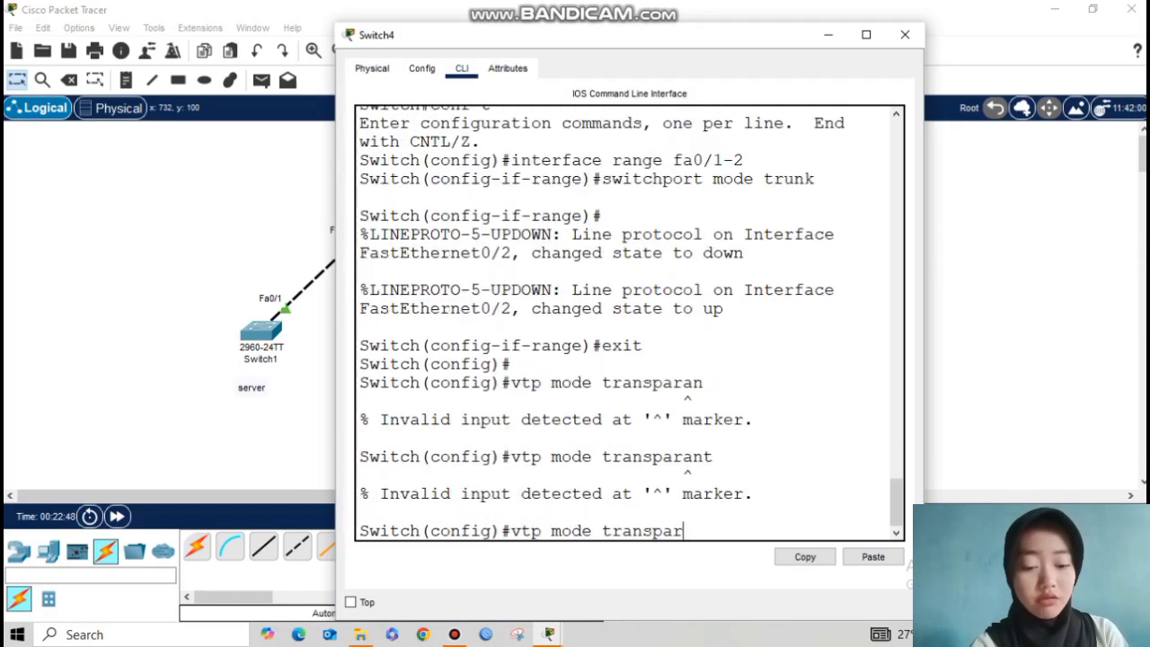
text(ent)
key(Return)
text(vtp domain sekolahan.)
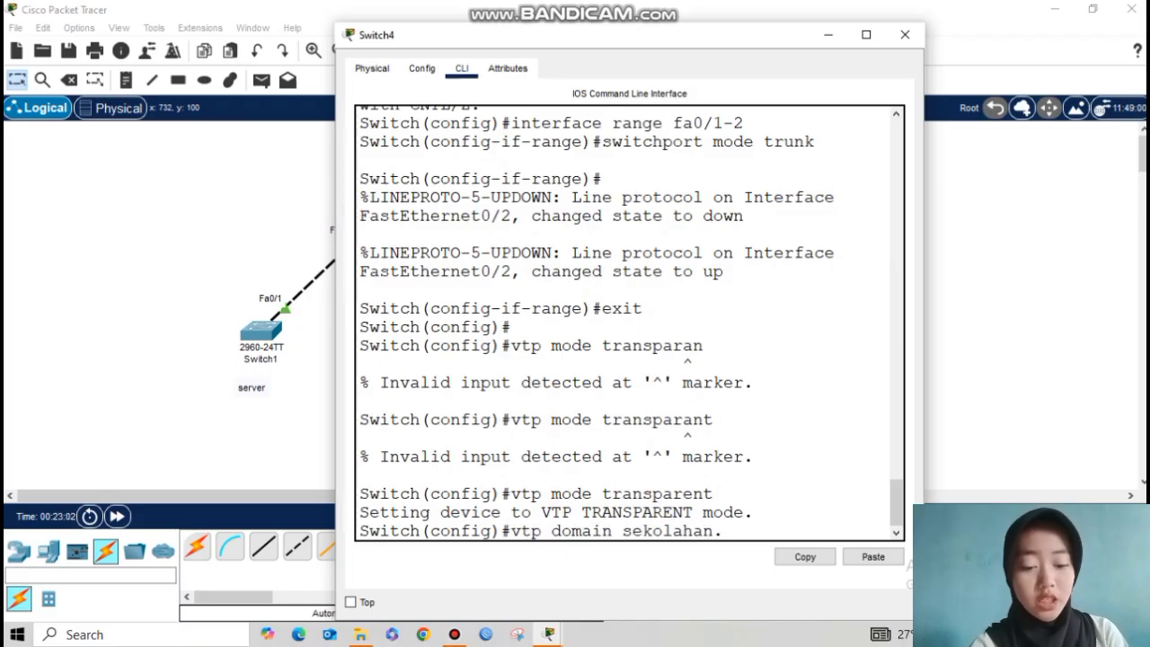
text(id.com)
key(Return)
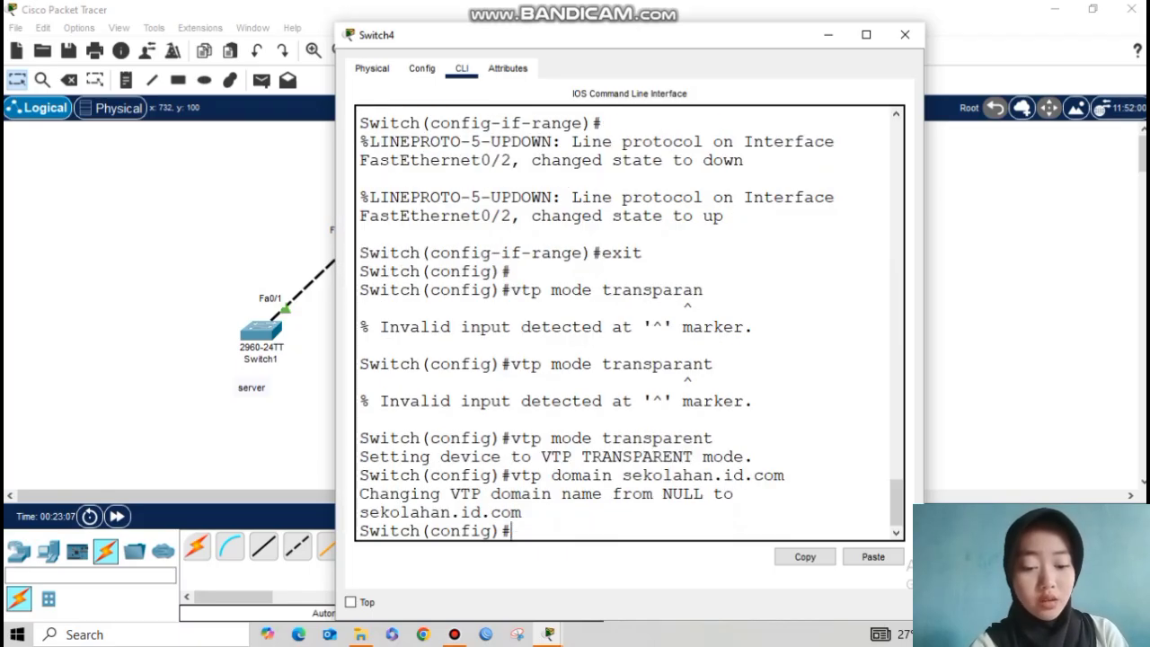
text(vtp password)
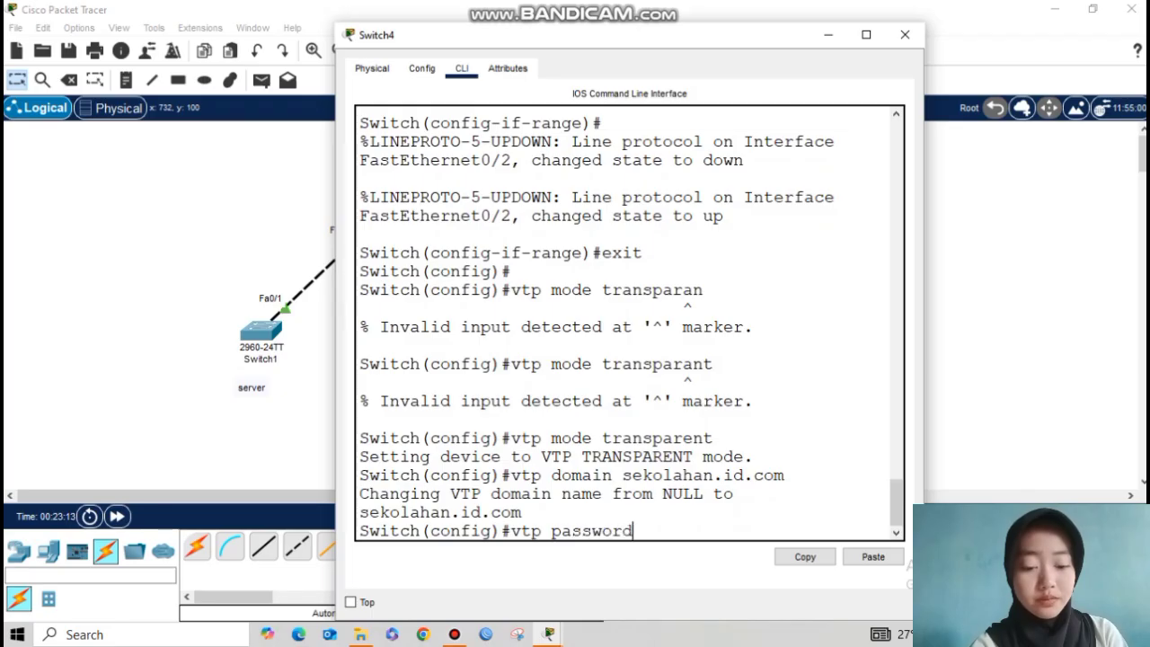
text( 123)
key(Return)
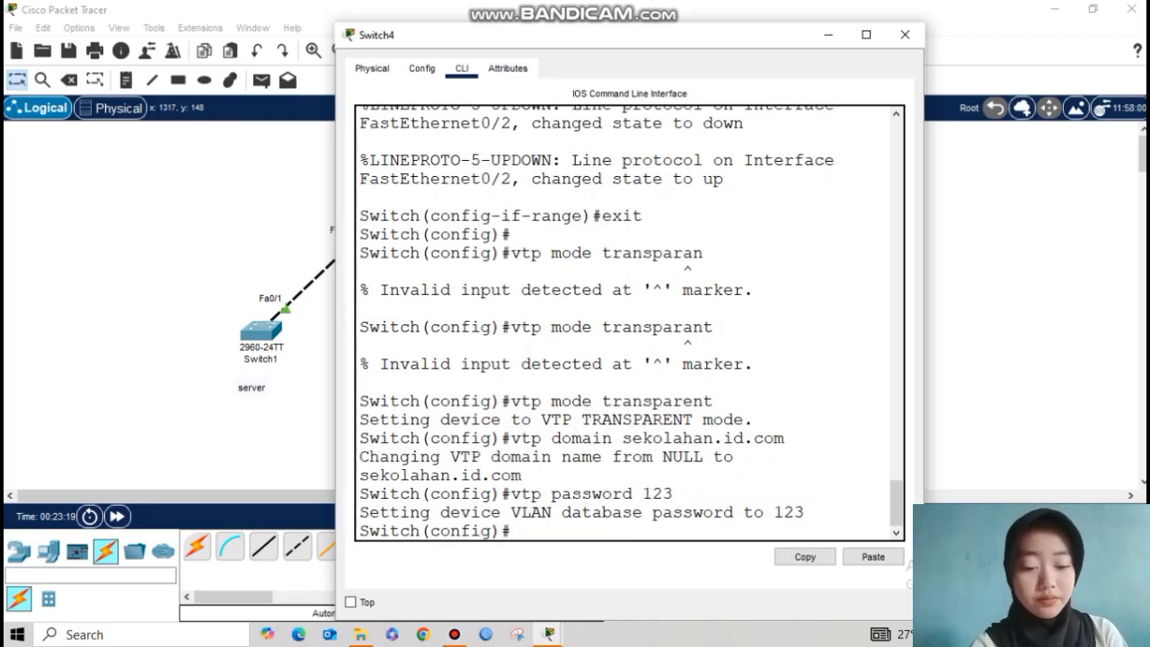
Step: Make Switch5 a VTP server in domain sekolahan.id.com with the shared VTP password
click(905, 34)
click(729, 316)
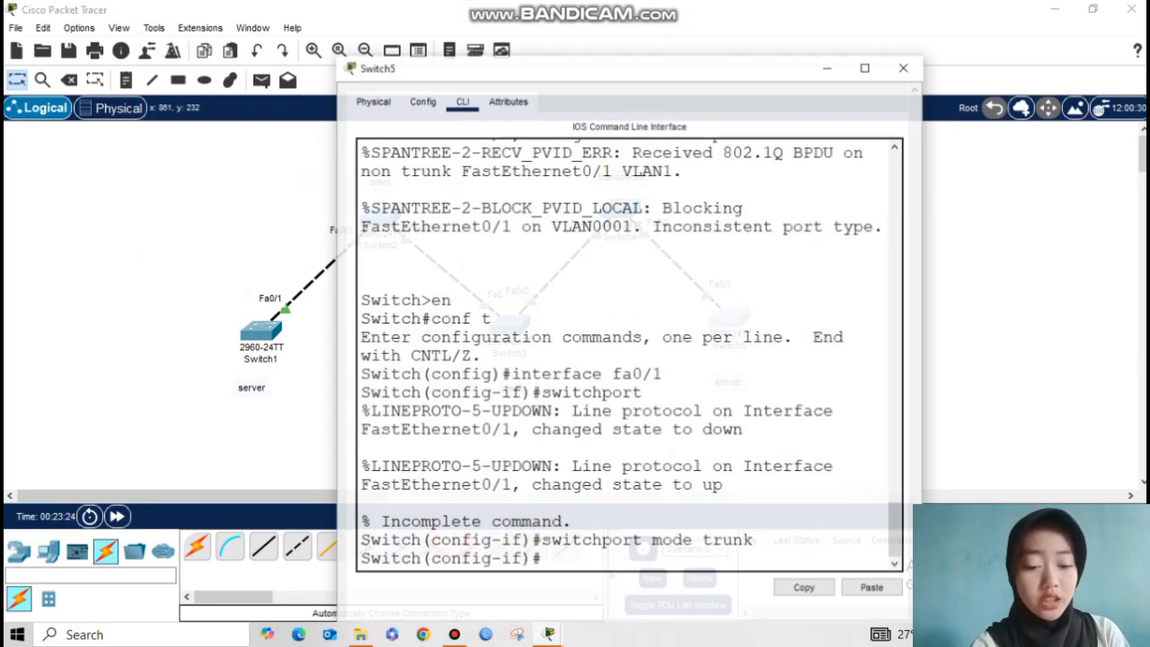
text(exit)
key(Return)
key(Return)
text(vtp mode server)
key(Return)
text(vtp domain sekolahan.id.com)
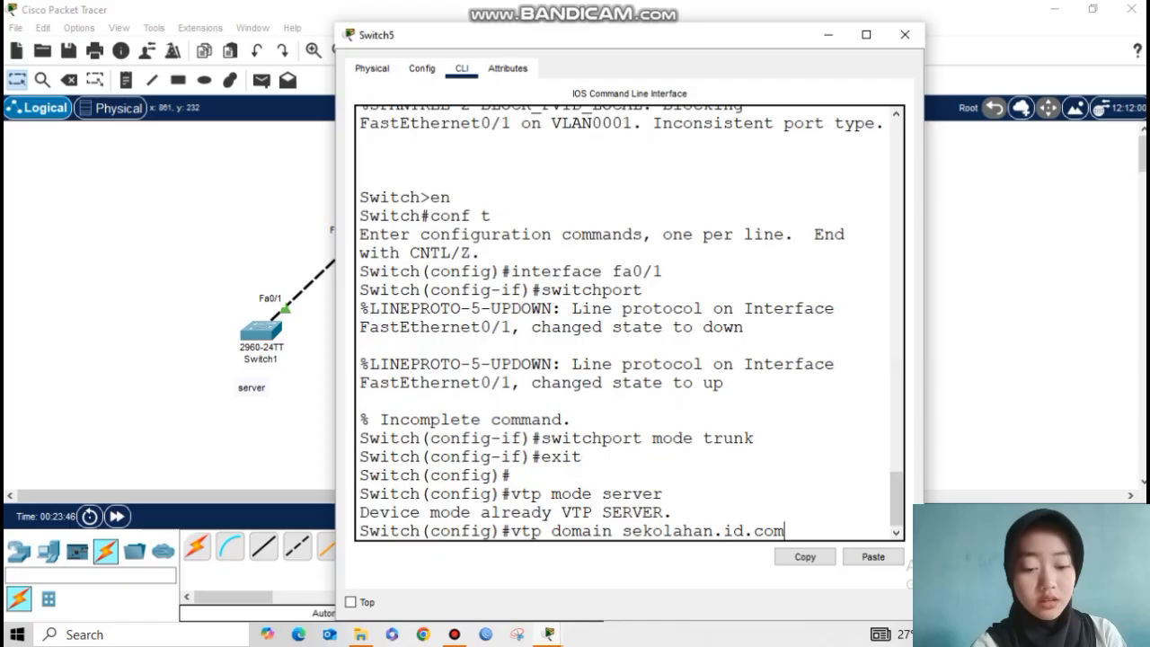
key(Return)
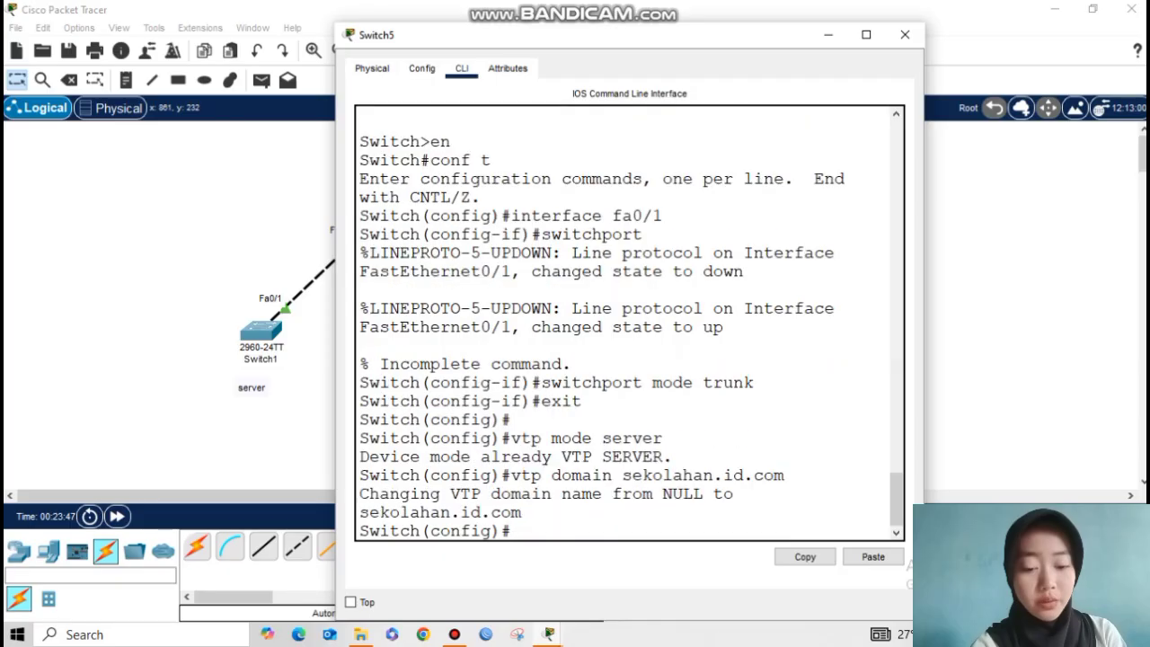
text(vtp password 123)
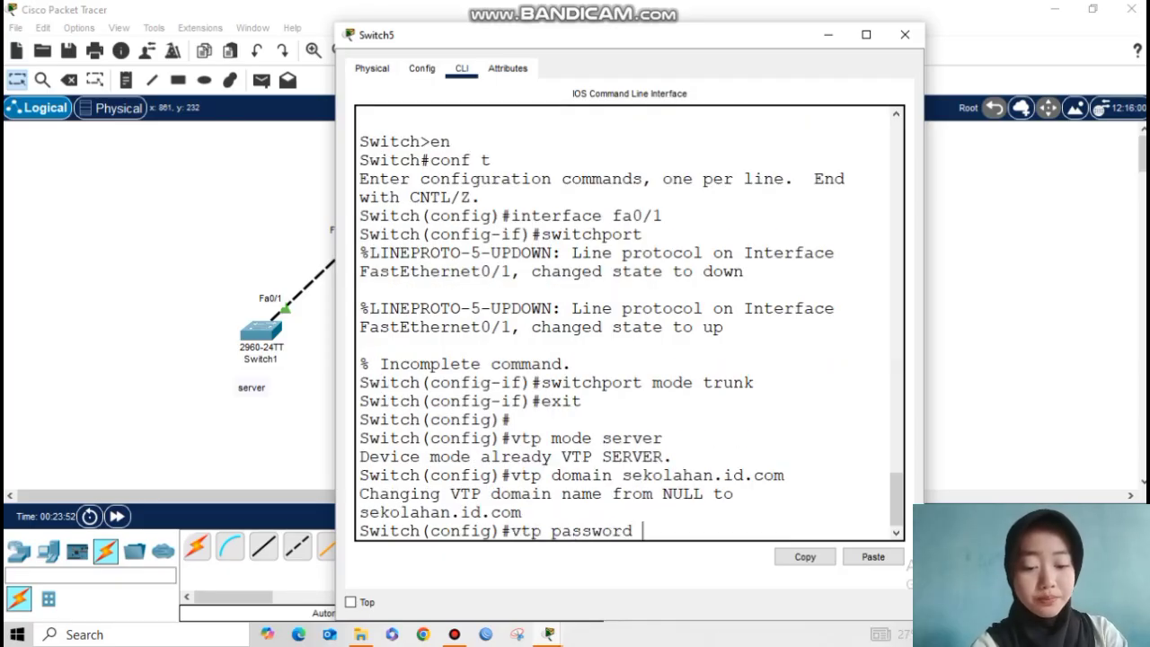
key(Return)
click(905, 34)
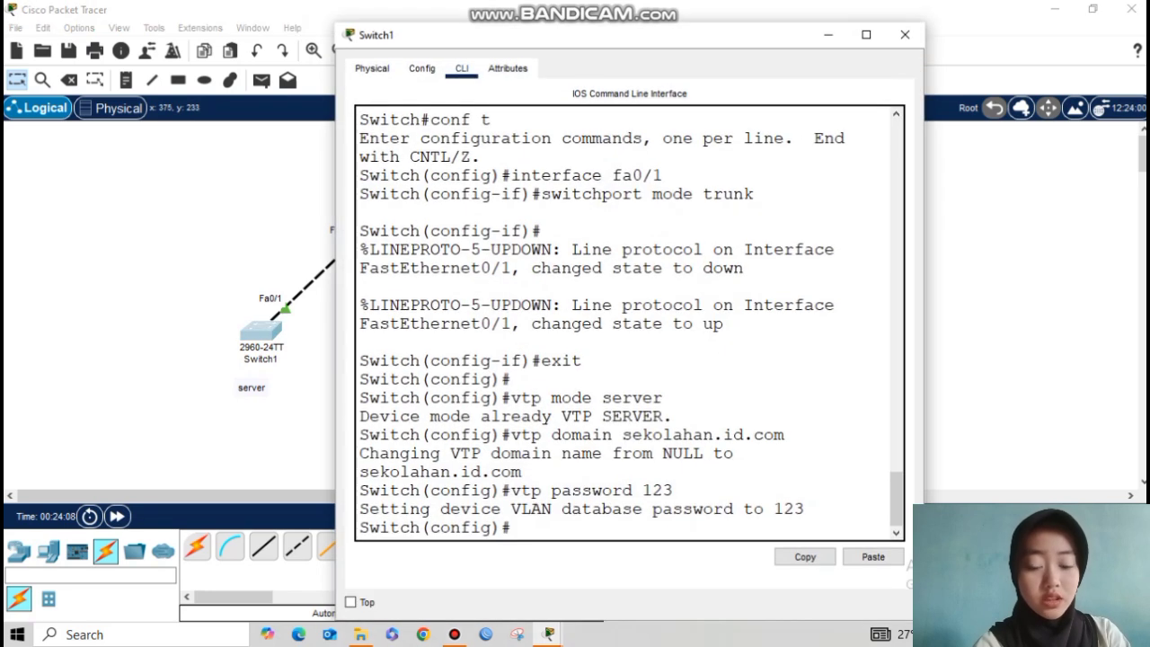
Step: Exit configuration mode on Switch1 and list its VLANs with show vlan brief
key(Return)
text(exit)
key(Return)
key(Return)
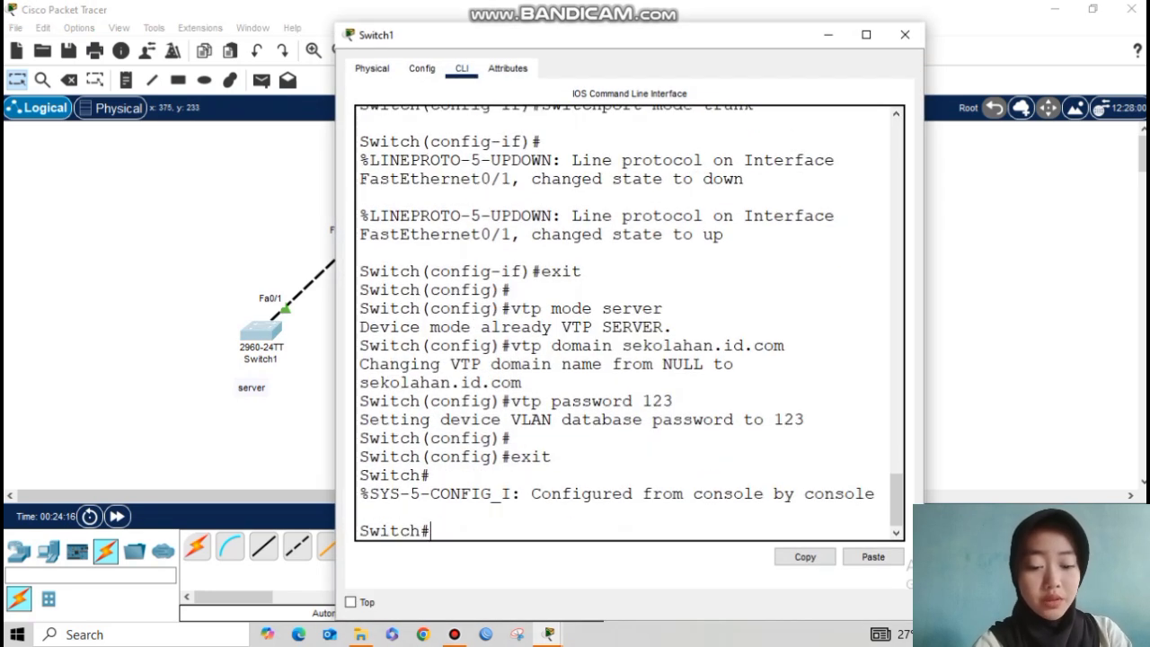
text(show vlan brief)
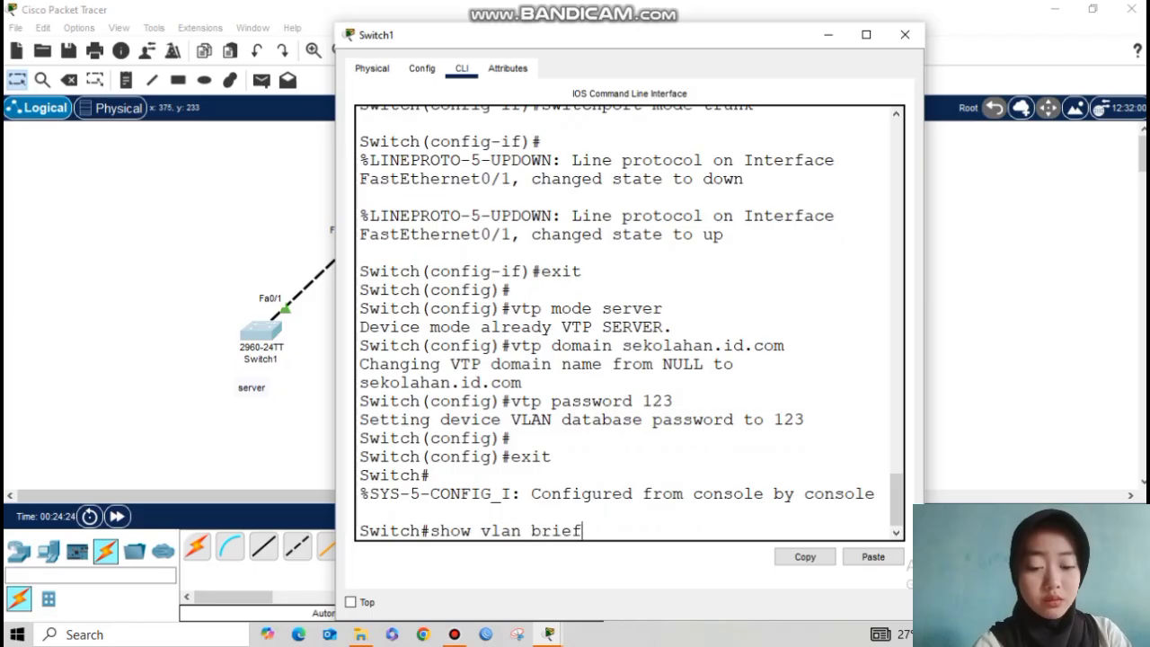
key(Return)
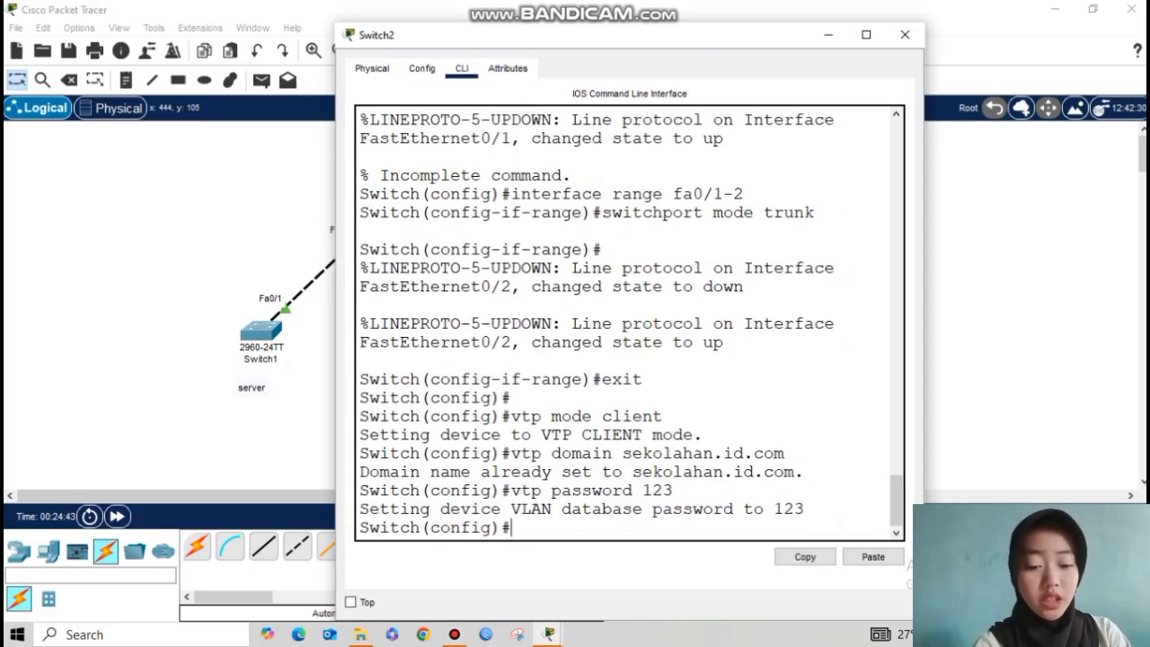
Step: Exit configuration mode and run show vlan brief on the next two switches
text(exit)
key(Return)
key(Return)
text(show vlan brief)
key(Return)
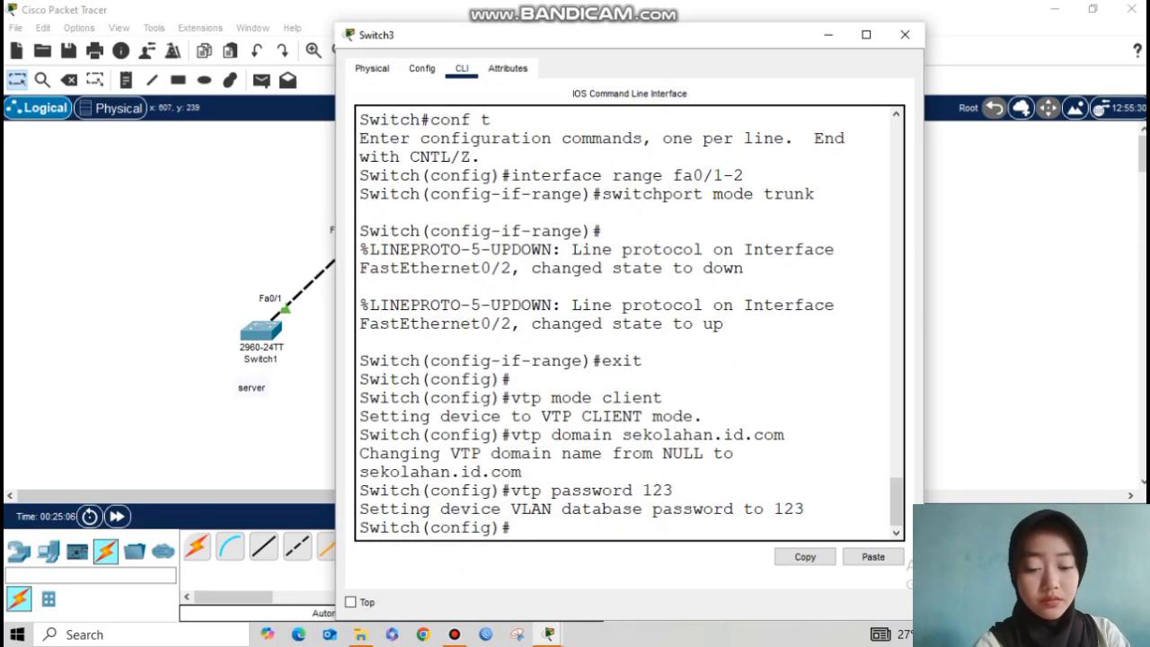
text(exit)
key(Return)
key(Return)
text(show vlan brief)
key(Return)
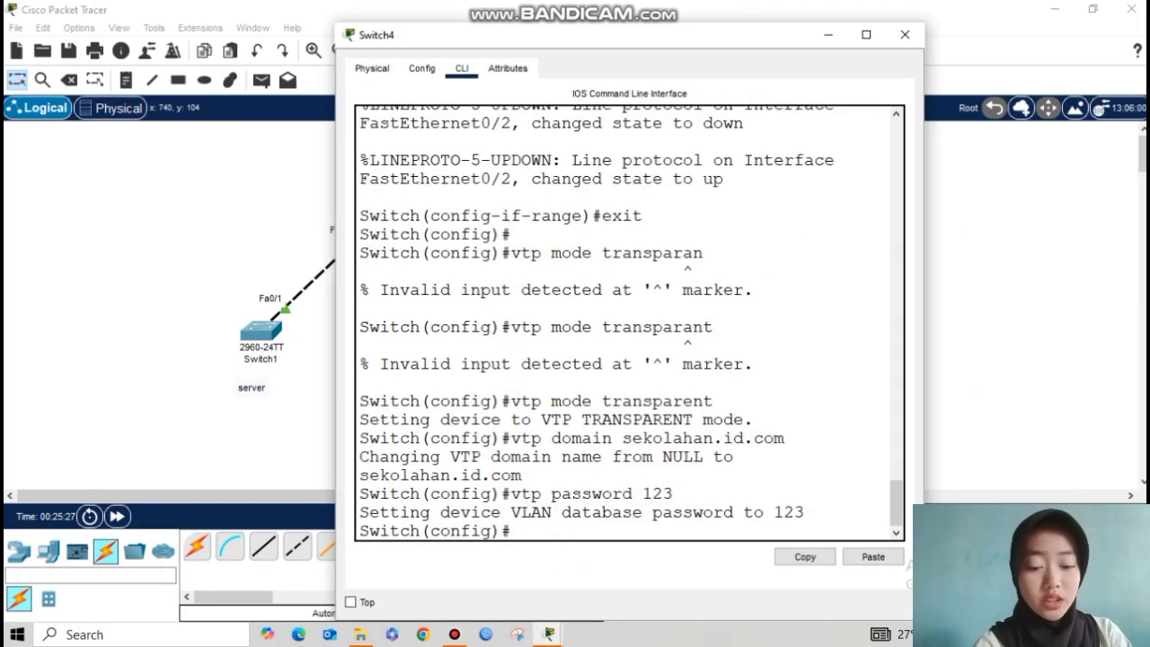
Step: Exit configuration mode on Switch4 and list its VLANs with show vlan brief
text(exit)
key(Return)
key(Return)
text(show vlan ber)
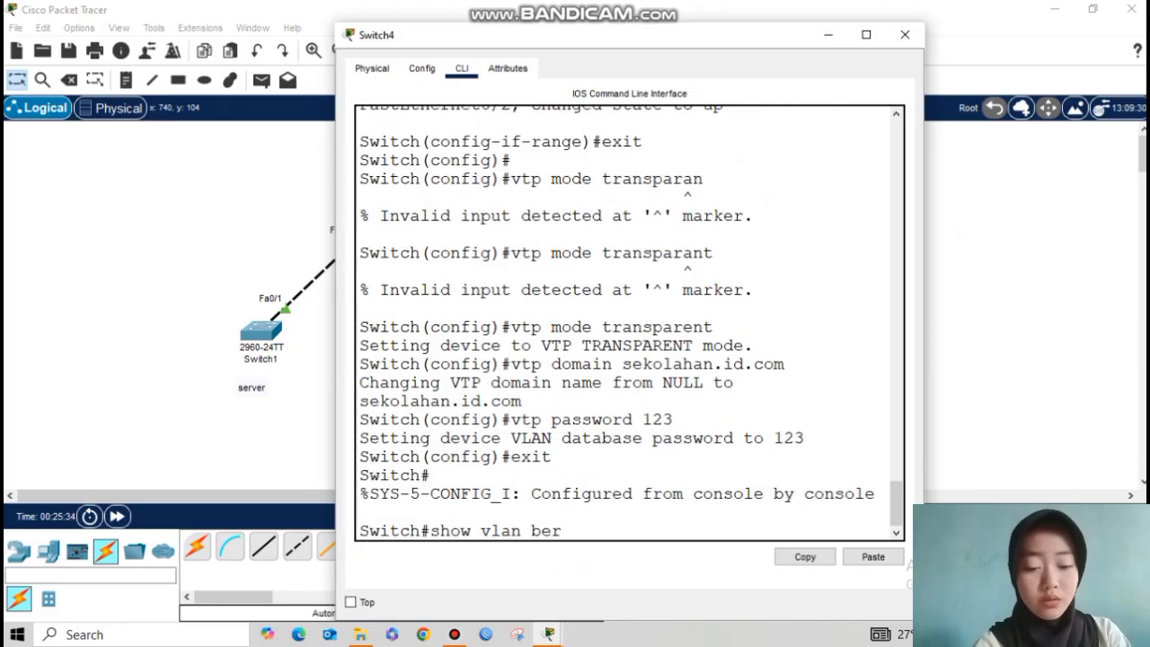
key(BackSpace)
key(BackSpace)
text(rief)
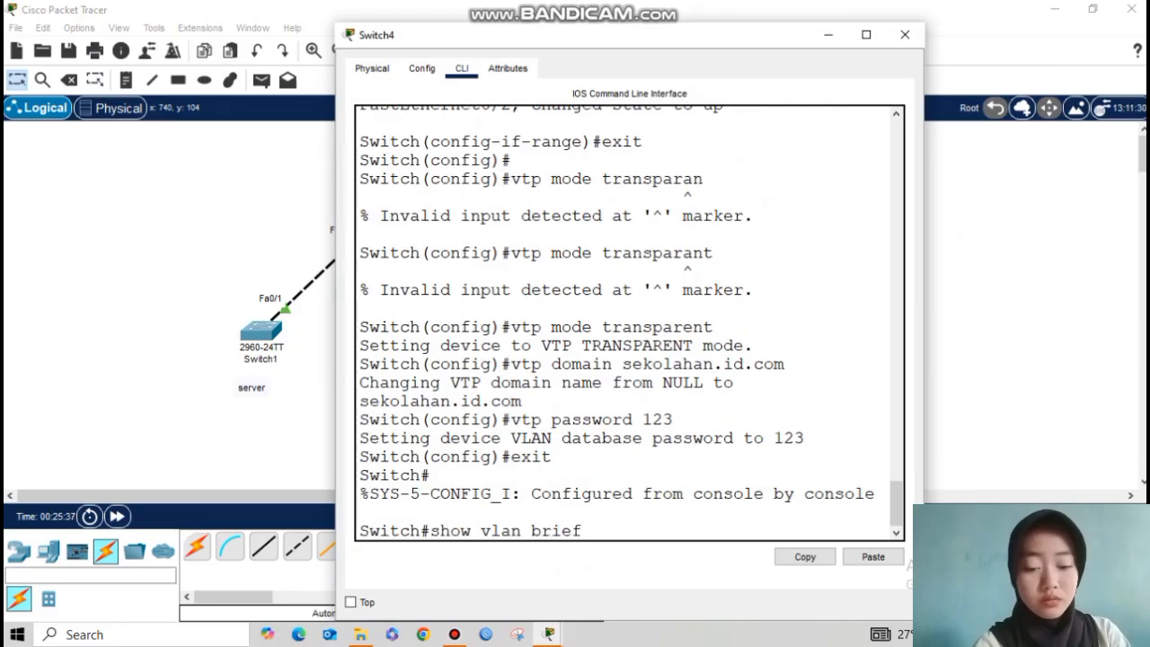
key(Return)
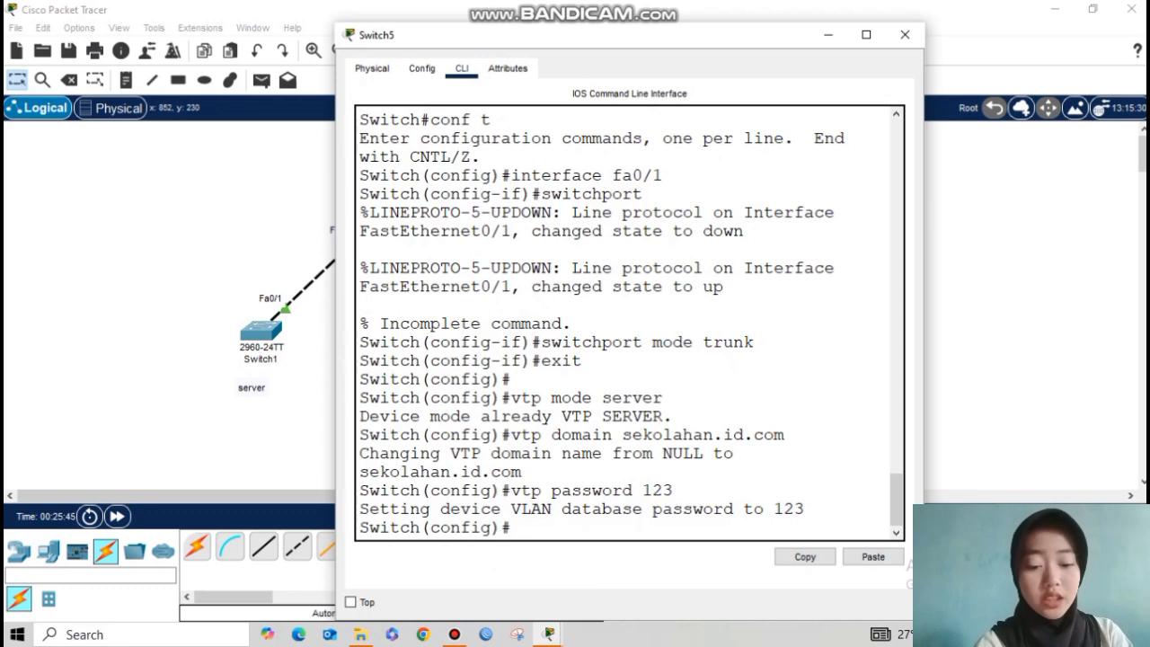
Step: List Switch5's VLANs with show vlan brief, showing only VLAN 1 and 1002–1005
text(exit)
key(Return)
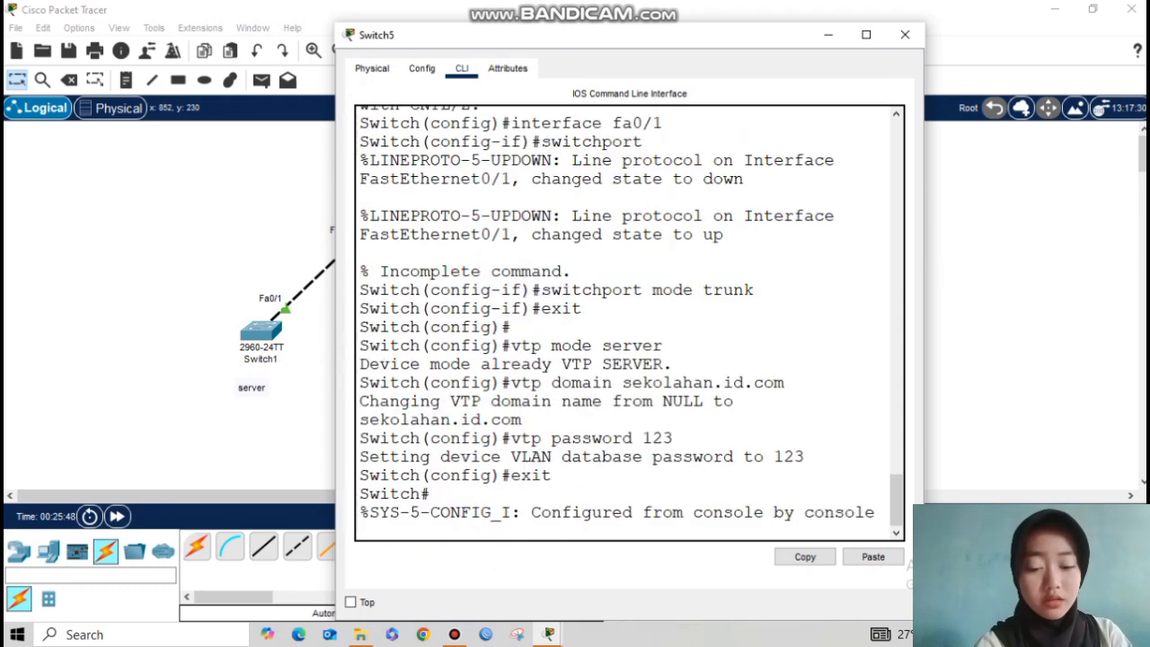
key(Return)
text(show vlan brief)
key(Return)
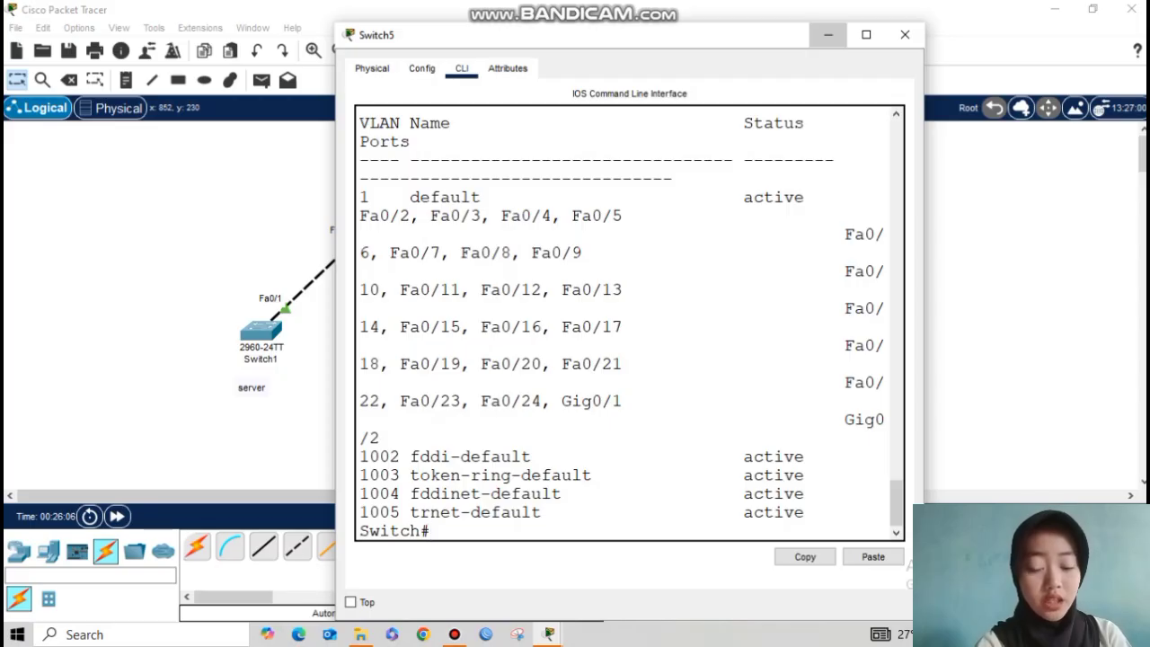
click(829, 35)
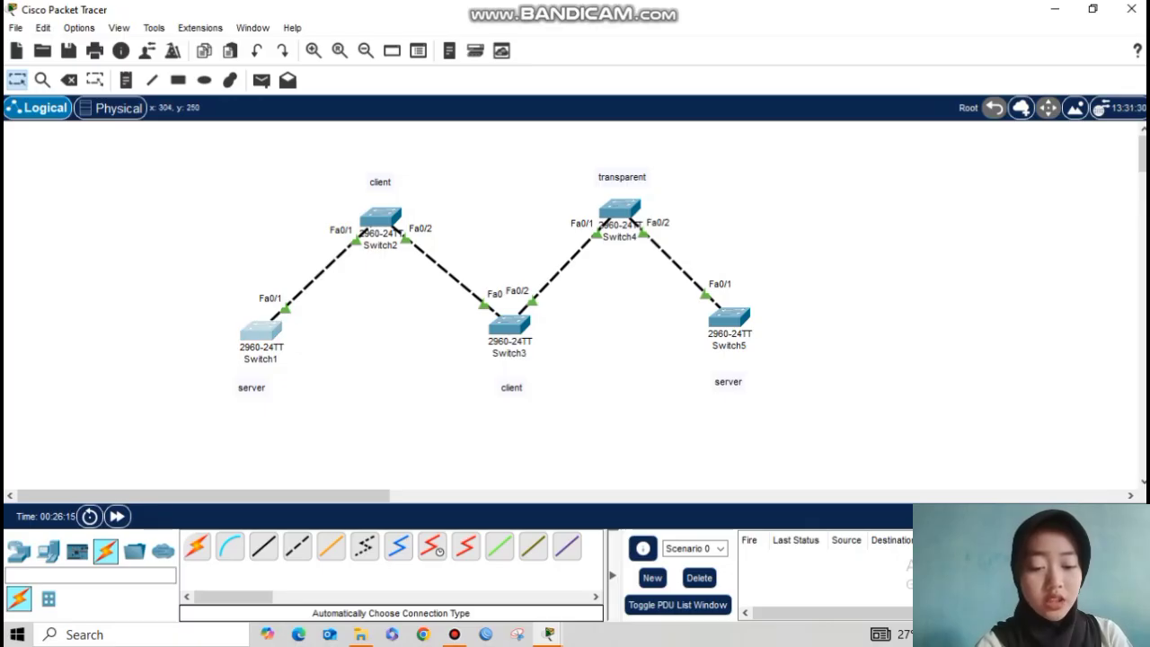
Step: On Switch1's CLI, enter configuration mode and create VLAN 2 named a
click(261, 330)
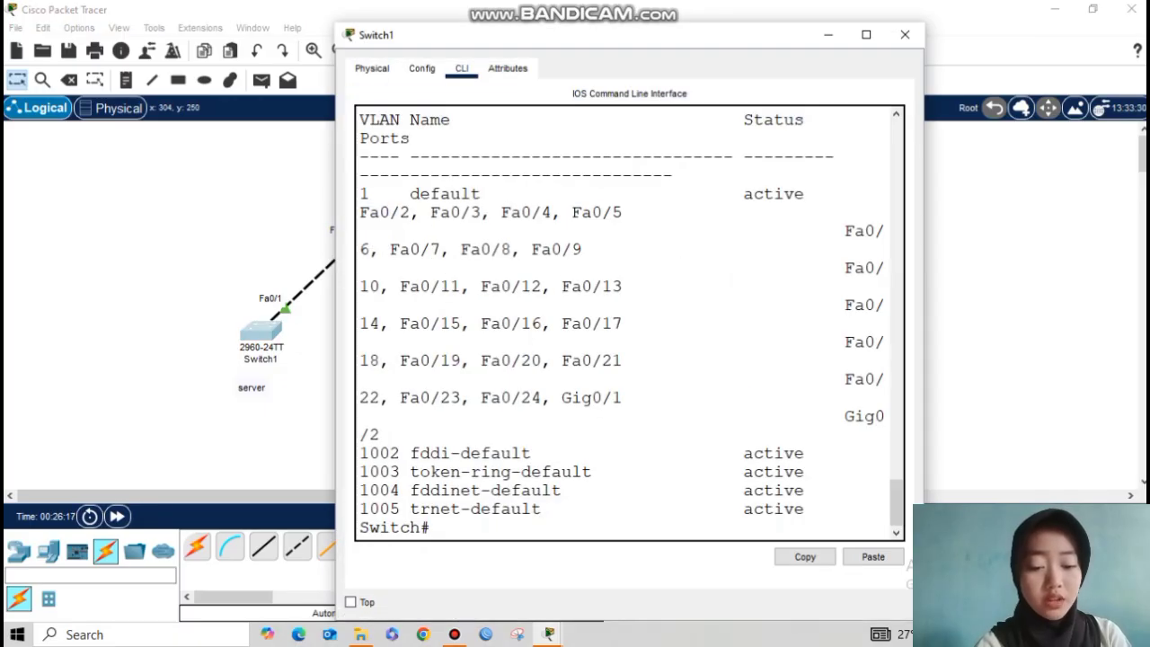
key(Return)
key(Return)
text(conf t)
key(Return)
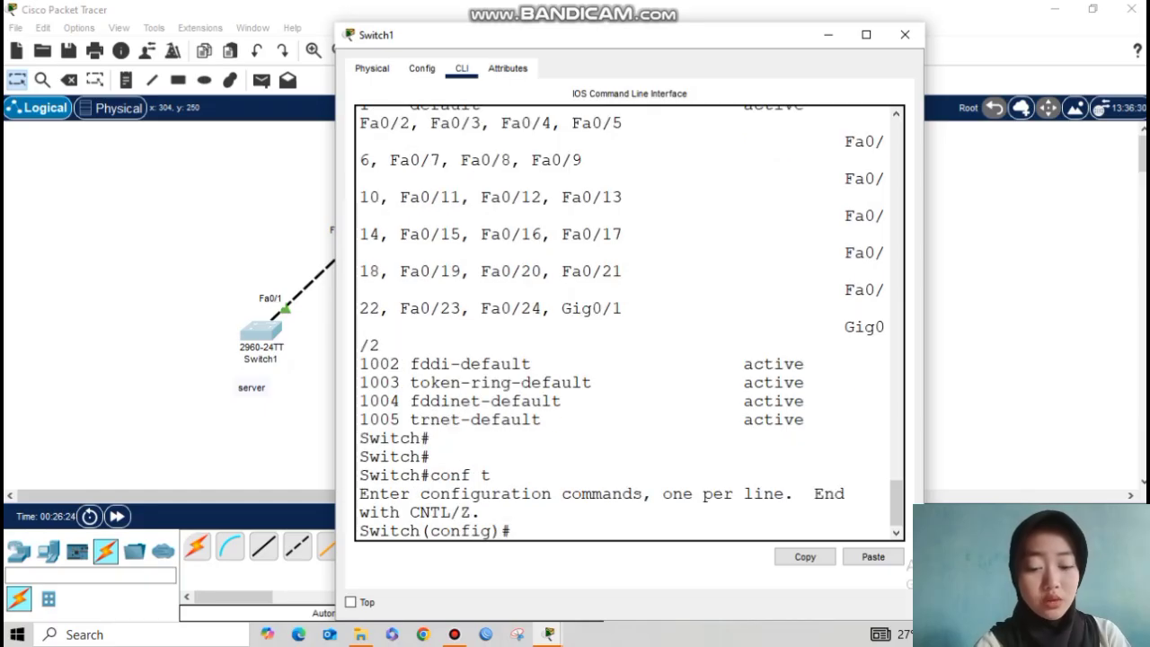
text(vlan 2)
key(Return)
text(name a)
key(Return)
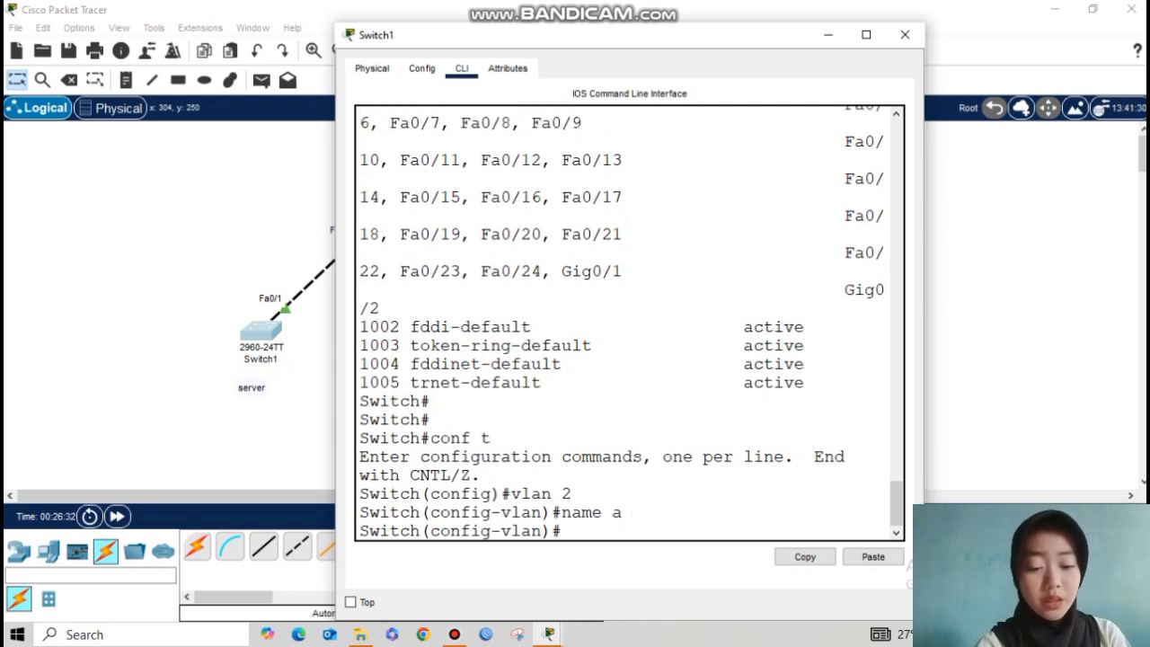
text(exit)
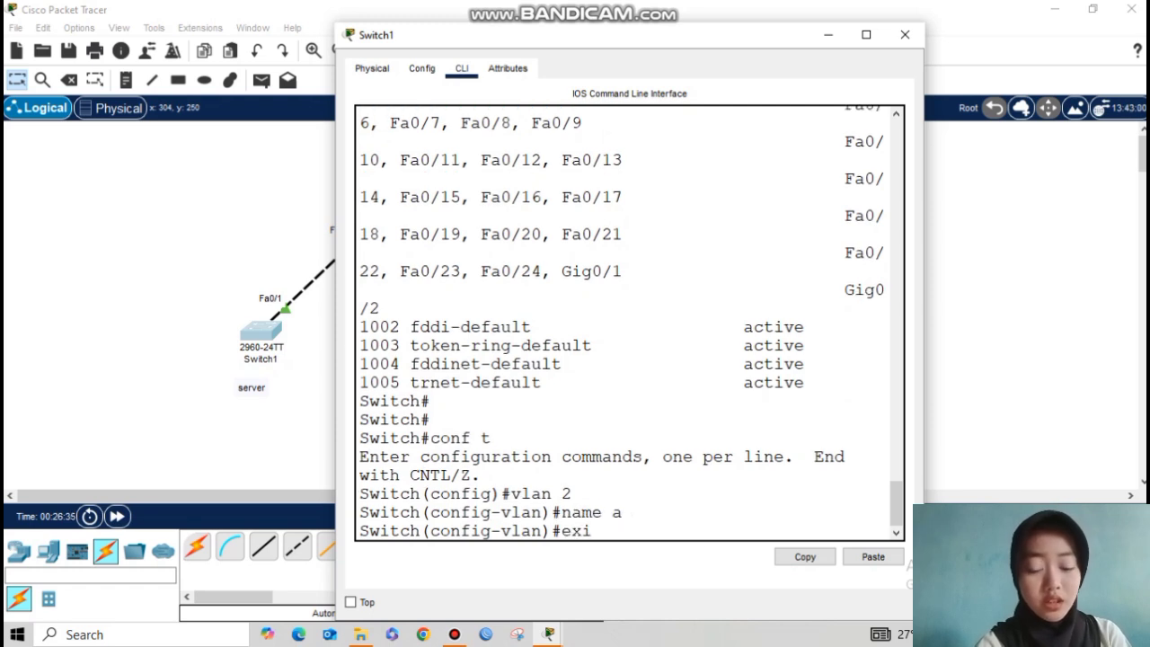
key(Return)
Step: Create VLAN 3 named b on Switch1
text(vlan)
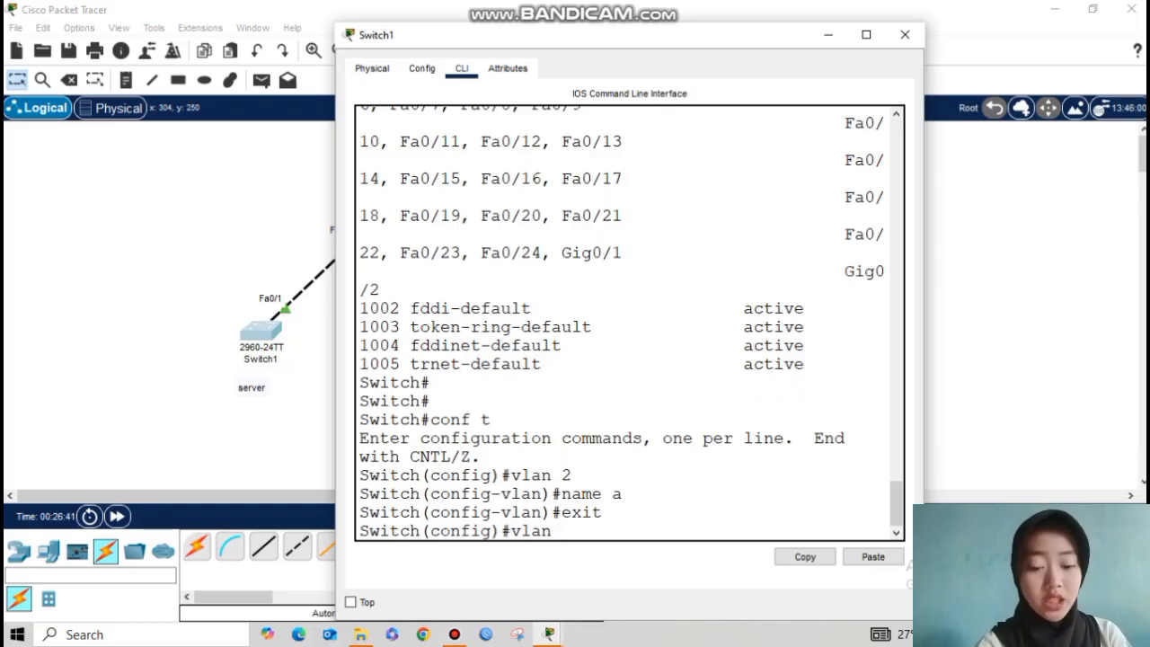
text( 3)
key(Return)
text(name b)
key(Return)
text(exit)
key(Return)
Step: Verify VLANs 2 a and 3 b with do show vlan brief, then switch to Switch2's console
text(do show vlan brief)
key(Return)
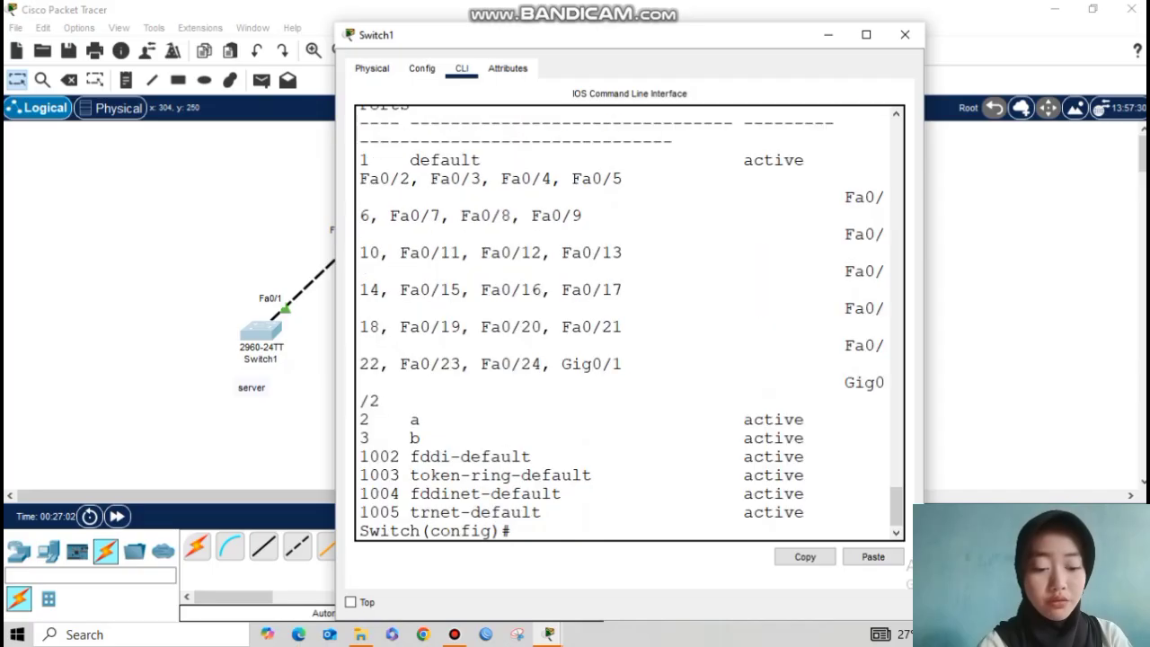
drag(359, 419, 733, 438)
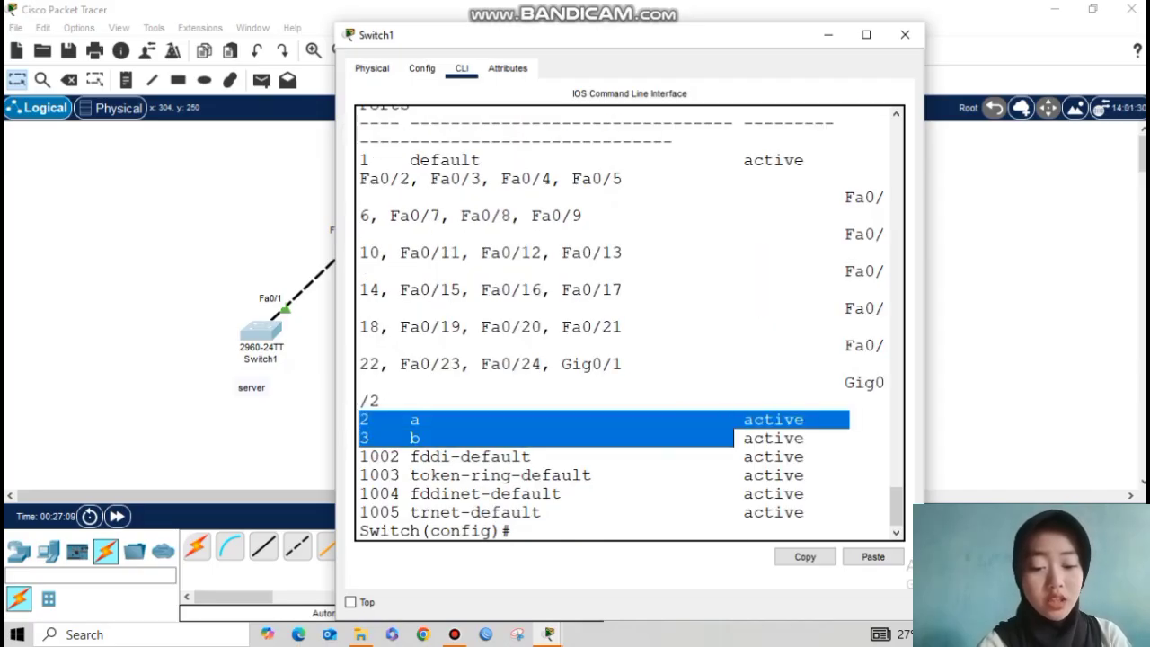
click(643, 512)
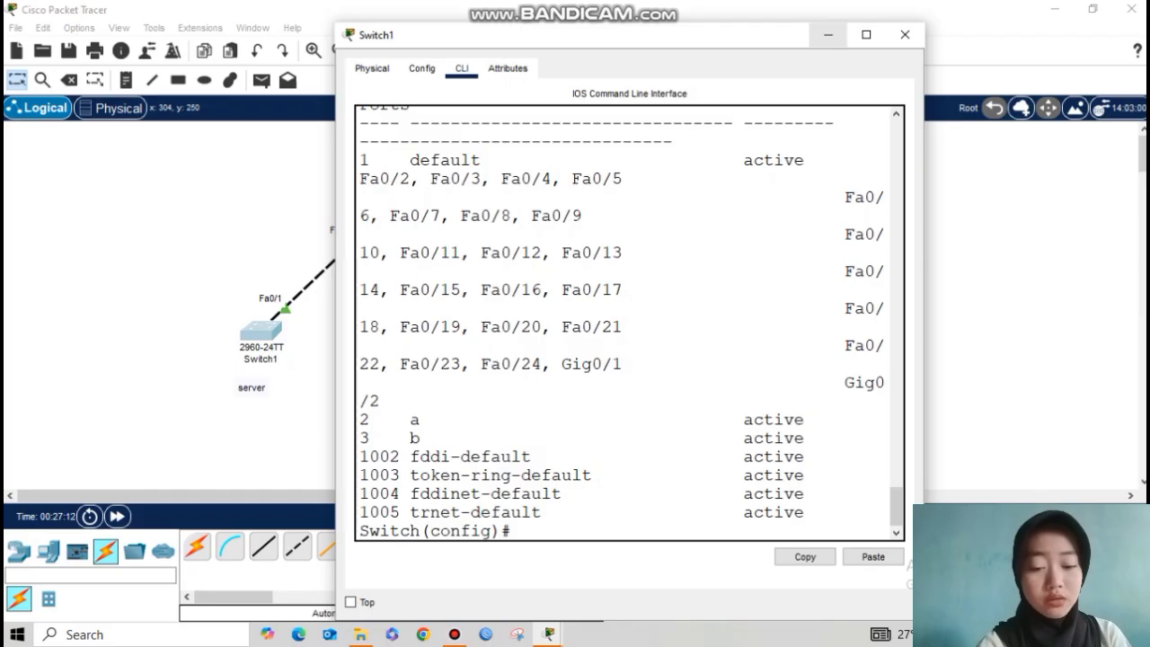
click(827, 34)
click(371, 225)
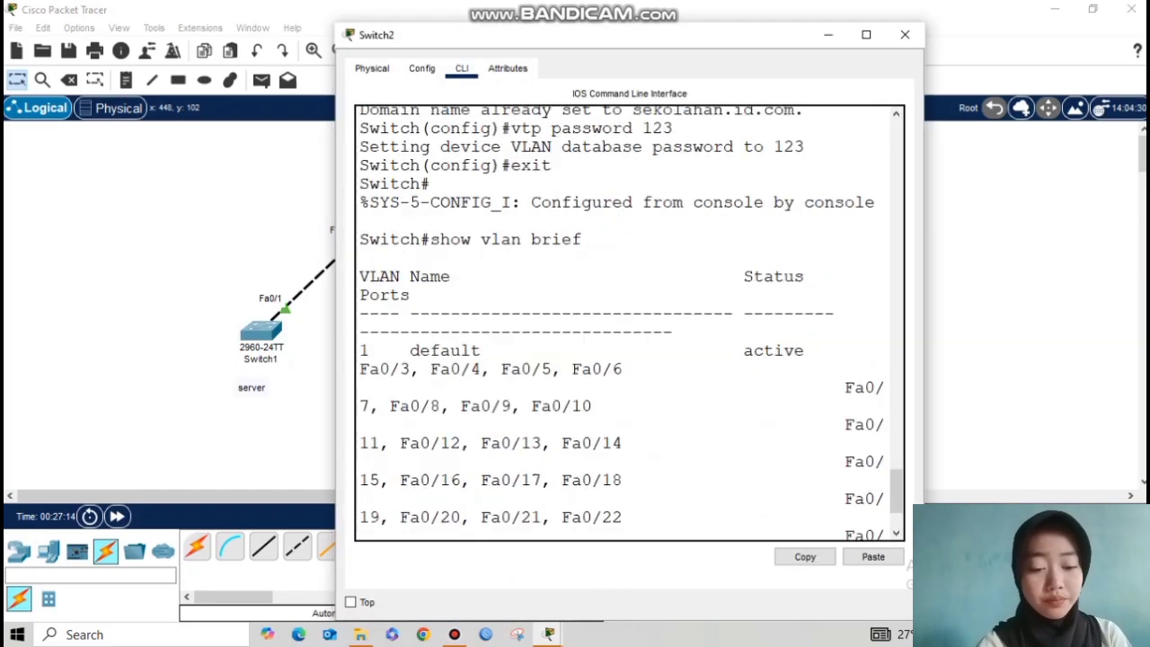
Step: Confirm Switch2 has learned VLANs 2 and 3 using do show vlan brief
key(Return)
key(Return)
text(conf)
text( t)
key(Return)
text(dp)
key(BackSpace)
text(o show vl)
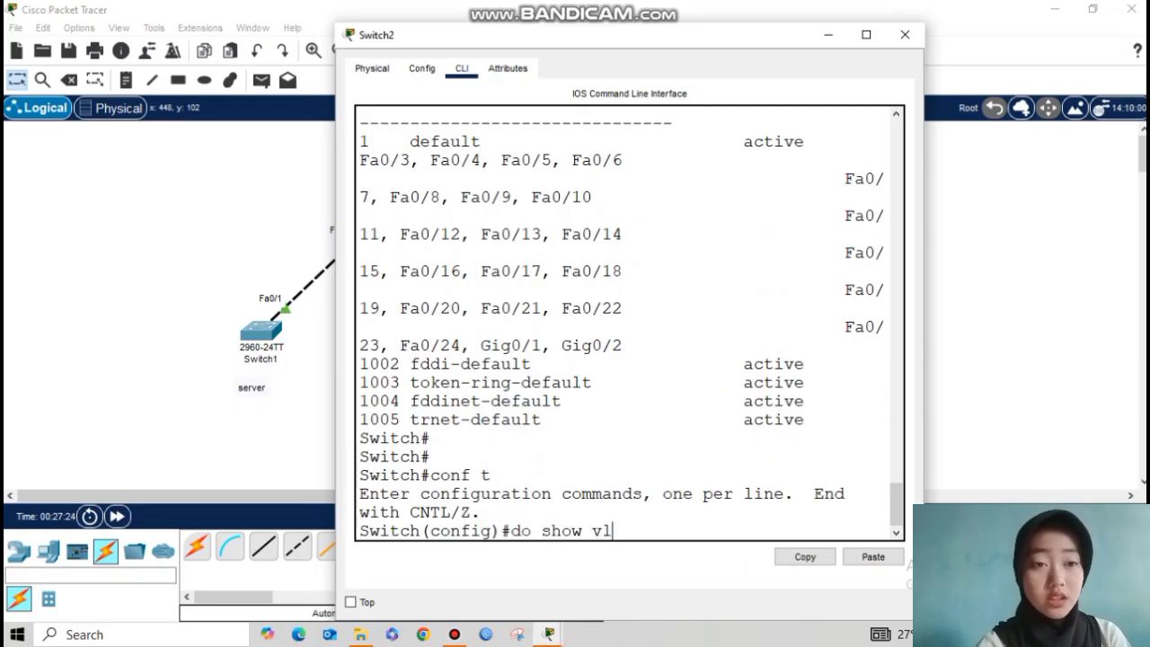
text(n)
key(BackSpace)
text(an brief)
key(Return)
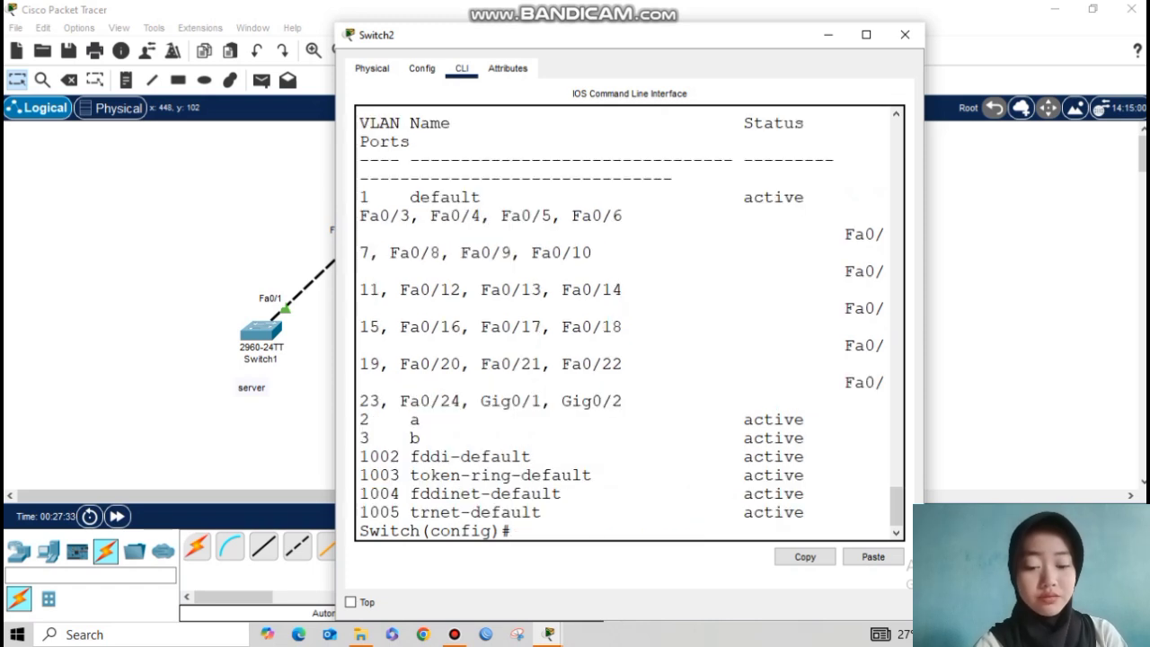
drag(359, 420, 440, 437)
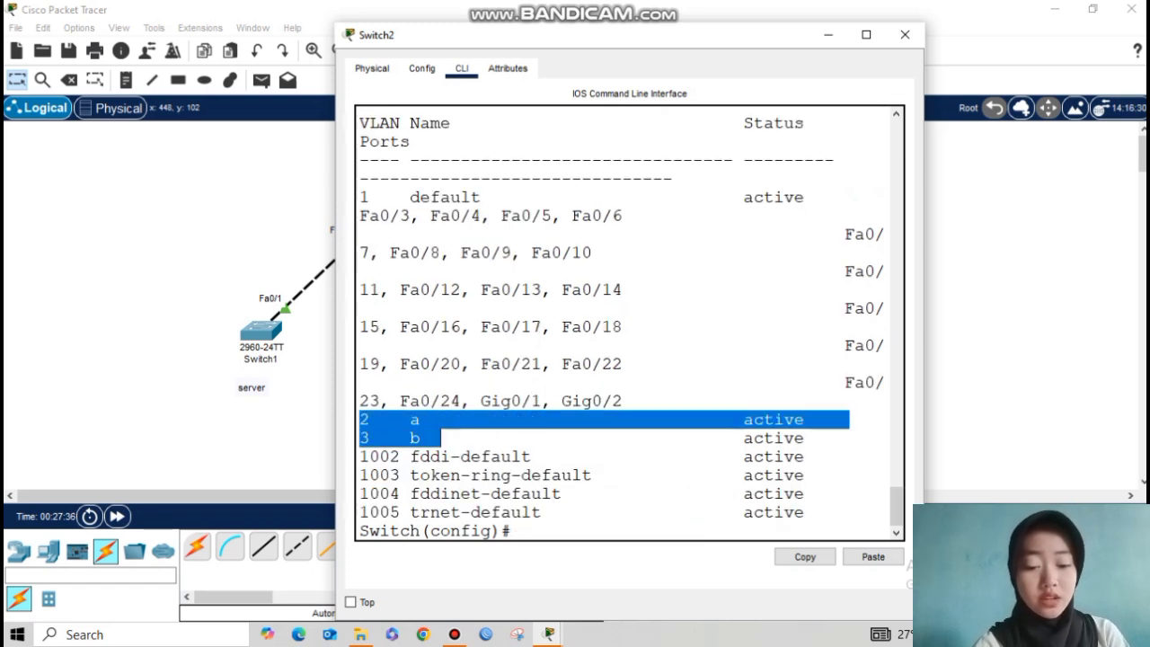
click(623, 364)
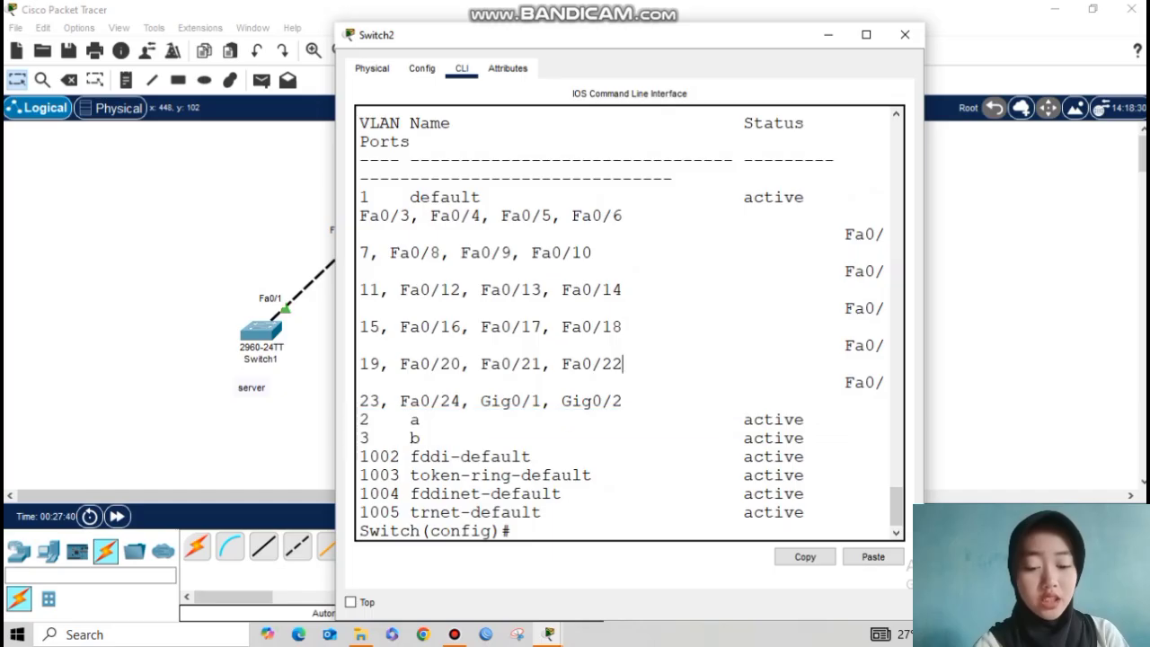
click(828, 34)
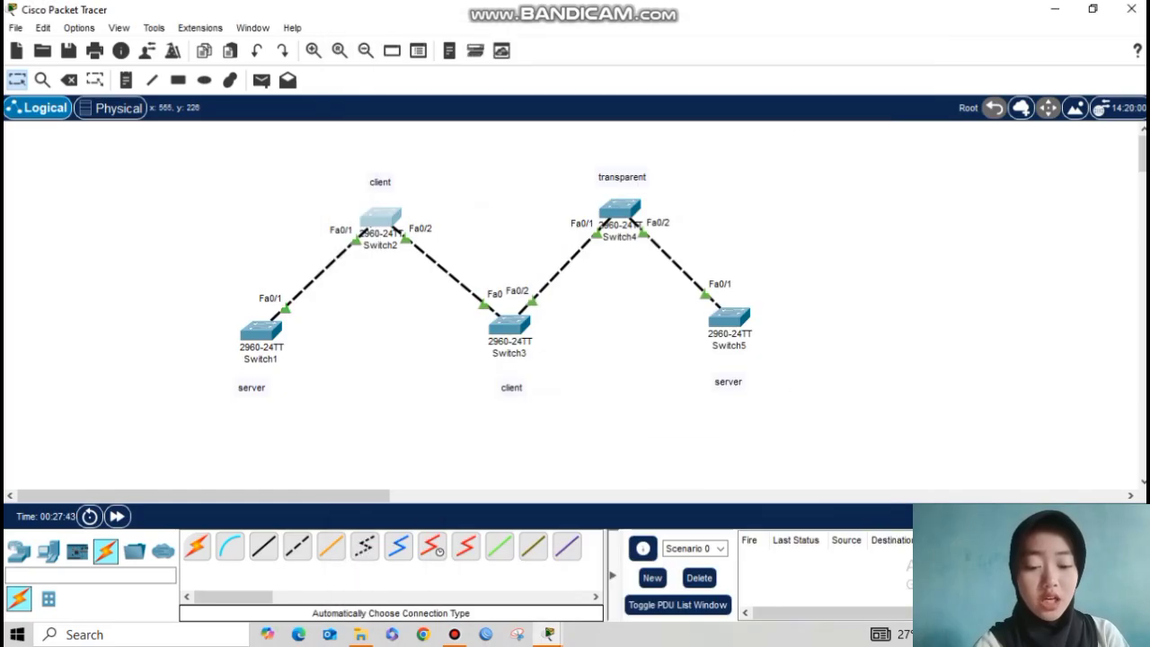
Step: Confirm Switch3 also lists the learned VLANs 2 and 3
click(509, 325)
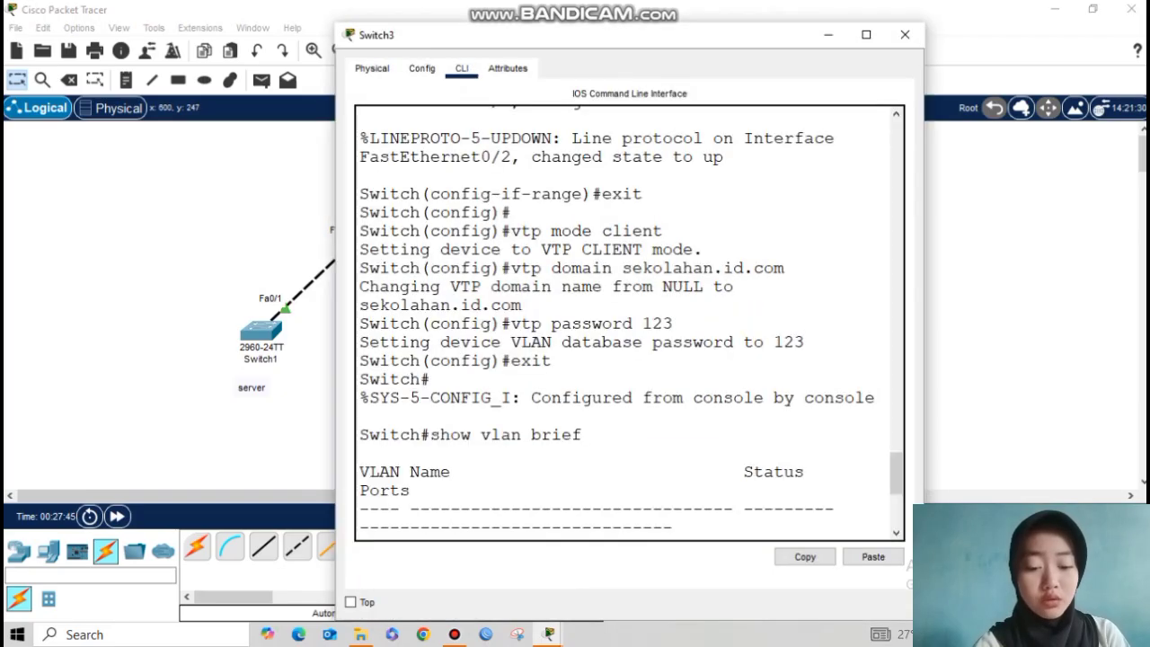
key(Return)
key(Return)
text(conf t)
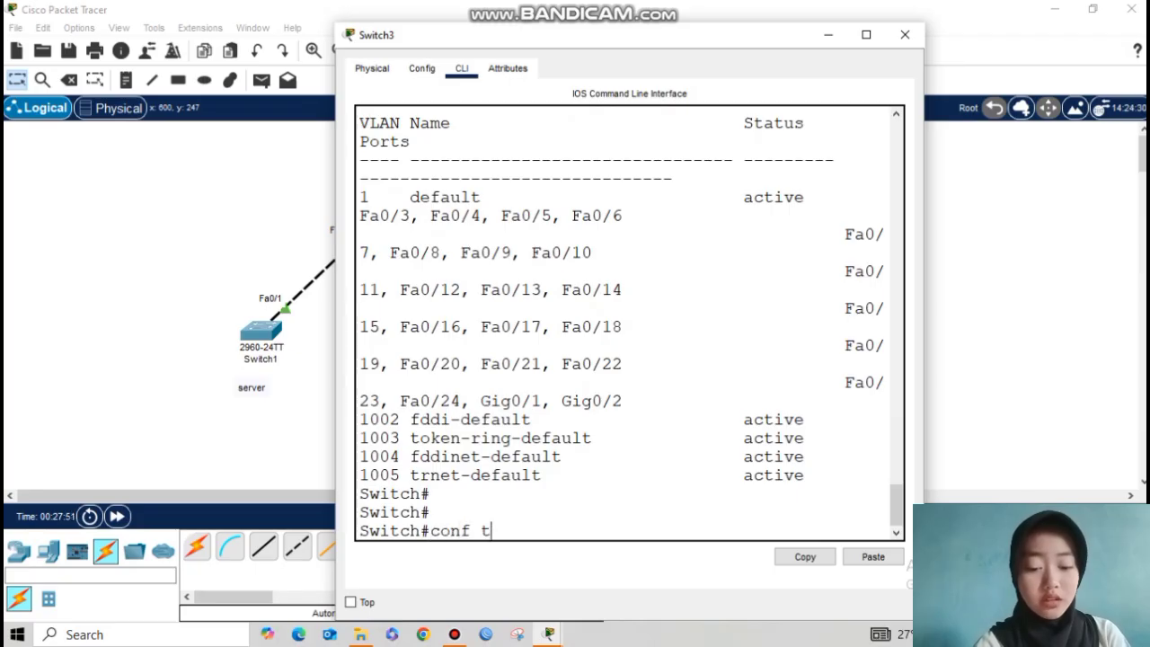
key(Return)
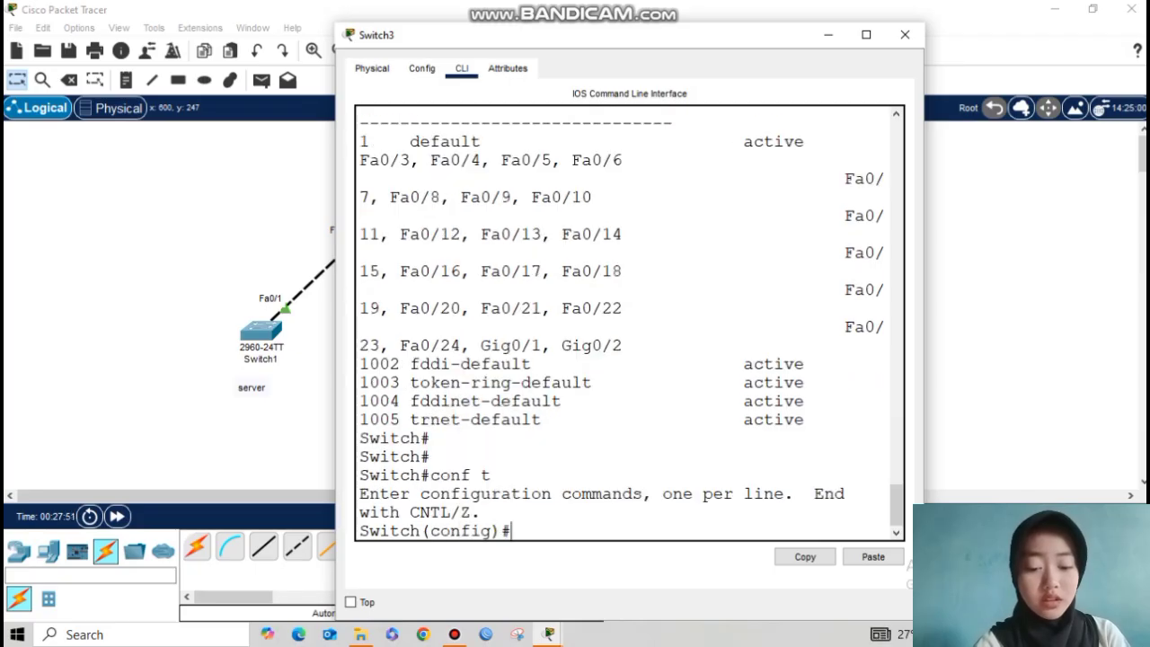
text(show )
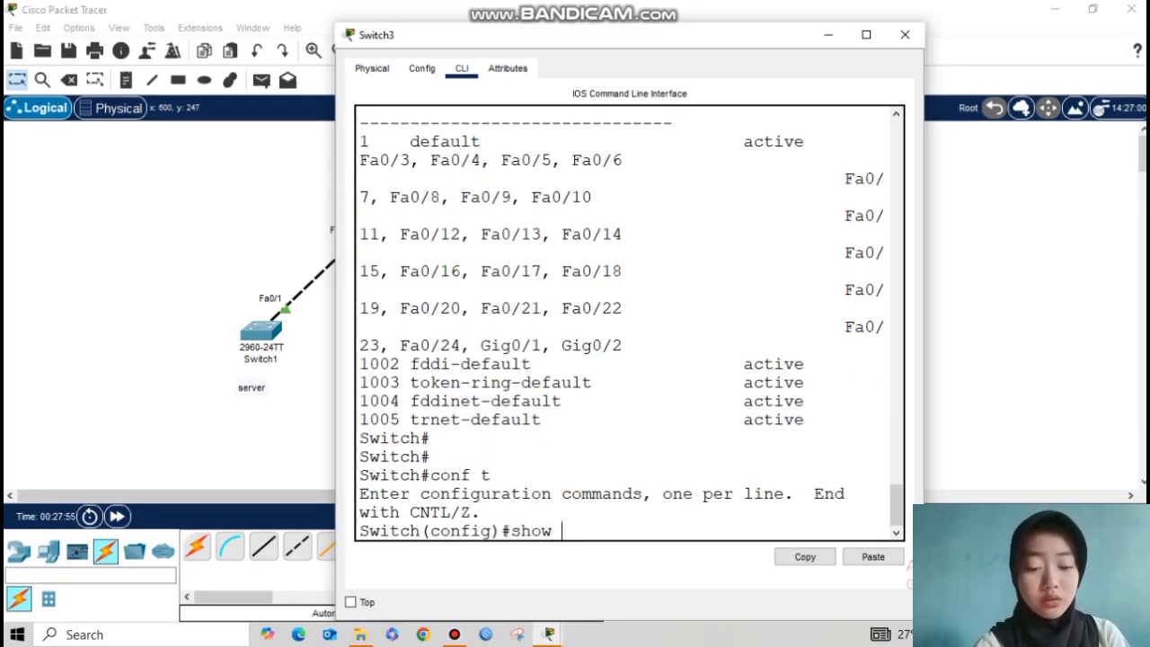
text(vlan brief)
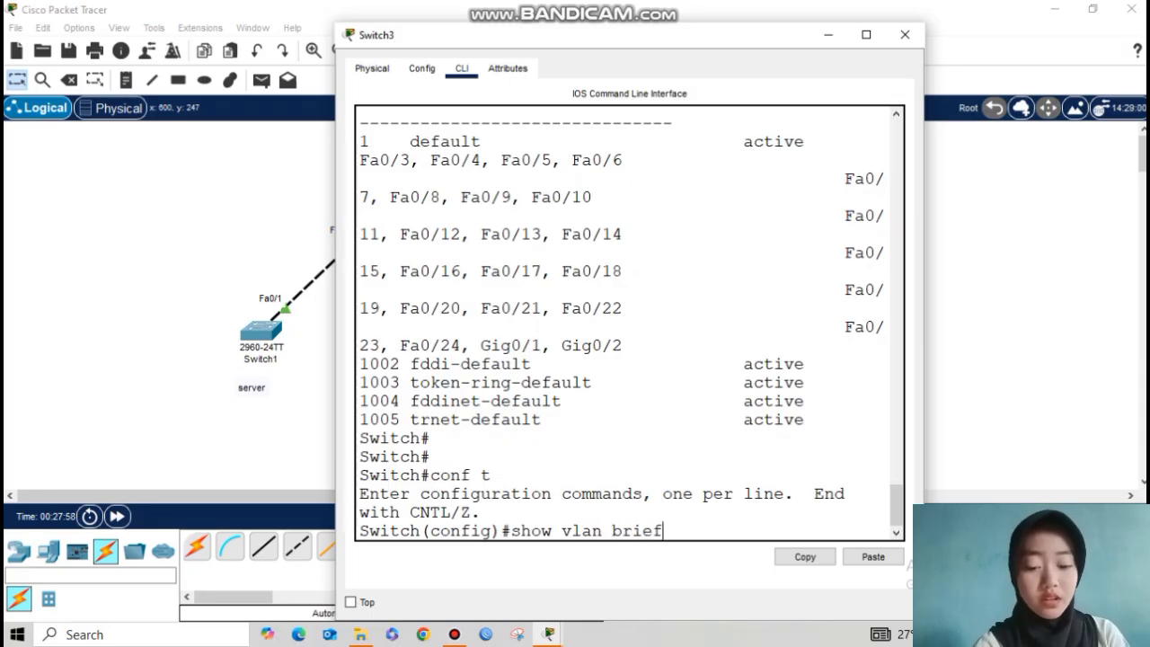
key(Return)
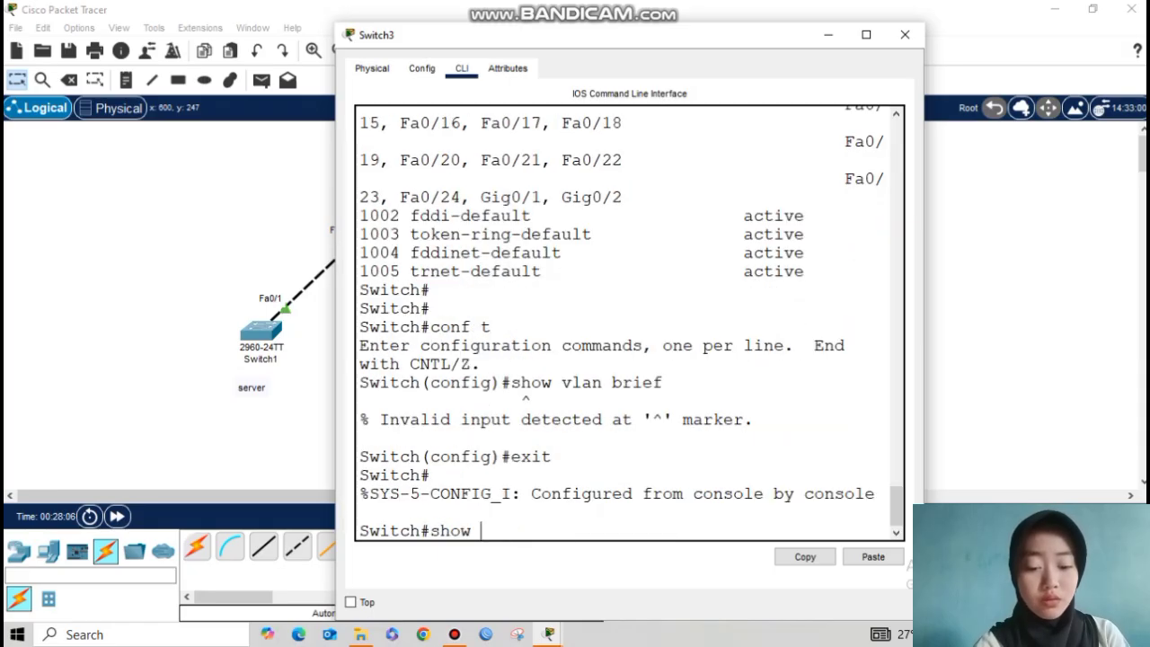
text(vlan ber)
key(BackSpace)
key(BackSpace)
text(rief)
key(Return)
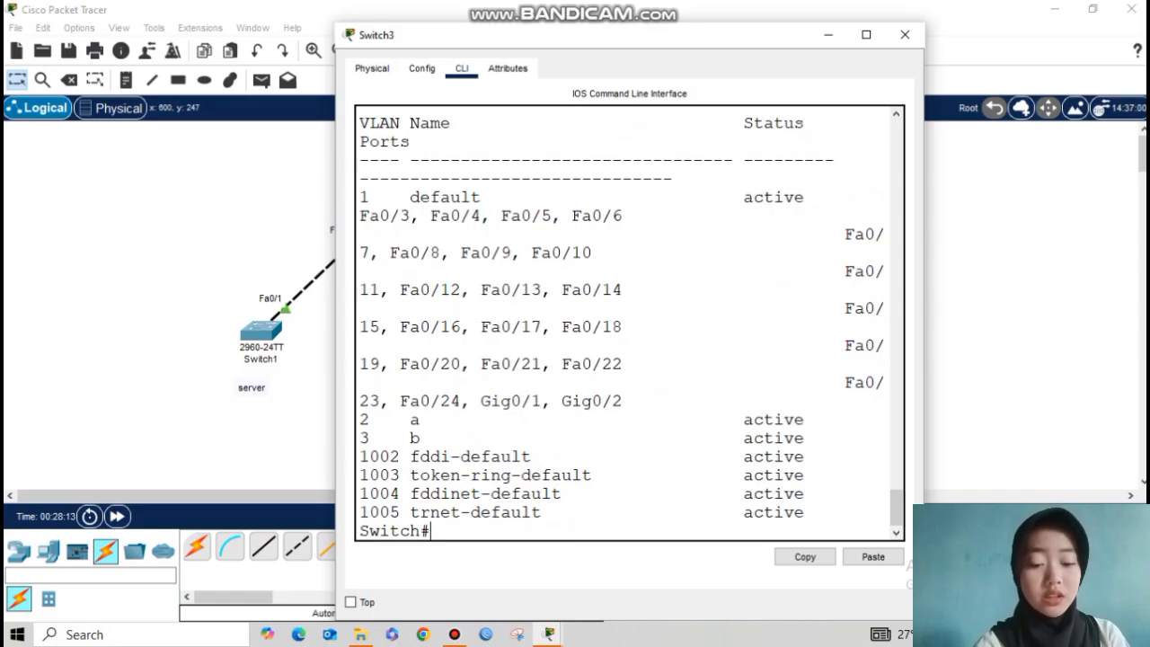
drag(361, 420, 440, 439)
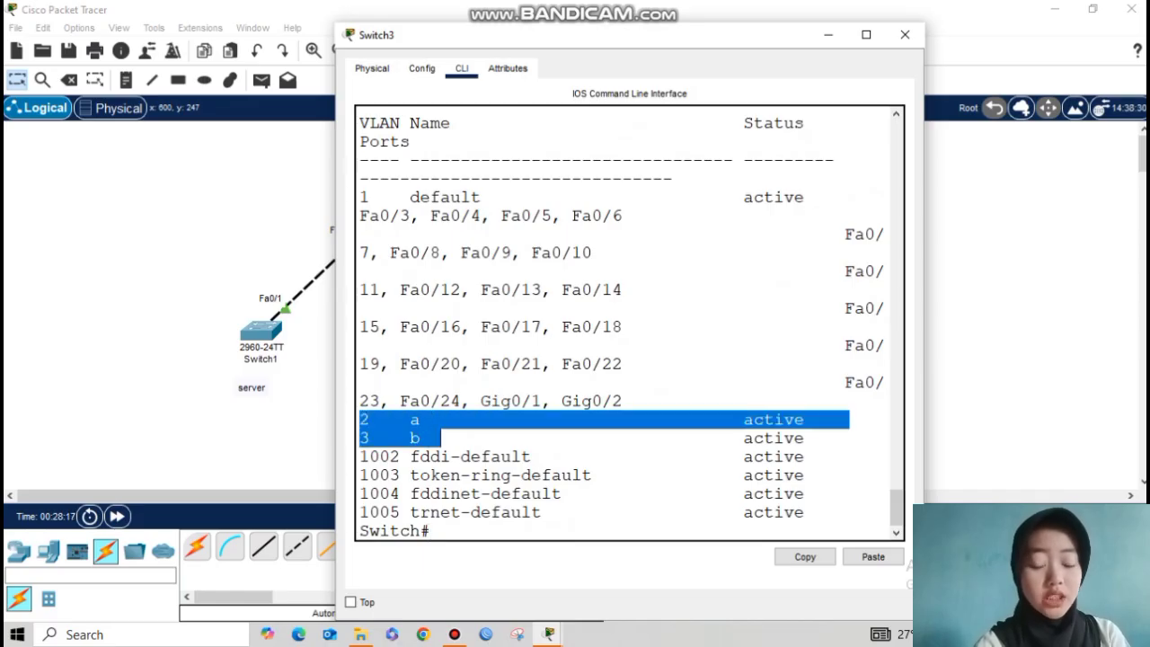
click(828, 35)
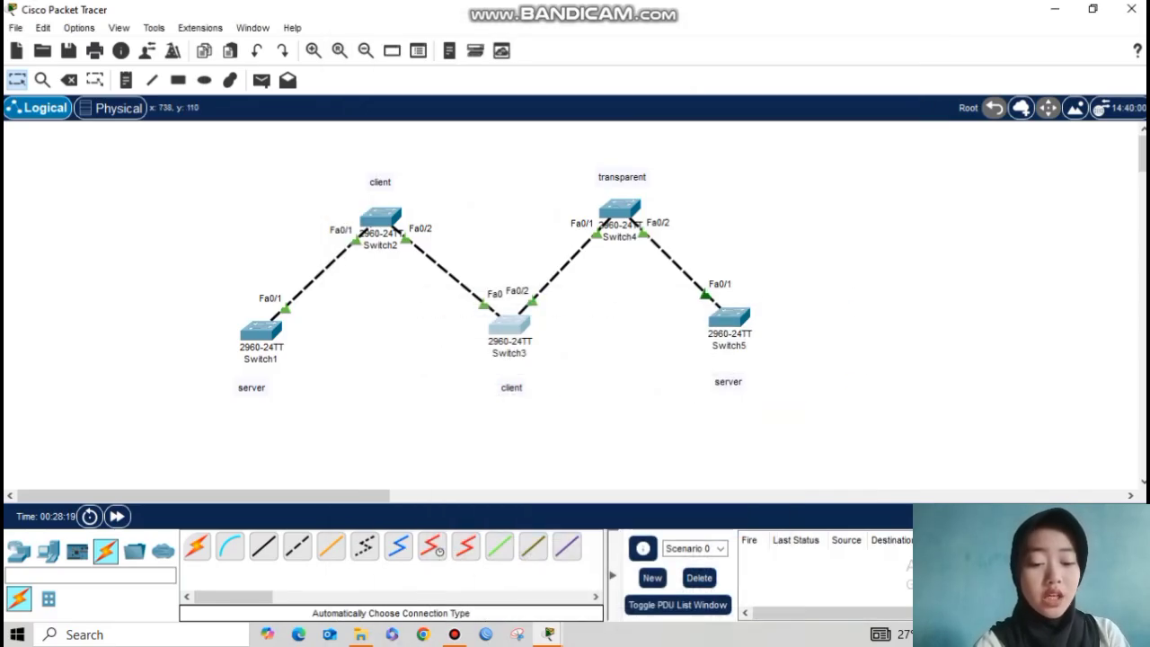
Step: Run show vlan brief on Switch4, showing only default VLANs, then return to the topology
mouse_move(620, 220)
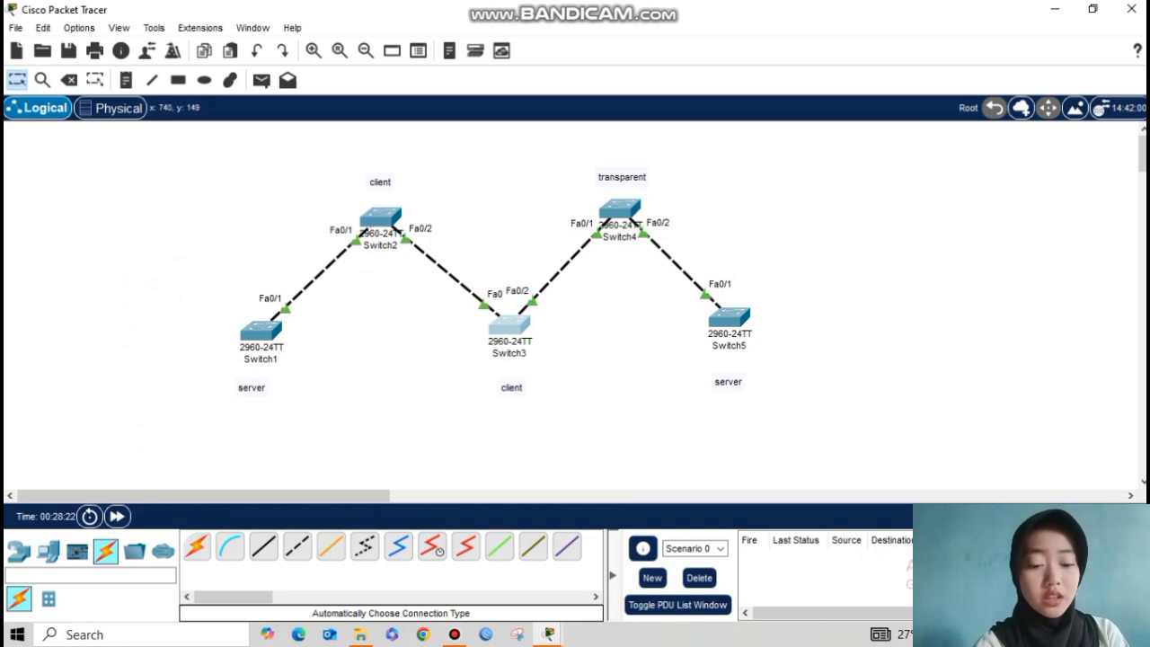
click(620, 209)
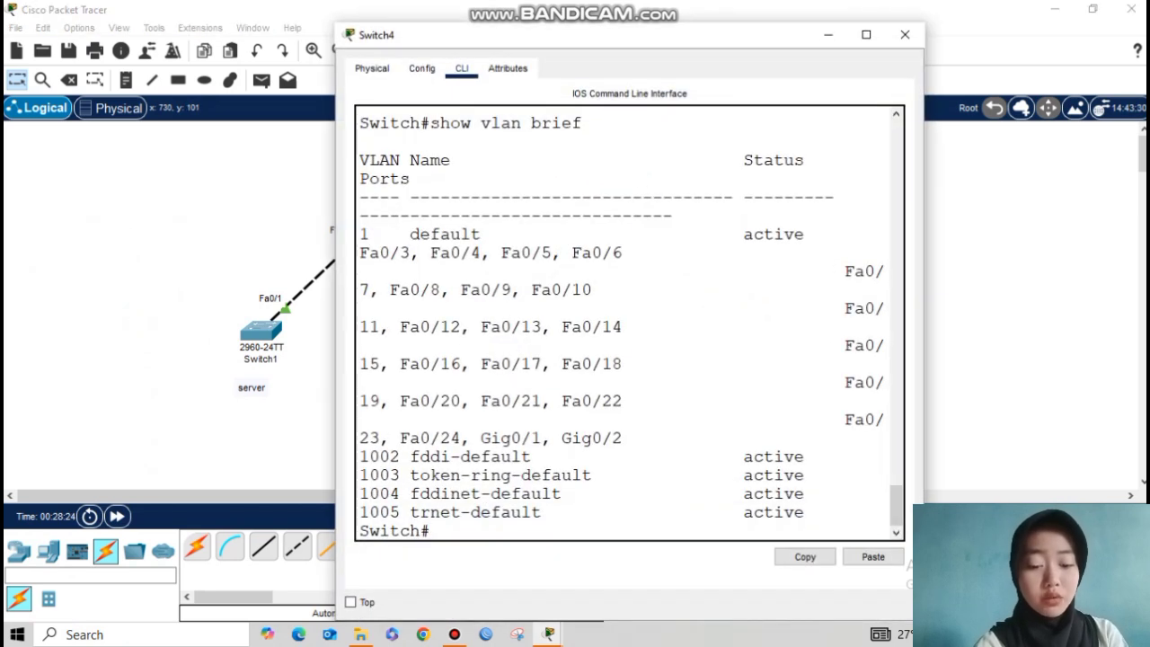
key(Return)
key(Return)
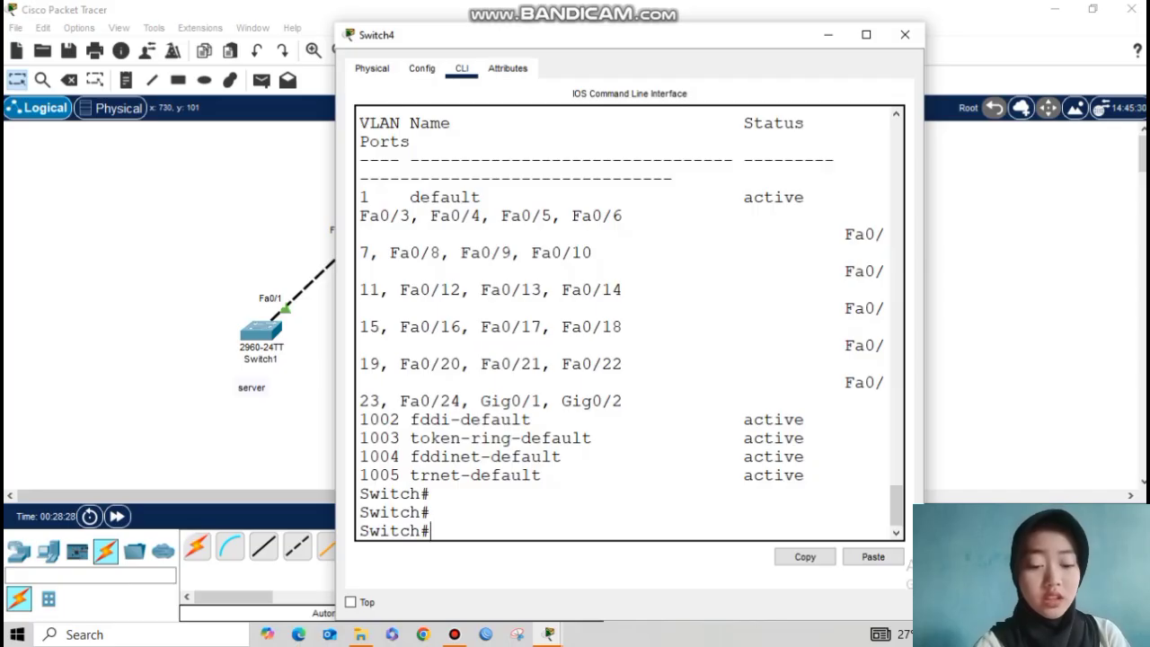
text(show)
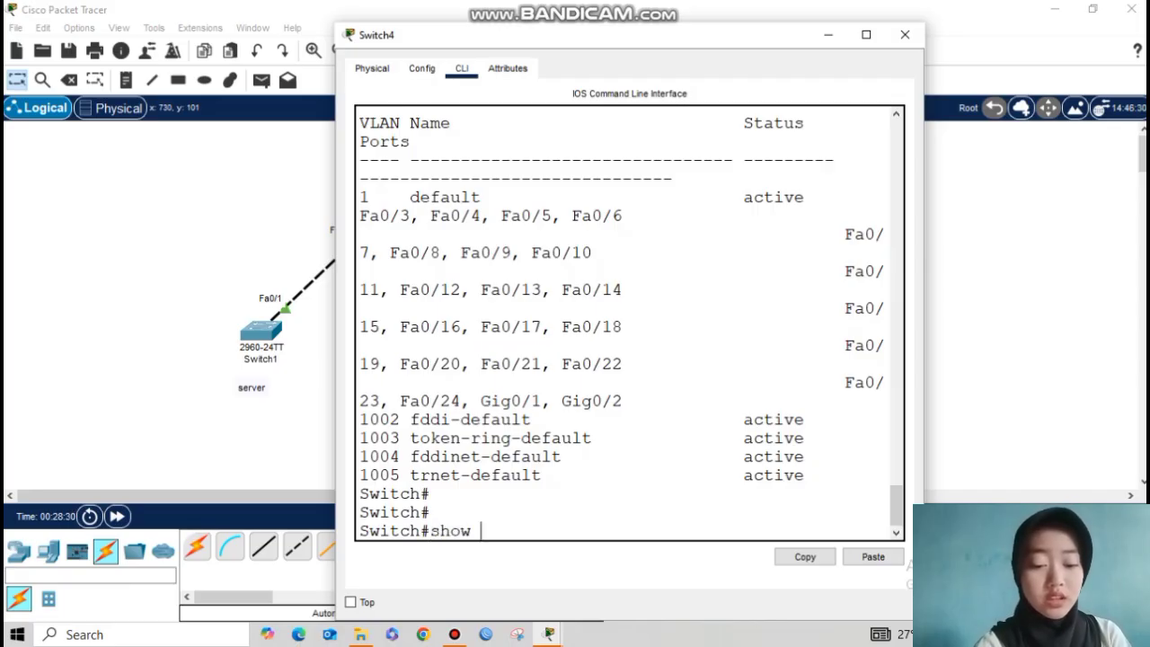
text( vlan brief)
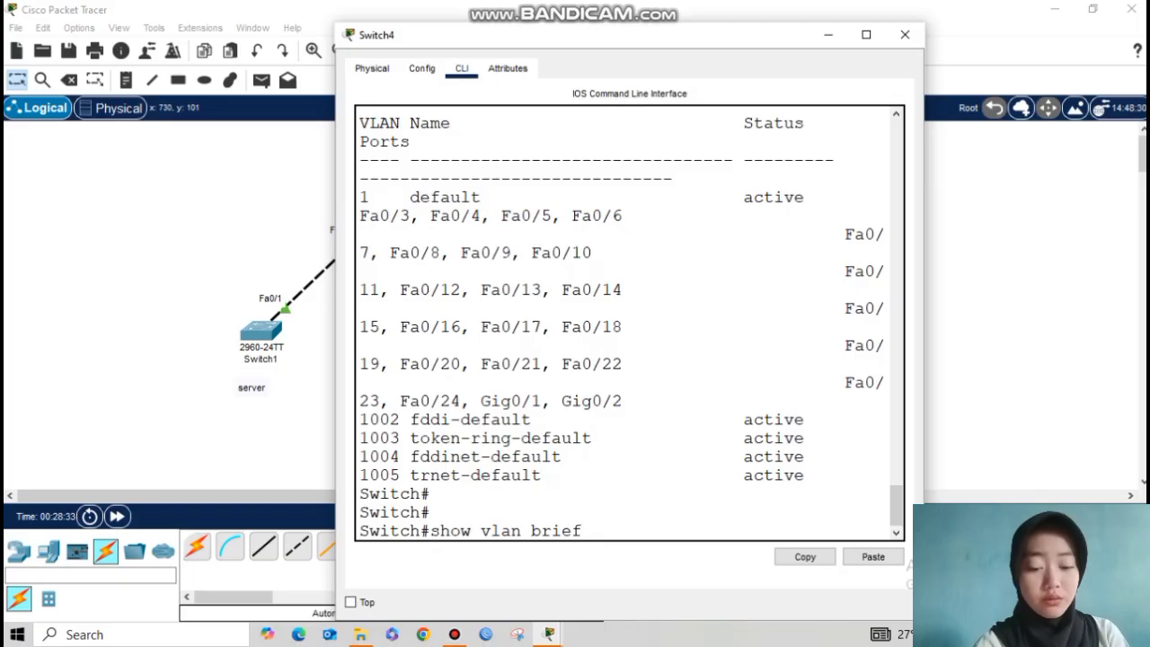
key(Return)
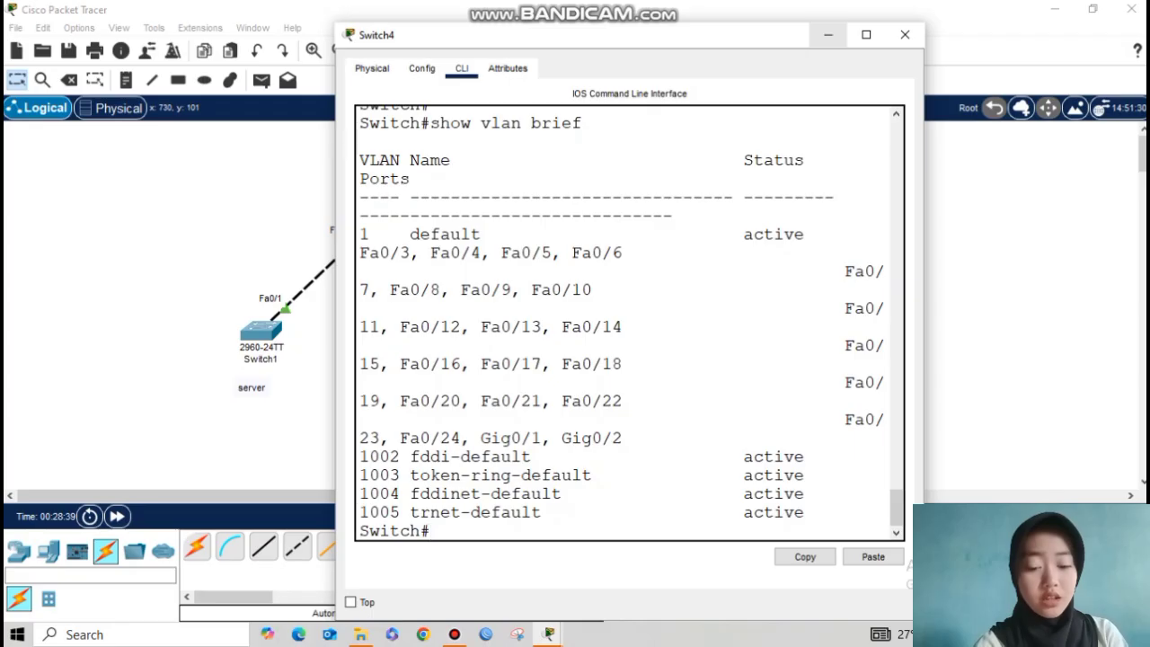
click(828, 34)
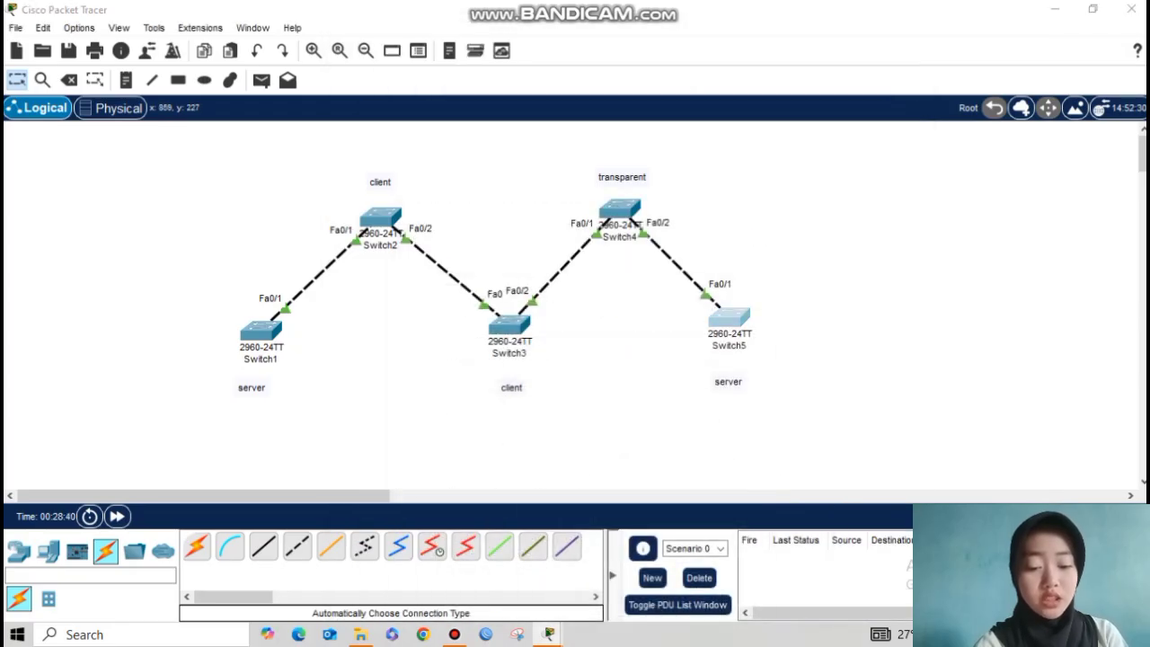
Step: On Switch5, enter configuration mode and list VLANs, showing VLAN 2 a and VLAN 3 b
click(729, 316)
key(Up)
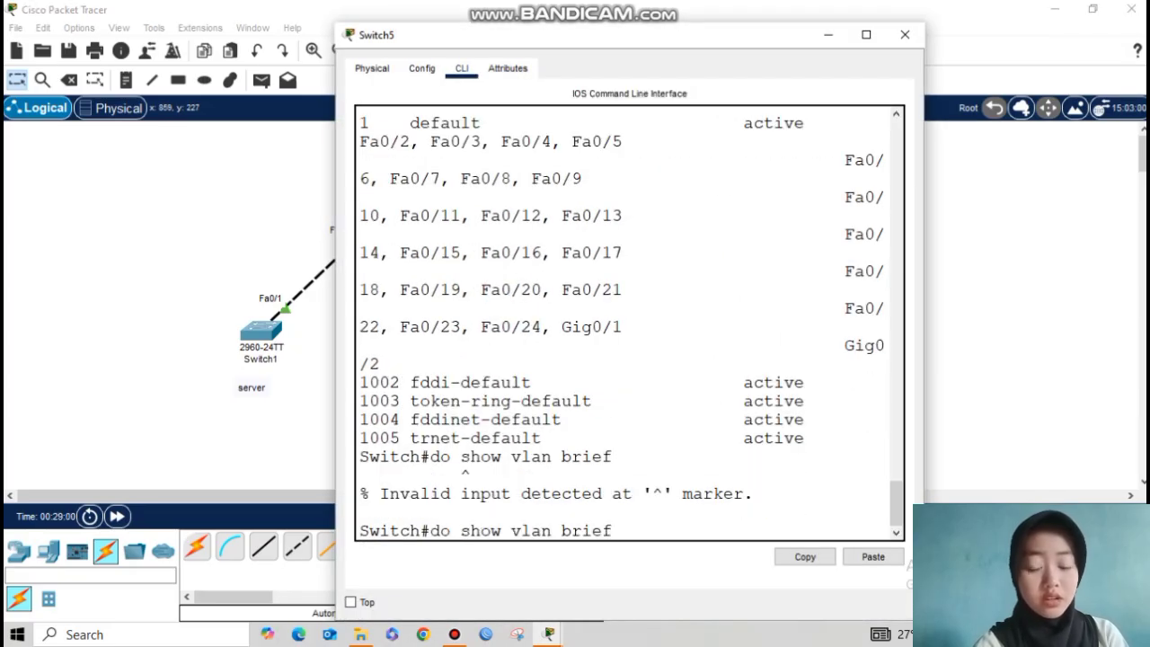
key(BackSpace)
key(BackSpace)
key(BackSpace)
key(BackSpace)
key(BackSpace)
key(BackSpace)
key(BackSpace)
key(BackSpace)
key(BackSpace)
key(BackSpace)
key(BackSpace)
key(BackSpace)
key(BackSpace)
key(BackSpace)
key(BackSpace)
key(BackSpace)
key(BackSpace)
text(ch#c)
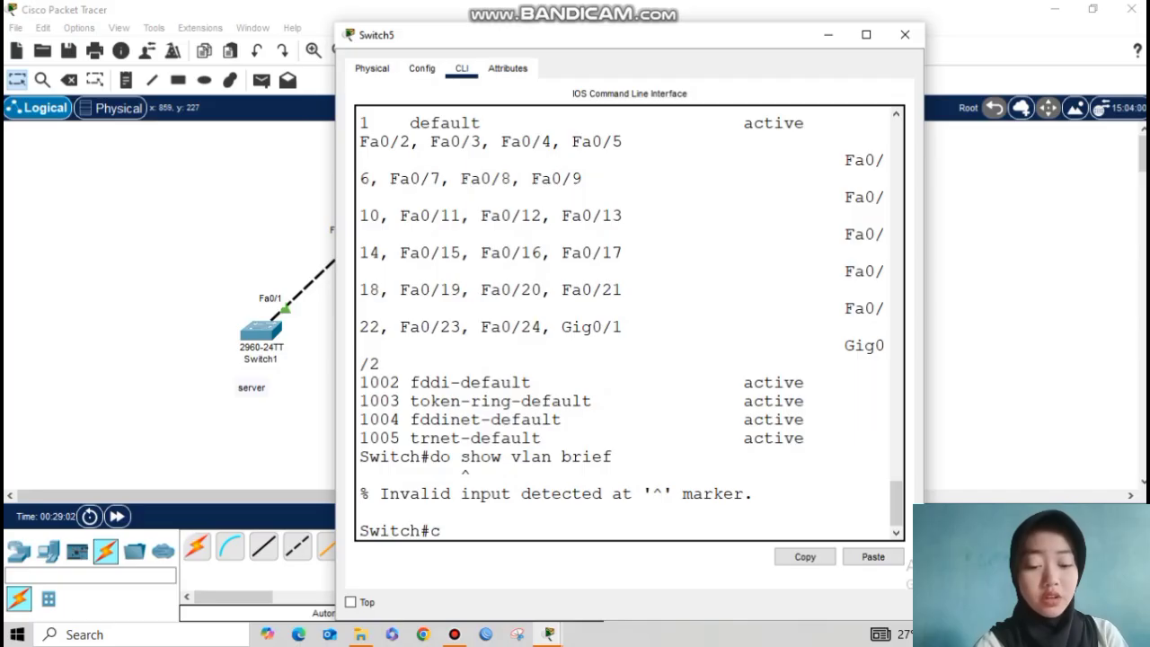
text(onf t)
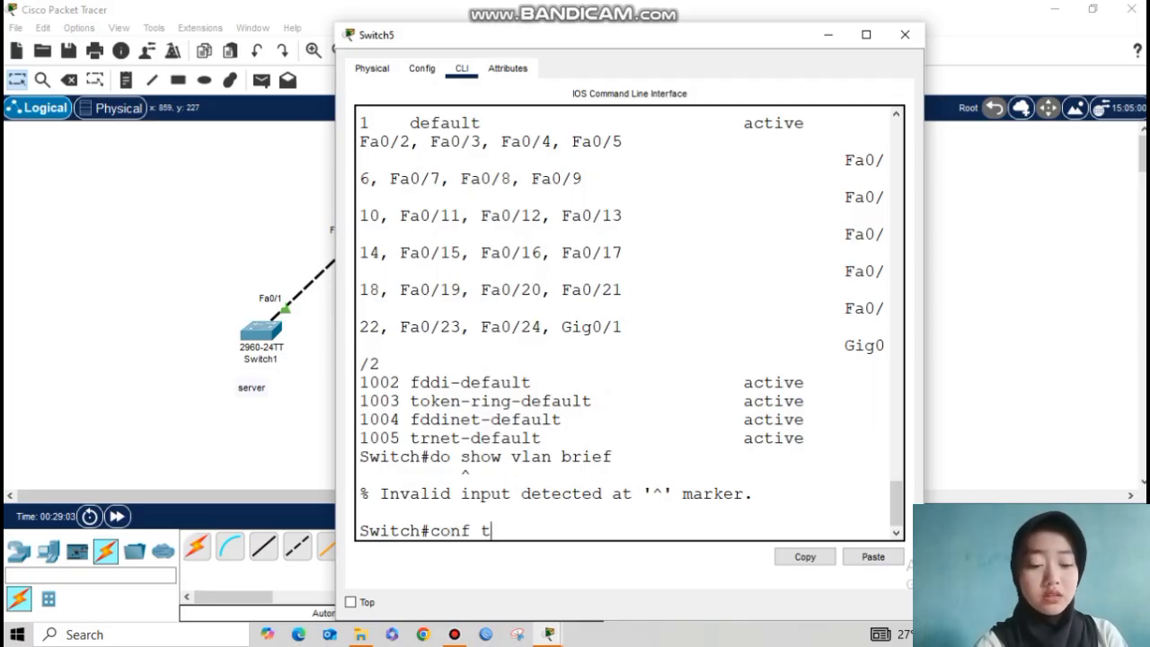
key(Return)
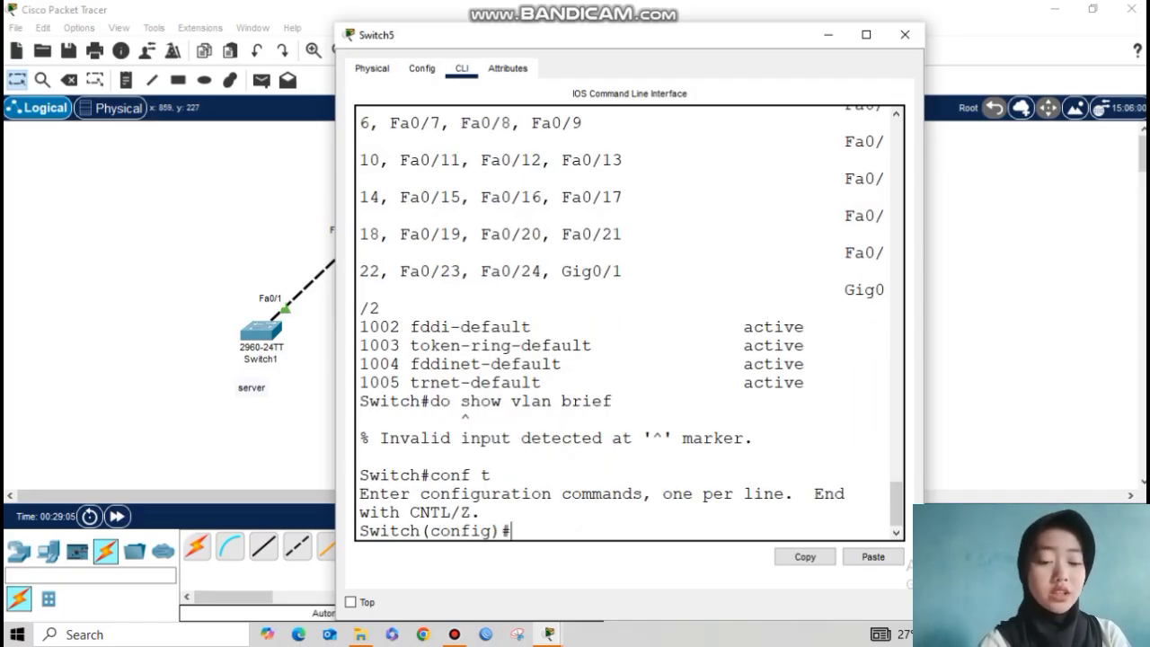
text(do show)
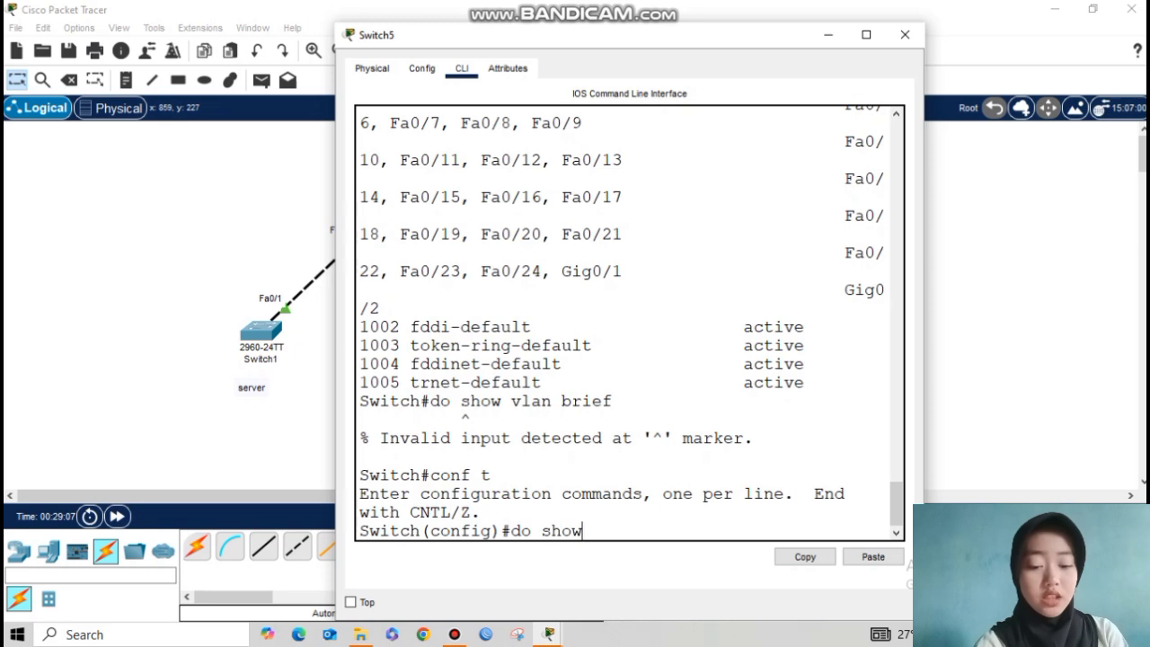
text( vlan b)
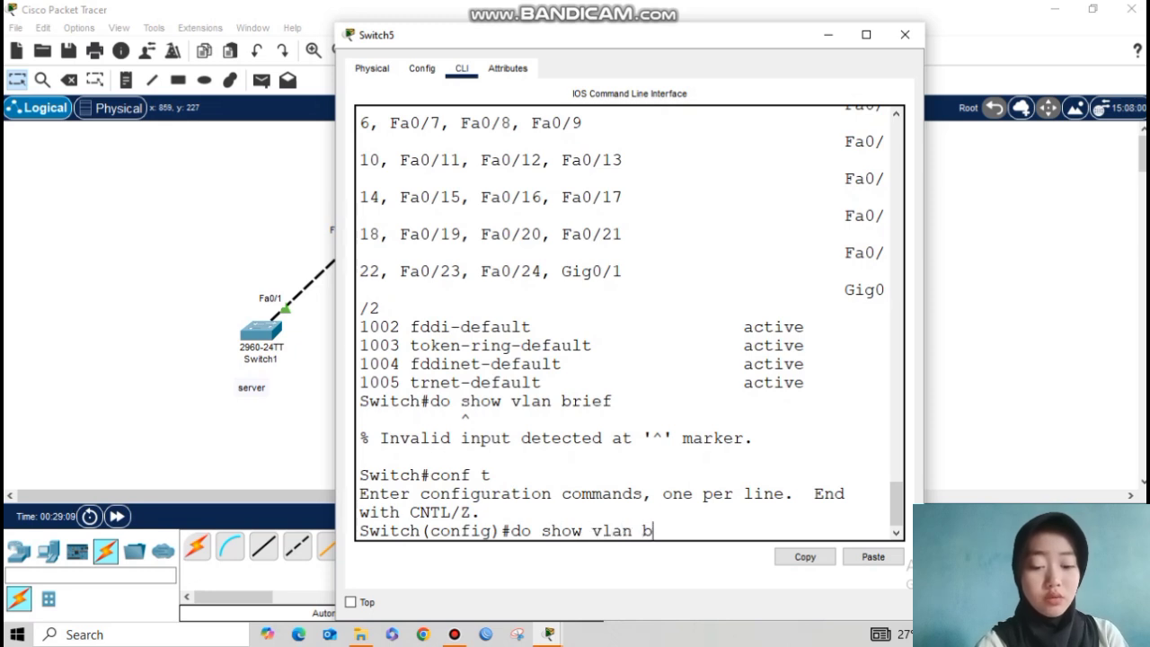
text(rief)
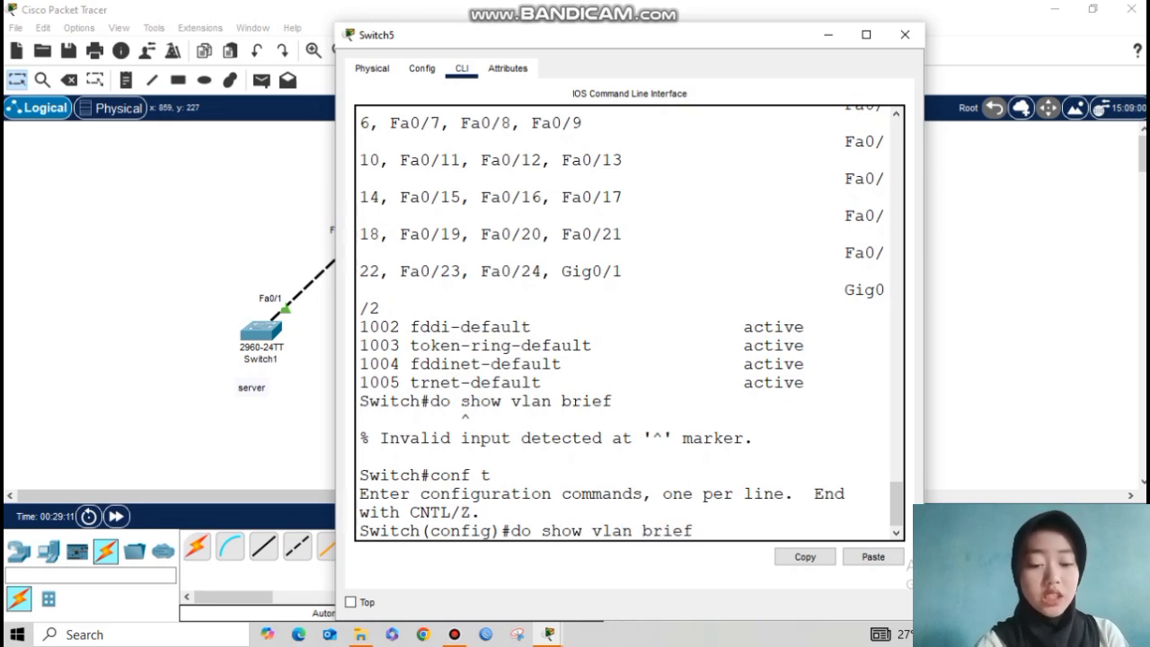
key(Return)
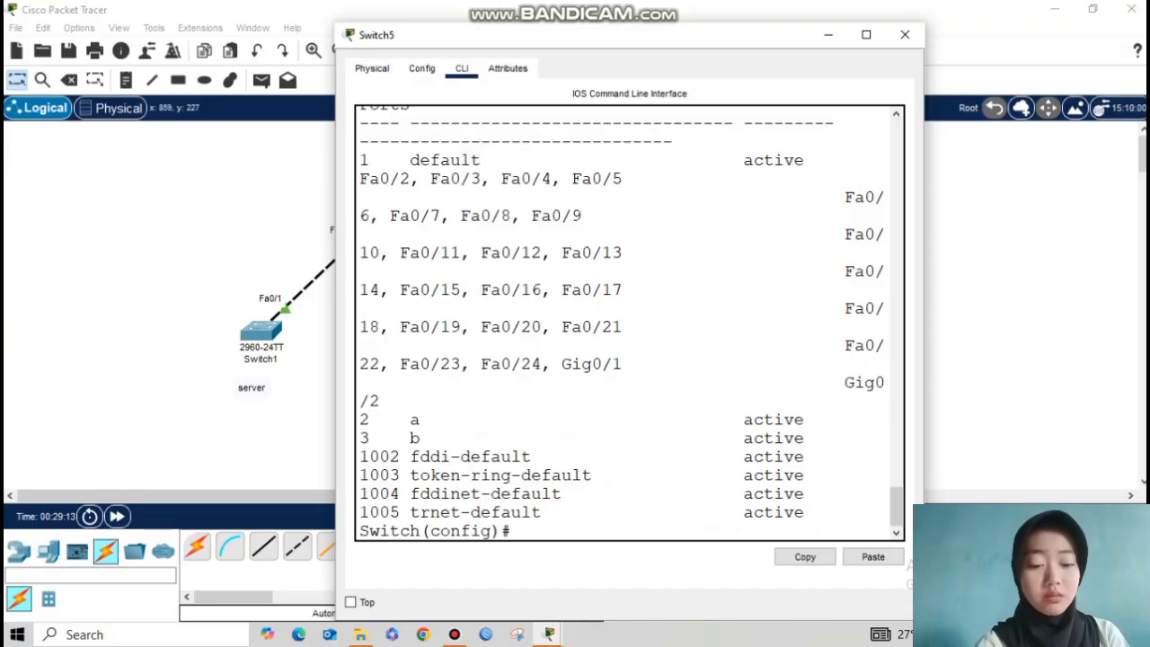
drag(360, 419, 430, 437)
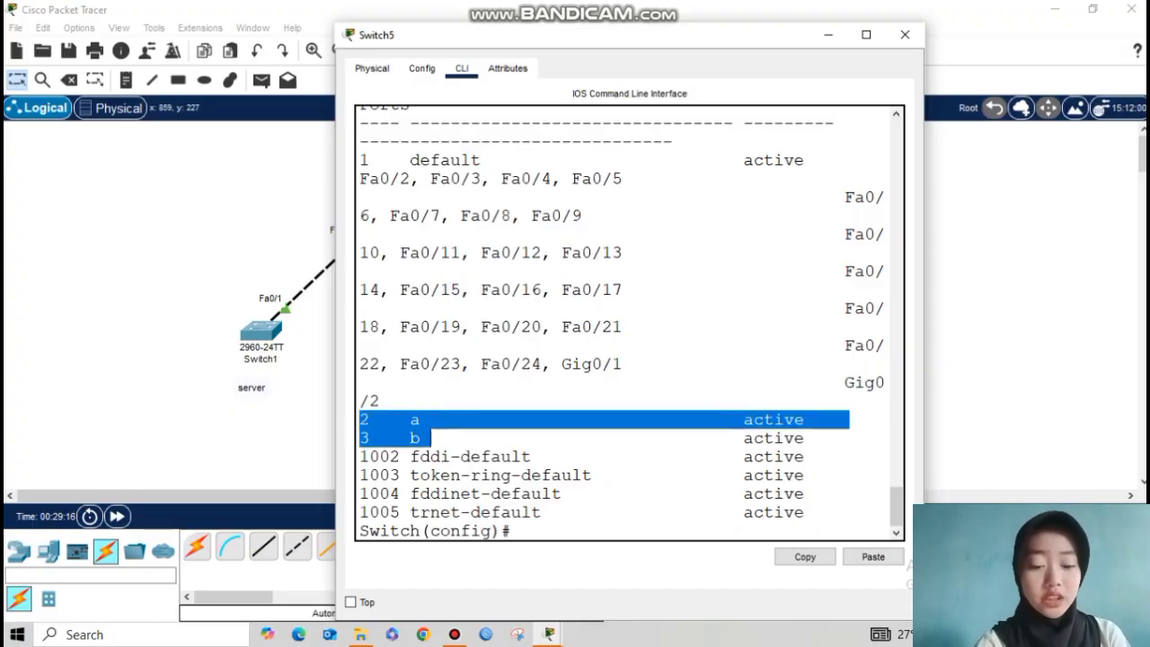
click(512, 531)
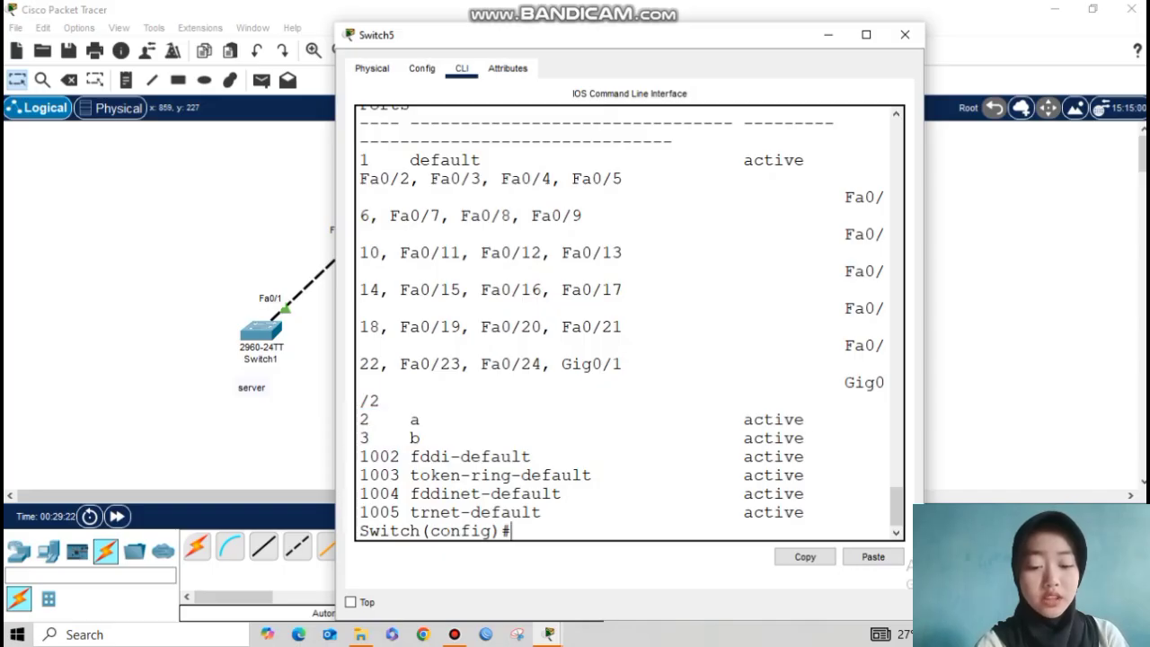
Step: Remove VLAN 3 with no vlan 3 and confirm only VLAN 2 a remains
key(Return)
key(Return)
text(no vlan )
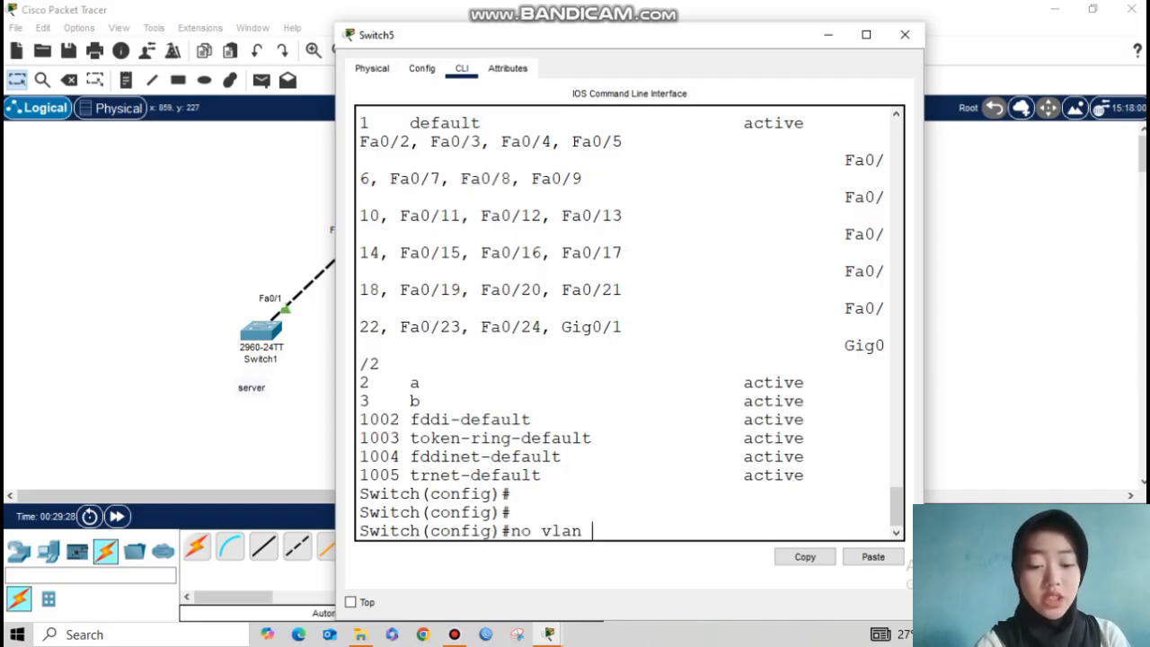
text(3)
key(Return)
text(do show vlan brief)
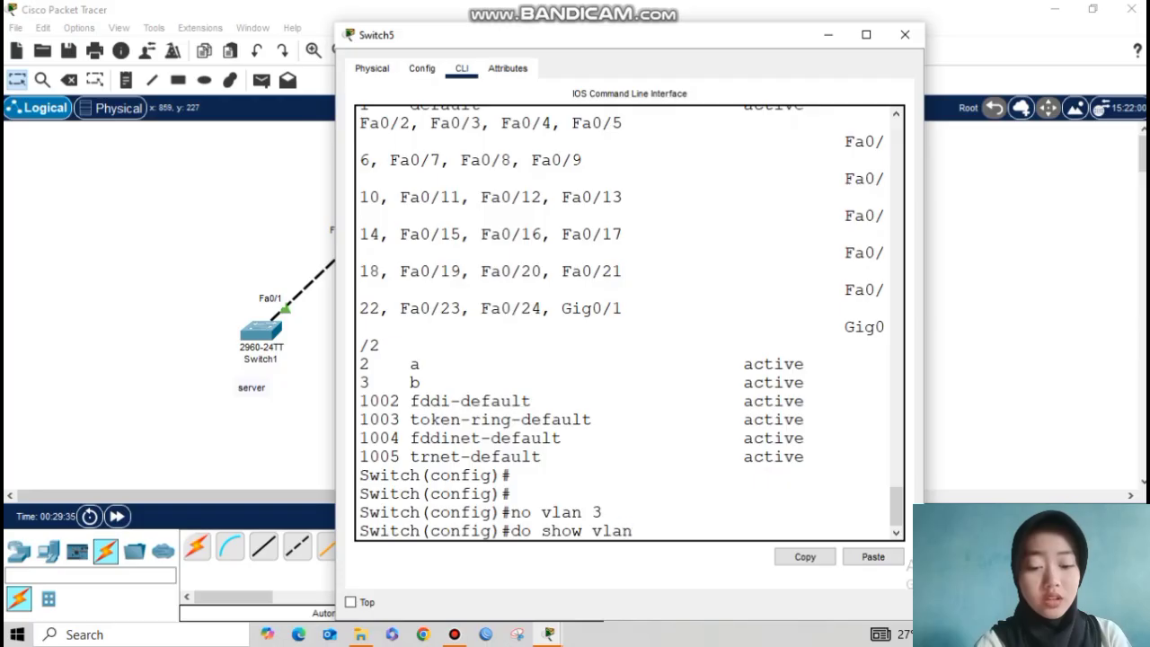
key(Return)
drag(360, 438, 451, 439)
click(450, 438)
click(828, 35)
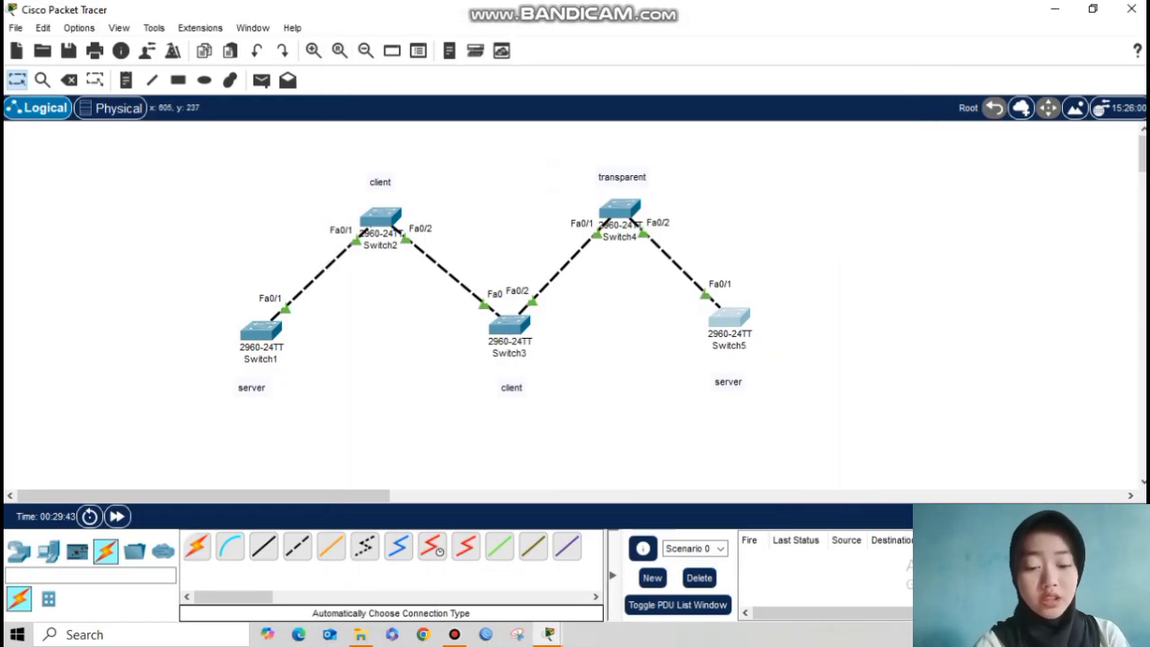
Step: Check Switch3's VLAN list, which still shows VLAN 2 a
click(512, 320)
click(509, 377)
text(show)
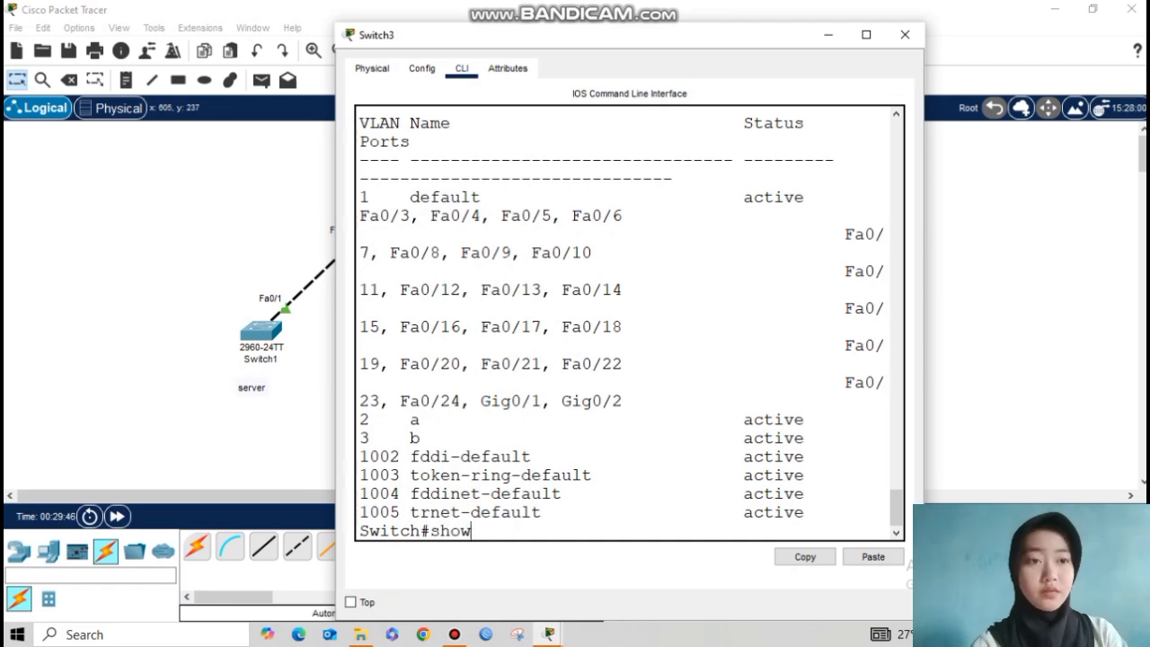
text( vlan brief)
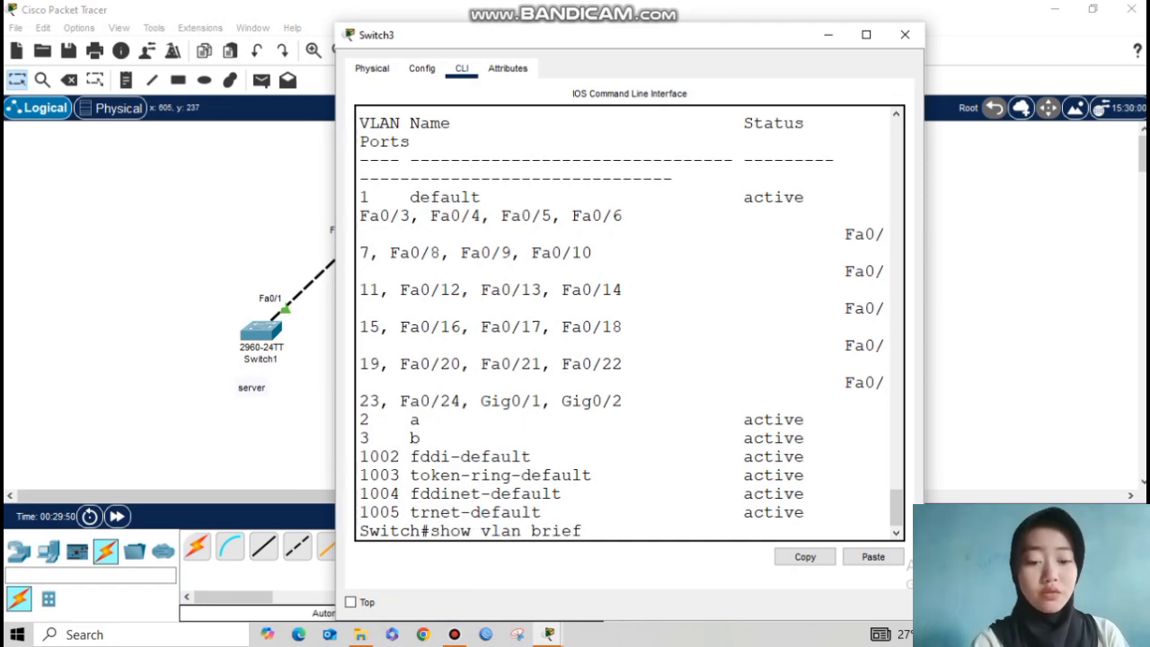
key(Return)
drag(363, 438, 844, 438)
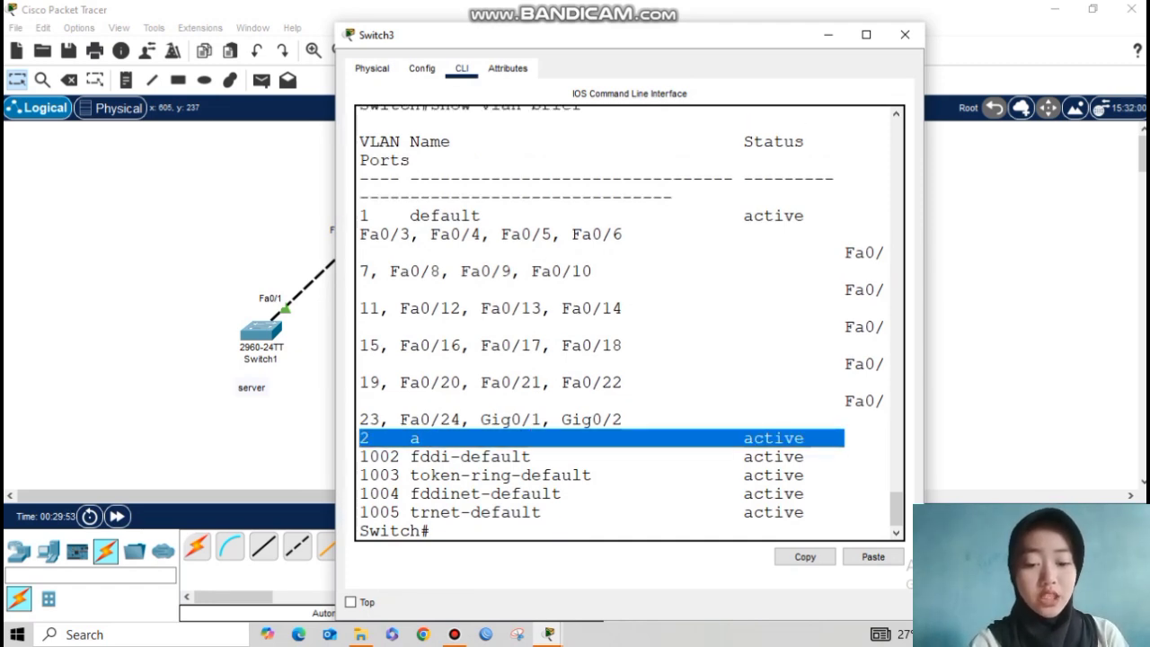
click(905, 35)
Step: List Switch1's VLANs, showing VLAN 2 a alongside the default VLANs
click(261, 330)
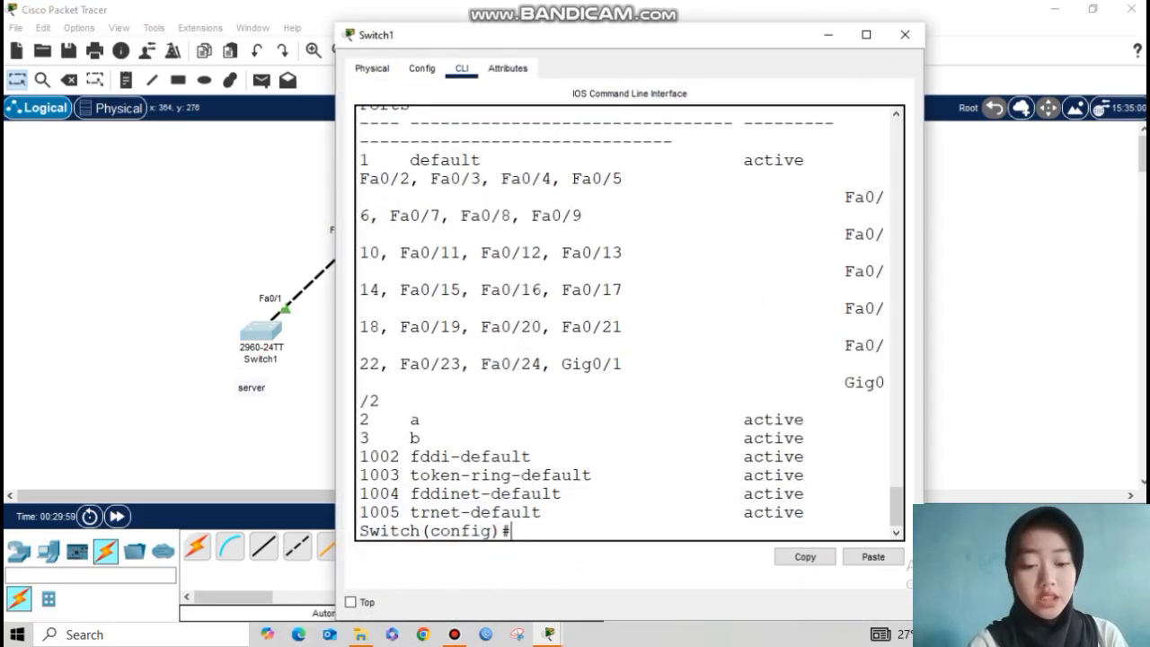
key(Return)
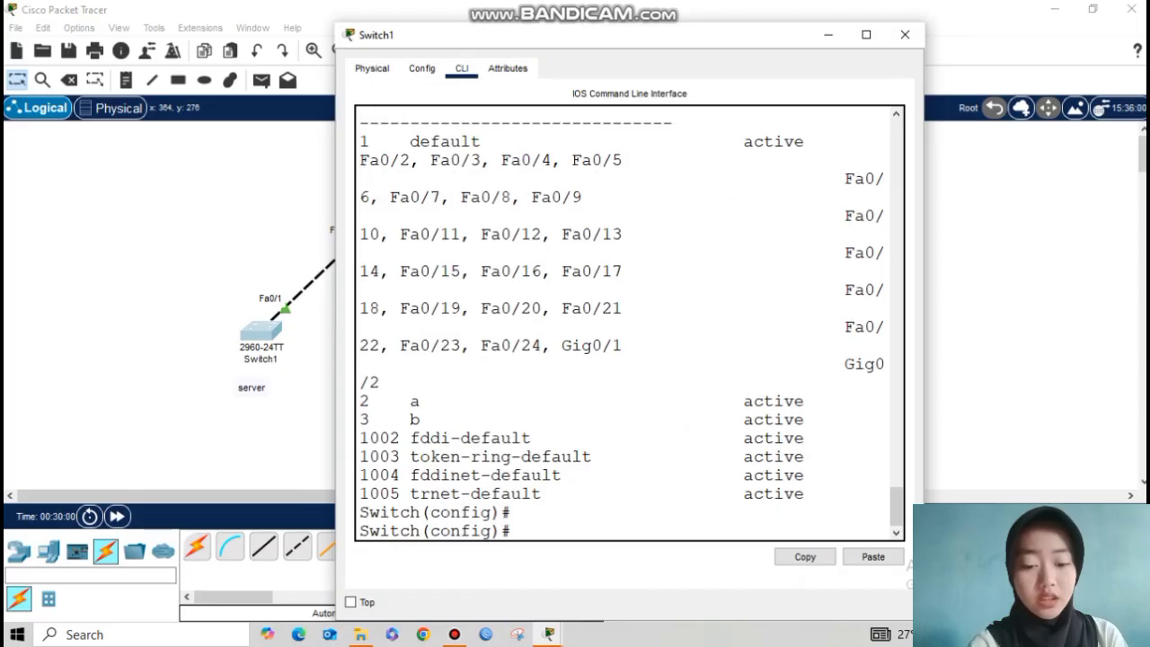
text(do show )
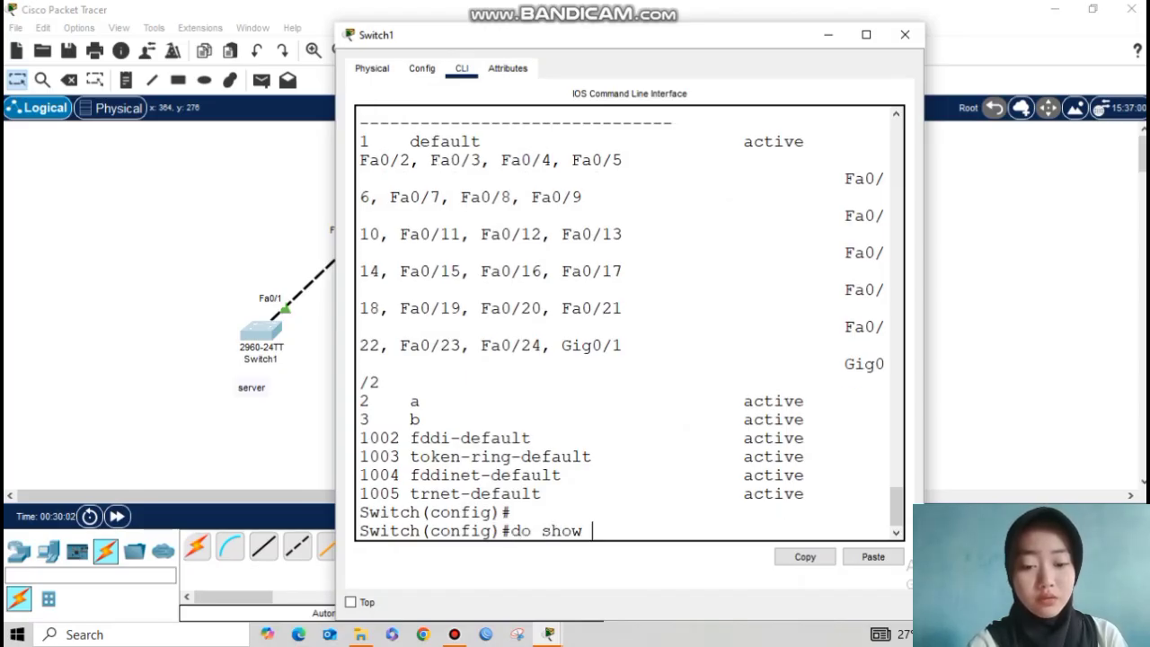
text(vlan )
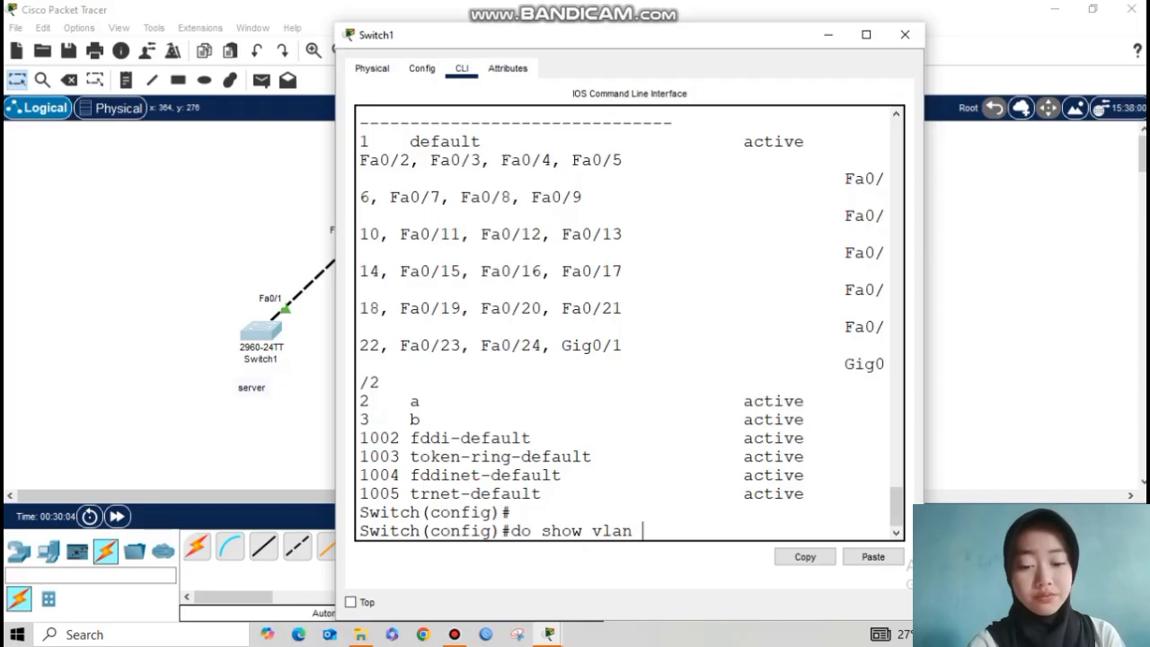
text(brief)
key(Return)
drag(361, 438, 440, 437)
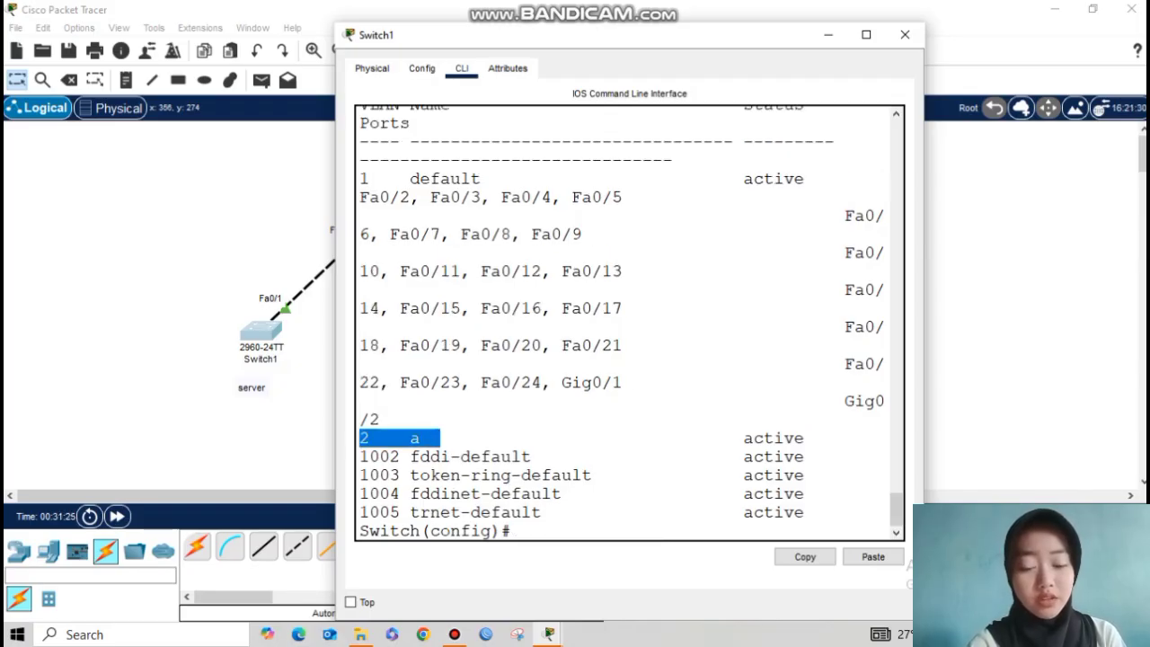
drag(441, 437, 440, 493)
click(491, 493)
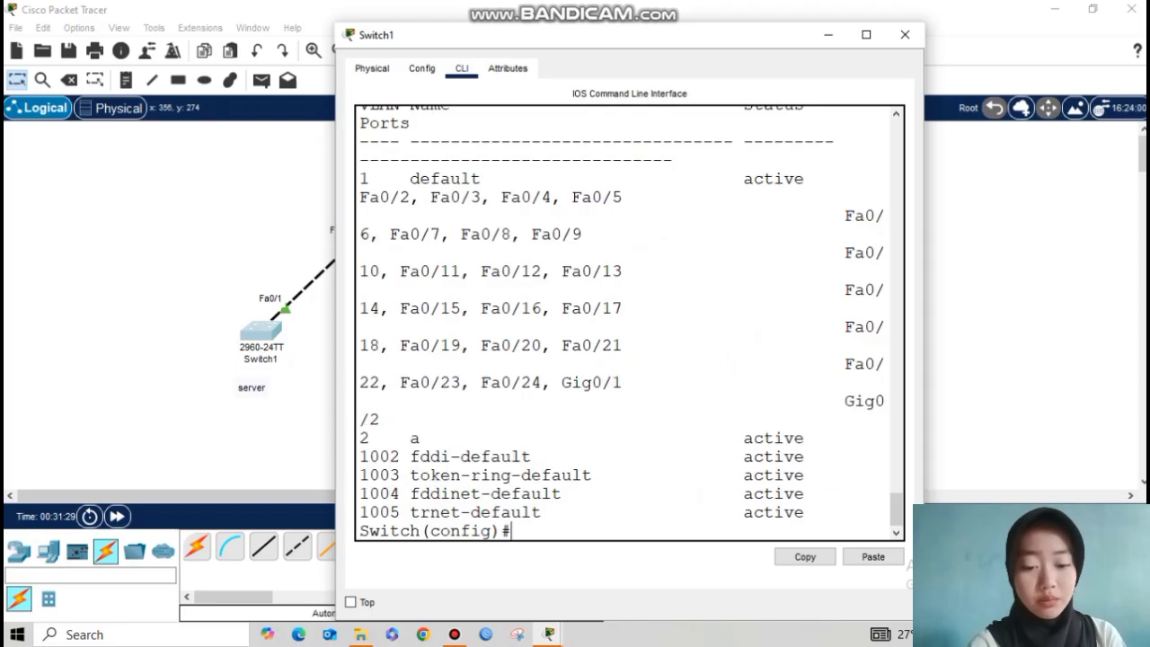
Step: Delete VLAN 2 with no vlan 2 and confirm only defaults 1 and 1002–1005 remain
key(Return)
key(Return)
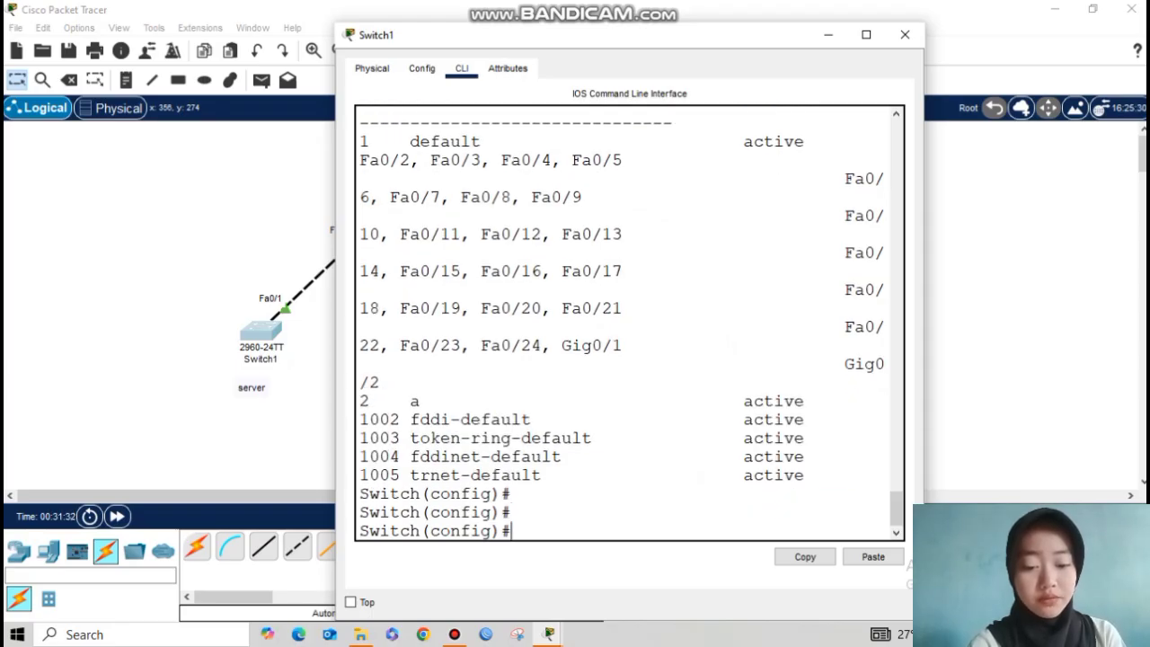
text(no vlan 2)
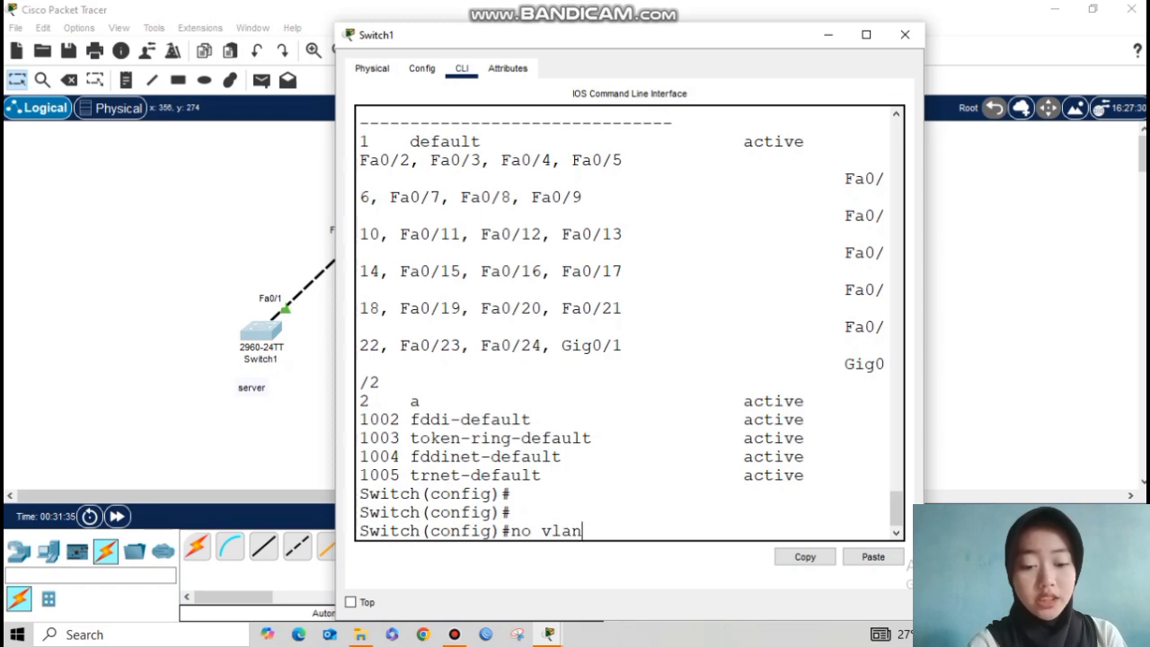
key(Return)
key(Up)
key(Up)
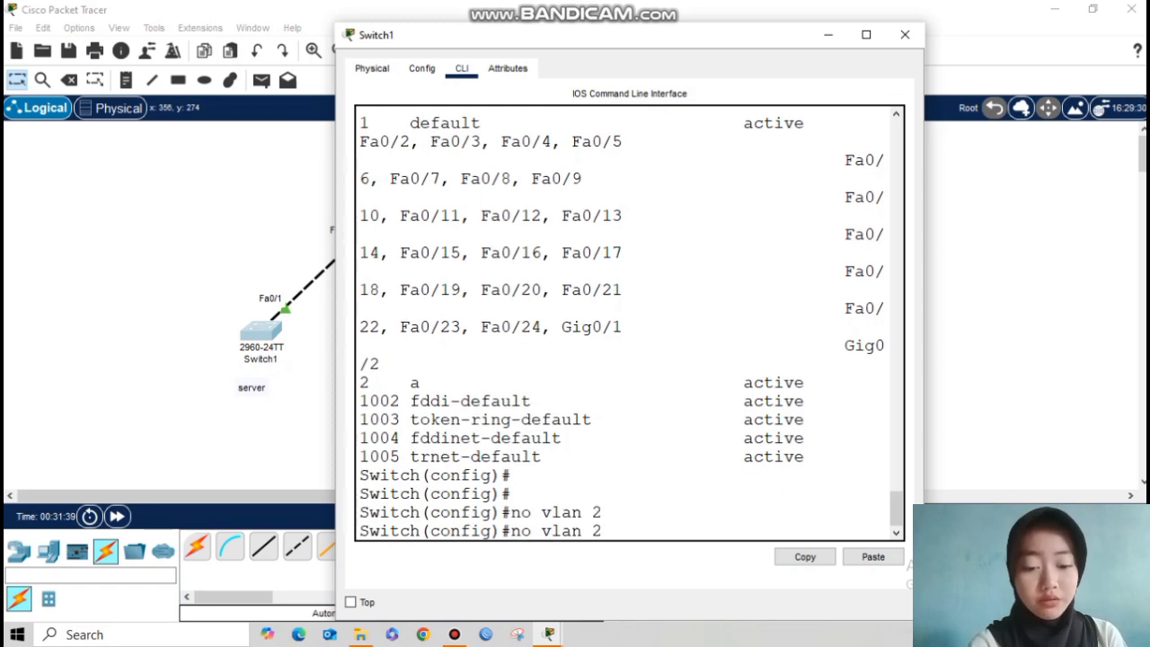
key(Return)
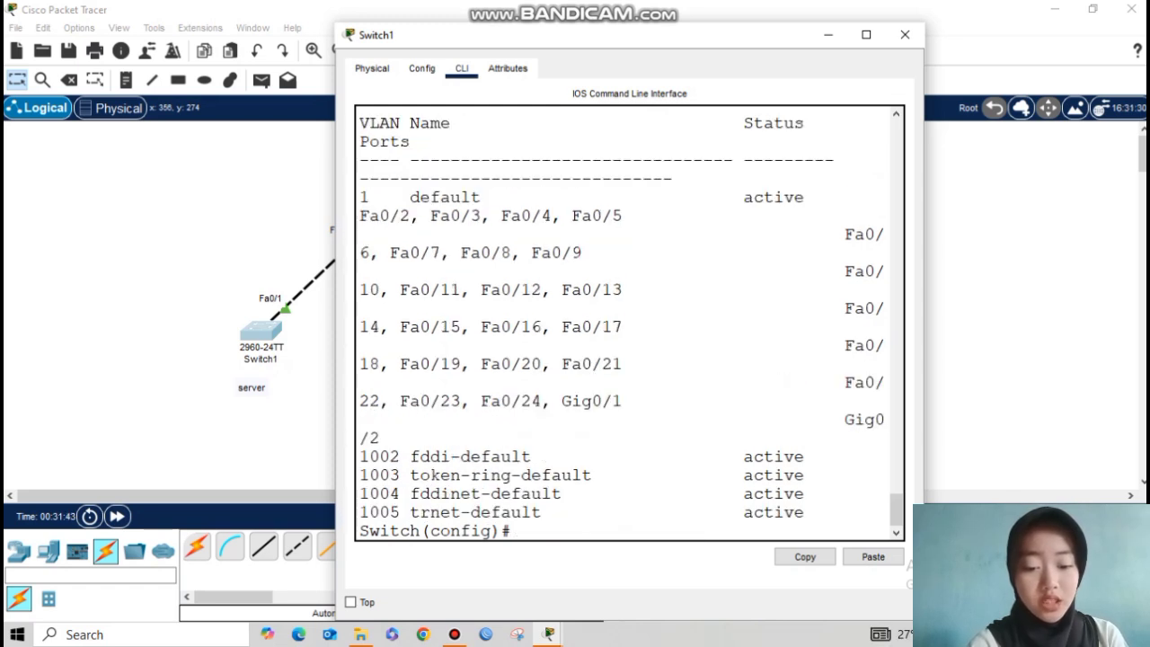
drag(923, 269, 1138, 270)
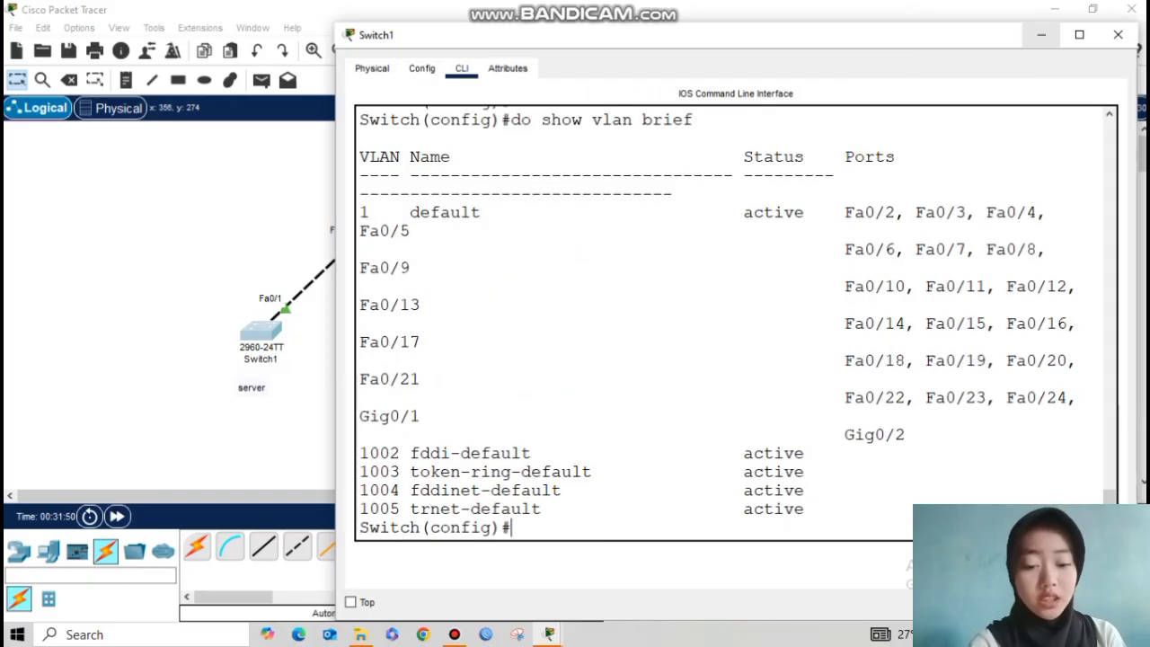
click(1041, 35)
Step: Run do show vlan brief on Switch2, confirming only default VLANs remain
click(384, 218)
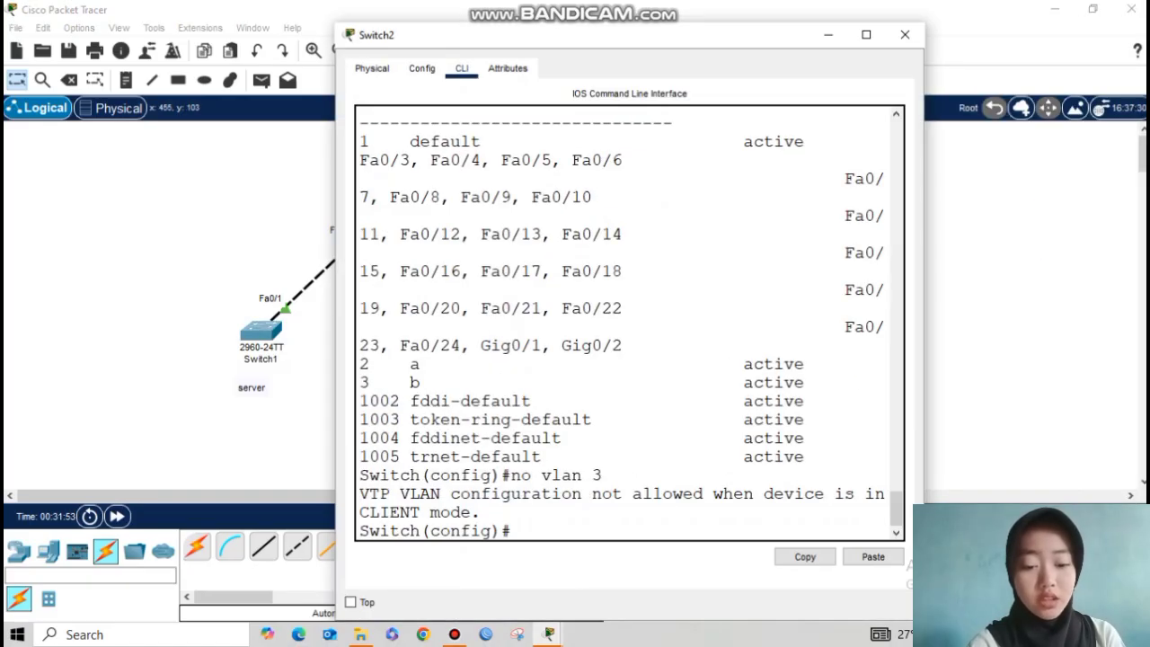
text(do sh)
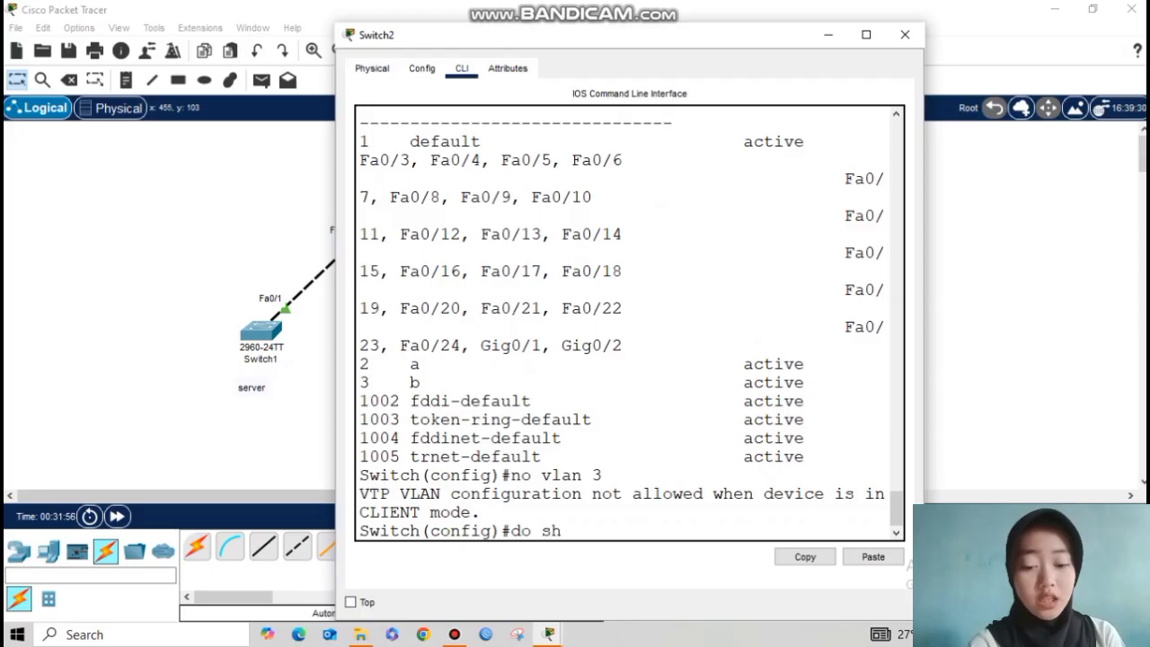
text(ow vlan brief)
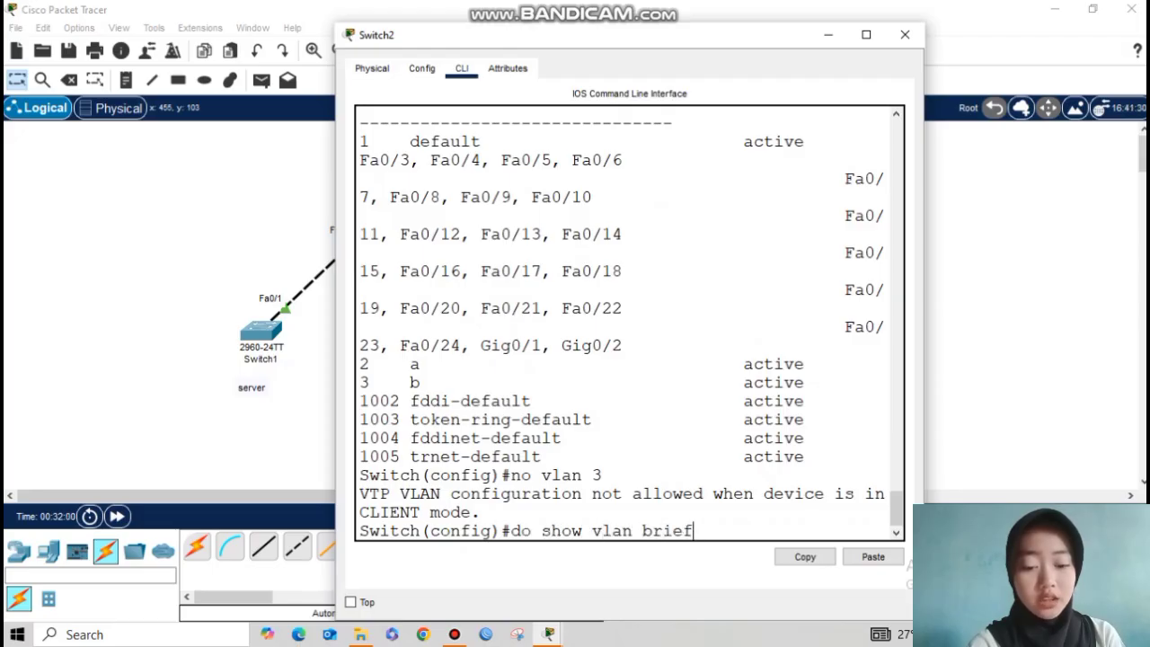
key(Return)
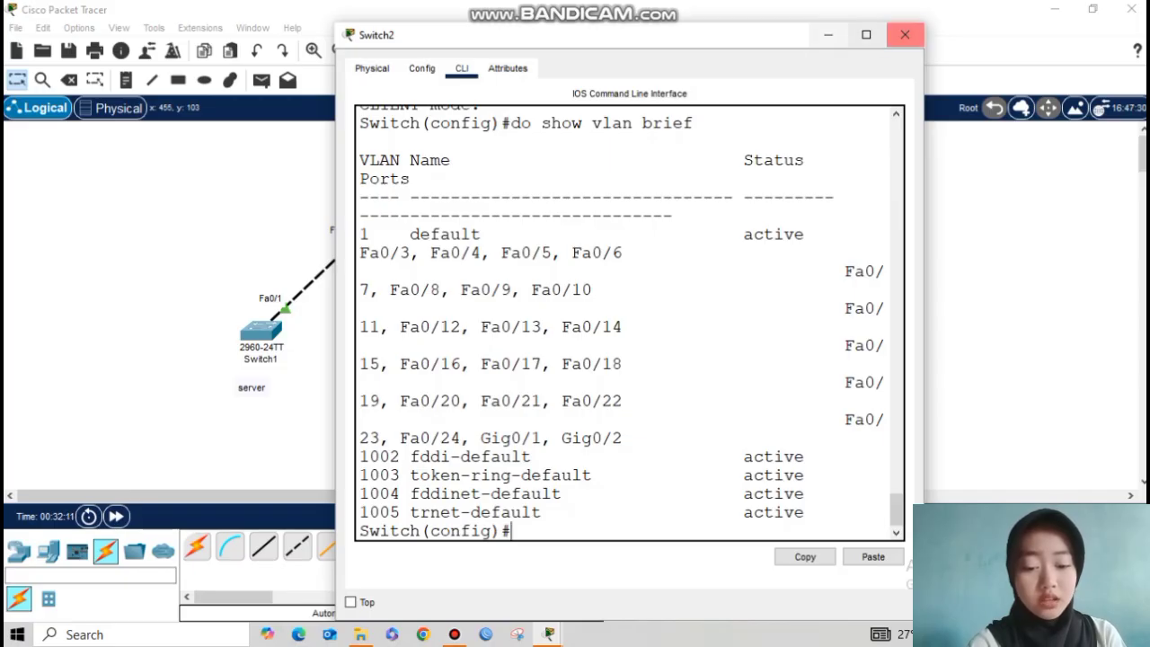
click(829, 35)
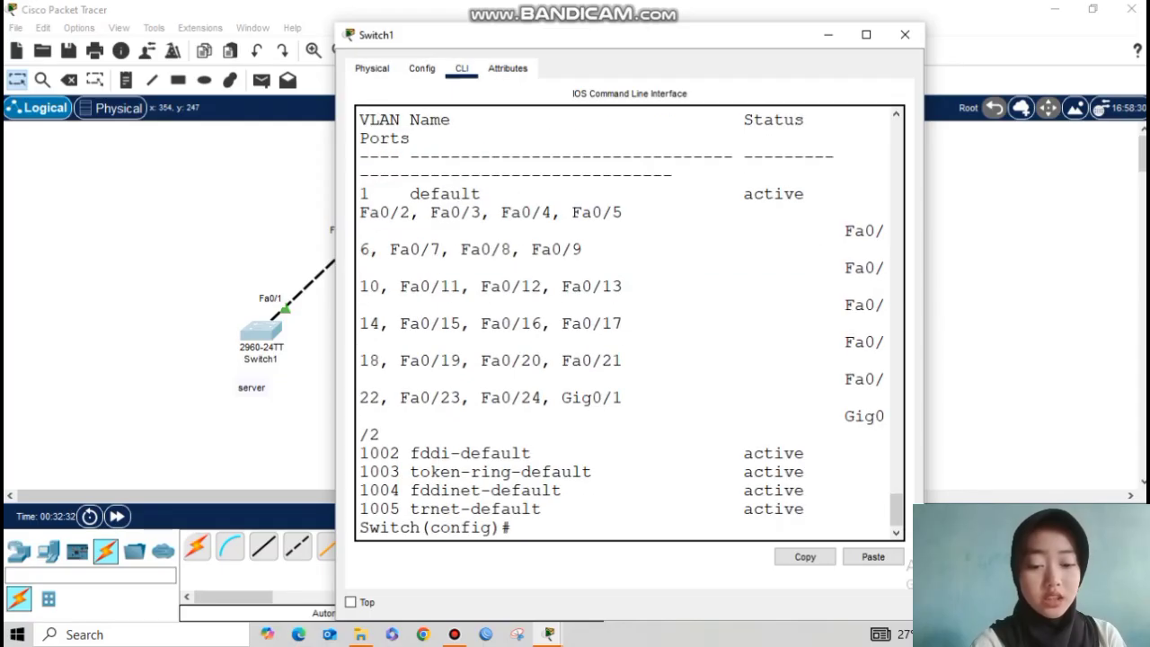
Step: Leave configuration mode and run show vtp status on Switch1: server mode, revision 6
key(Return)
key(Return)
key(Return)
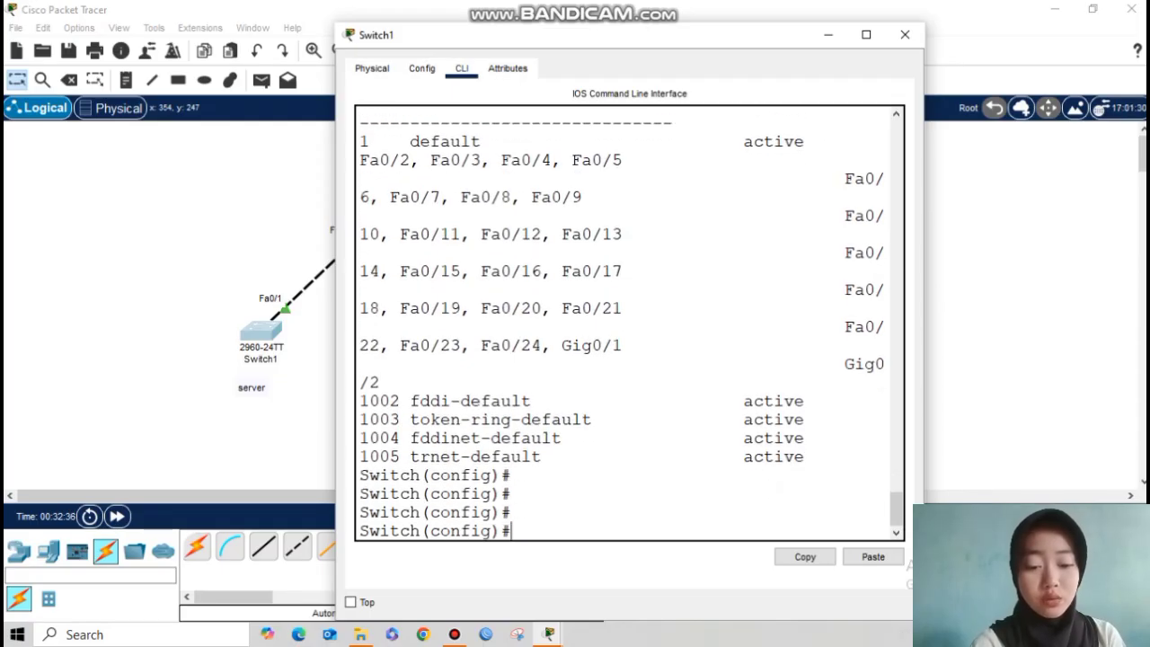
text(exit)
key(Return)
text(show vtp status)
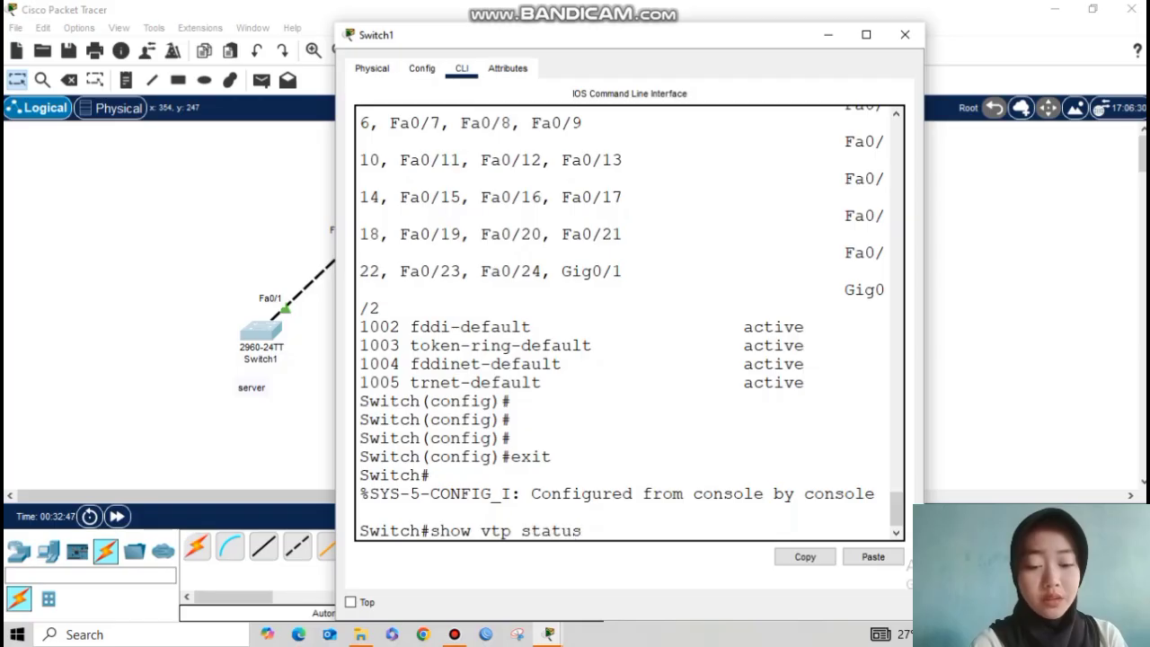
key(Return)
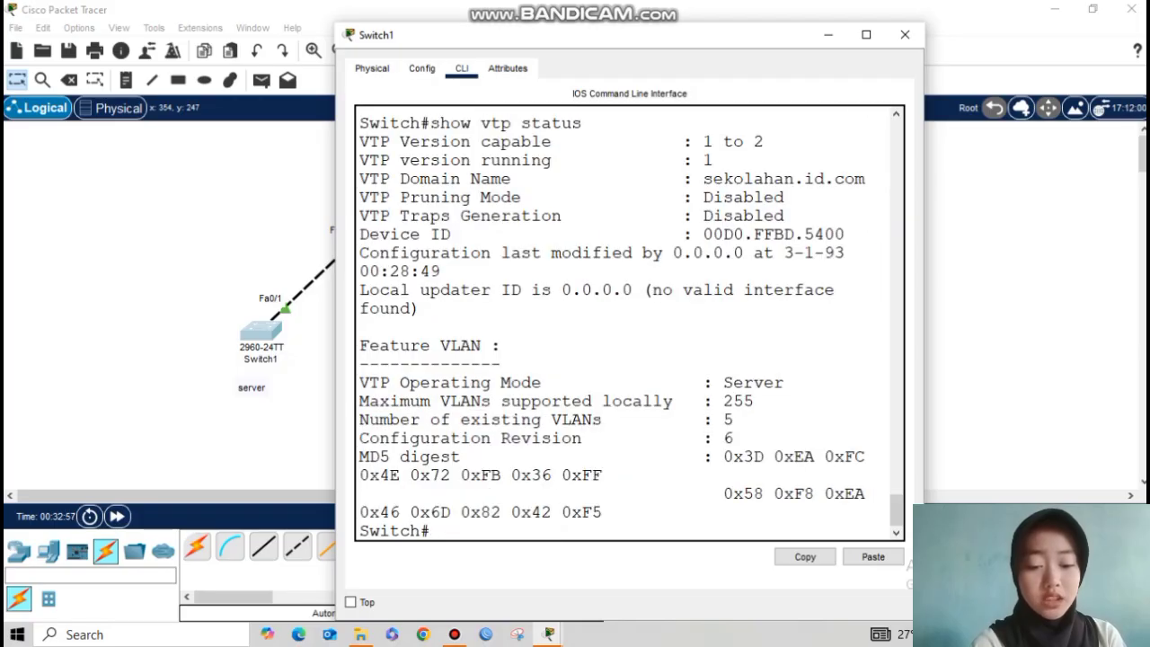
drag(359, 438, 733, 438)
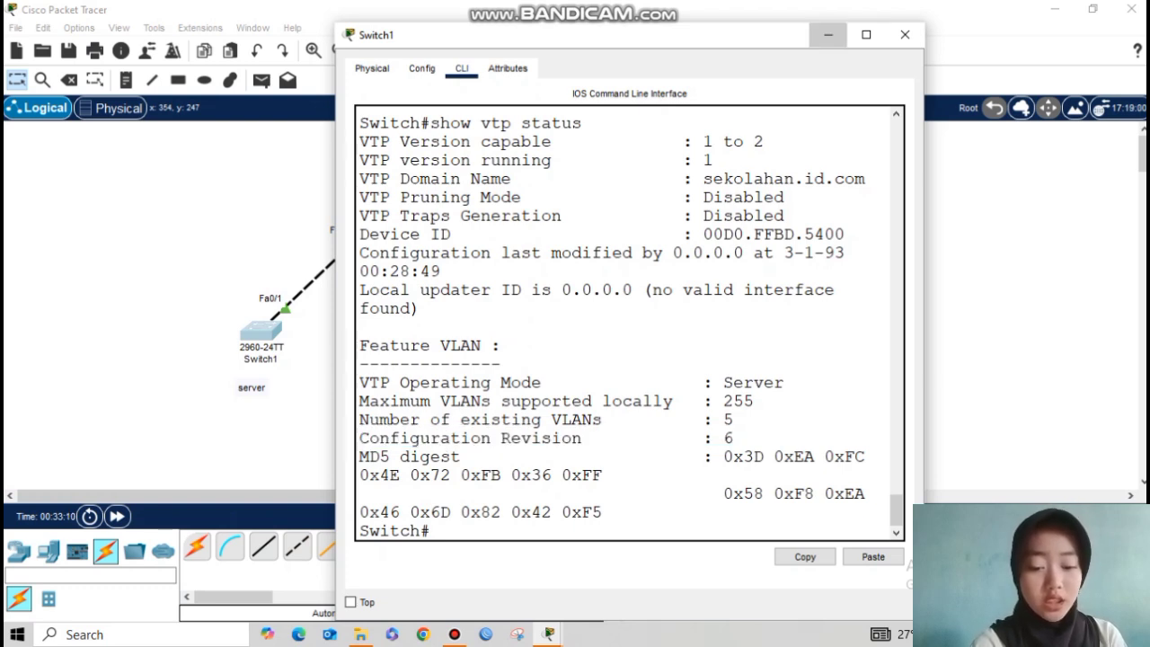
click(829, 34)
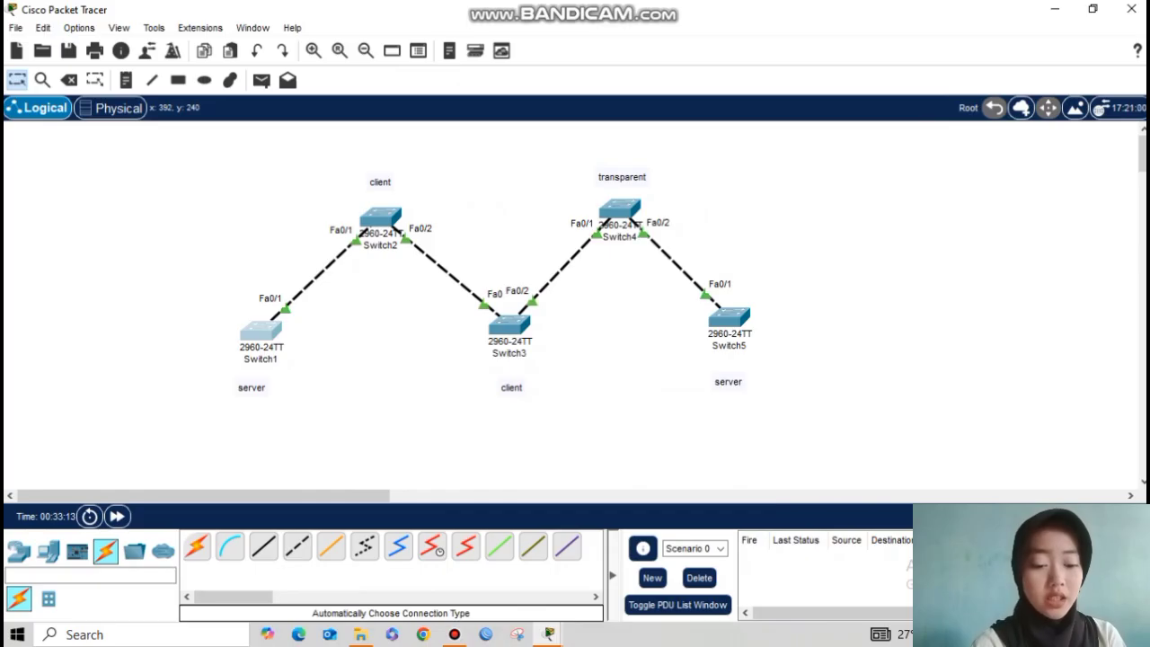
Step: Select all switches and links and move the whole chain to the left
mouse_move(509, 326)
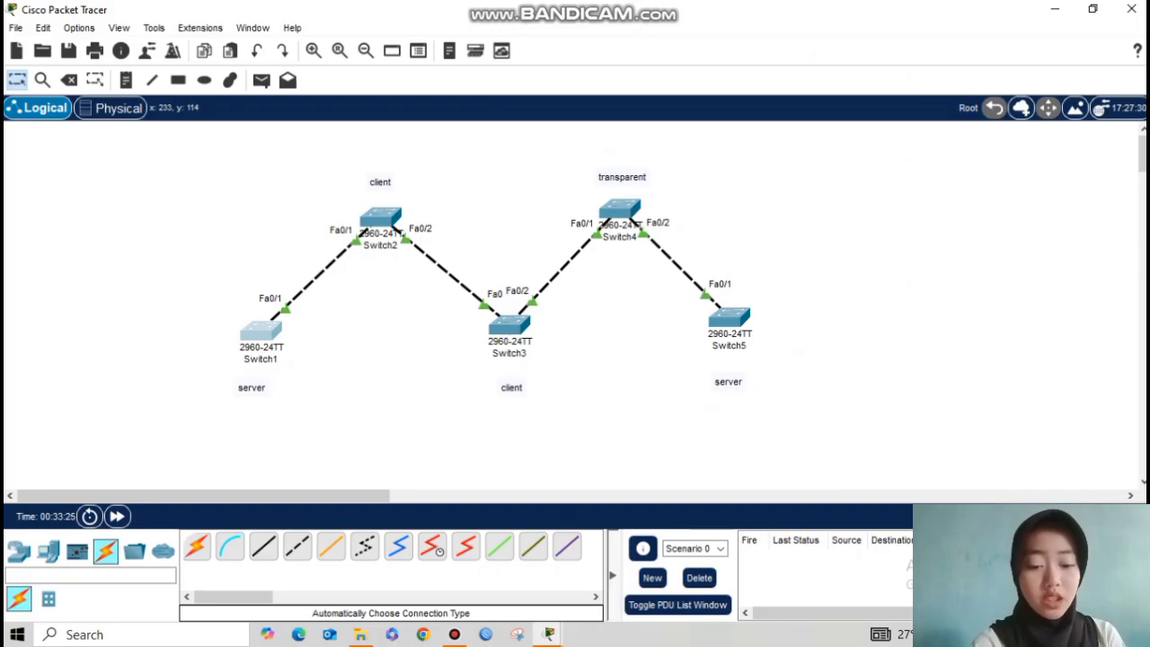
drag(150, 193, 850, 430)
drag(167, 140, 863, 453)
drag(542, 227, 456, 222)
drag(208, 139, 807, 420)
drag(510, 323, 341, 309)
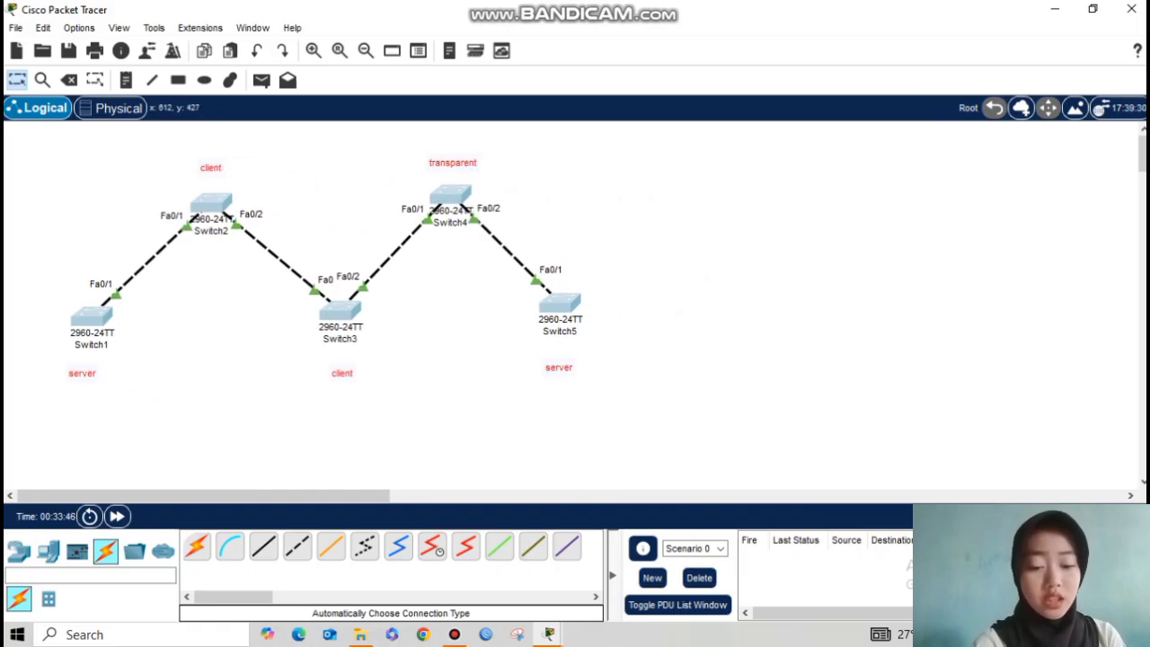
click(333, 412)
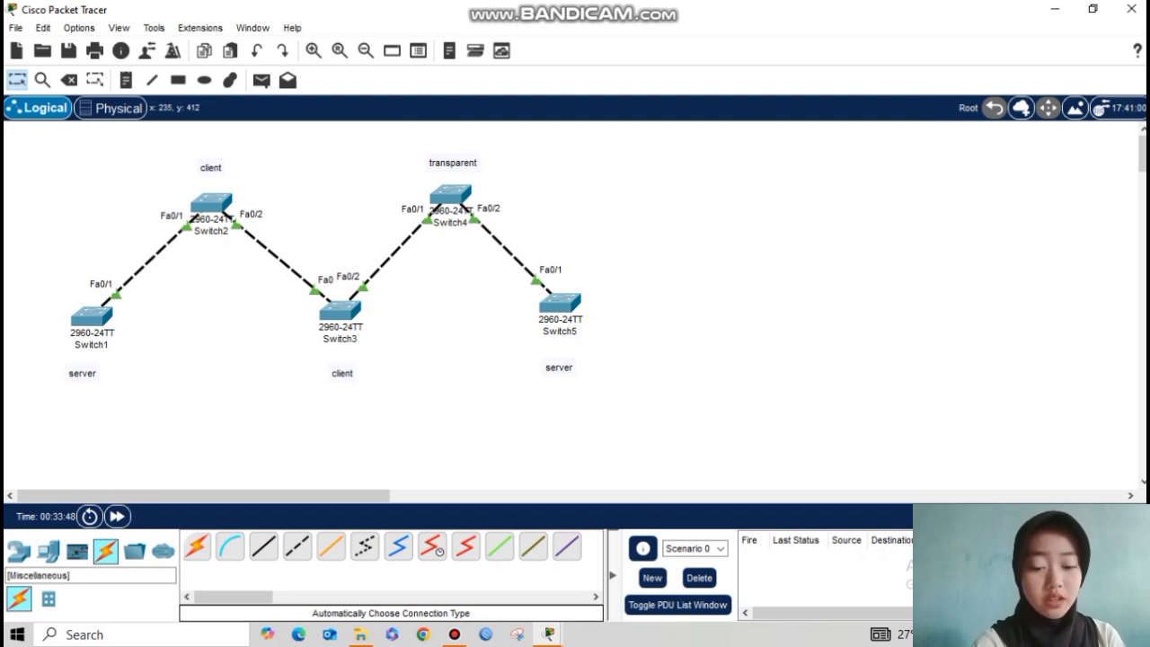
Step: Place a new 2960 switch to the right of Switch5
click(19, 550)
click(47, 551)
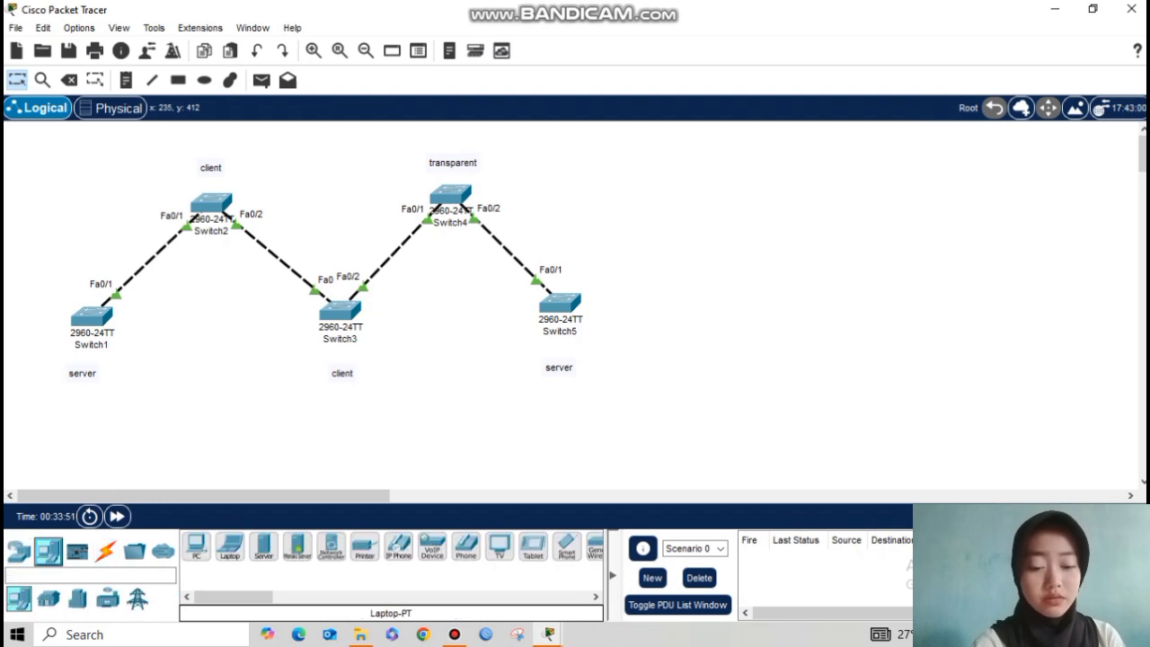
click(19, 551)
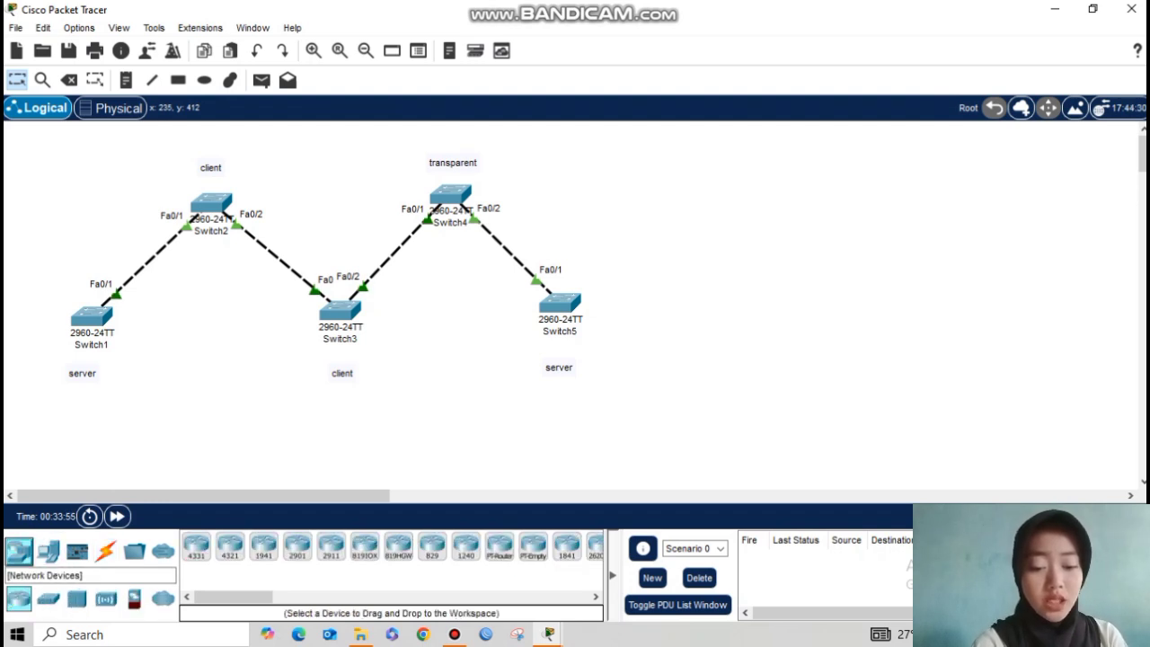
click(48, 599)
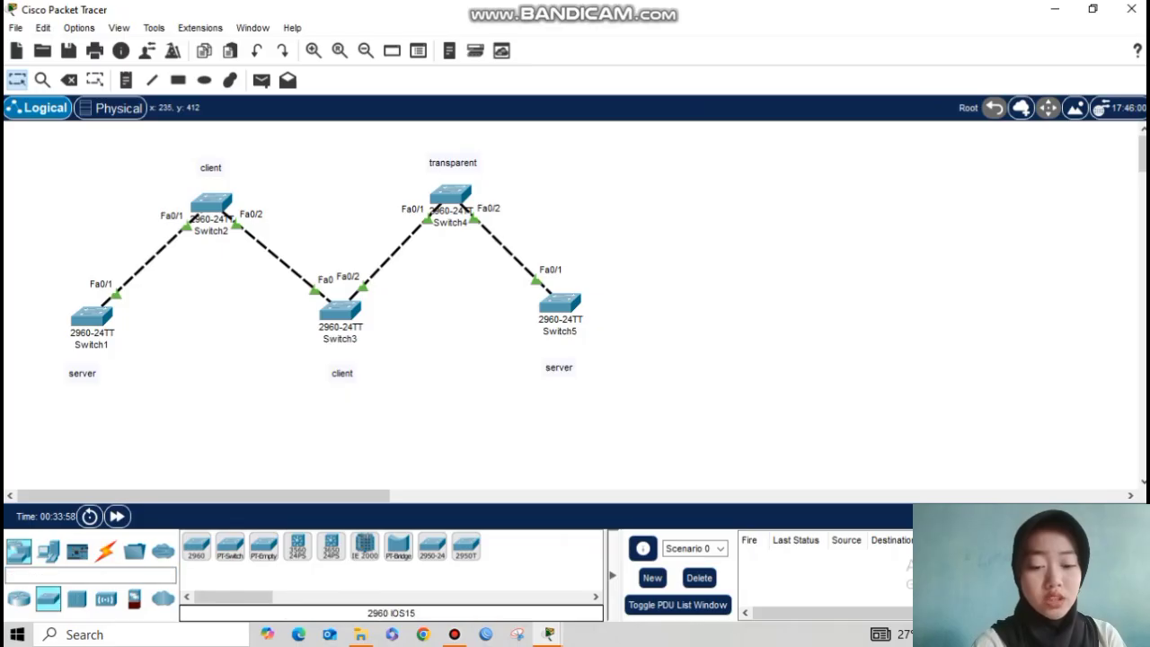
click(196, 545)
click(704, 202)
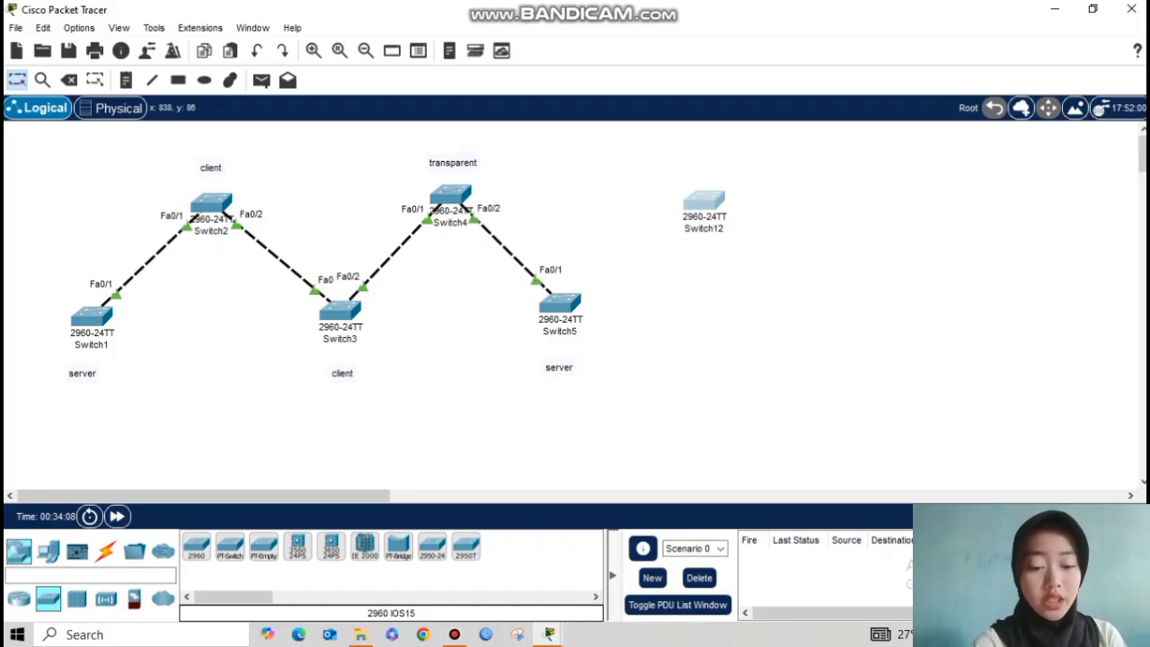
Step: Rename the new switch's label to Switch6
click(704, 202)
click(828, 35)
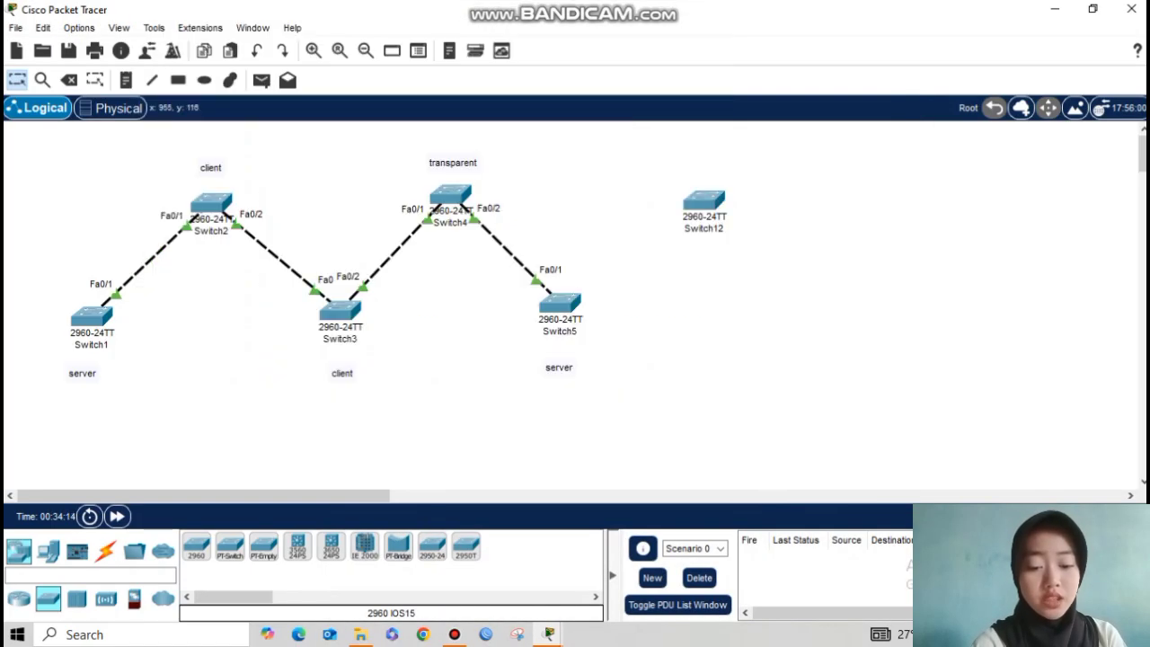
click(704, 229)
key(BackSpace)
key(BackSpace)
text(6)
key(Return)
Step: On Switch6's CLI, enter privileged mode (en) and configuration mode (conf t)
click(692, 202)
click(462, 69)
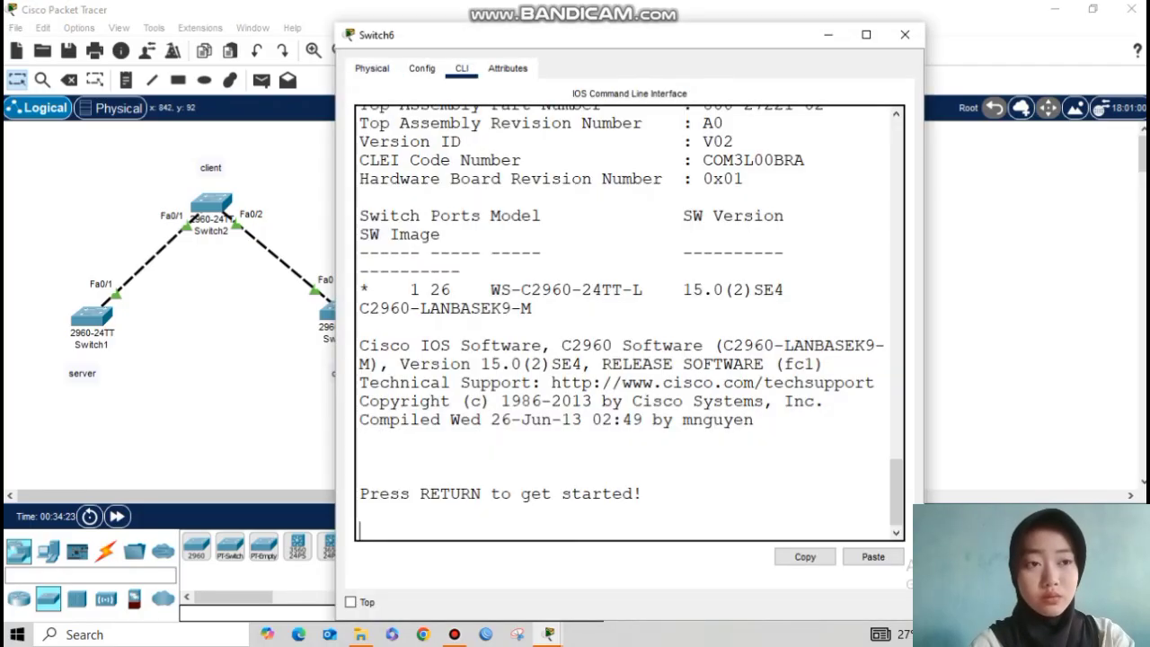
key(Return)
text(en)
key(Return)
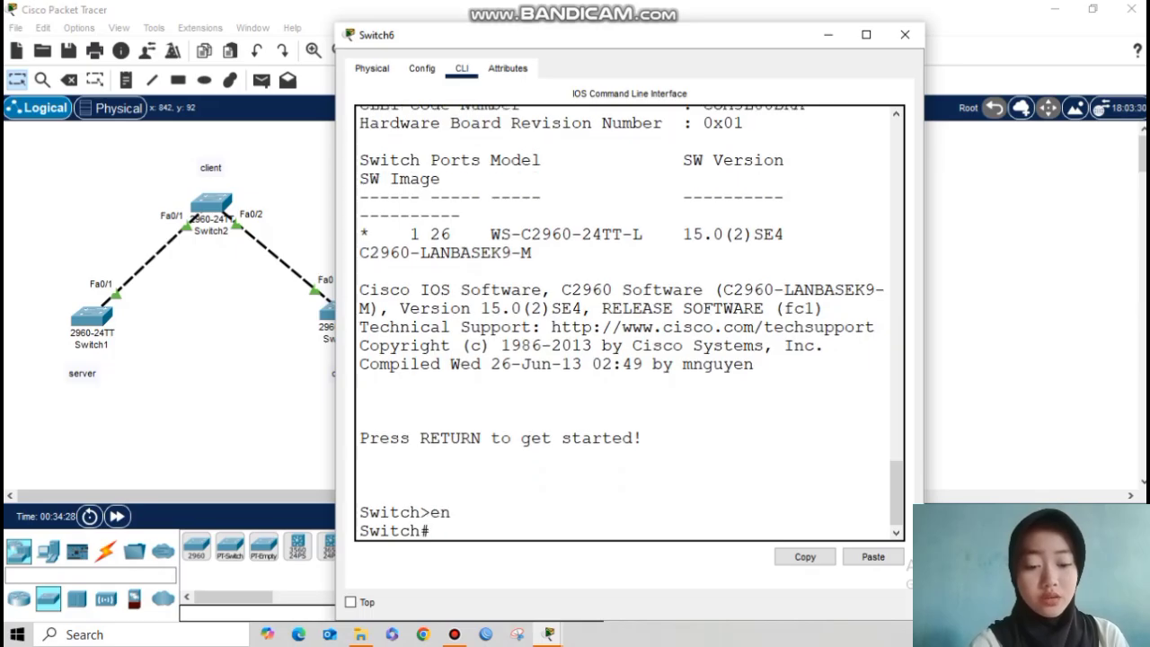
text(conf t)
key(Return)
text(sh)
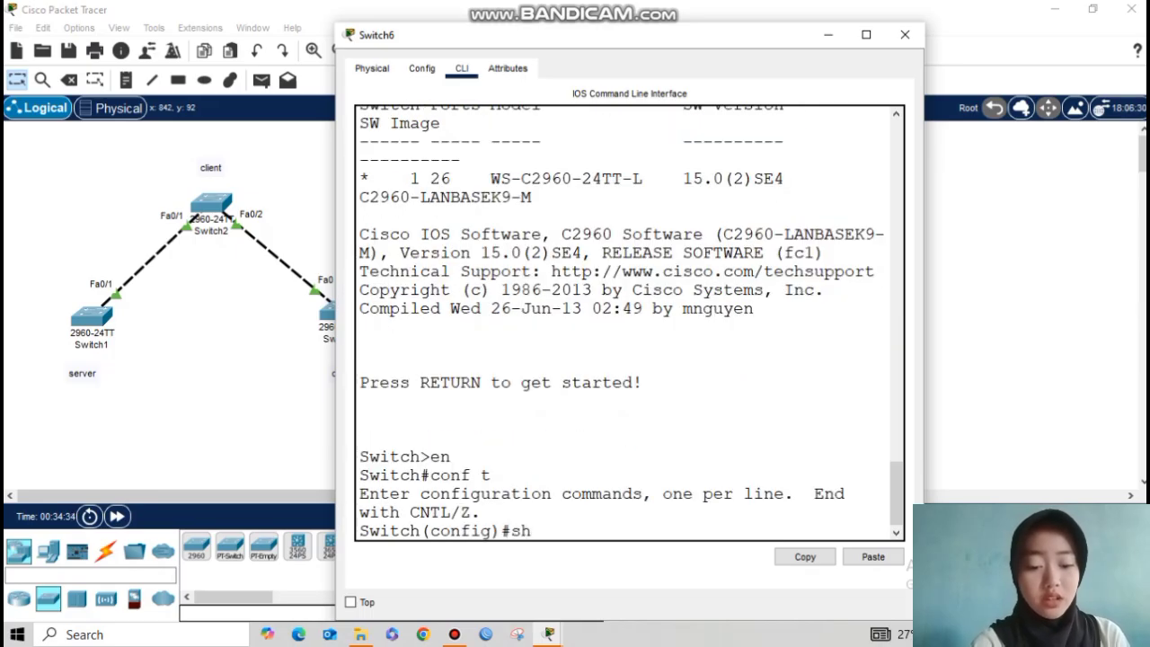
text(ow vtp status)
key(Return)
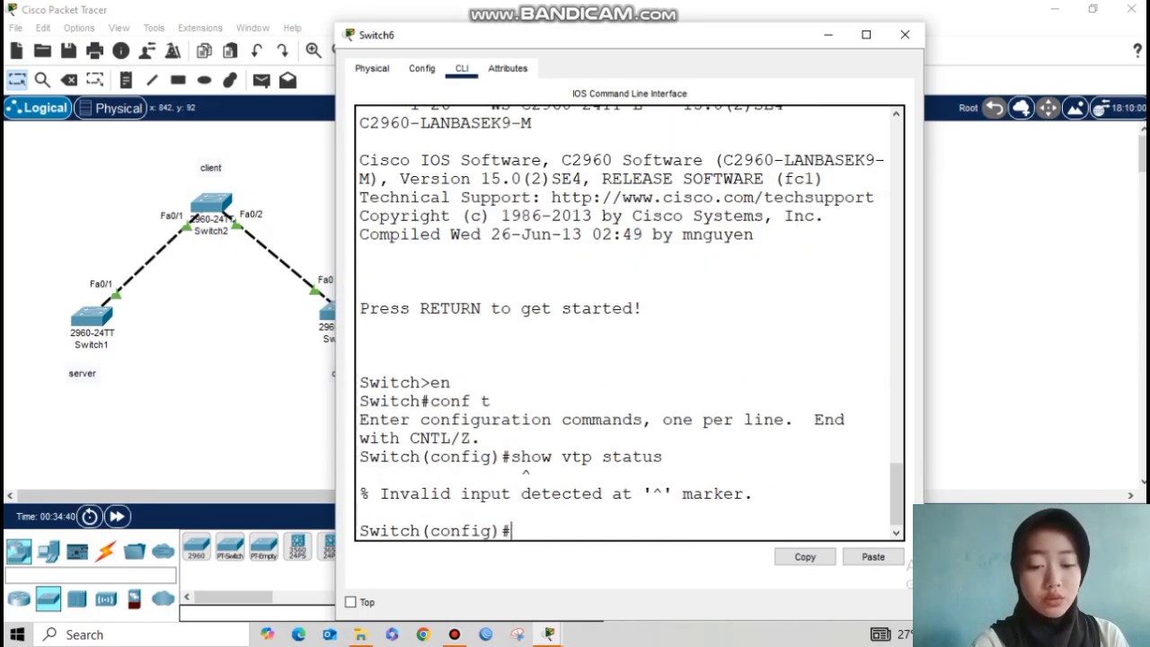
Step: Exit config mode and show Switch6's VTP status: server mode, no domain, revision 0
key(Up)
key(BackSpace)
key(BackSpace)
key(BackSpace)
key(BackSpace)
key(BackSpace)
key(BackSpace)
key(BackSpace)
key(BackSpace)
key(BackSpace)
key(BackSpace)
key(BackSpace)
key(BackSpace)
key(BackSpace)
key(BackSpace)
key(BackSpace)
text(exit)
key(Return)
text(show vtp status)
key(Return)
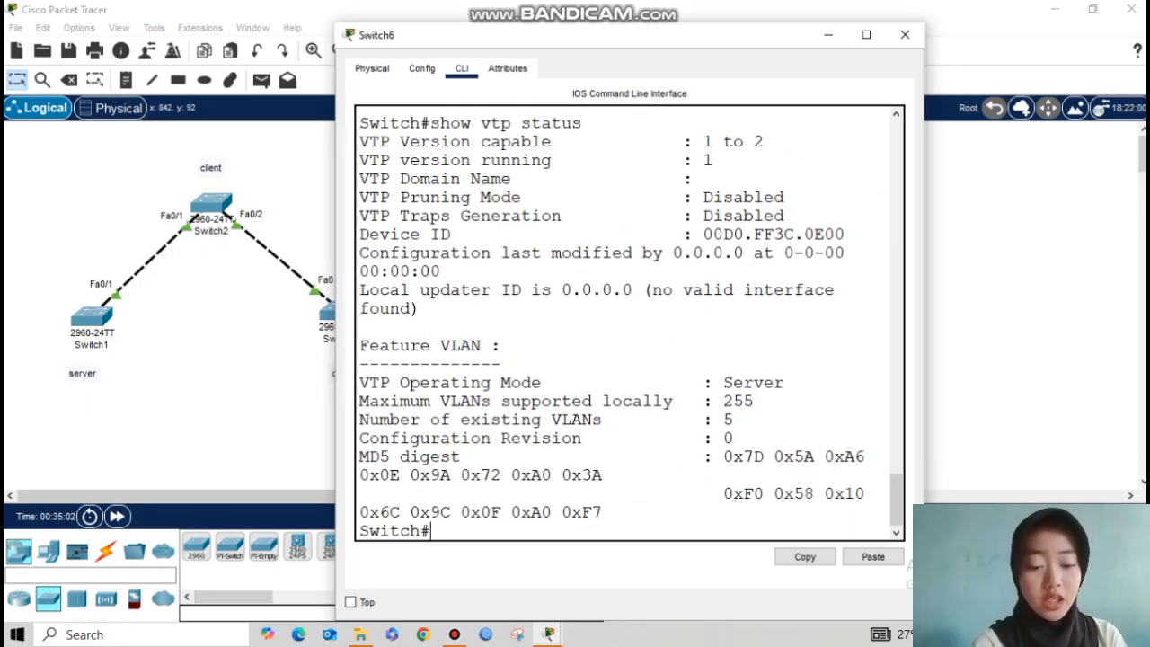
drag(703, 438, 735, 437)
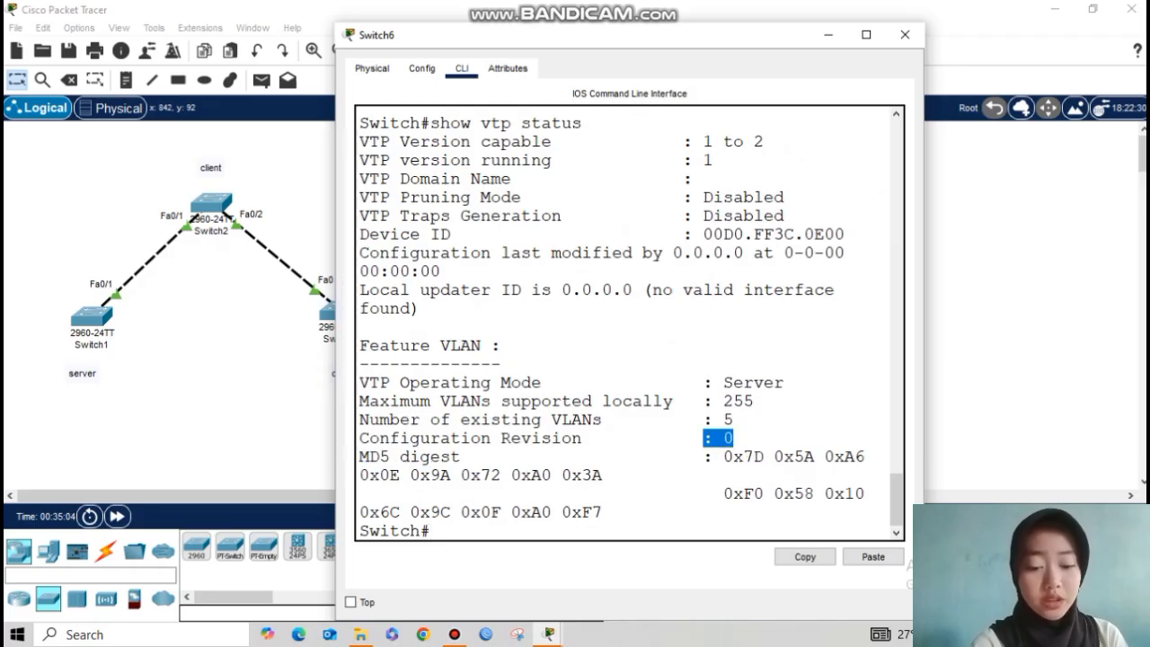
click(734, 419)
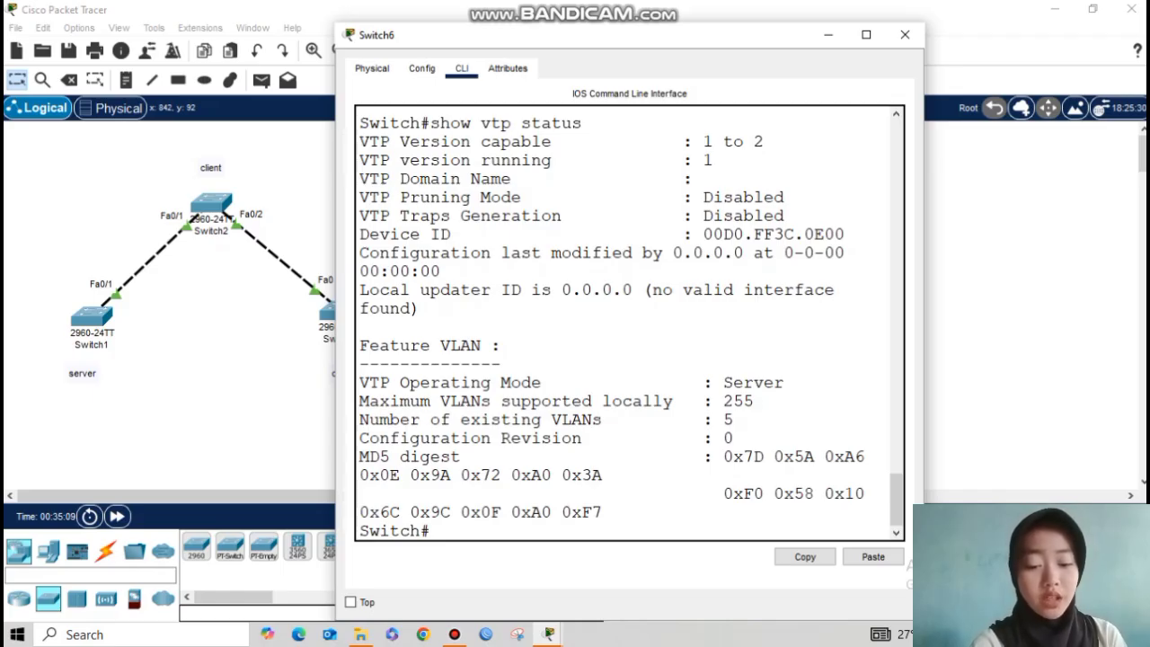
key(Return)
key(Return)
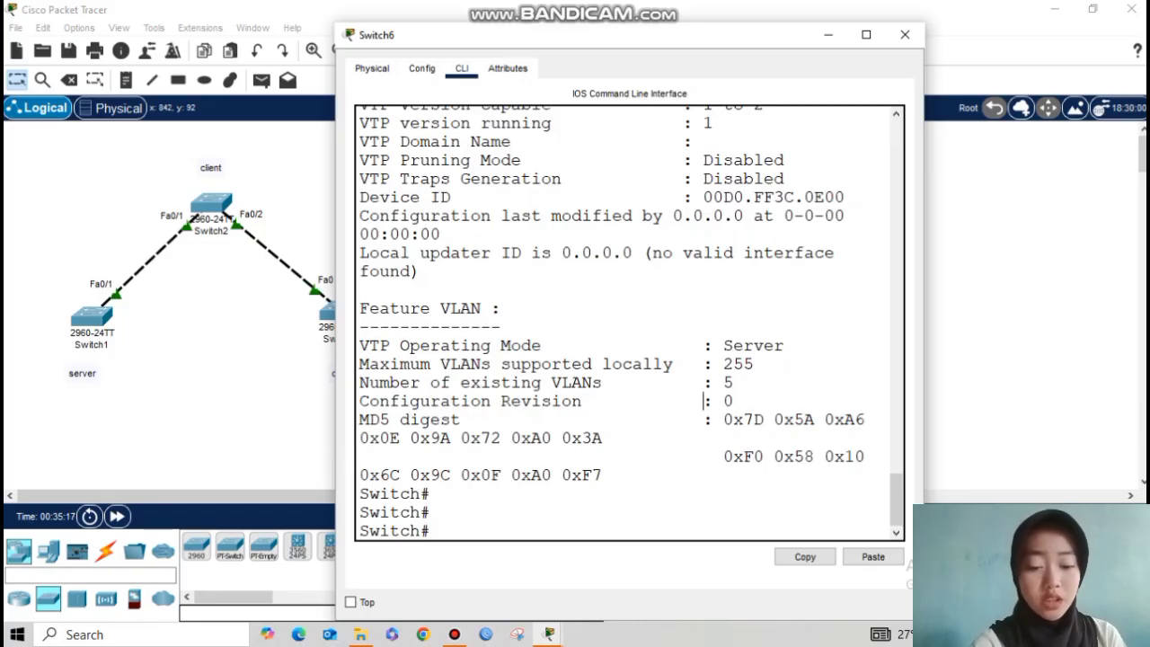
drag(705, 400, 733, 401)
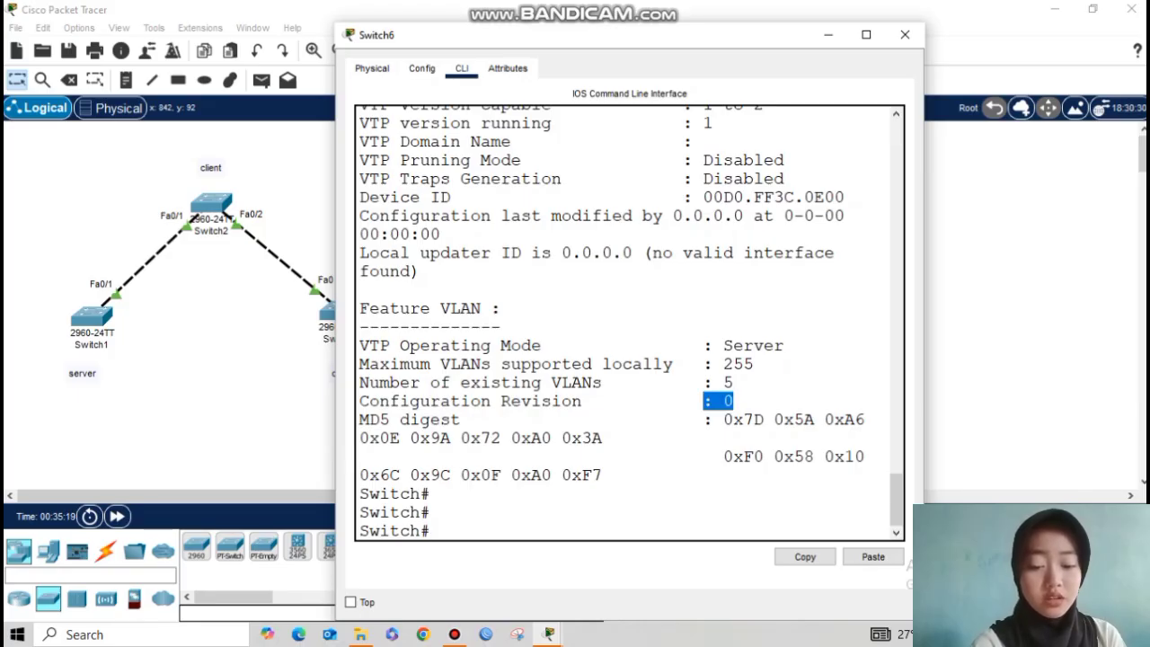
click(432, 531)
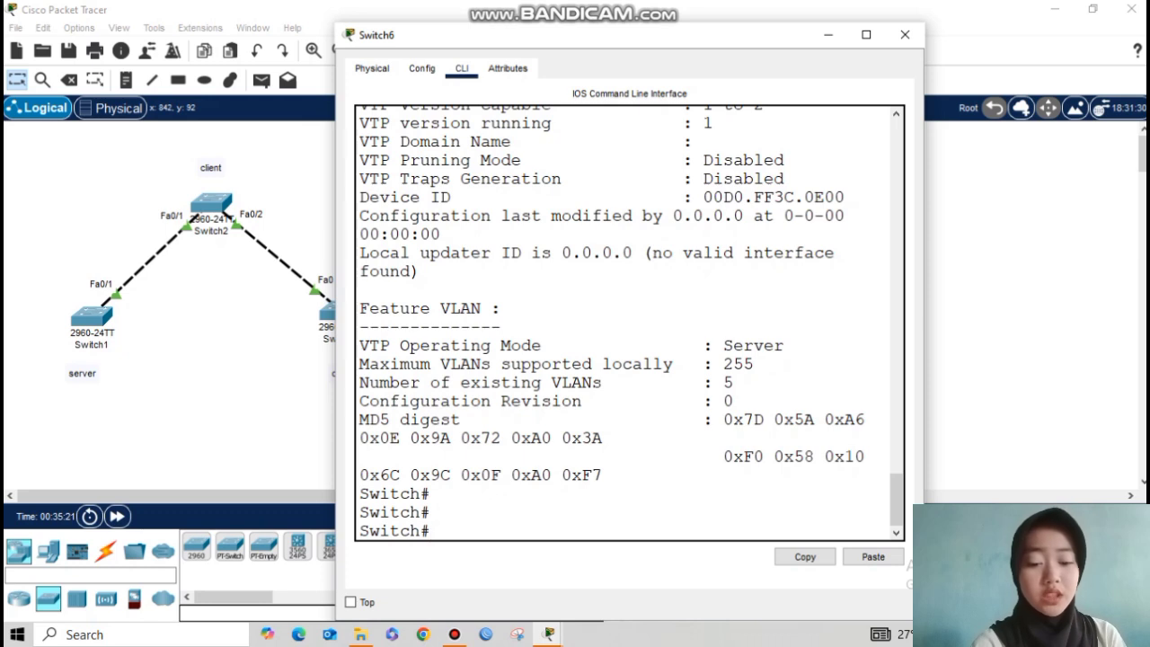
Step: Make Switch6 a VTP server in domain sekolahan.id.com and set a VTP password
text(conf t)
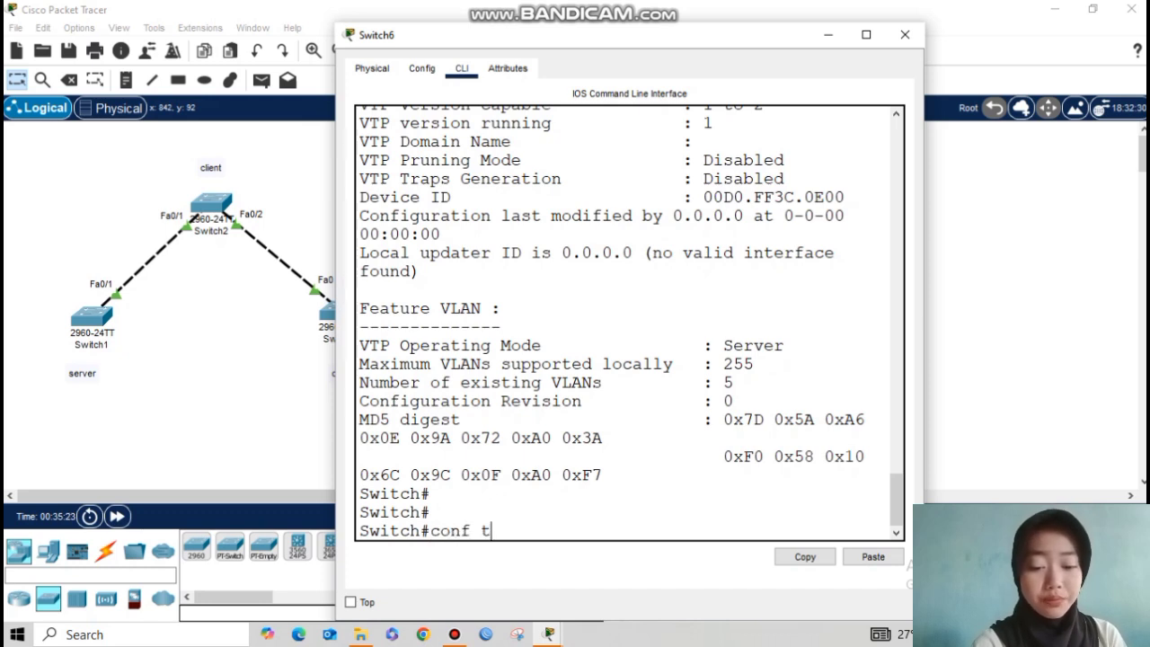
key(Return)
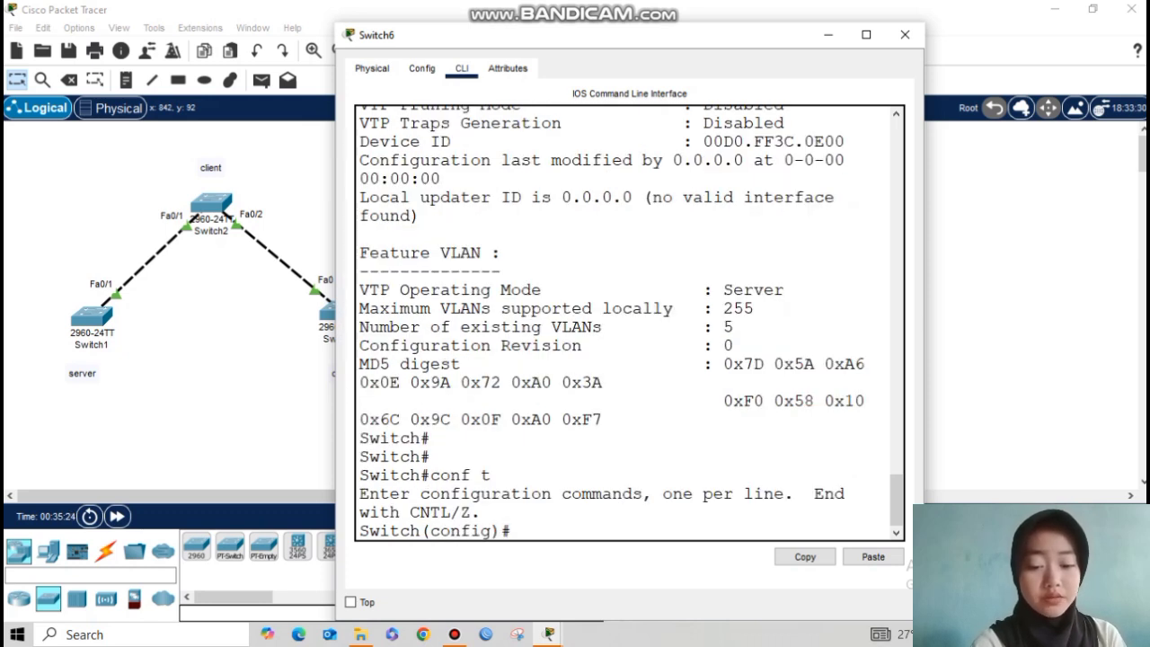
text(vtp)
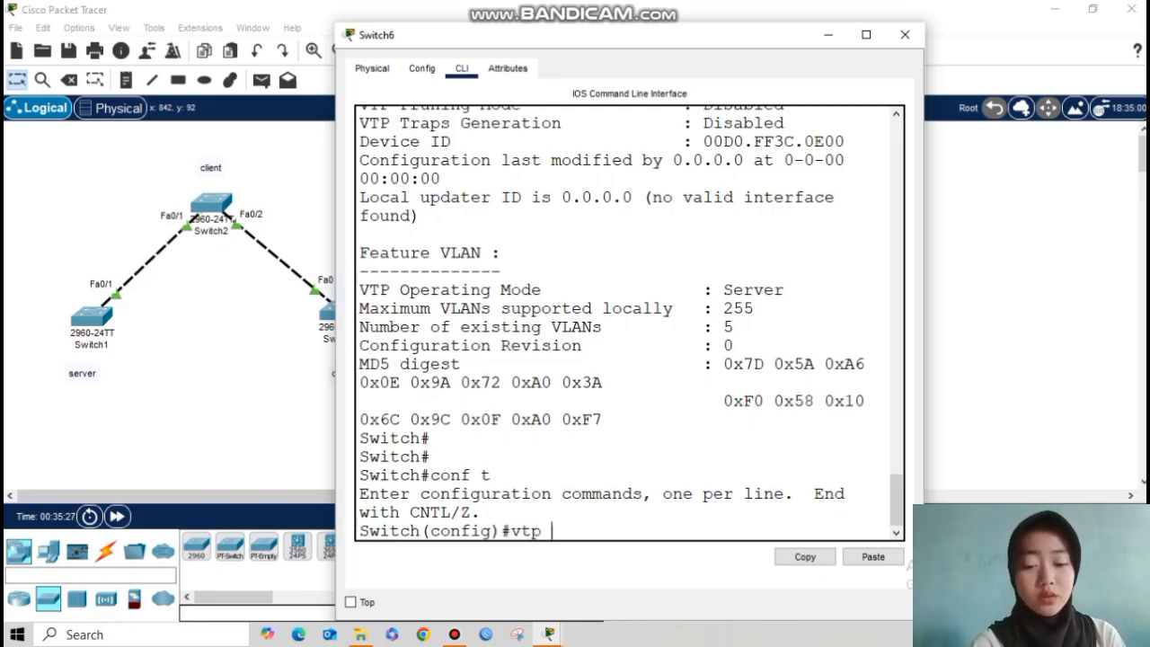
text( mode server)
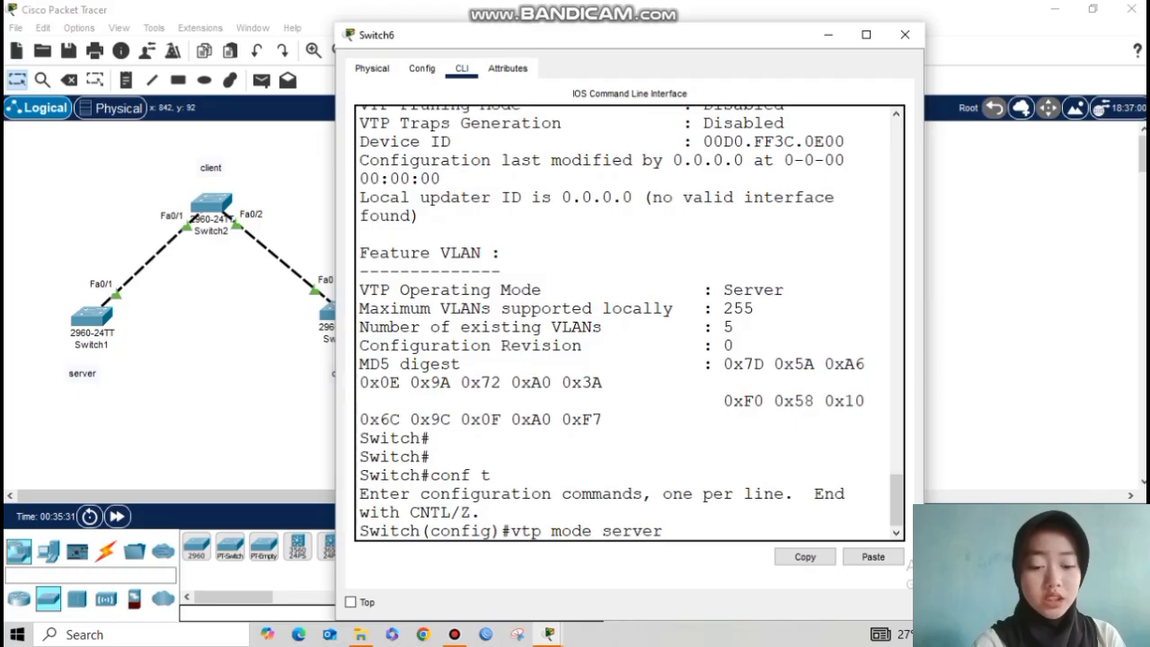
key(Return)
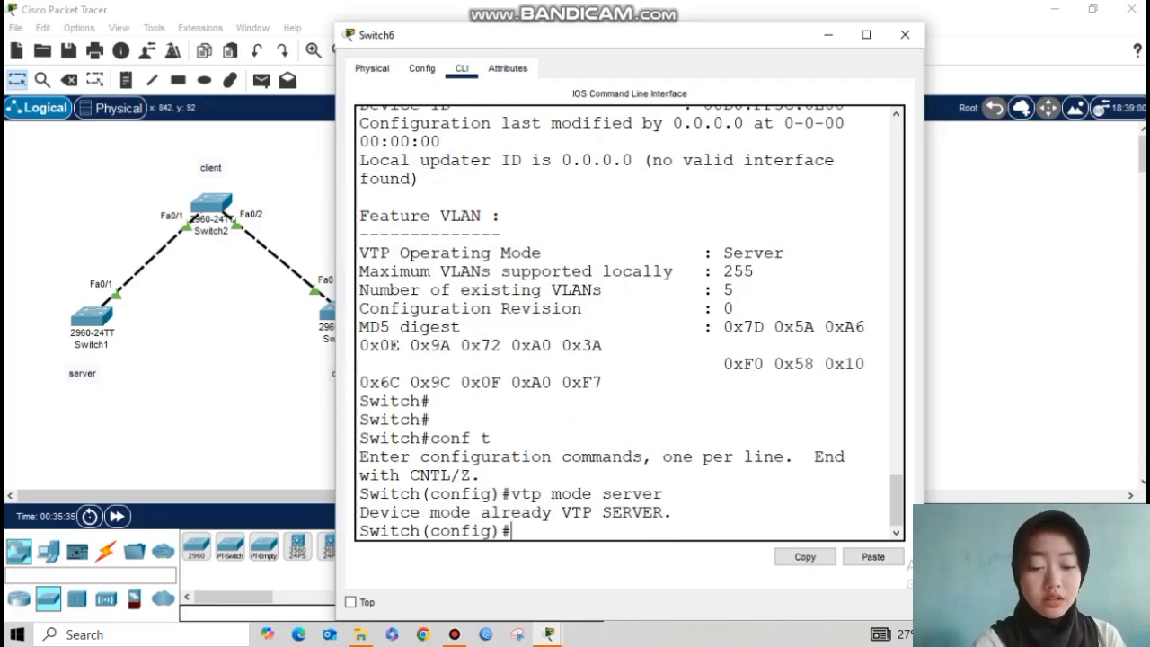
text(vtp)
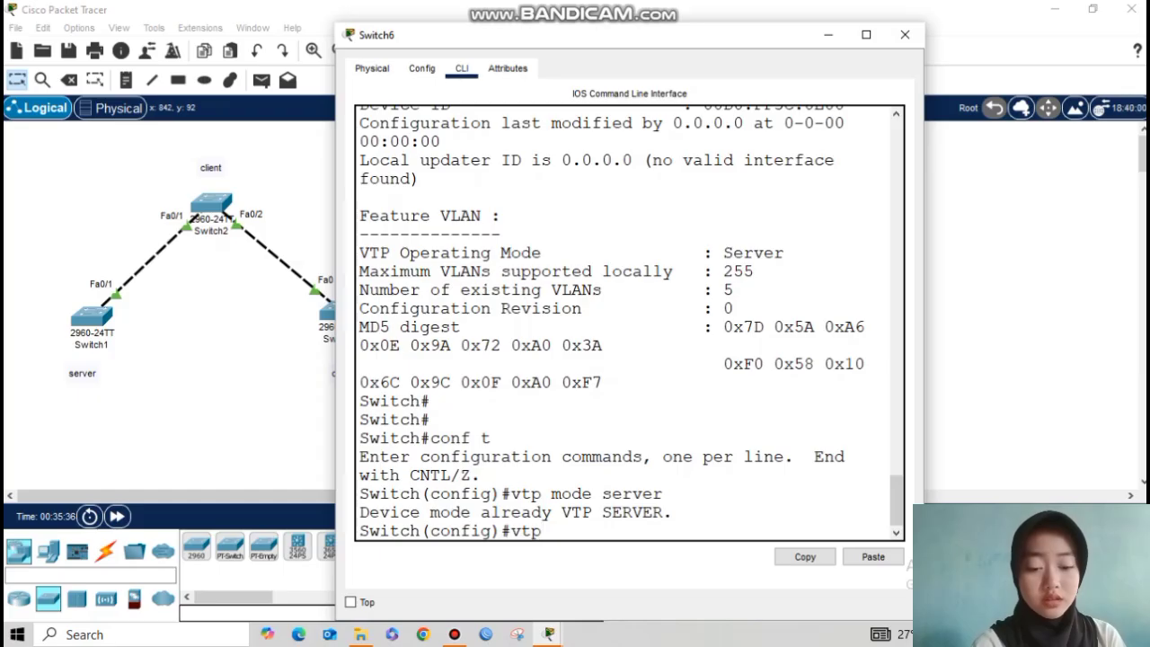
text( domain sekola)
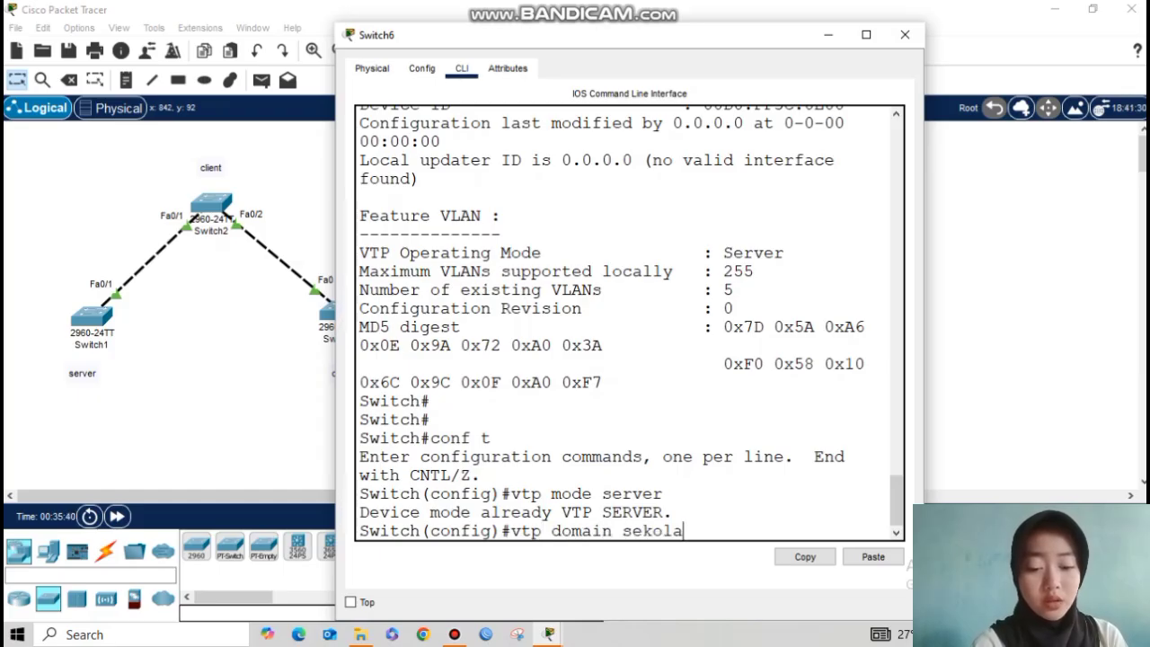
text(han.id.com)
key(Return)
text(vtp passwo)
key(BackSpace)
text(word 123)
key(Return)
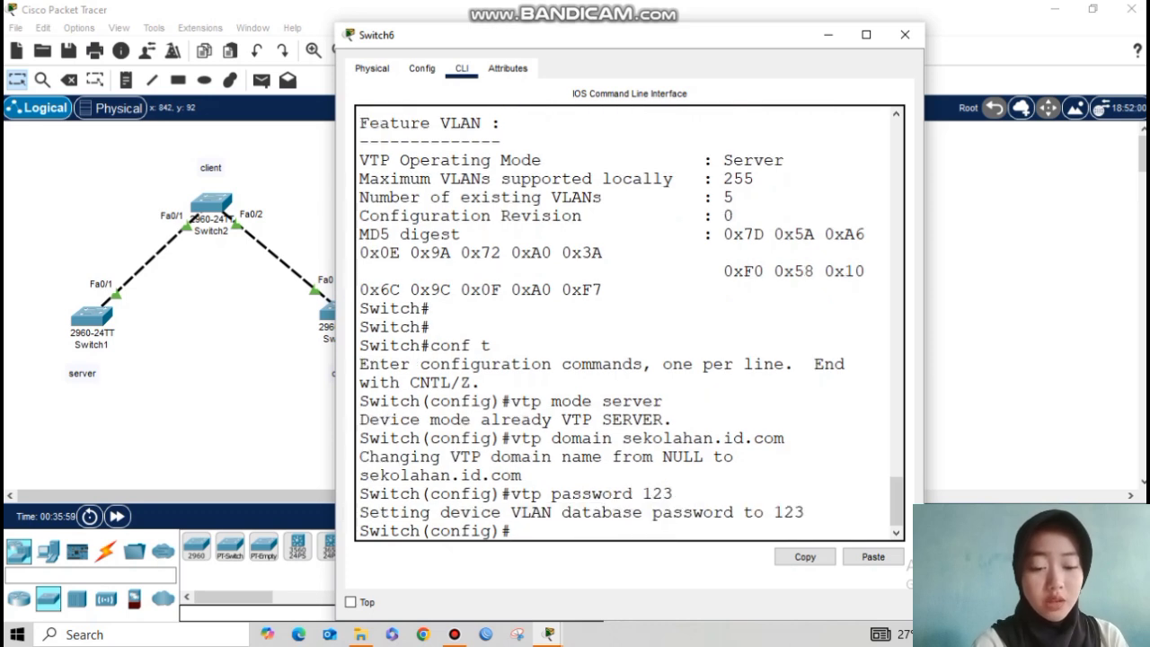
key(Return)
key(Return)
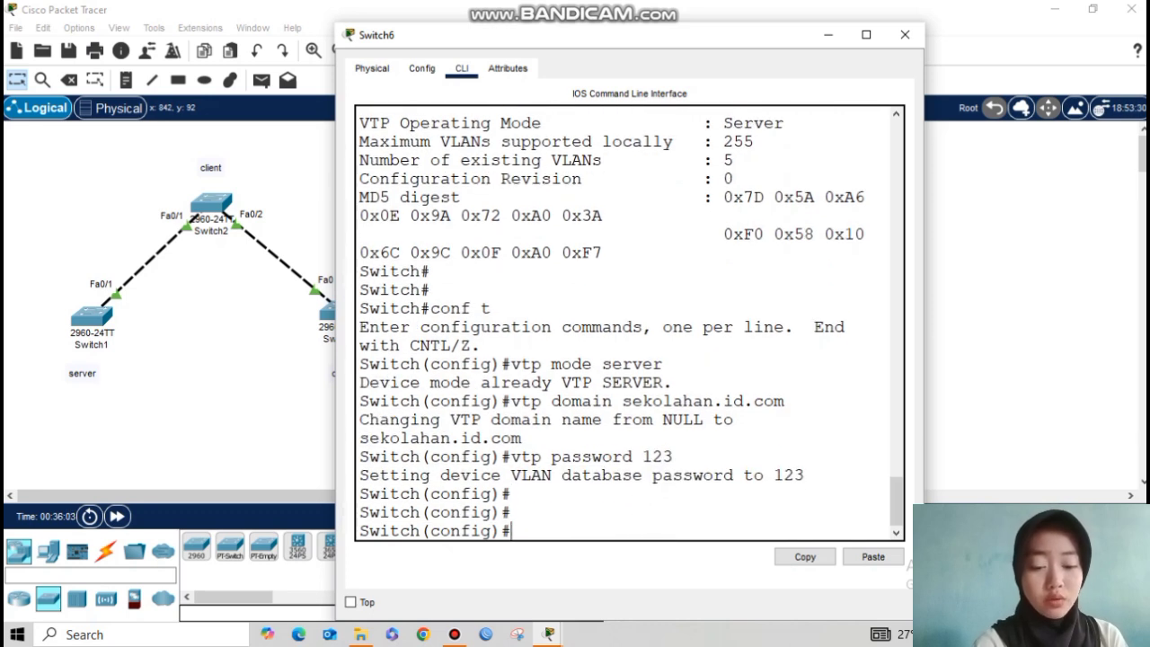
Step: Create VLANs 2, 3, 4 and 5 on Switch6
text(vlan 2)
key(Return)
text(vlan)#vlan)
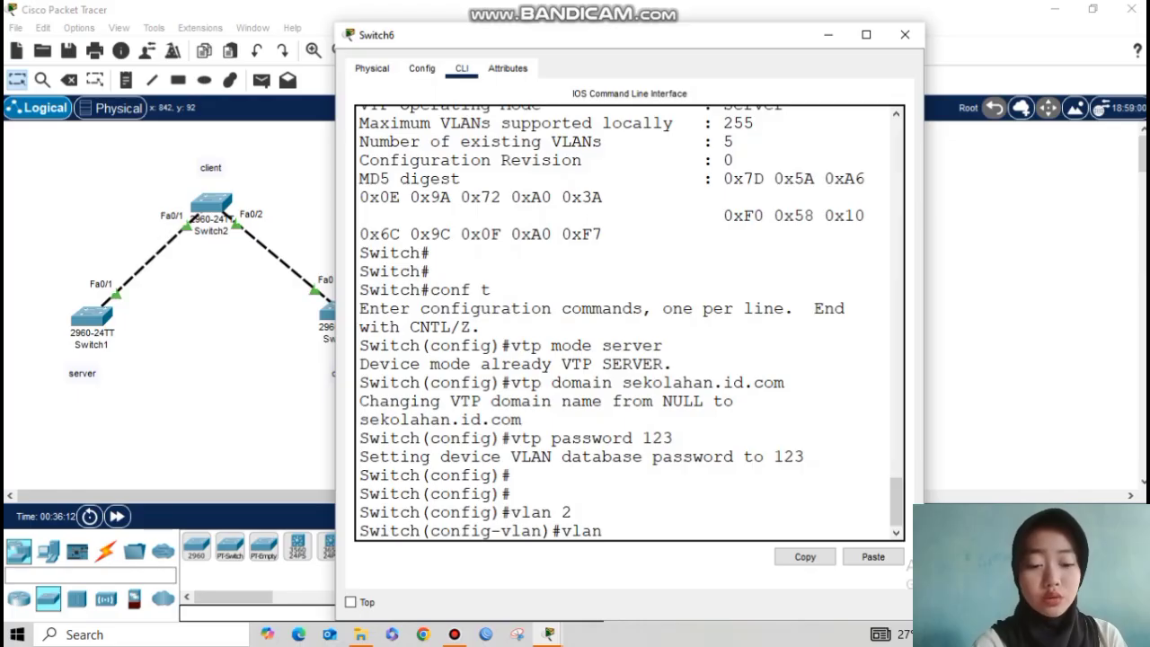
key(Return)
text(vlan 4)
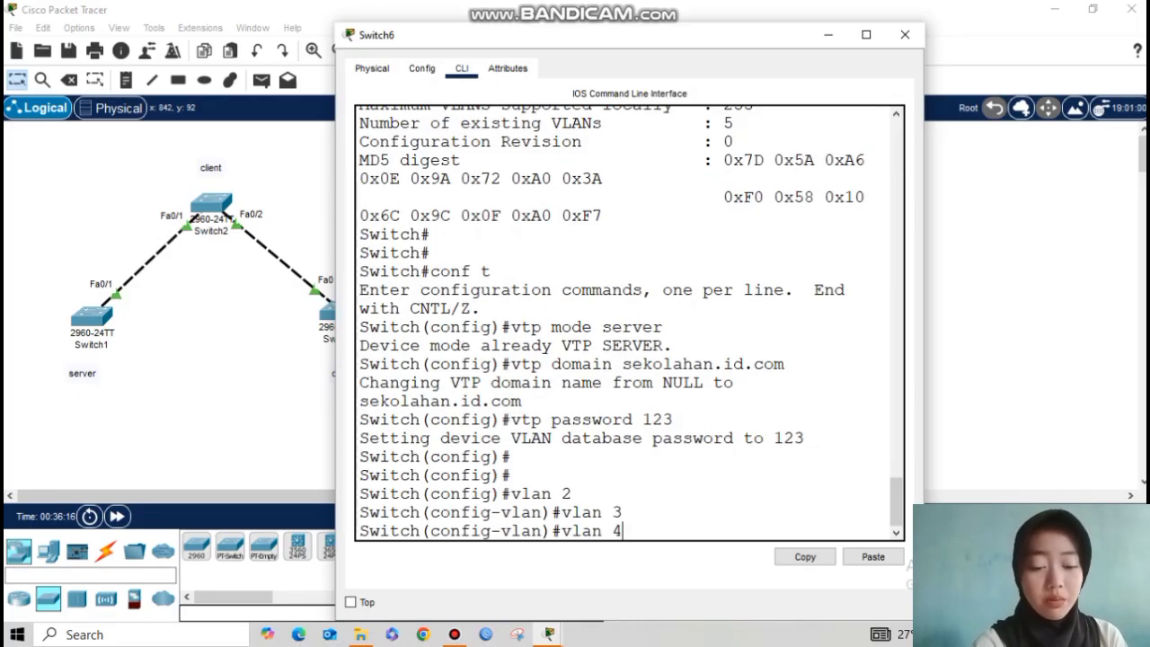
key(Return)
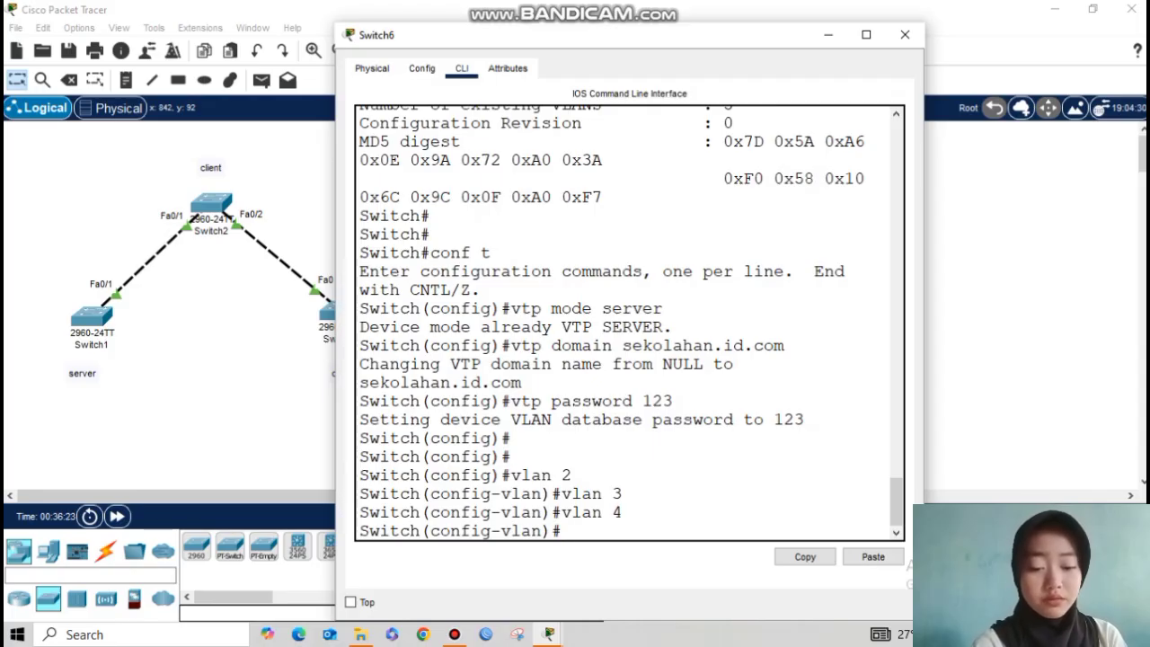
text(vlan 5)
key(Return)
Step: Create VLANs 6, 7 and 8 by editing the recalled vlan command, then exit VLAN mode
key(Up)
key(BackSpace)
text(6)
key(Return)
key(Up)
key(BackSpace)
text(7)
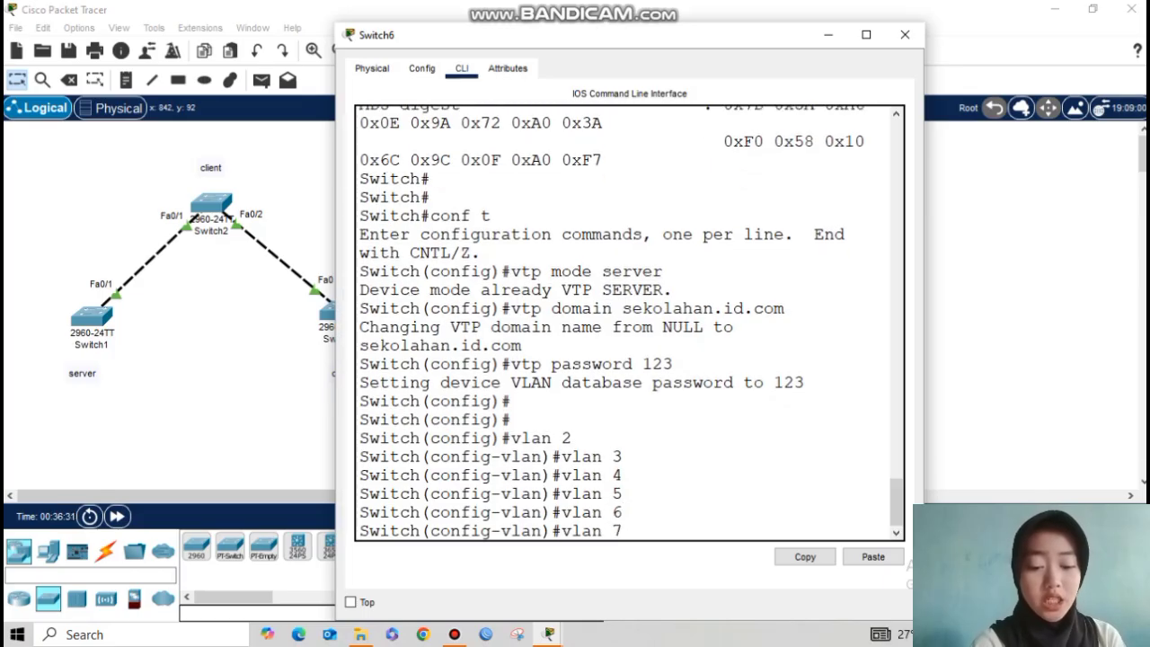
key(Return)
key(Up)
key(BackSpace)
text(8)
key(Return)
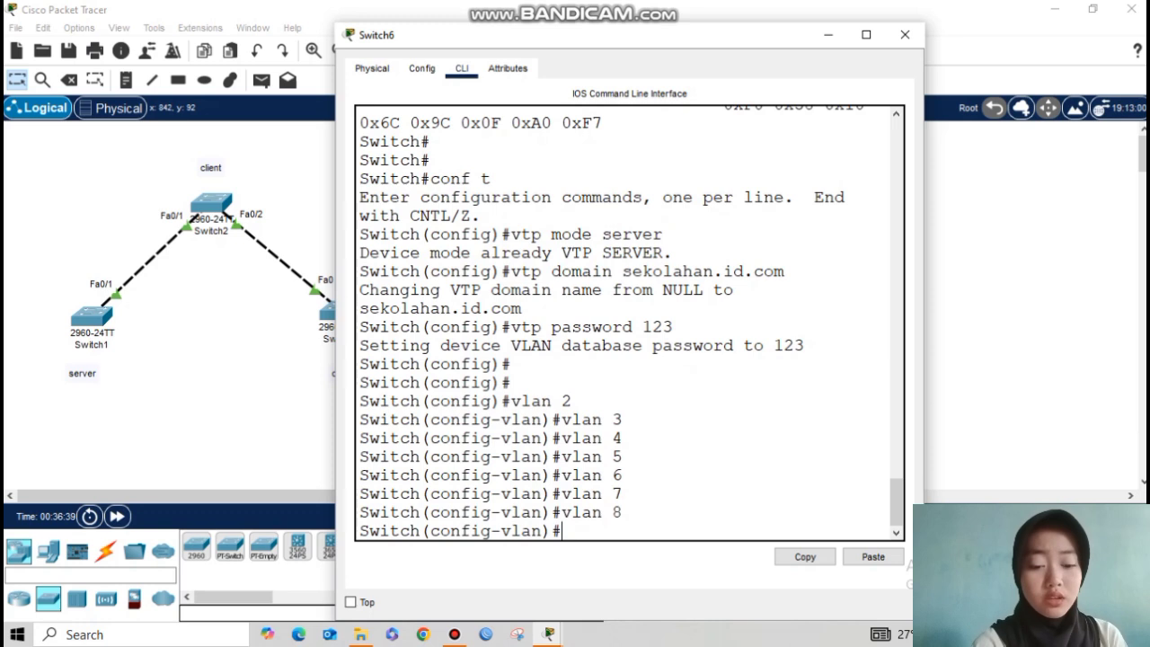
key(Return)
text(exit)
key(Return)
key(Return)
text(do show v)
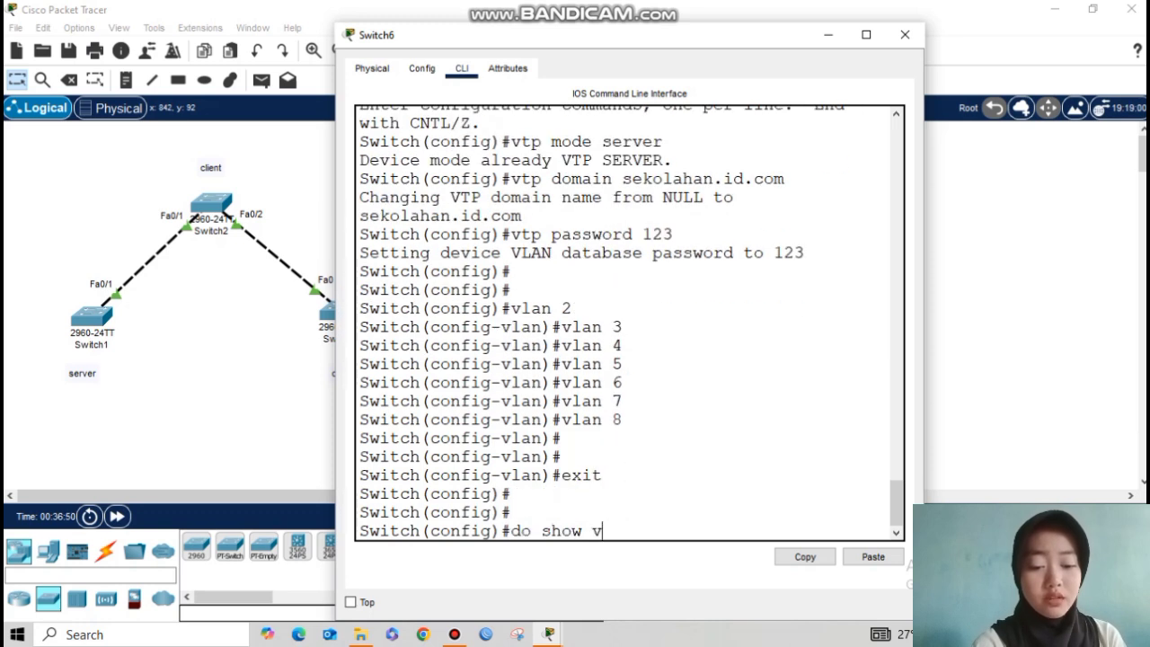
text(lan brief)
Step: Run do show vlan brief and confirm VLANs 2–8 are listed
key(Return)
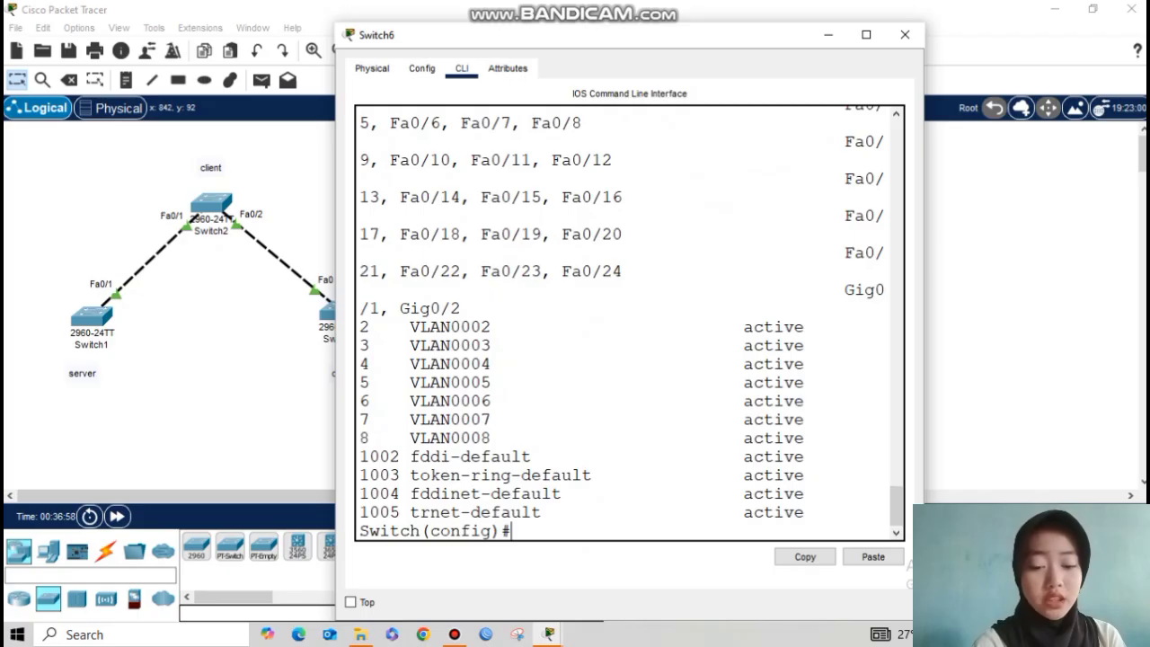
drag(360, 327, 512, 438)
click(562, 457)
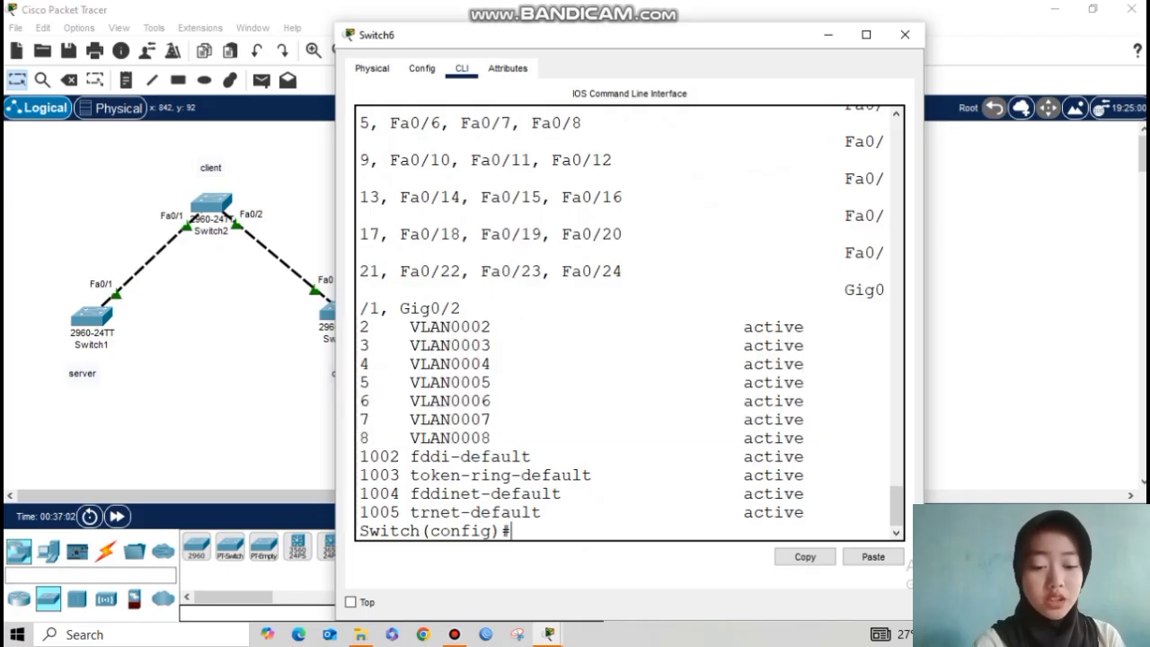
Step: Display do show vtp status and check configuration revision 7
key(Return)
key(Return)
text(show)
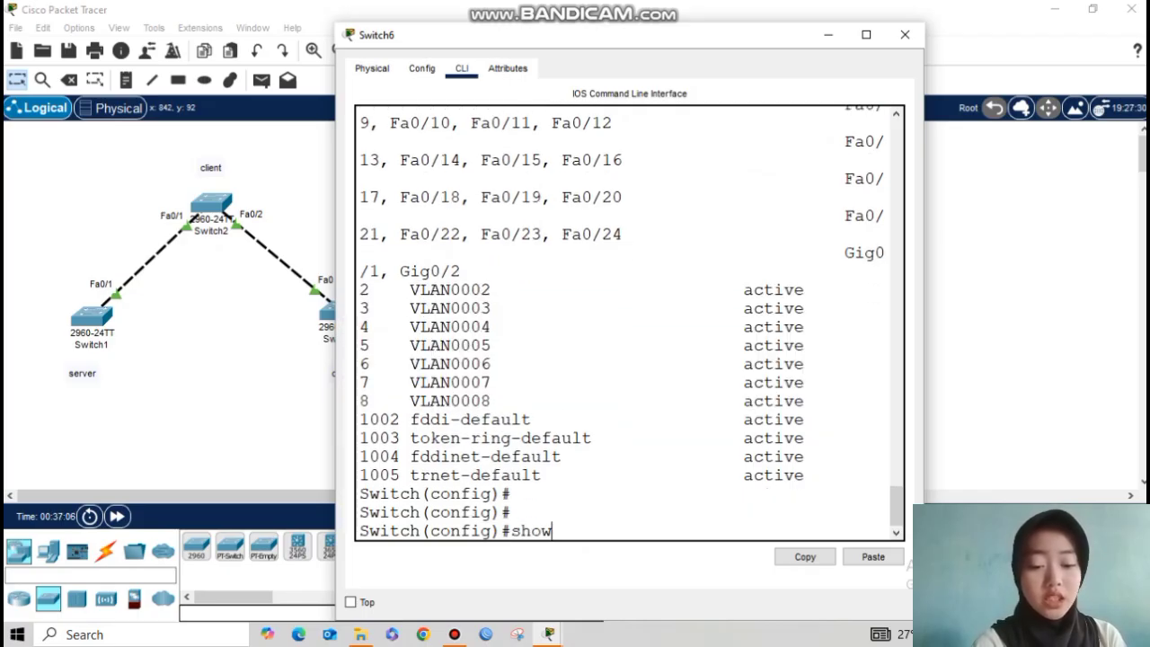
text( vtp status)
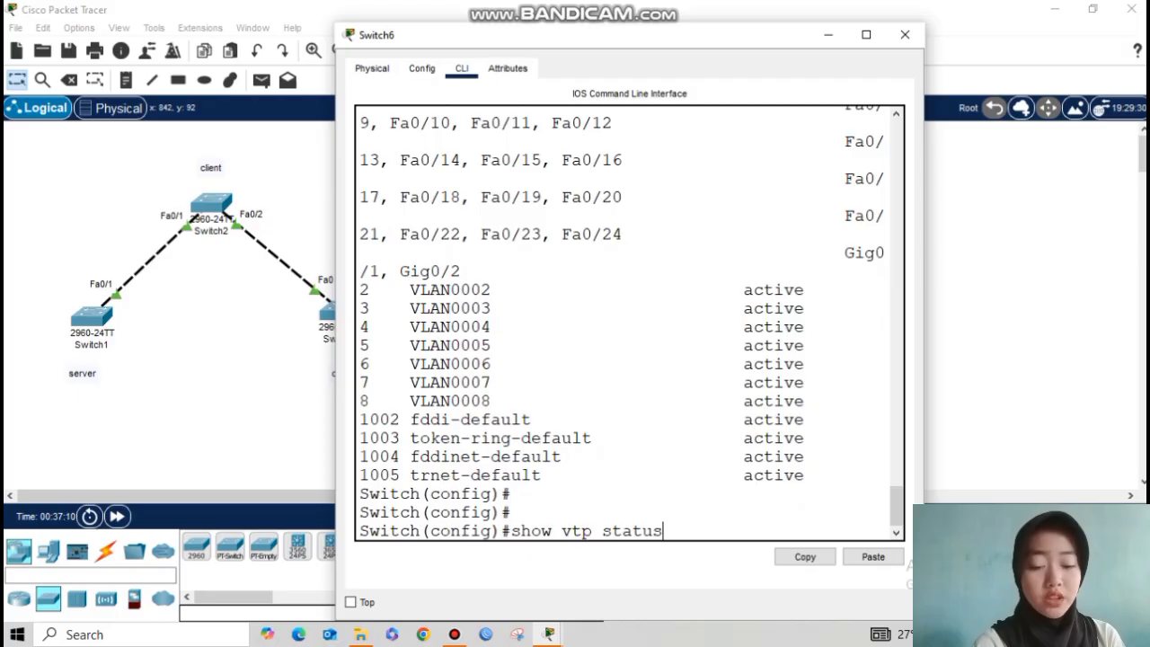
text(do)
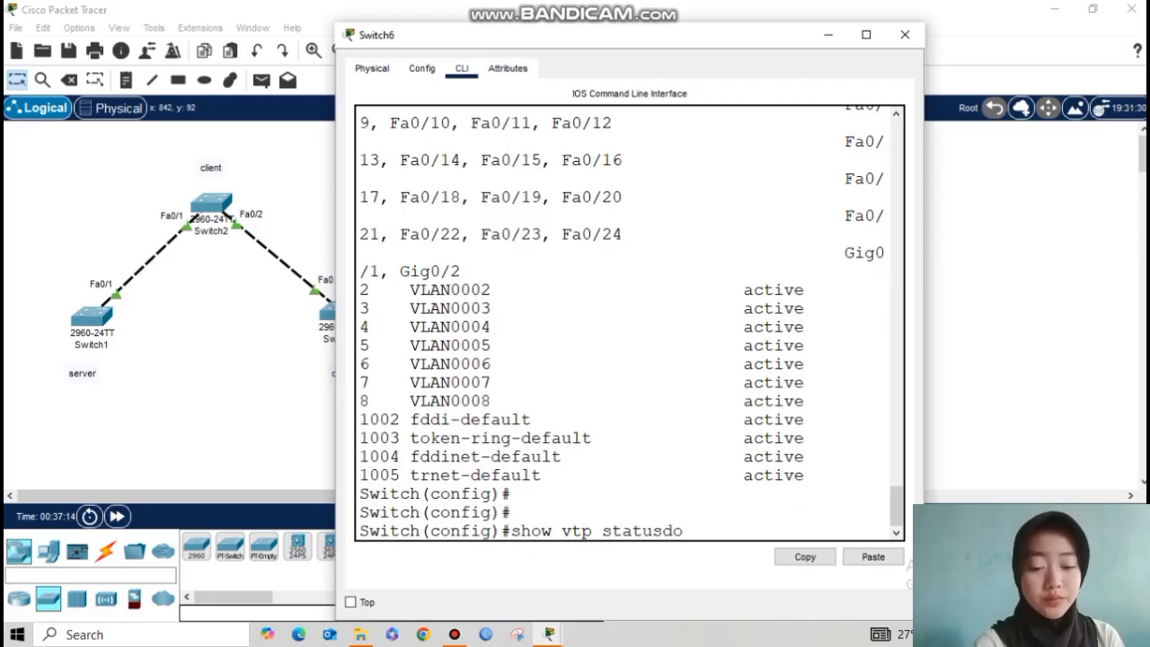
key(Return)
key(Up)
key(Left)
key(Left)
key(Left)
key(Left)
key(Left)
key(Left)
key(Left)
key(Left)
key(Left)
key(Left)
key(Left)
key(Left)
key(Left)
key(Left)
key(Left)
key(Left)
key(Left)
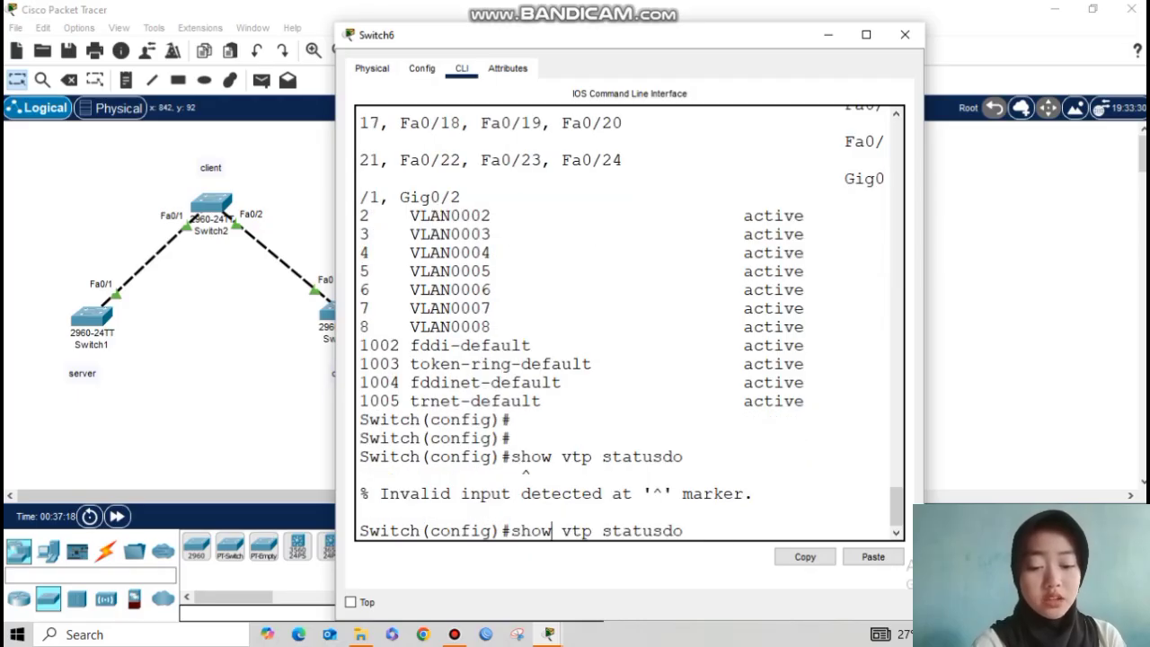
text(do)
key(Return)
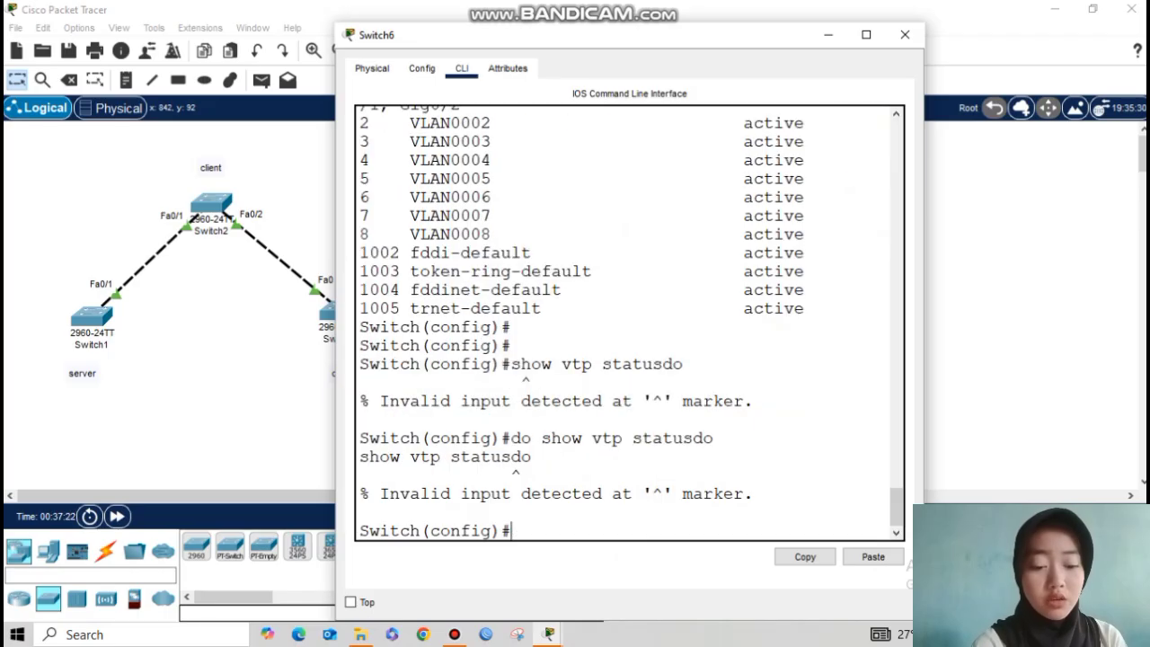
key(Up)
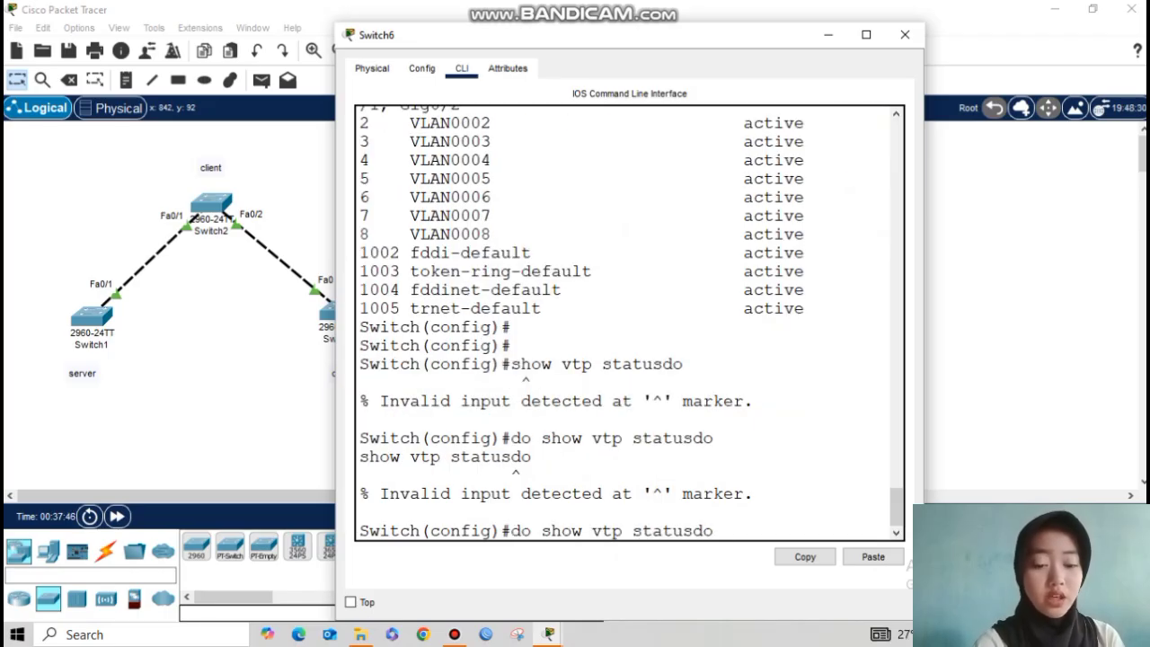
key(BackSpace)
key(BackSpace)
key(Return)
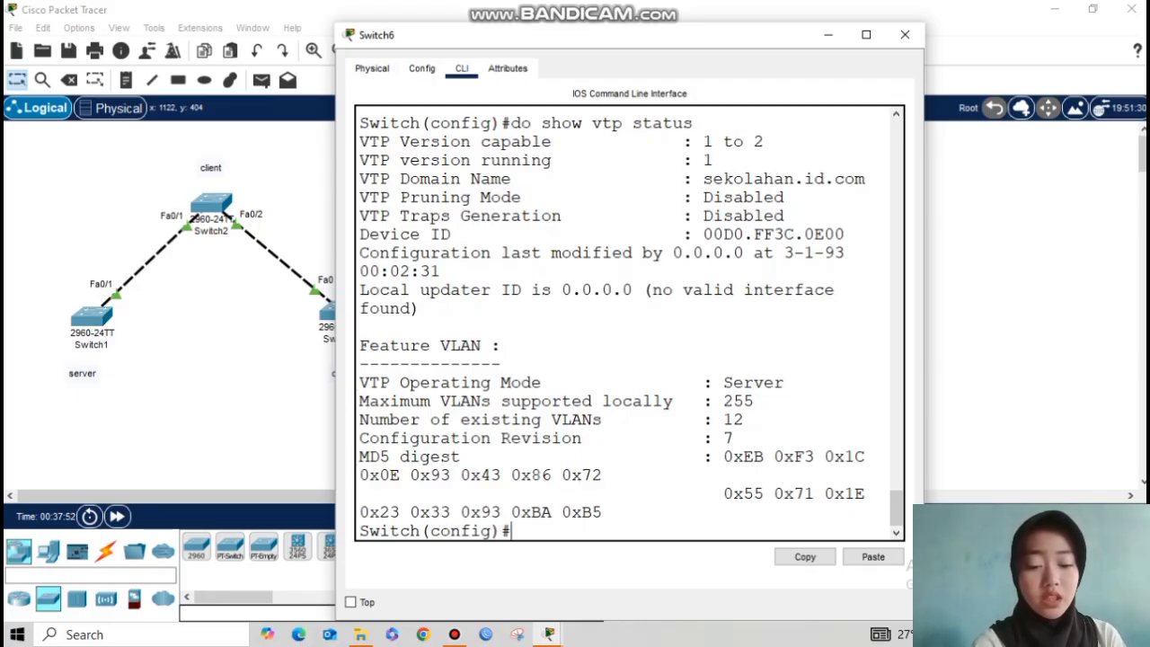
drag(693, 437, 734, 438)
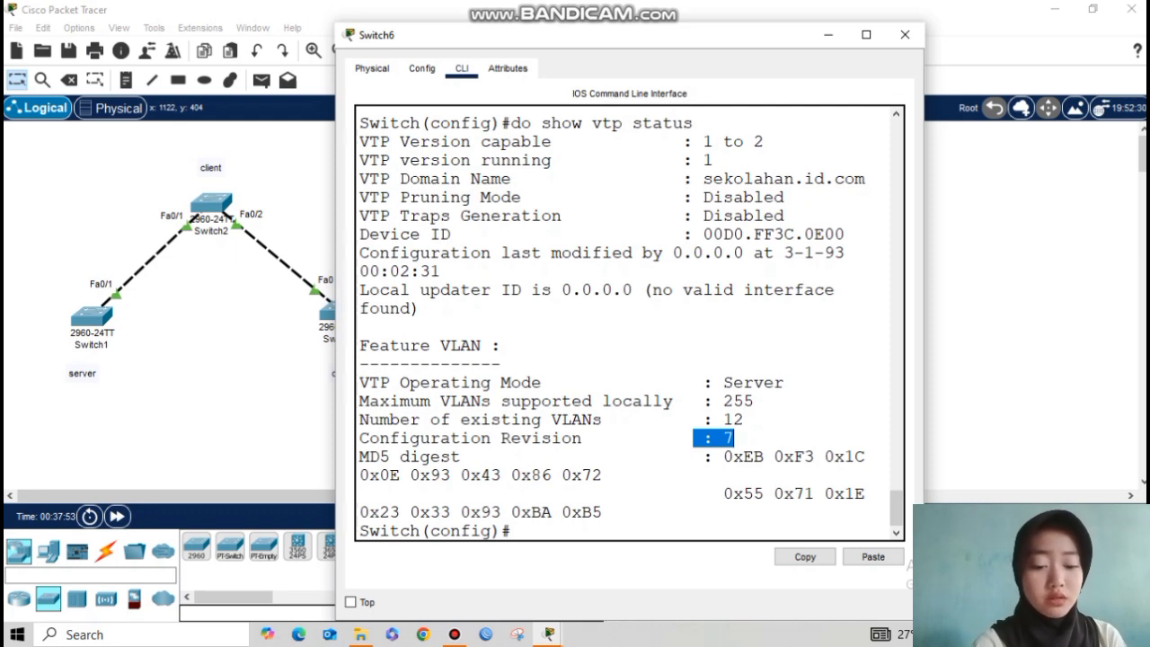
click(730, 438)
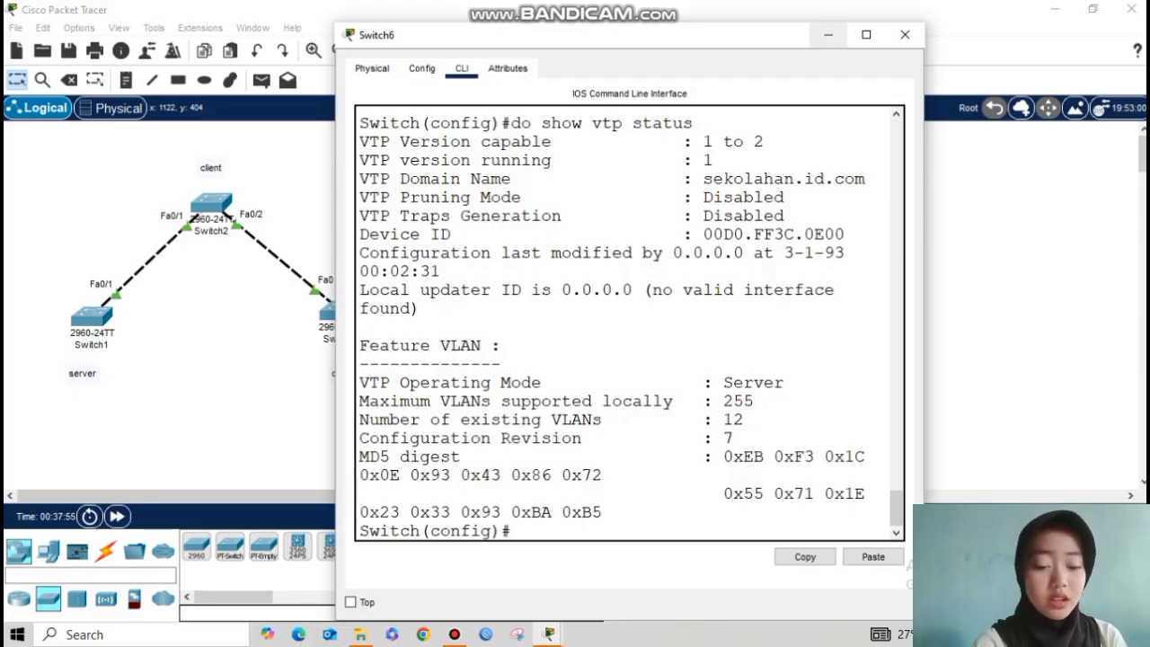
Step: Close Switch6's console and list Switch5's VLANs with do show vlan brief
click(827, 34)
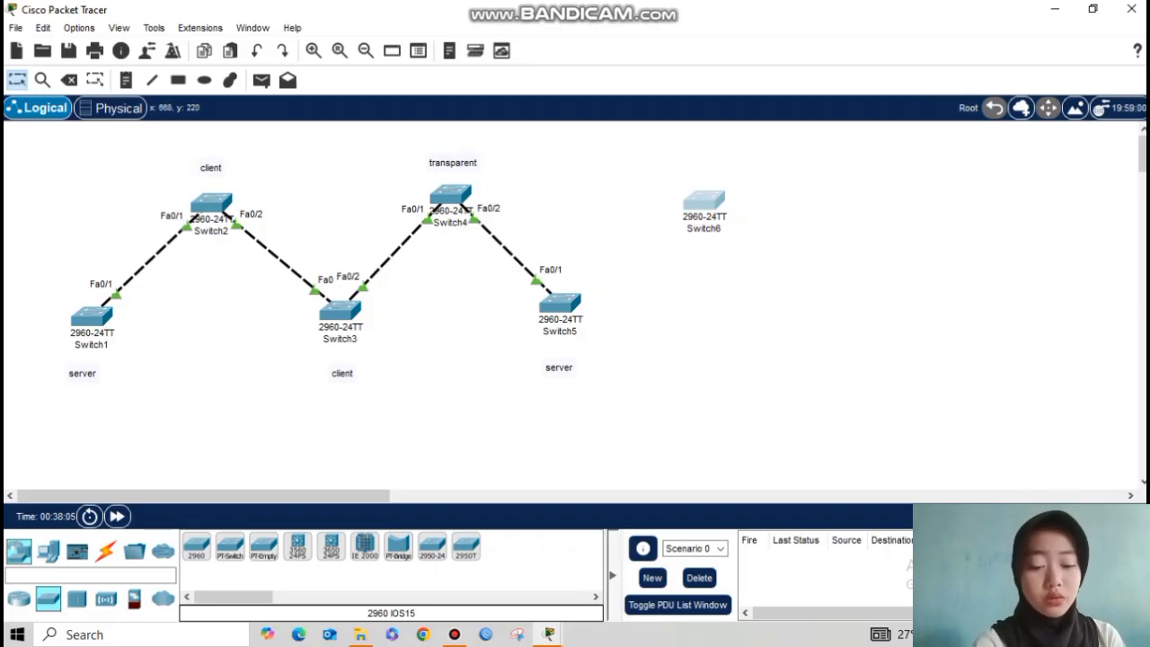
click(559, 306)
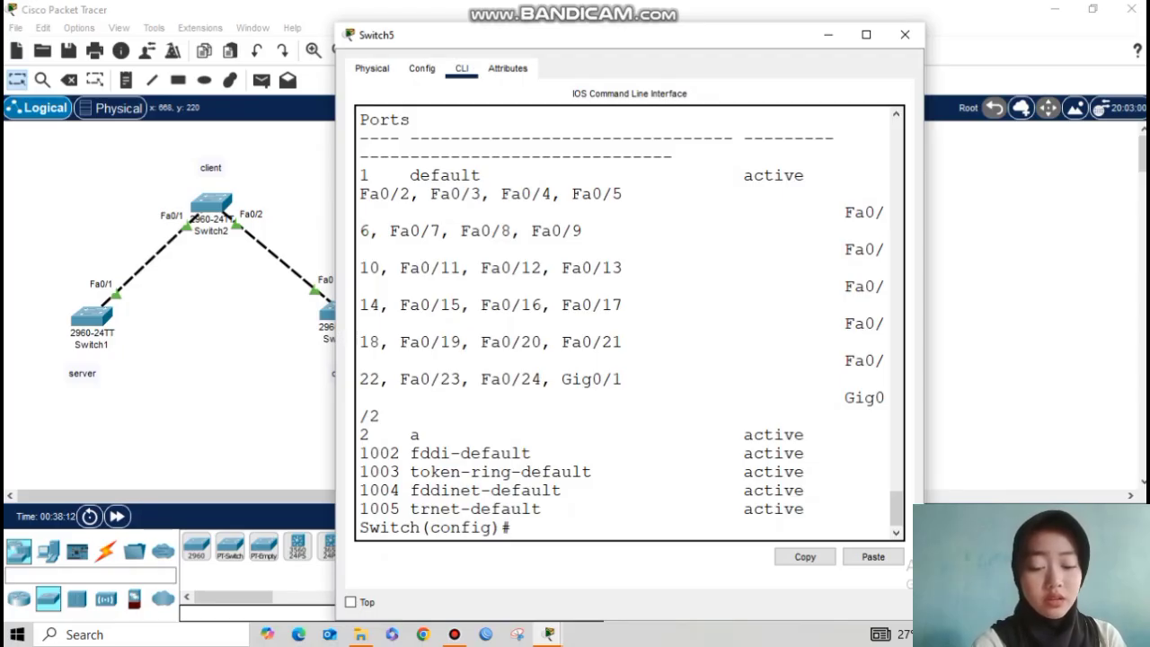
key(Return)
text(do s)
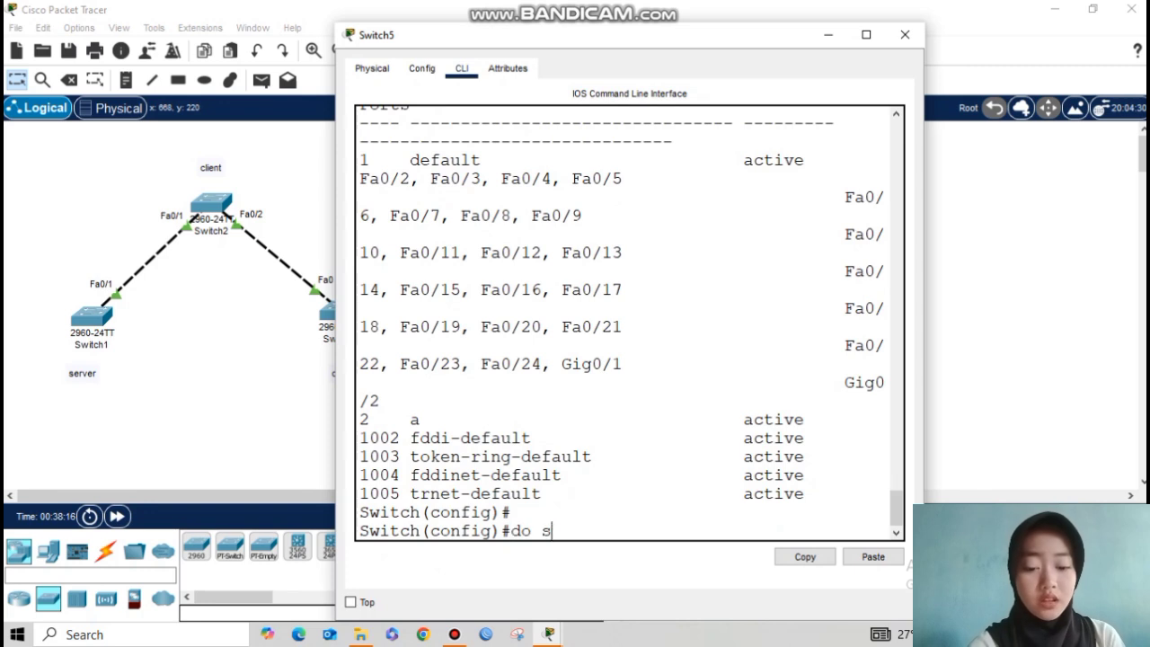
text(how vlan brief)
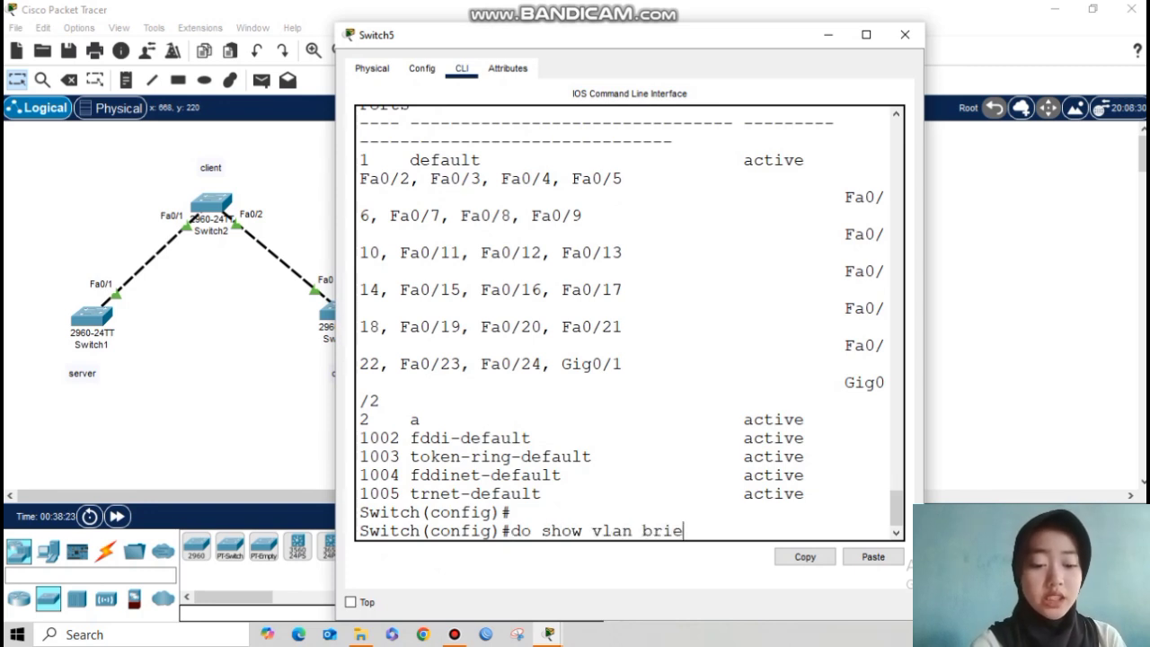
key(Return)
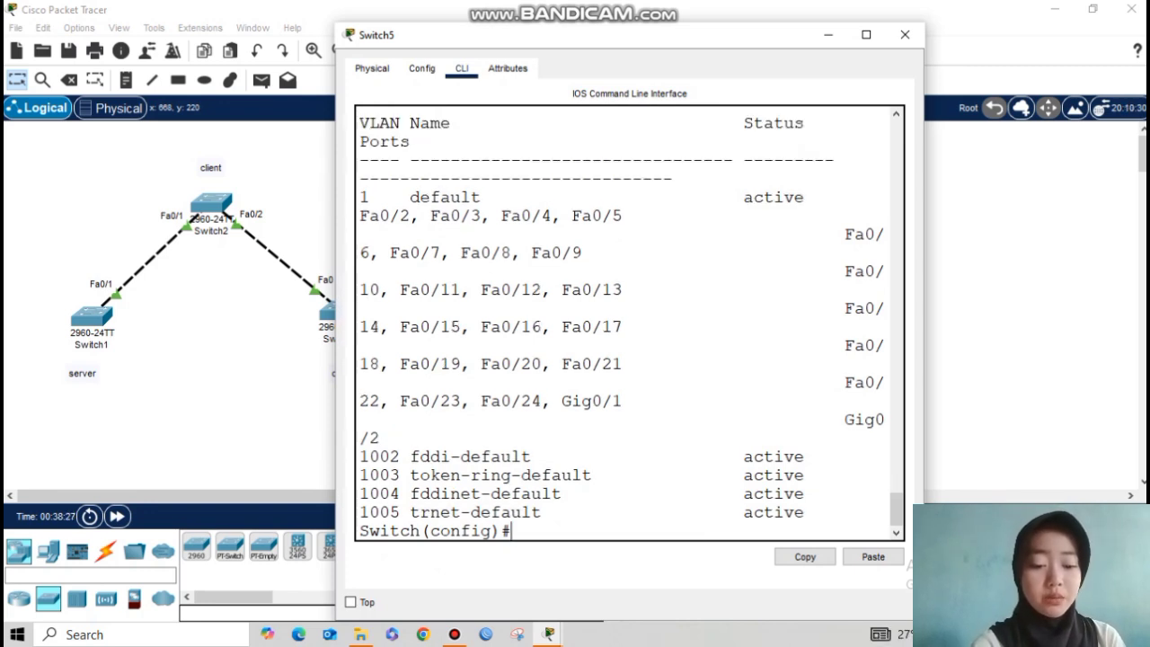
Step: Link Switch5 to Switch6 with an automatic cable, Fa0/2 to Fa0/1
click(828, 34)
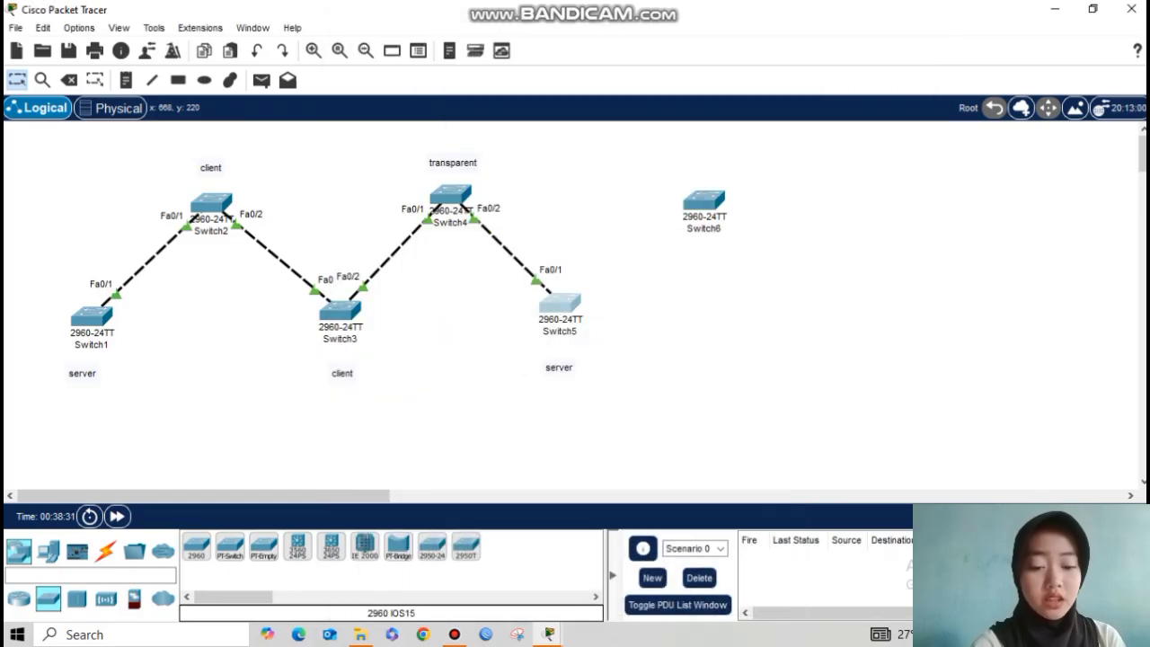
click(106, 551)
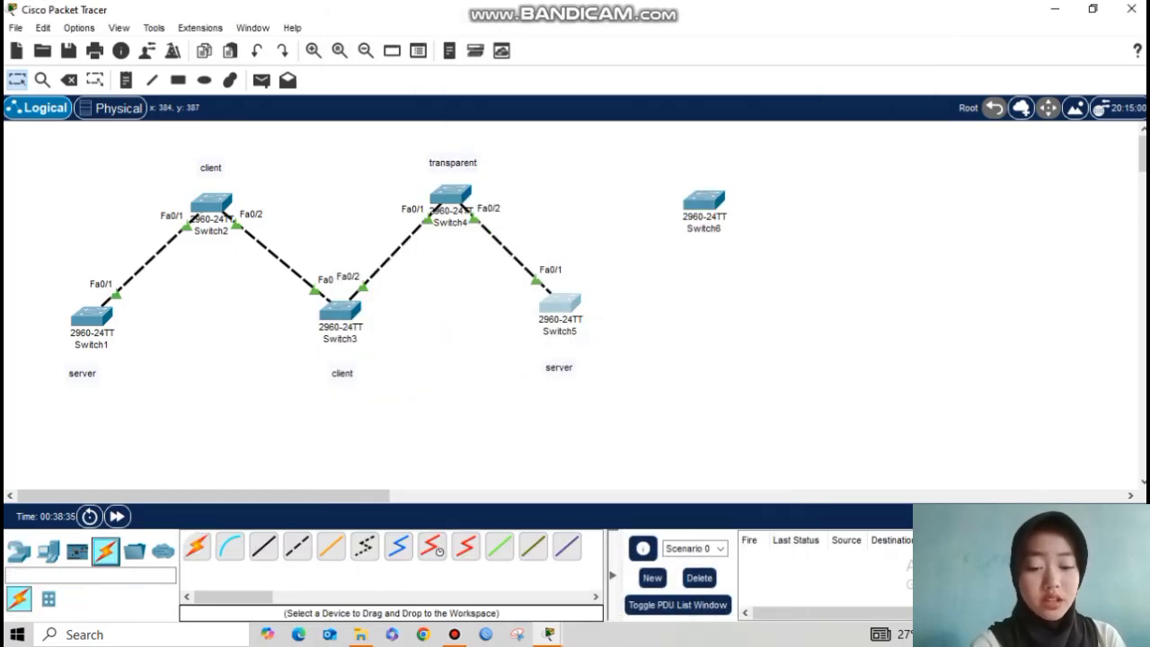
click(560, 306)
click(828, 34)
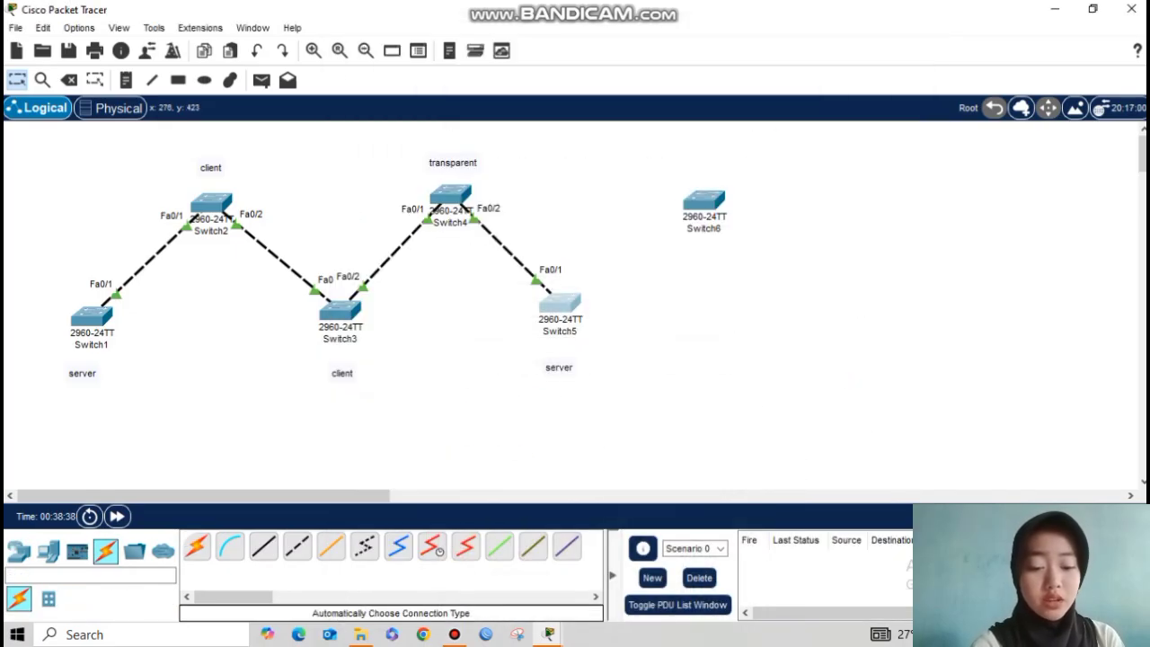
click(196, 547)
click(560, 305)
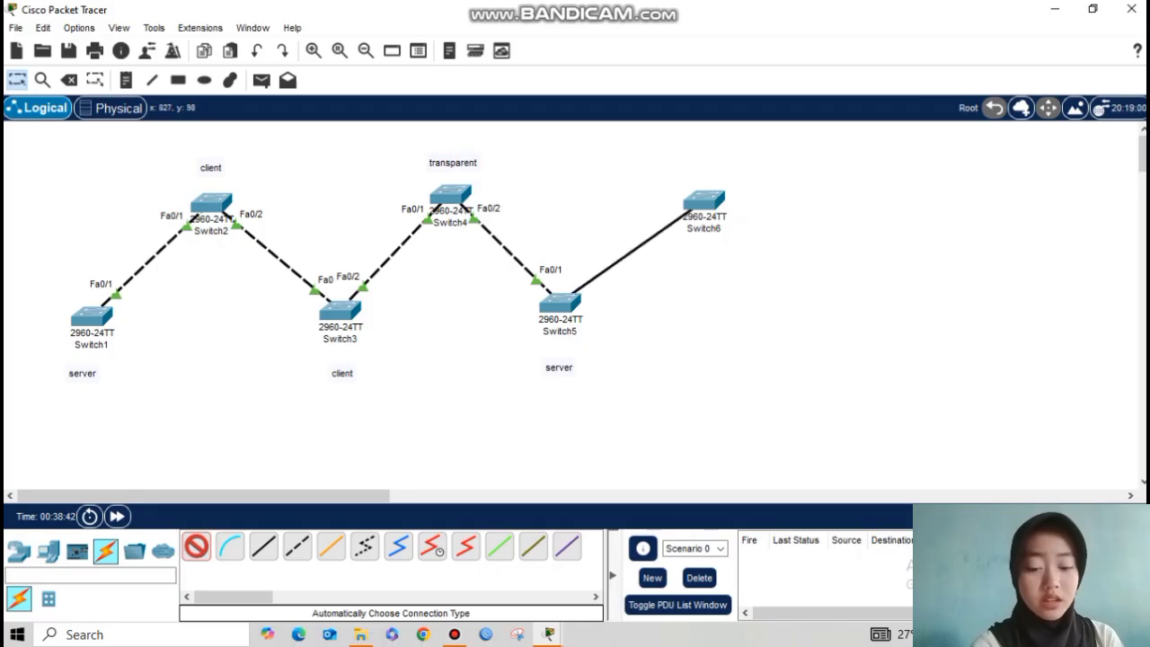
click(703, 203)
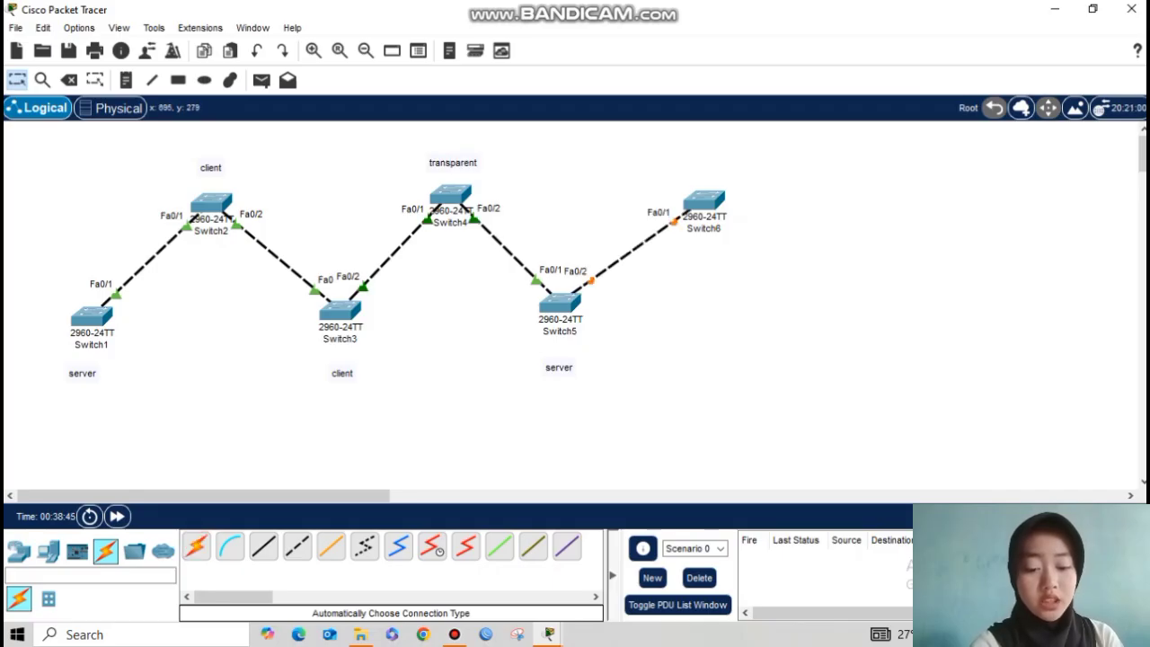
click(562, 302)
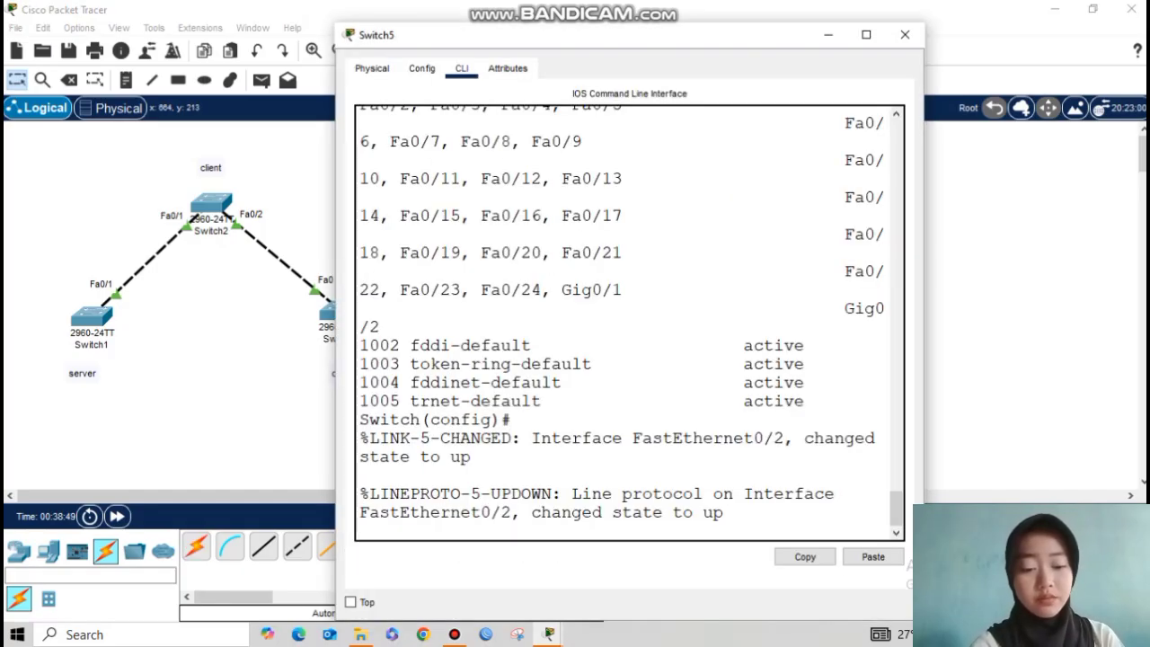
Step: Set Switch5's interface Fa0/2 to switchport mode trunk and close its window
key(Return)
text(interface faa0)
key(BackSpace)
key(BackSpace)
text(0/2)
key(Return)
text(switchpoe)
key(BackSpace)
text(rt mode trunk)
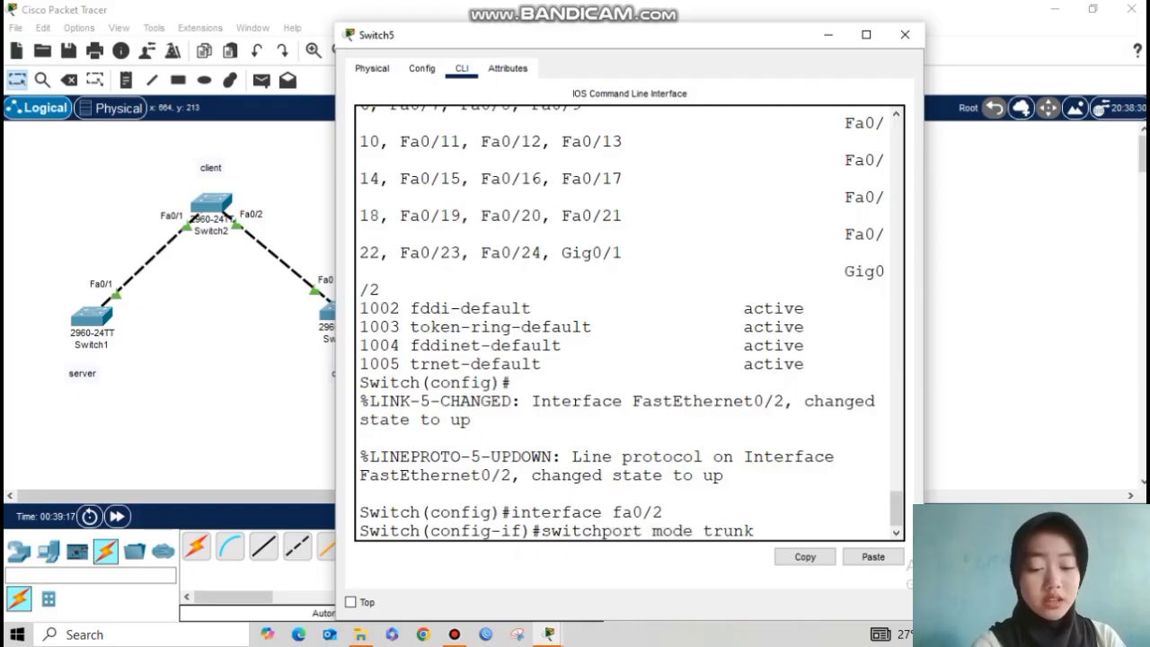
key(Return)
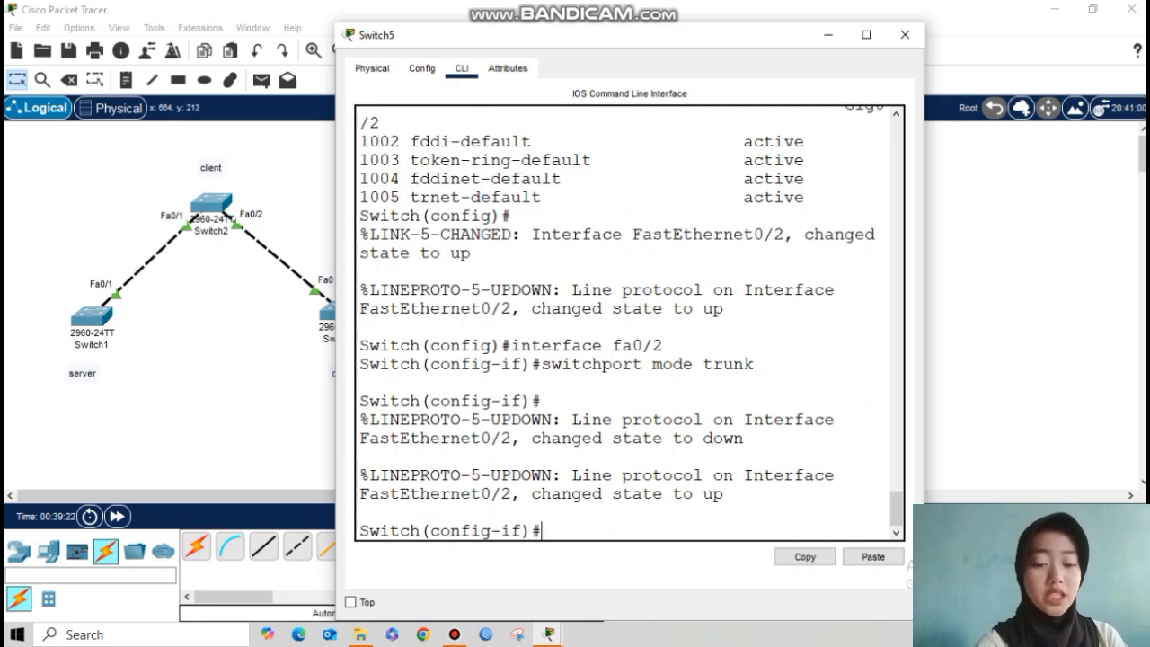
click(904, 34)
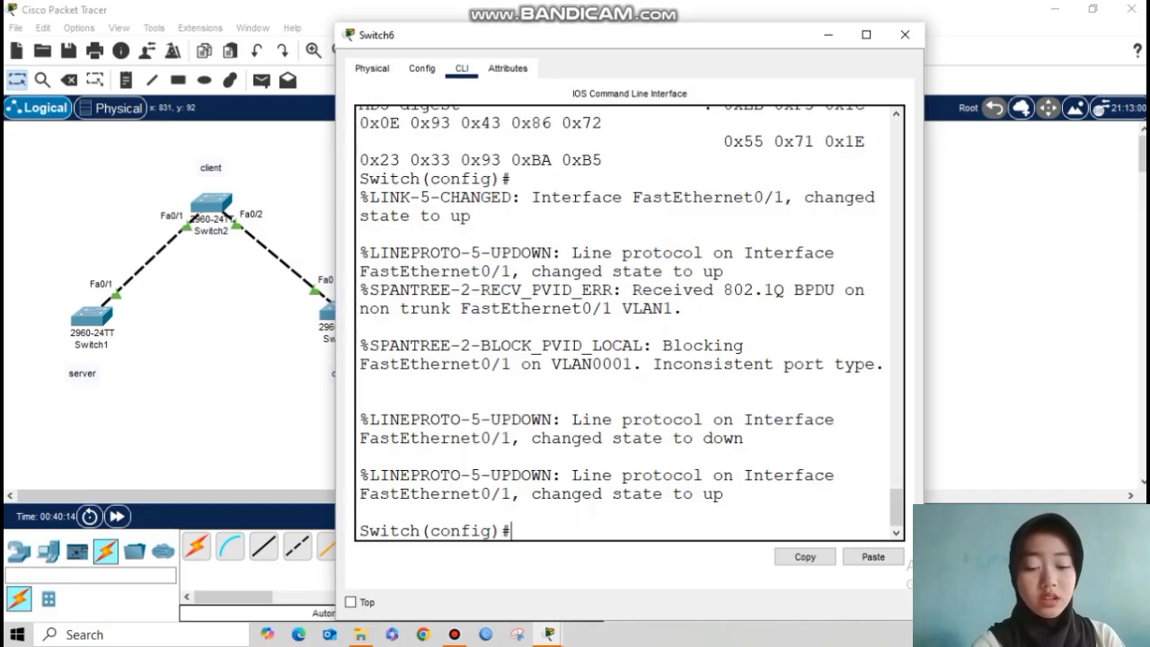
Step: Set Switch6's interface Fa0/1 to switchport mode trunk and close its window
key(Return)
text(interface fa0/1)
key(Return)
text(switchport mode trunk)
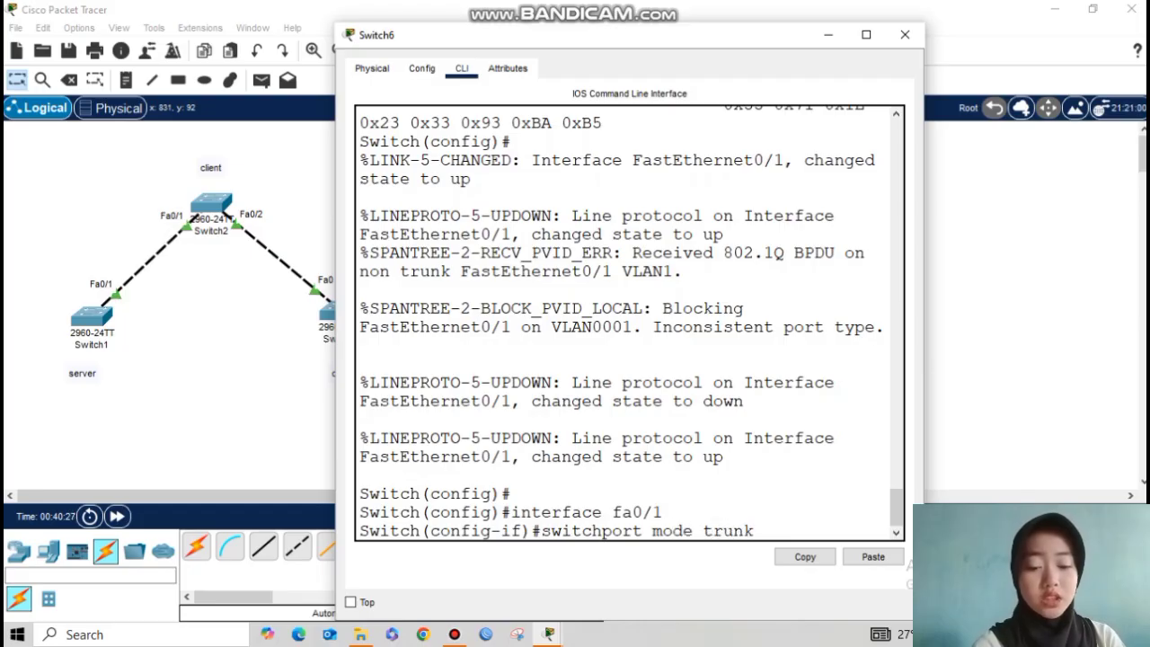
key(Return)
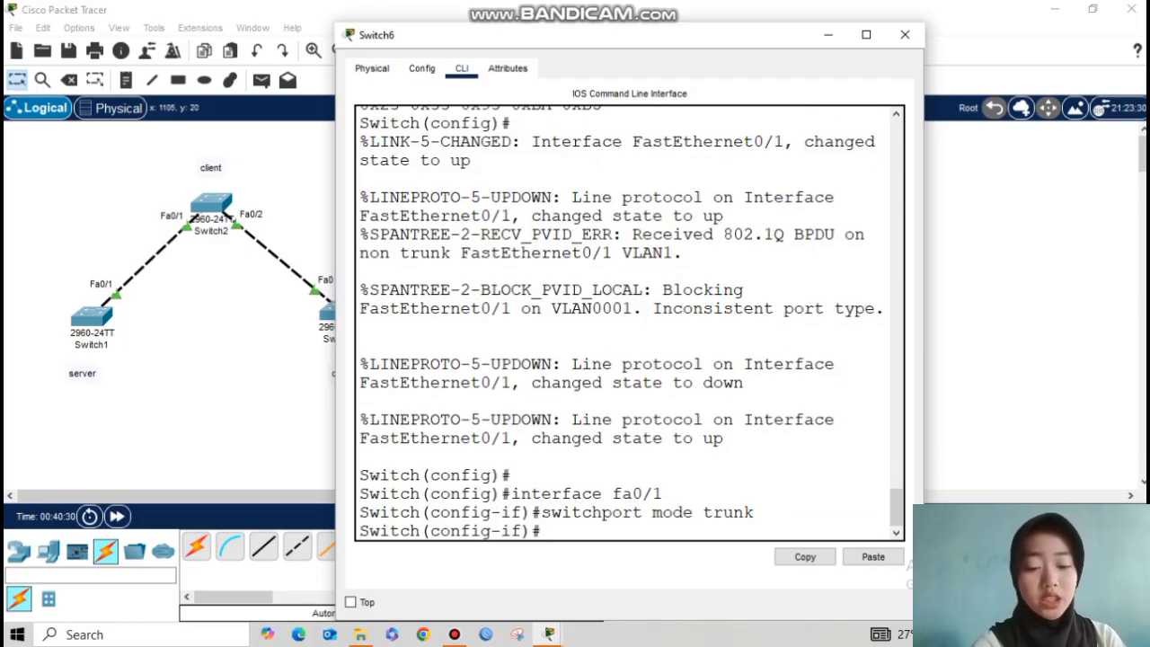
click(829, 34)
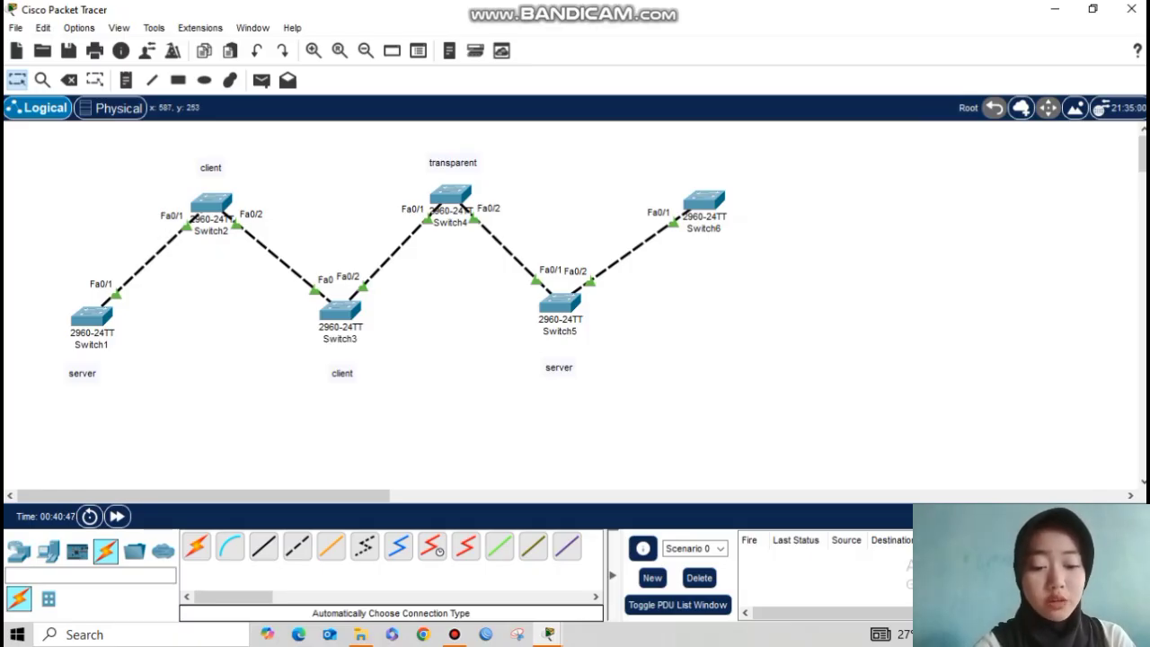
click(560, 306)
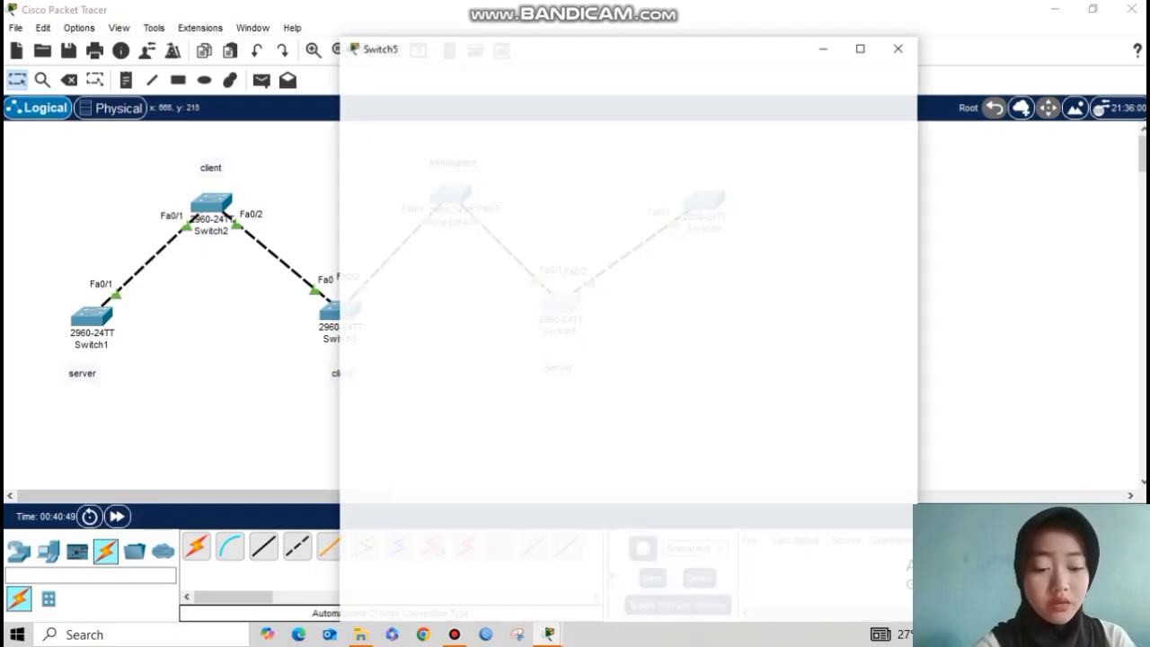
key(Return)
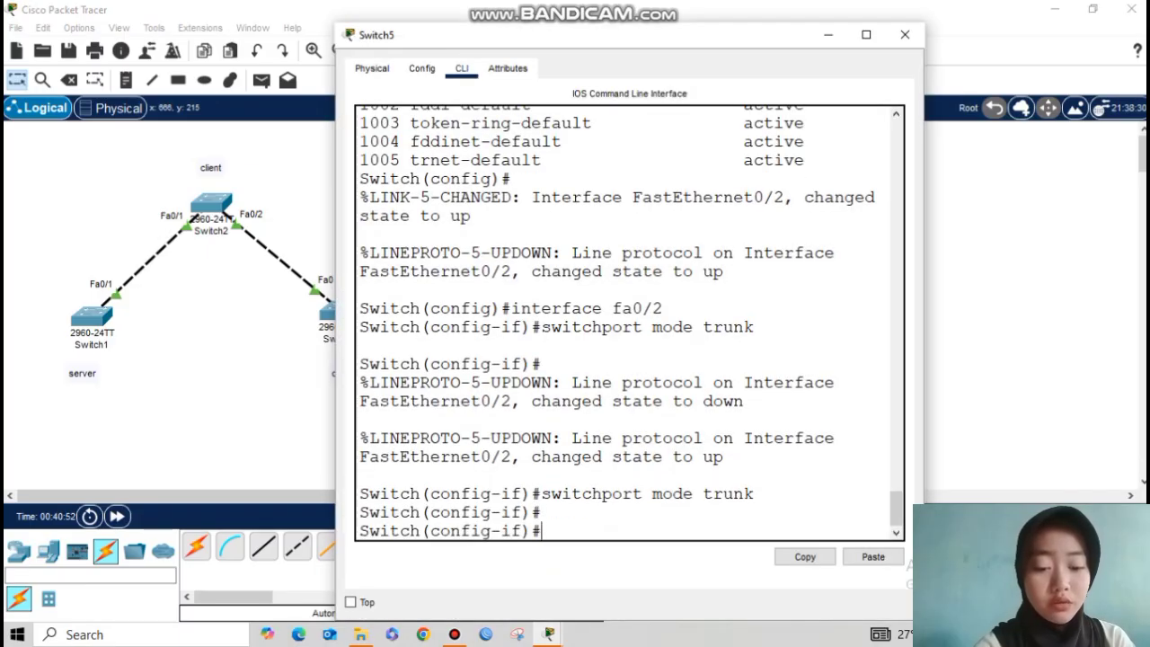
text(exit)
key(Return)
text(do sho w)
key(BackSpace)
key(BackSpace)
text(w vlan brief)
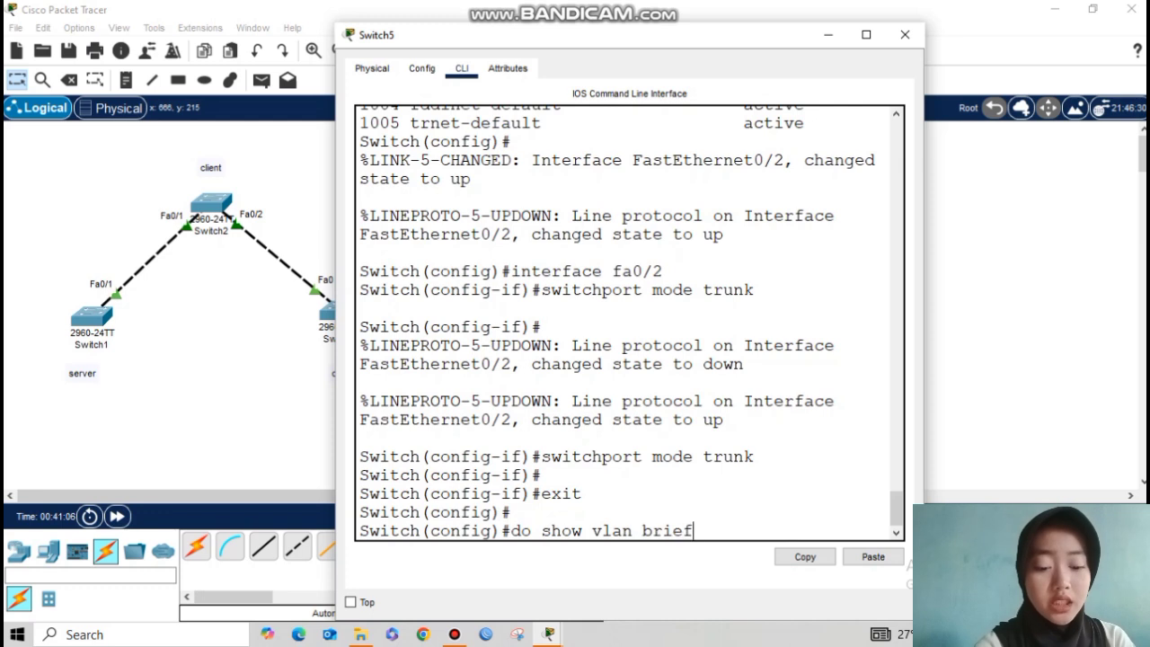
key(Return)
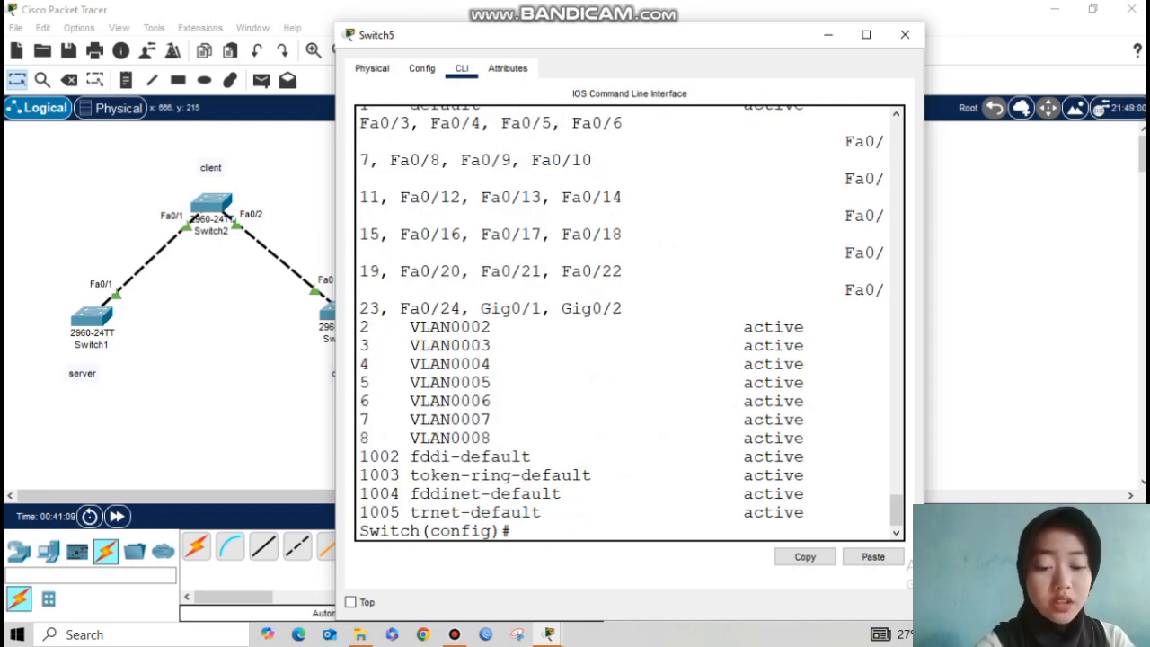
drag(360, 327, 512, 437)
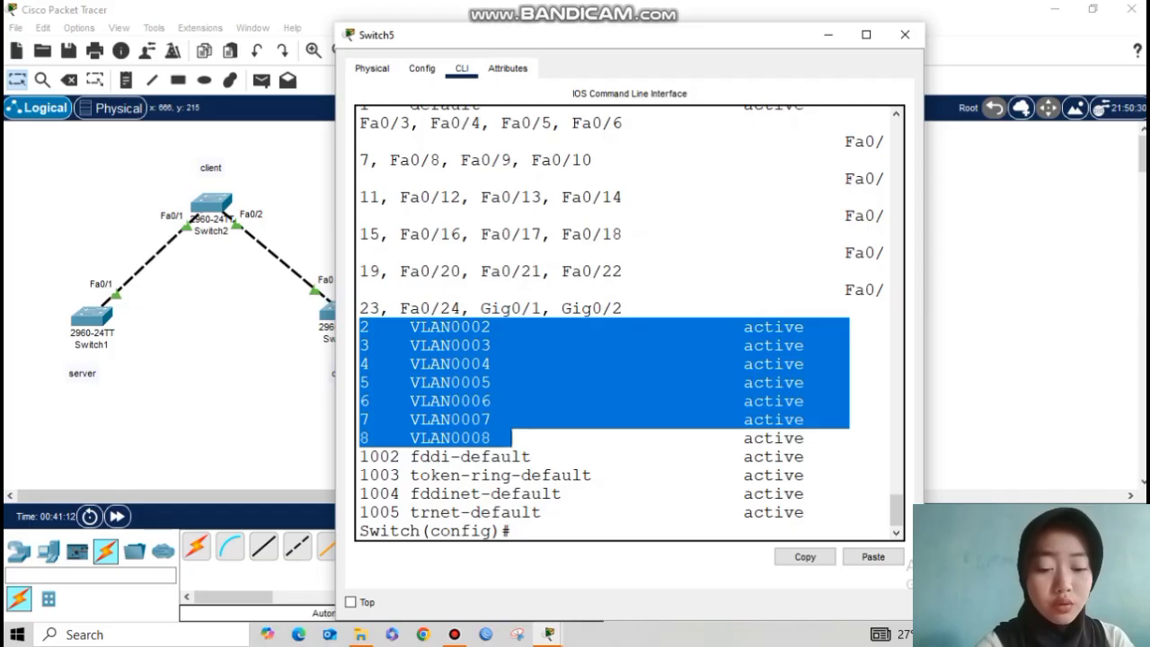
click(510, 438)
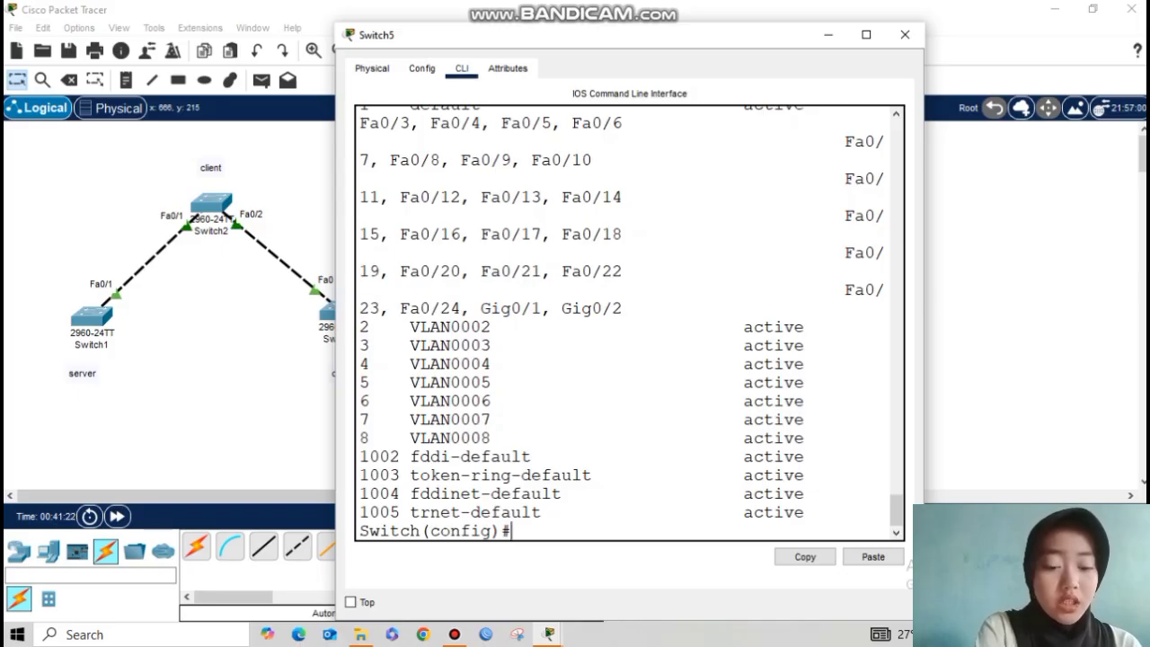
click(828, 34)
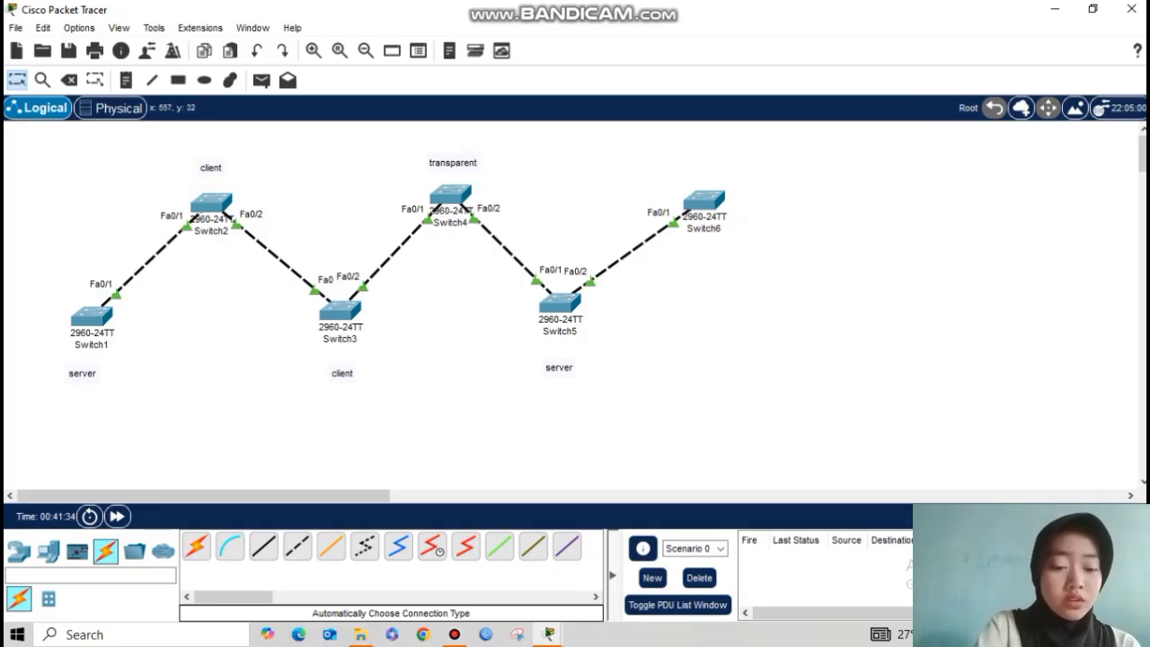
Step: Delete the Switch5–Switch6 cable using the Delete tool, then return to Select
drag(654, 145, 772, 281)
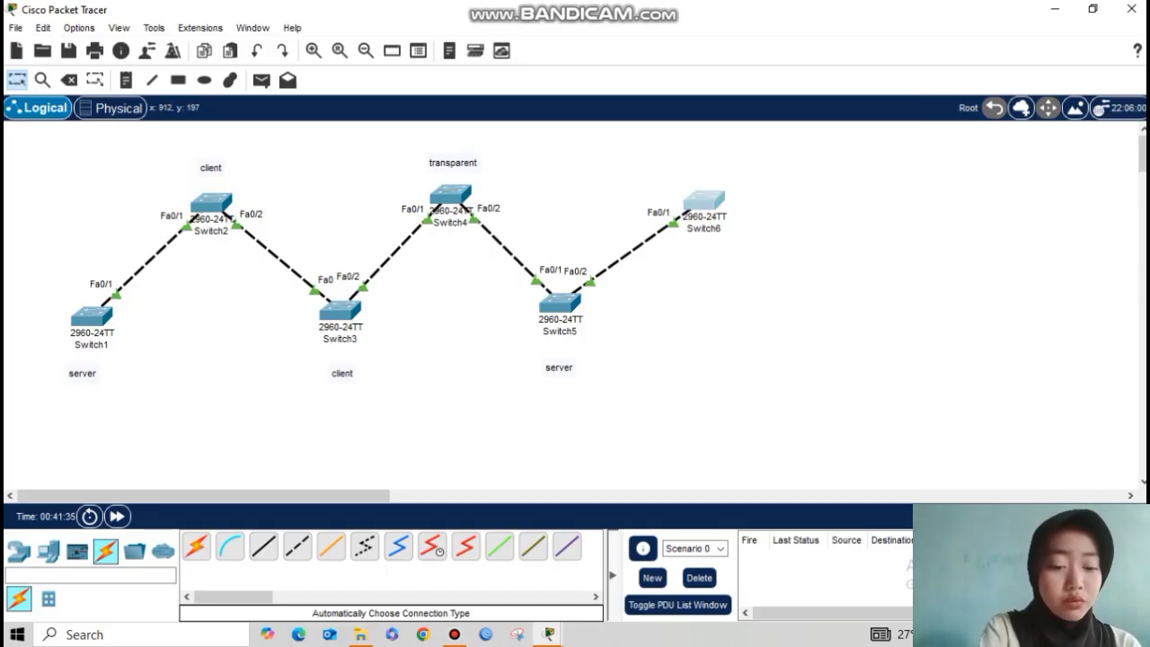
click(698, 336)
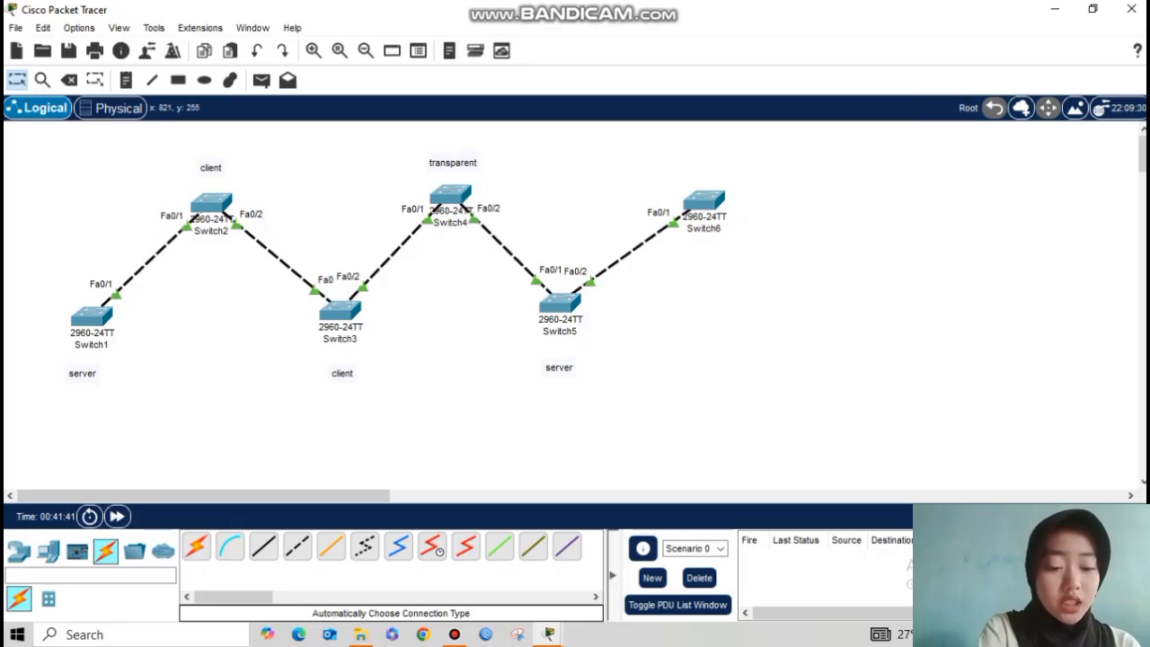
click(69, 80)
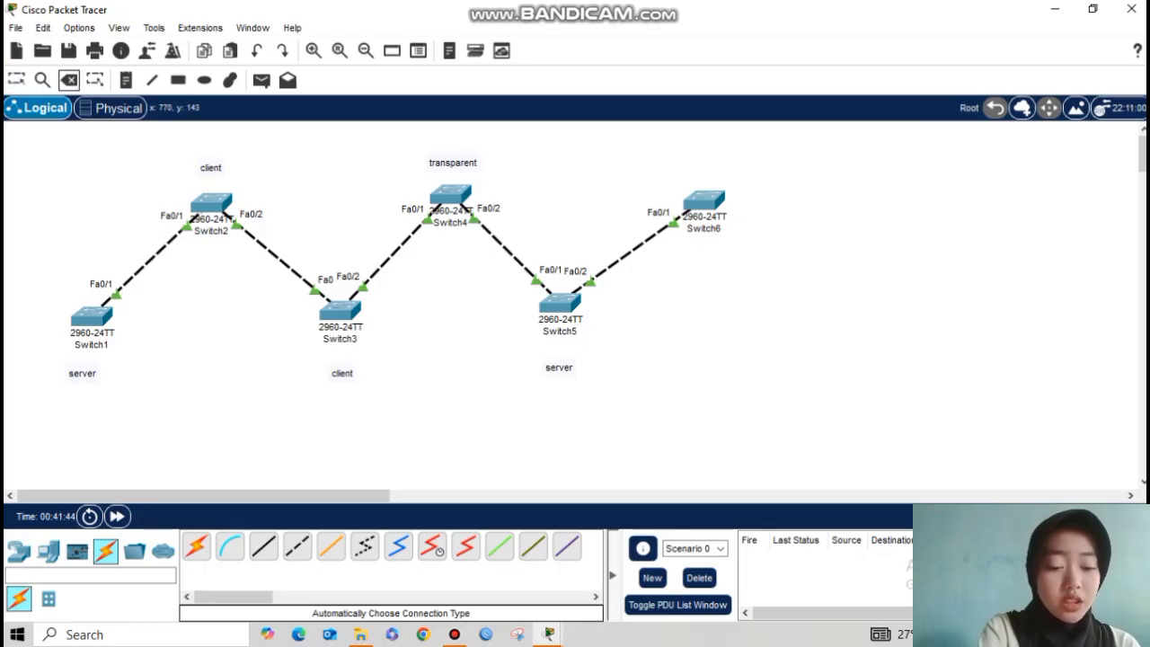
click(647, 241)
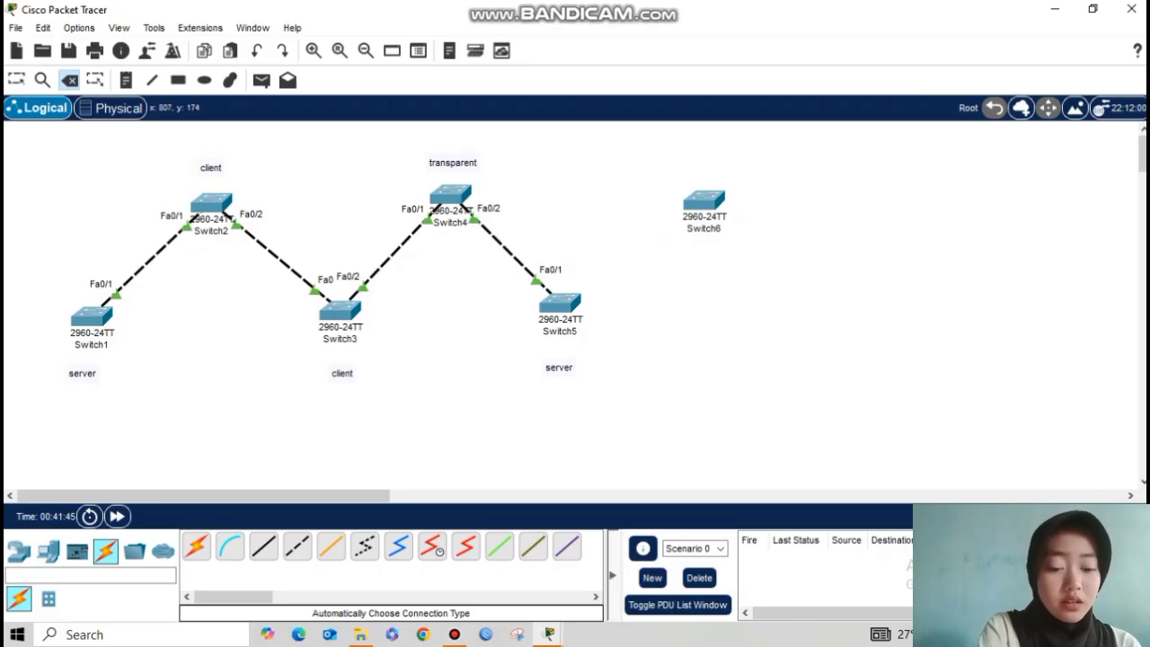
key(Escape)
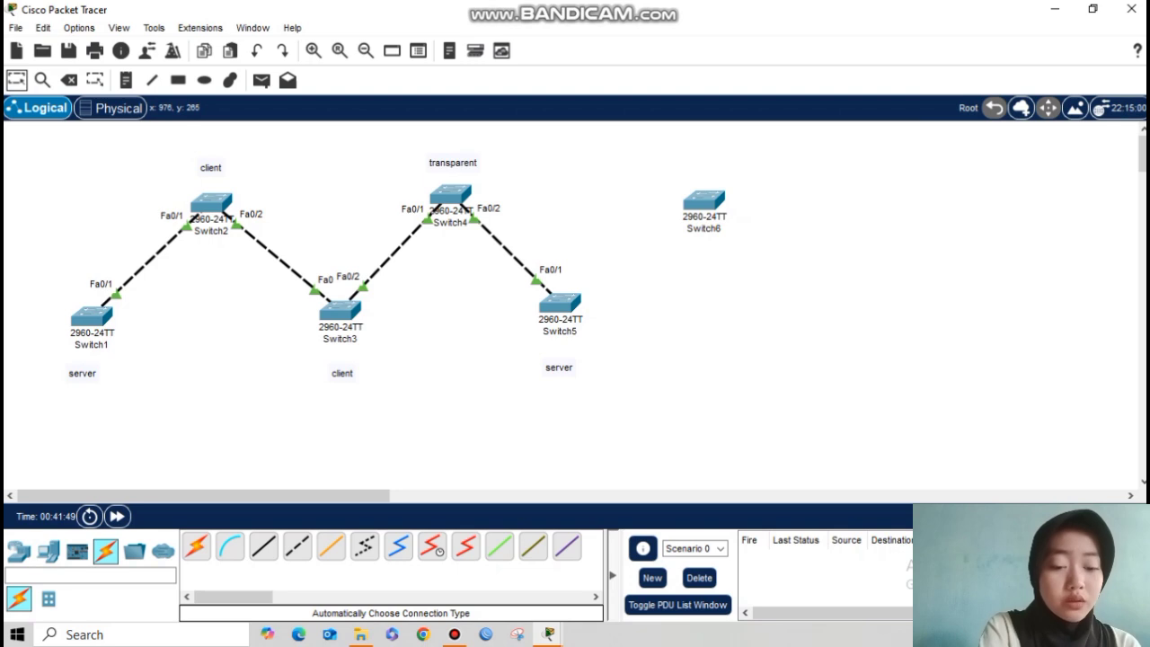
Step: Open Switch5's CLI and check that VLANs 2–8 are listed
click(553, 304)
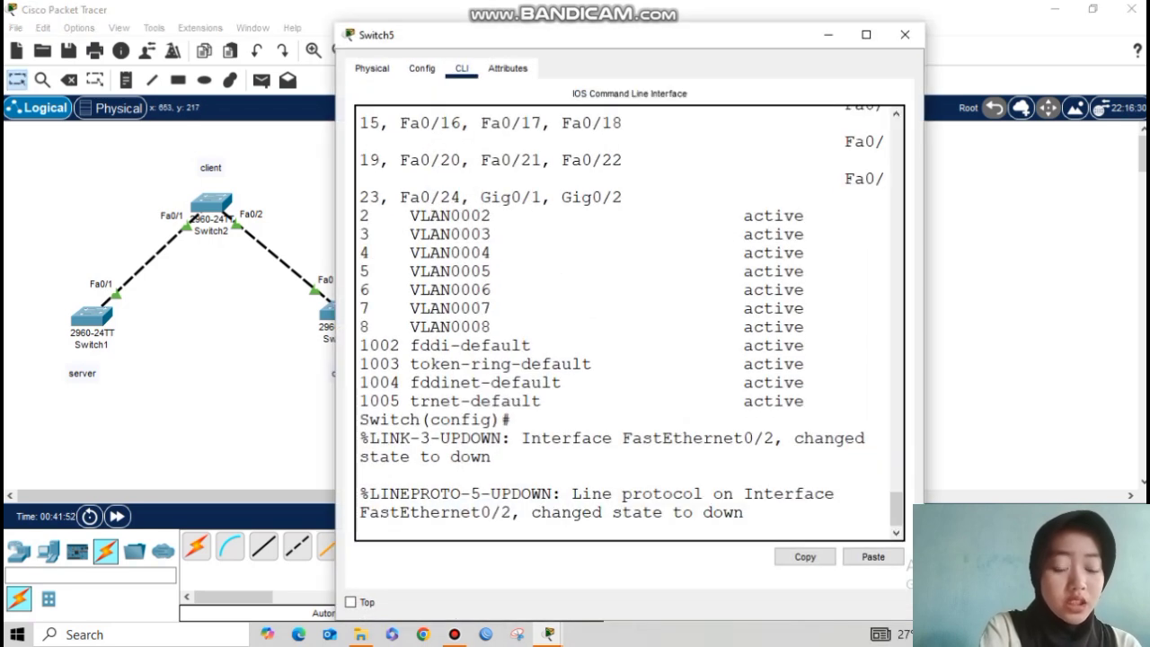
key(Return)
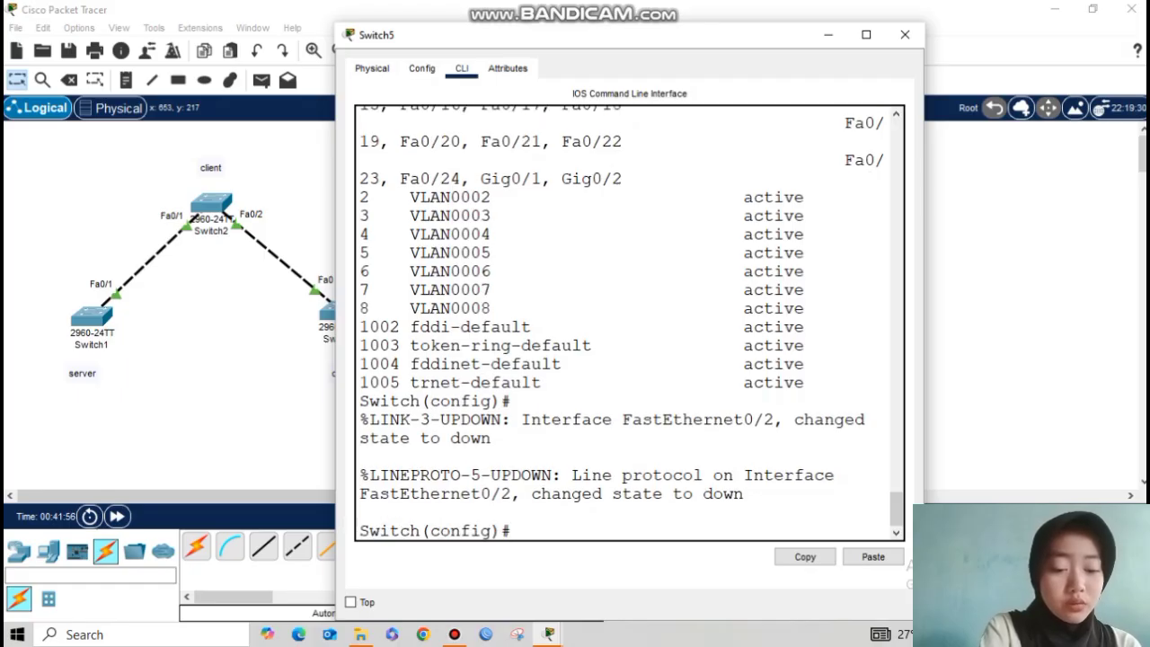
text(do show vlan brief)
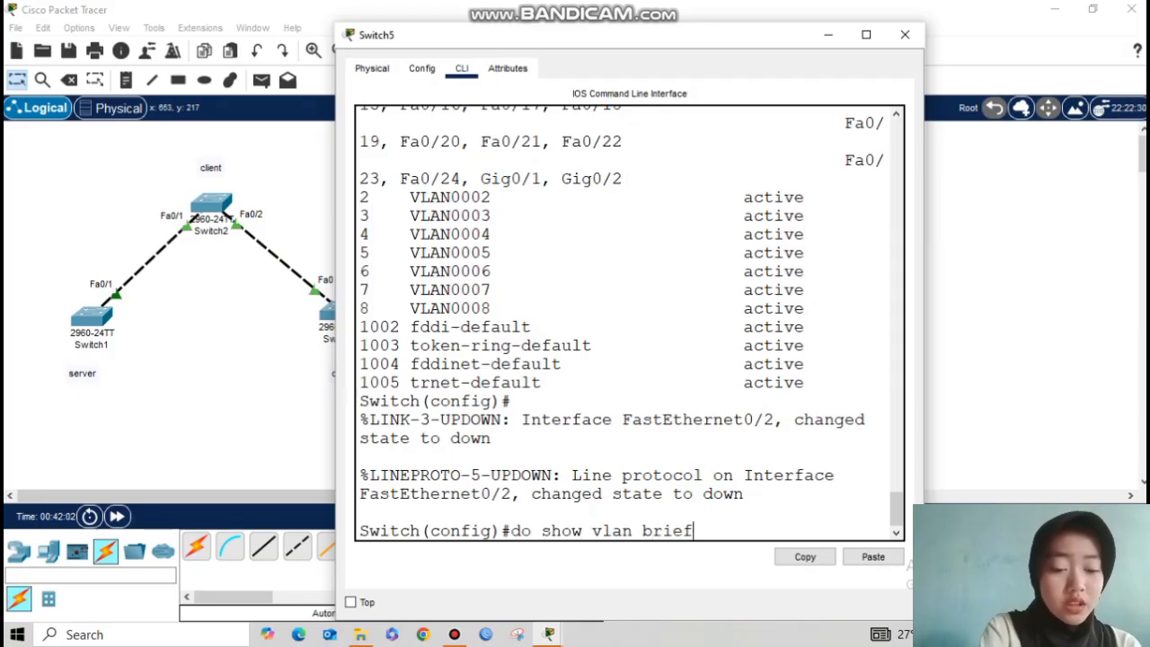
key(Return)
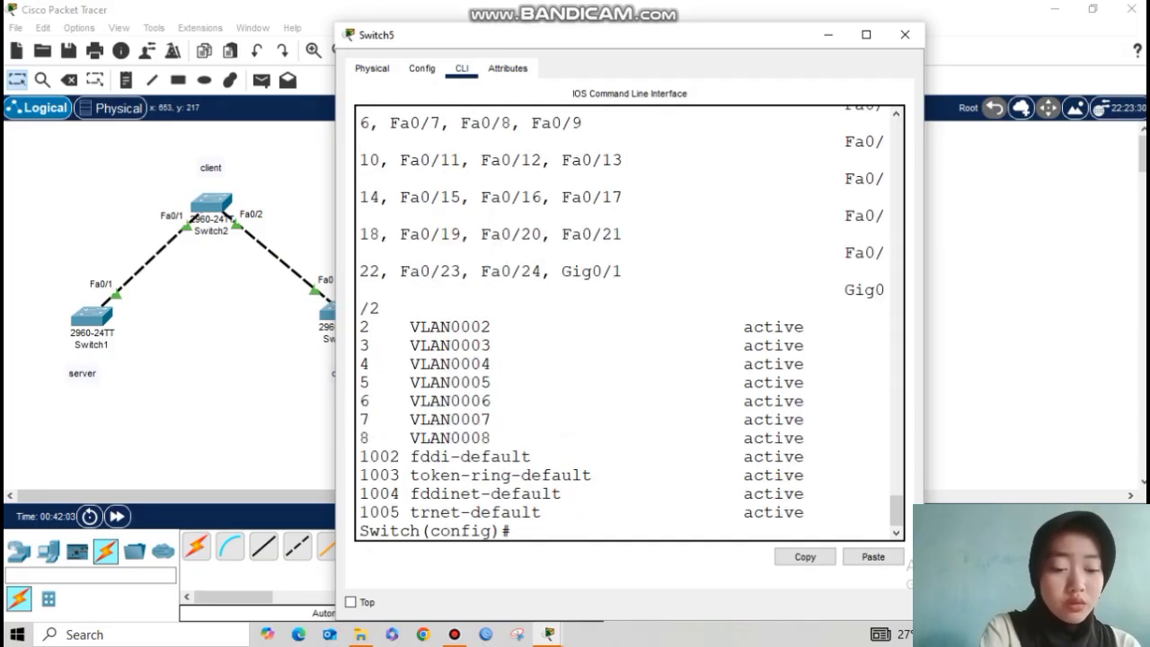
drag(368, 326, 511, 438)
click(550, 438)
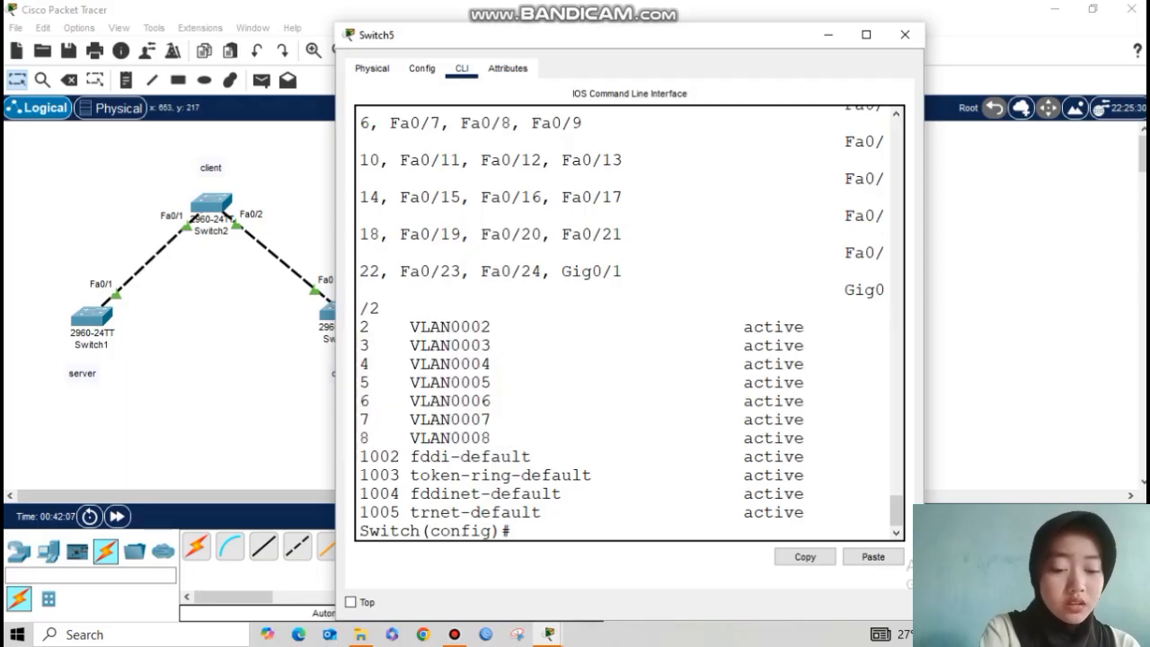
Step: Remove VLANs 2 and 3 from Switch5 with no vlan
text(no vlan 2)
key(Return)
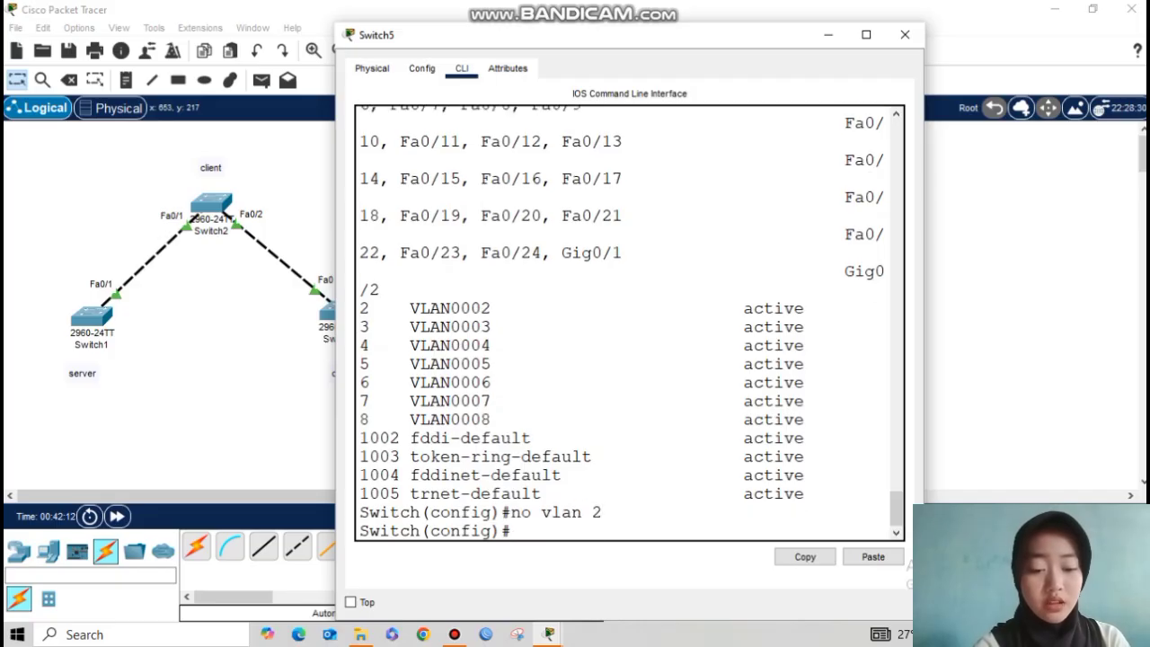
key(Up)
key(BackSpace)
text(2)
key(BackSpace)
text(3)
key(Return)
Step: Remove VLANs 4 and 5 from Switch5 the same way
key(Up)
key(BackSpace)
text(4)
key(Return)
key(Up)
key(BackSpace)
text(5)
key(Return)
key(Up)
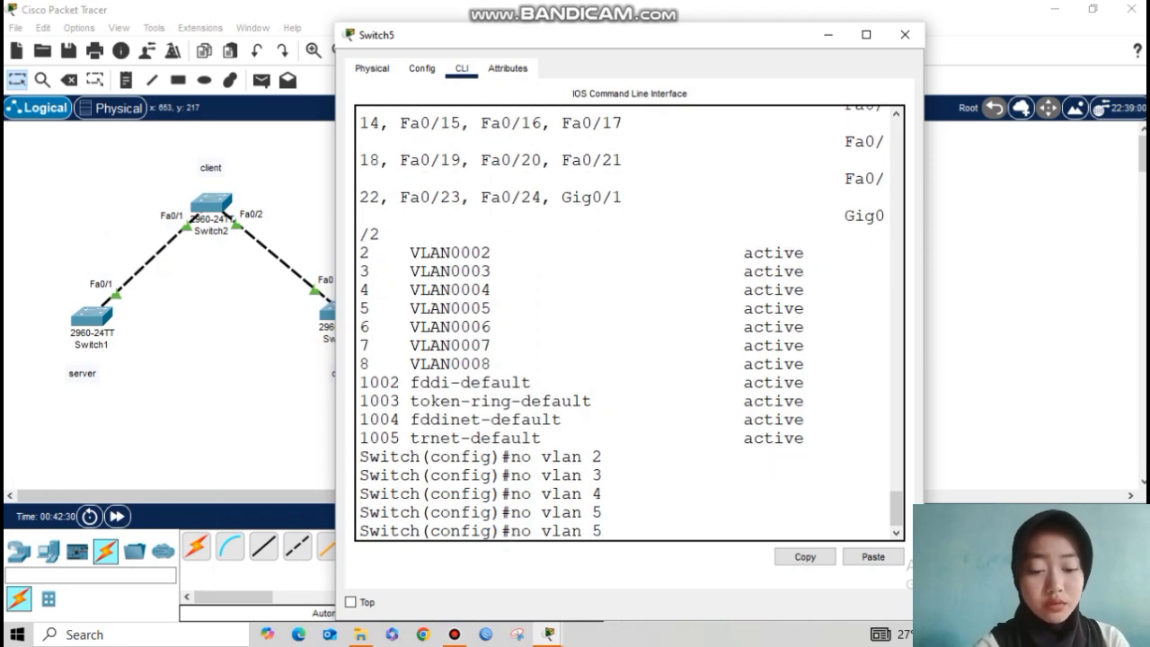
key(BackSpace)
key(BackSpace)
key(BackSpace)
key(BackSpace)
key(BackSpace)
key(BackSpace)
key(BackSpace)
key(BackSpace)
key(BackSpace)
key(Return)
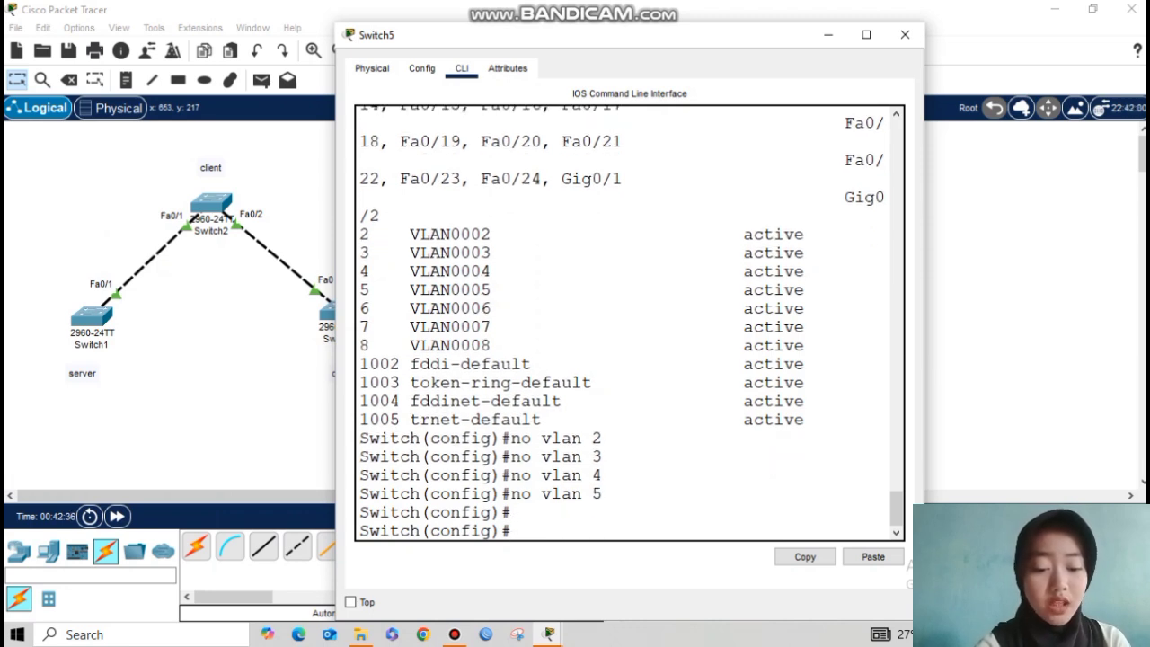
Step: Confirm only VLANs 6–8 remain with do show vlan brief
text(do show vlan br)
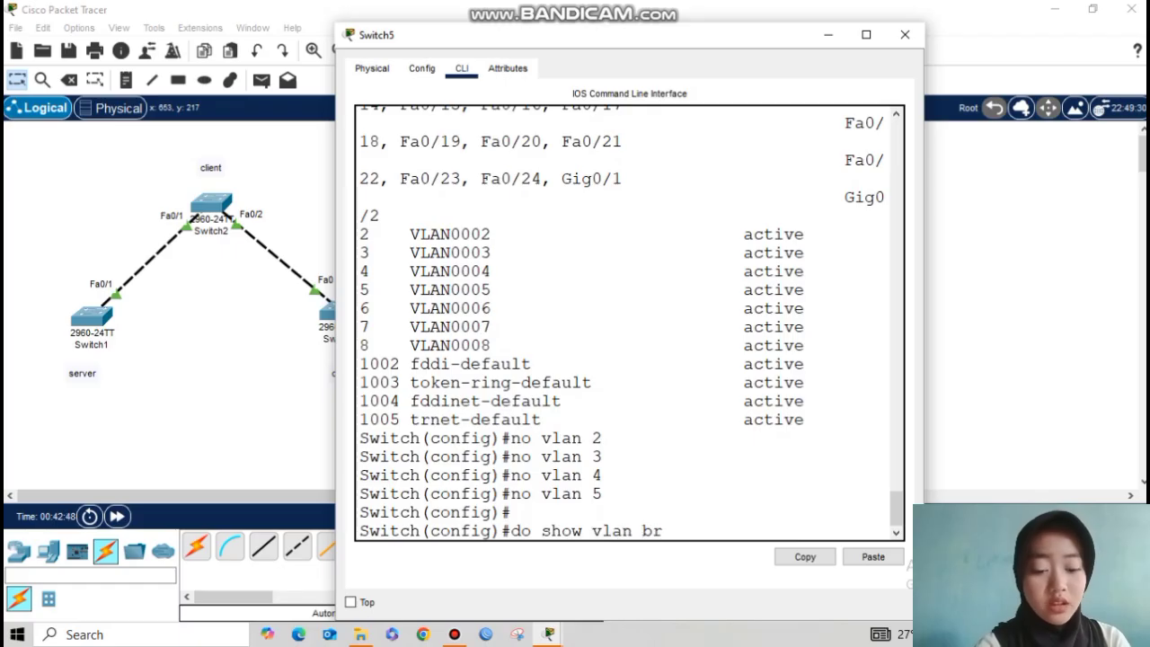
text(ief)
key(Return)
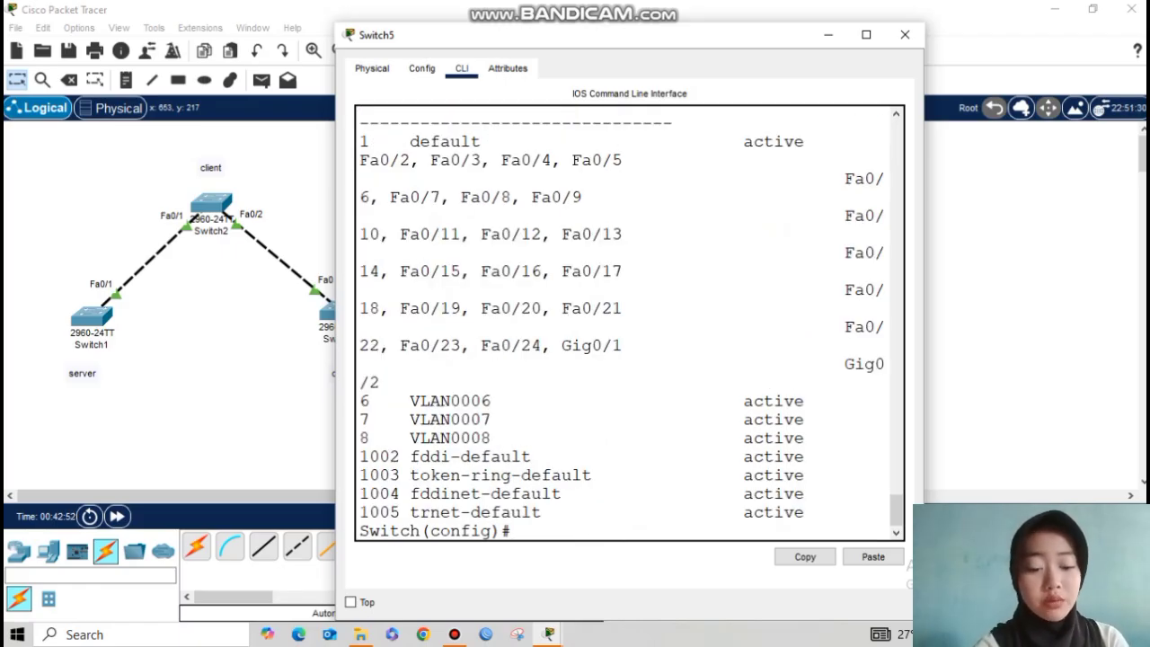
drag(360, 401, 500, 437)
click(513, 531)
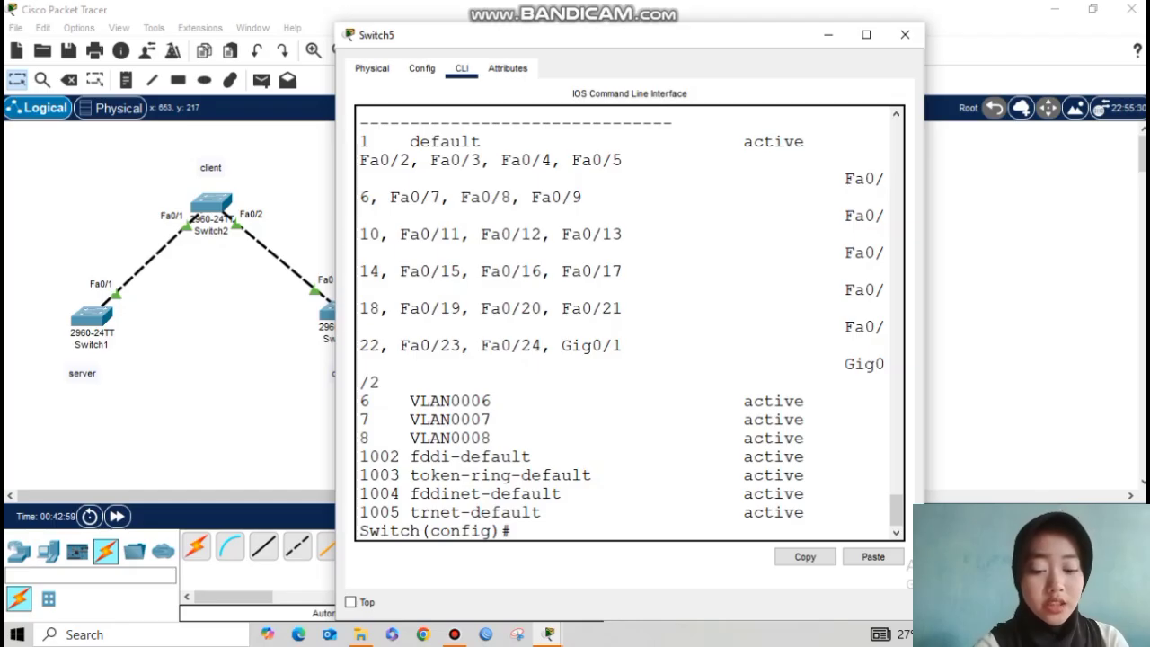
Step: Check Switch5's VTP status shows configuration revision 11
key(Return)
key(Return)
text(do show vtp status)
key(Return)
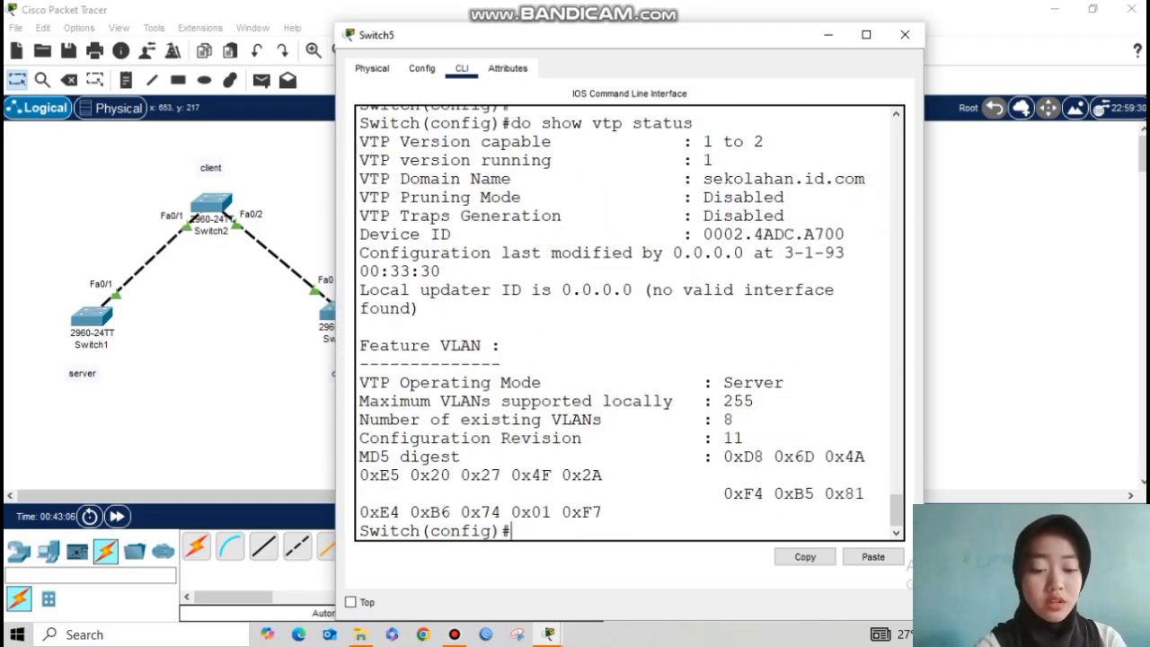
drag(703, 437, 744, 438)
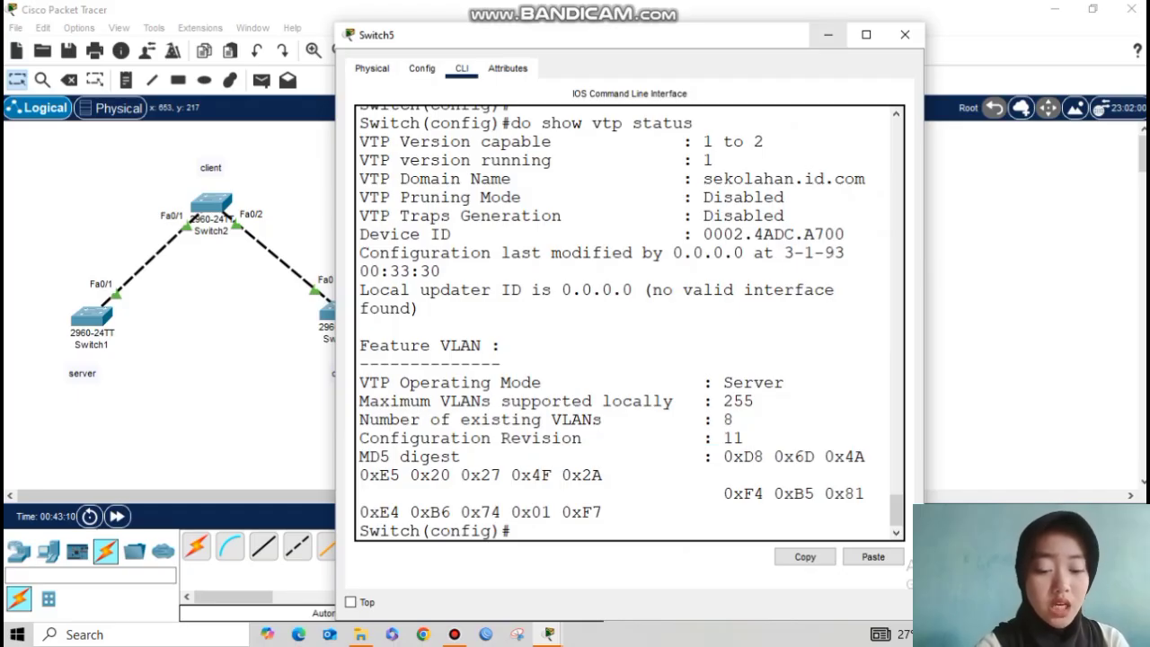
click(905, 34)
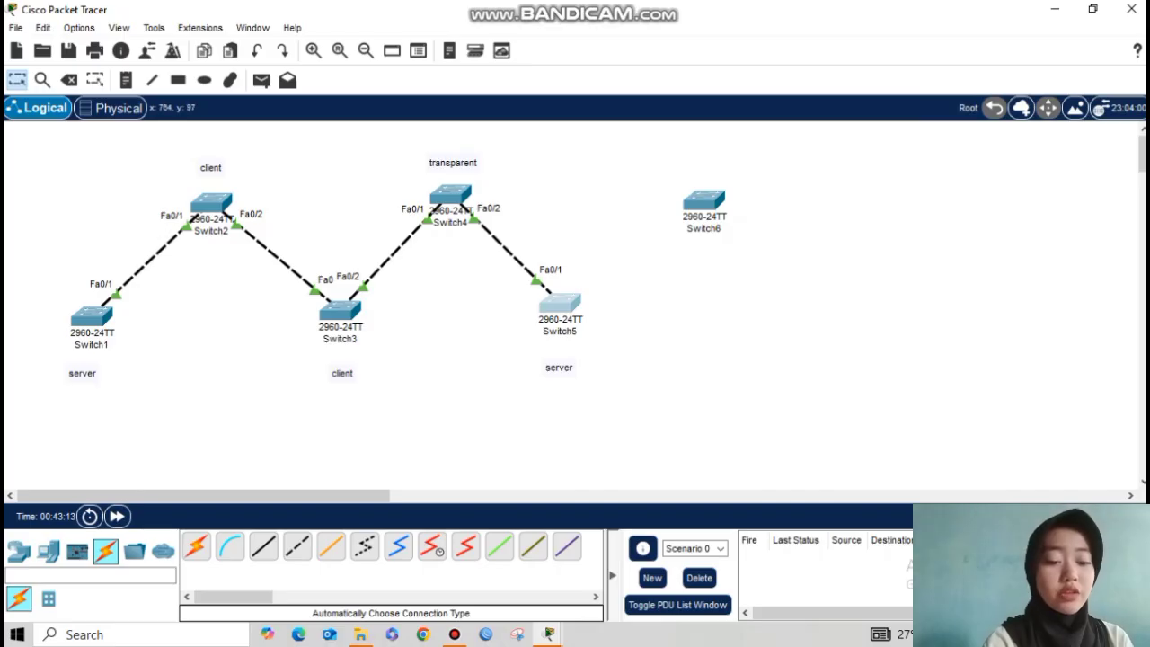
Step: Reopen Switch6's console and exit interface configuration mode
click(703, 200)
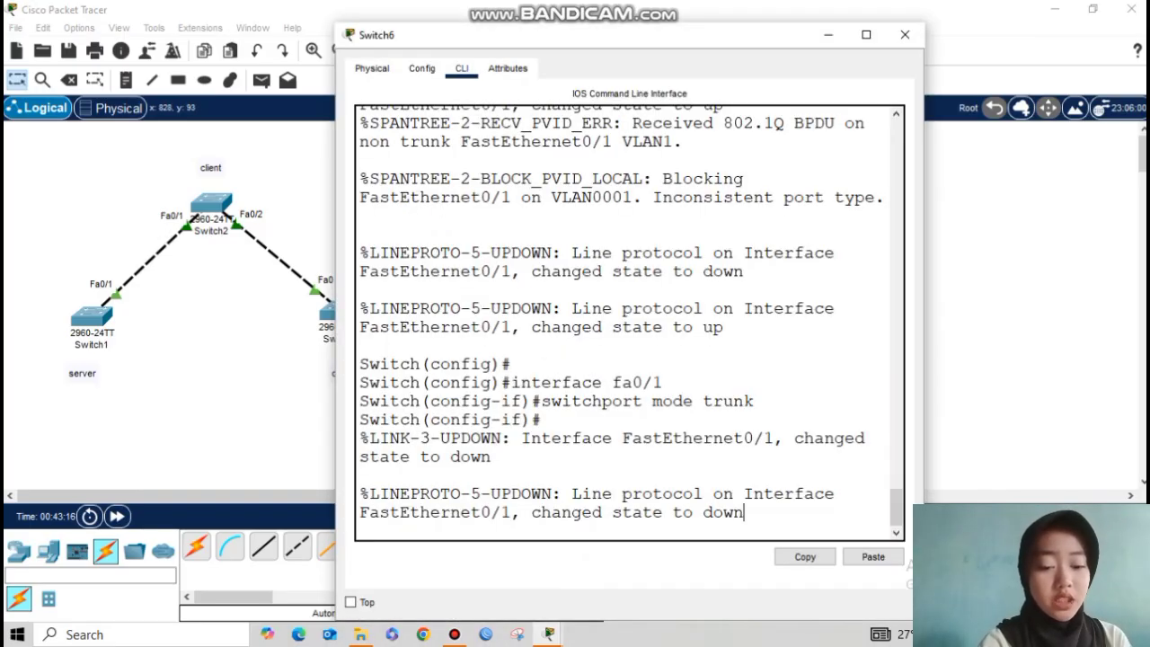
key(Return)
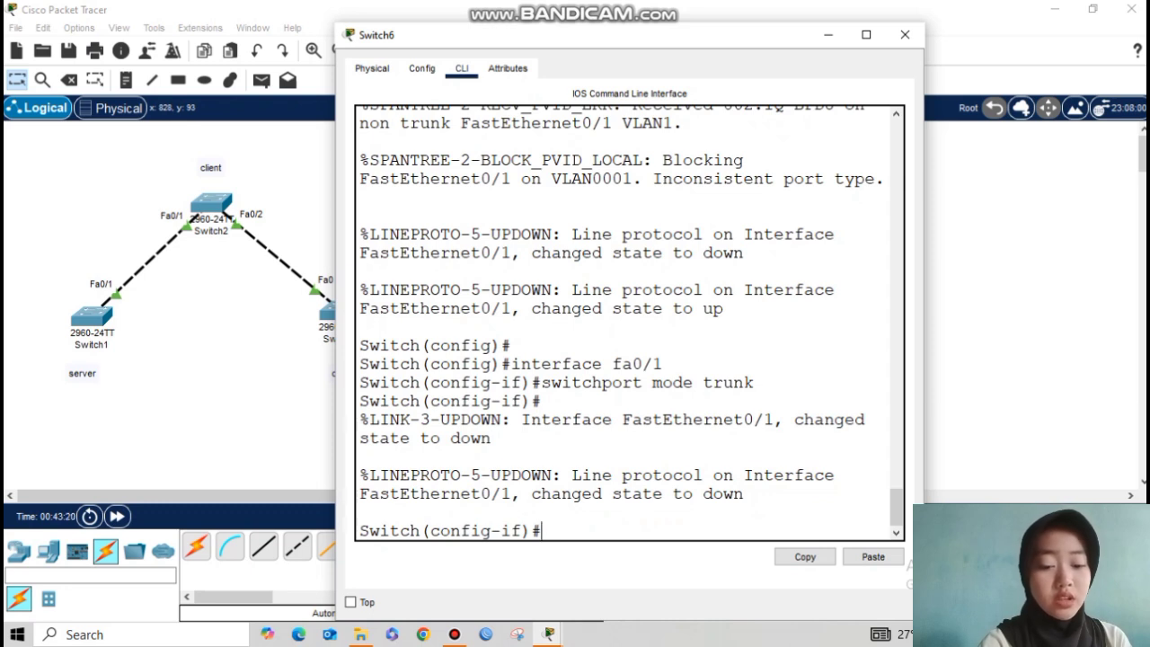
text(ec)
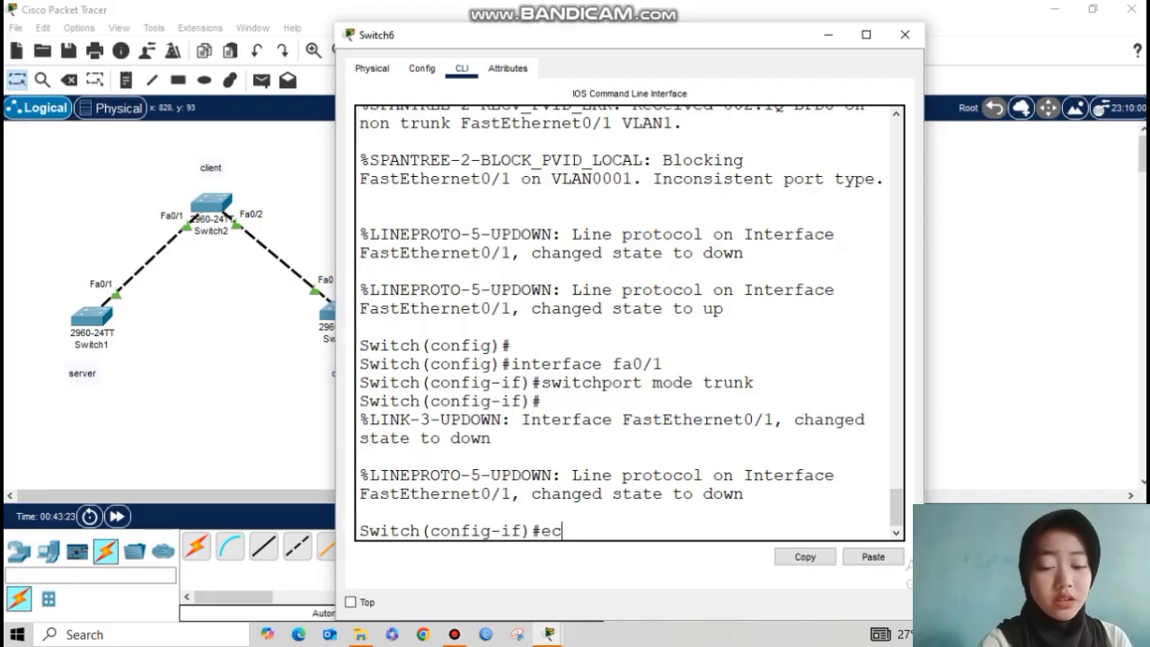
key(BackSpace)
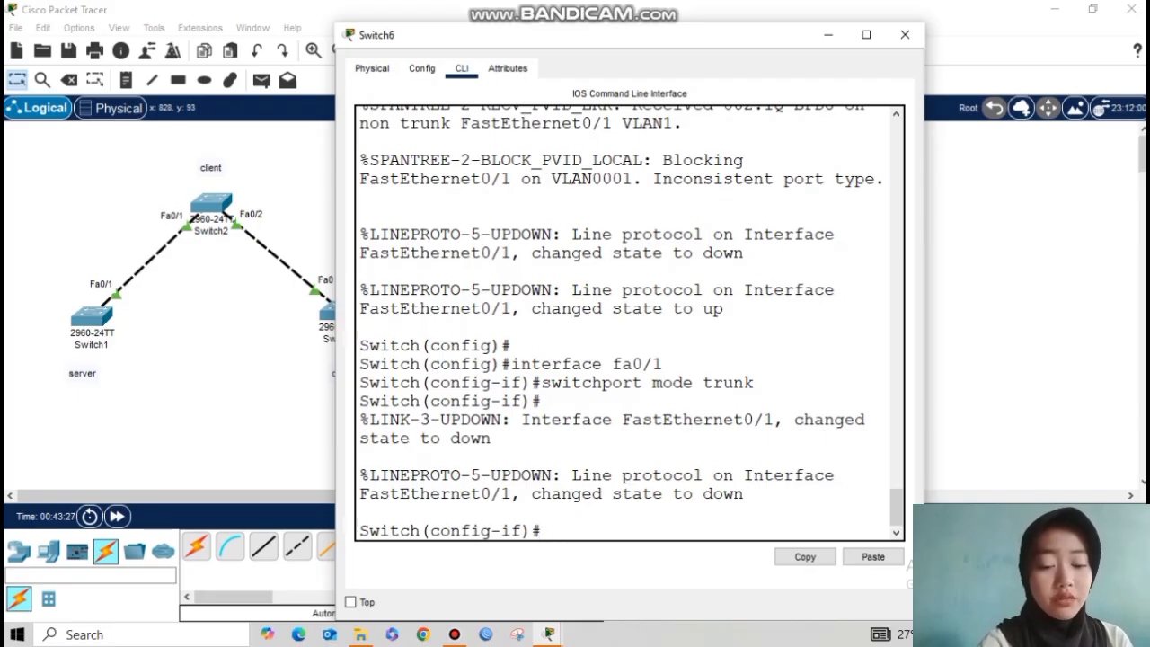
text(exit)
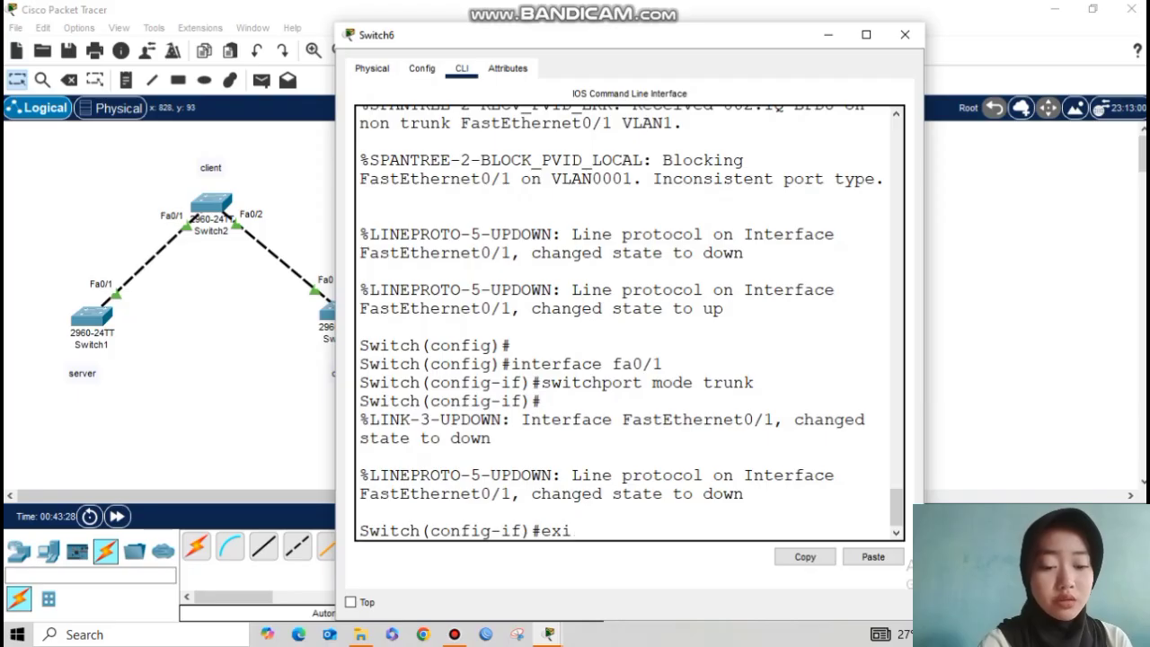
key(Return)
Step: Create VLANs 9, 10, 11, 12, 13 and 14 on Switch6, then leave VLAN configuration
text(vlan 9)
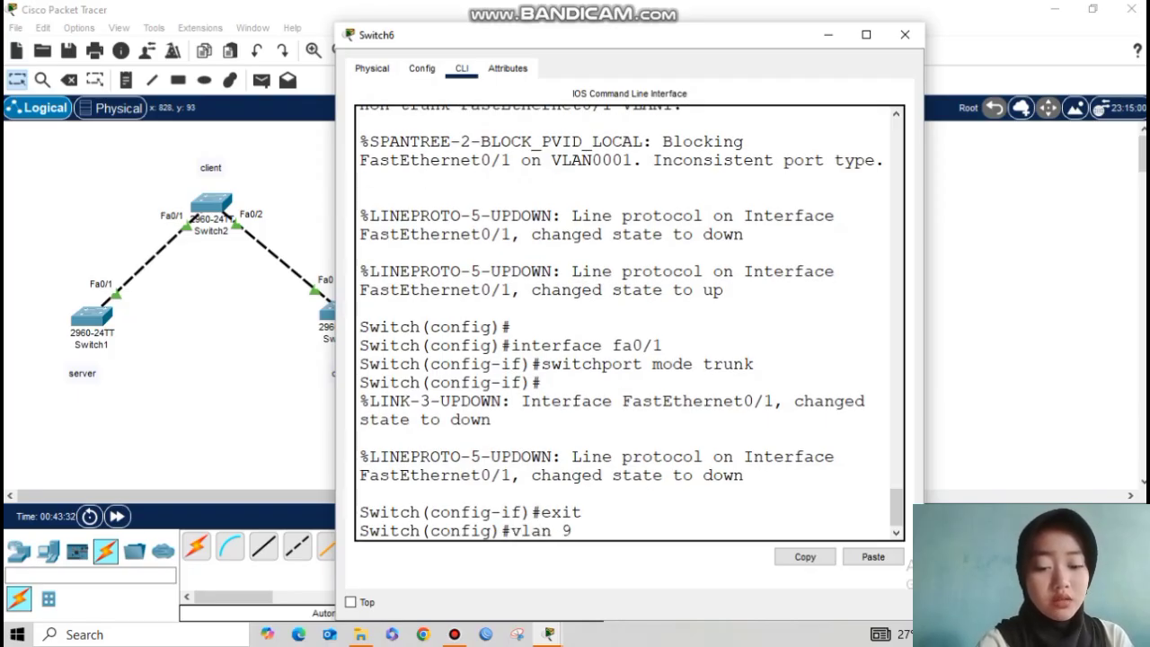
key(Return)
text(vlan 10)
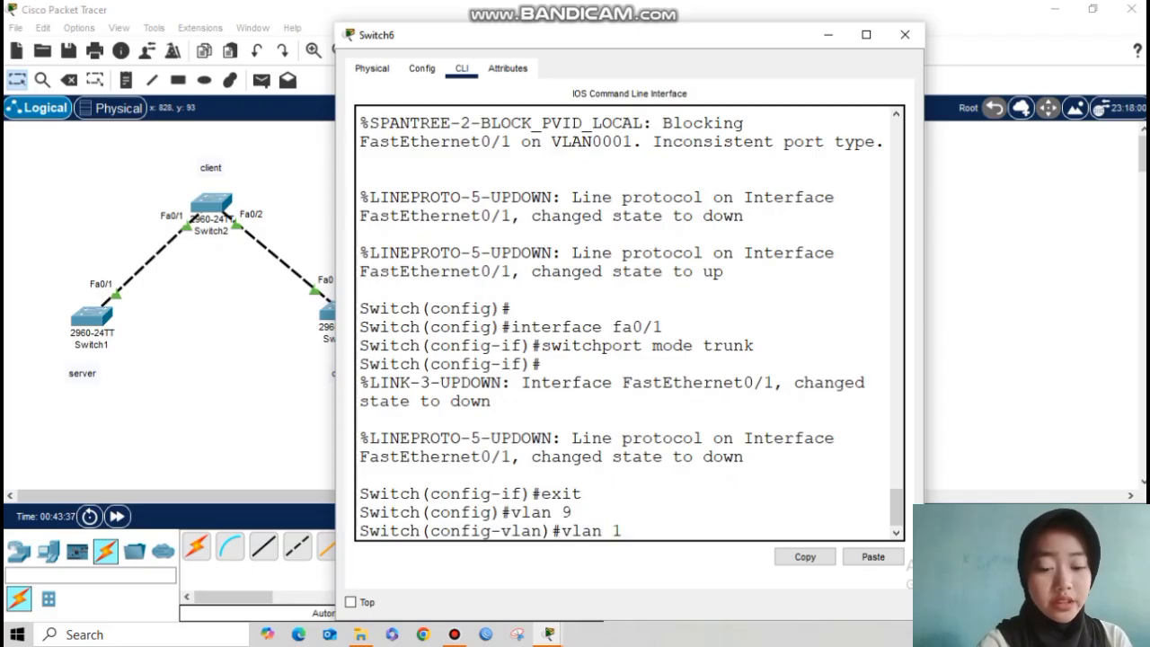
key(Return)
text(vlan 11)
key(Return)
text(vlan 12)
key(Return)
text(vlan 13)
key(Return)
text(vlan 14)
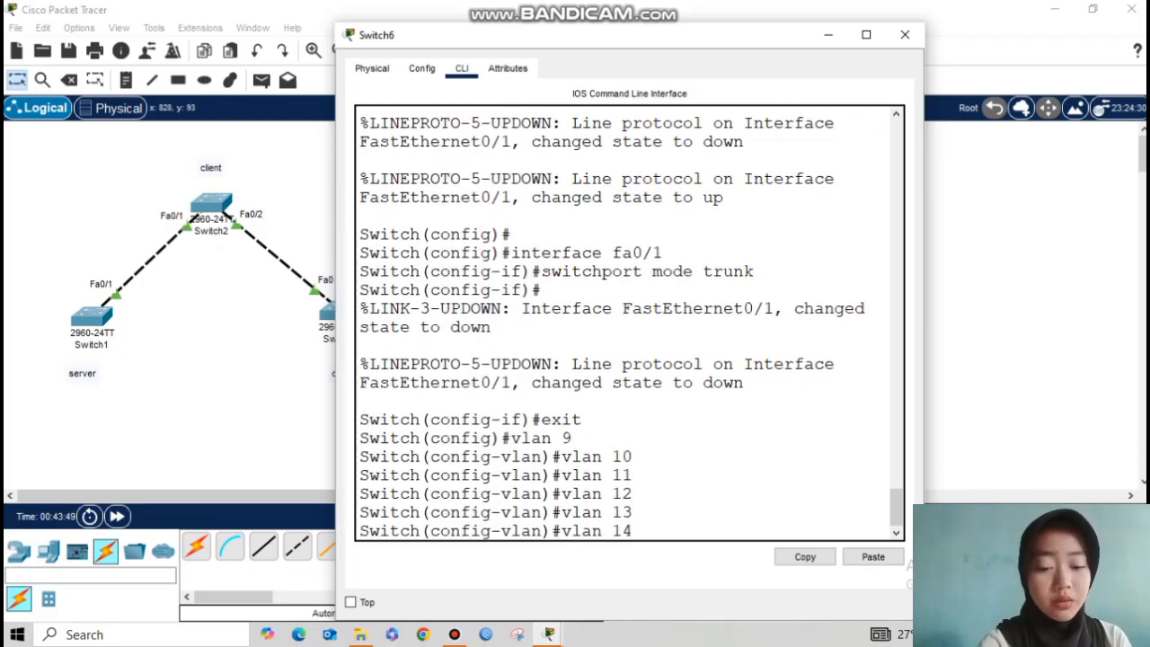
key(Return)
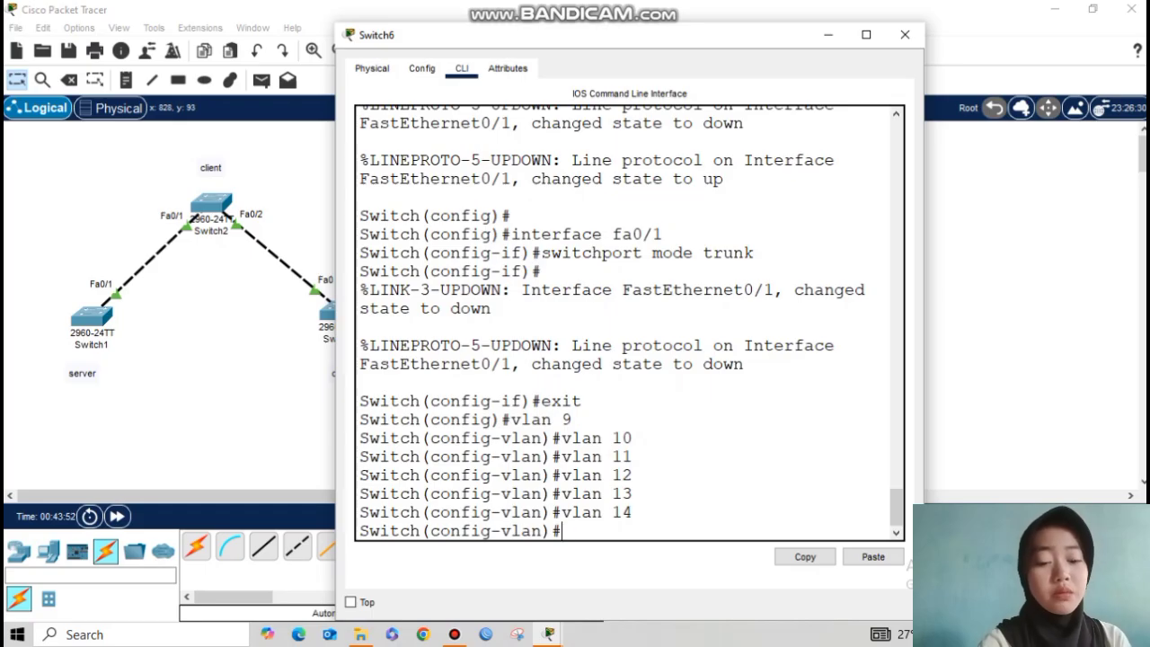
text(exit)
key(Return)
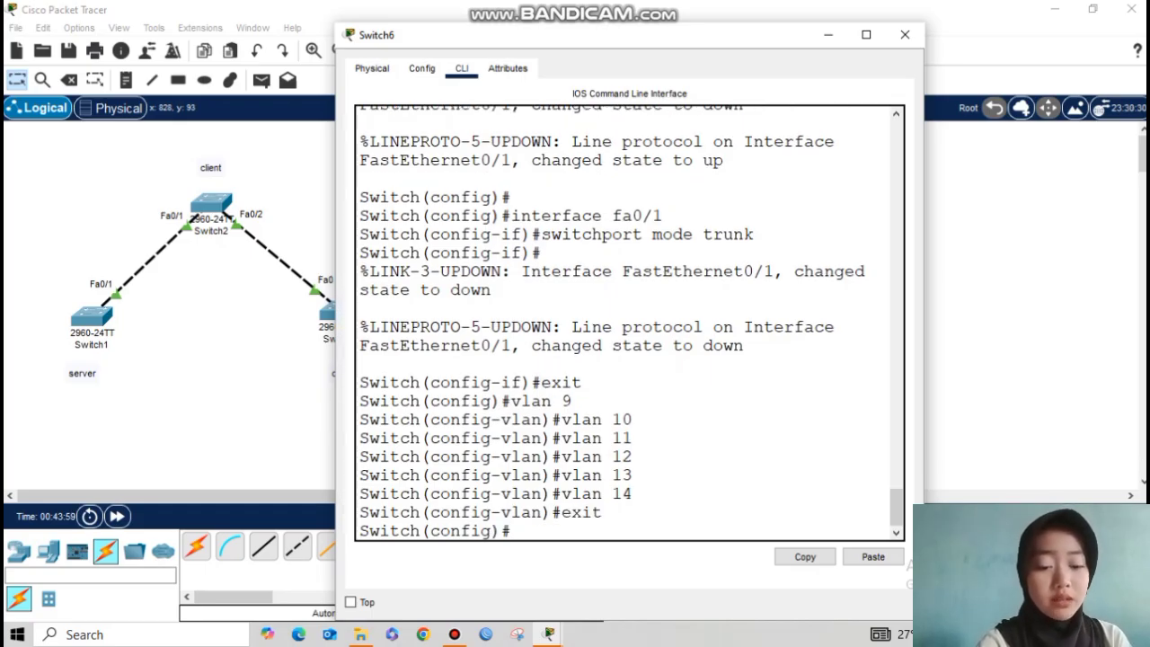
Step: Check Switch6's VTP status, confirming server mode at configuration revision 13
text(do show)
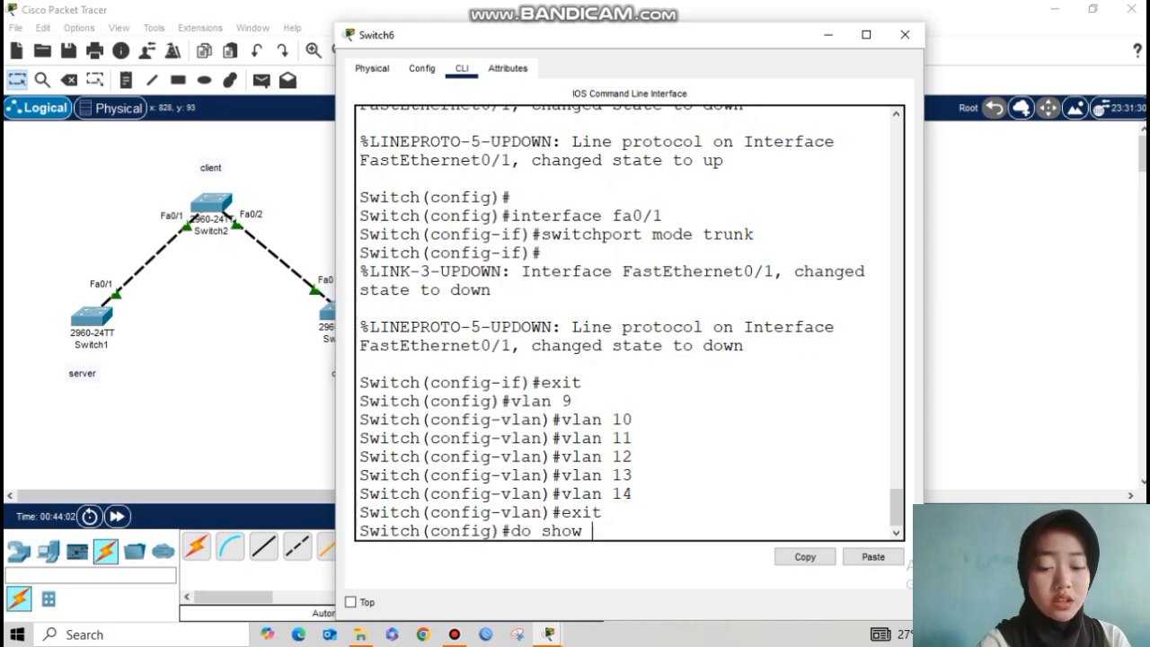
text( vtp status)
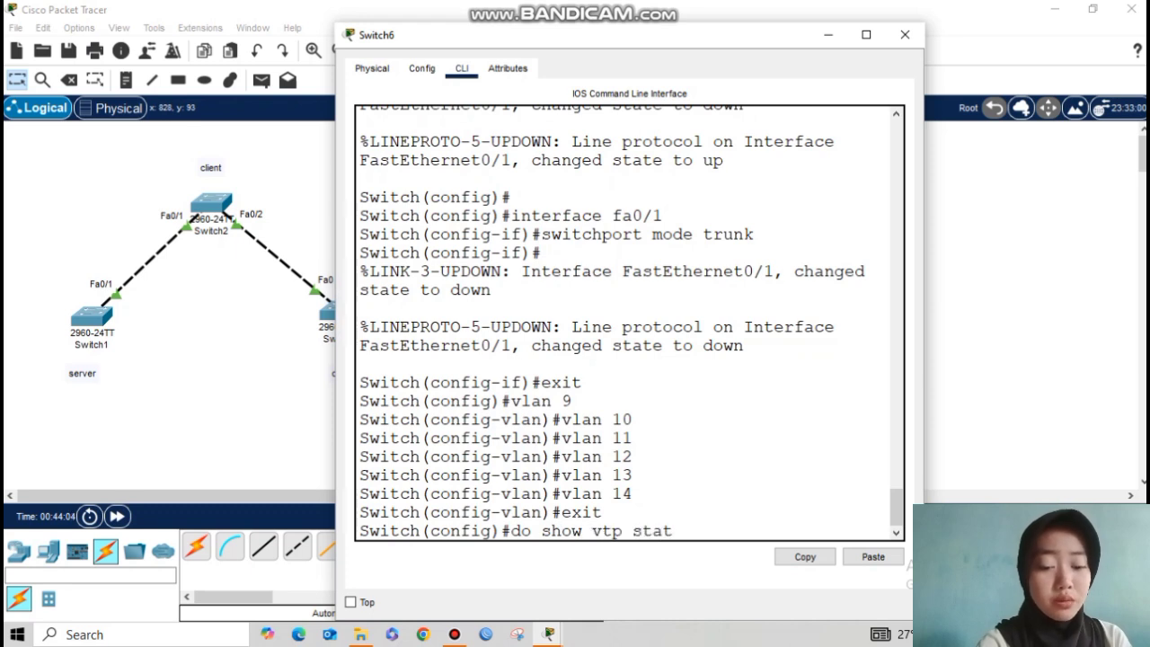
key(Return)
double_click(733, 438)
click(755, 401)
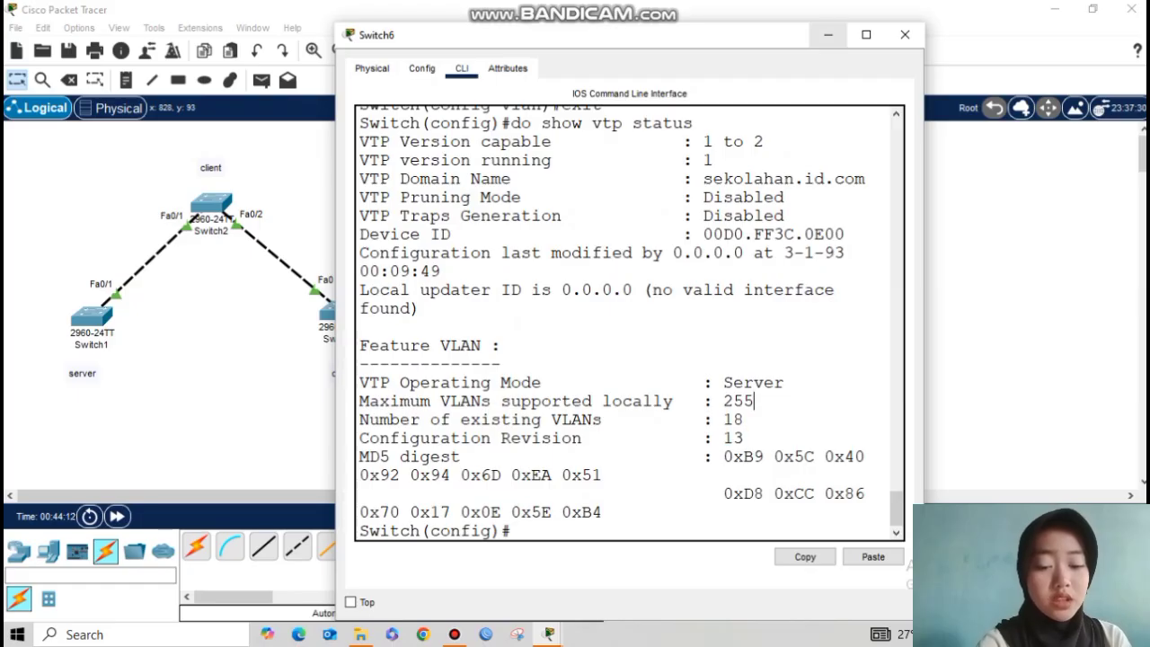
click(828, 34)
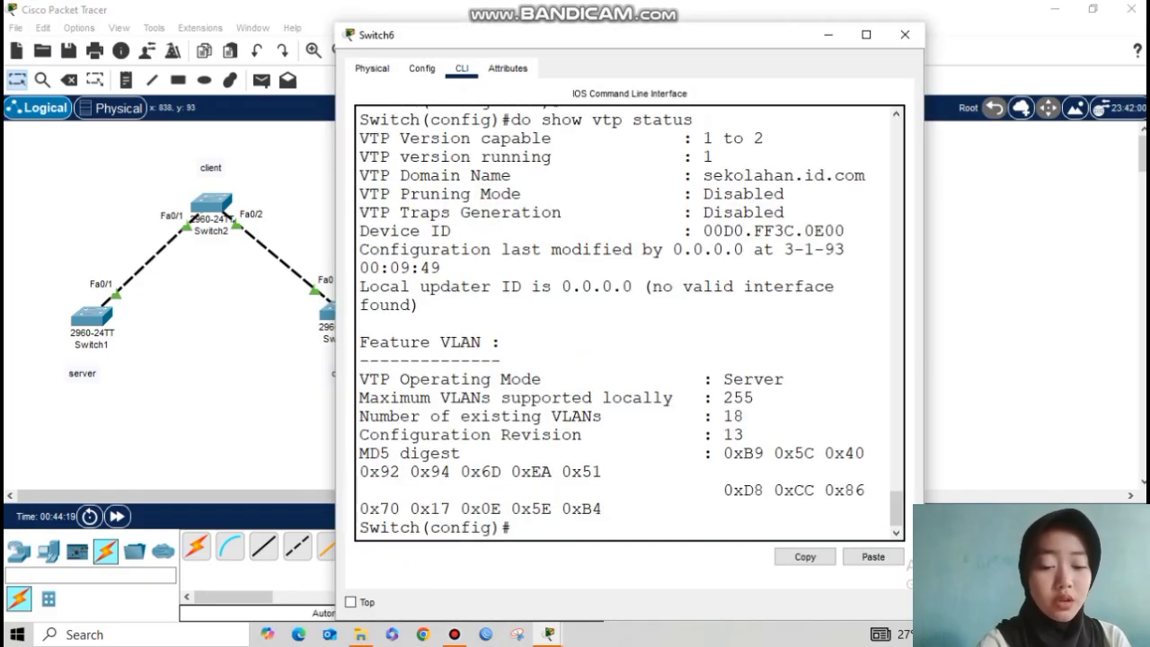
Step: List Switch6's VLANs with show vlan brief, confirming VLANs 2 through 14 are active
text(do show vlan brief)
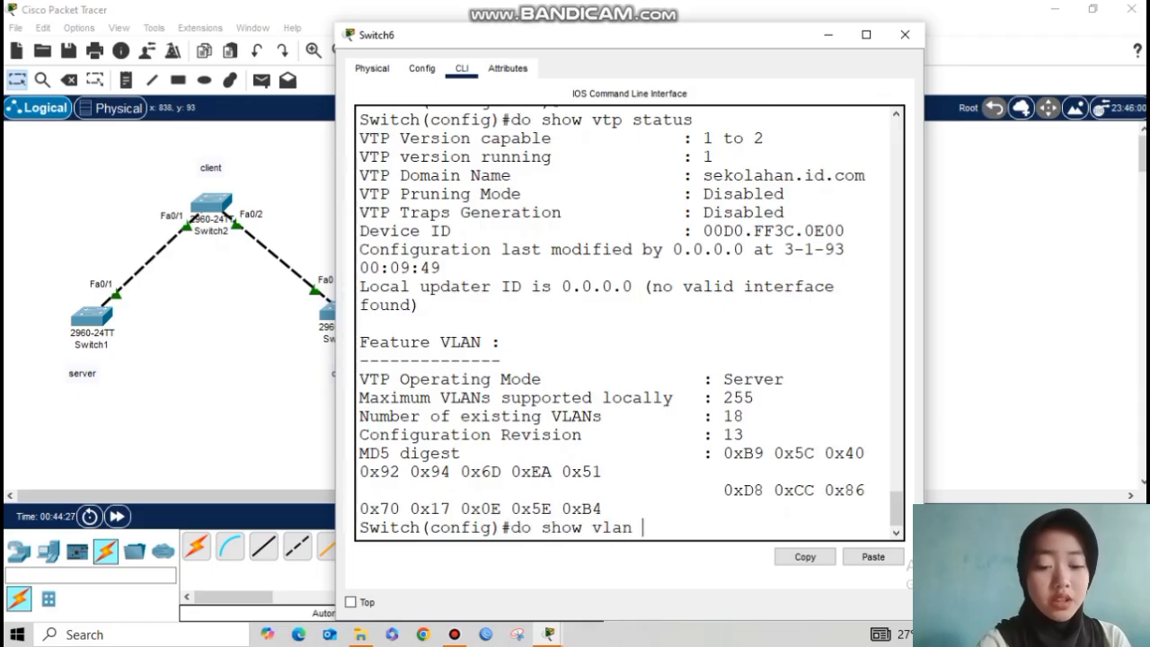
key(Return)
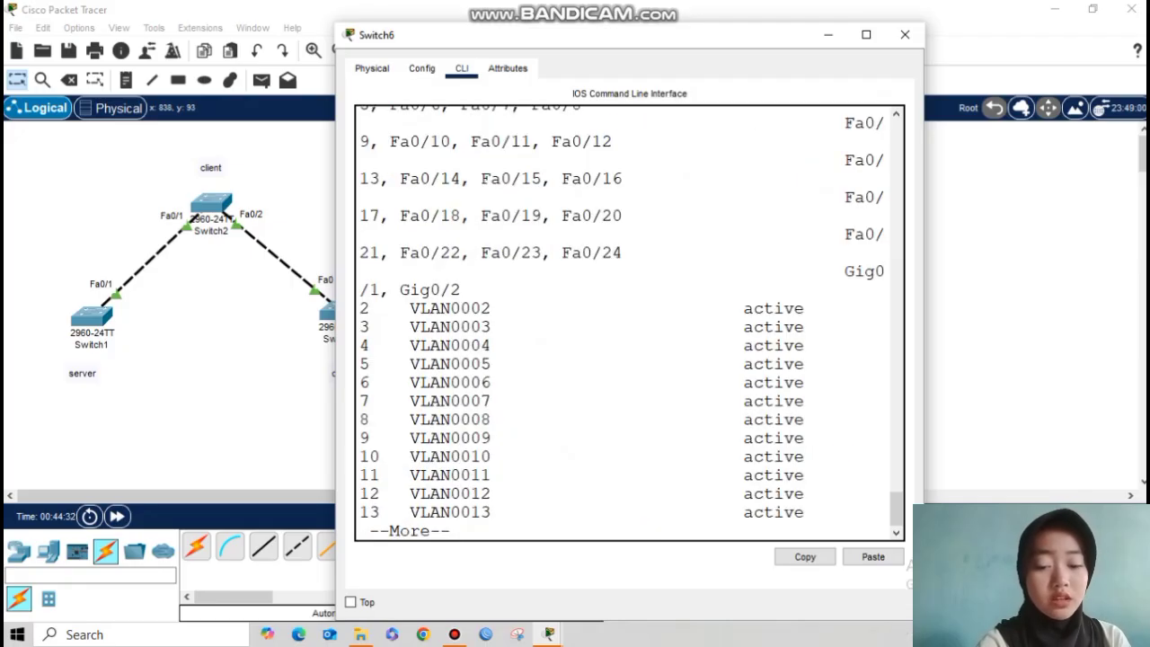
drag(359, 302, 462, 531)
click(531, 493)
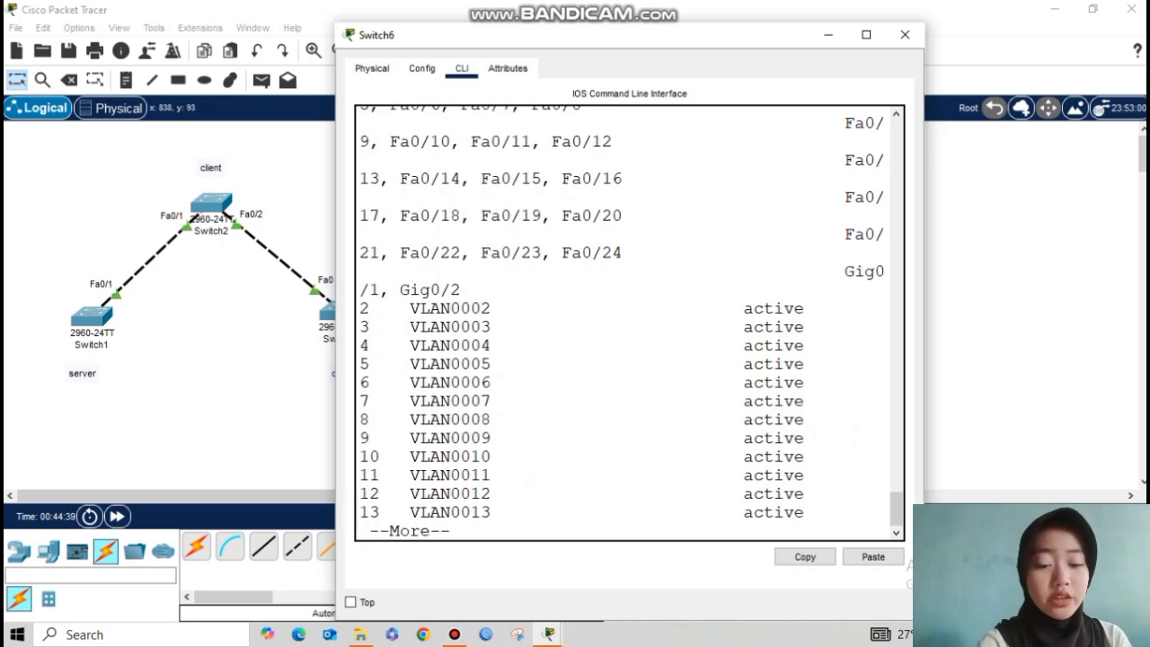
drag(924, 269, 1006, 269)
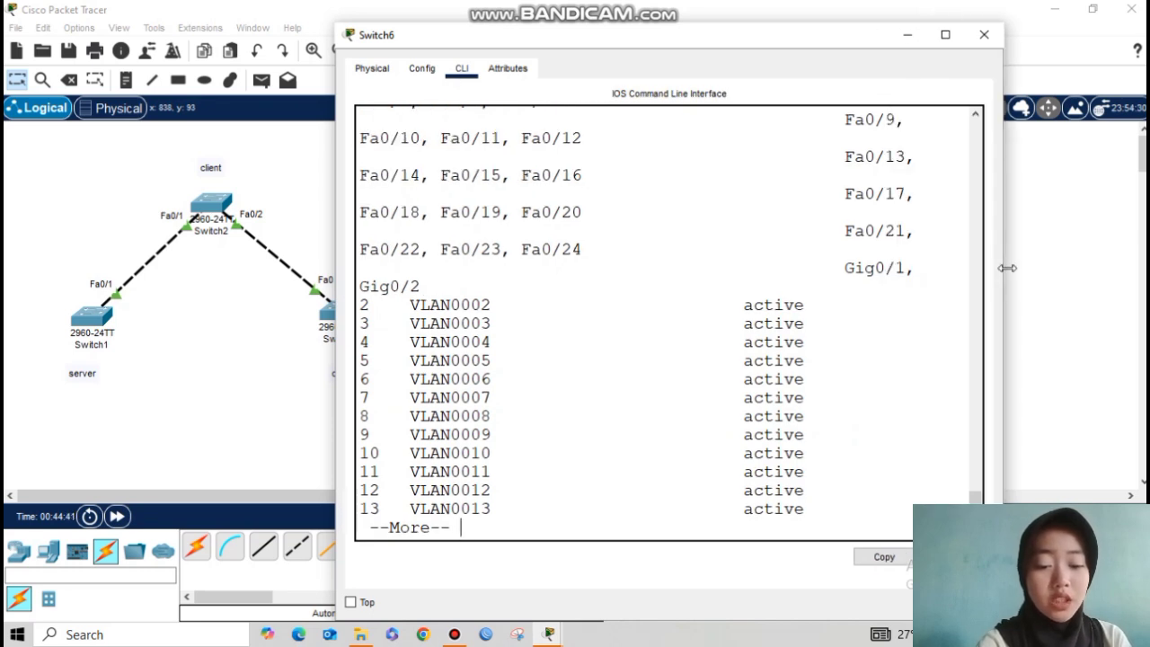
key(Return)
key(Return)
key(Return)
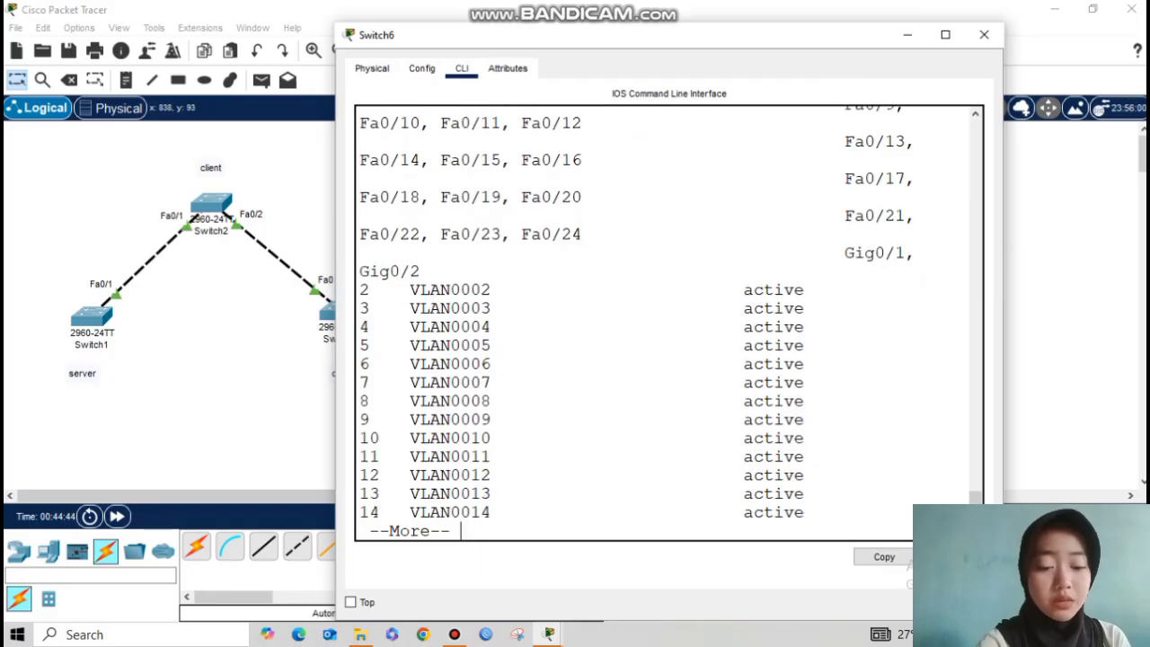
key(Return)
key(Return)
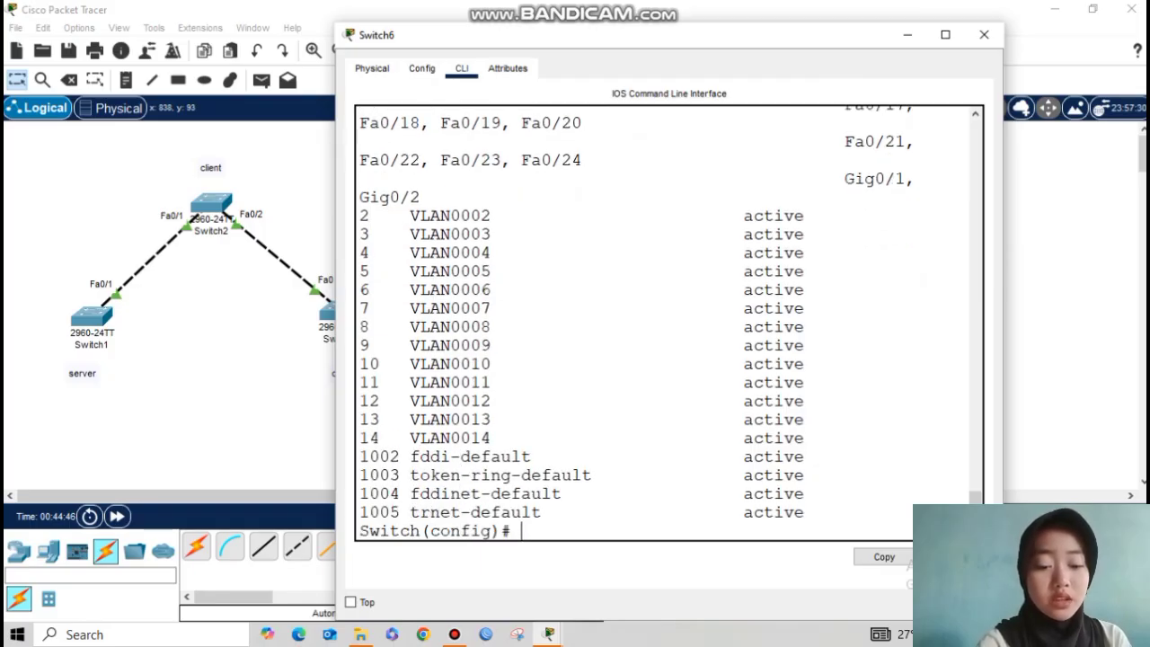
key(Return)
key(Return)
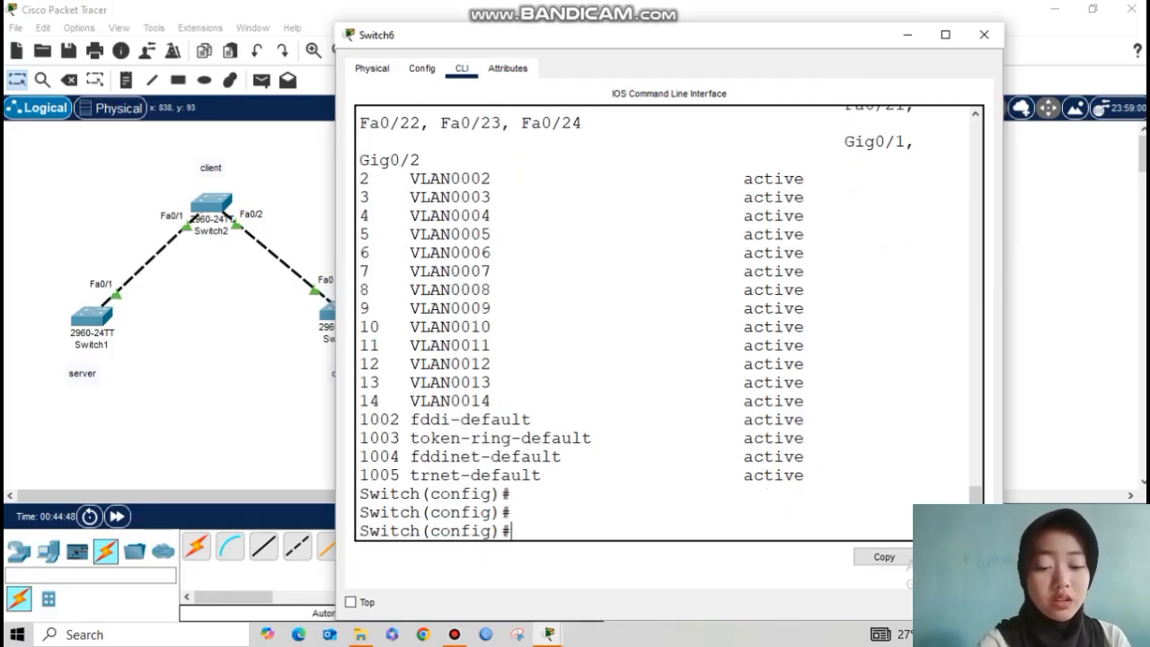
Step: Set Switch6 to VTP transparent mode in domain sekolahan.id.com with the VTP password
text(vtp mo)
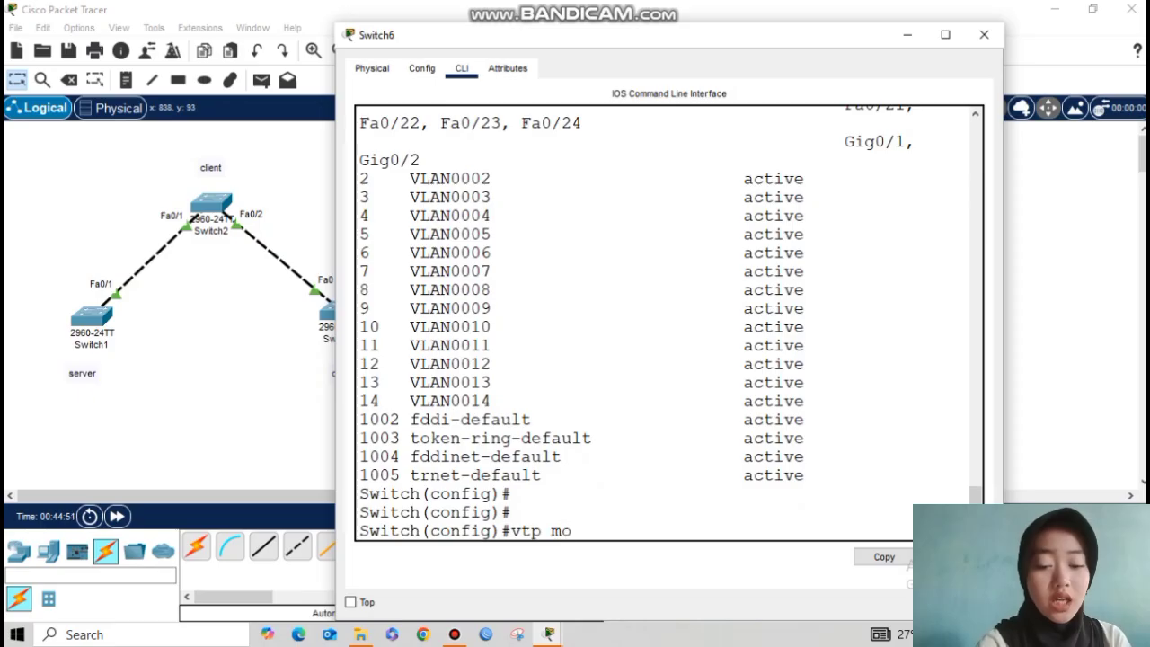
text(de transpare)
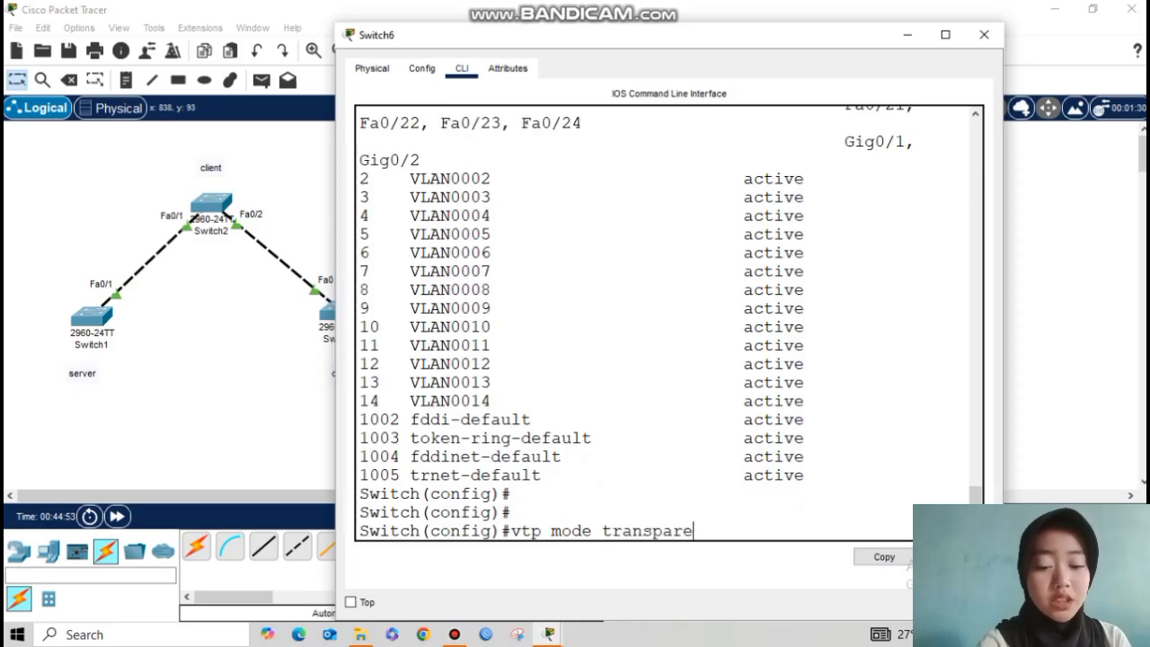
text(nt)
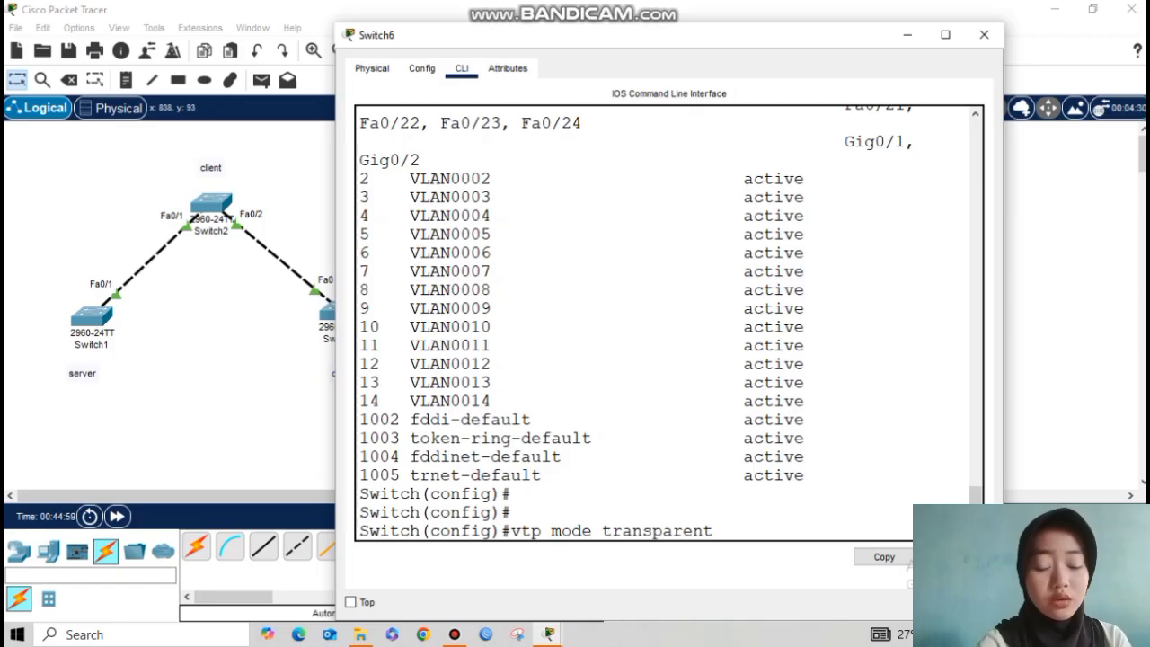
key(Return)
text(vtp domain)
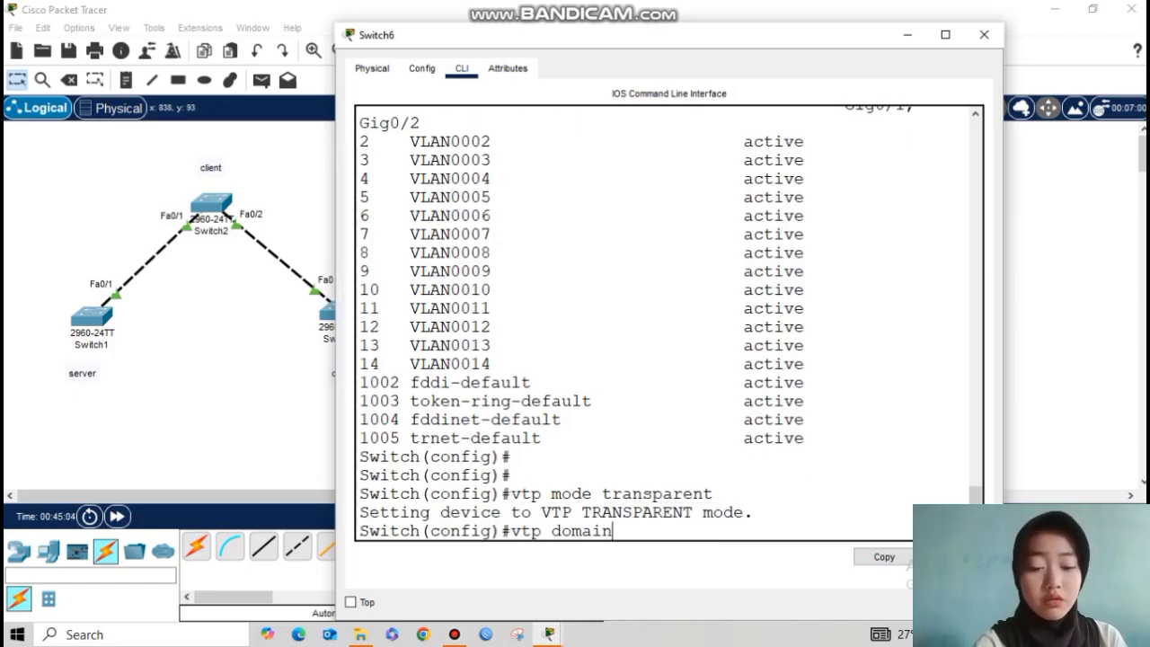
text( sekolahan.id.com)
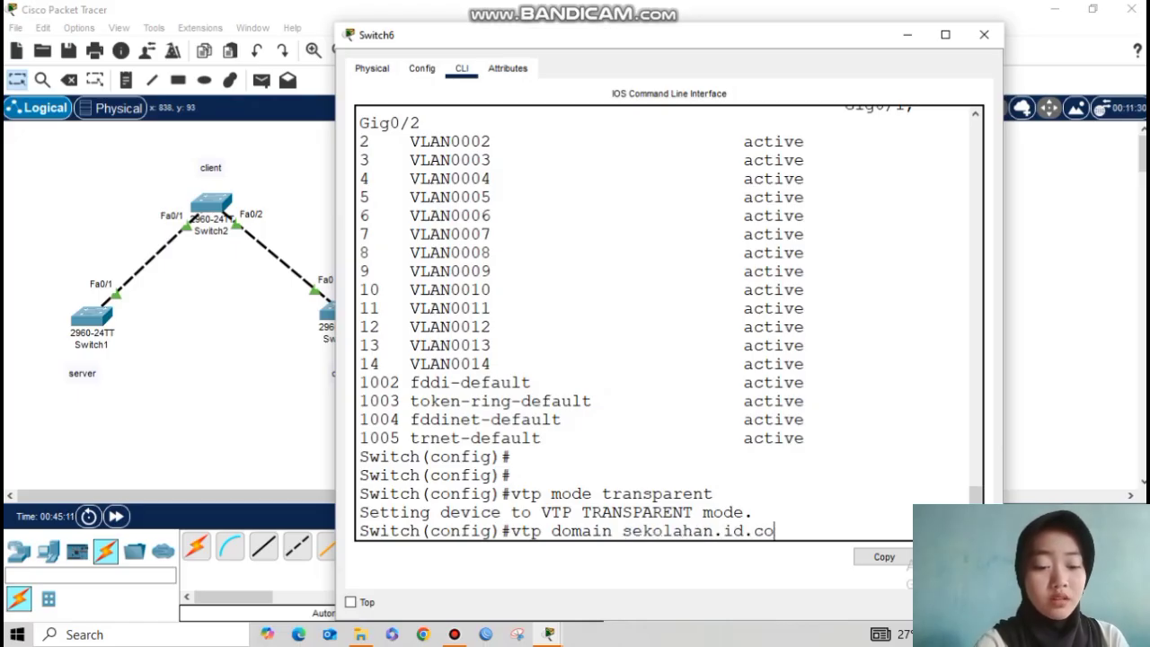
key(Return)
text(vtp password 123)
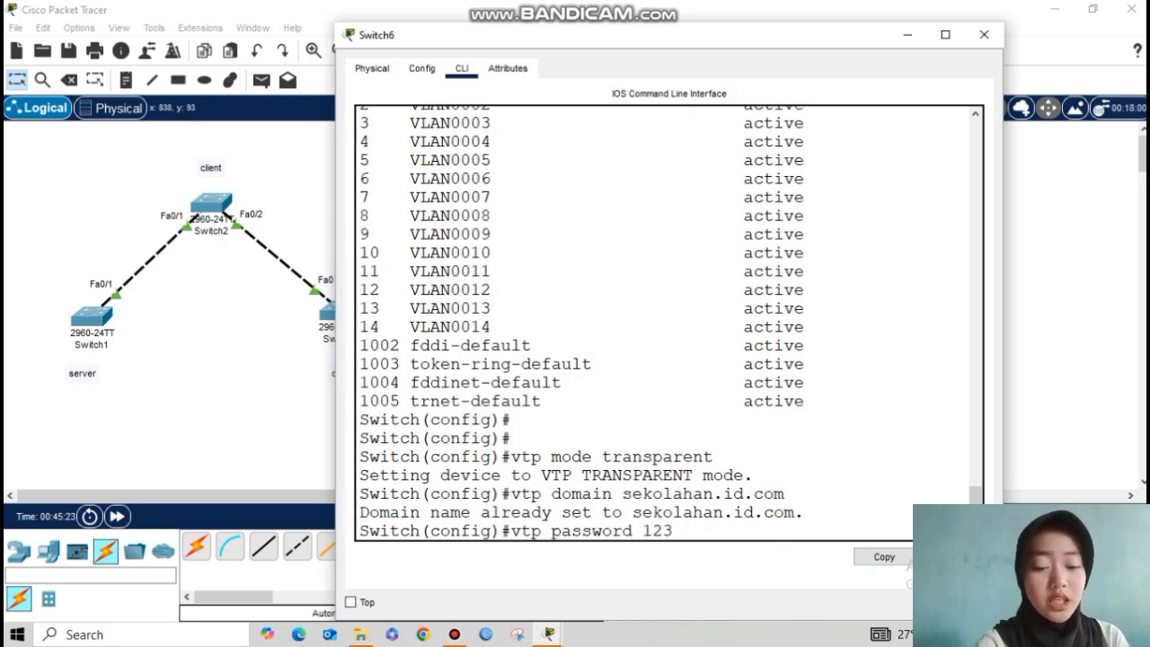
key(Return)
Step: Verify the VTP status shows Transparent mode and configuration revision 0
key(Return)
text(do show vtp status)
key(Return)
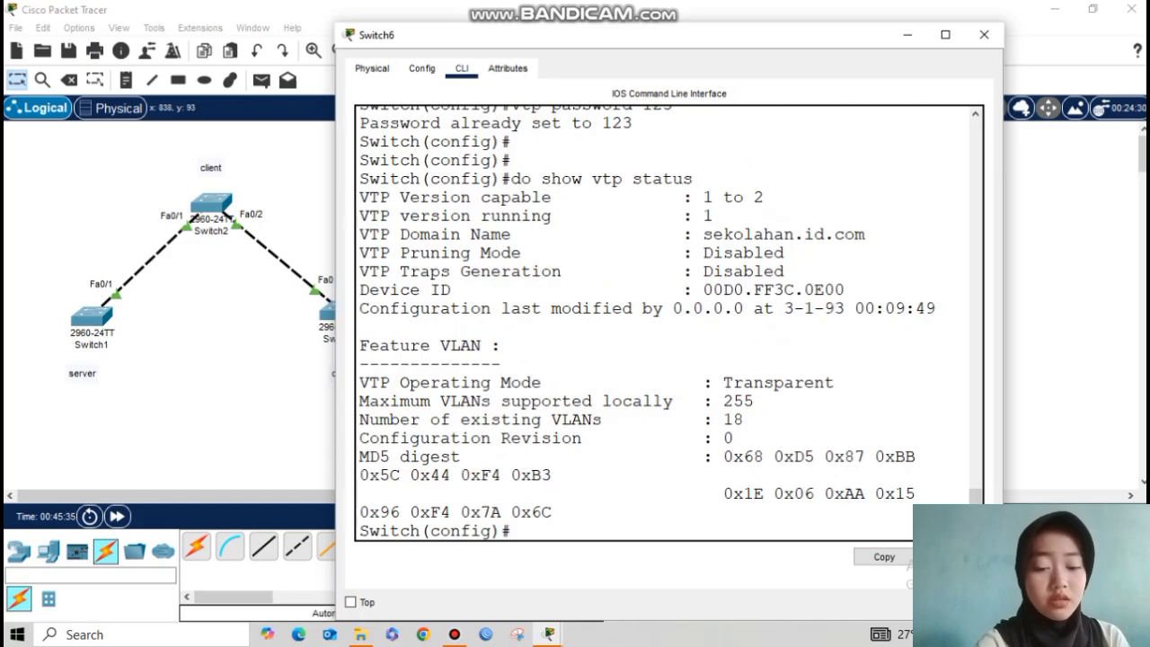
drag(692, 438, 734, 438)
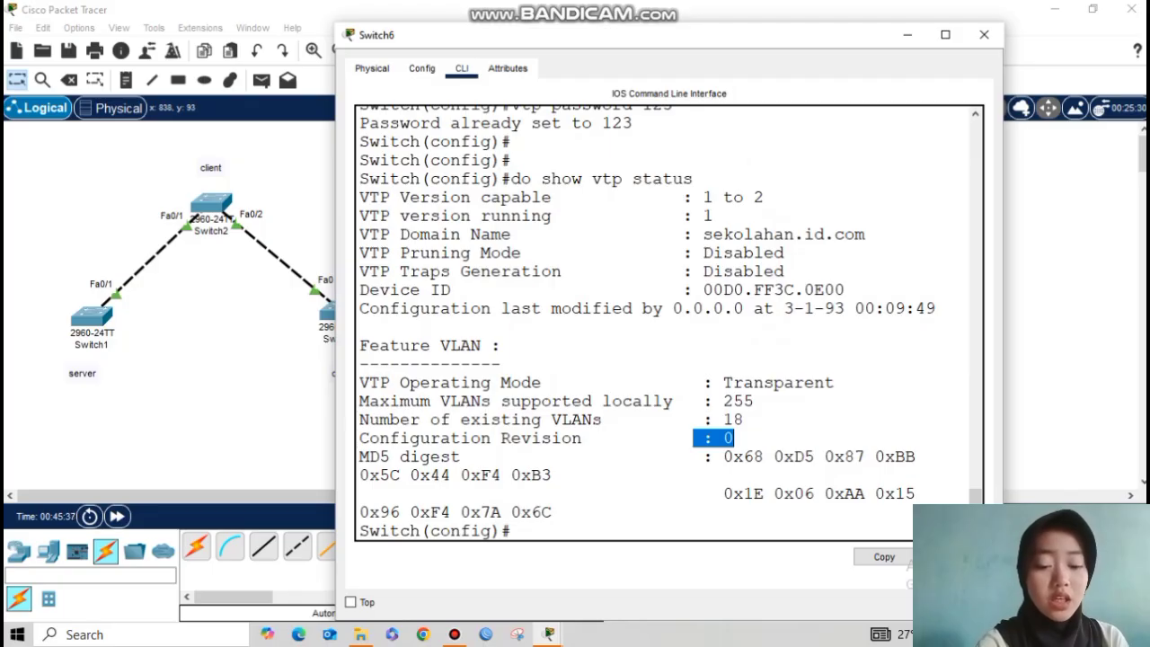
double_click(778, 382)
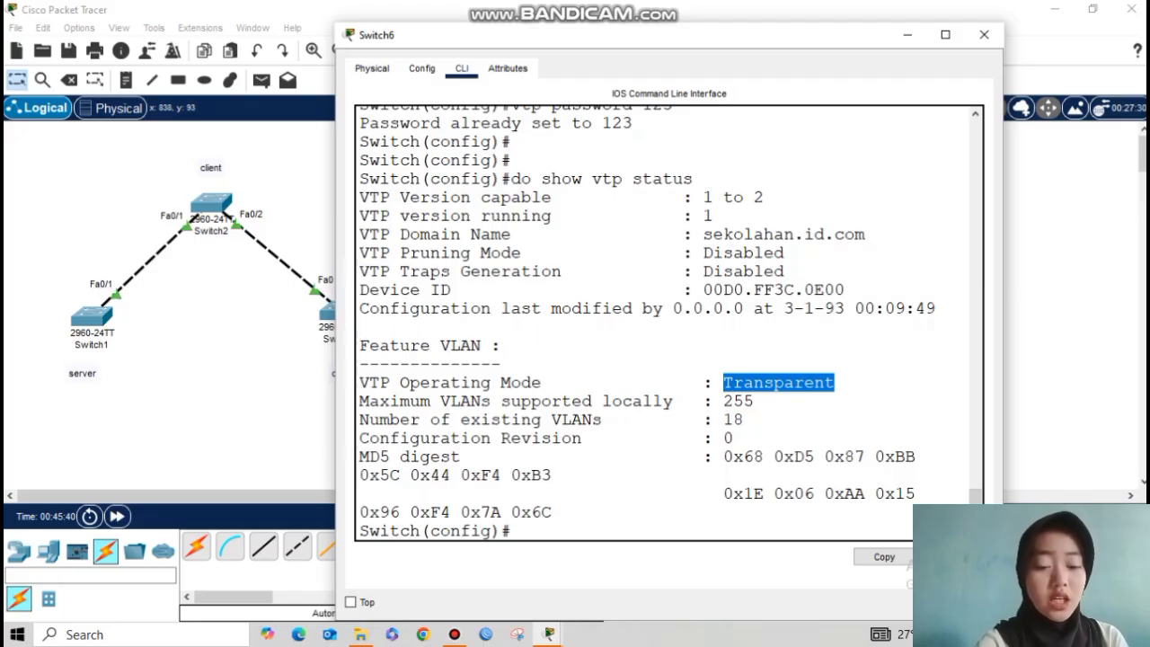
drag(834, 383, 772, 383)
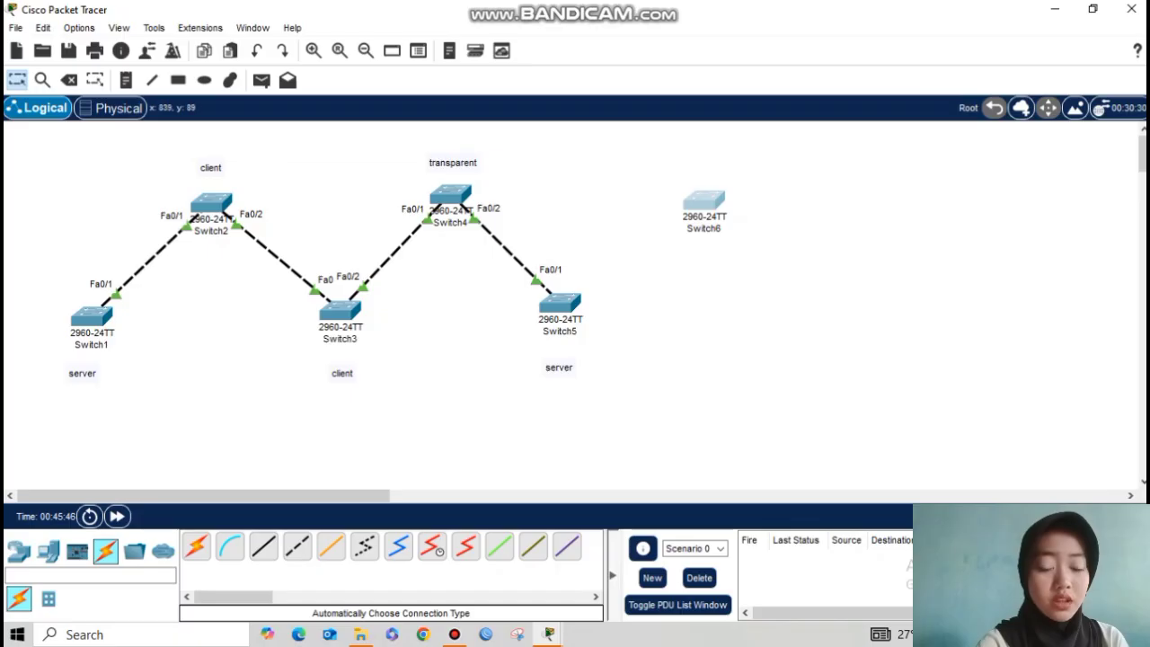
Step: Review Switch6's VTP status and VLAN listing, still holding VLANs 2–14
click(703, 201)
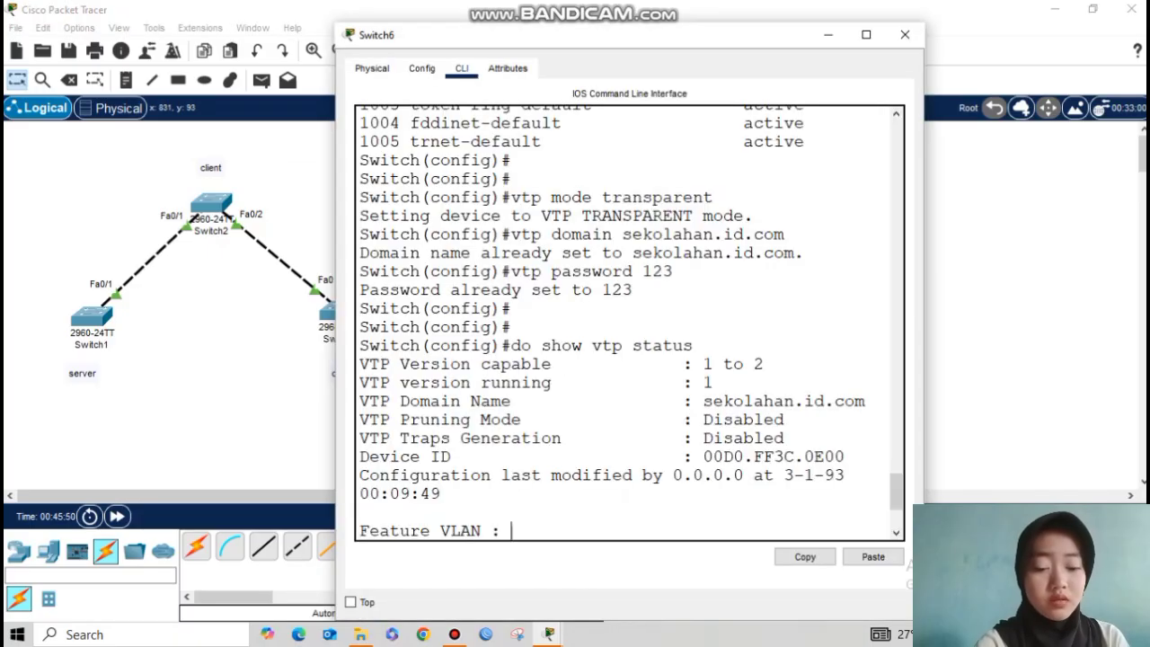
key(Return)
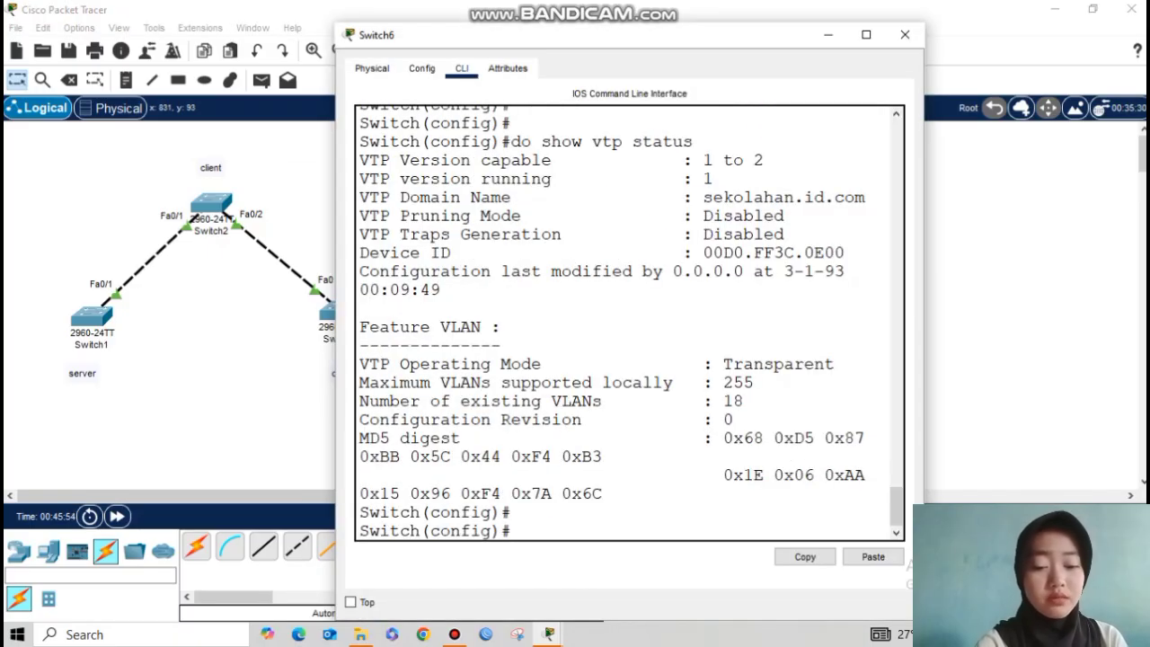
text(do show vlan brief)
key(Return)
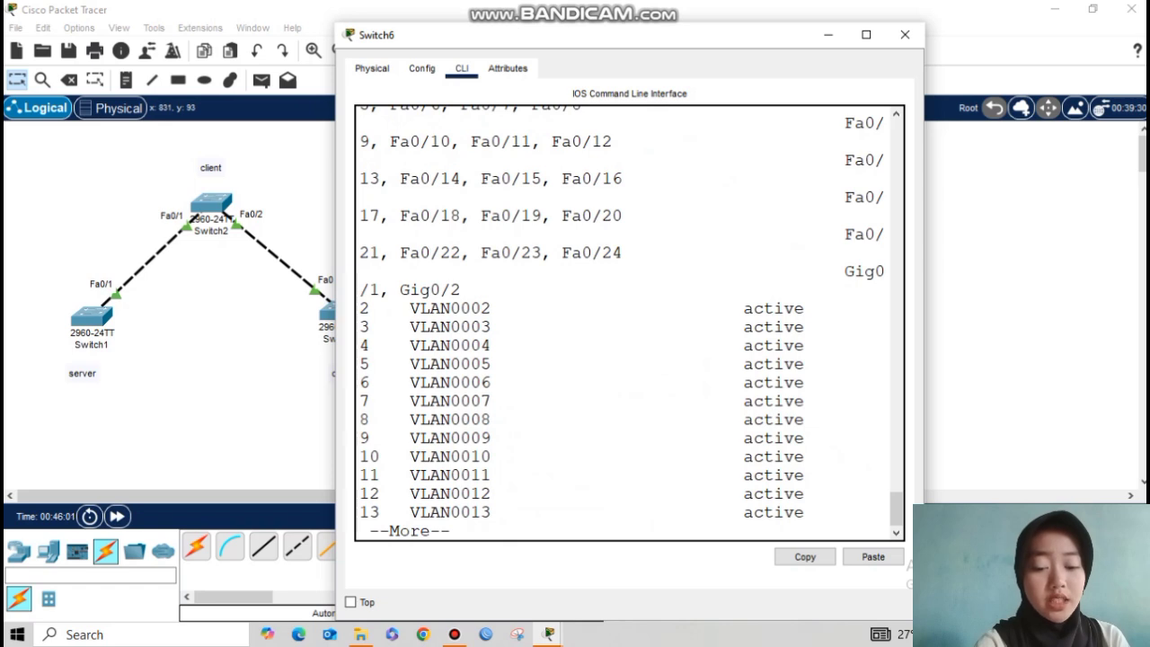
key(Return)
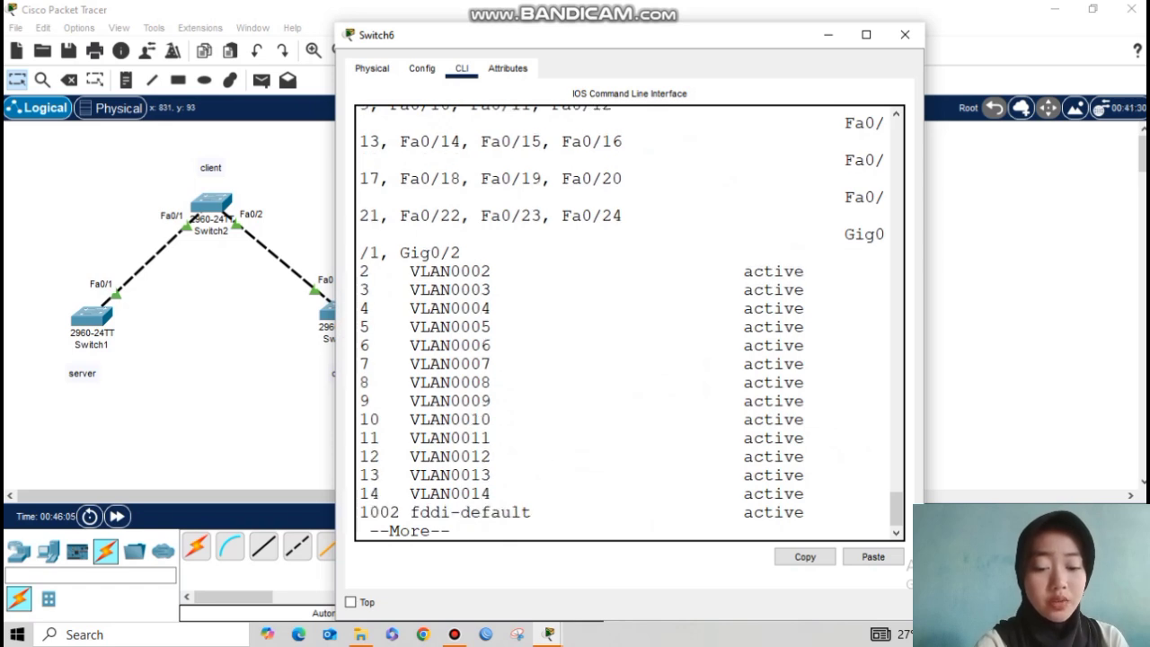
key(space)
key(Return)
key(Return)
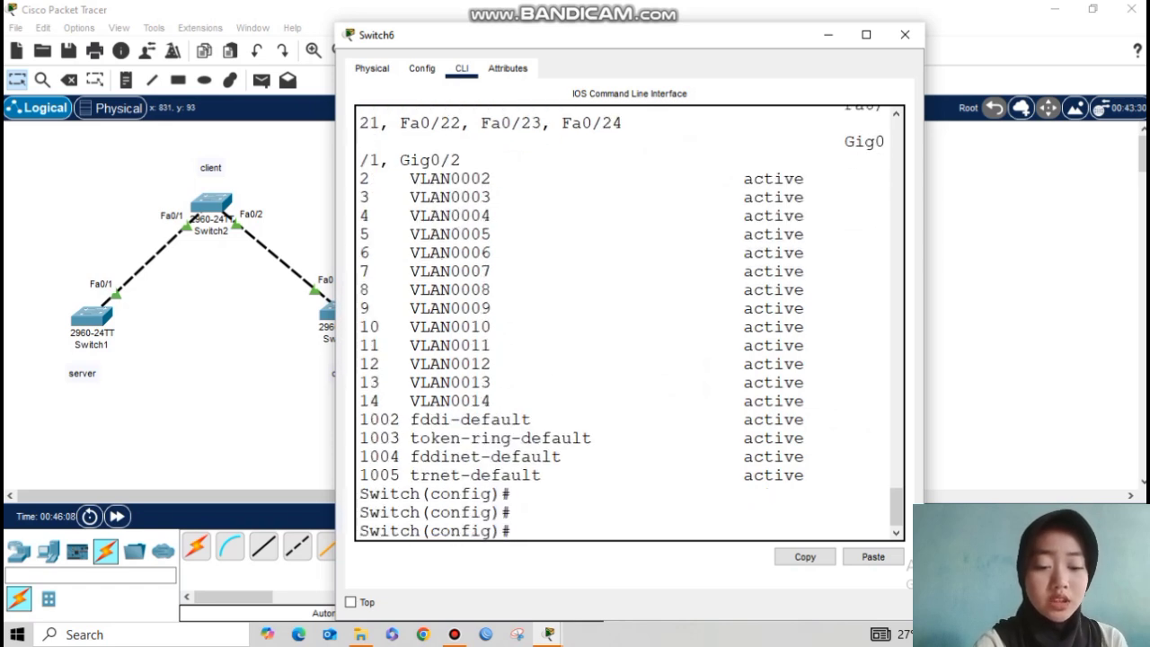
Step: Switch Switch6 to VTP server mode with vtp mode server
text(vtp)
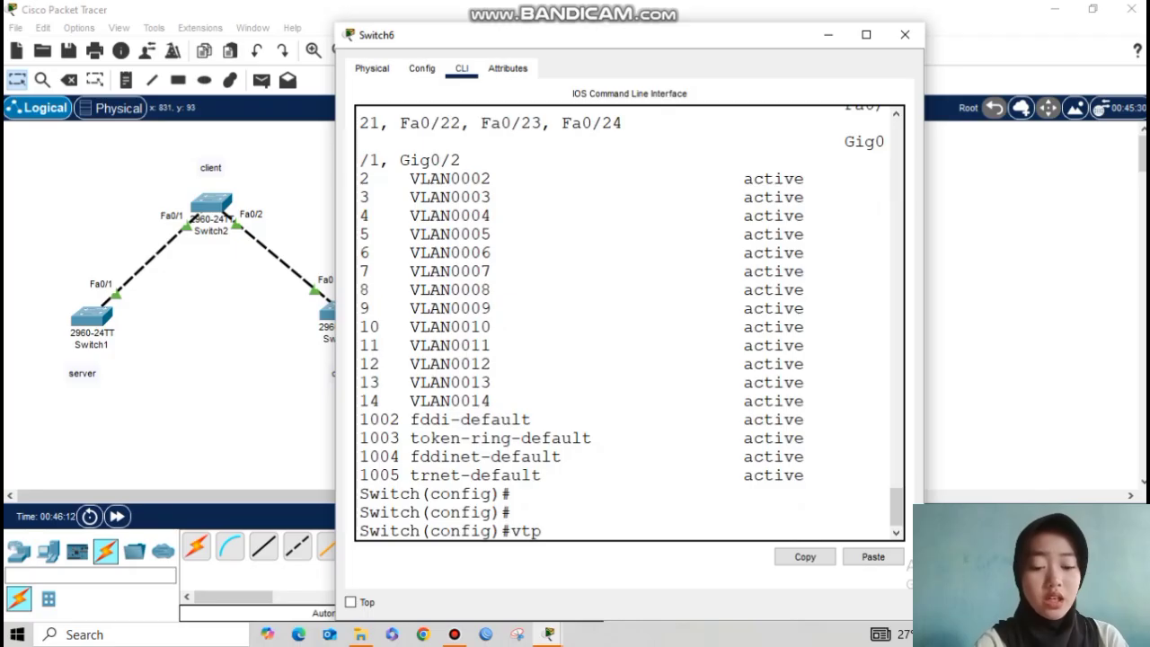
text( mode server)
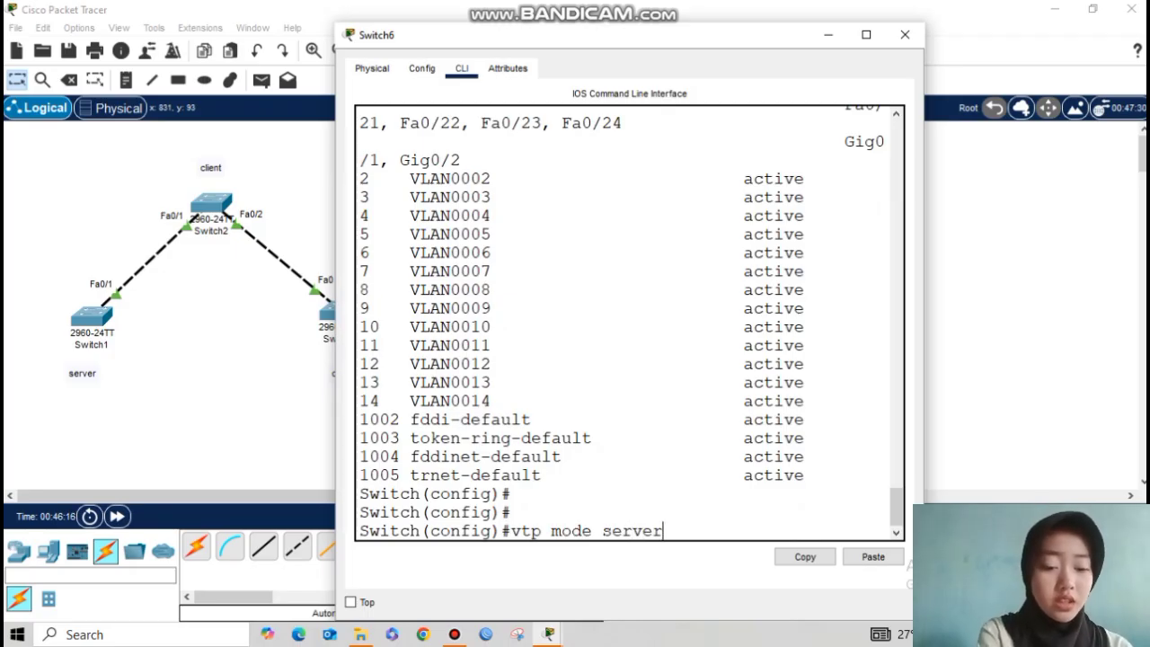
key(Return)
text(vtp)
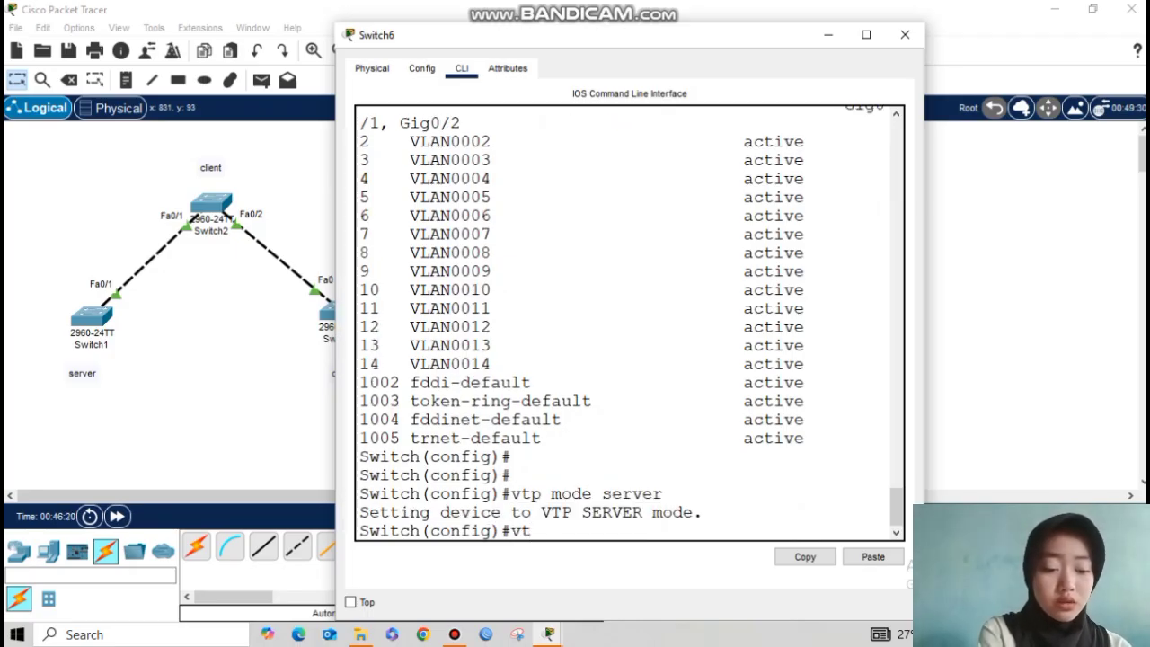
key(BackSpace)
key(BackSpace)
key(BackSpace)
key(BackSpace)
Step: Confirm Server mode, revision 0 and domain sekolahan.id.com in VTP status, then hide the console
text(do show v)
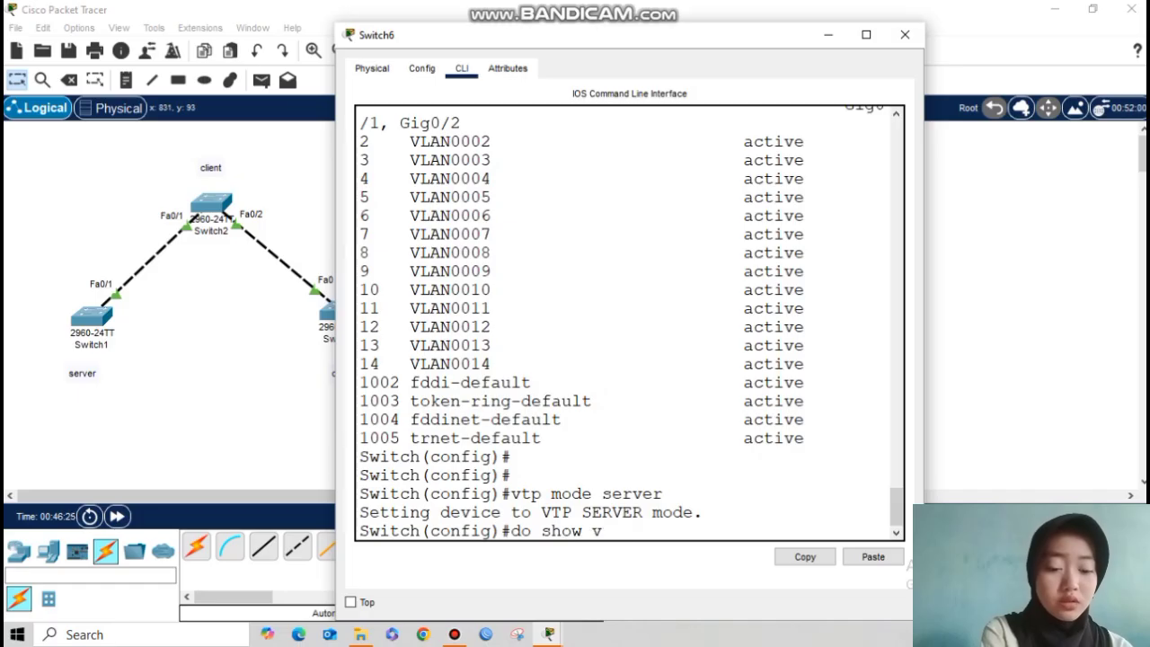
text(tp status)
key(Return)
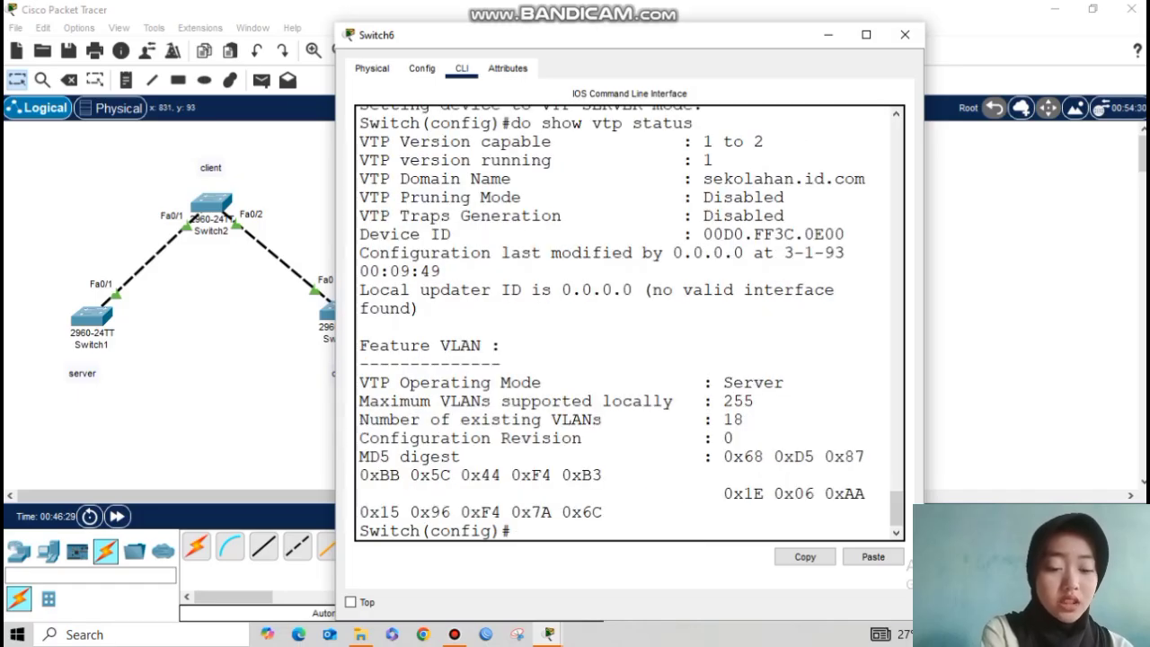
drag(703, 438, 735, 437)
drag(694, 381, 785, 381)
click(755, 401)
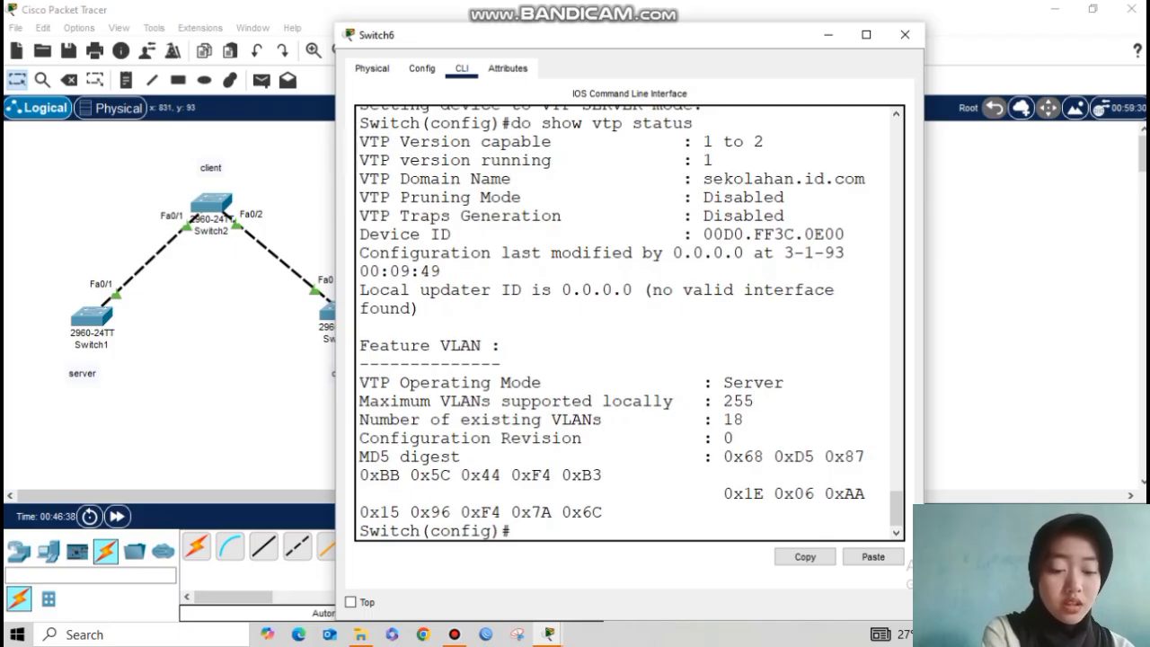
drag(703, 179, 866, 179)
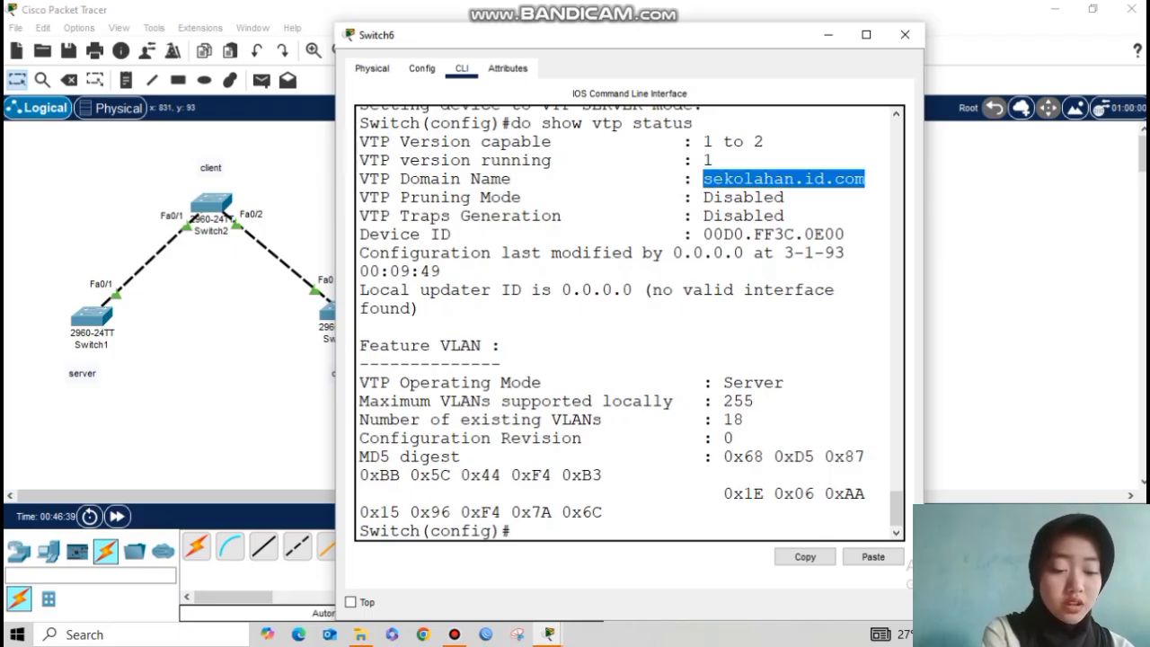
click(513, 531)
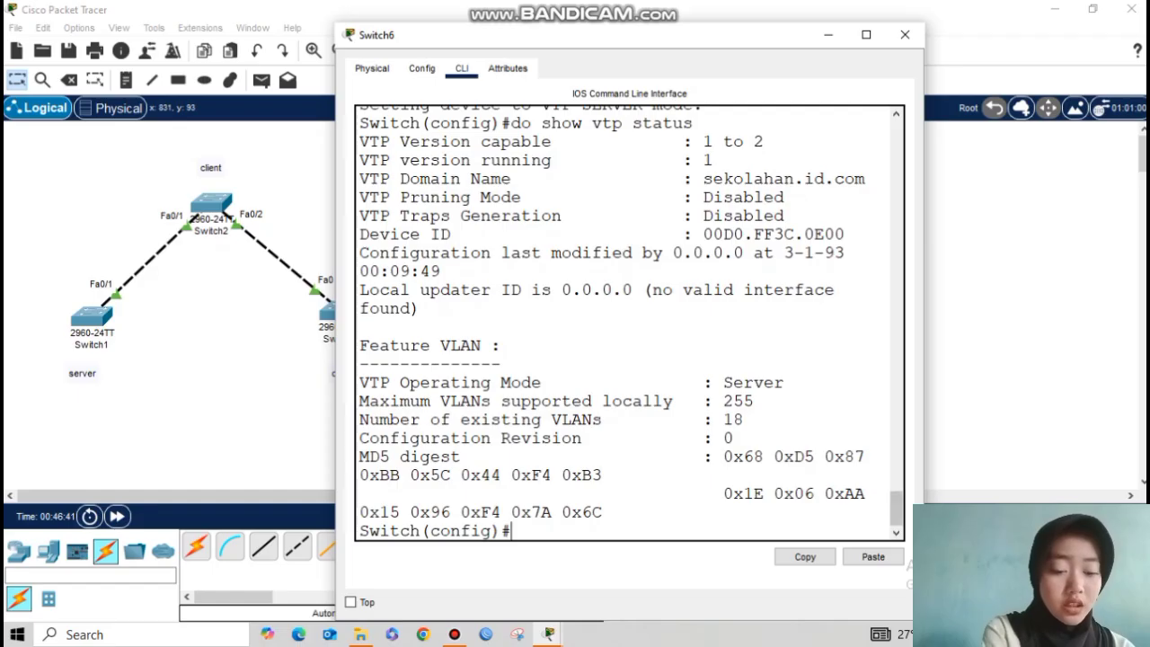
click(828, 35)
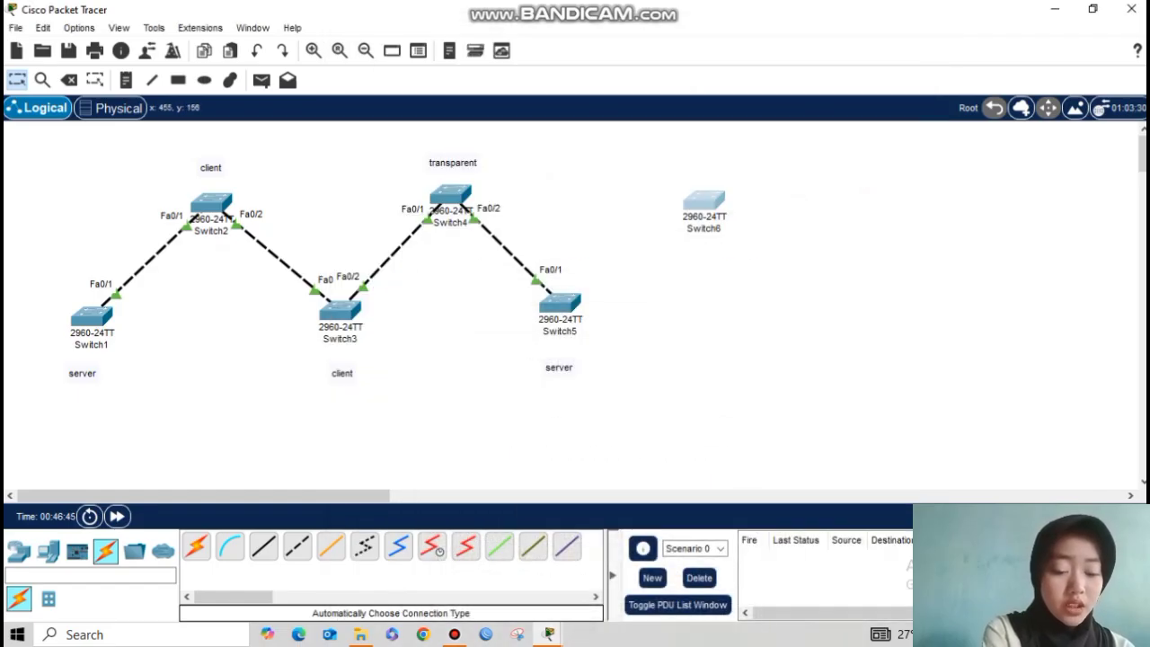
Step: Cable Switch6 to Switch5's Fa0/2 using the automatic connection type
click(196, 547)
click(703, 200)
click(560, 304)
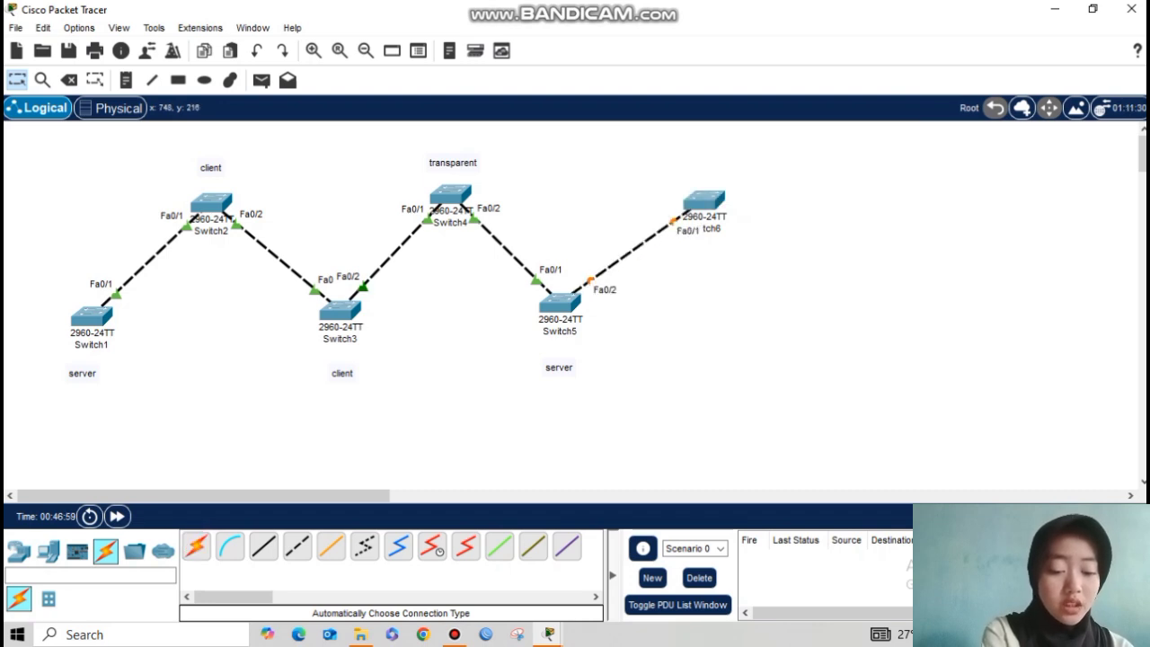
Step: Confirm with show interface trunk that Switch6's Fa0/1 is trunking
click(704, 196)
key(Return)
text(do show interface)
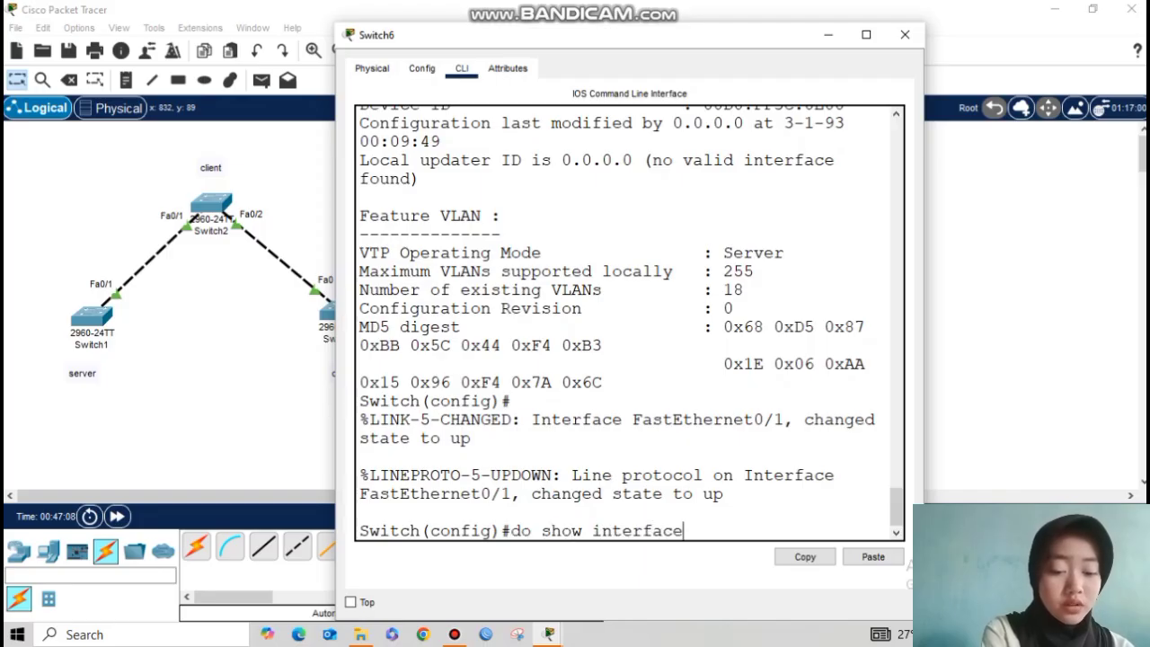
text( trunk)
key(Return)
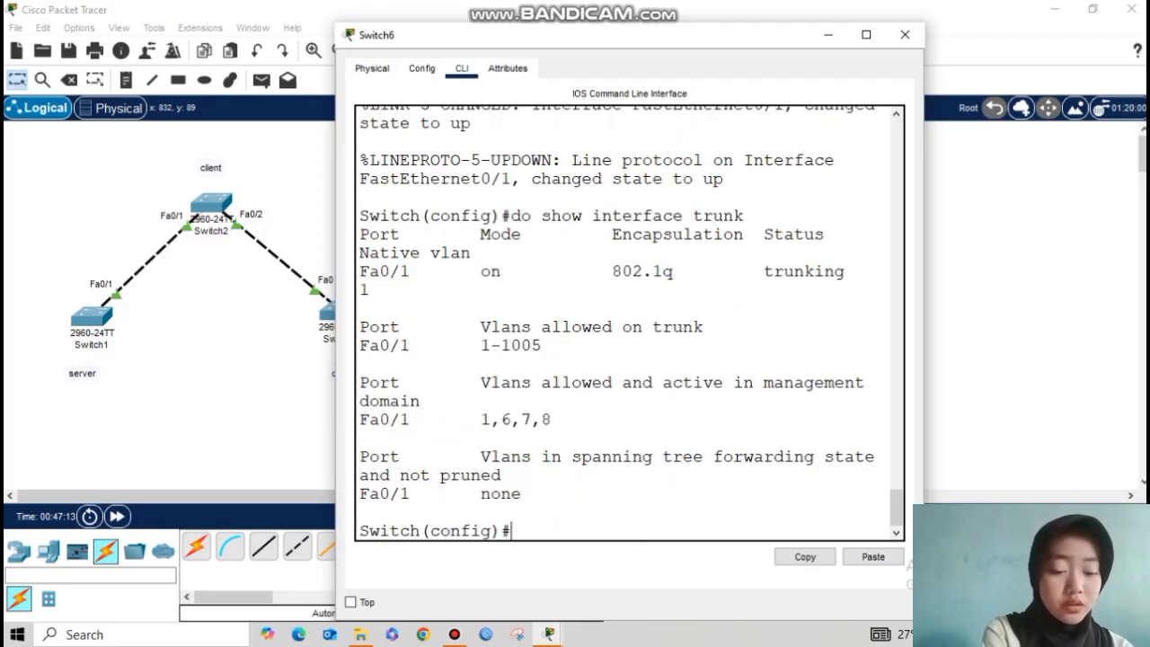
drag(764, 271, 886, 269)
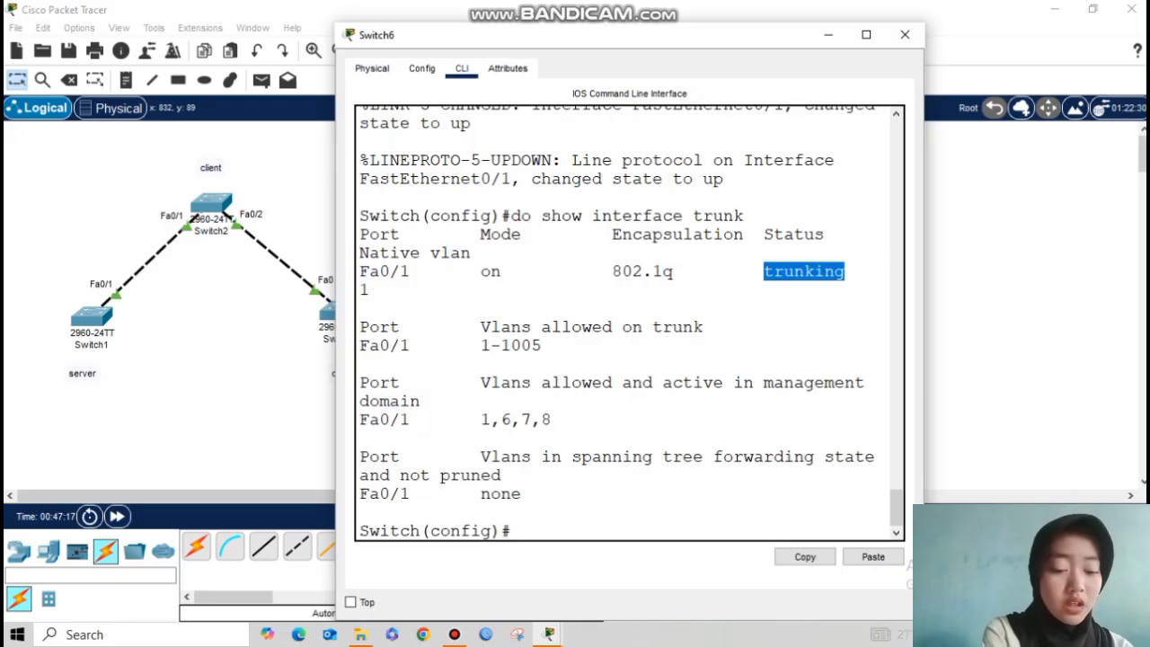
click(360, 512)
key(Return)
key(Return)
text(do show vla)
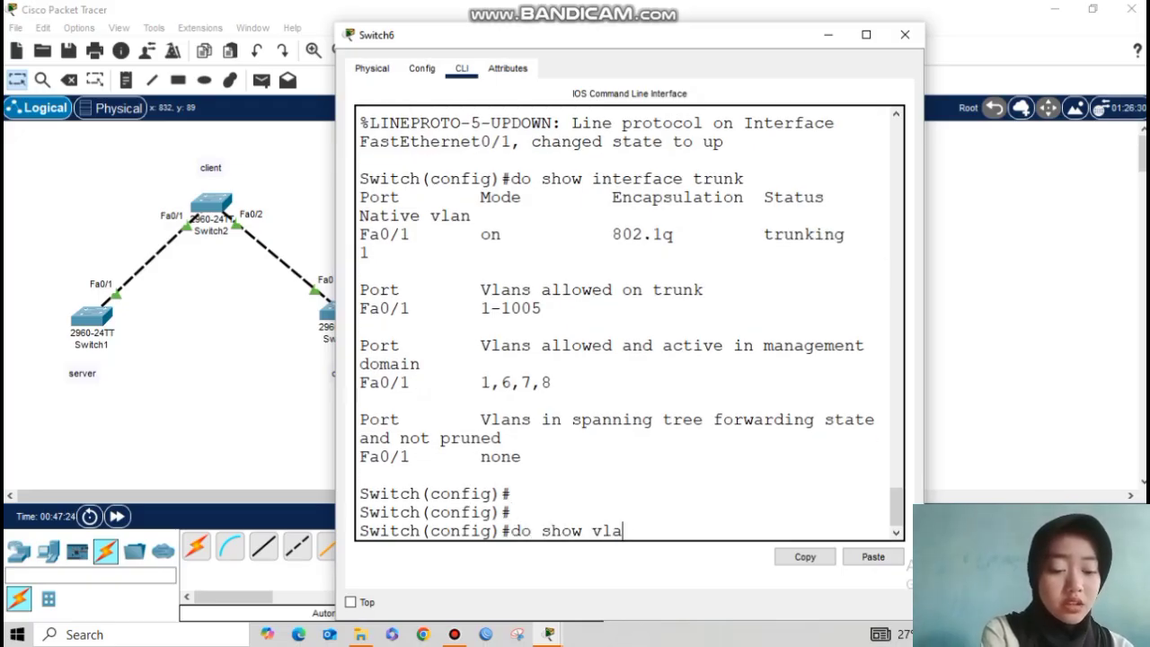
text(n brief)
Step: Check the VLAN listing shows Switch6 now holding VLANs 6, 7 and 8
key(Return)
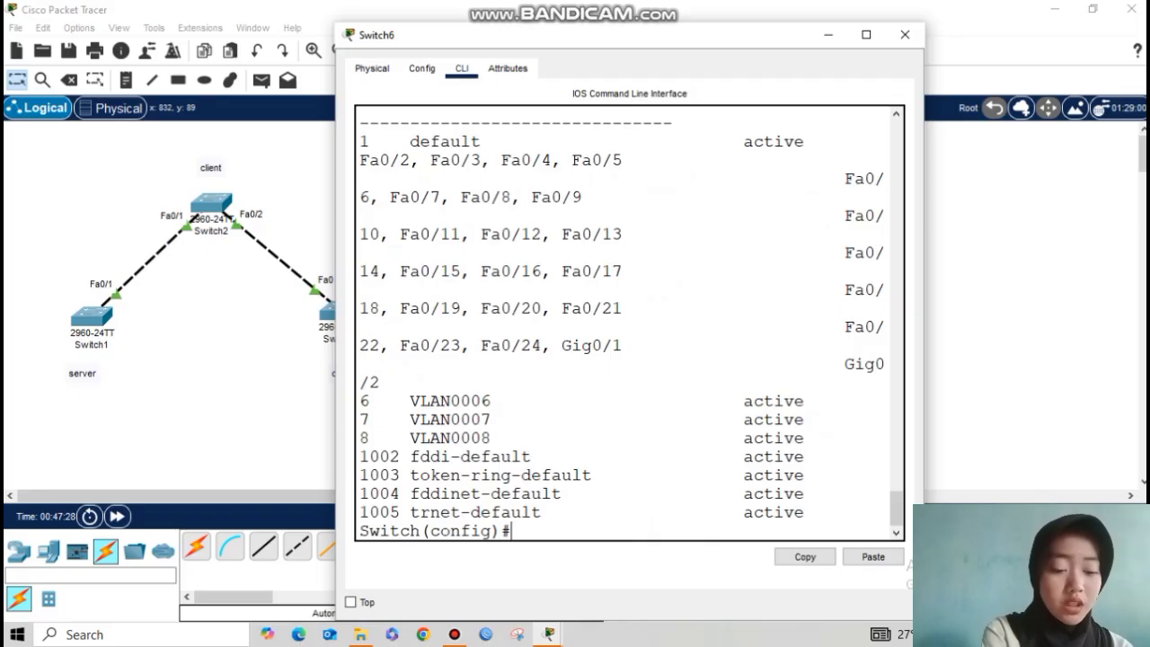
drag(360, 401, 845, 438)
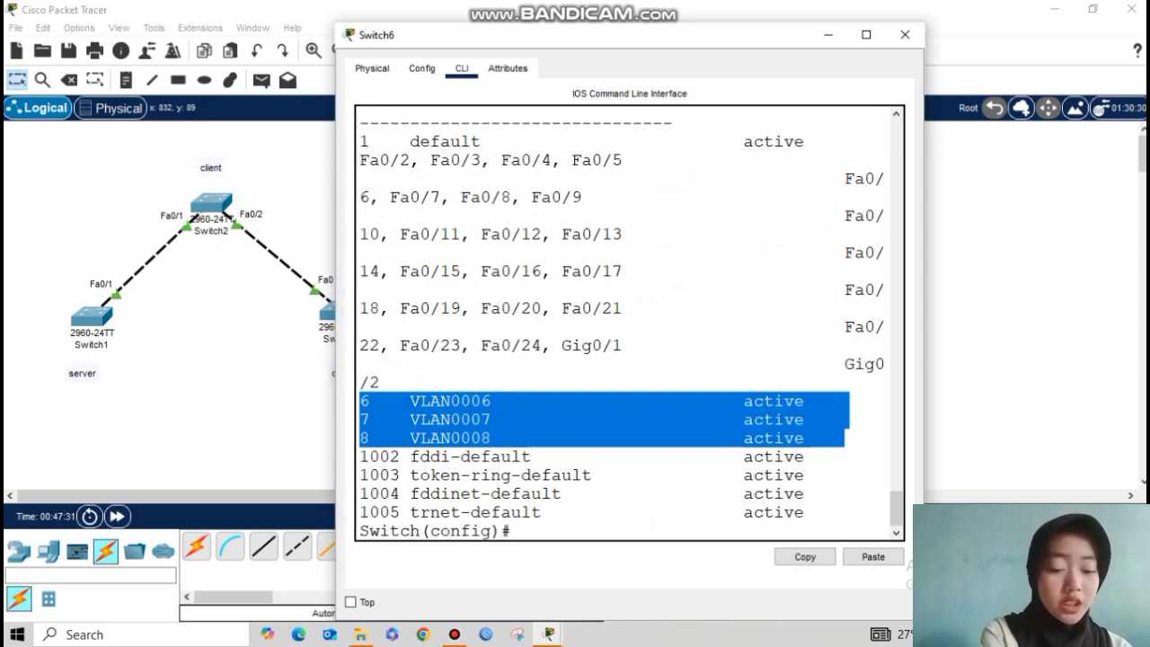
click(845, 438)
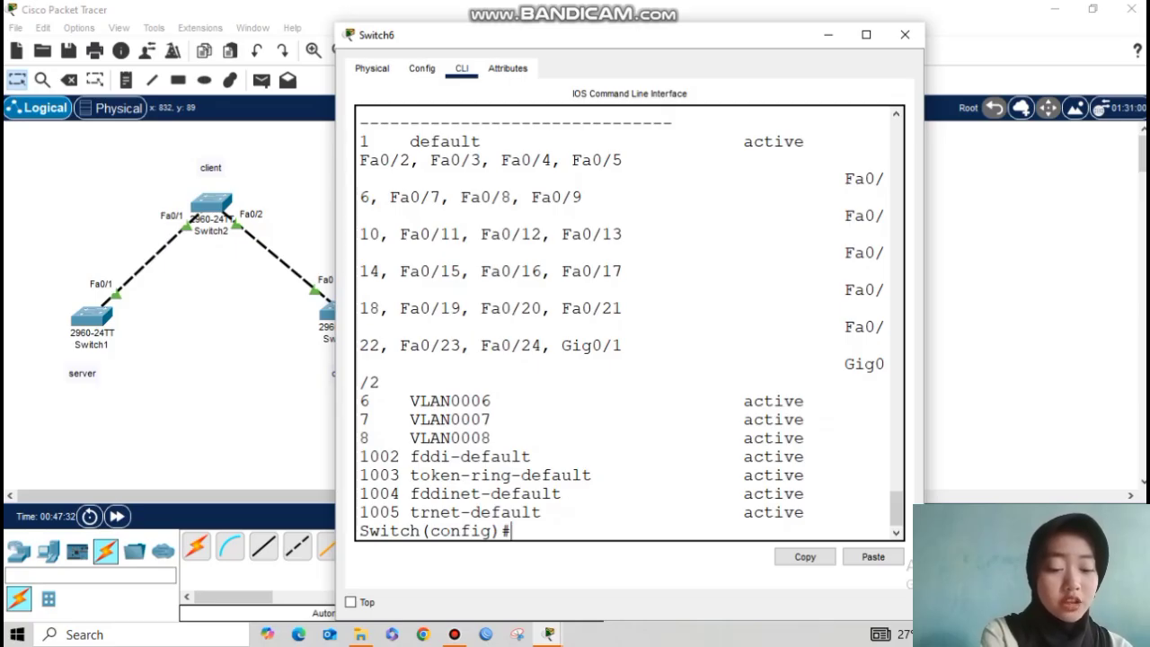
key(Return)
key(Return)
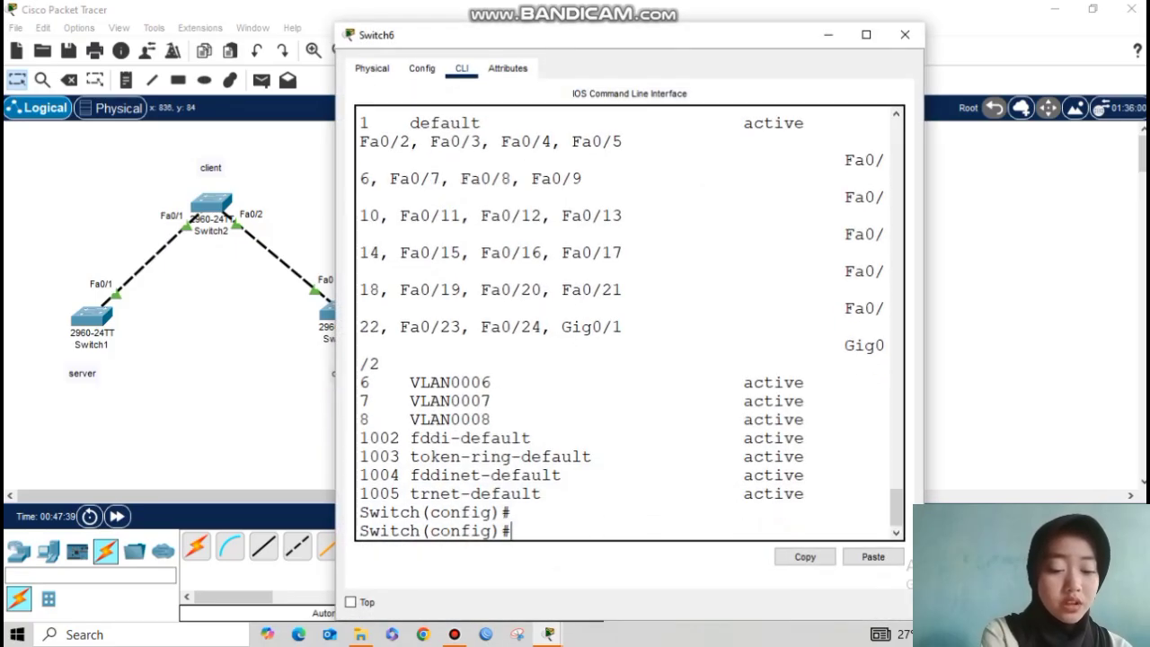
Step: Confirm VTP configuration revision 11 on Switch6, then hide its console
text(do show )
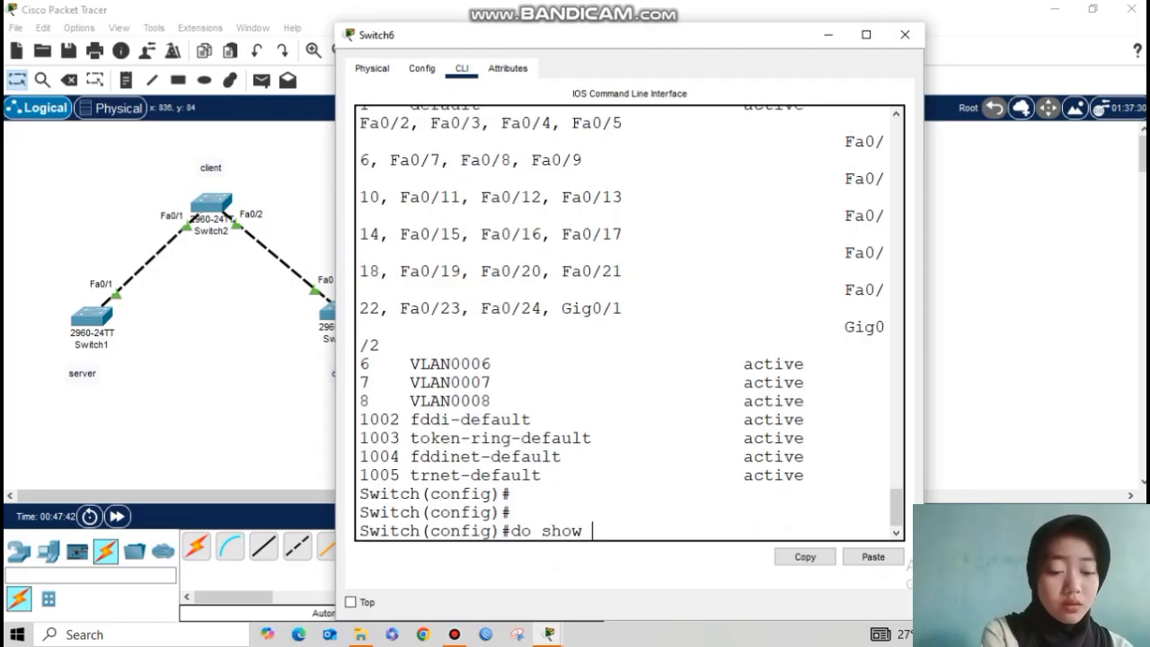
text(vtp ststu)
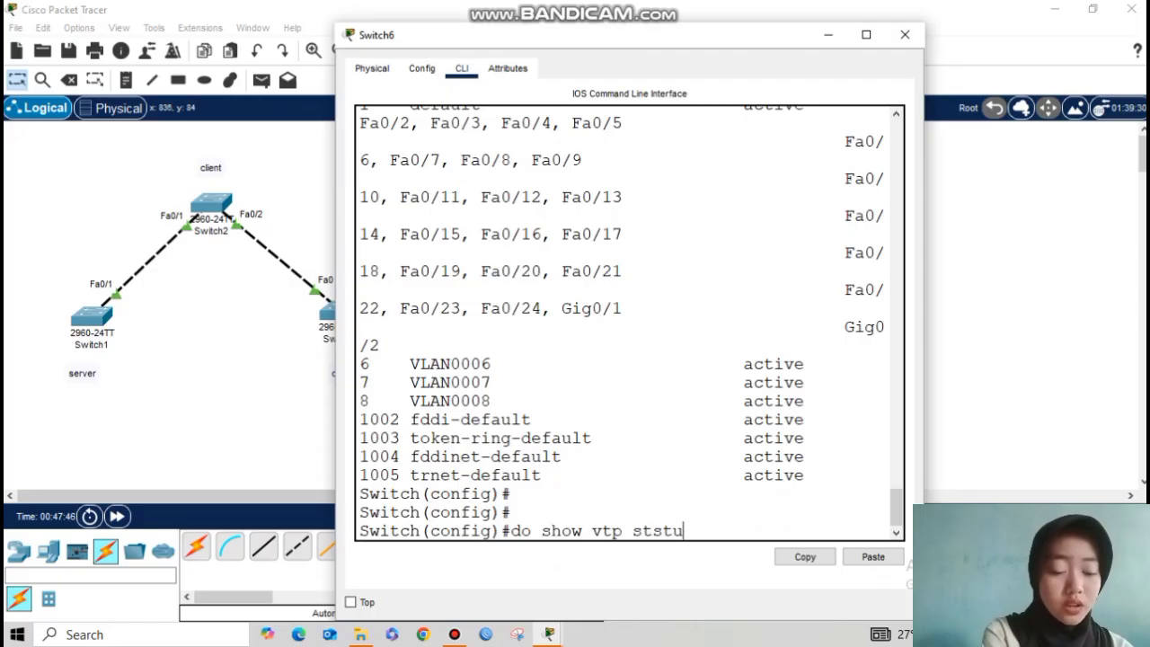
key(BackSpace)
key(BackSpace)
key(BackSpace)
text(atus)
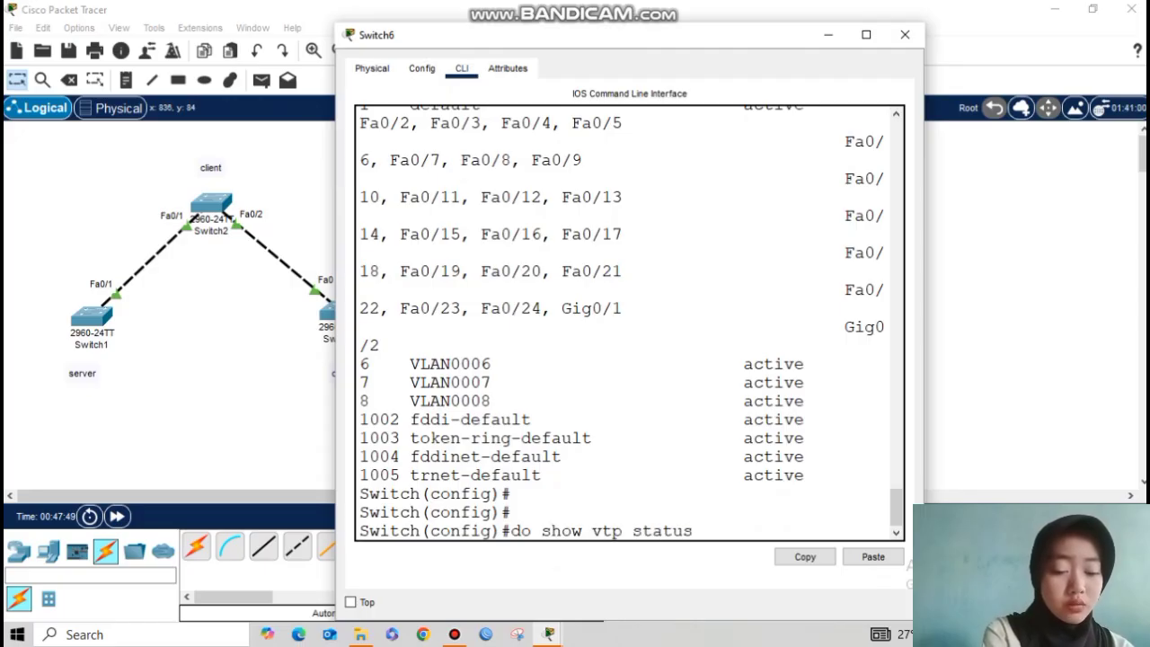
key(Return)
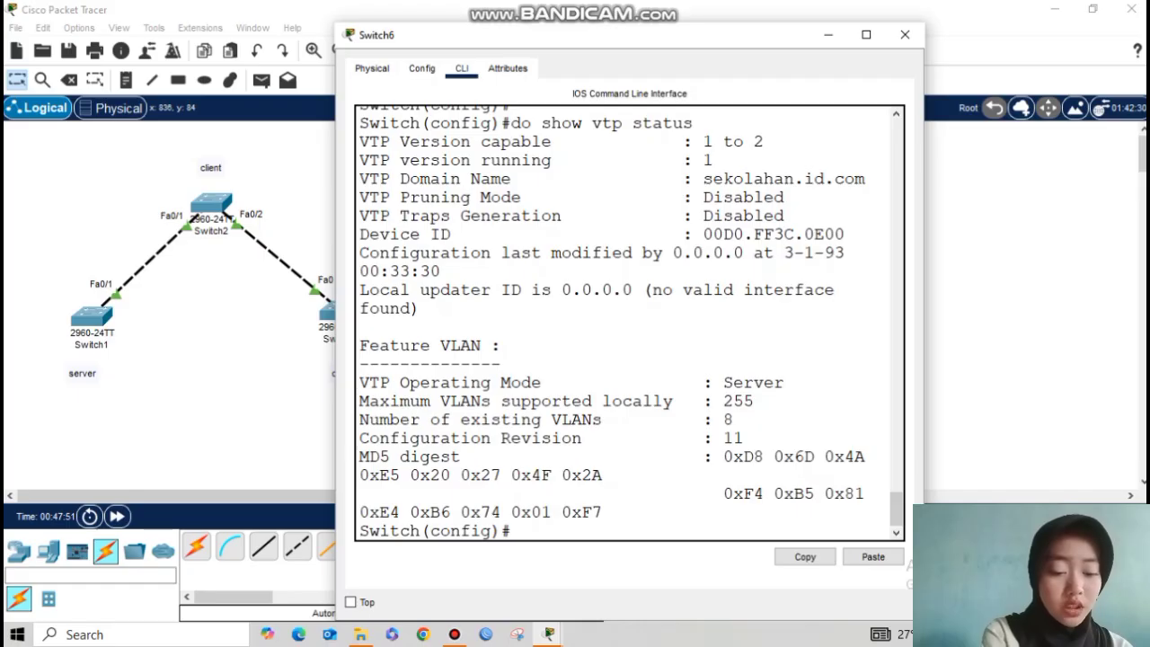
drag(694, 438, 744, 437)
click(512, 531)
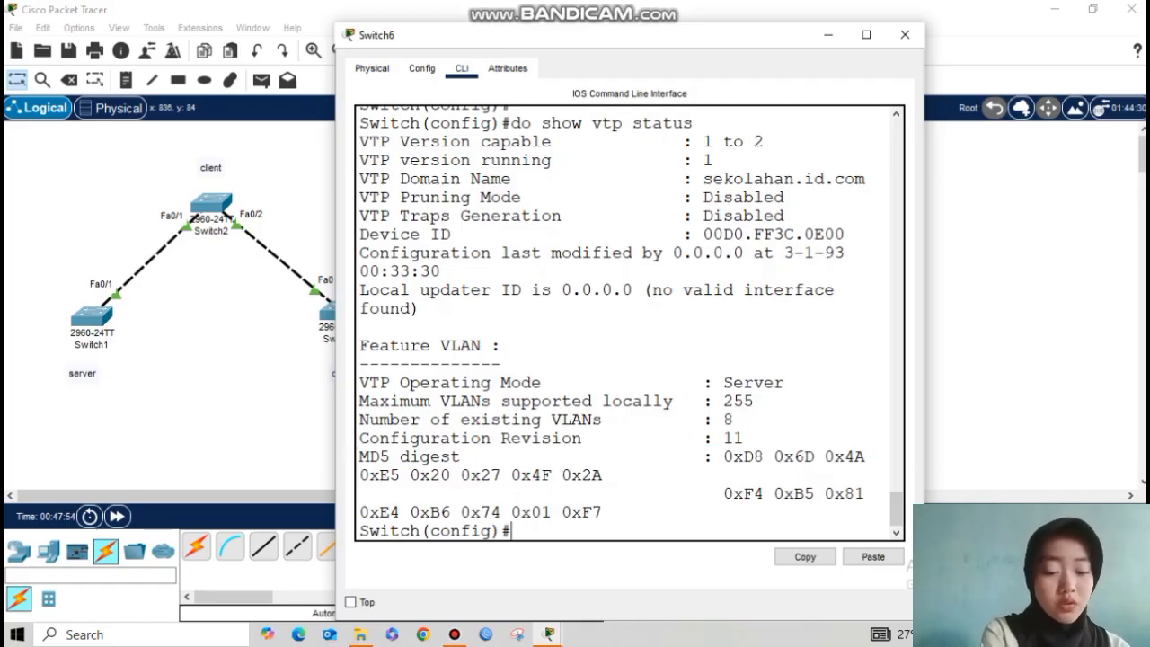
click(828, 35)
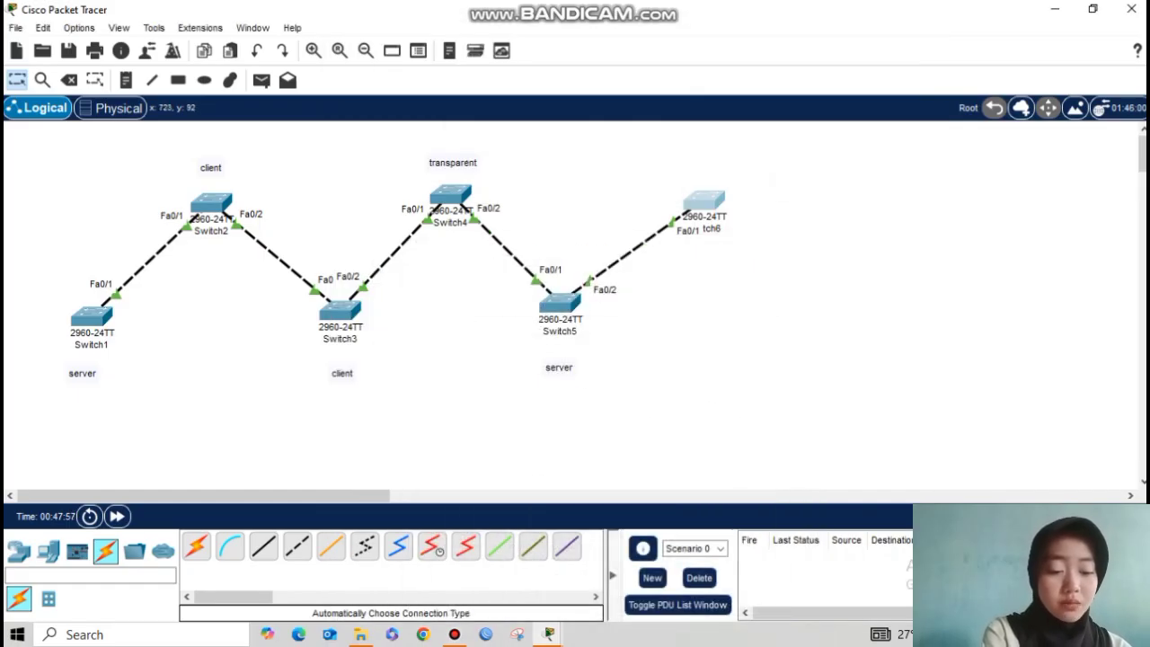
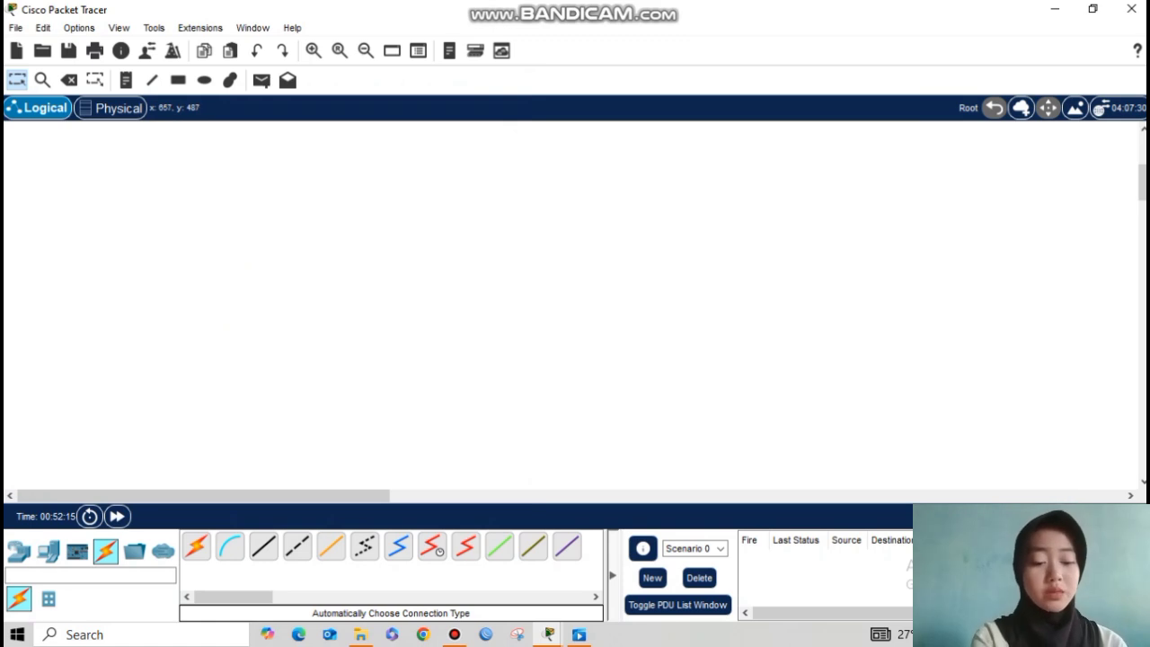
Step: Place a 2811 router at the top centre of the workspace
click(19, 550)
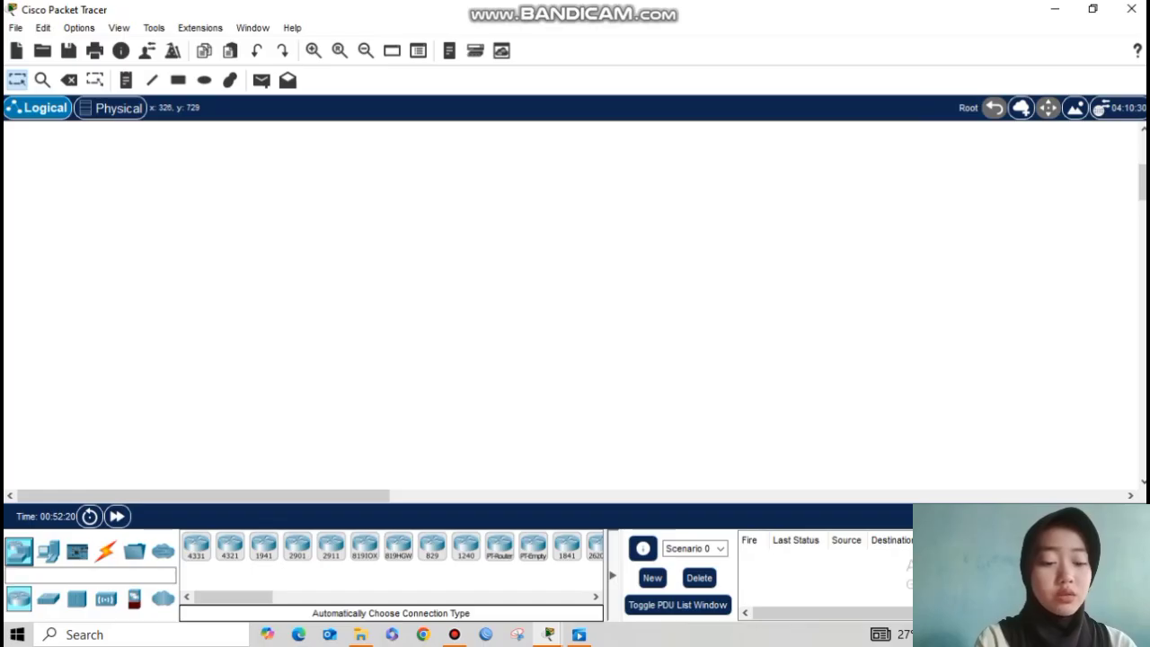
click(596, 596)
click(596, 597)
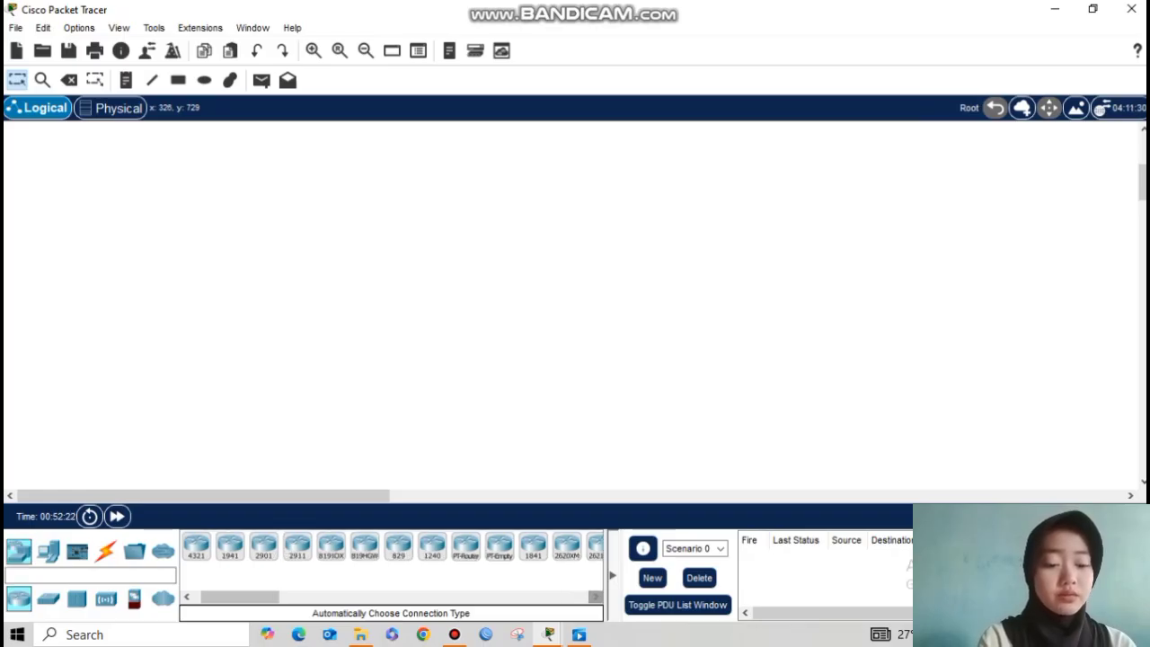
click(596, 597)
click(596, 597)
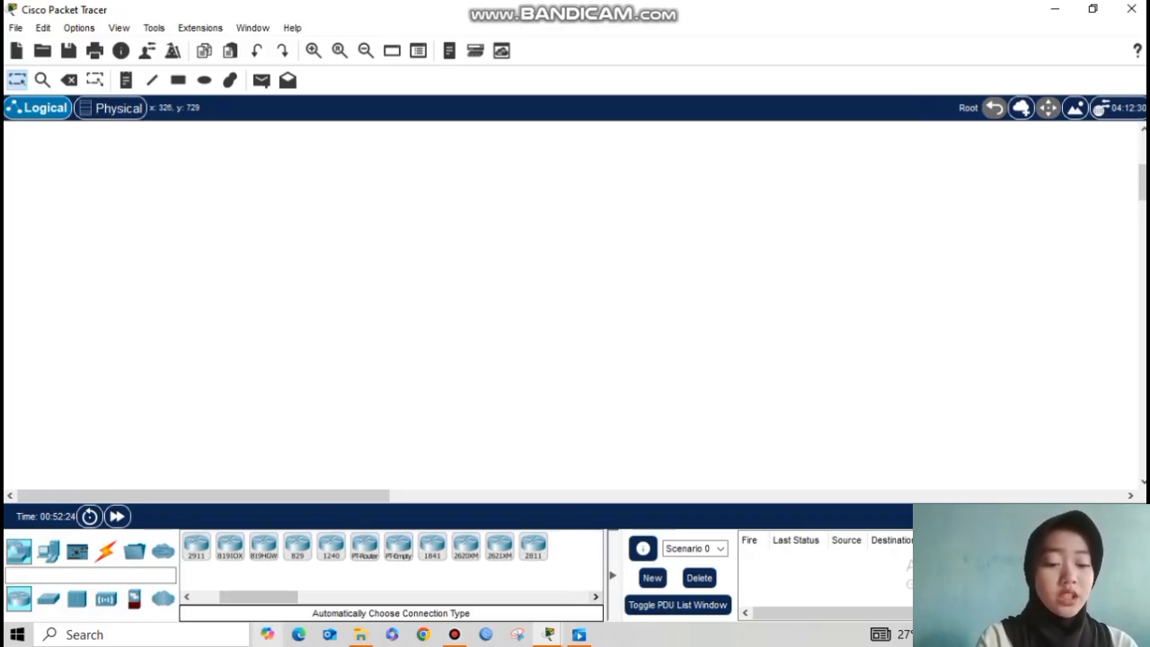
click(533, 544)
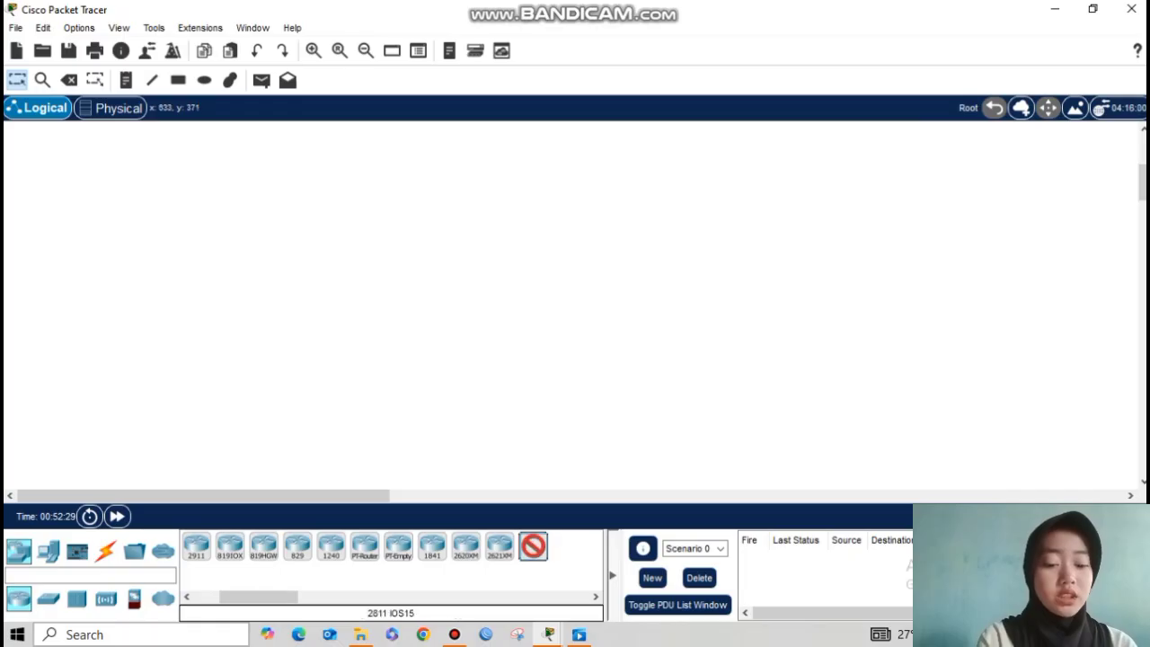
click(552, 155)
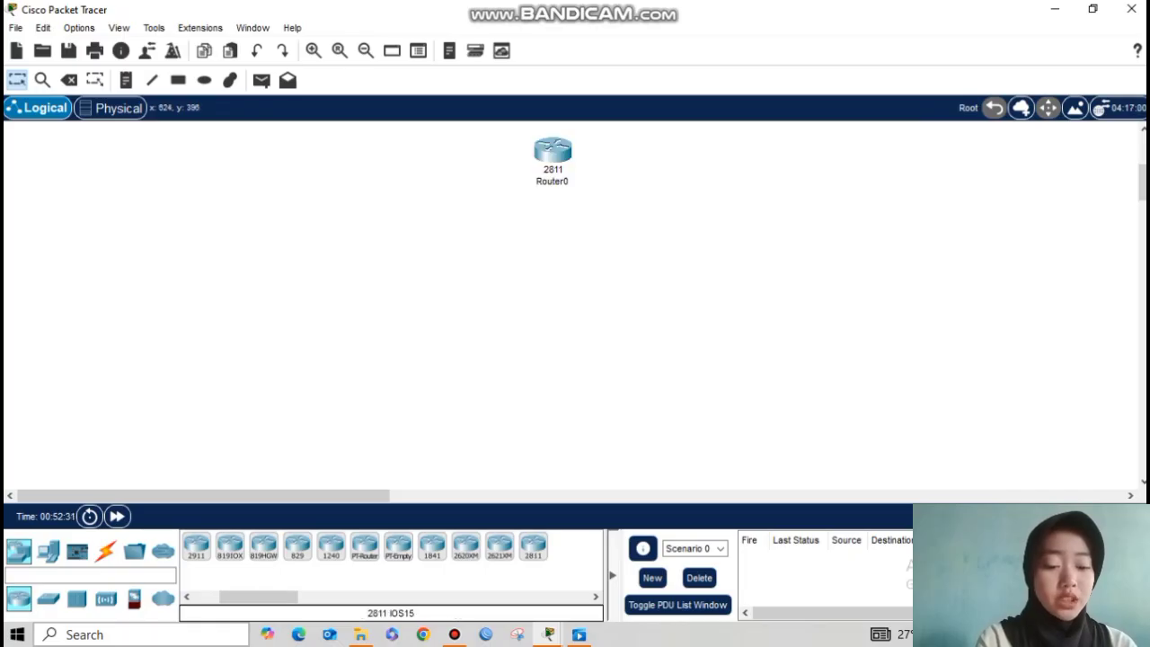
Step: Add four 2960 switches (Switch13–Switch16) below and beside the router
click(48, 598)
click(197, 545)
click(560, 231)
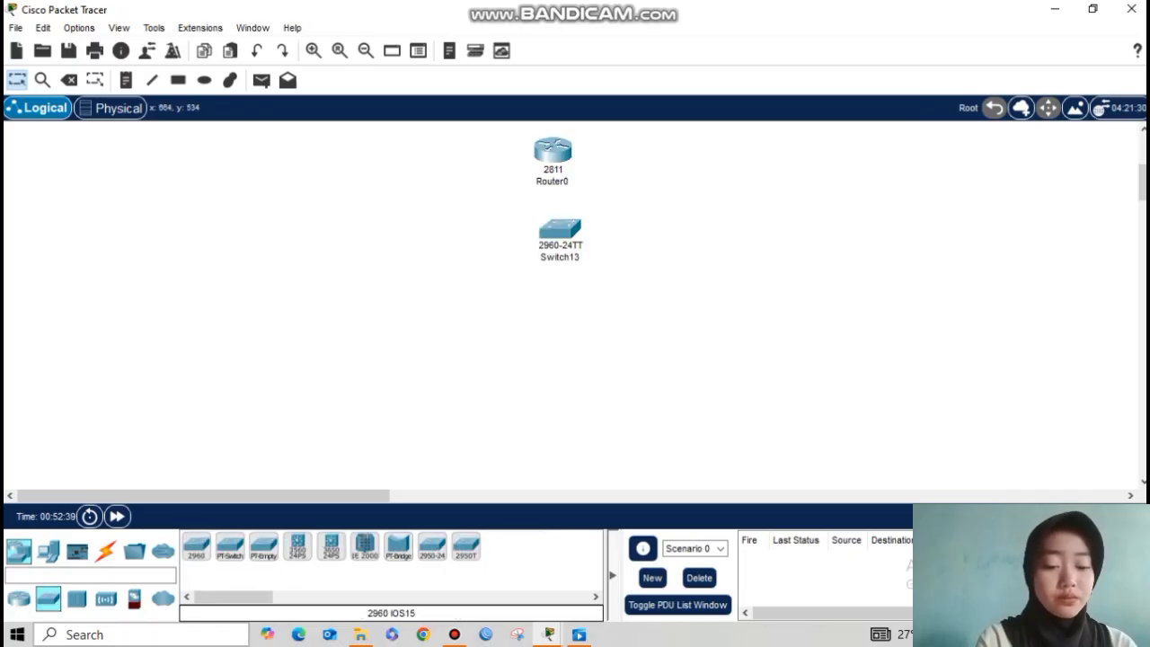
click(197, 545)
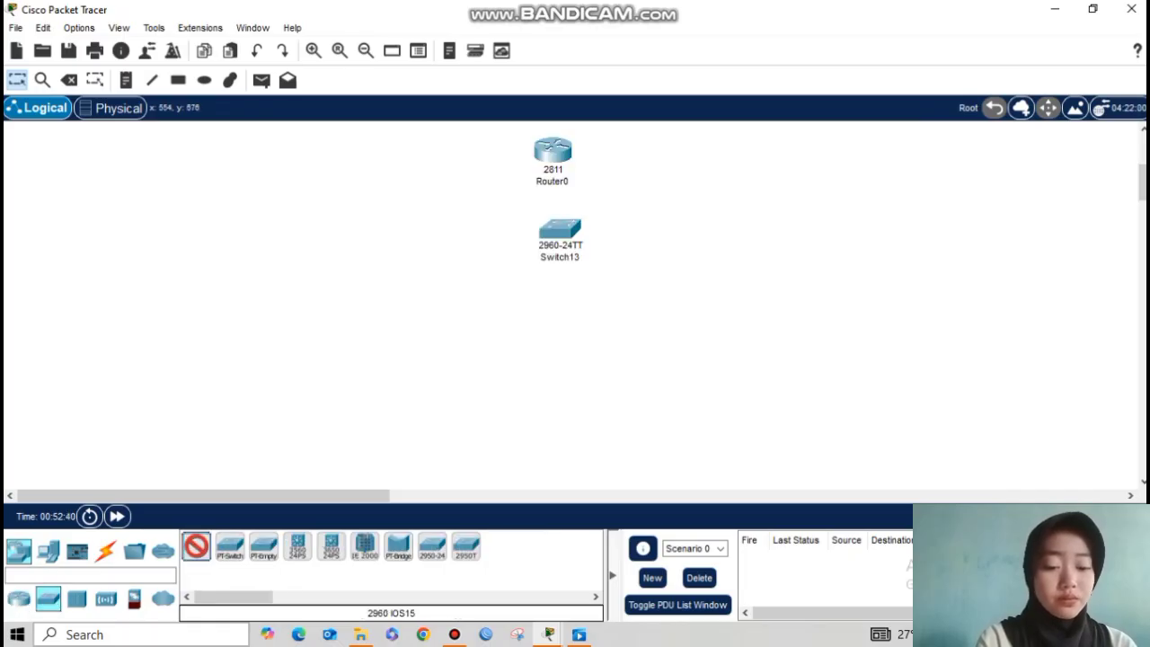
click(569, 337)
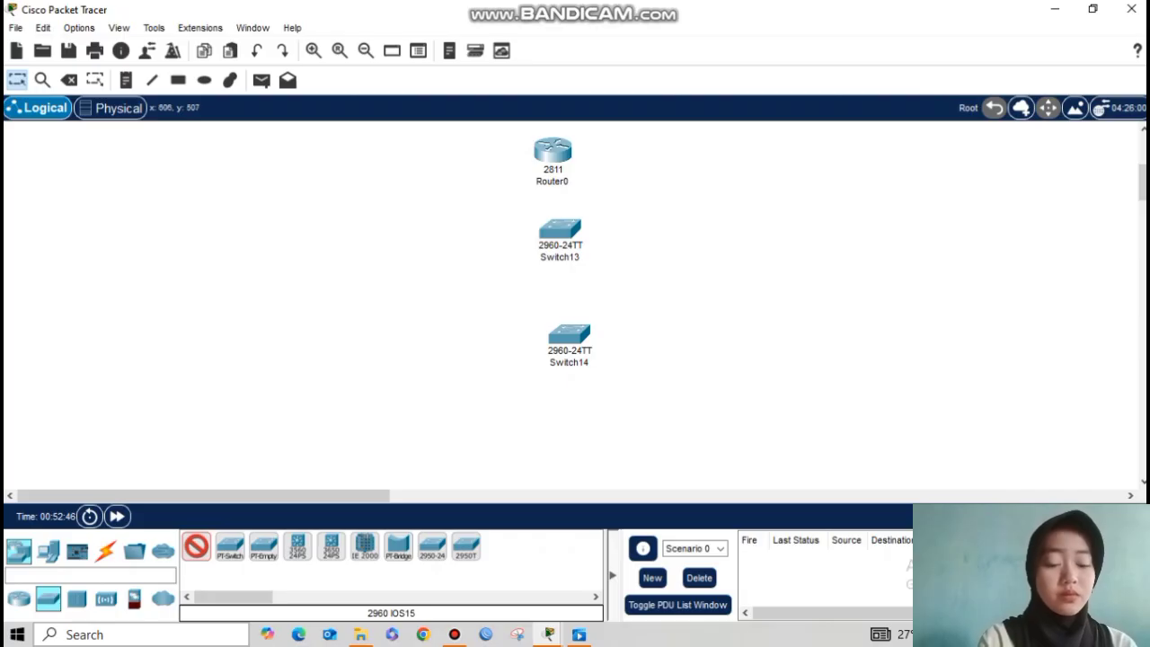
click(378, 236)
click(752, 231)
Step: Place PCs in pairs beneath the switches, starting with PC0 below Switch15
click(48, 551)
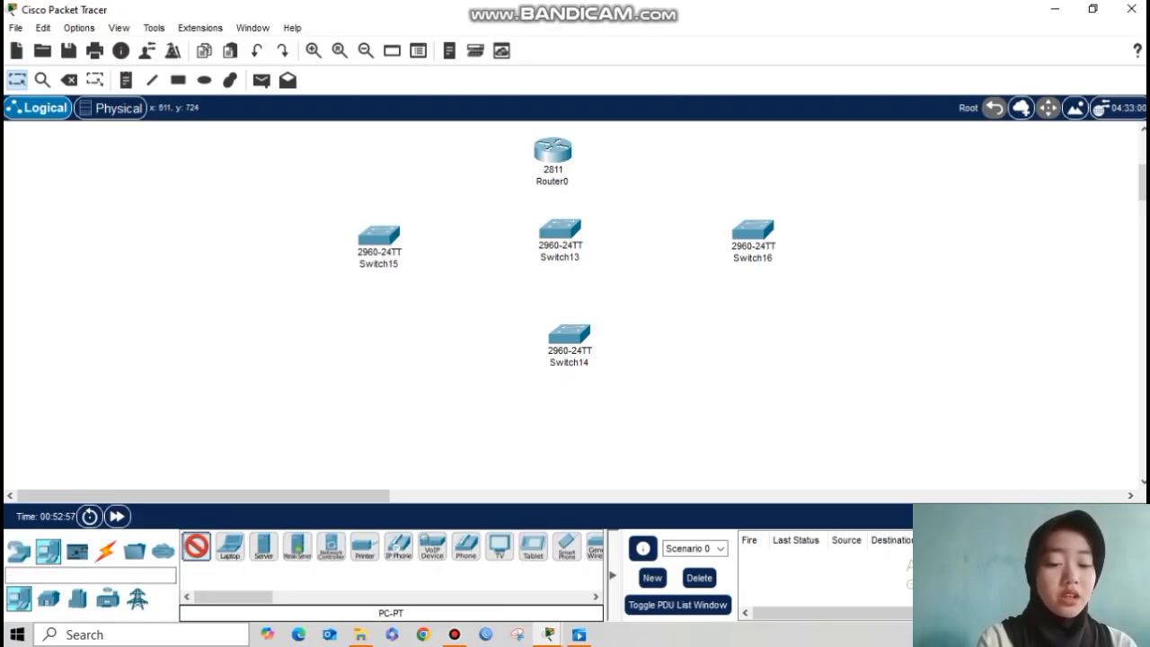
click(306, 293)
ctrl+click(197, 546)
click(430, 293)
click(304, 396)
click(437, 394)
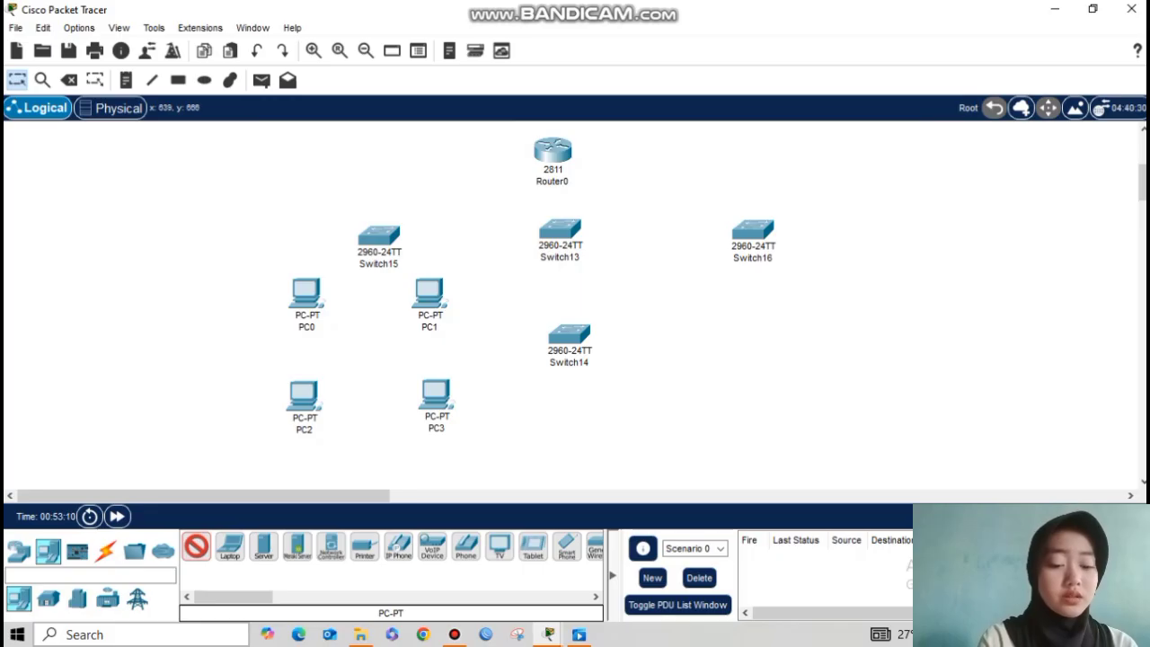
click(540, 400)
click(650, 393)
click(545, 473)
click(646, 469)
Step: Place more PCs on the right and left sides, ending with PC22 and PC23 at bottom left
click(896, 220)
click(1014, 220)
click(900, 342)
click(1031, 335)
click(917, 458)
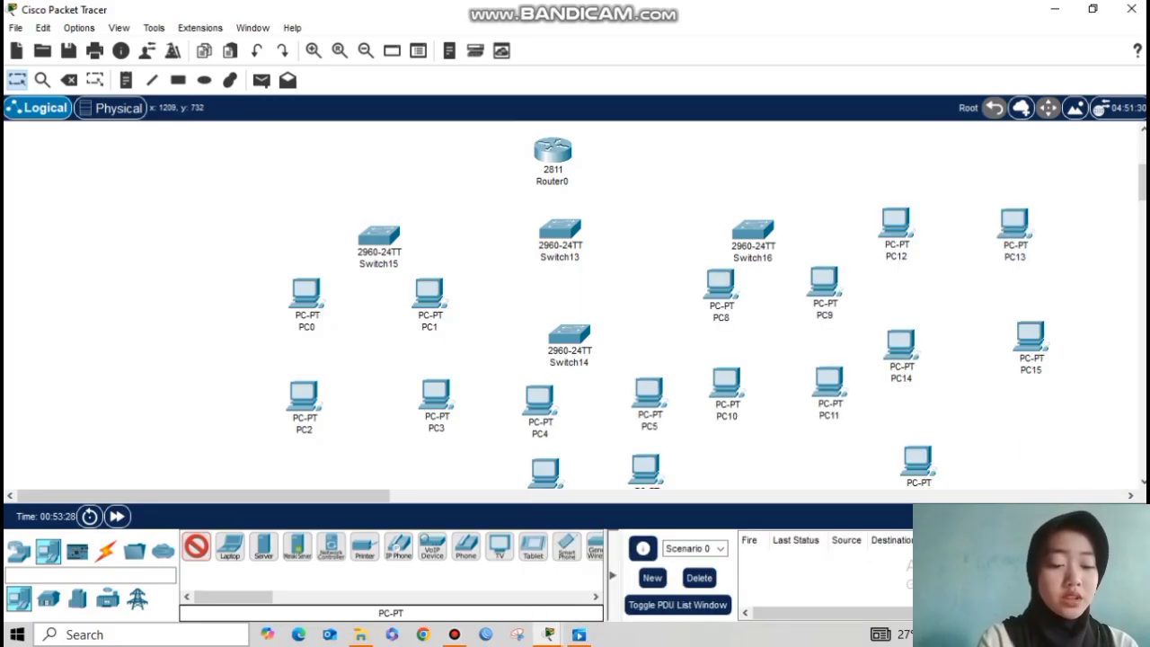
click(1037, 454)
click(93, 225)
click(195, 223)
click(62, 437)
click(203, 437)
click(197, 546)
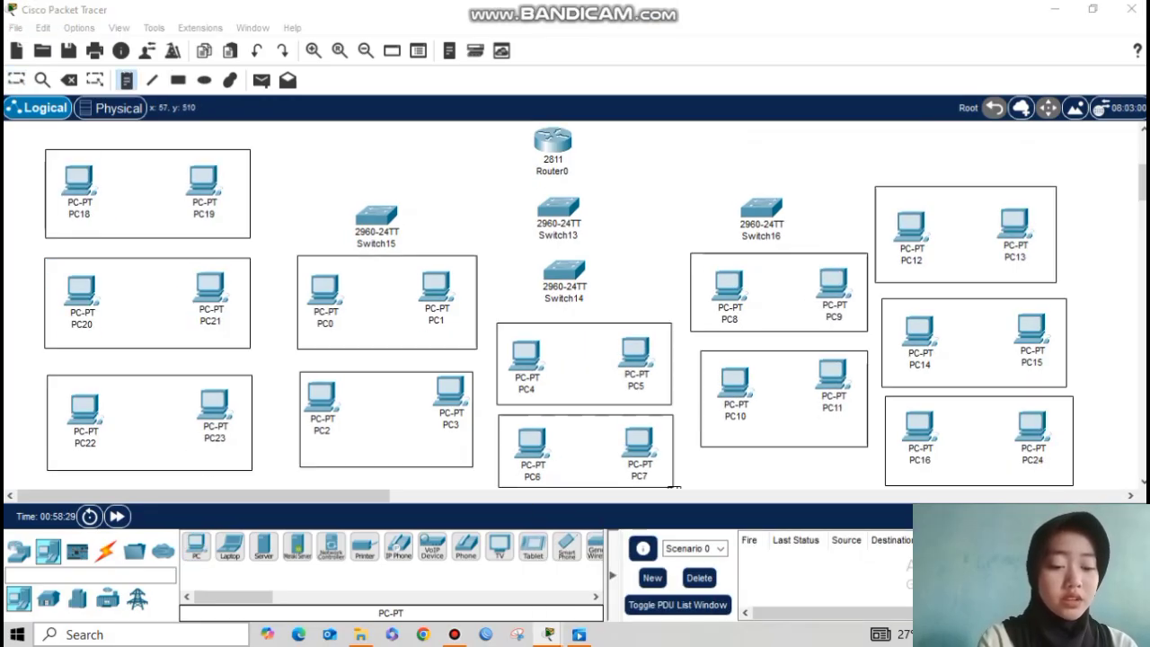
Step: Add VLAN, VLAN 30, VLAN 40 and VLAN 50 labels above the PC groups, plus a 10.10.10.0/24 note
click(54, 277)
text(VLAN 20)
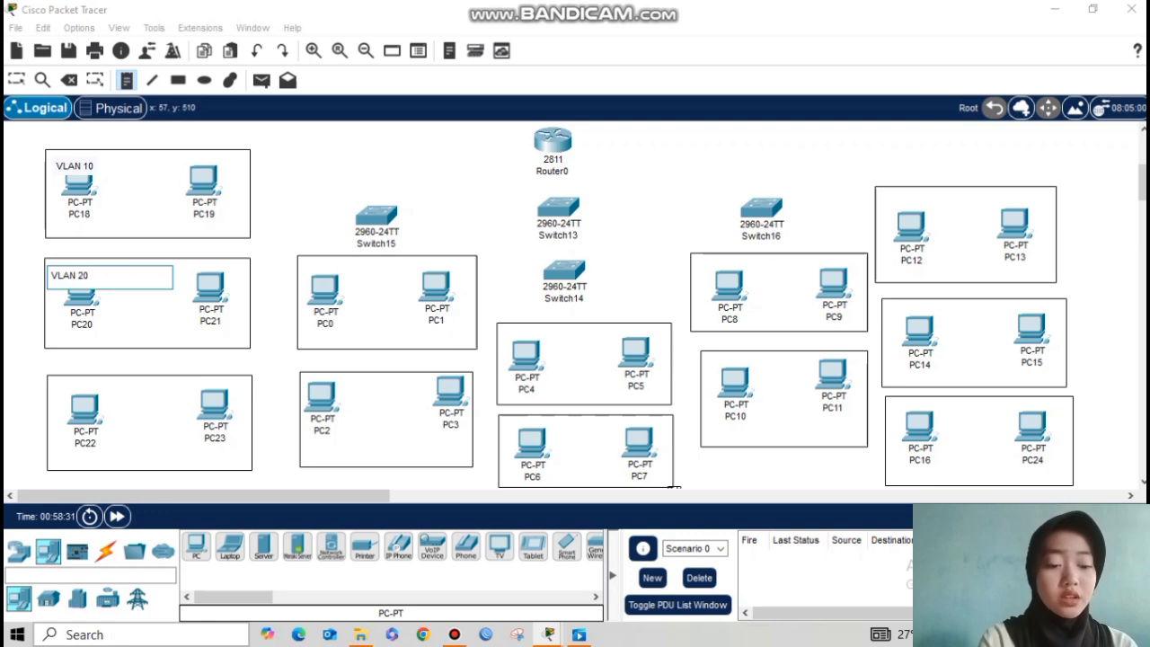
click(57, 394)
text(VLAN 30)
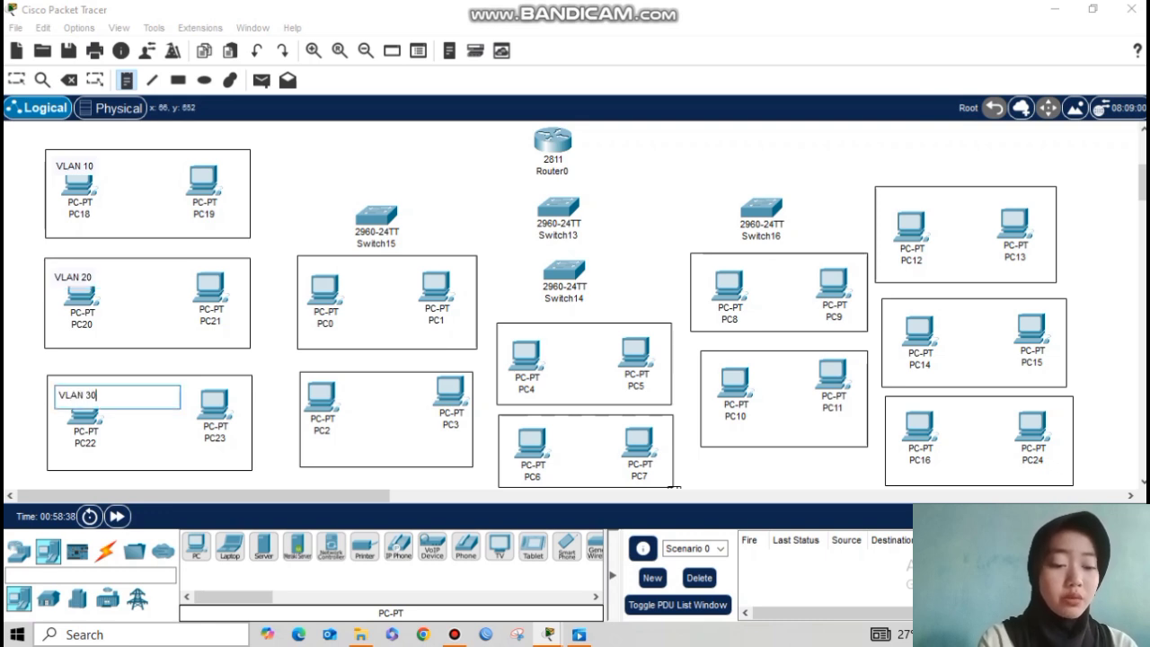
click(309, 271)
text(VLAN 40)
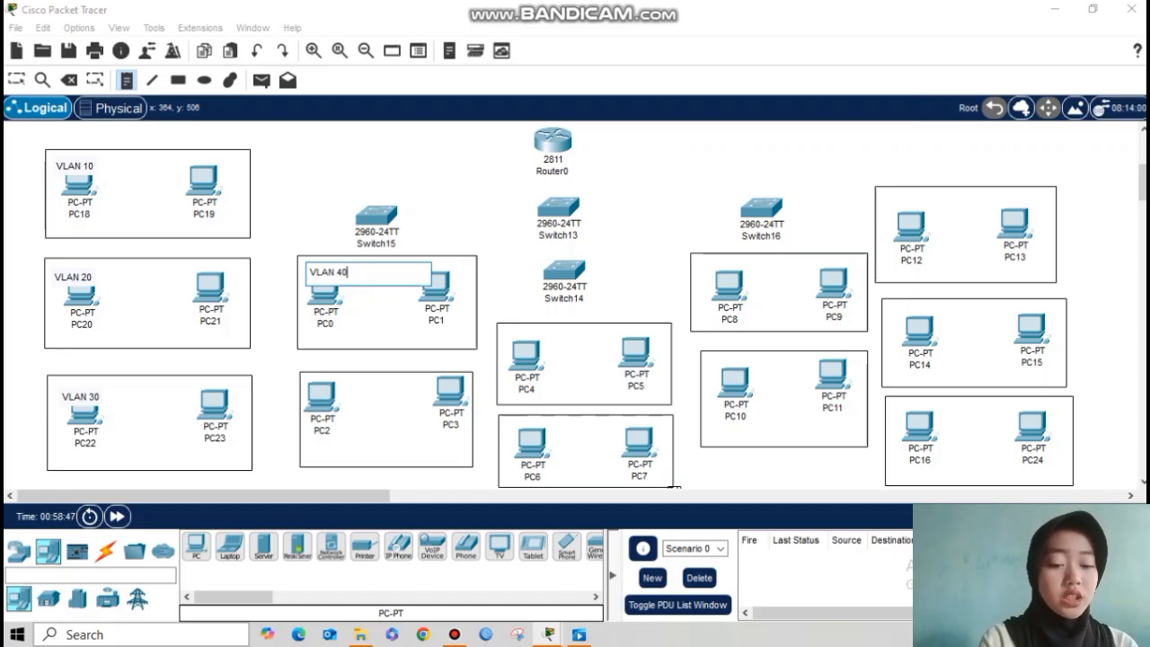
click(308, 384)
text(VLA)
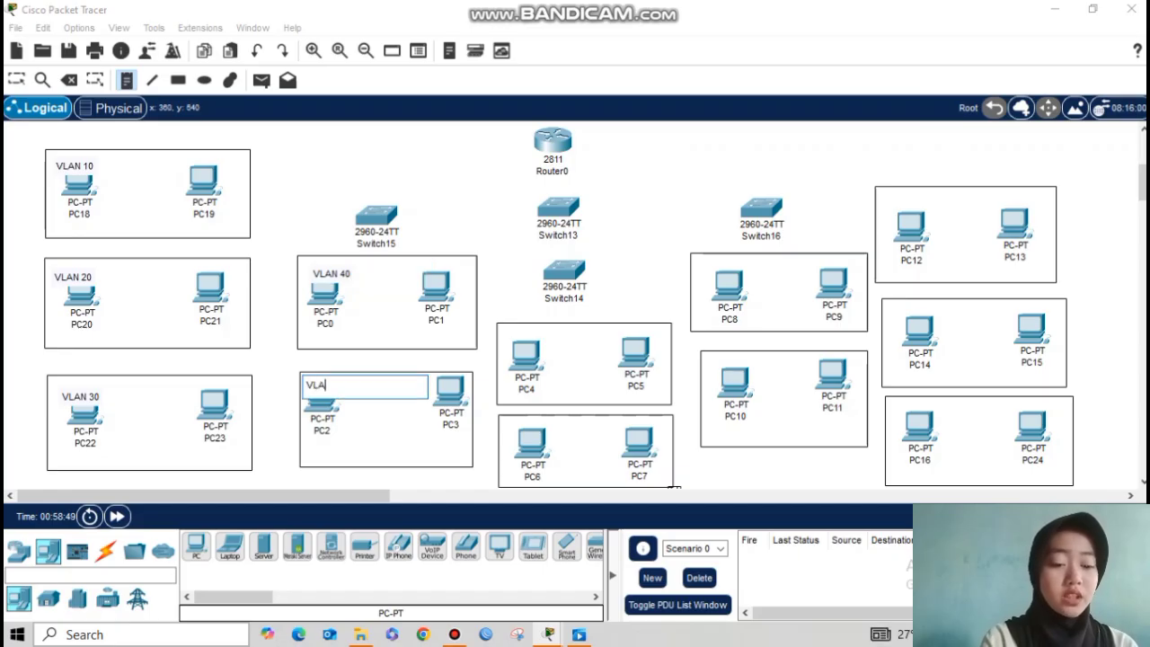
text(N 50)
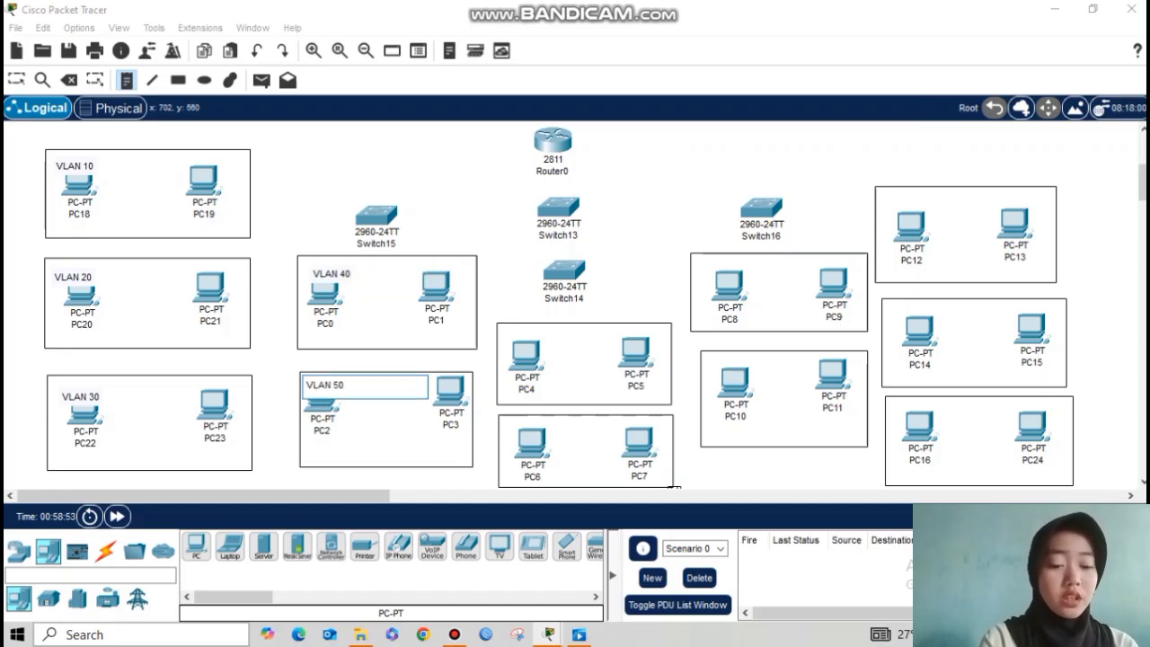
key(Escape)
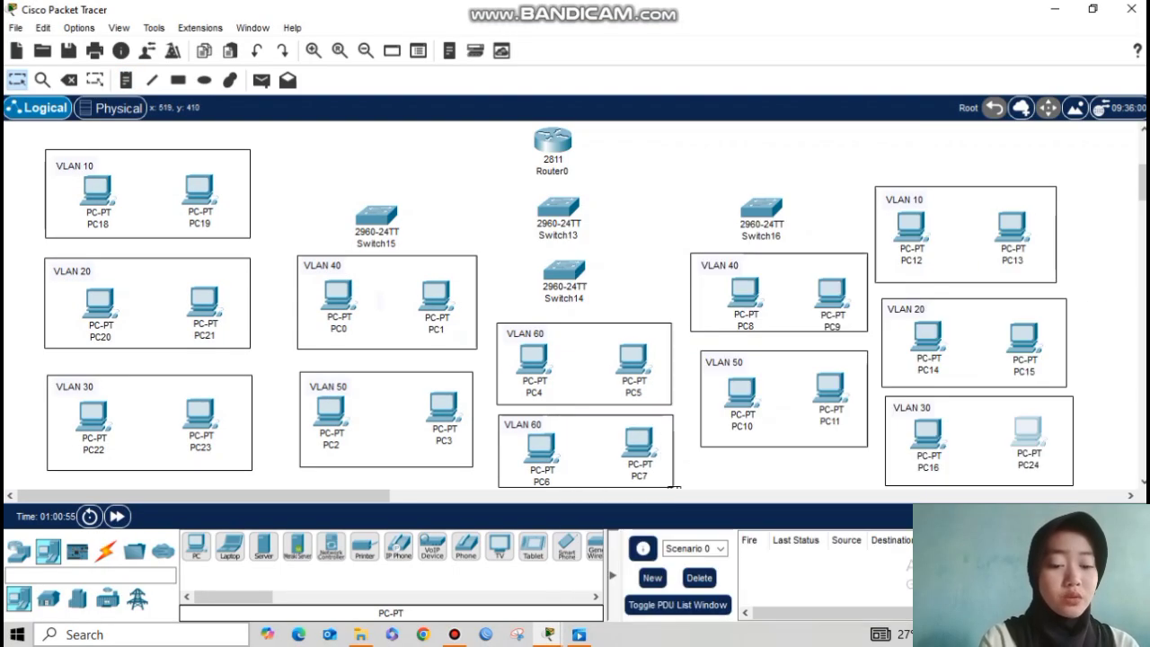
key(n)
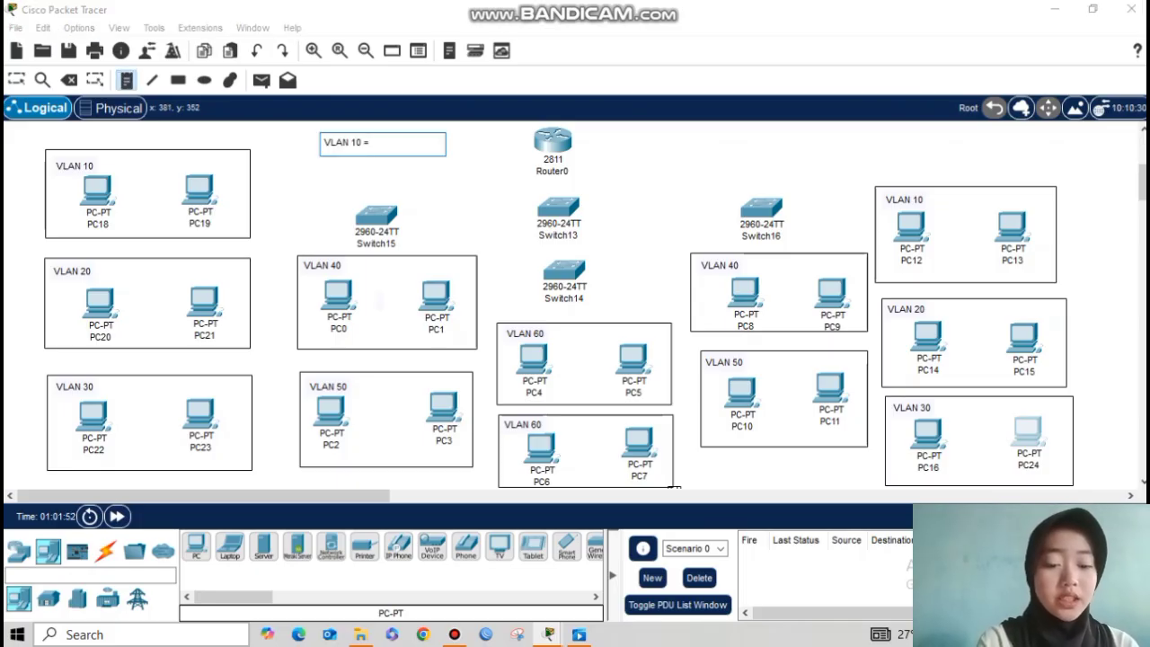
text(10.10.10.0/24)
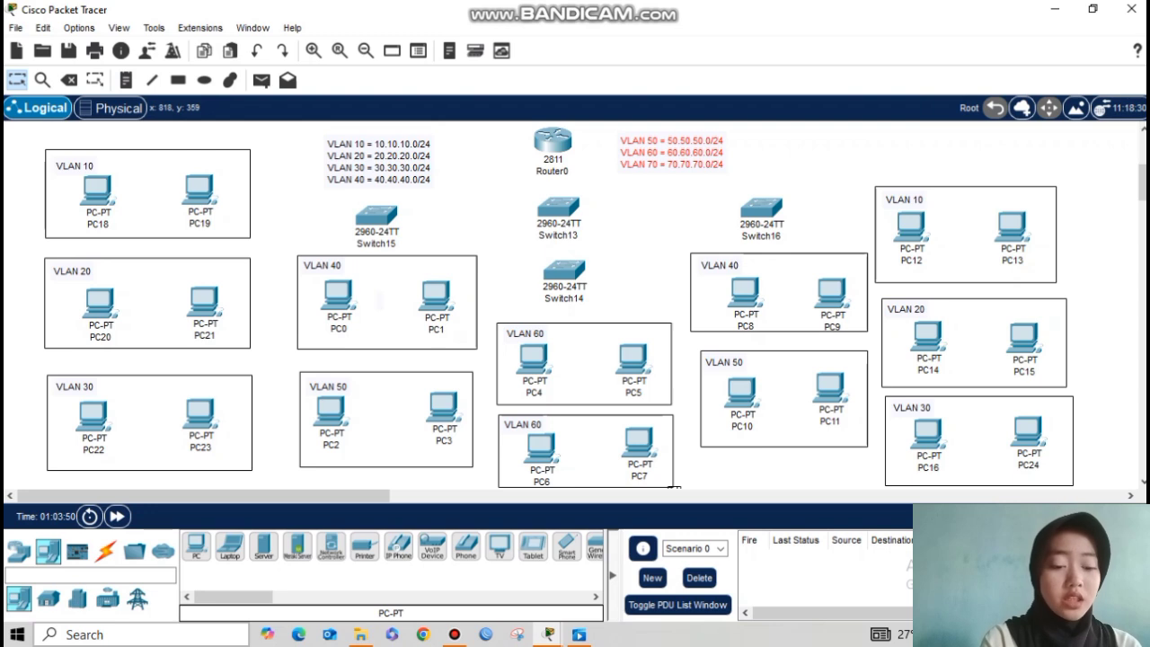
Step: Cable Router0 Fa0/0 to Switch13, then Switch13 to Switch15, Switch14 and Switch16 with automatic cables
click(105, 550)
click(196, 546)
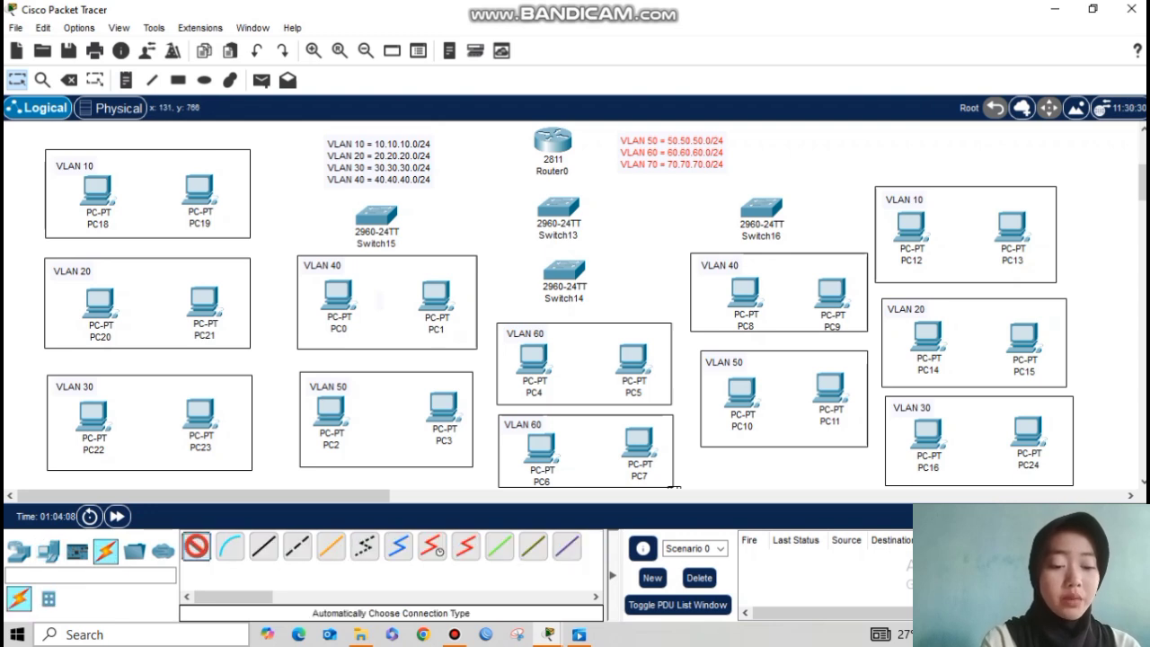
click(556, 169)
click(558, 209)
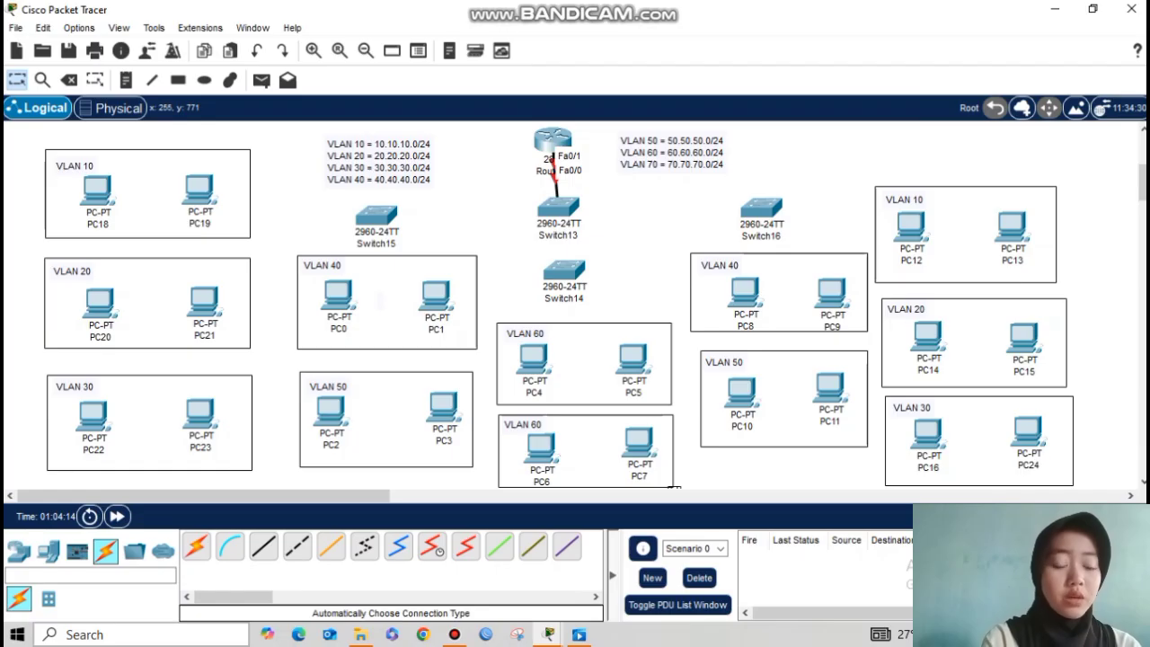
click(196, 547)
click(557, 209)
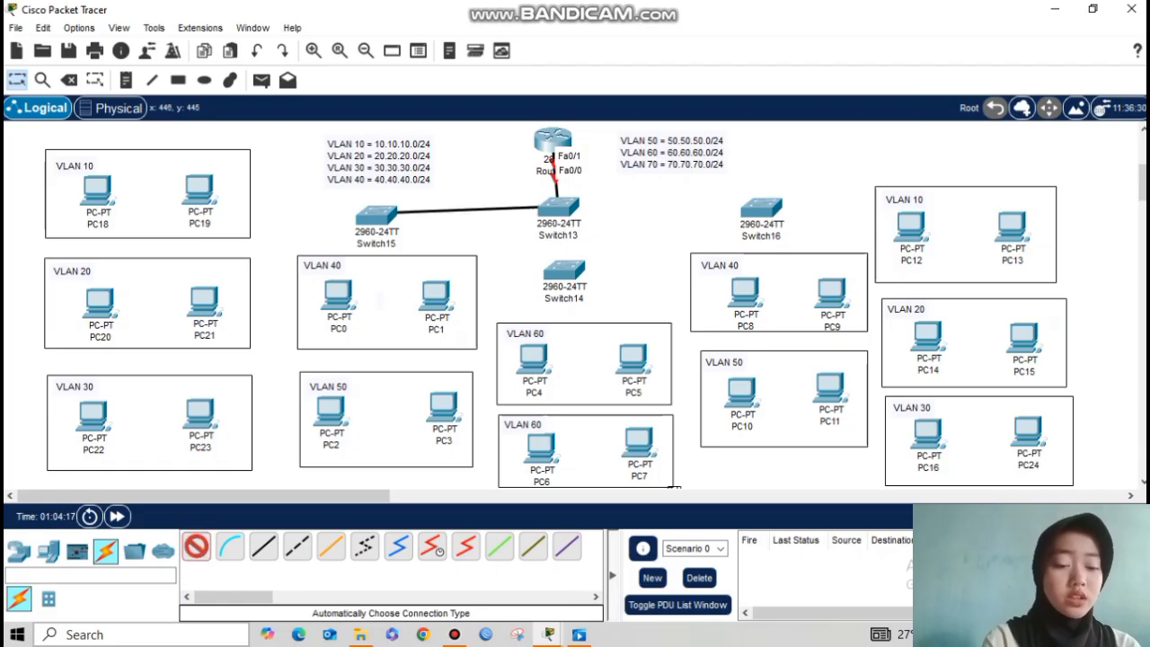
click(377, 216)
click(195, 546)
click(558, 208)
click(564, 270)
click(195, 546)
click(558, 209)
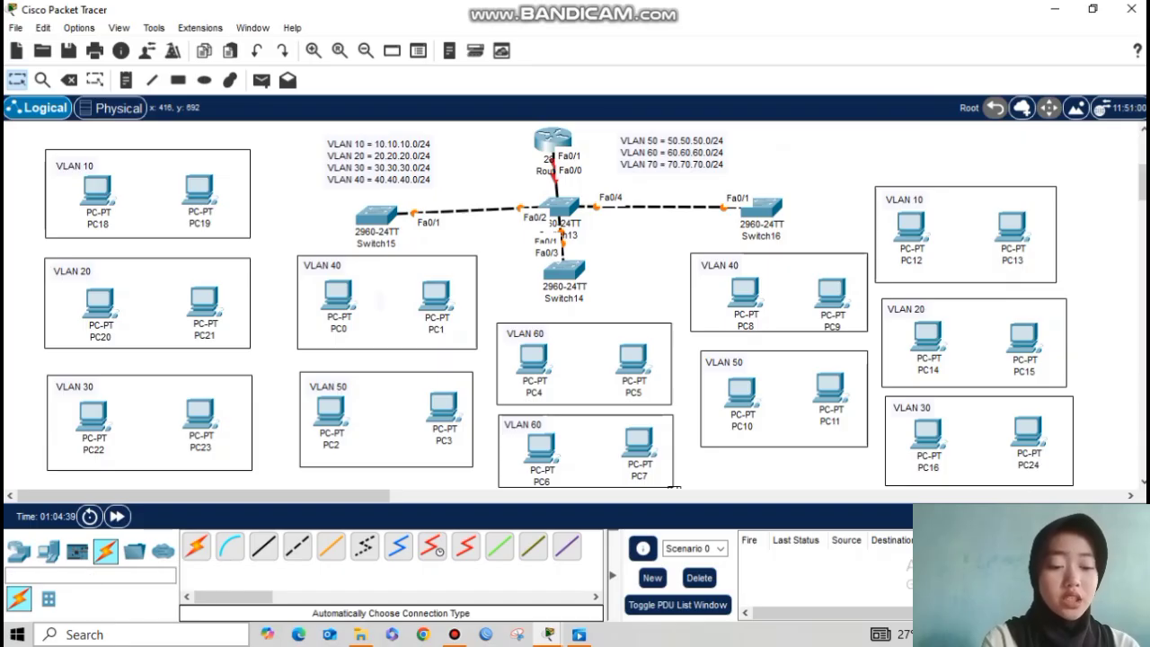
Step: Cable PCs such as PC19 to Switch15, then nudge Switch13 slightly upward
click(196, 545)
click(375, 215)
click(656, 340)
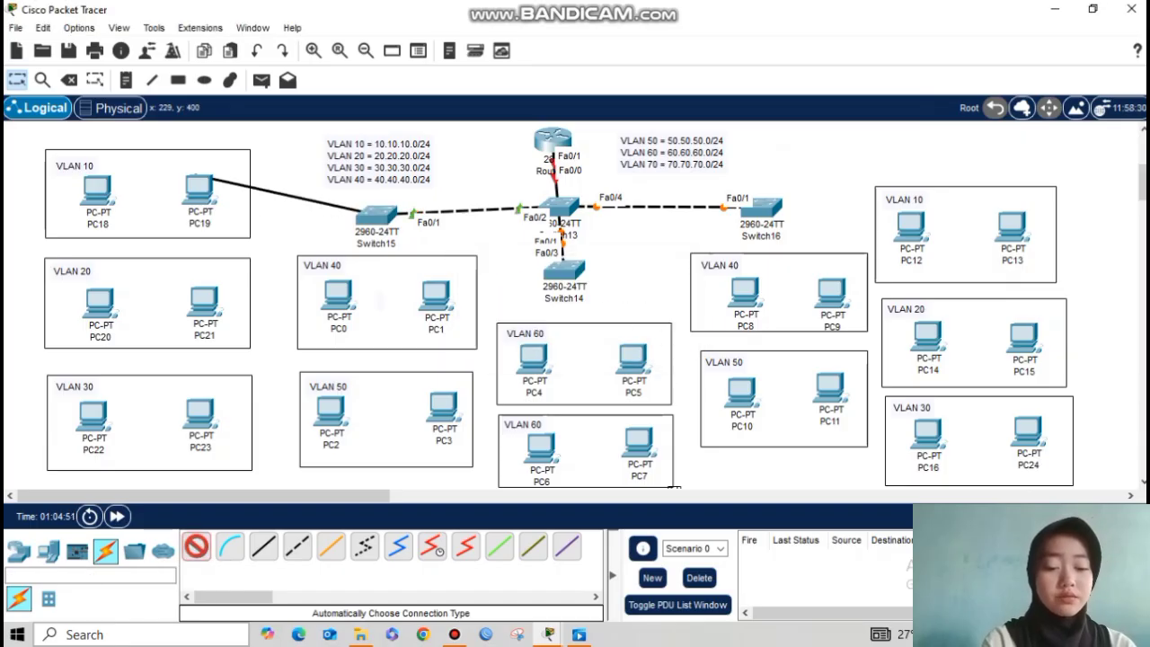
click(209, 181)
click(196, 545)
click(378, 215)
click(377, 215)
click(656, 339)
click(378, 215)
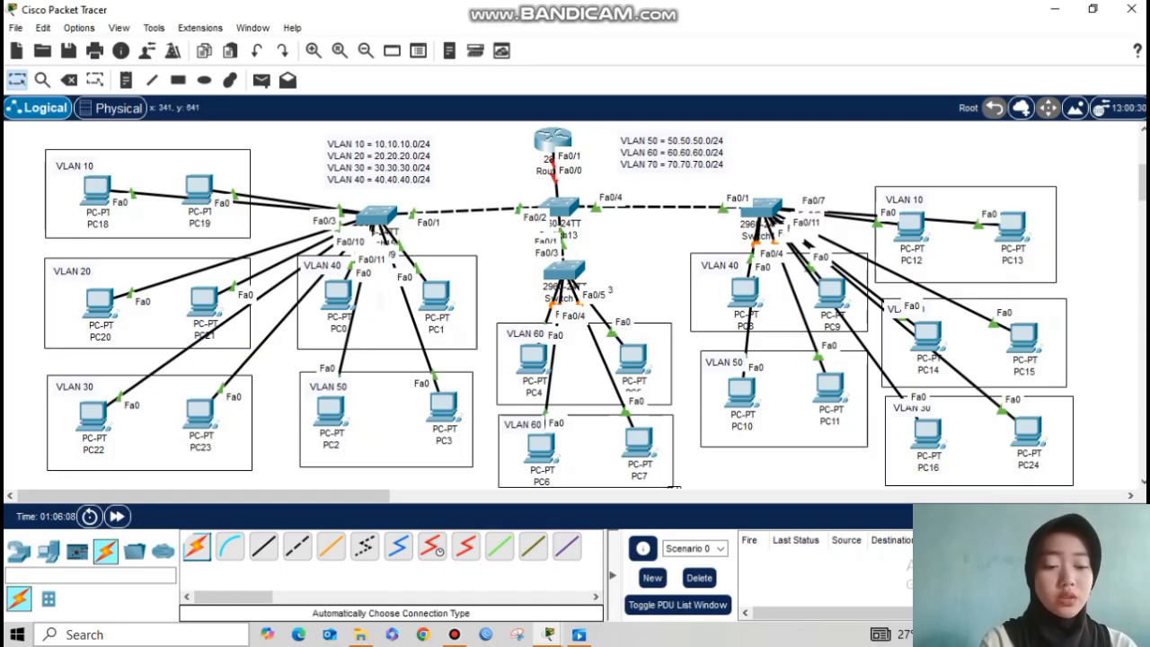
drag(561, 208, 562, 204)
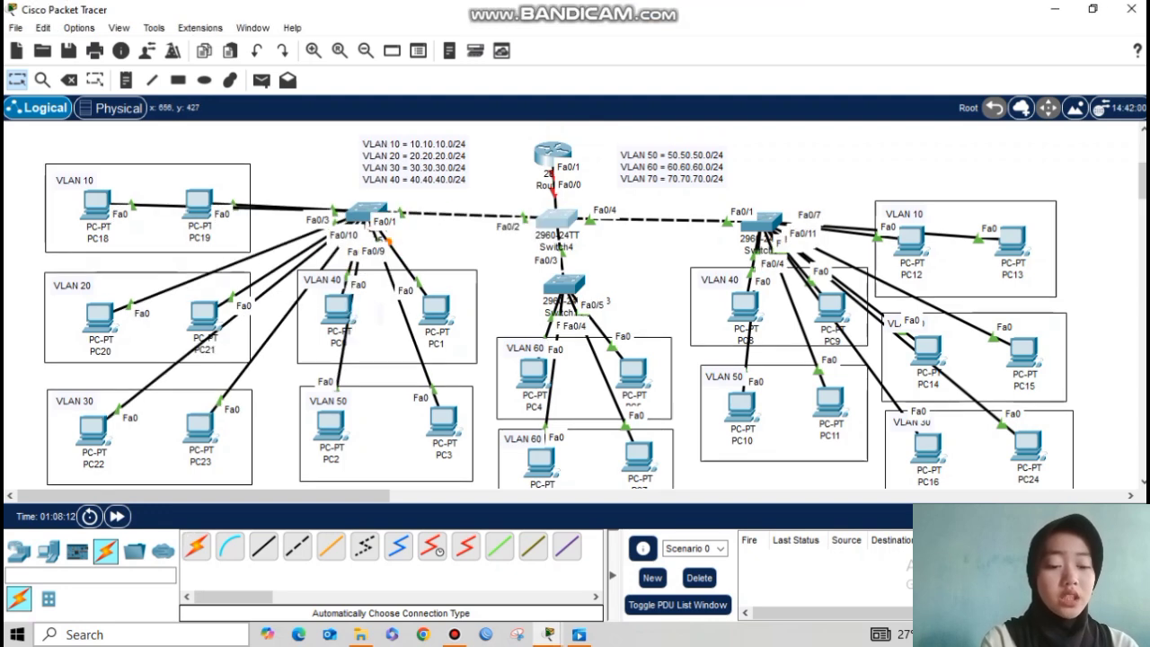
Step: Open Switch4's CLI and enter global configuration mode with en and conf t
click(564, 284)
click(462, 69)
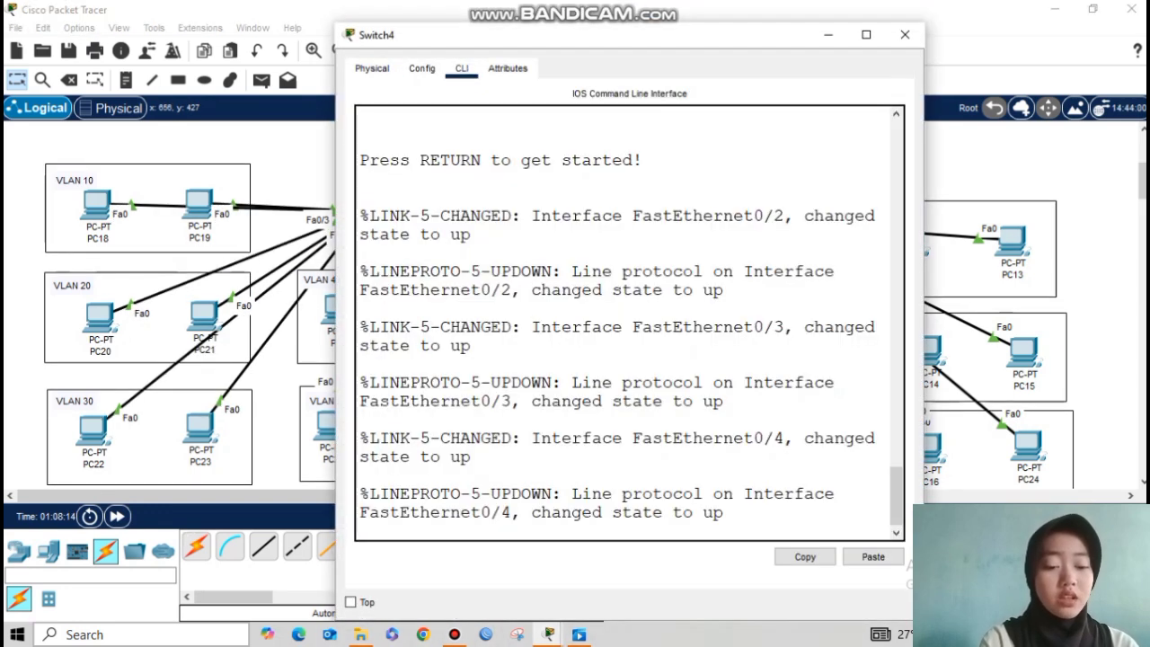
key(Return)
text(en)
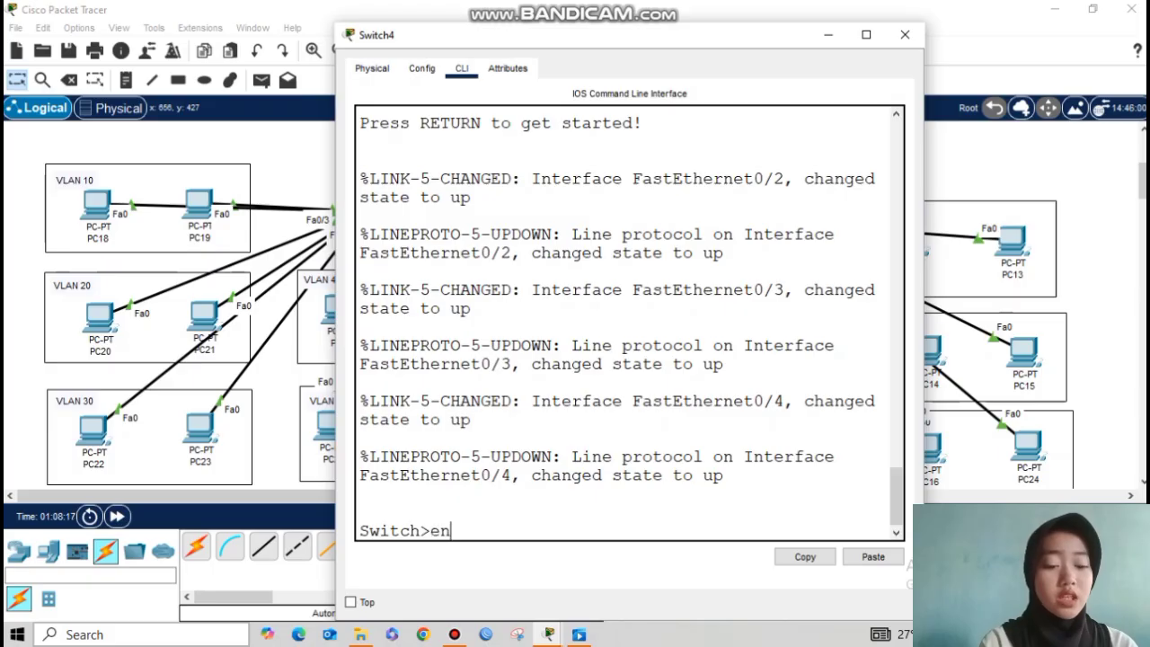
key(Return)
text(con)
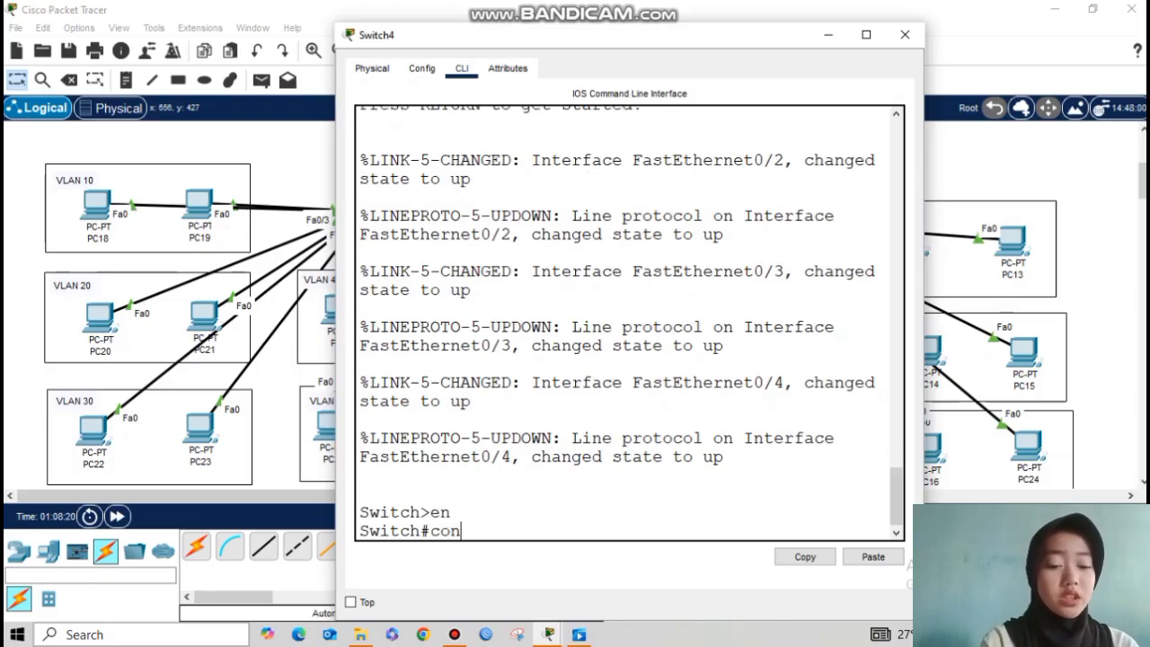
text(f t)
key(Return)
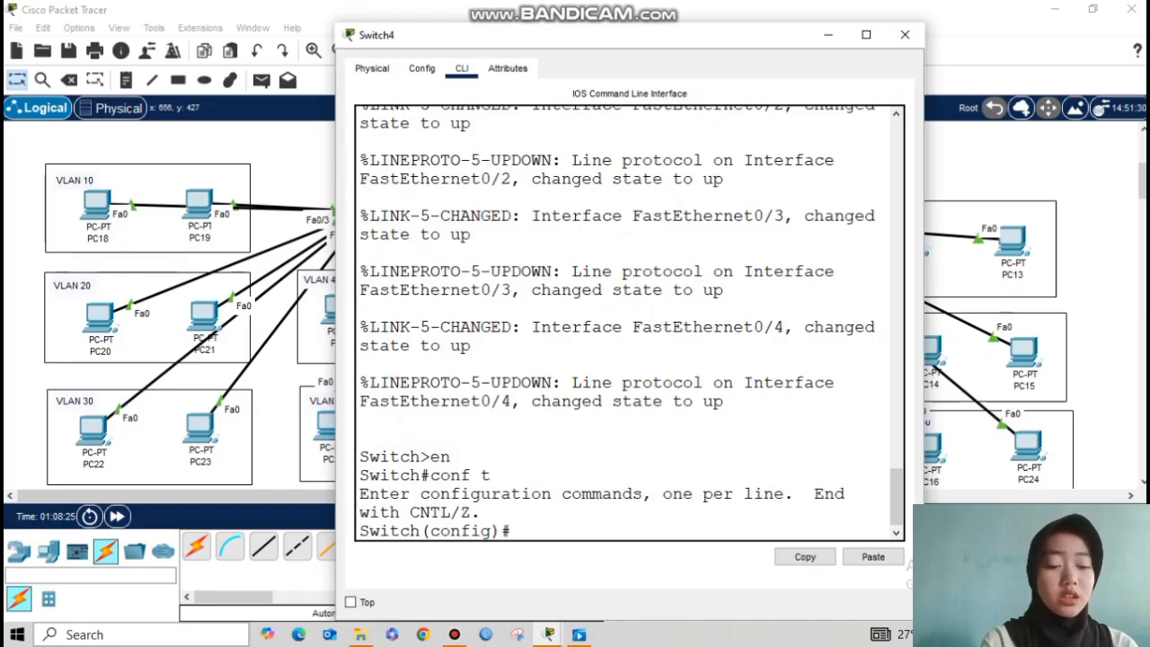
text(vtp mode server)
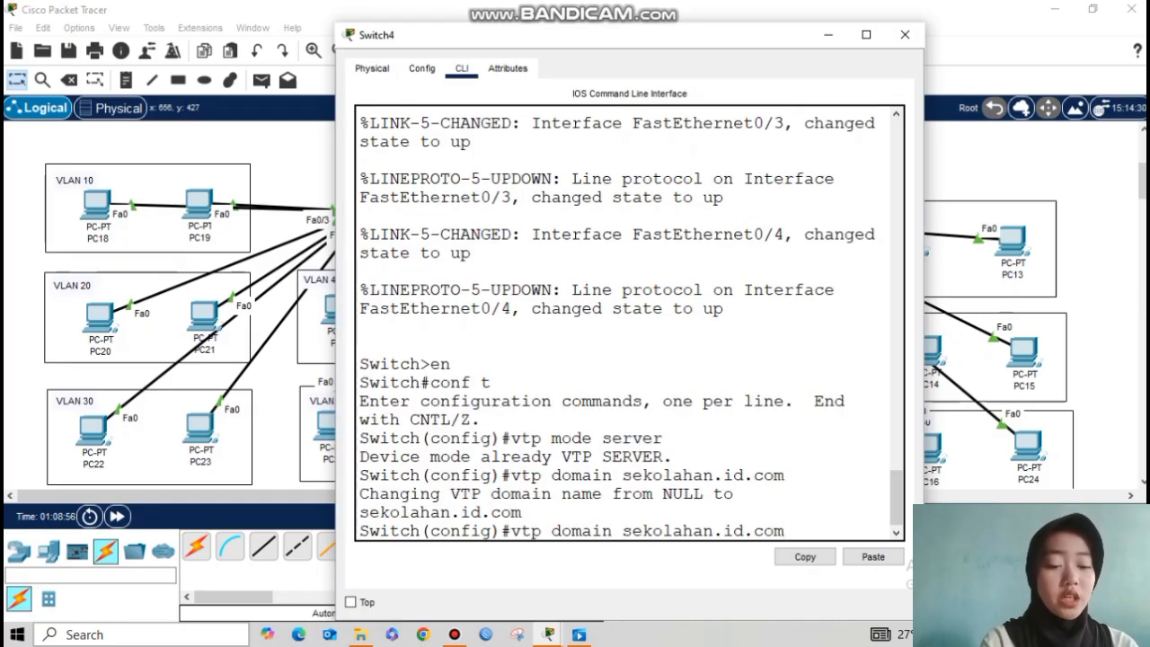
key(Return)
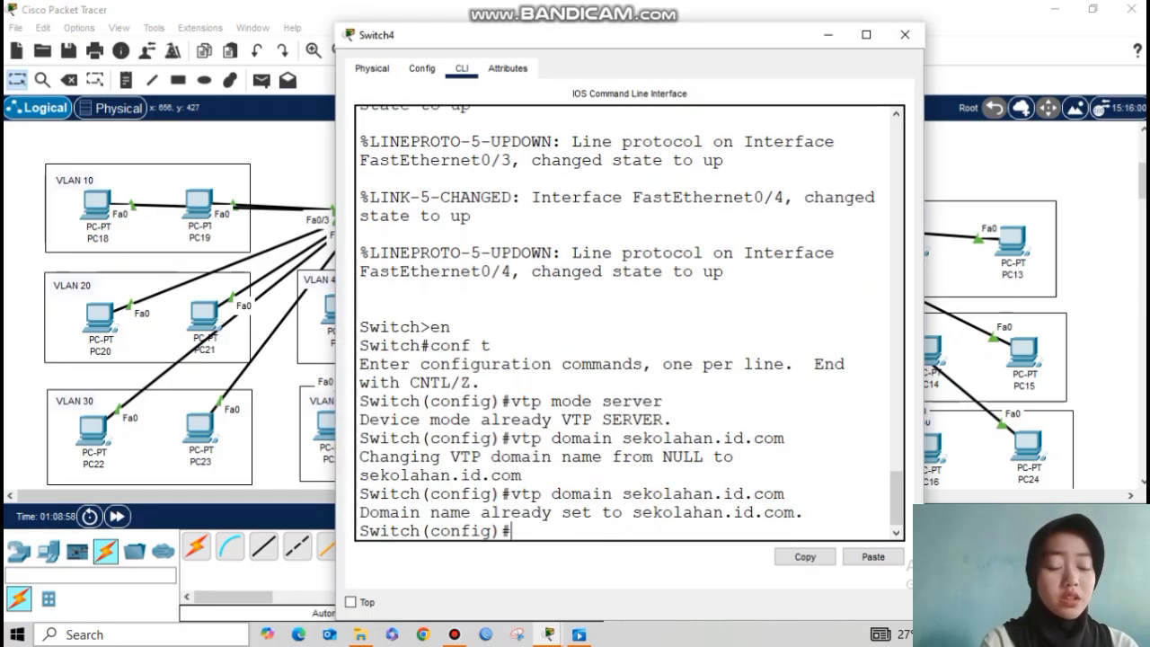
text(vtp password 123)
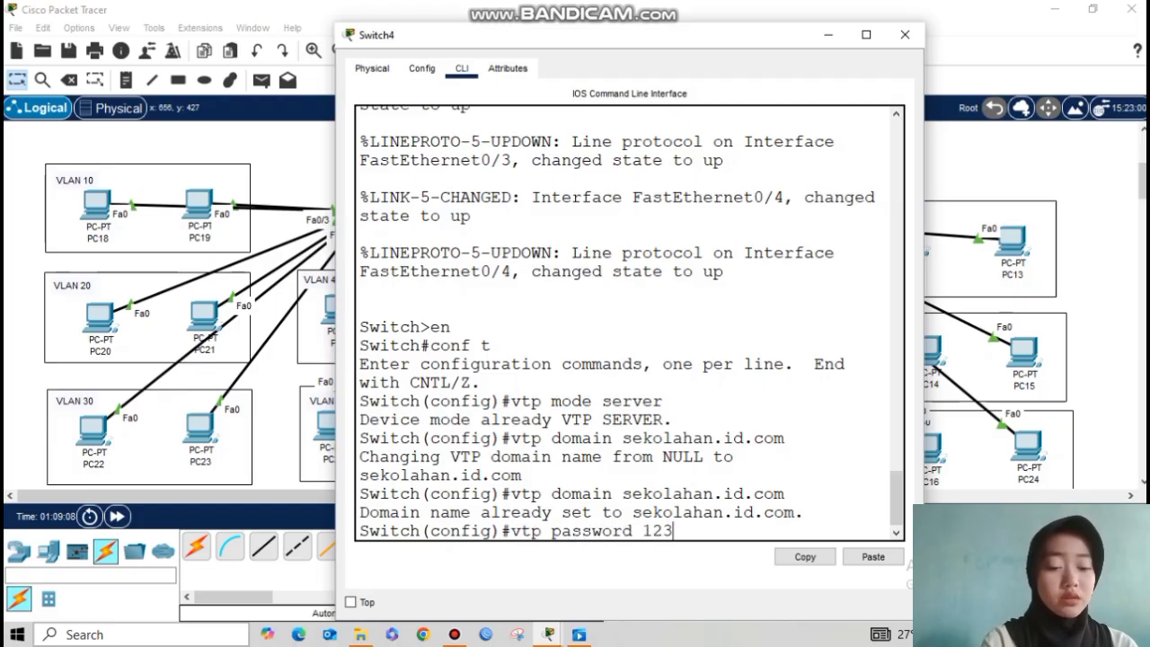
key(Return)
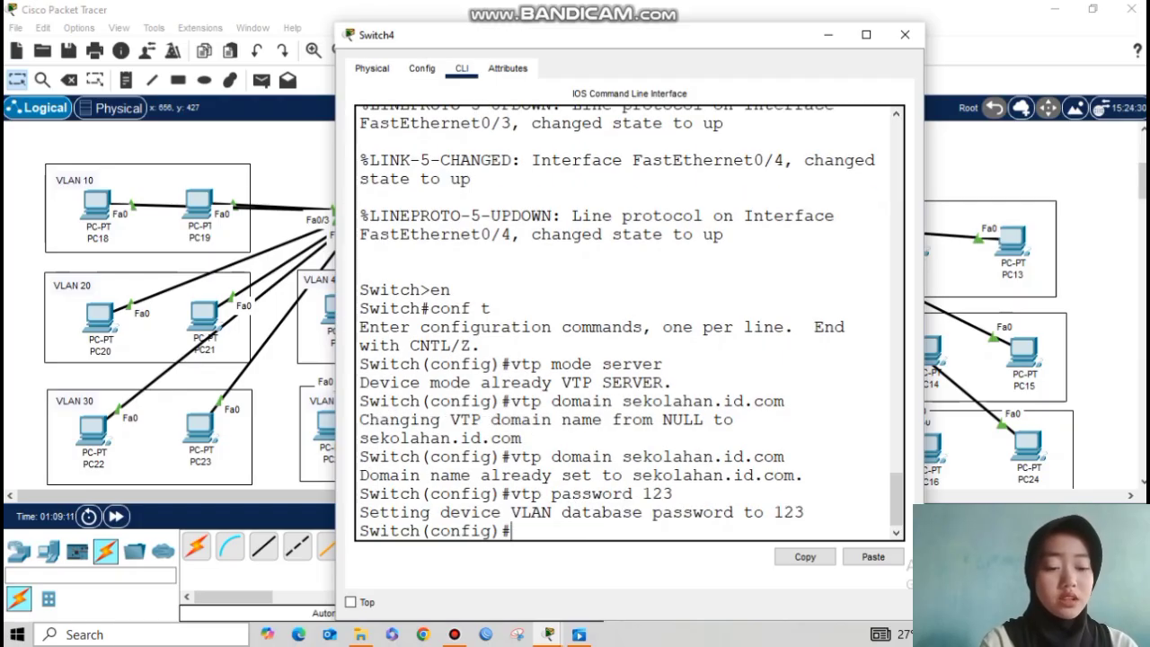
drag(415, 42, 335, 21)
key(Return)
key(Return)
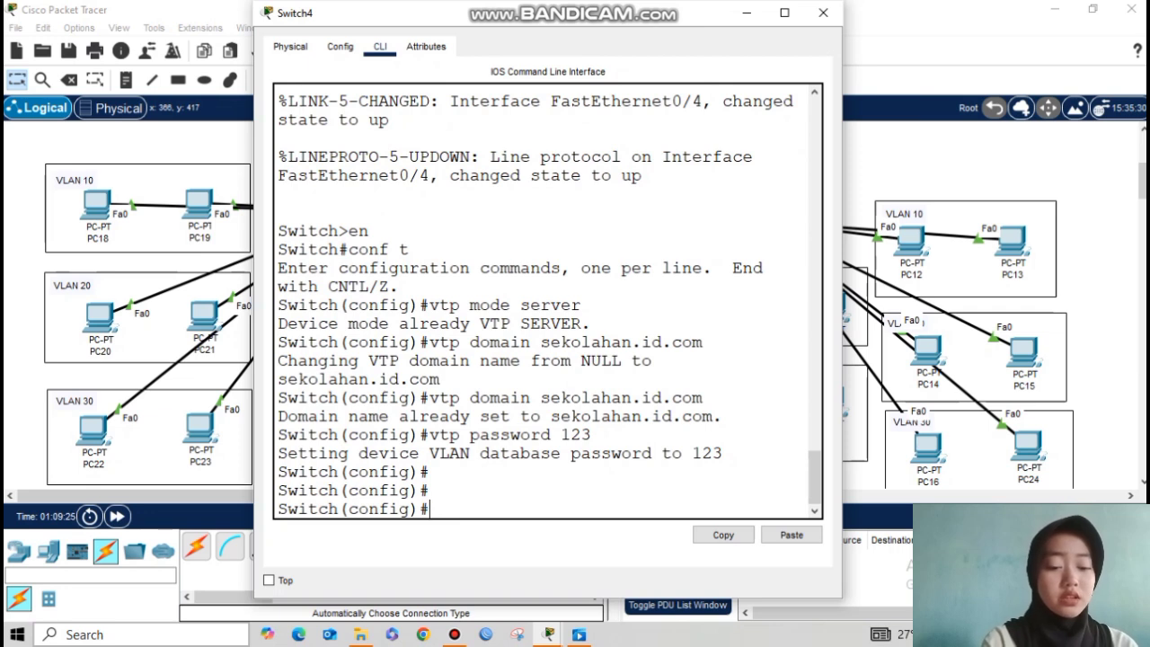
text(interface )
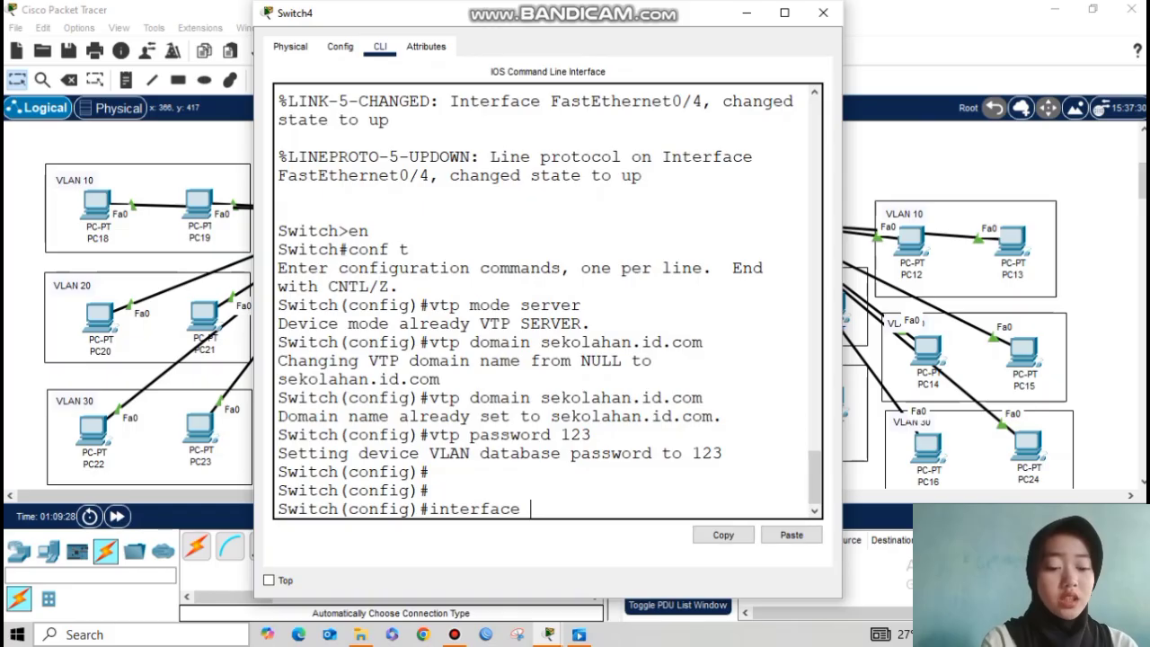
text(faran)
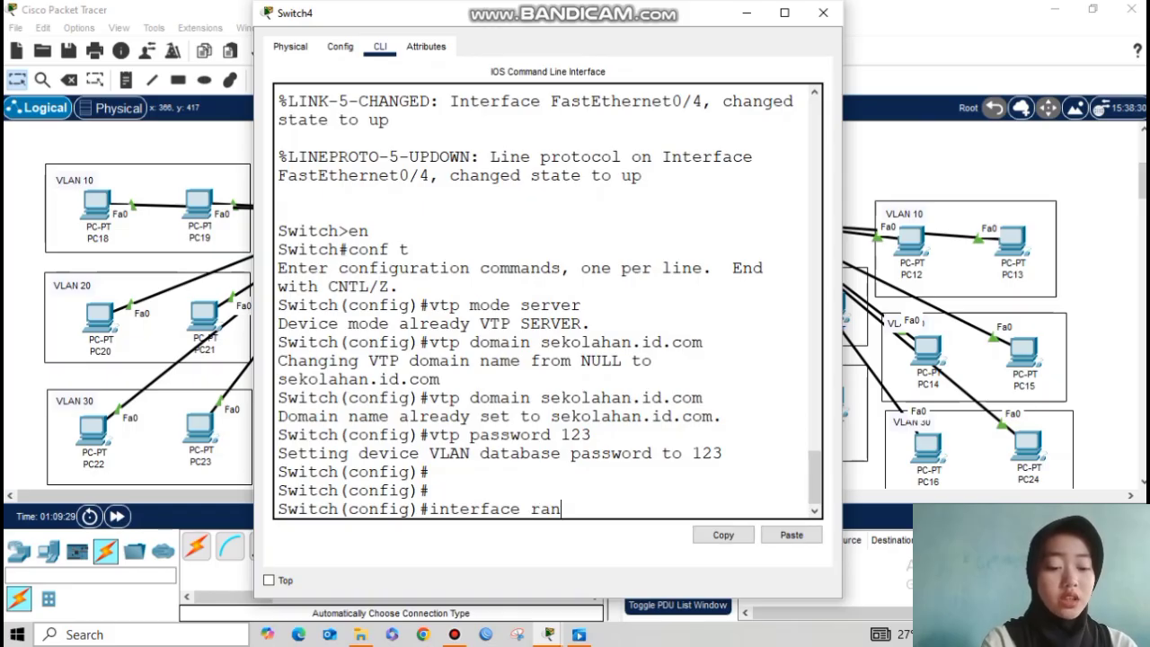
text(ge fa0/1-4)
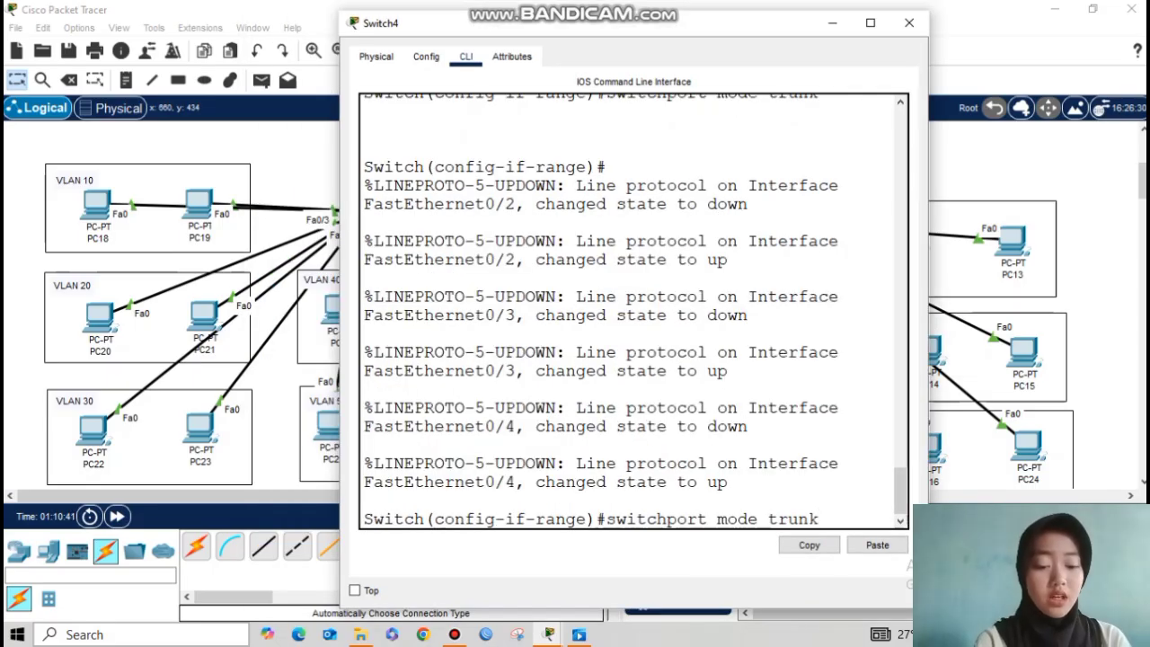
Step: Make Switch4's ports Fa0/1–4 trunks and leave interface range configuration
key(Return)
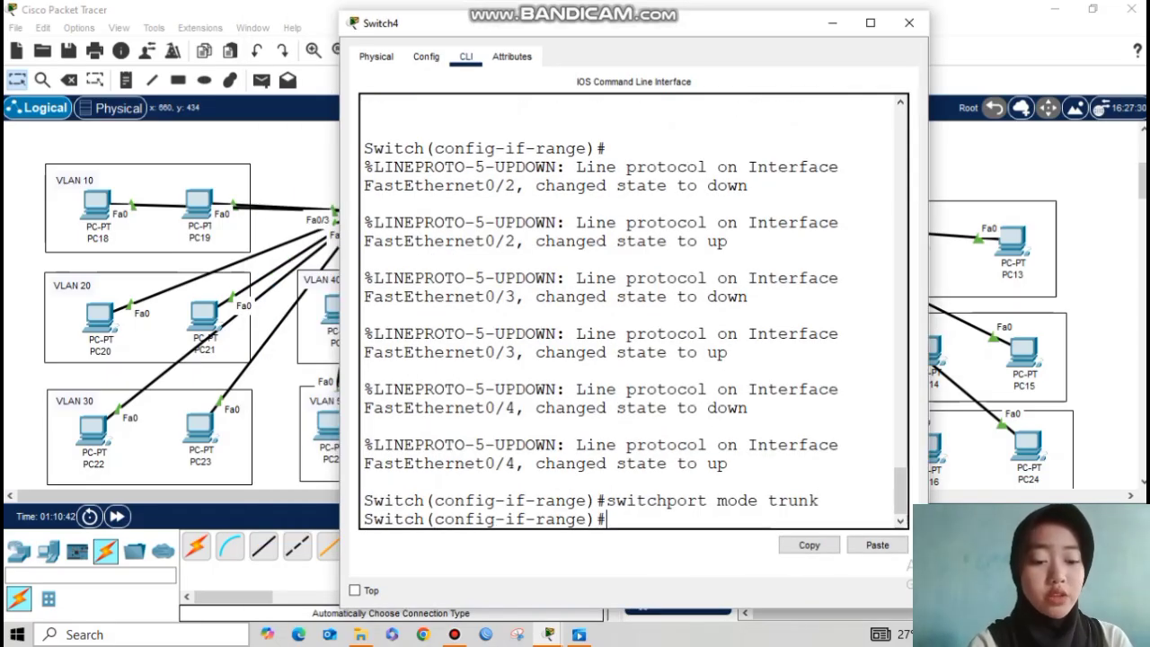
text(exit)
key(Return)
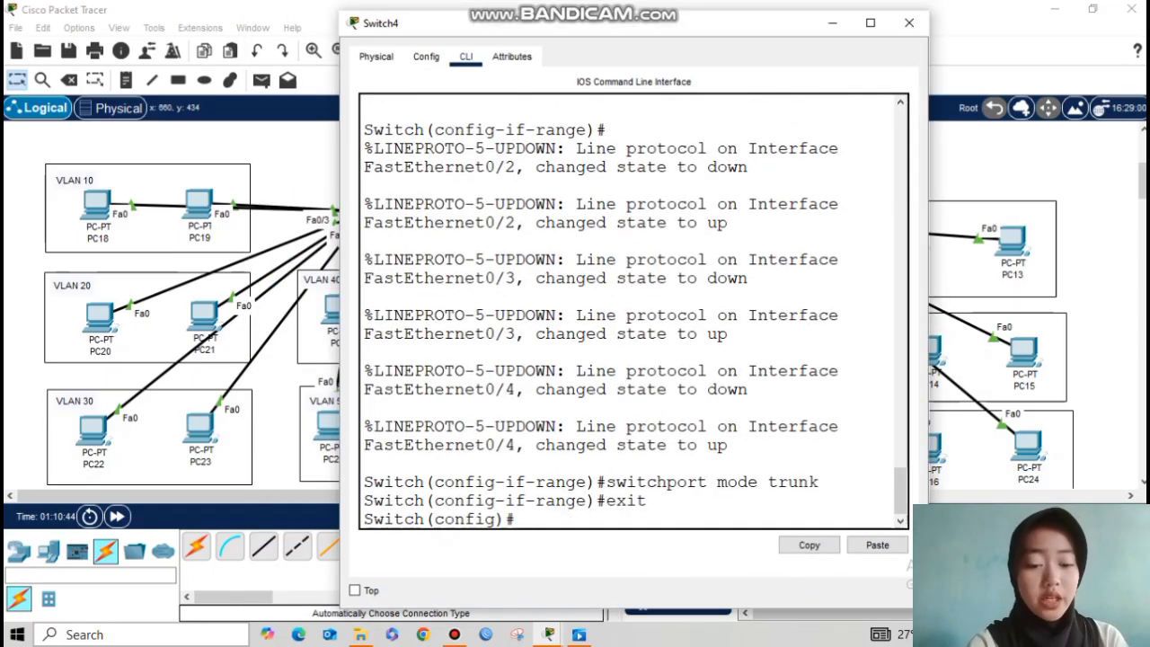
key(Return)
Step: Check show vtp status for the domain name, Server mode and configuration revision
key(Return)
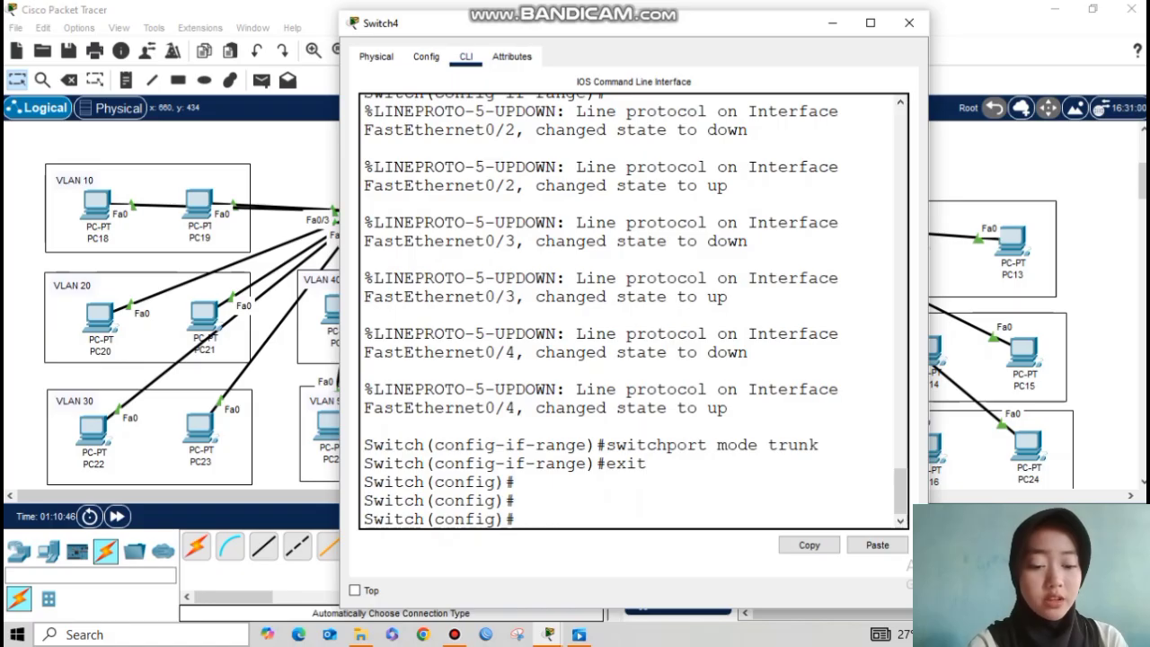
text(do show vtp status)
key(Return)
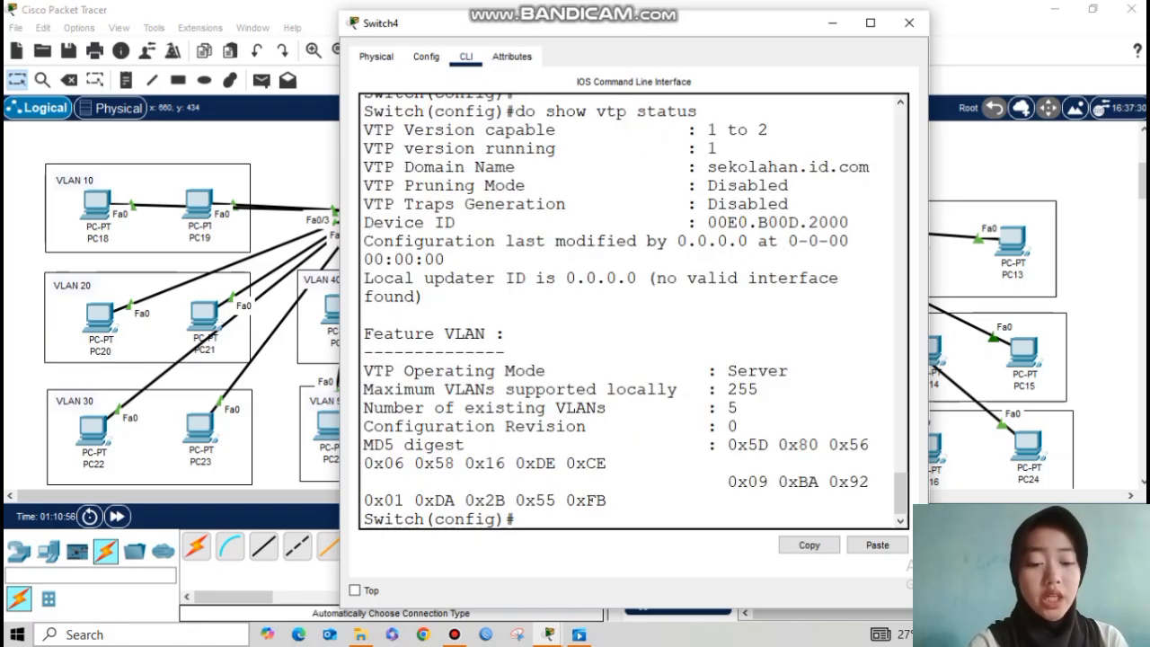
drag(698, 167, 789, 185)
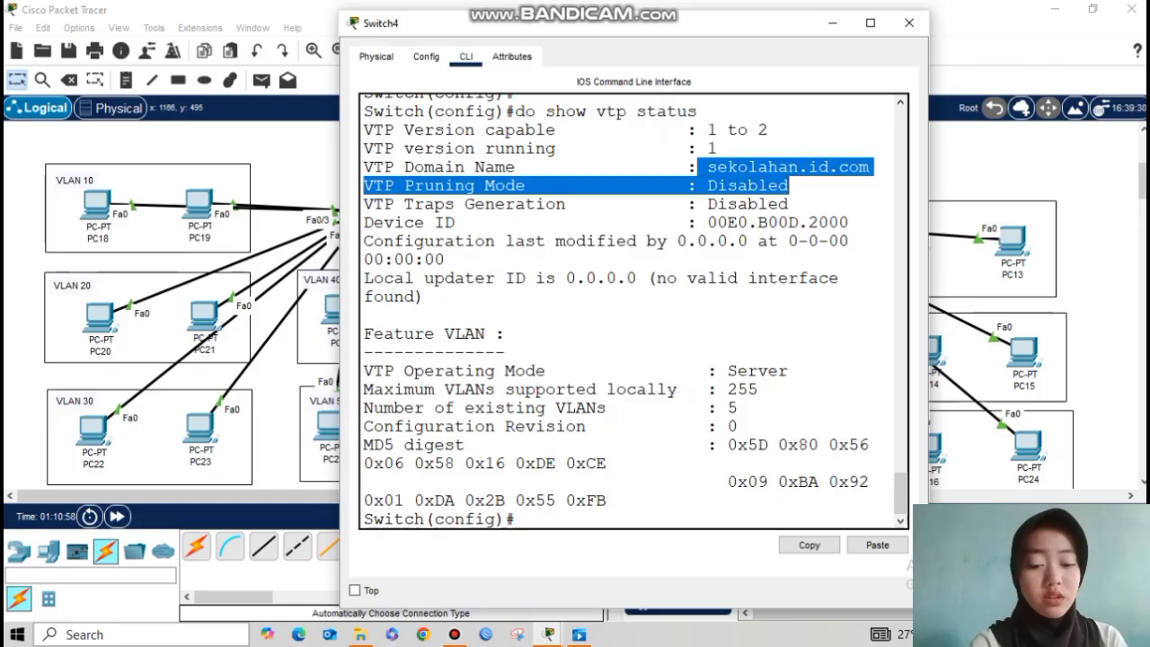
click(516, 333)
drag(728, 372, 788, 371)
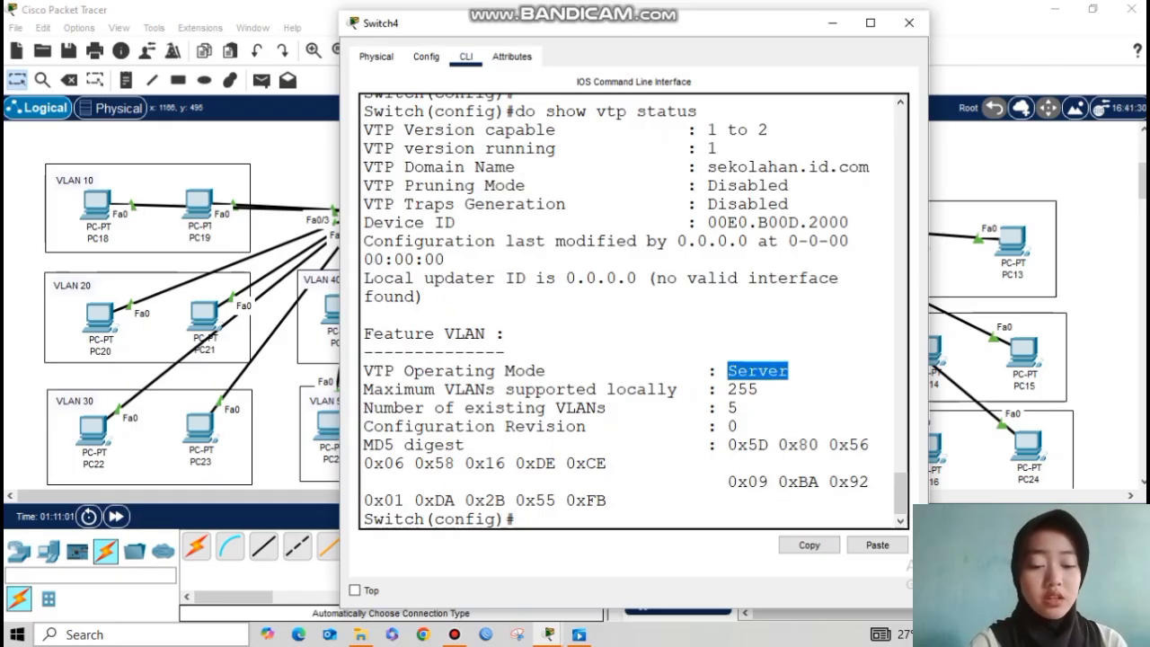
drag(728, 427, 738, 427)
click(730, 427)
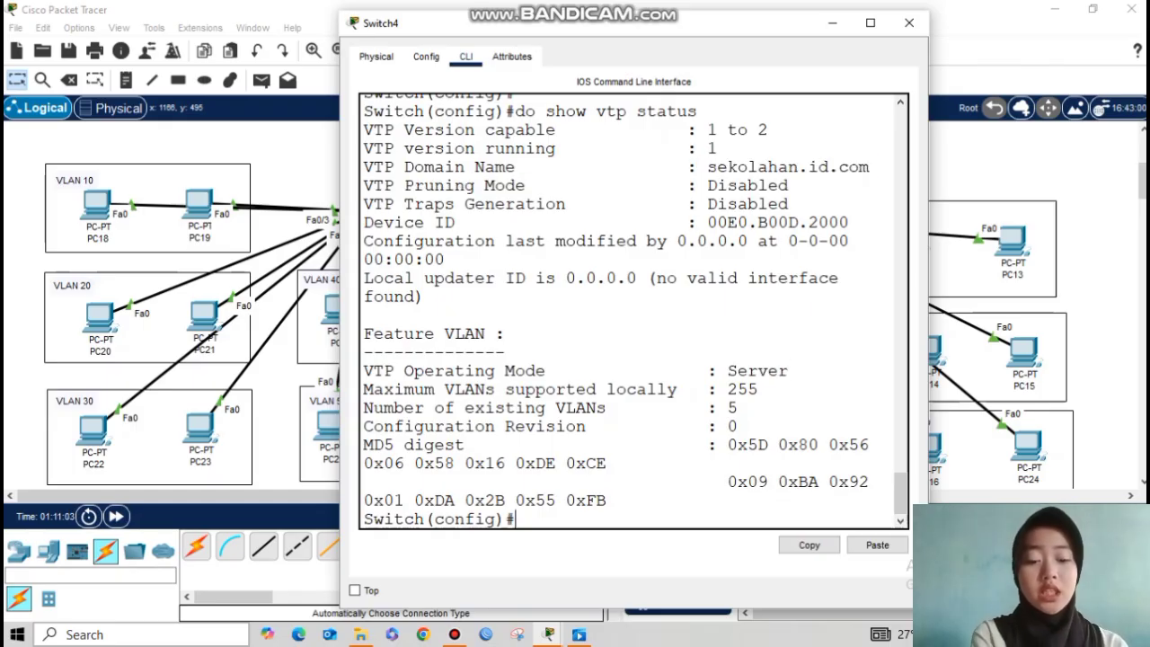
Step: Run show interface trunk to confirm Fa0/2–Fa0/4 are 802.1q trunks allowing VLANs 1–1005
key(Return)
key(Return)
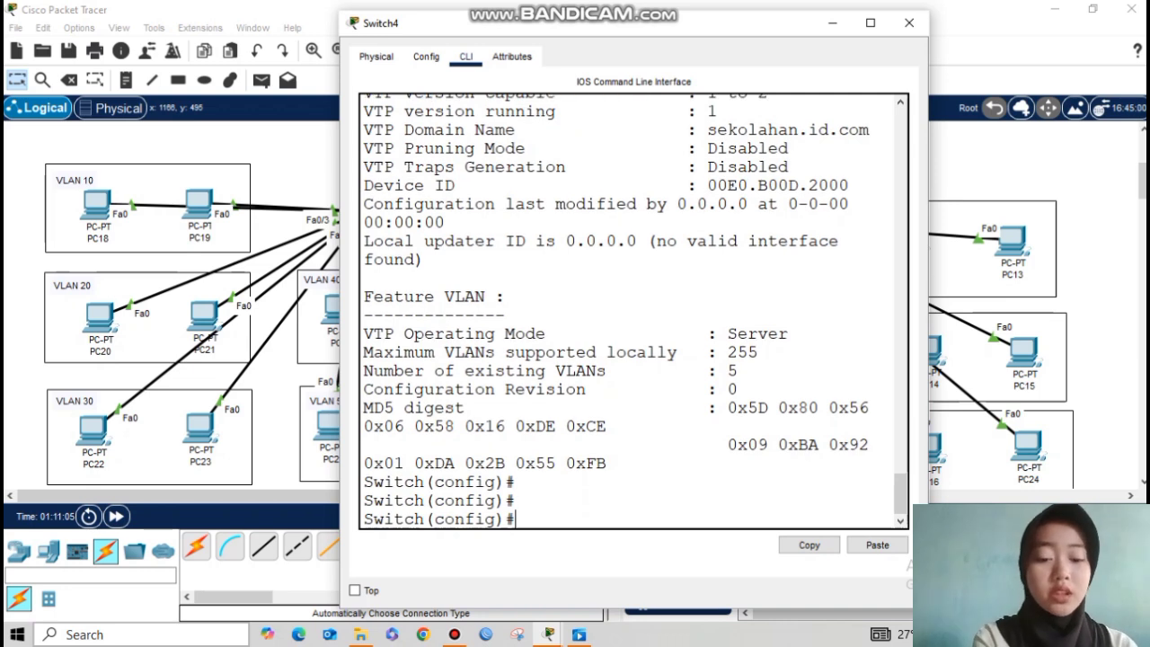
text(do s)
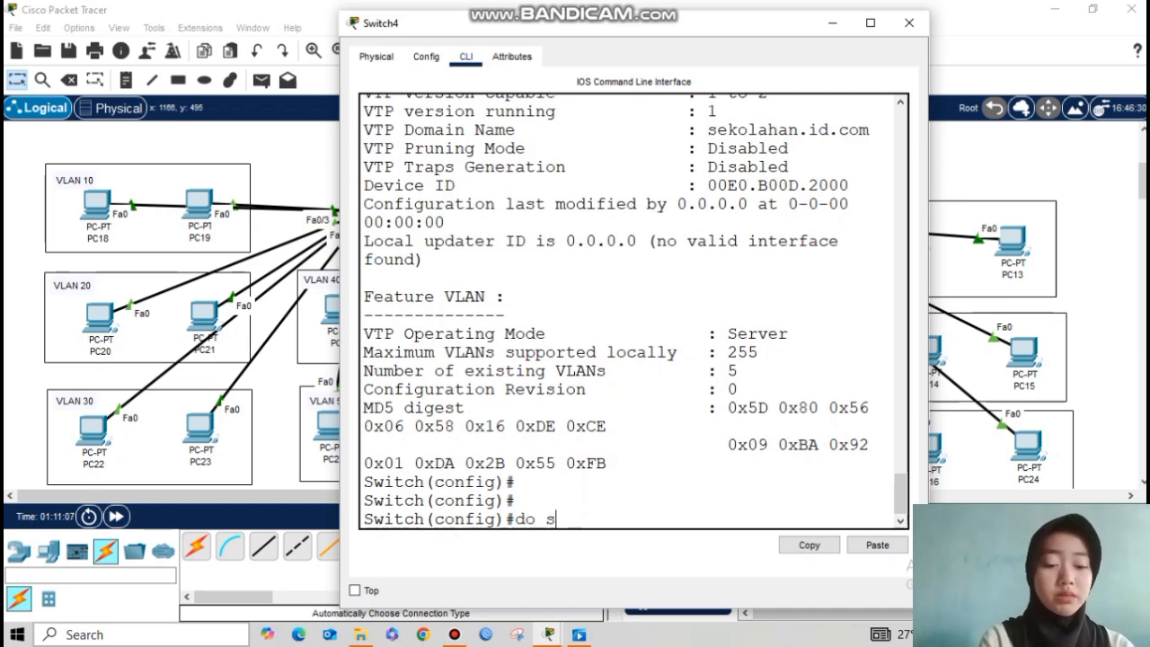
text(how interface trunk)
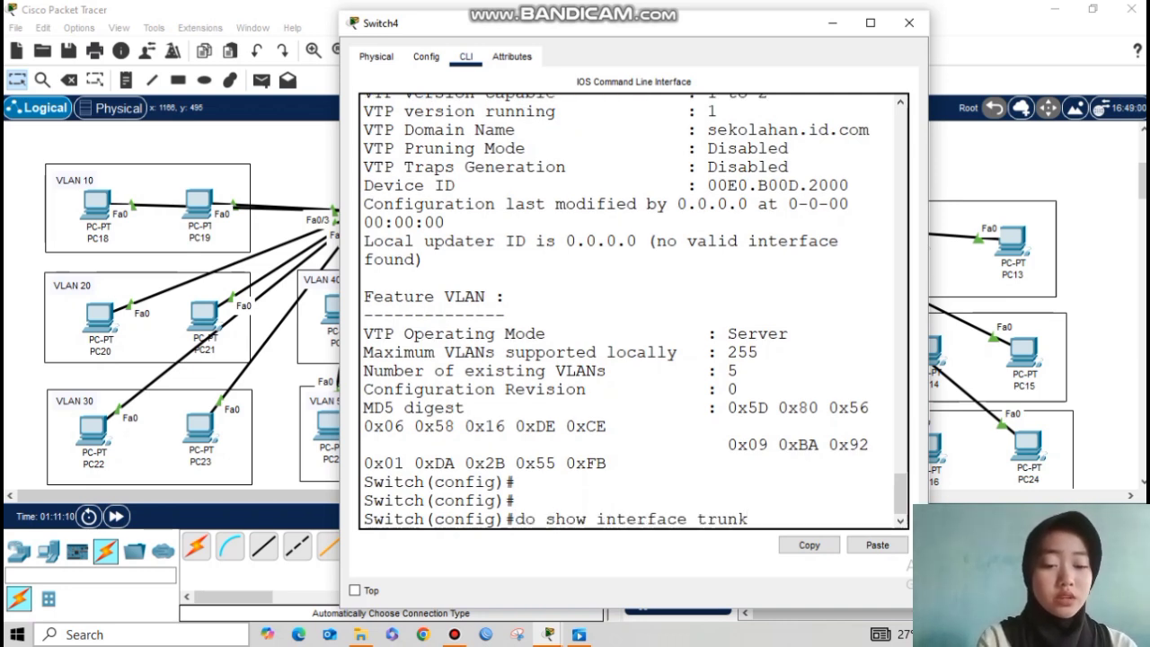
key(Return)
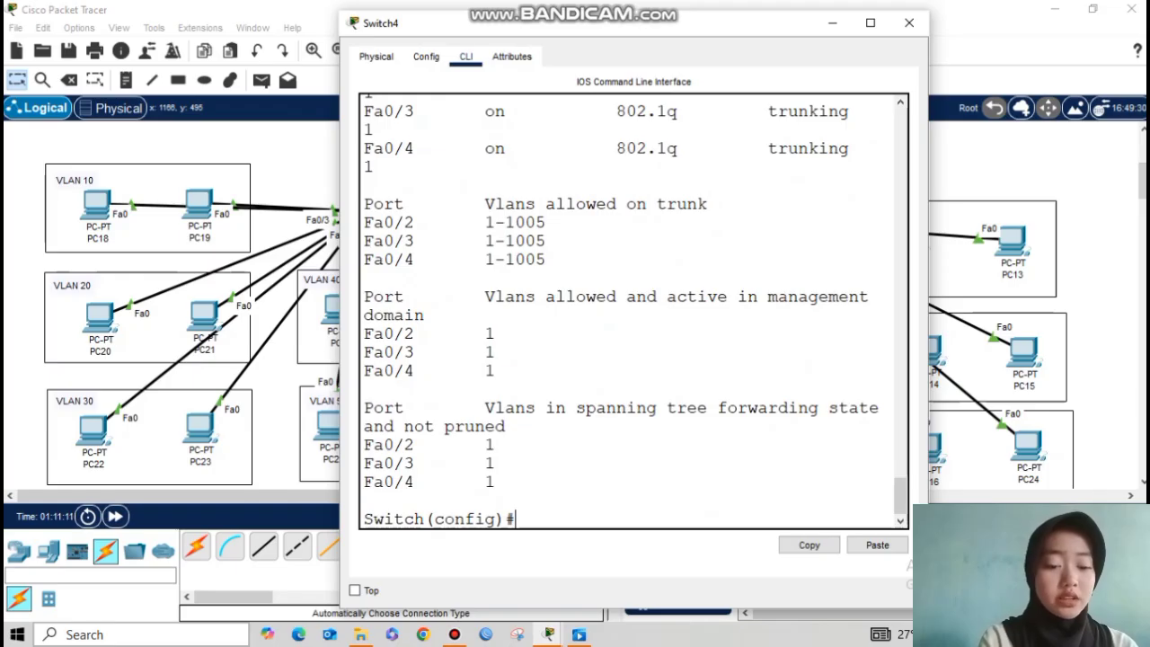
scroll(634, 311, up, 3)
drag(769, 175, 836, 268)
click(835, 268)
scroll(634, 310, down, 3)
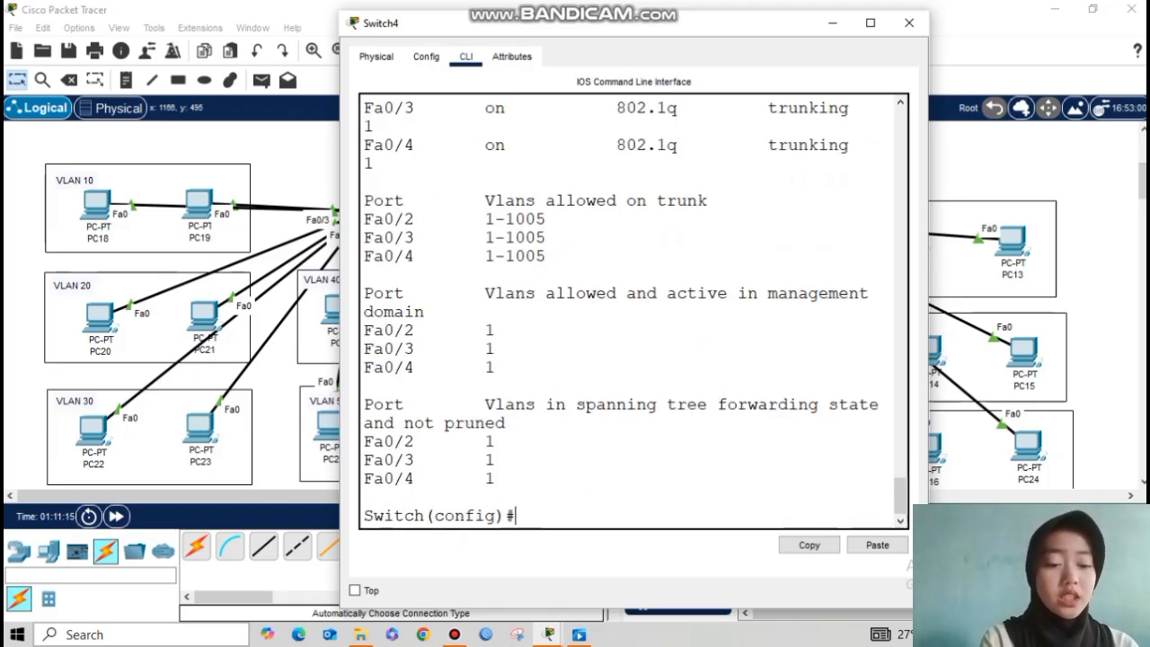
Step: Close Switch4's window and bring Switch5's CLI into global configuration mode
click(832, 22)
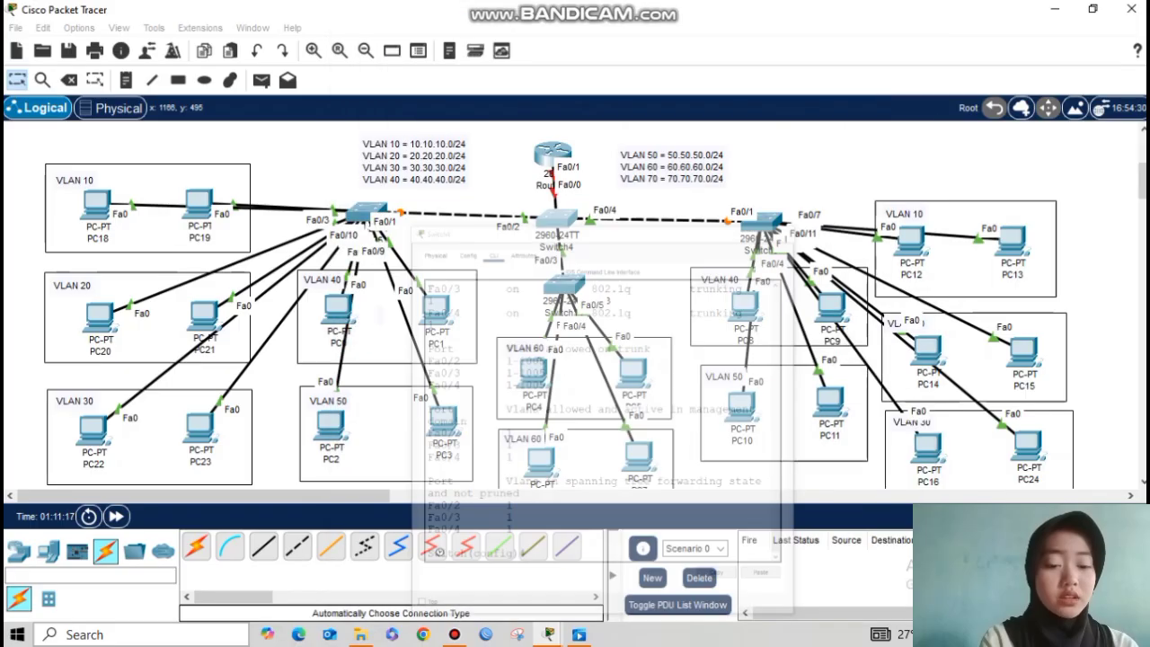
click(365, 214)
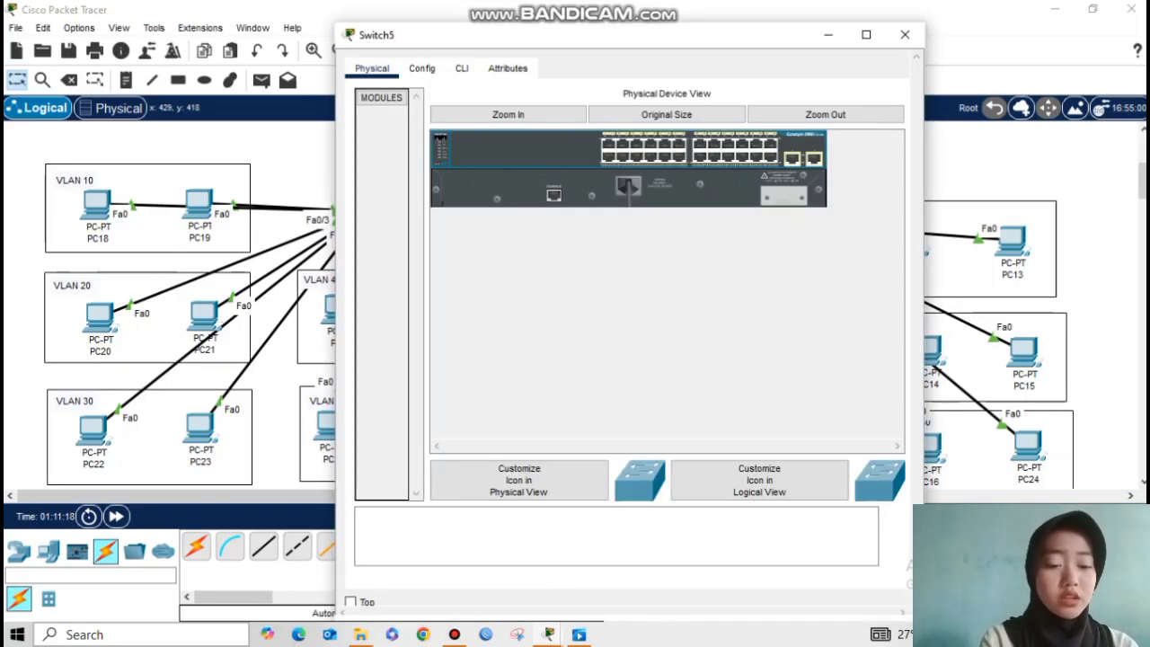
click(462, 69)
key(Return)
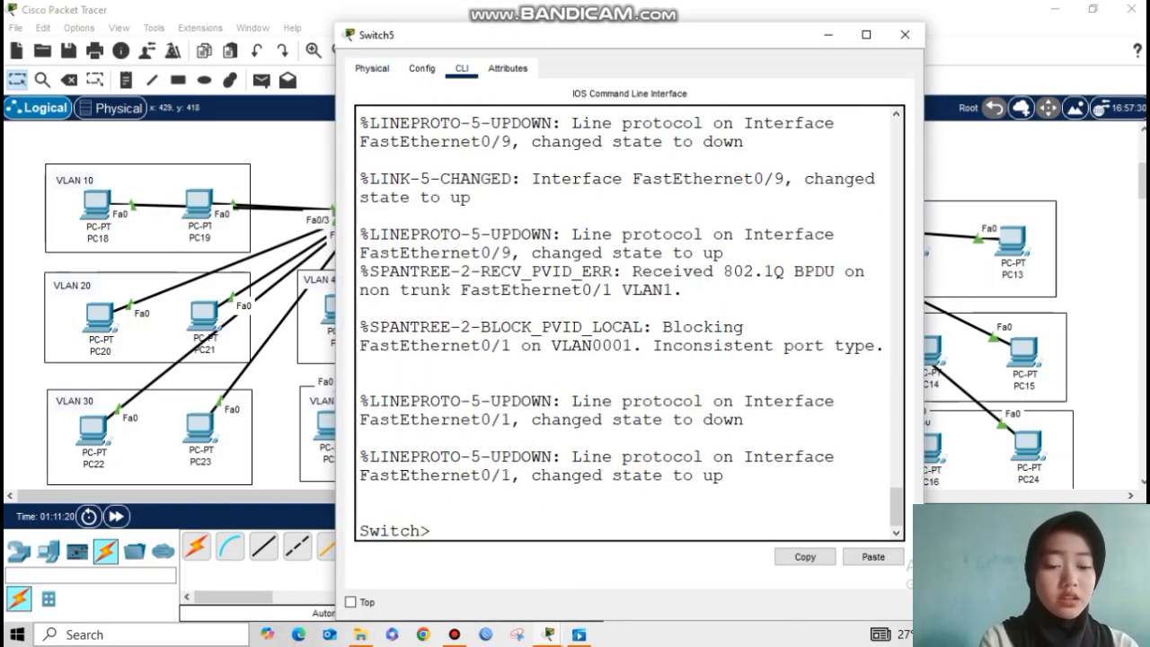
text(en)
key(Return)
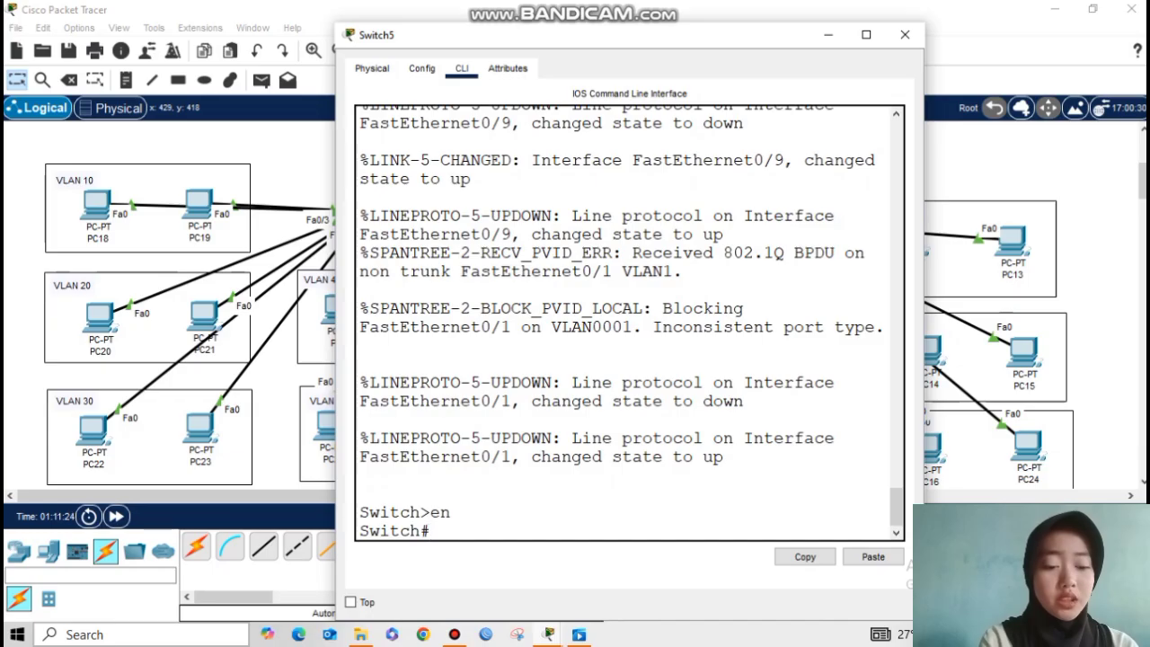
text(conf t)
key(Return)
text(vtp mode client)
key(Return)
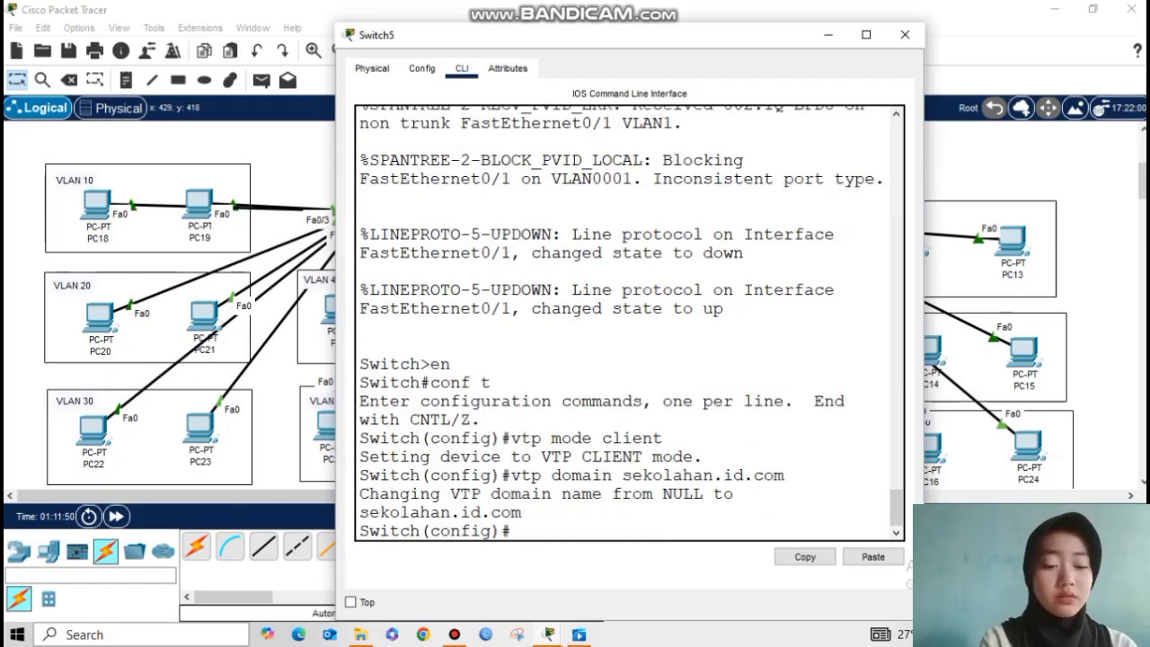
key(Up)
key(Up)
key(Down)
key(Return)
key(Up)
key(BackSpace)
key(BackSpace)
key(BackSpace)
key(BackSpace)
key(BackSpace)
key(BackSpace)
key(BackSpace)
key(BackSpace)
key(BackSpace)
key(BackSpace)
key(BackSpace)
key(BackSpace)
key(BackSpace)
key(BackSpace)
key(BackSpace)
key(BackSpace)
key(BackSpace)
key(BackSpace)
key(BackSpace)
key(BackSpace)
text(passwo)
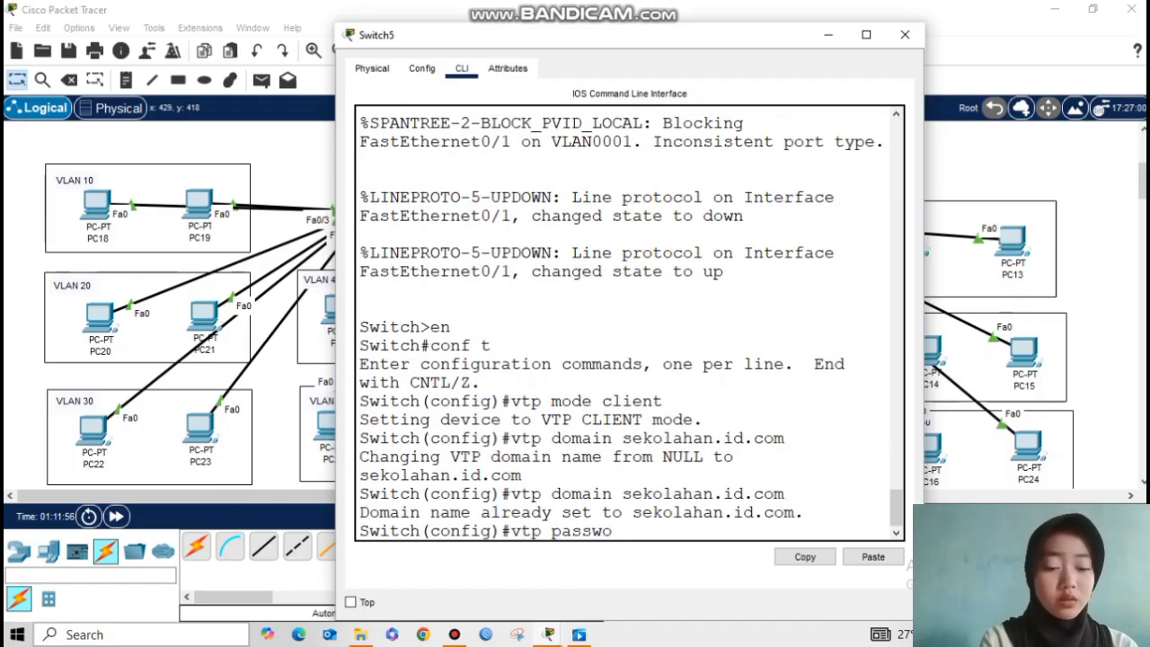
text(rd 123)
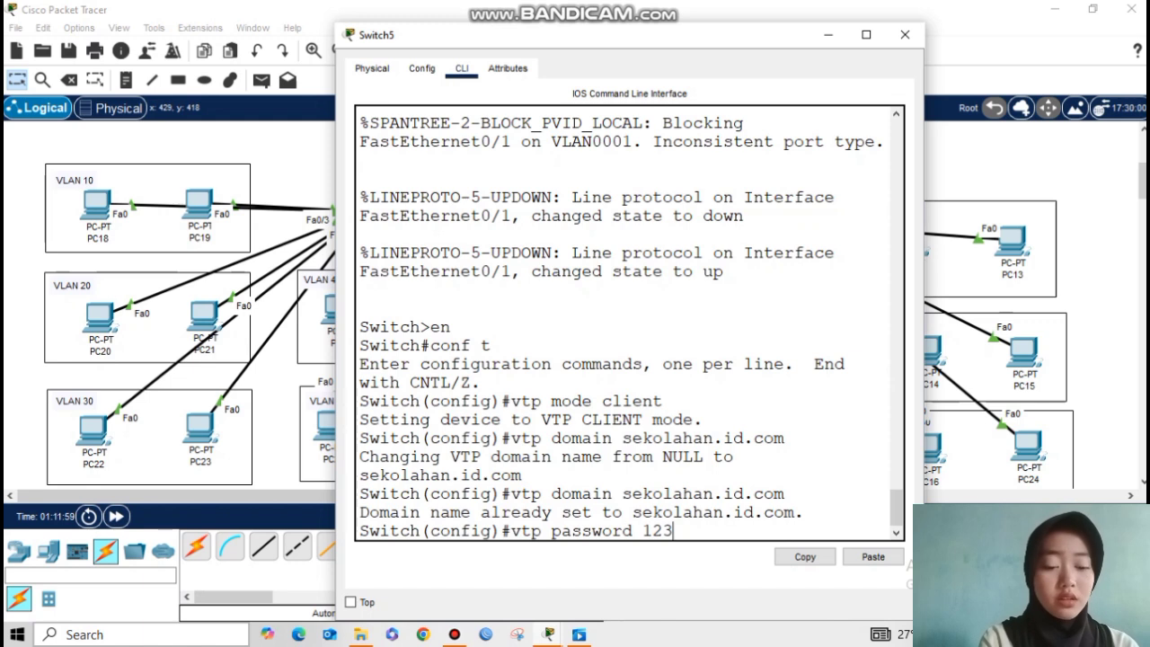
key(Return)
key(Return)
key(Return)
Step: Set Switch5's port Fa0/1 to switchport mode trunk, exit, and put its window away
text(interfacevf)
key(BackSpace)
key(BackSpace)
text(fa0/1)
key(Return)
text(switchport mode trunk)
key(Return)
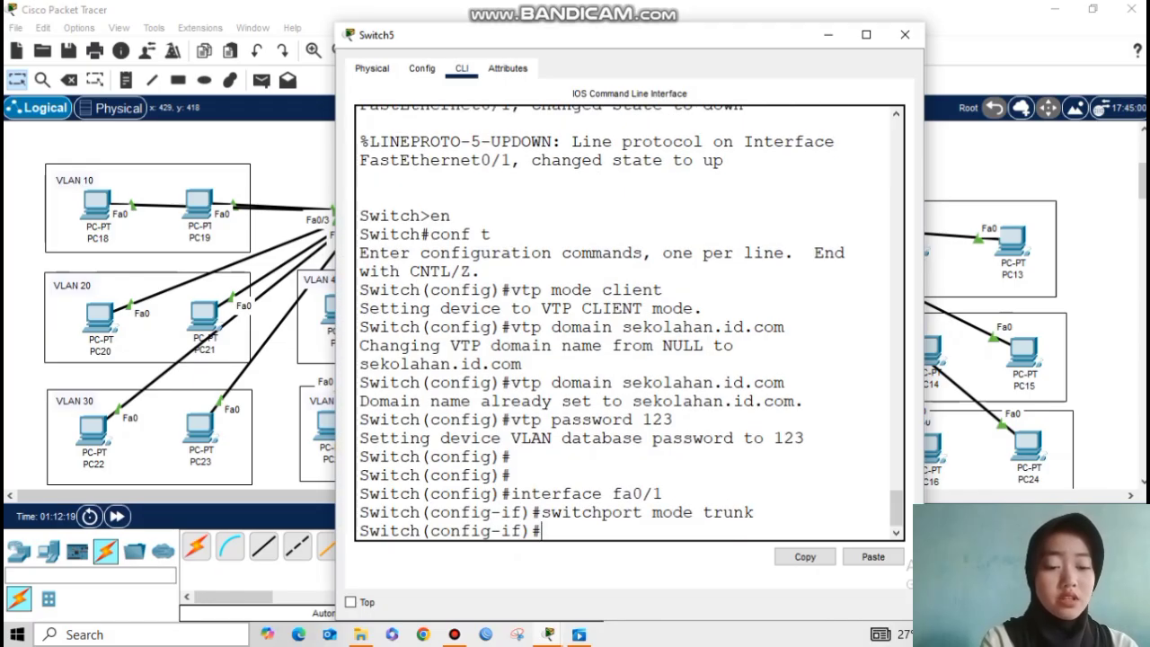
text(exit)
key(Return)
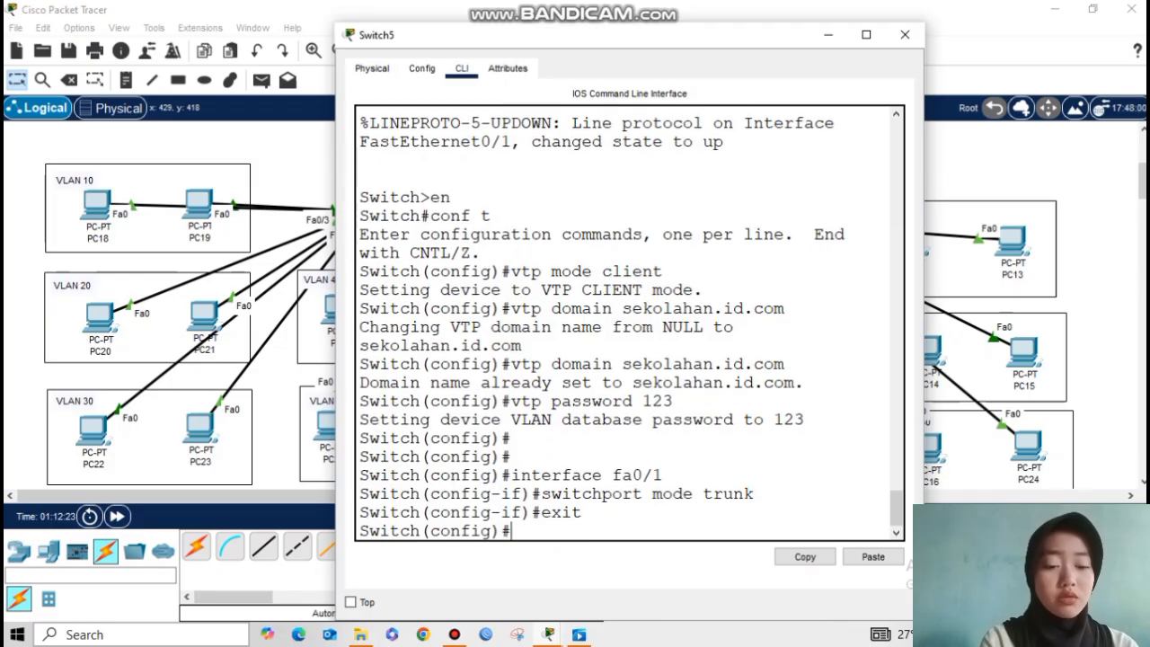
click(829, 34)
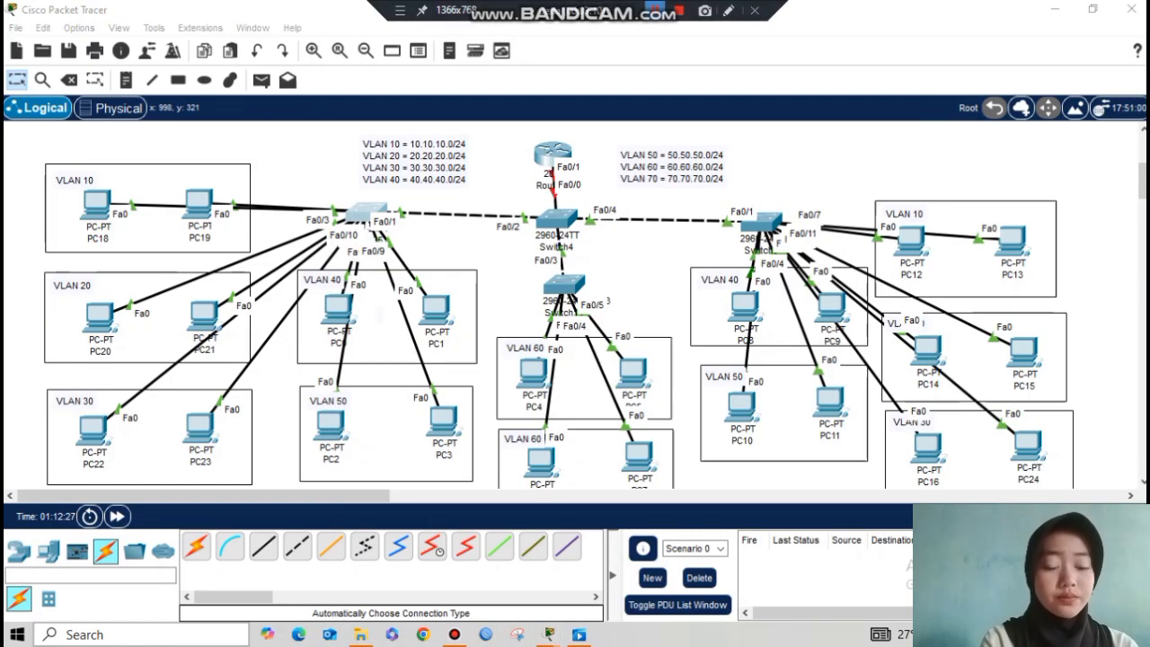
Step: Open Switch6's CLI and enter privileged and global configuration mode
click(762, 220)
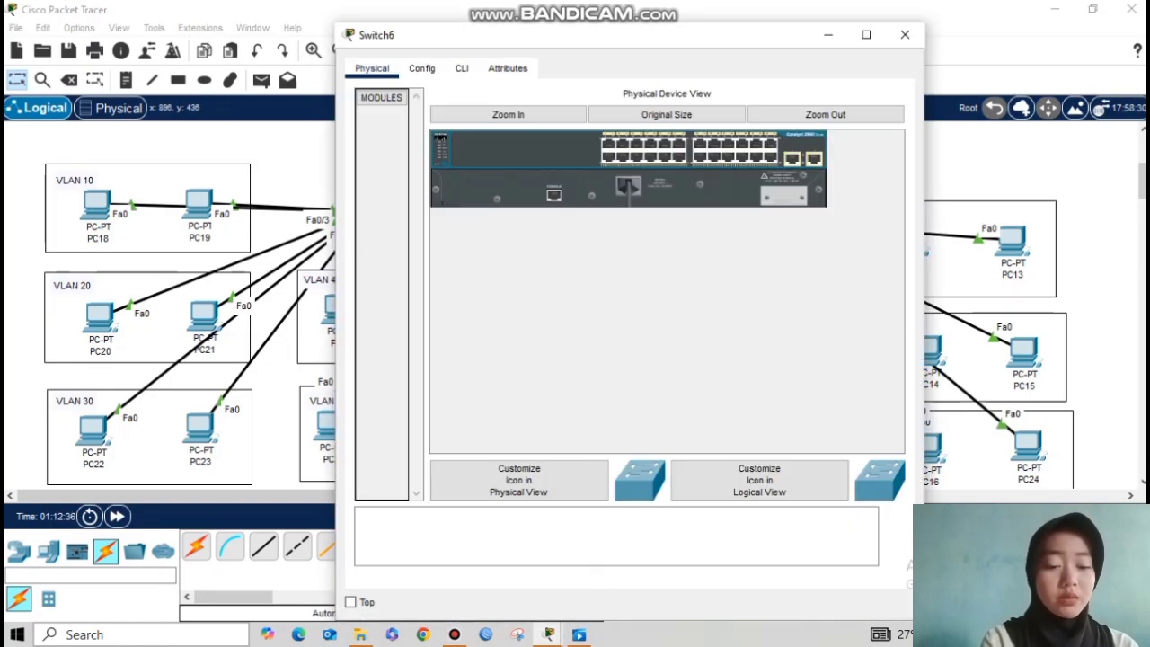
click(461, 68)
key(Return)
text(en)
key(Return)
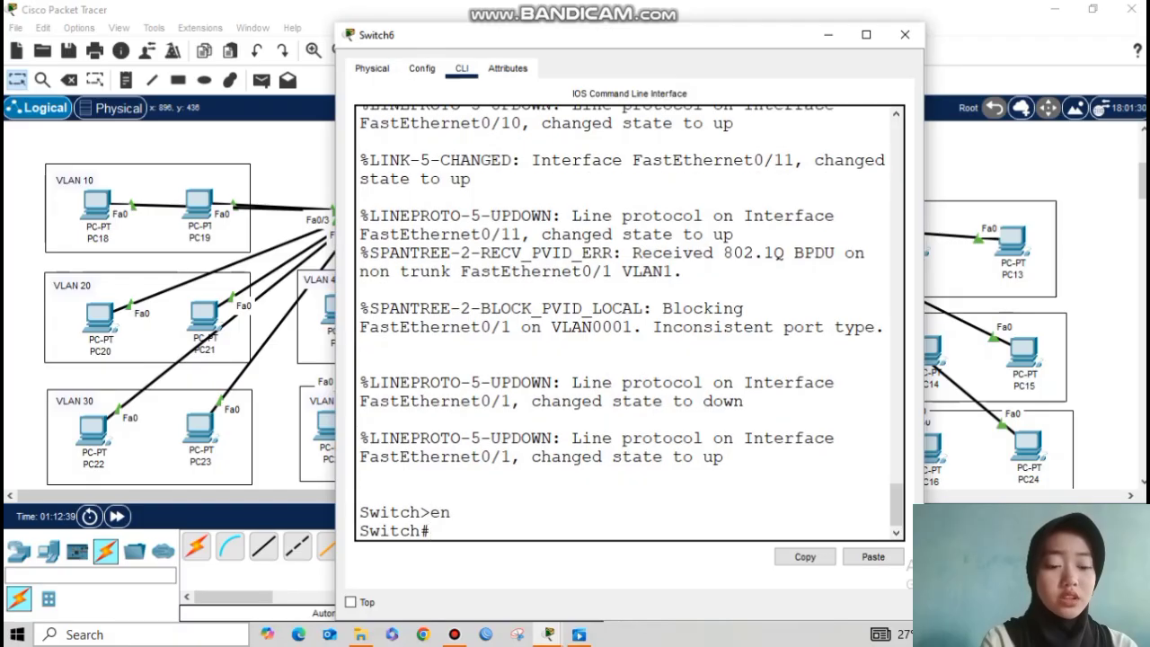
click(828, 34)
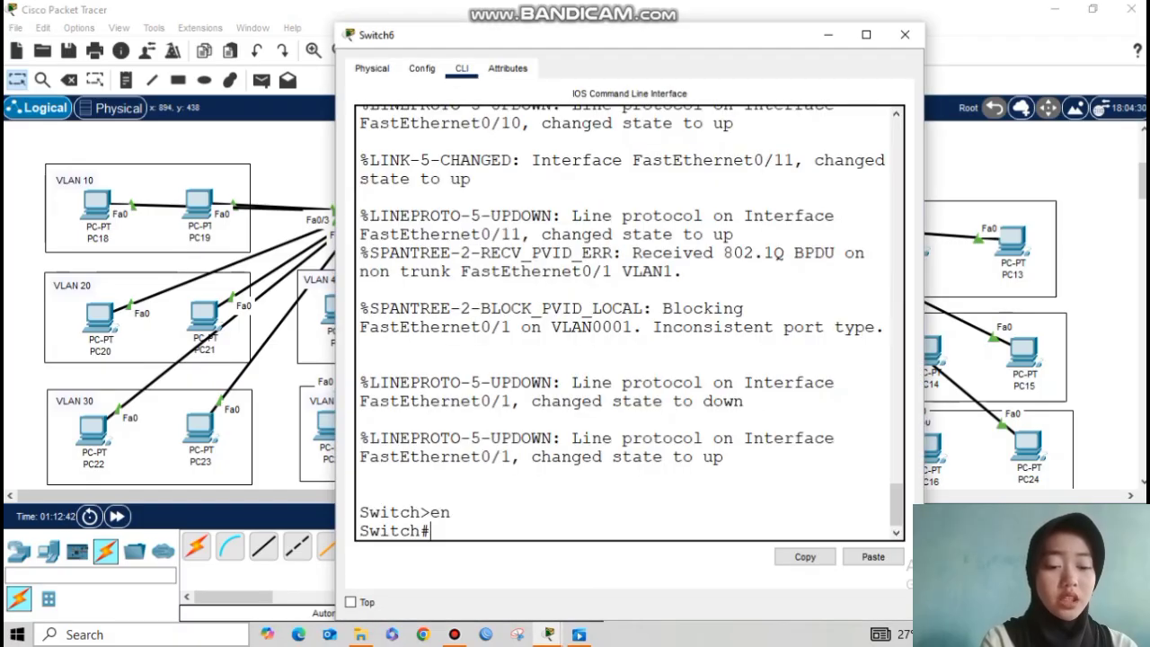
text(conf t)
key(Return)
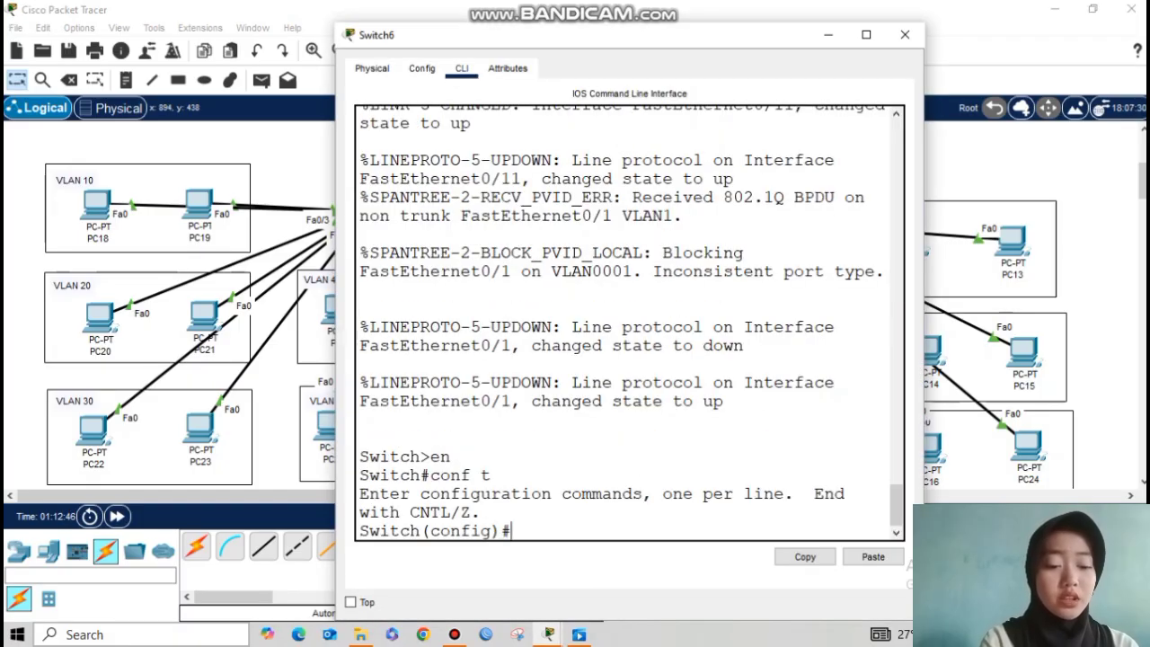
Step: Make Switch6 a VTP client in domain sekolahan.id.com and set its VTP password
text(vt)
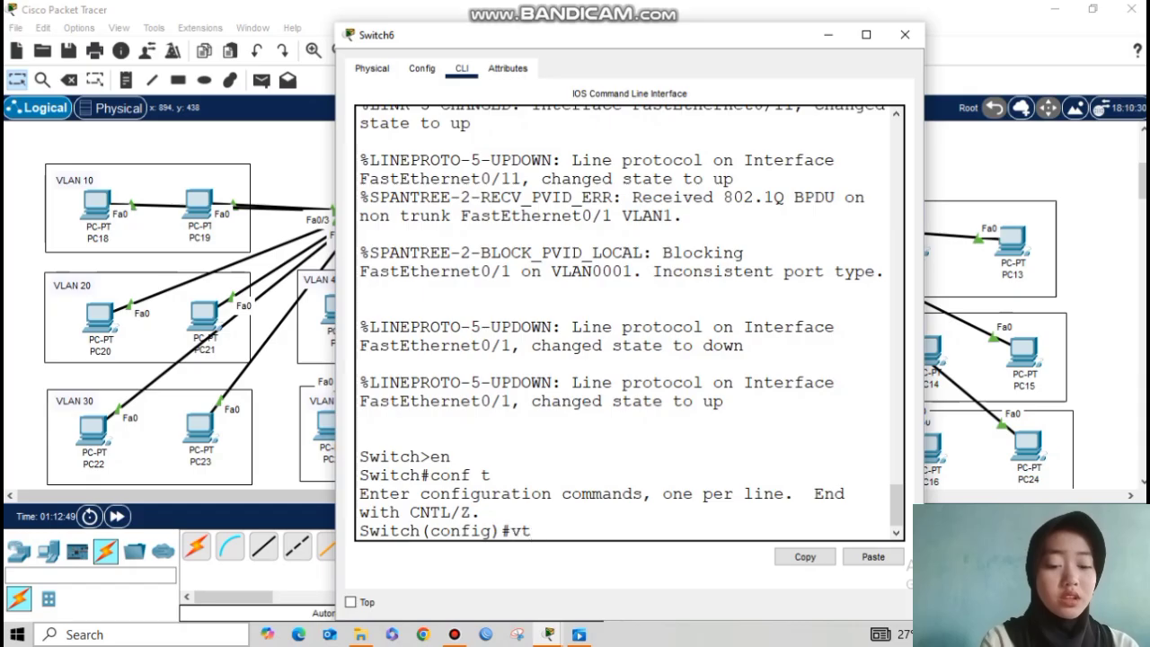
text(p mode client)
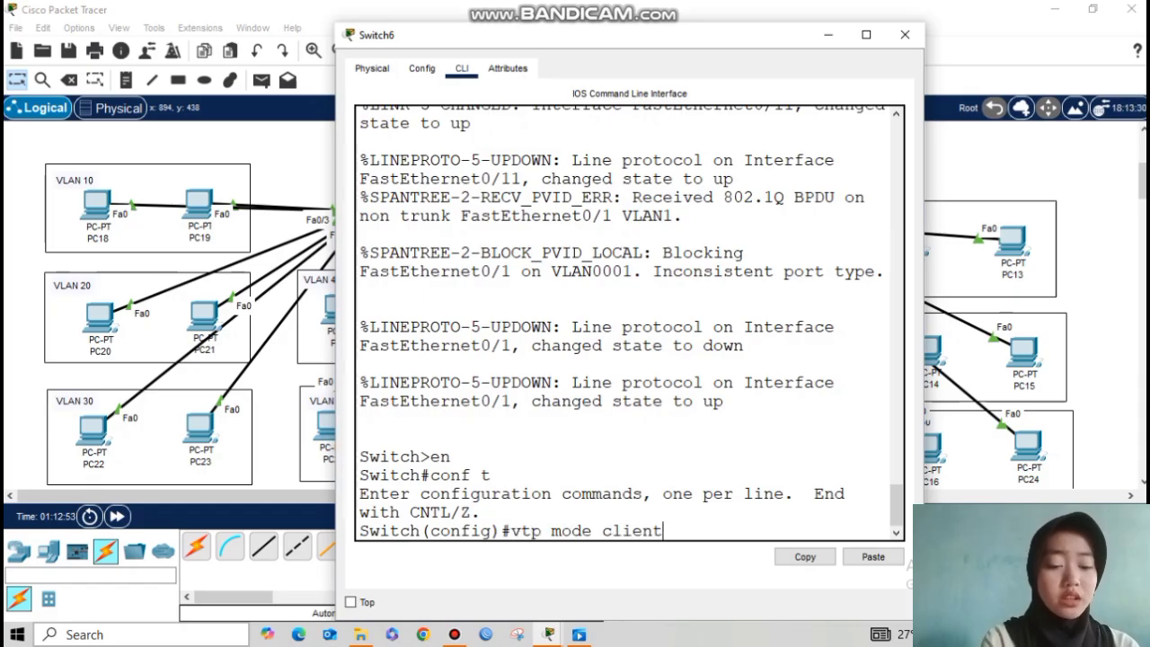
key(Return)
text(vtp domain sekolahan.id.com)
key(Return)
text(vtp password 123)
key(Return)
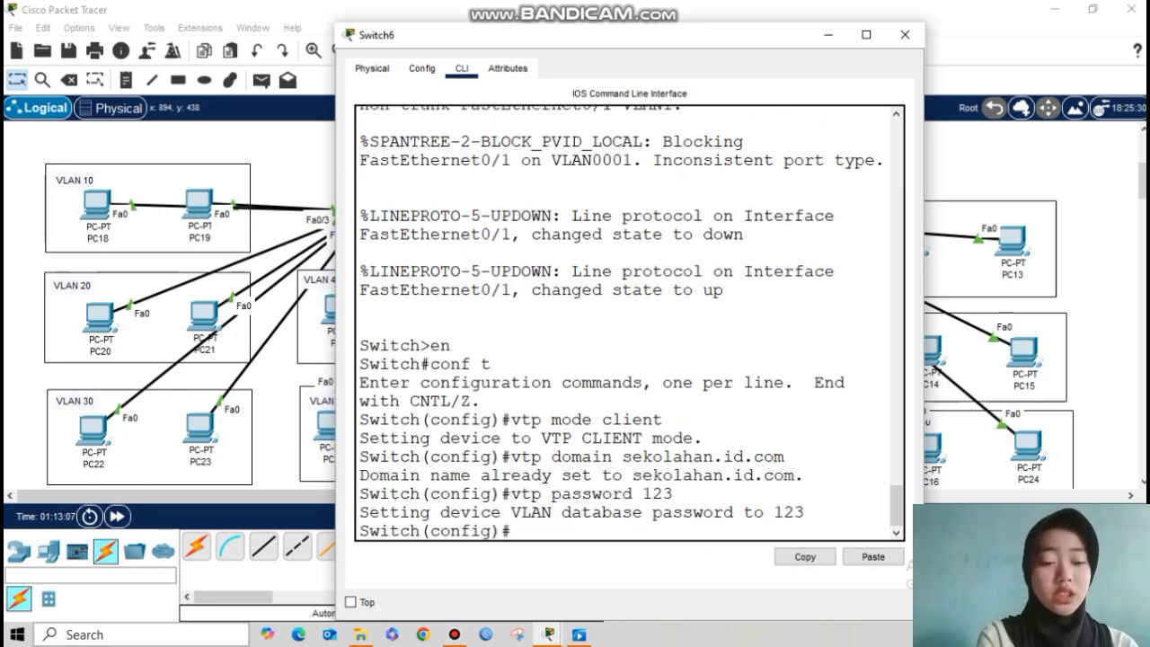
Step: Set Switch6's Fa0/1 to trunk mode and close its window
key(Return)
key(Return)
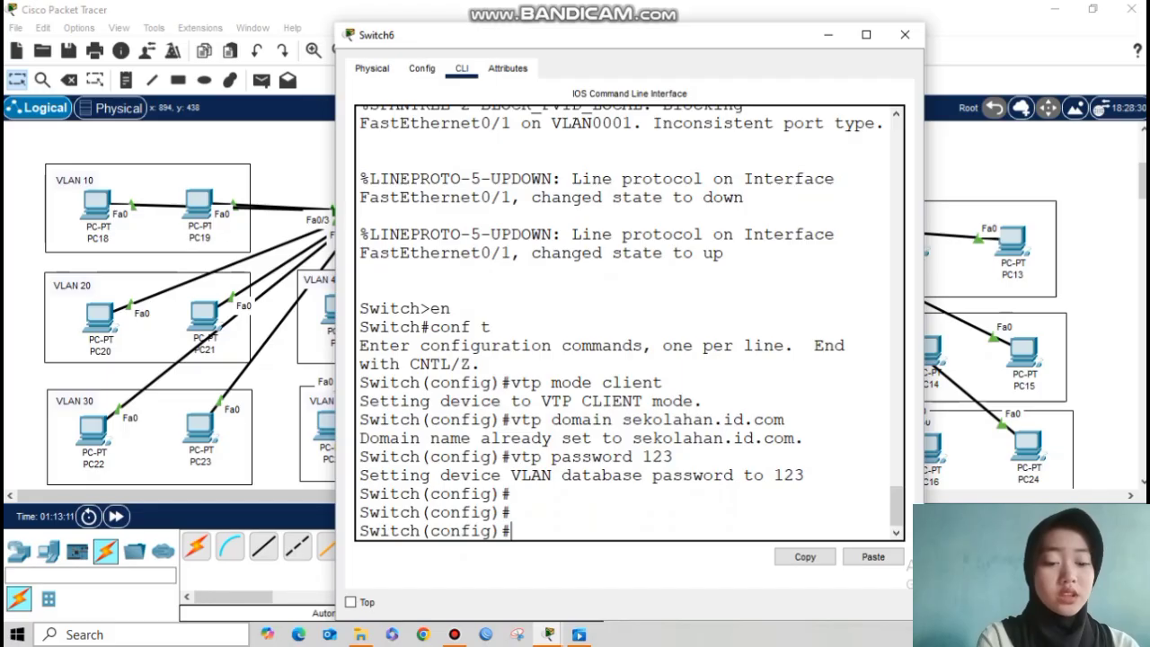
text(interface fa0/1)
key(Return)
text(swi)
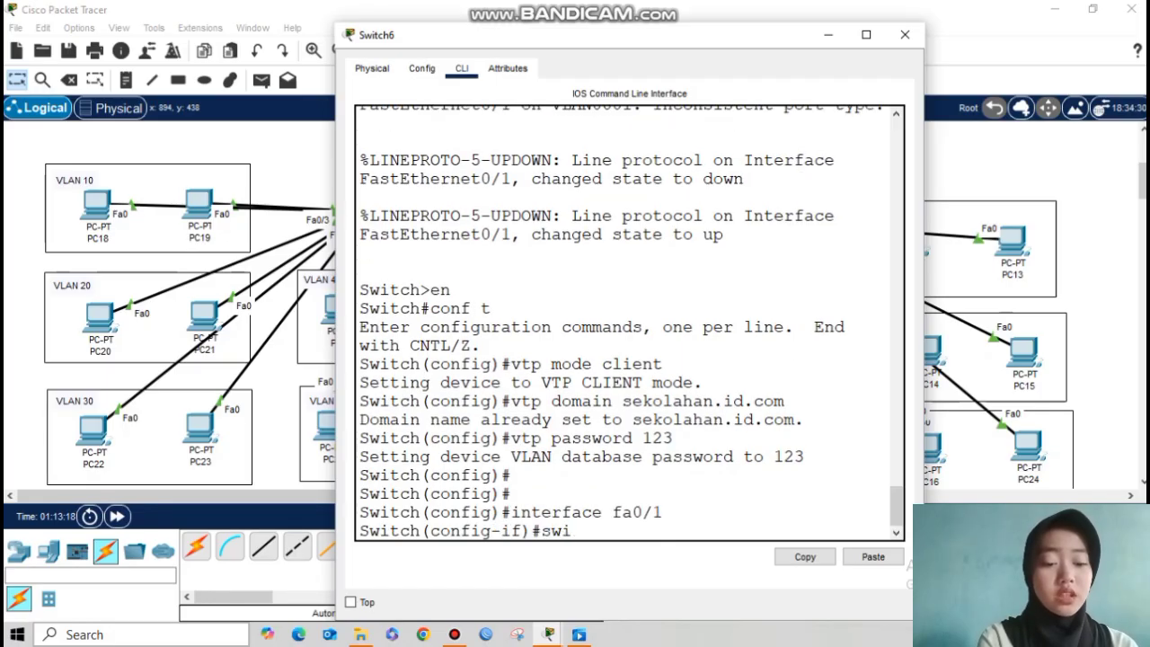
text(tchport mode trunk)
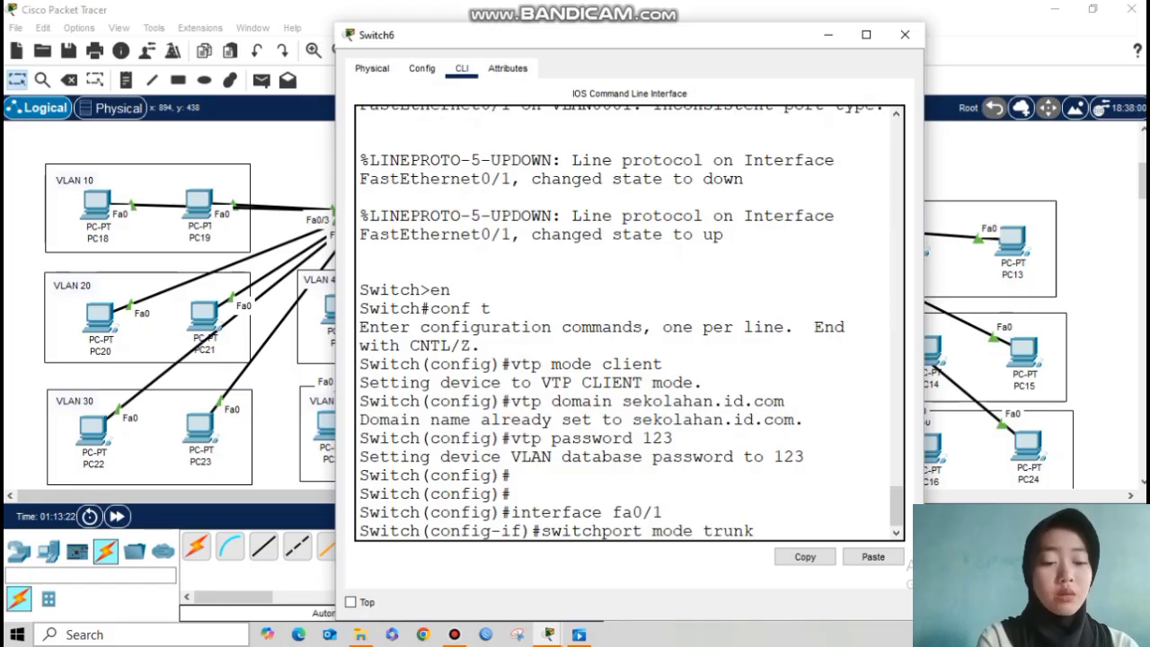
key(Return)
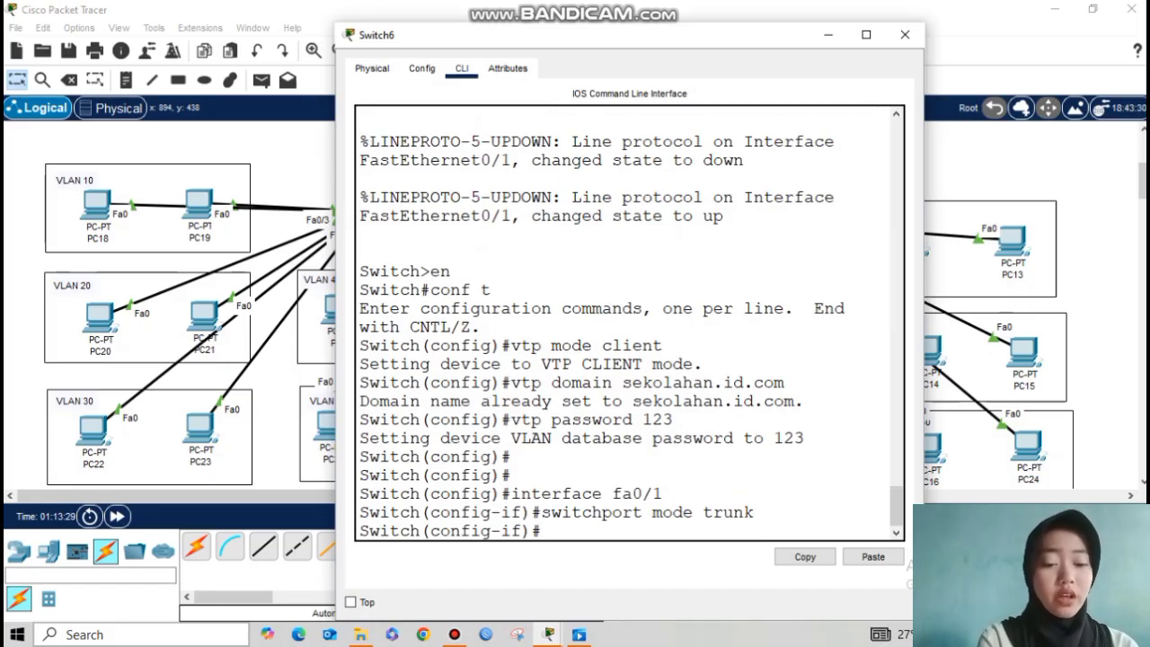
text(exit)
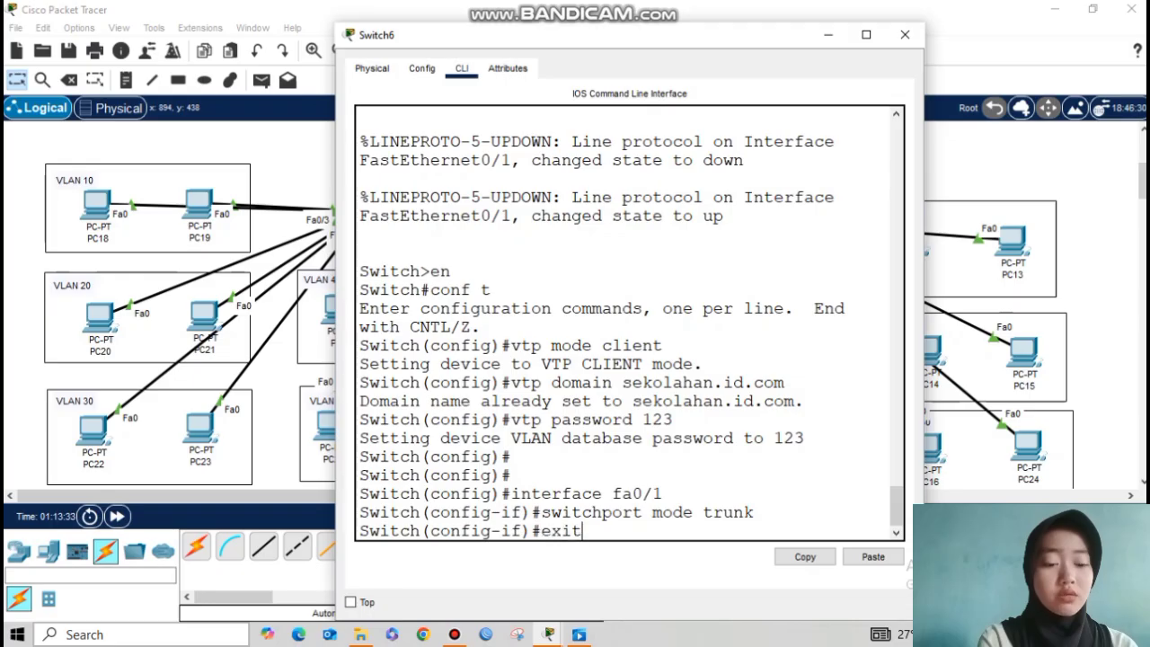
key(Return)
click(828, 34)
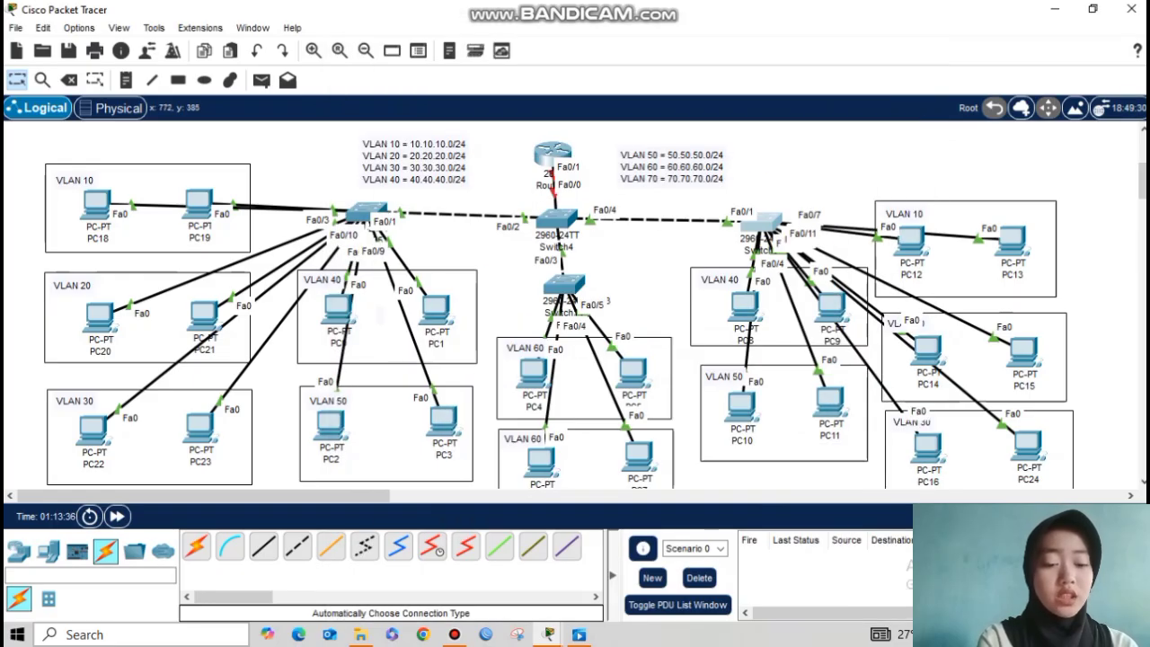
Step: Enter privileged and global configuration mode in Switch7's CLI
click(454, 634)
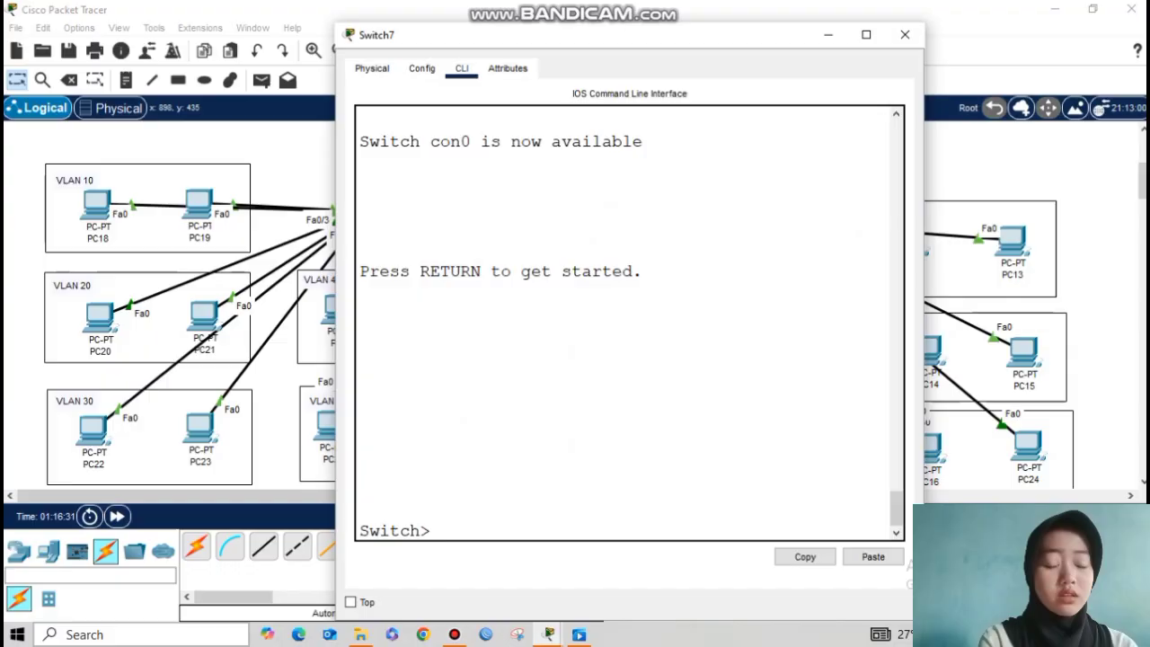
text(en)
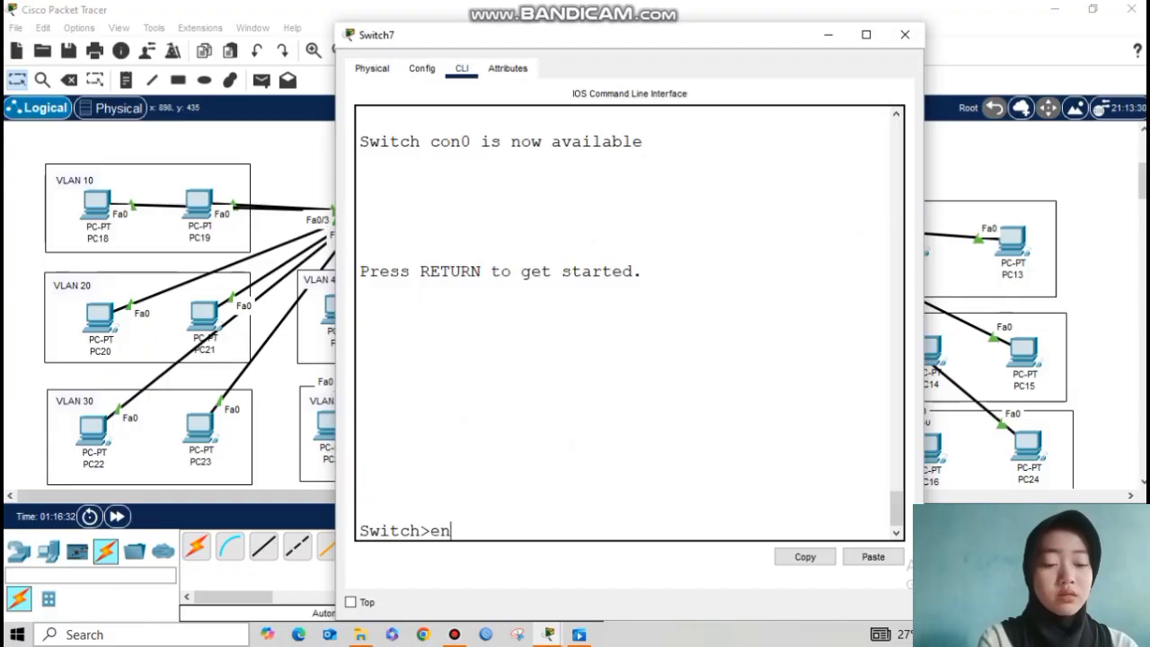
key(Return)
text(conf t)
key(Return)
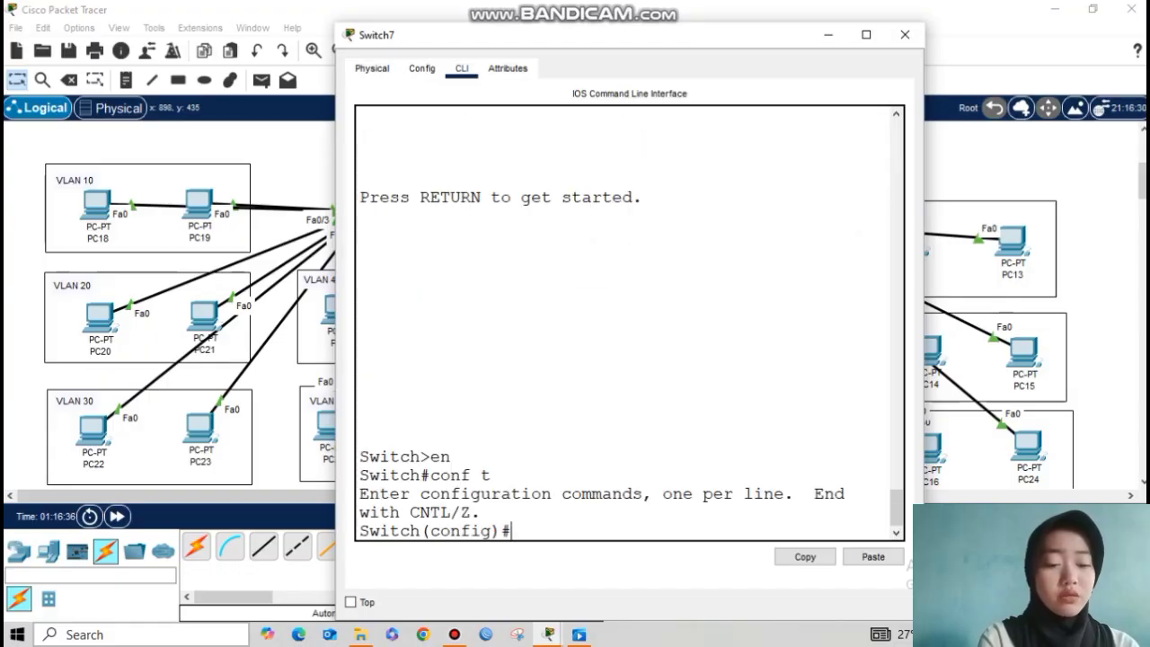
drag(582, 36, 575, 15)
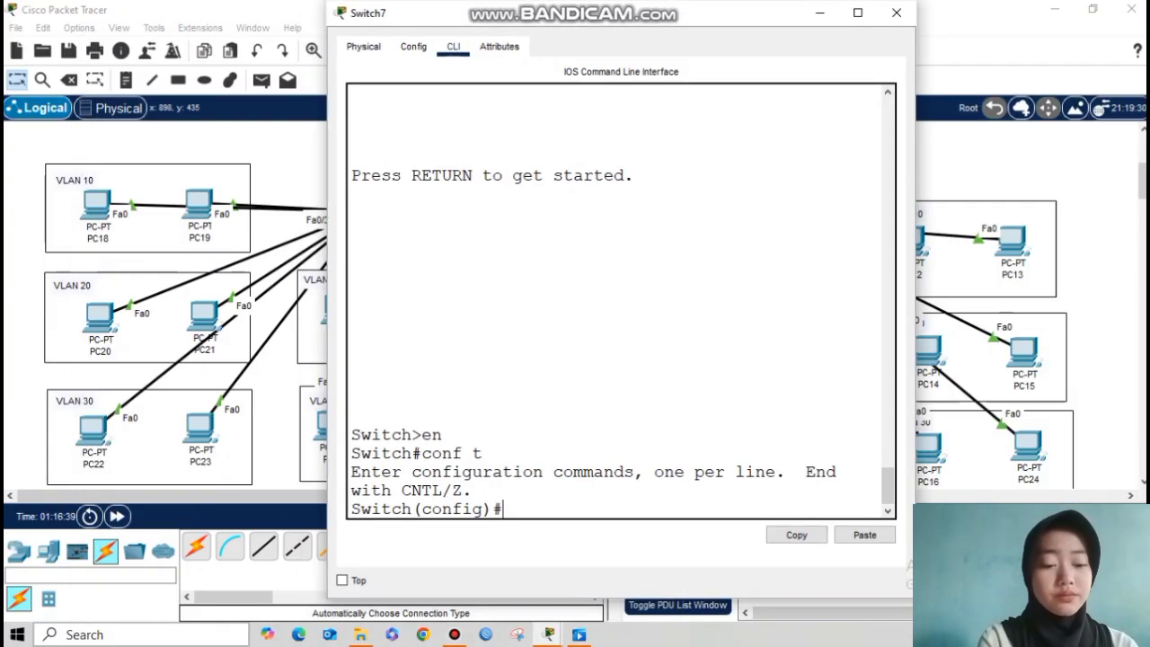
Step: Make Switch7 a VTP client in domain sekolahan.id.com with its VTP password
text(vtp mode cli)
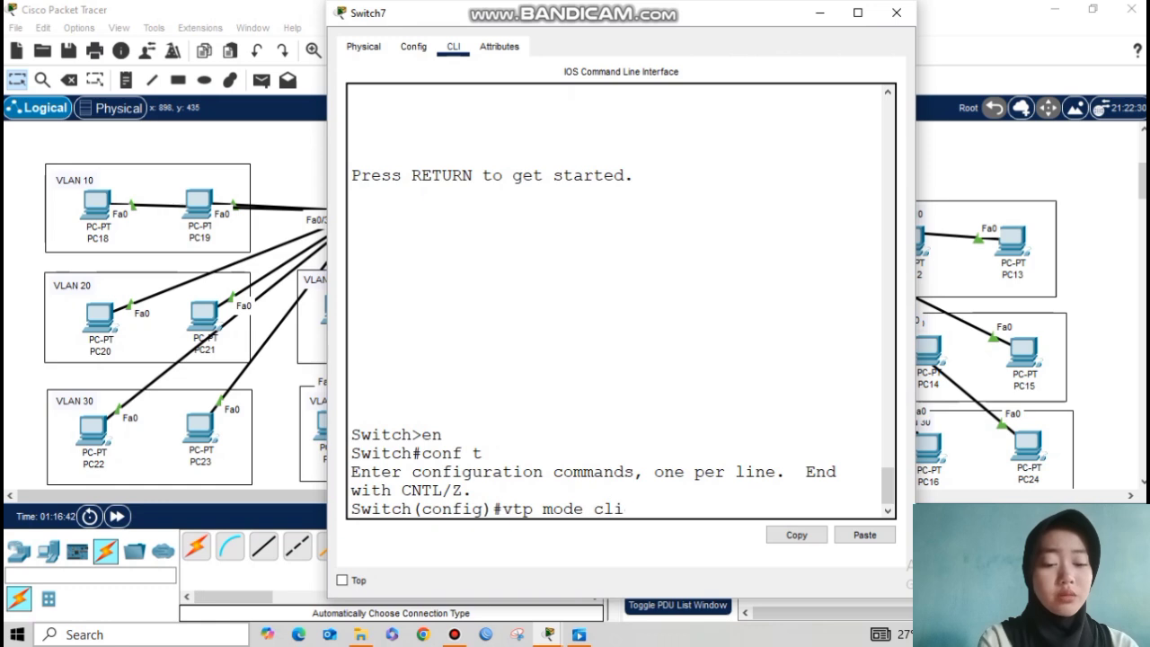
text(ent)
key(Return)
text(vtp domain sekolahan.id.com)
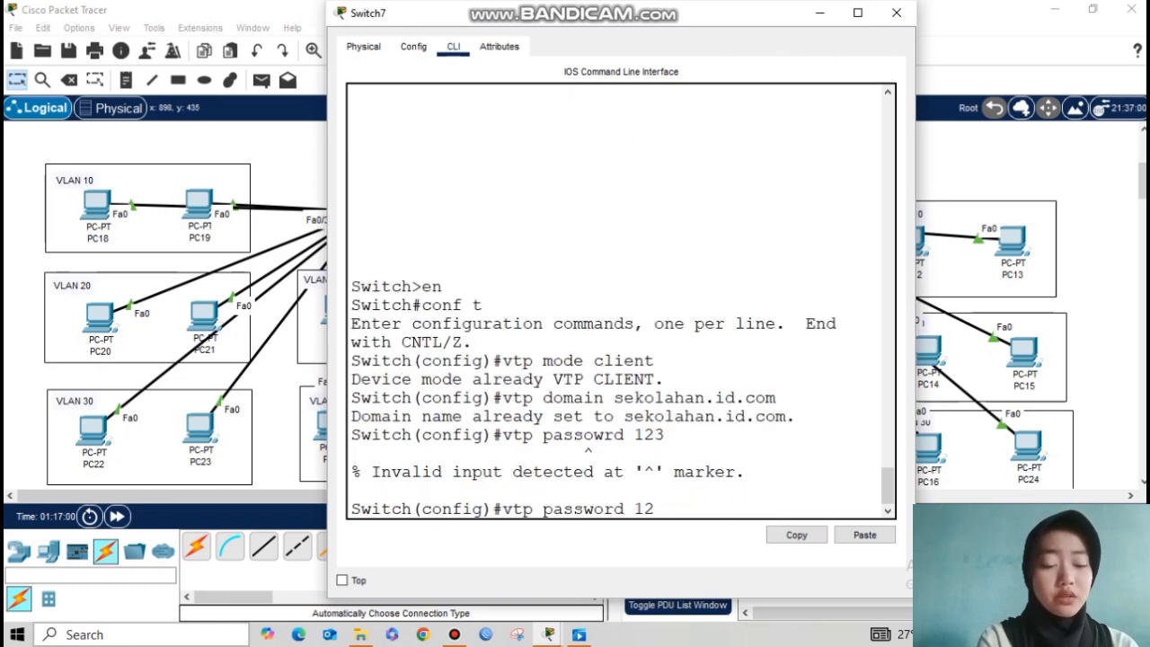
text(3)
key(Return)
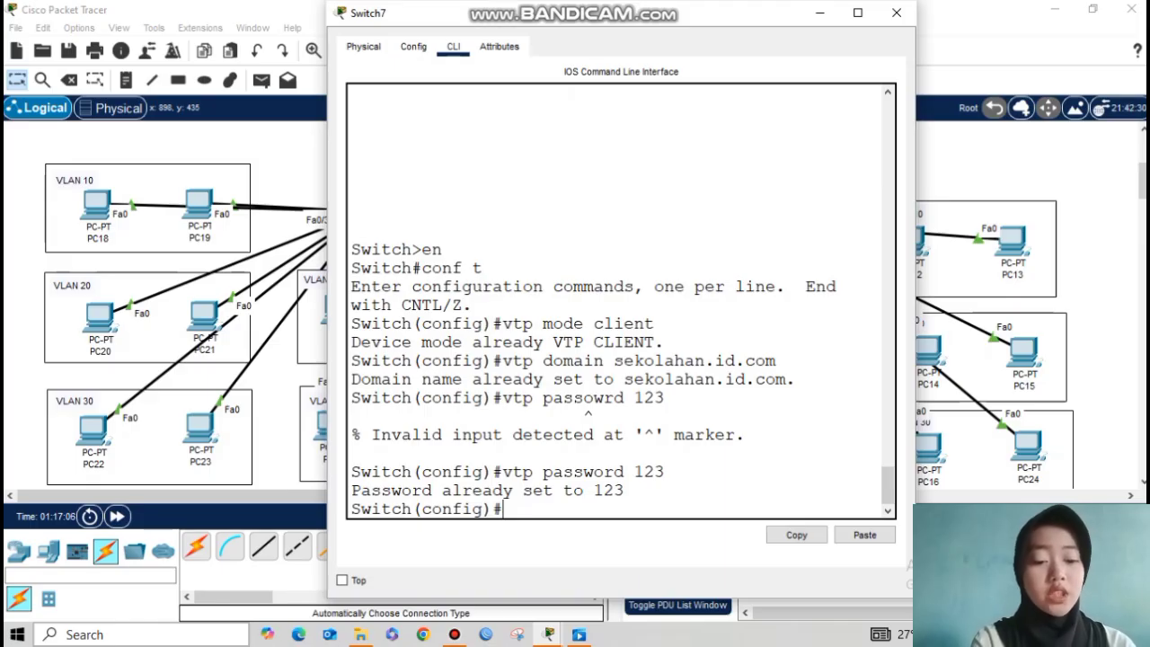
key(Return)
key(Return)
Step: Set Switch7's Fa0/1 to trunk mode and put its window away
text(interface fa0/1)
key(Return)
text(switchport mode trunk)
key(Return)
text(exit)
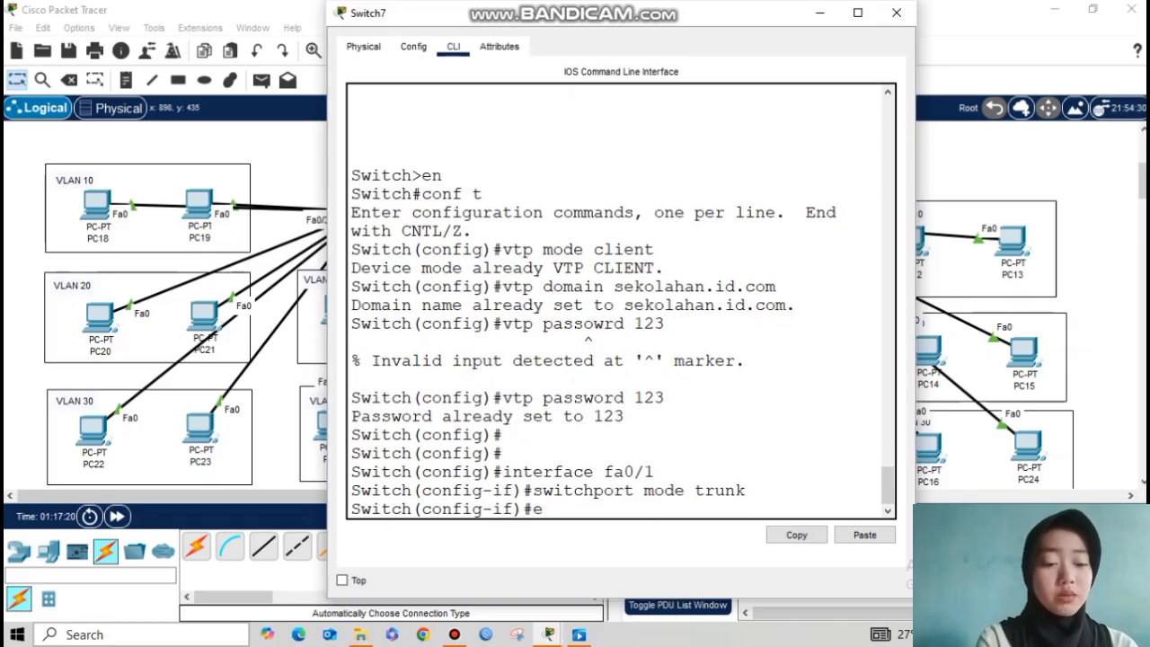
key(Return)
click(819, 13)
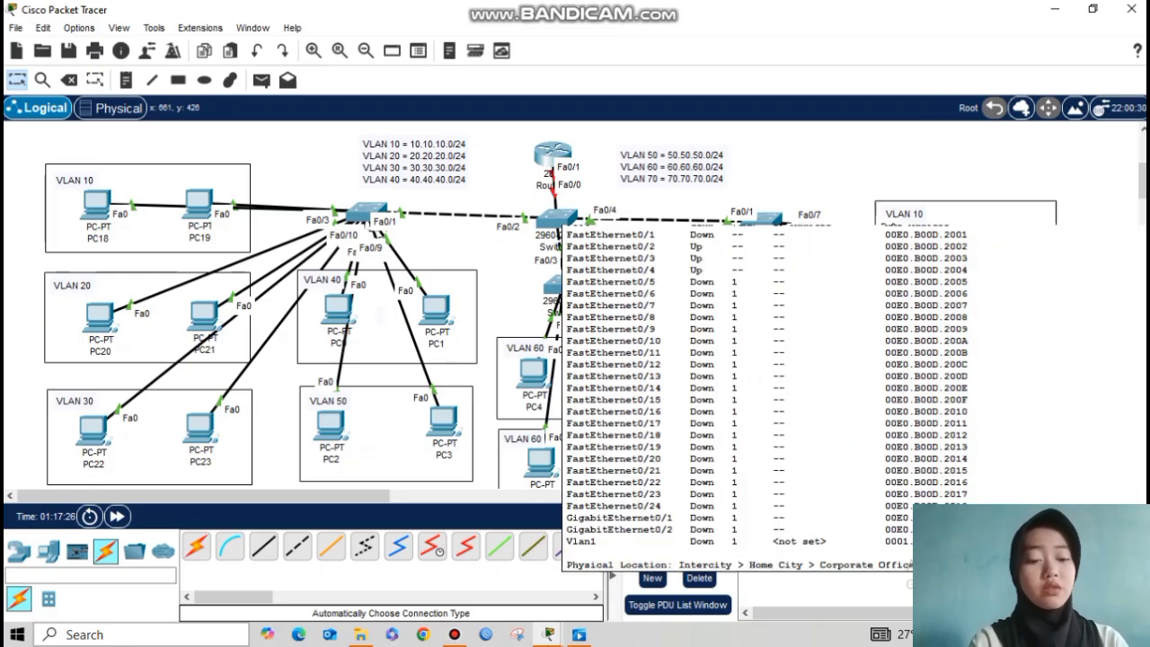
Step: Create VLANs 10, 20, 30, 40, 50, 60 and 70 on Switch4
click(557, 218)
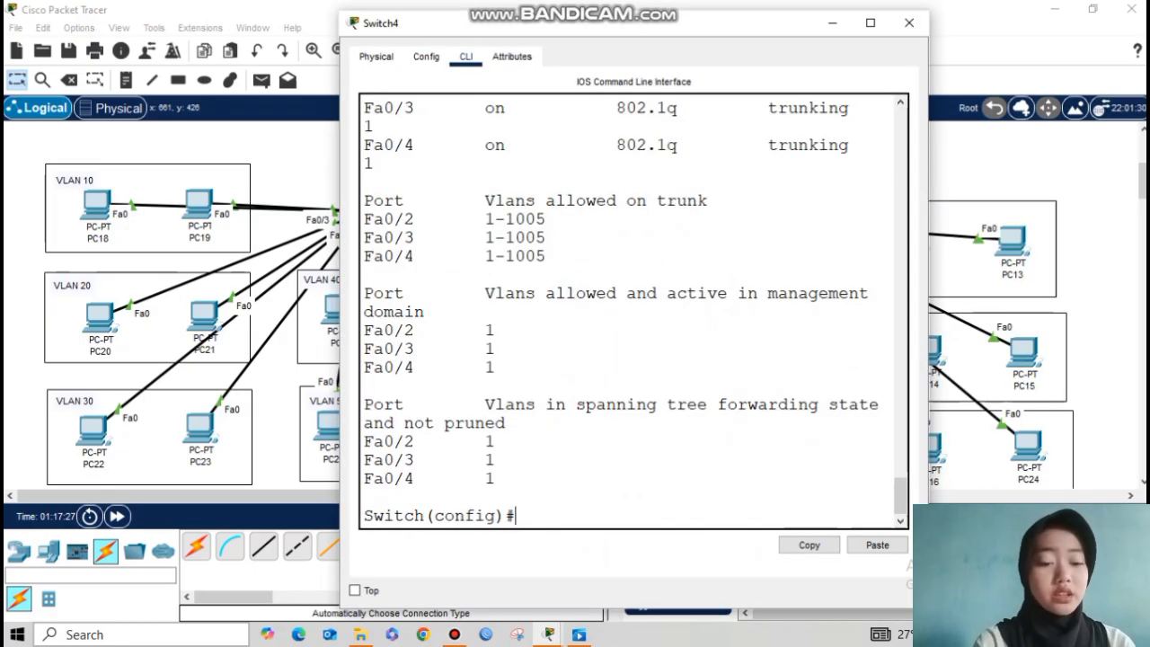
key(Return)
key(Return)
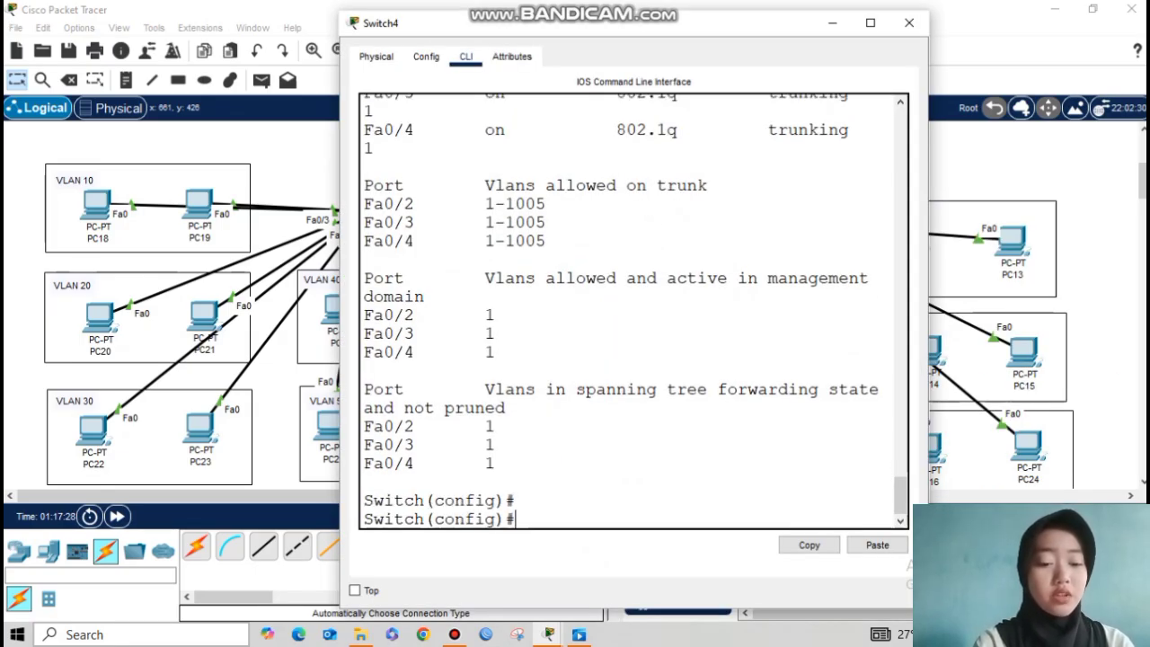
text(vlan 10)
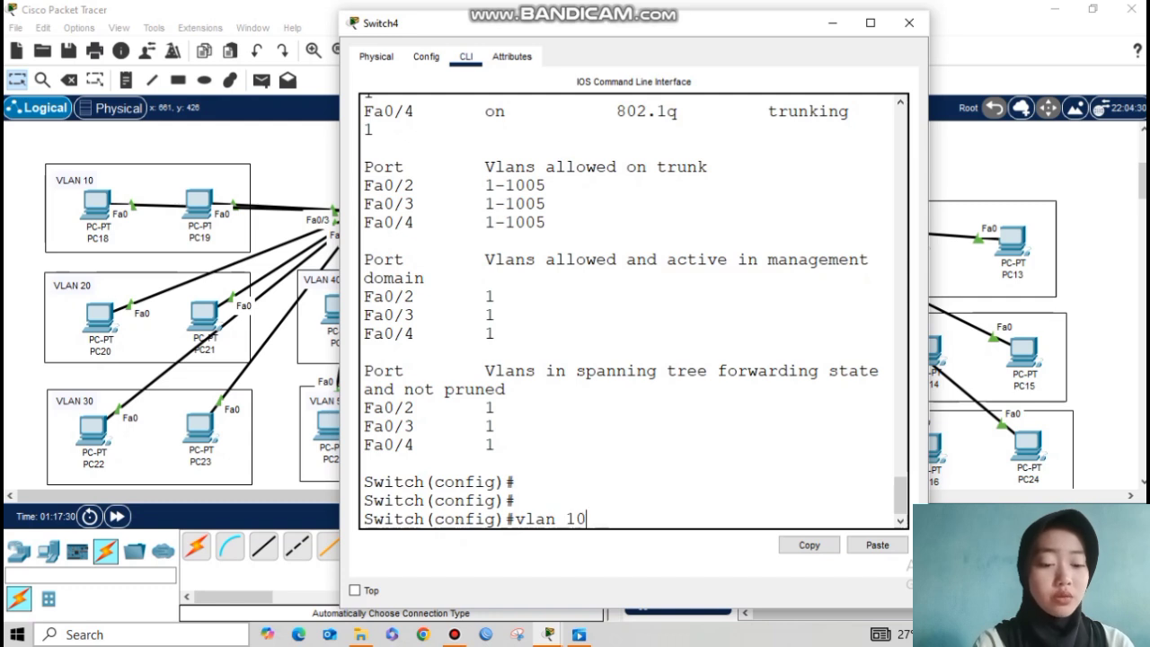
key(Return)
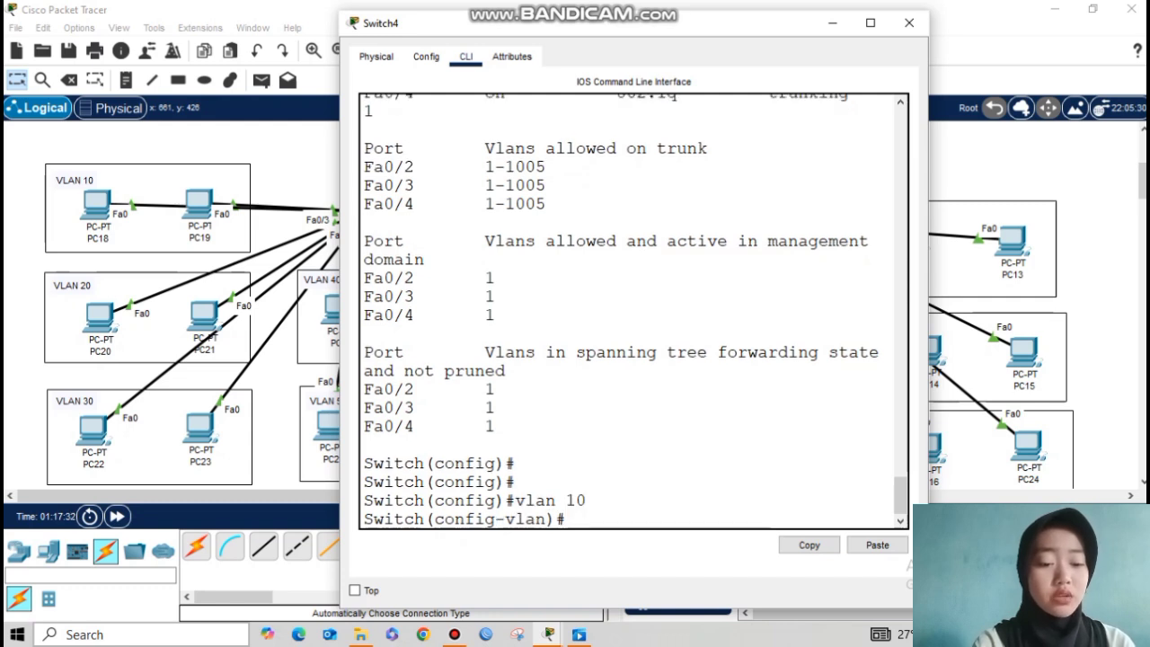
text(vlan)
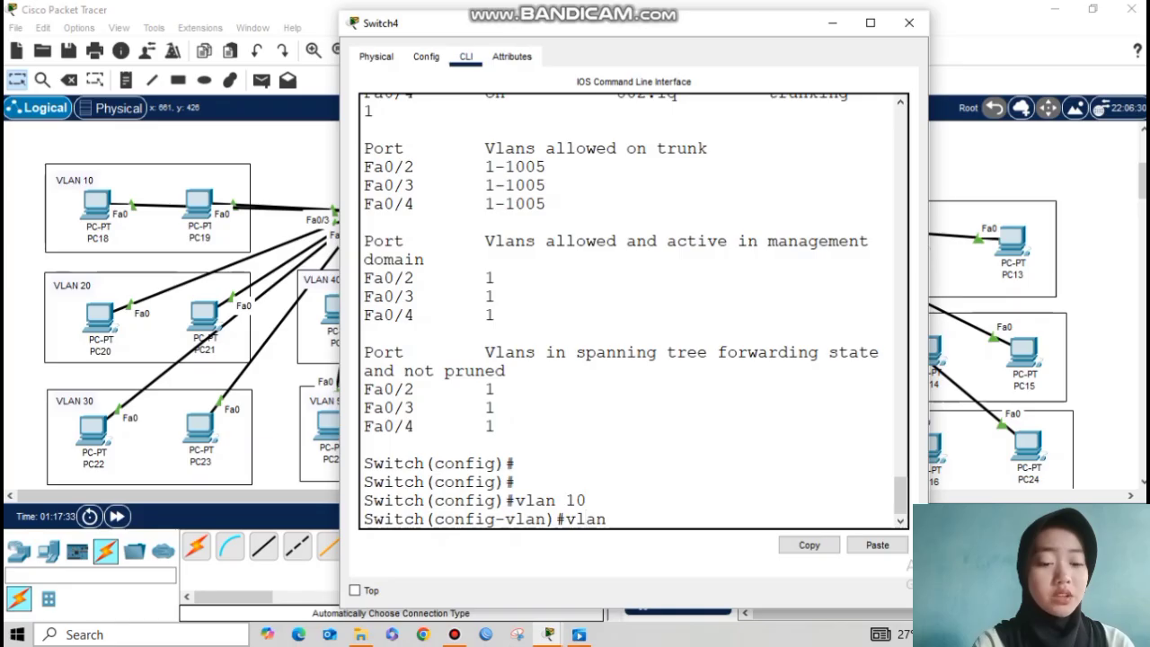
text( 20)
key(Return)
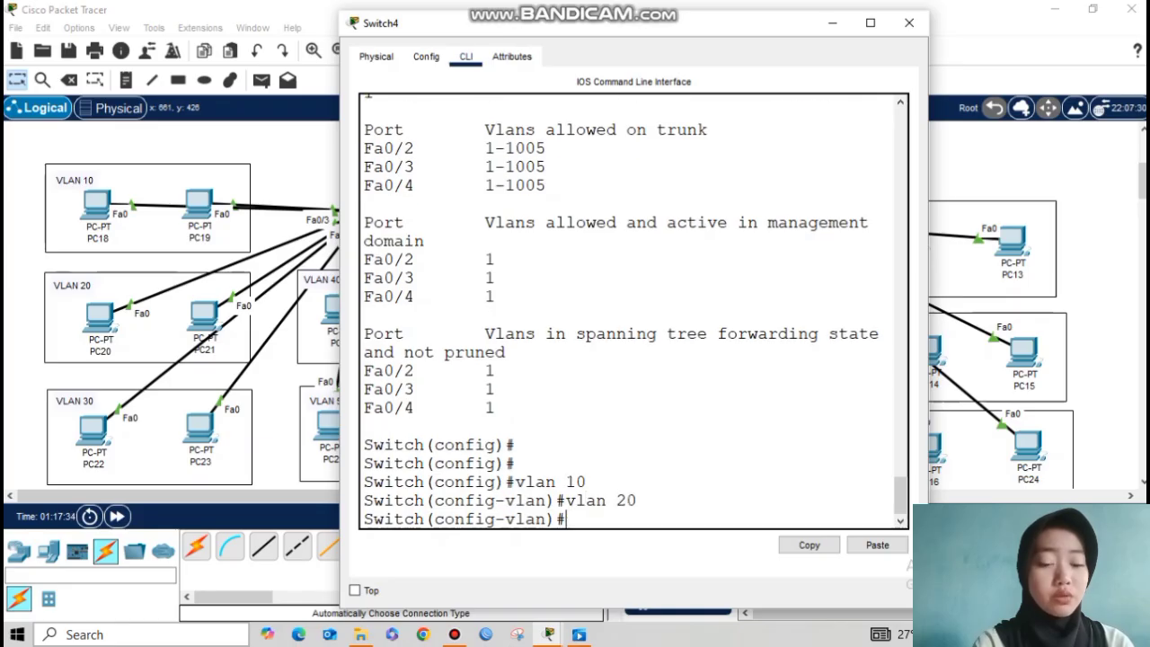
text(vlan 30)
key(Return)
text(vla)
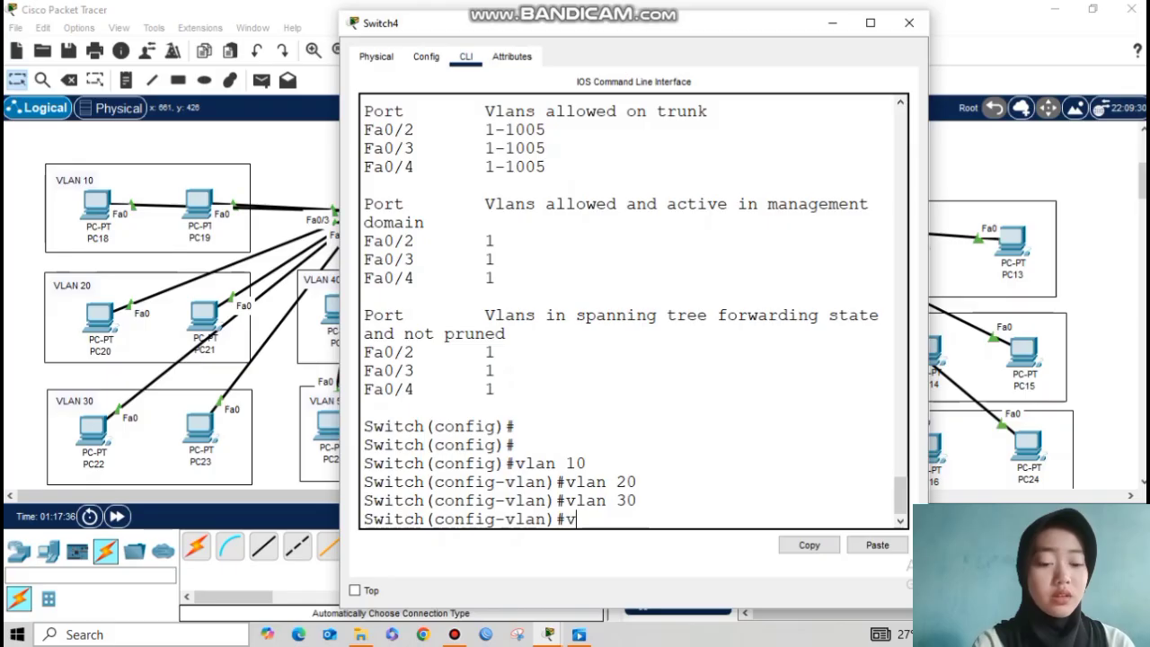
text(n 40)
key(Return)
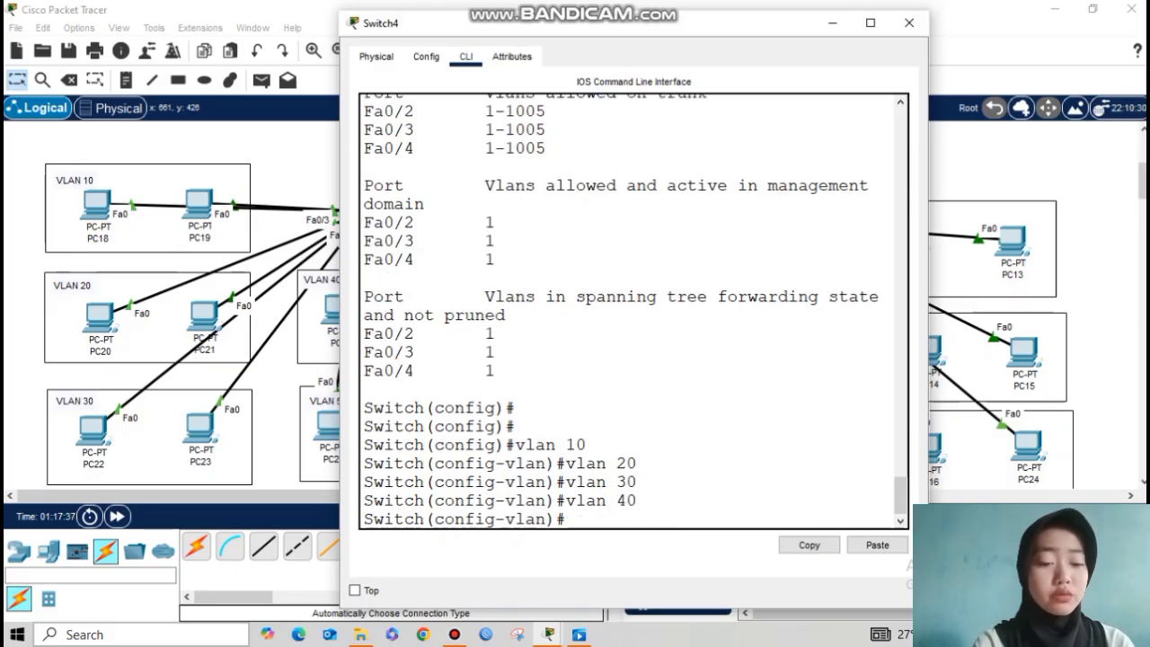
text(vlan 50)
key(Return)
text(vlan)
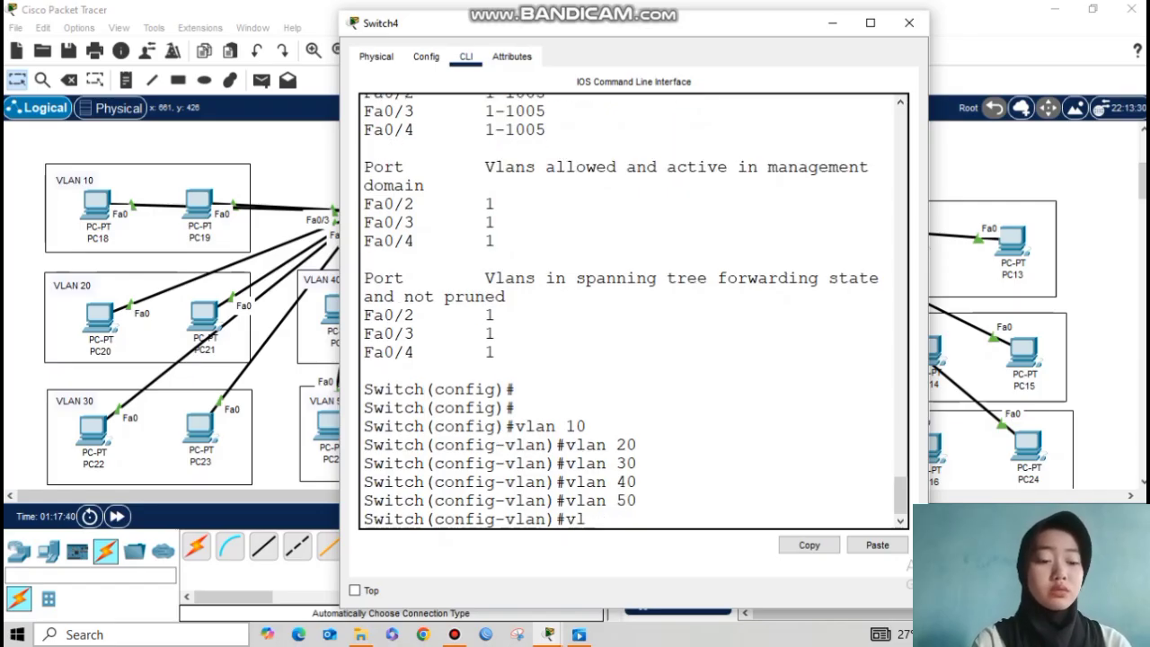
text( 60)
key(Return)
text(vlan)#vl)
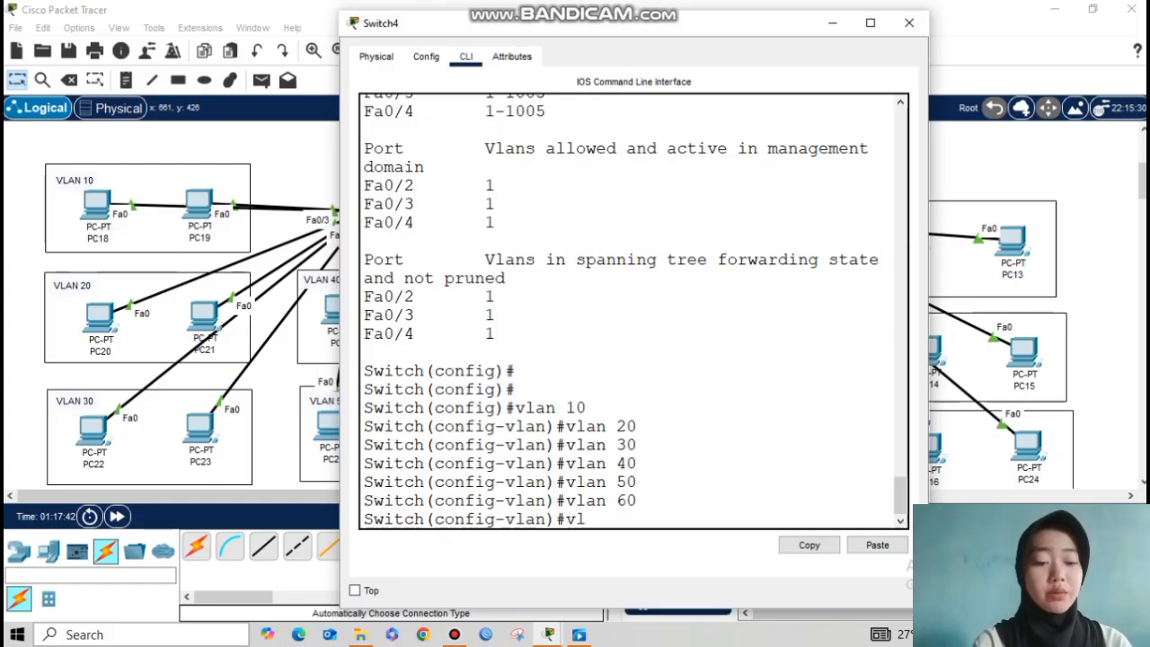
text(an 70)
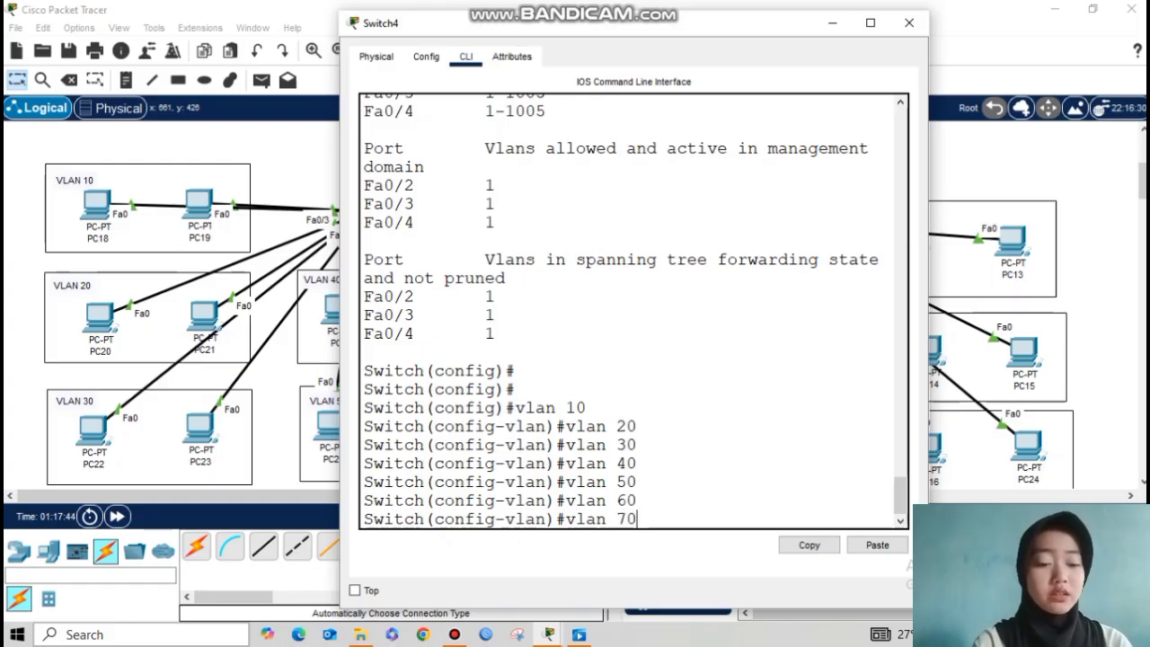
key(Return)
Step: Check with do show vlan brief that VLANs 10–70 are active, then close Switch4
text(exit)
key(Return)
text(do)
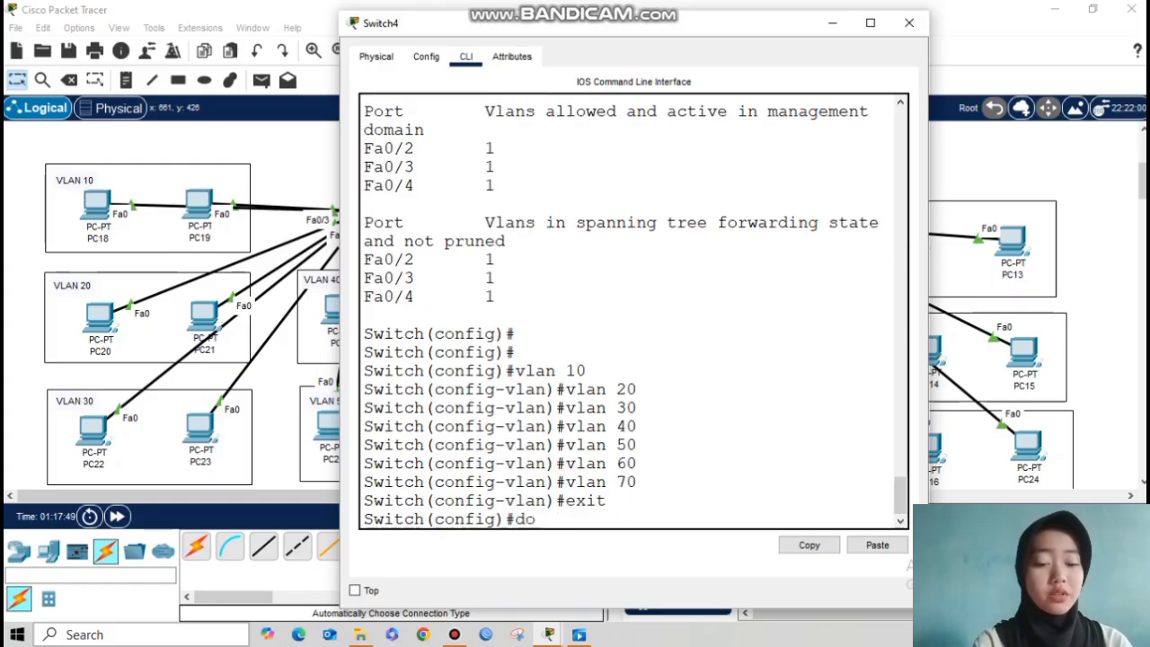
text( show vlan brief)
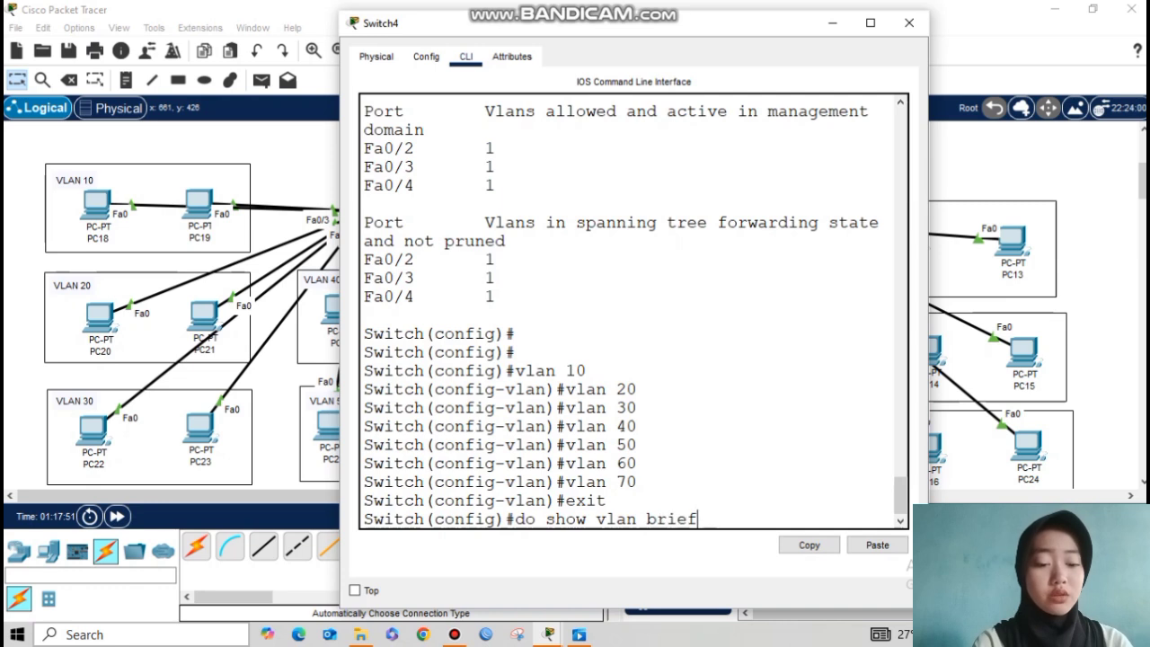
key(Return)
drag(364, 310, 506, 426)
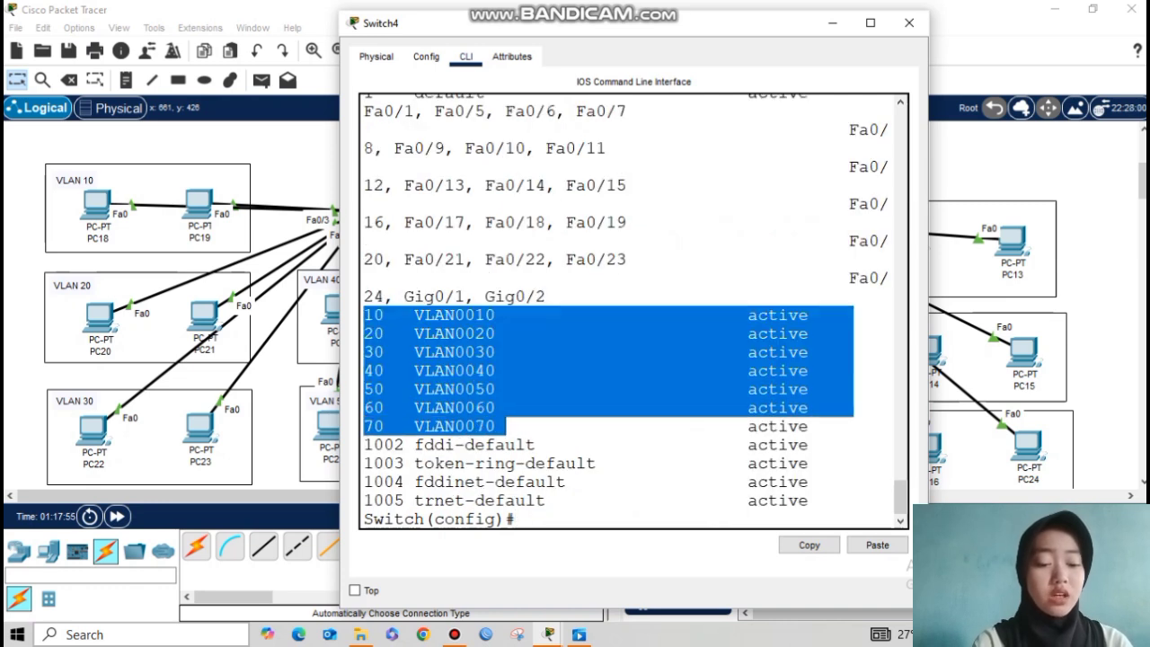
click(545, 426)
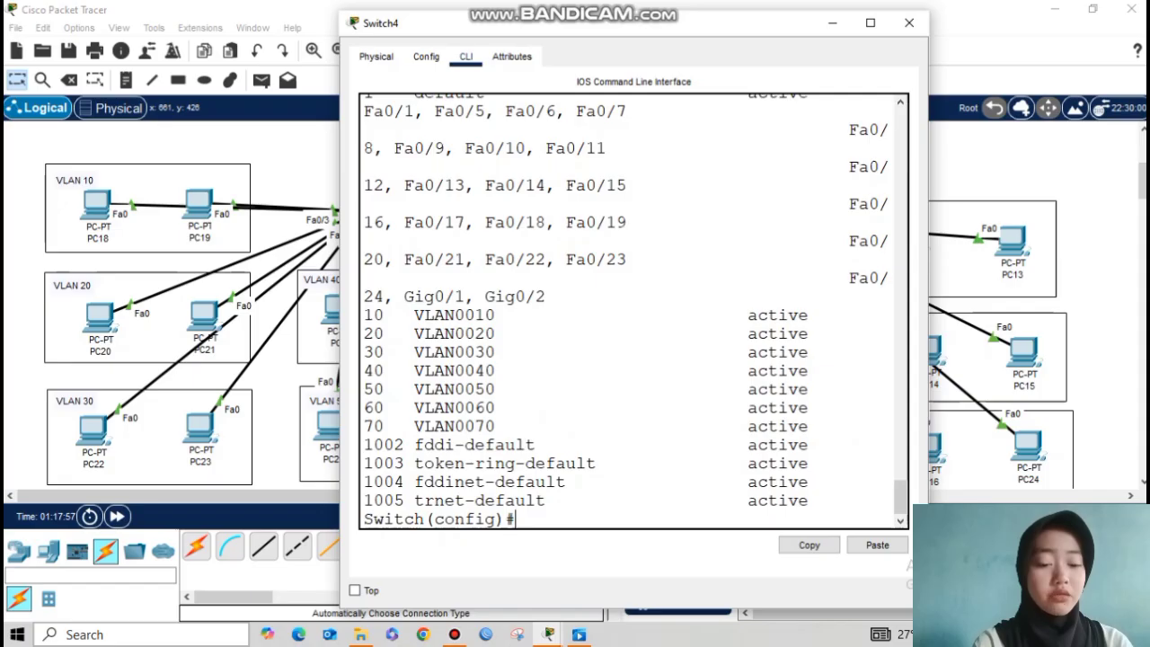
click(910, 24)
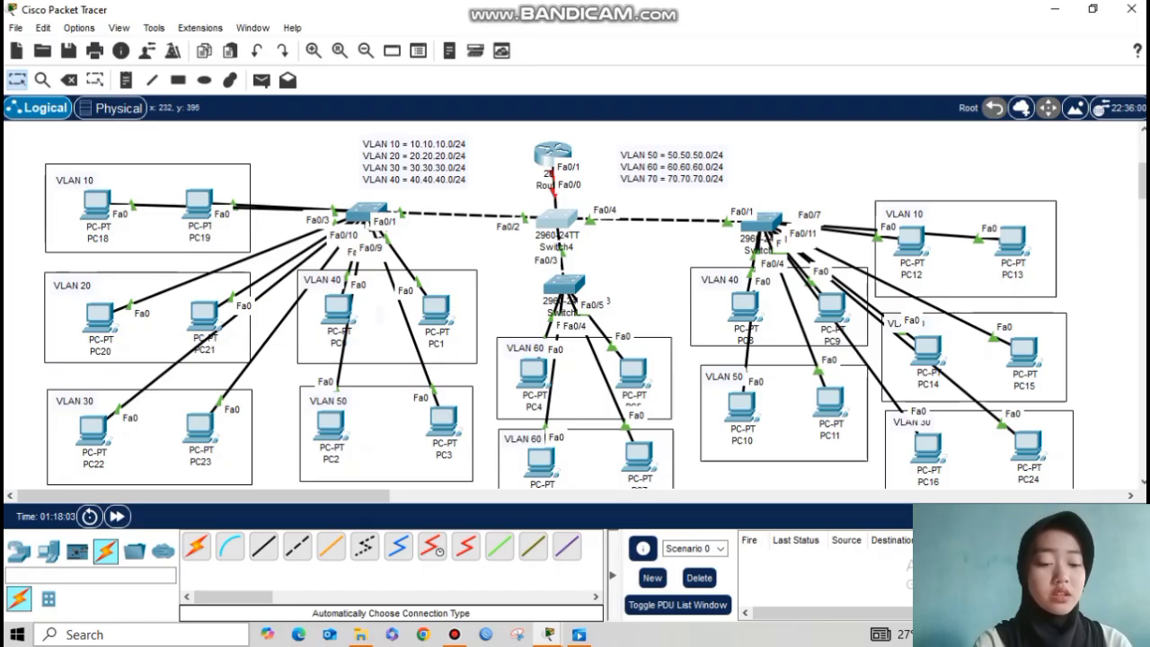
Step: Set Switch5's Fa0/2–Fa0/3 as access ports in VLAN 10 and hide the console
click(363, 212)
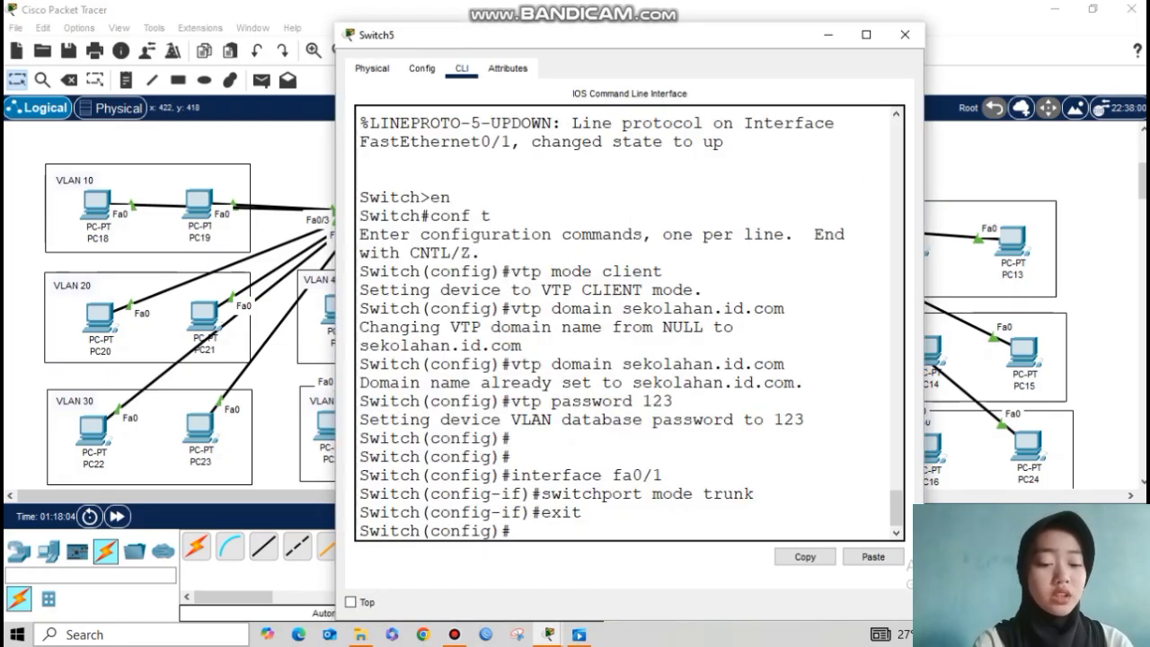
key(Return)
key(Return)
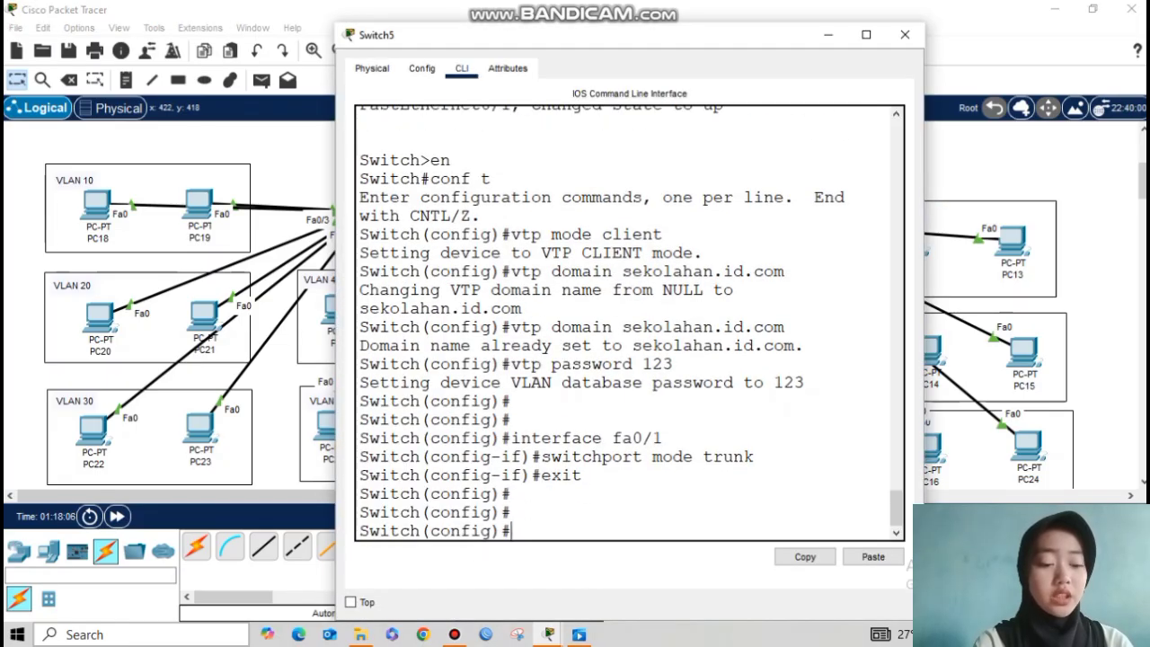
text(interf)
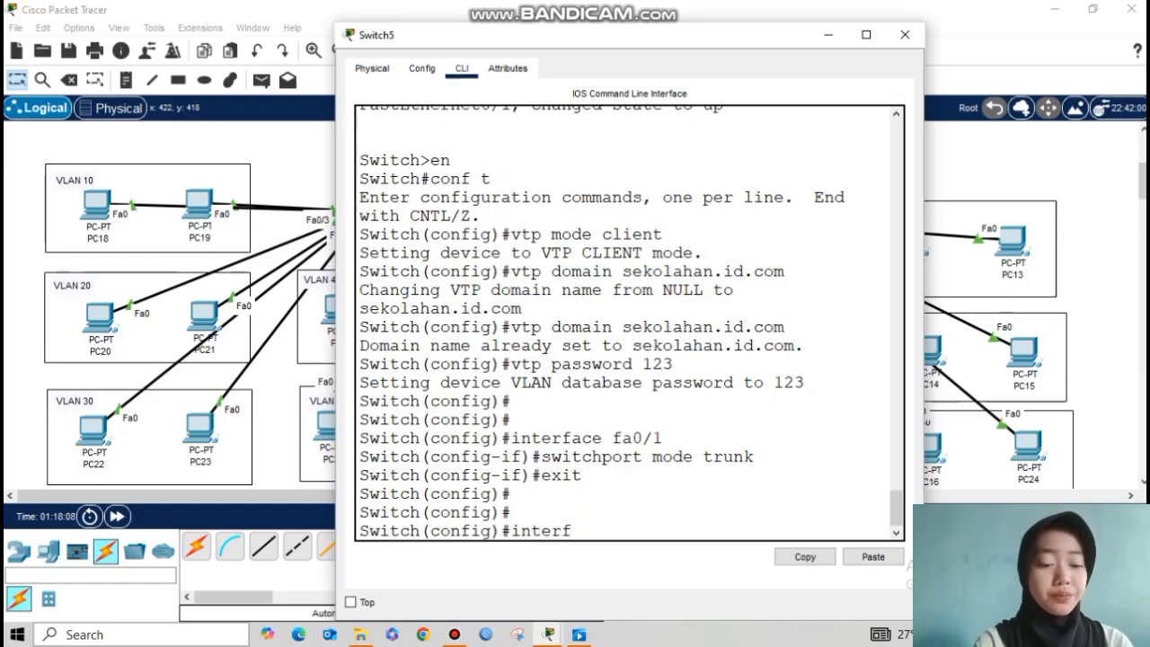
text(ace range)
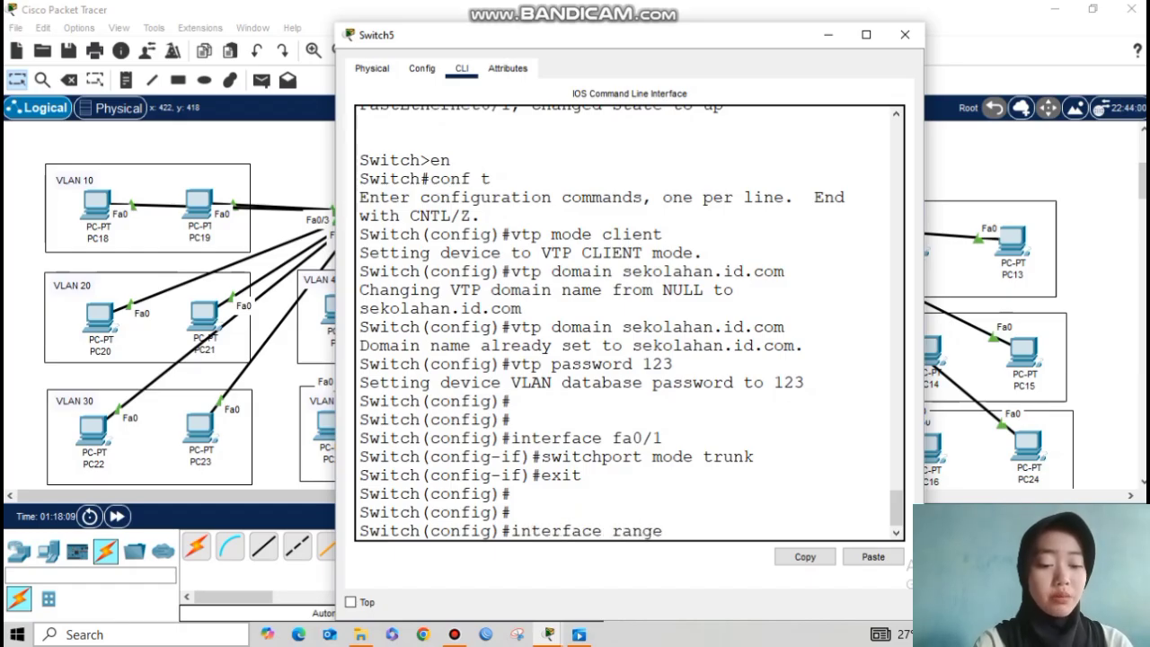
text( fa0/)
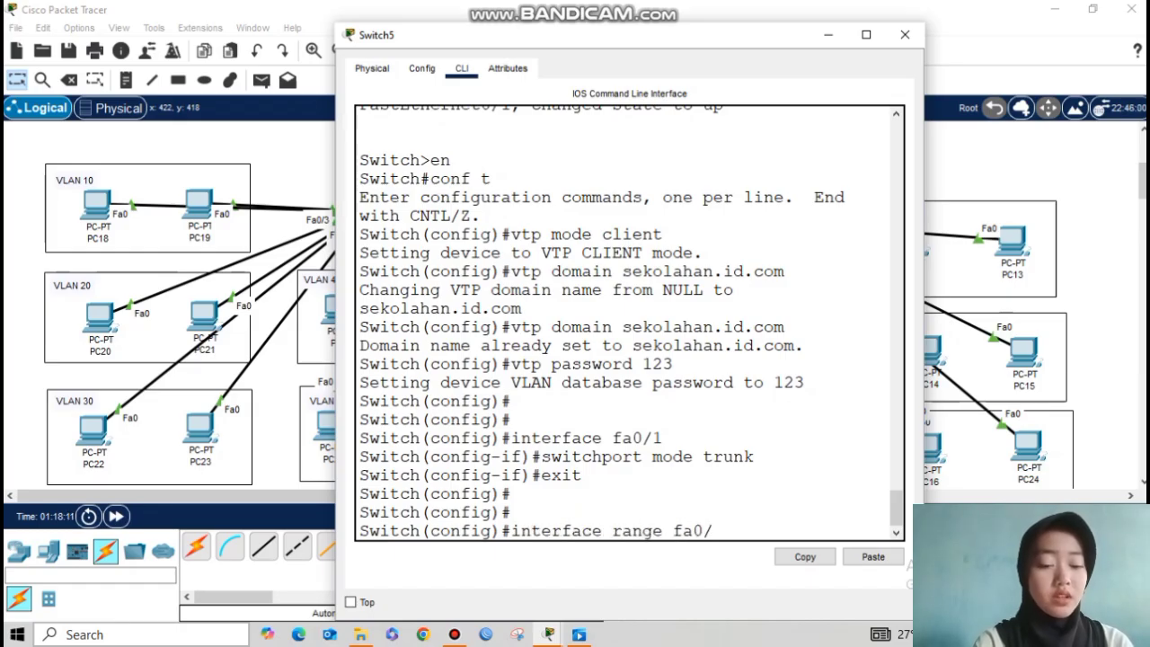
text(2-3)
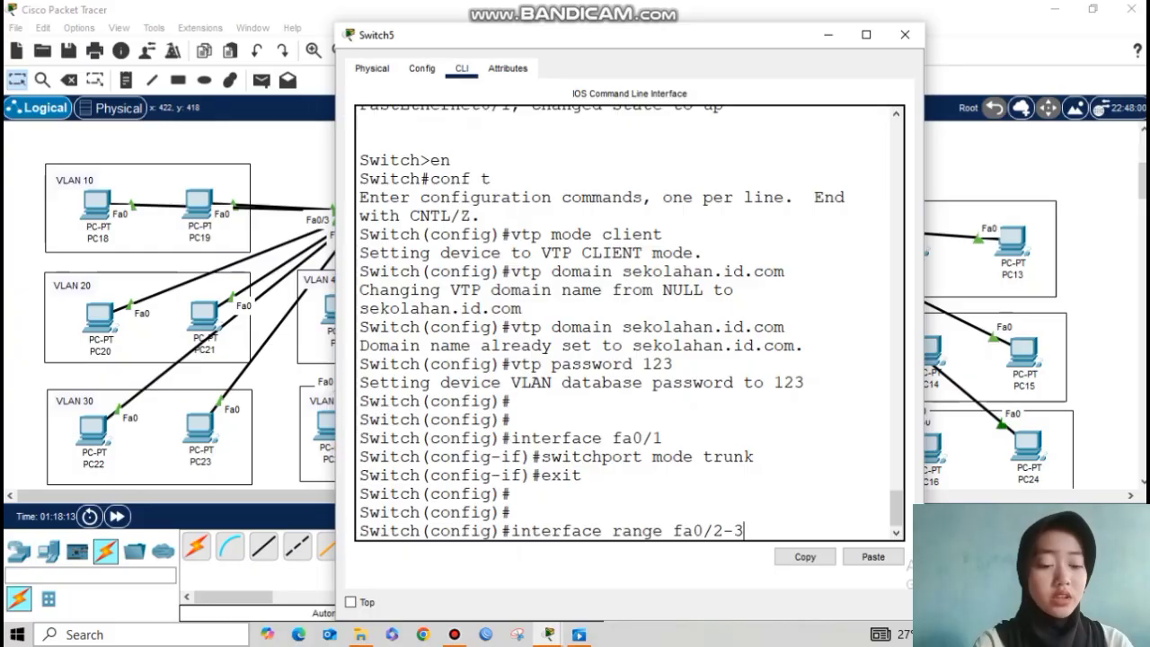
key(Return)
text(swit)
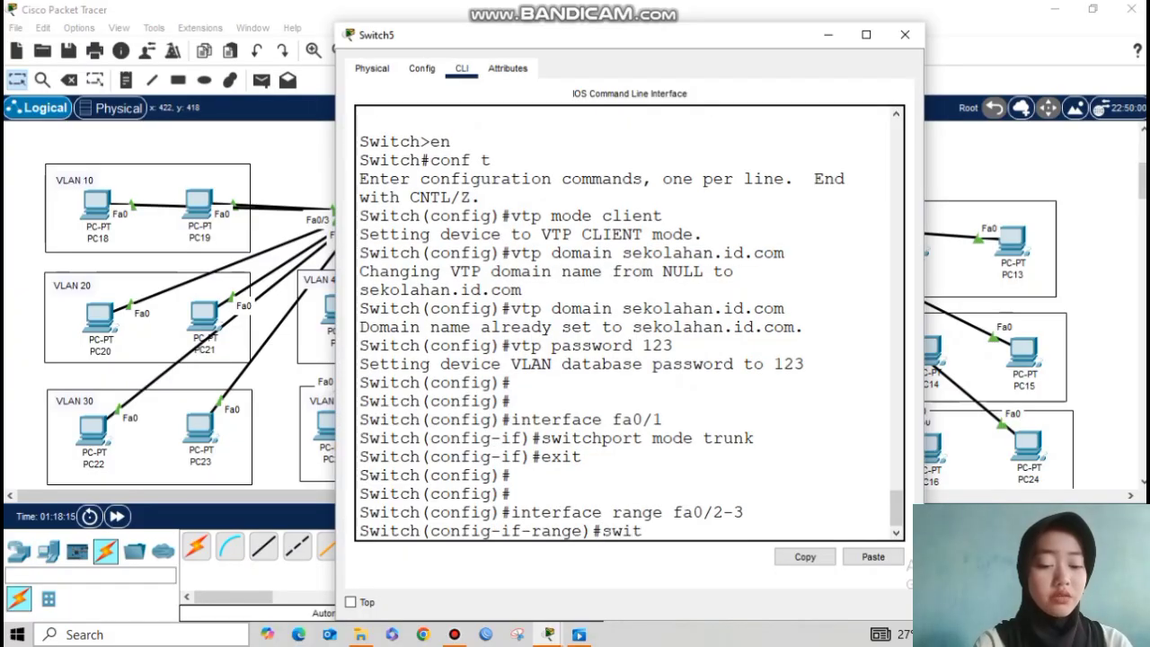
text(chport mode access)
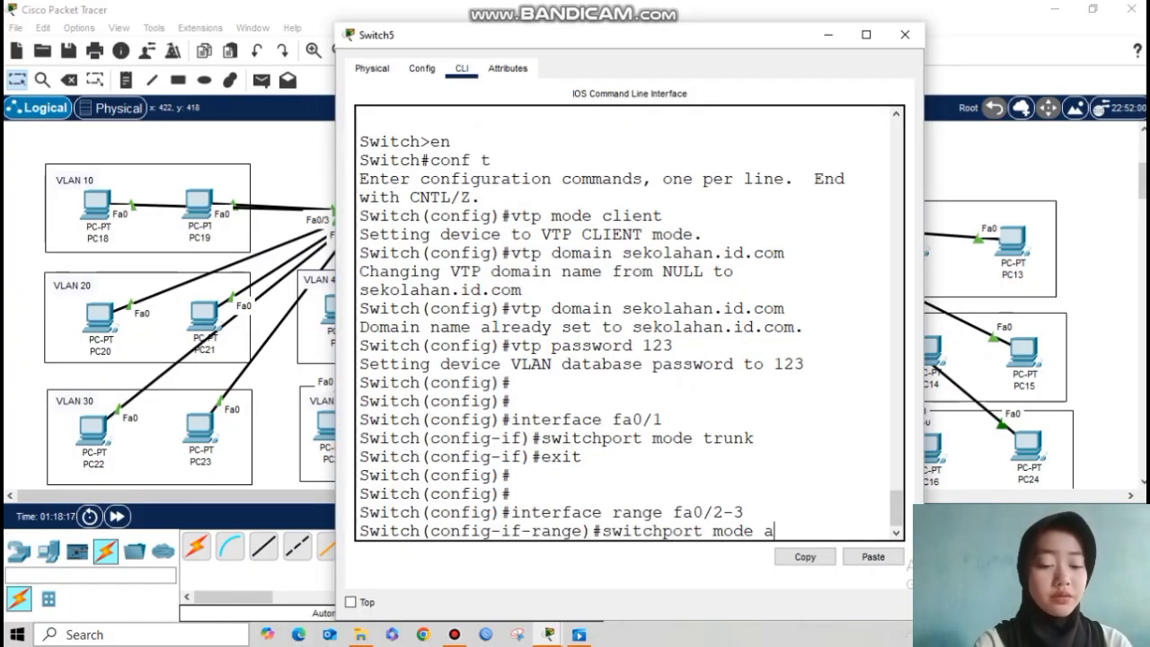
key(Return)
key(Up)
key(BackSpace)
key(BackSpace)
key(BackSpace)
key(BackSpace)
key(BackSpace)
key(BackSpace)
key(BackSpace)
key(BackSpace)
key(BackSpace)
key(BackSpace)
key(BackSpace)
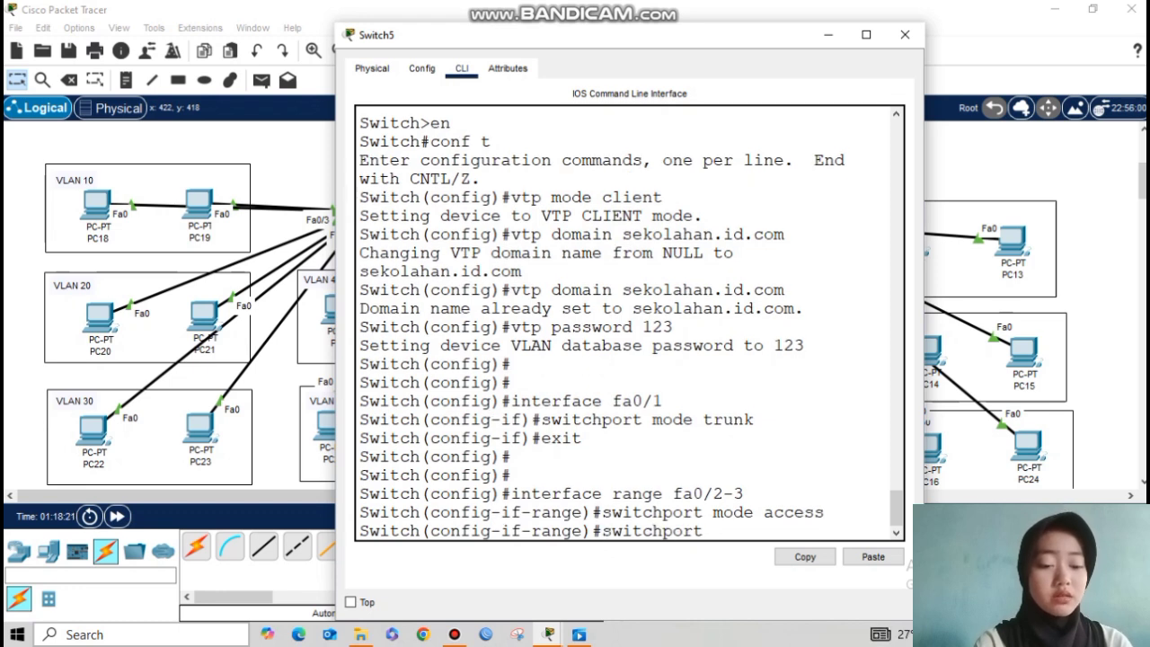
text(access vlan 10)
key(Return)
text(exit)
key(Return)
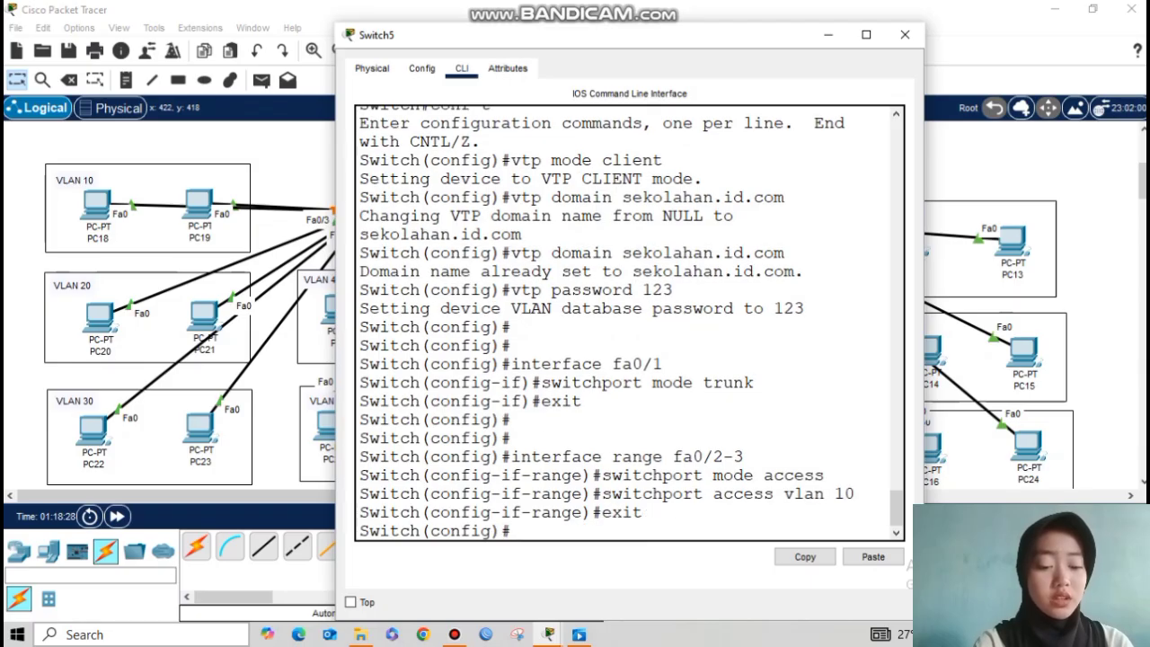
click(828, 35)
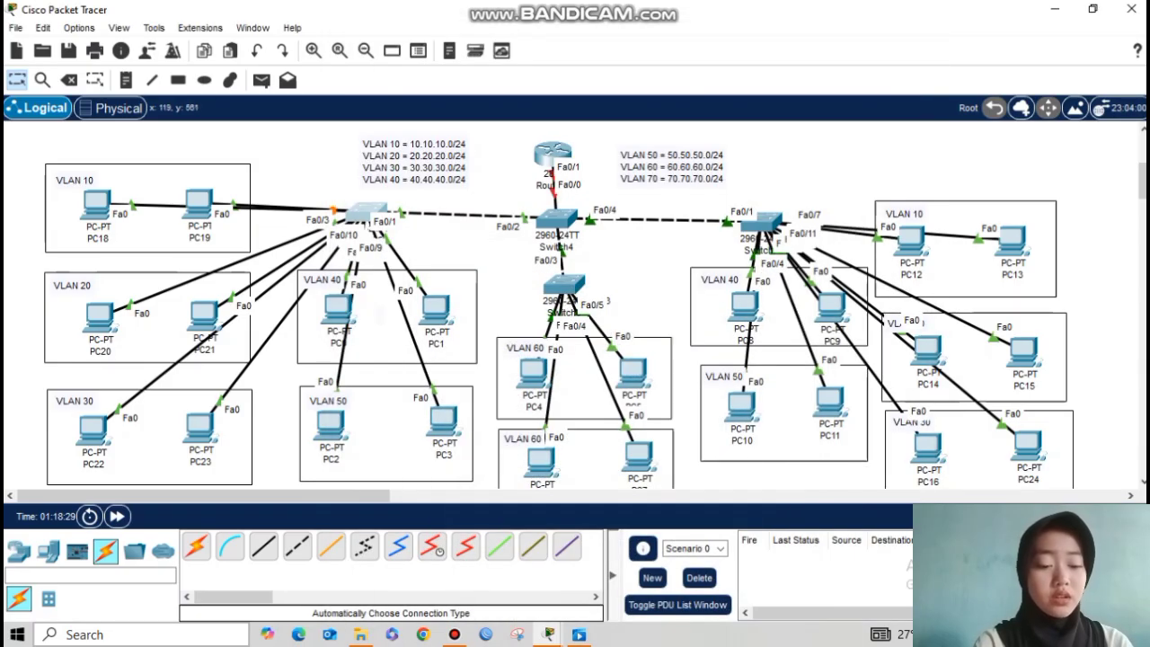
Step: Move PC18 into the VLAN 10 box beside PC19 and PC20 back into VLAN 20
mouse_move(104, 323)
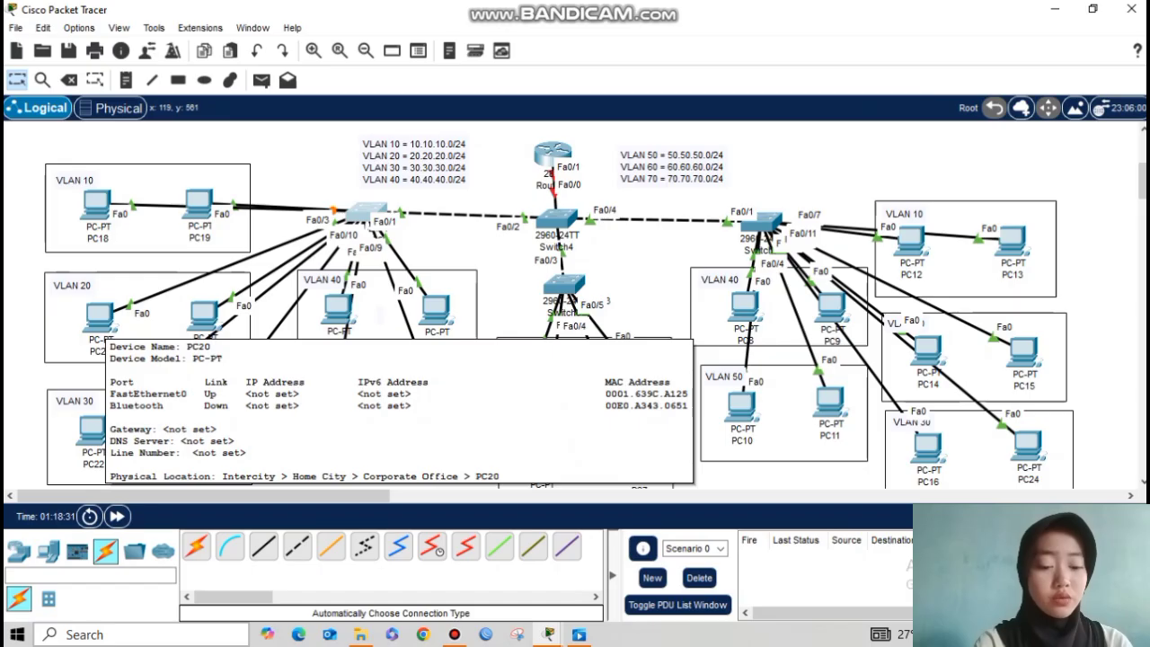
mouse_move(91, 317)
mouse_down()
mouse_move(32, 150)
mouse_move(95, 223)
mouse_move(100, 336)
mouse_up()
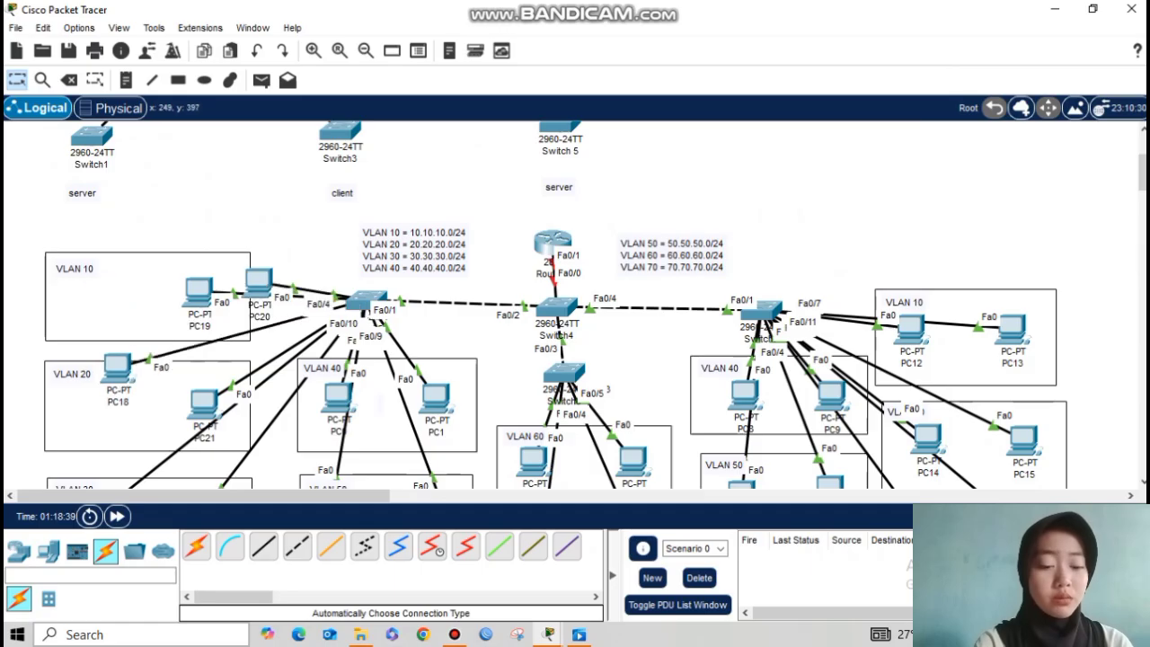
drag(118, 369, 103, 287)
drag(258, 283, 102, 403)
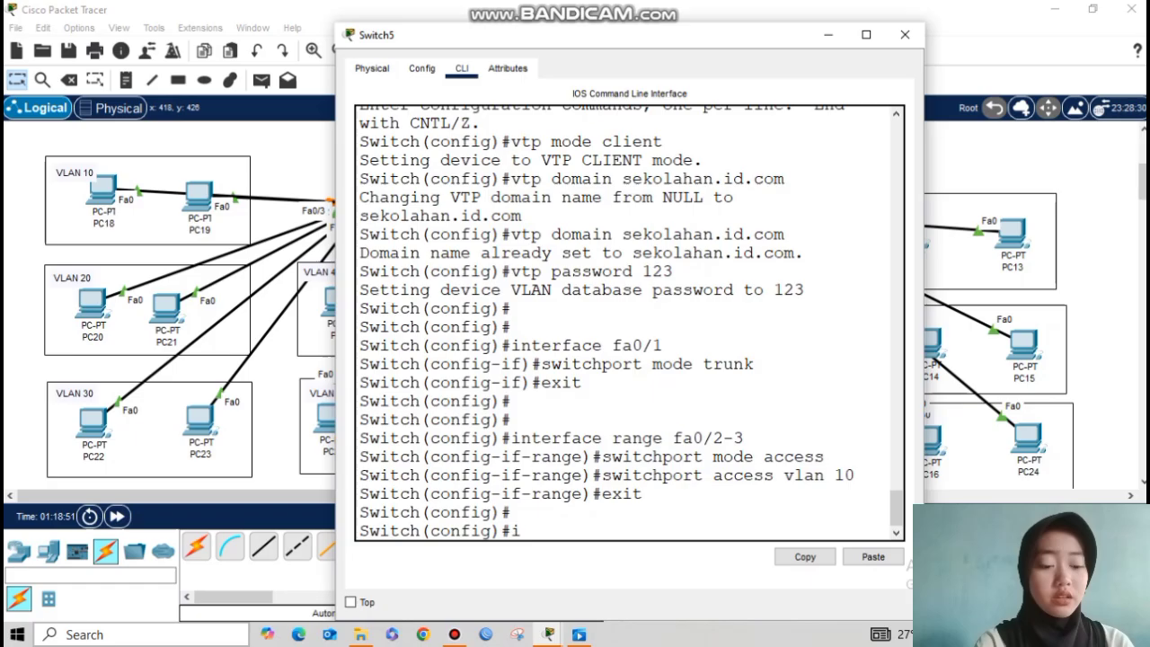
Step: Make Switch5's Fa0/4–Fa0/5 access ports in VLAN 20
text(nterface)
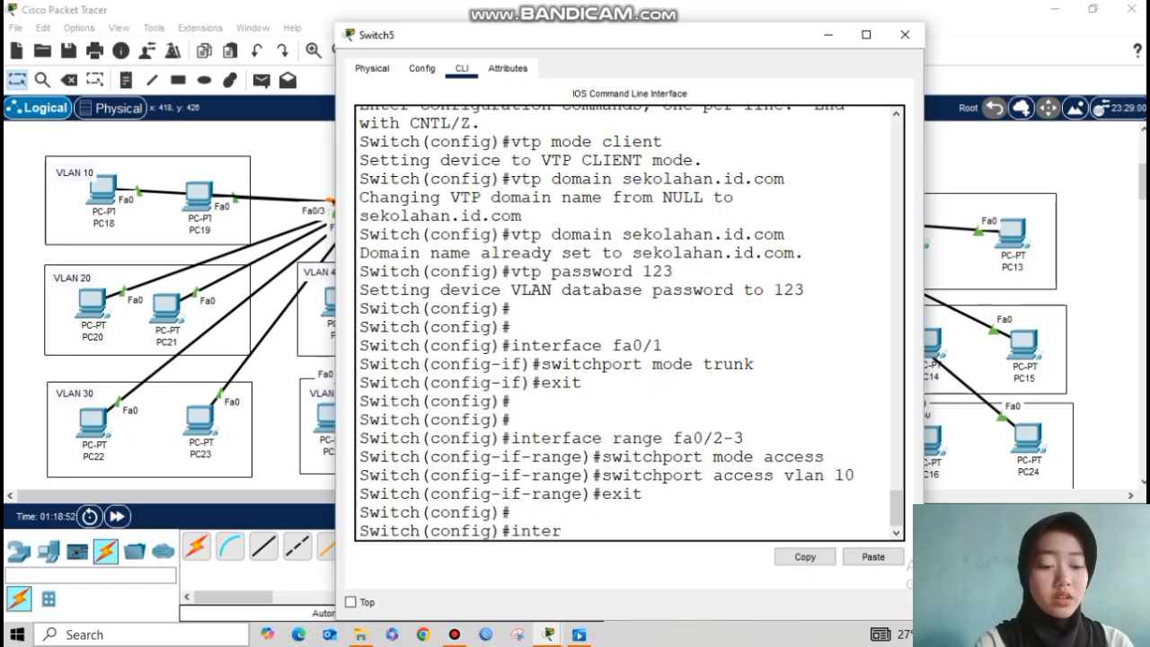
text( range fa)
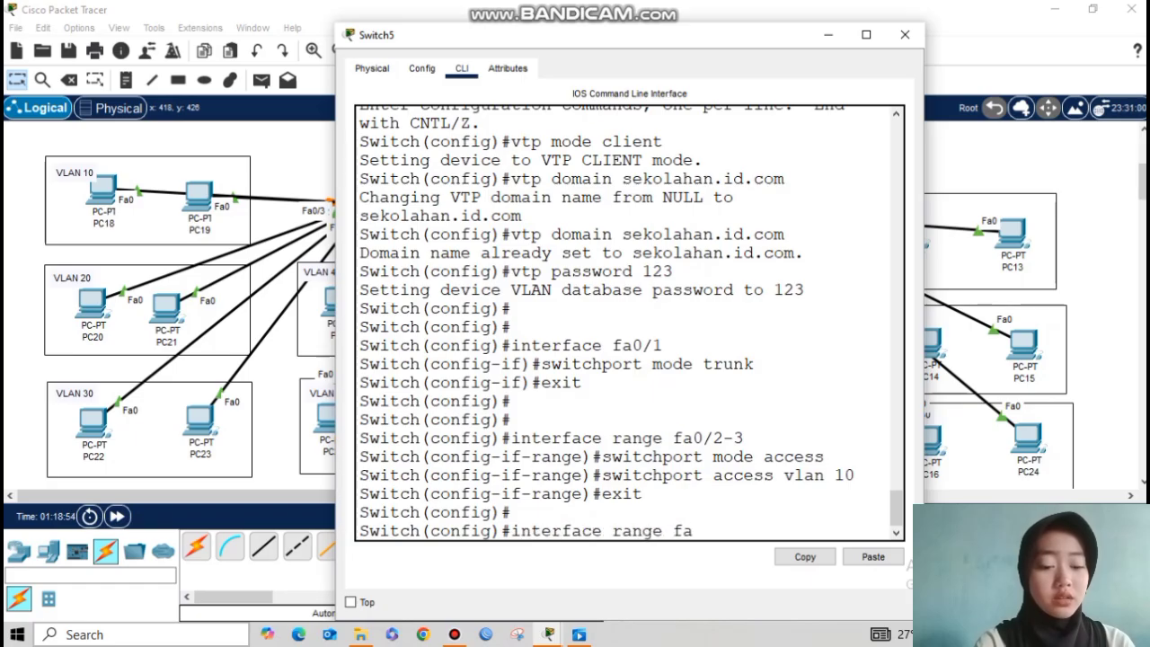
text(0/4-)
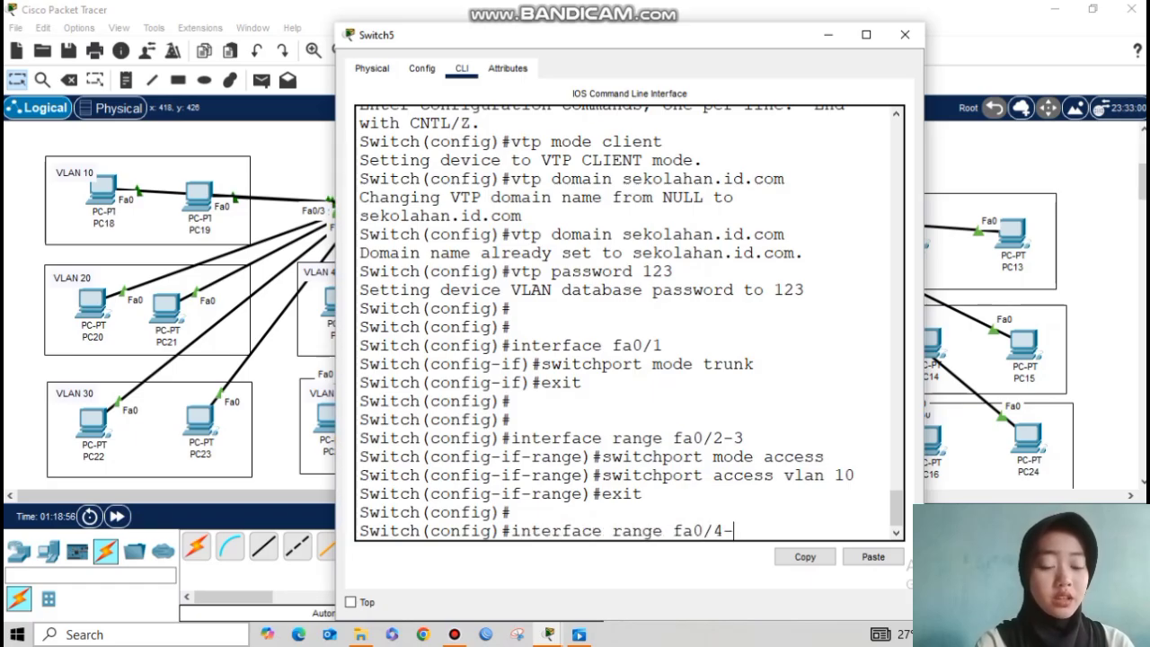
text(5)
key(Return)
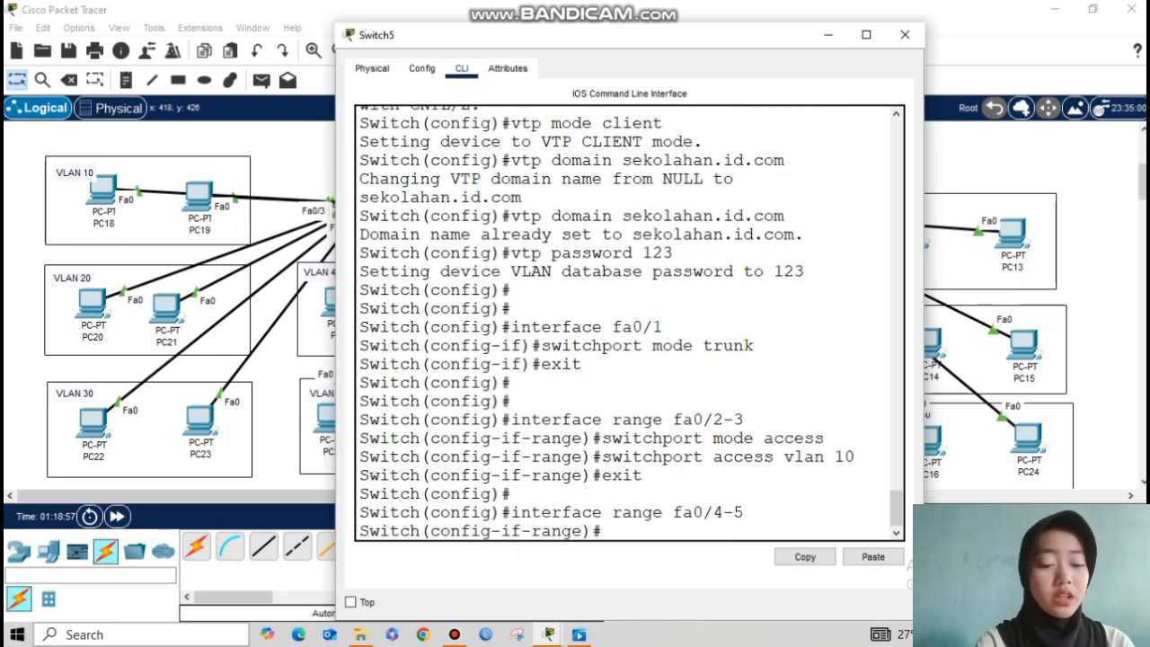
key(Up)
key(Up)
key(Up)
key(Up)
key(Up)
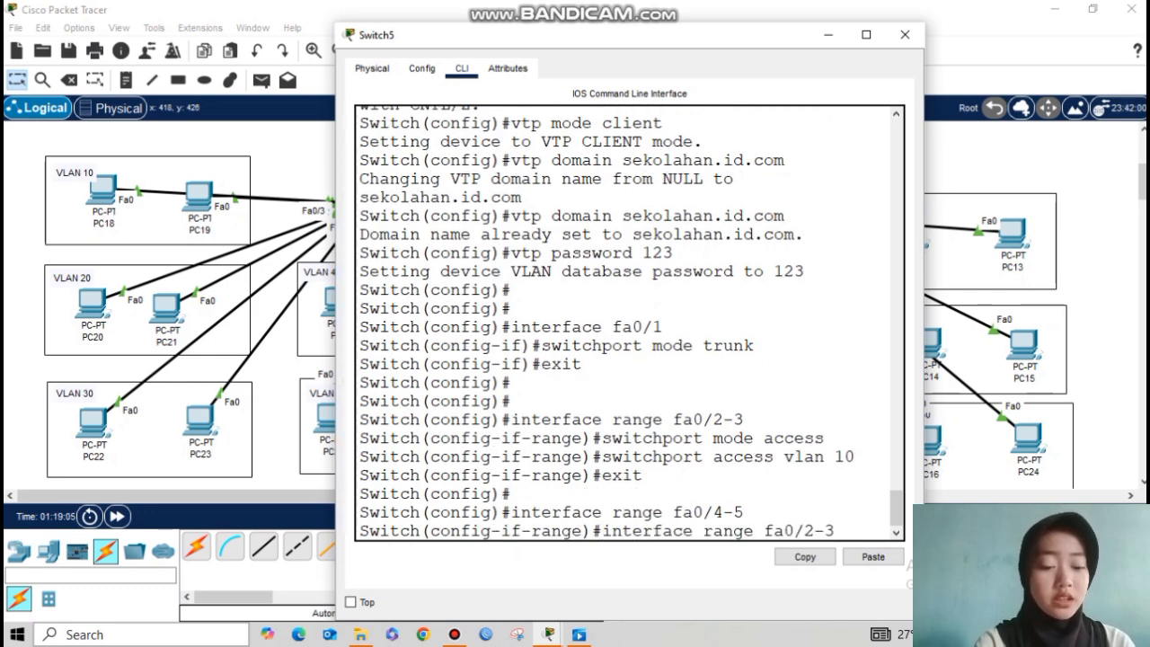
key(Down)
key(Return)
key(Up)
key(Up)
key(Up)
key(Up)
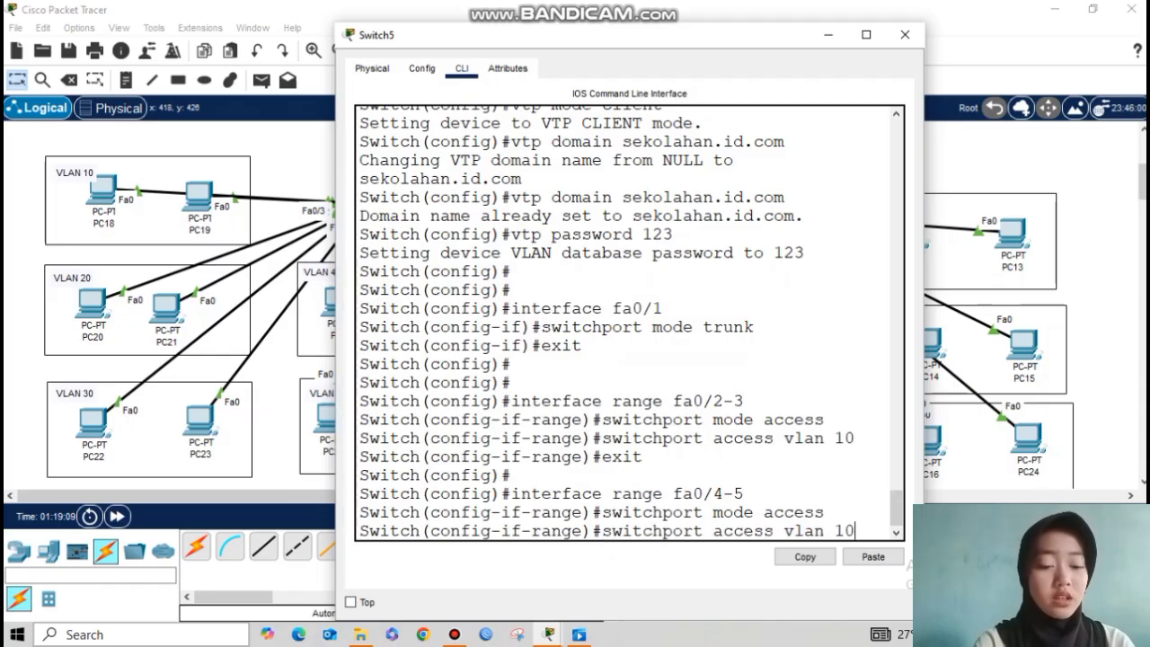
key(BackSpace)
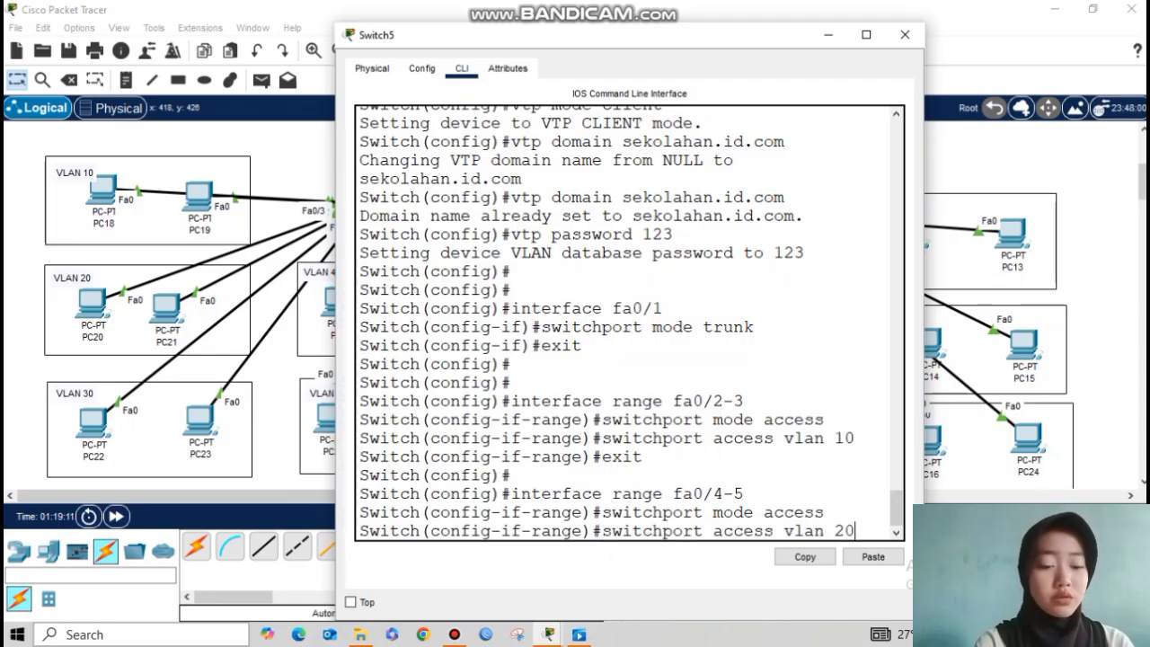
text(20)
key(Return)
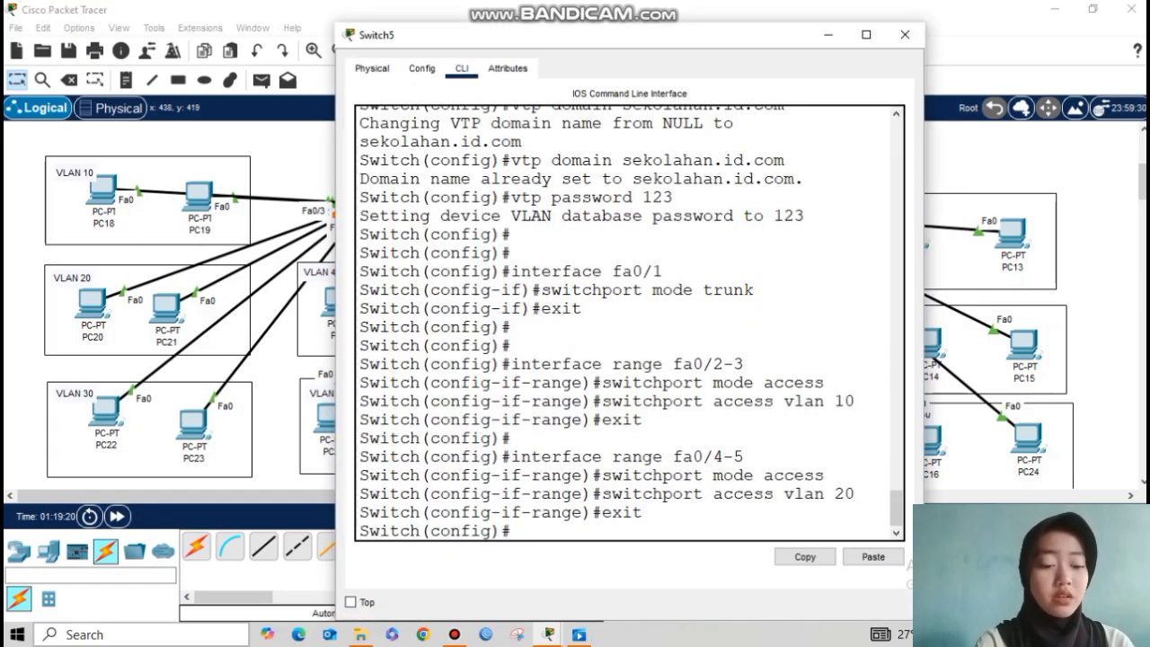
Step: Make Fa0/6–Fa0/7 access ports in VLAN 30 and leave the port range
key(Return)
key(Up)
key(Up)
key(Up)
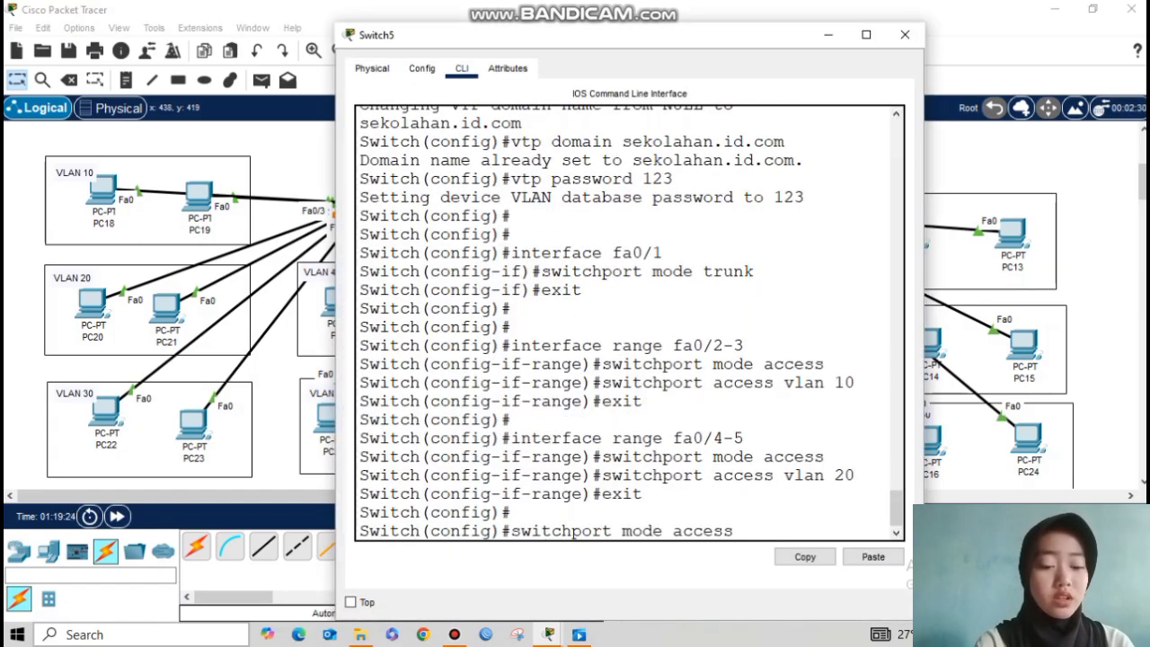
key(BackSpace)
key(BackSpace)
key(BackSpace)
text(6-7)
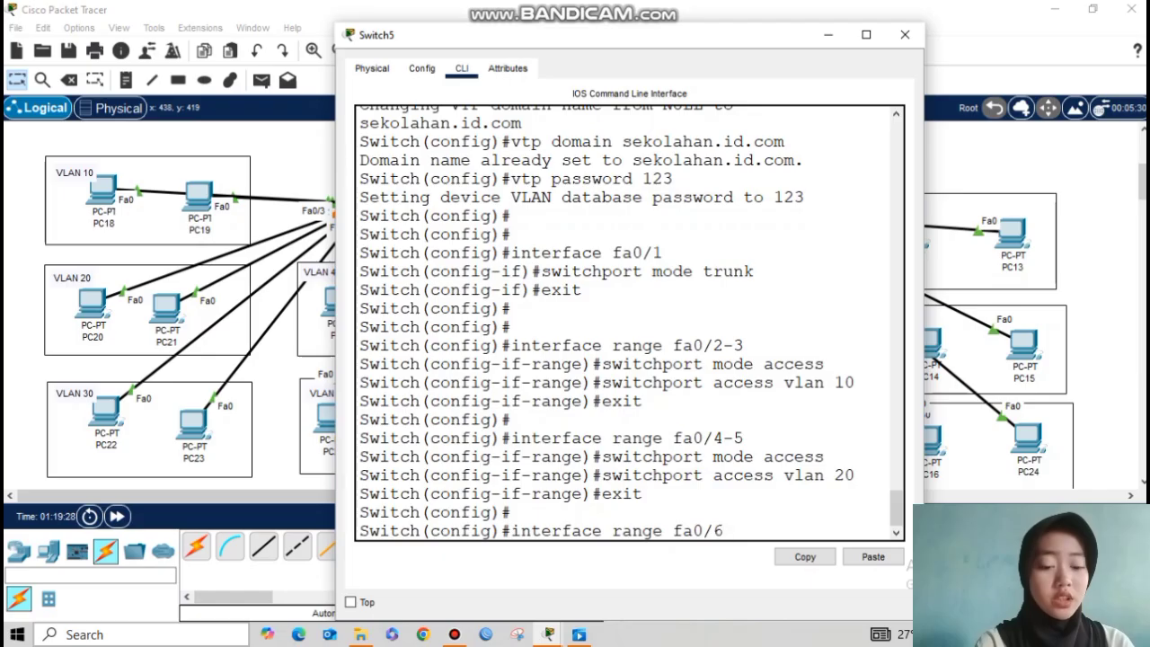
key(Return)
key(Up)
key(Up)
key(Up)
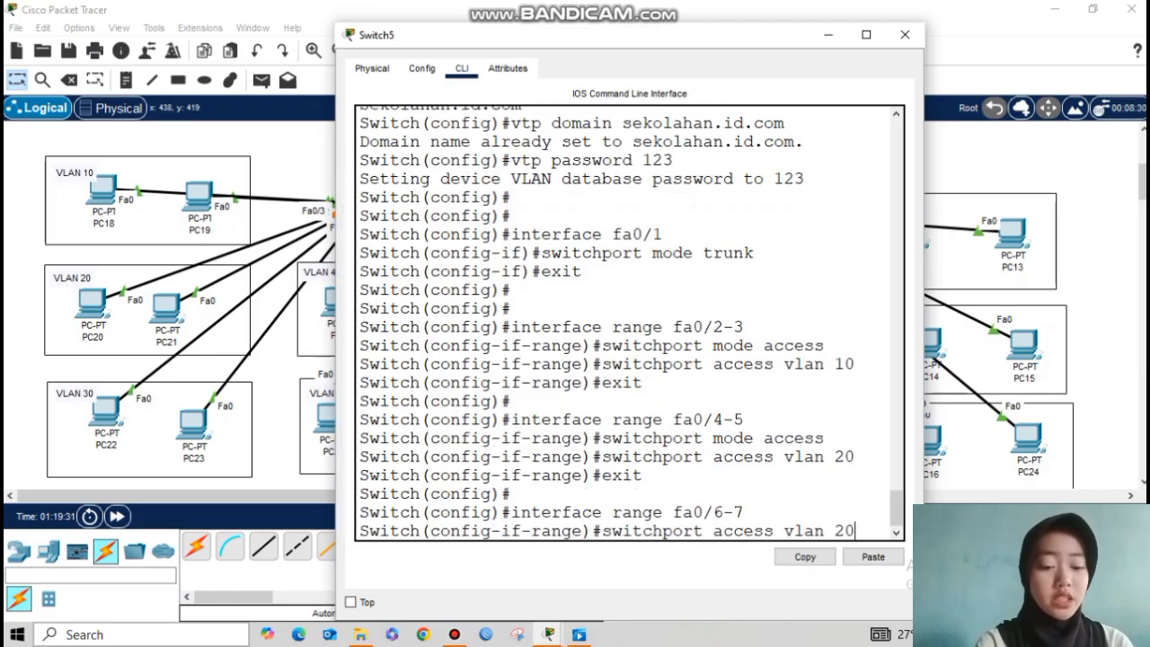
key(Return)
key(Up)
key(Up)
key(Up)
key(Up)
key(BackSpace)
key(BackSpace)
text(30)
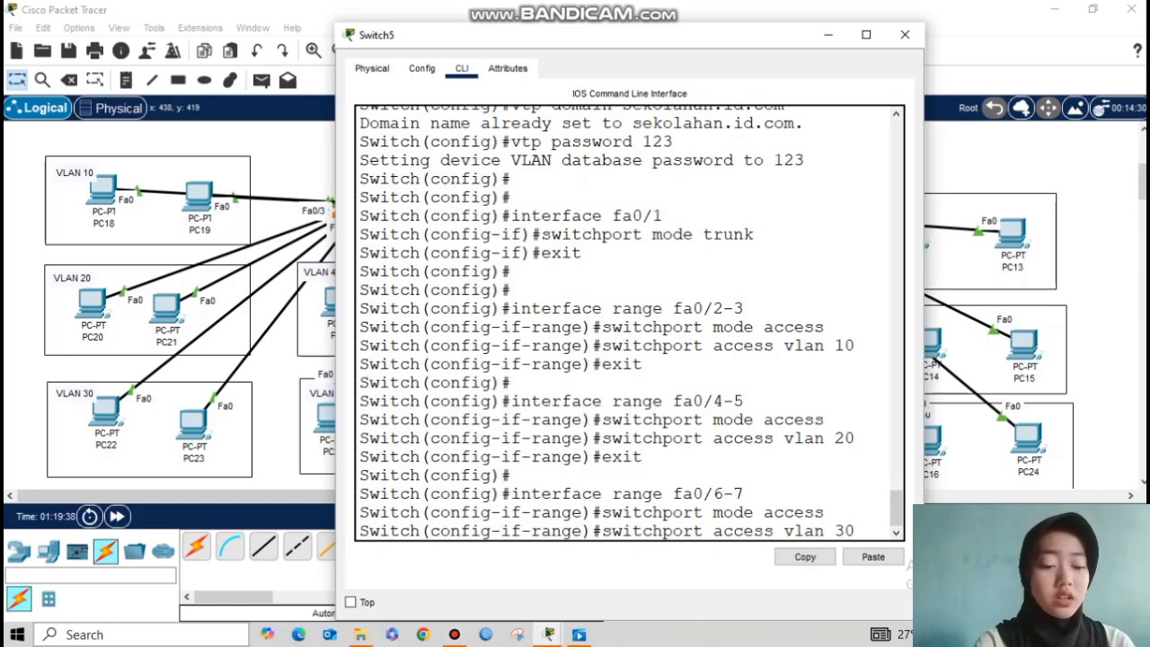
key(Return)
text(exit)
key(Return)
key(Return)
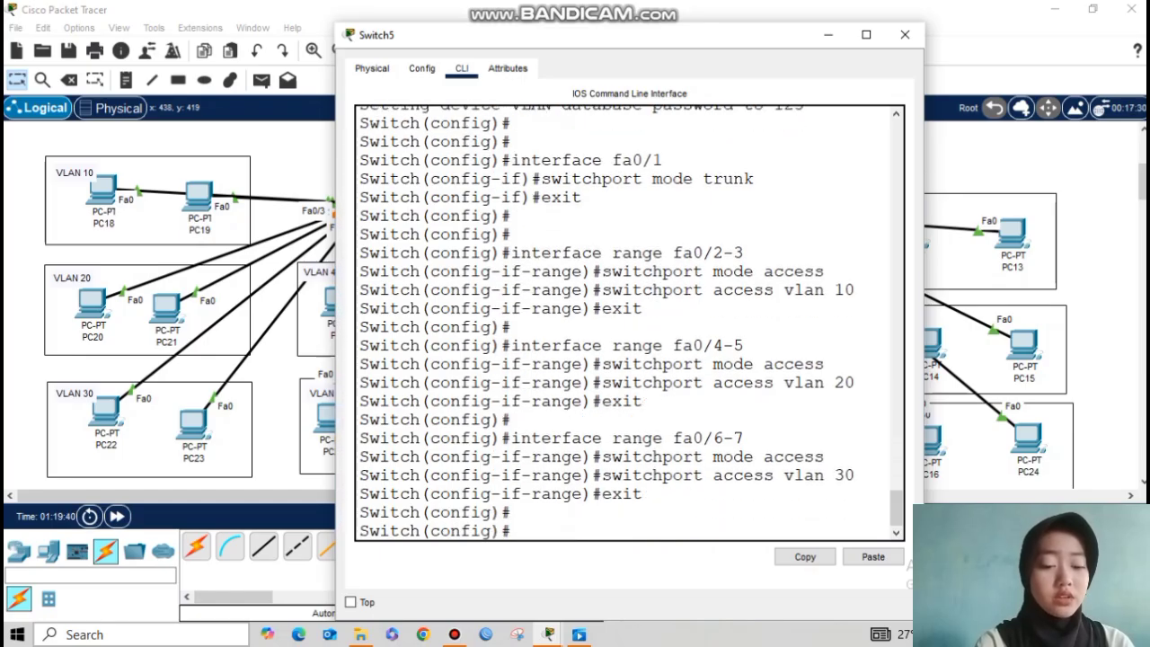
Step: Move the console aside and put PC1 back in the VLAN 40 box
drag(594, 34, 739, 41)
mouse_move(332, 304)
mouse_down()
mouse_move(265, 136)
mouse_move(320, 319)
mouse_up()
mouse_move(435, 301)
mouse_down()
mouse_move(447, 268)
mouse_move(438, 305)
mouse_up()
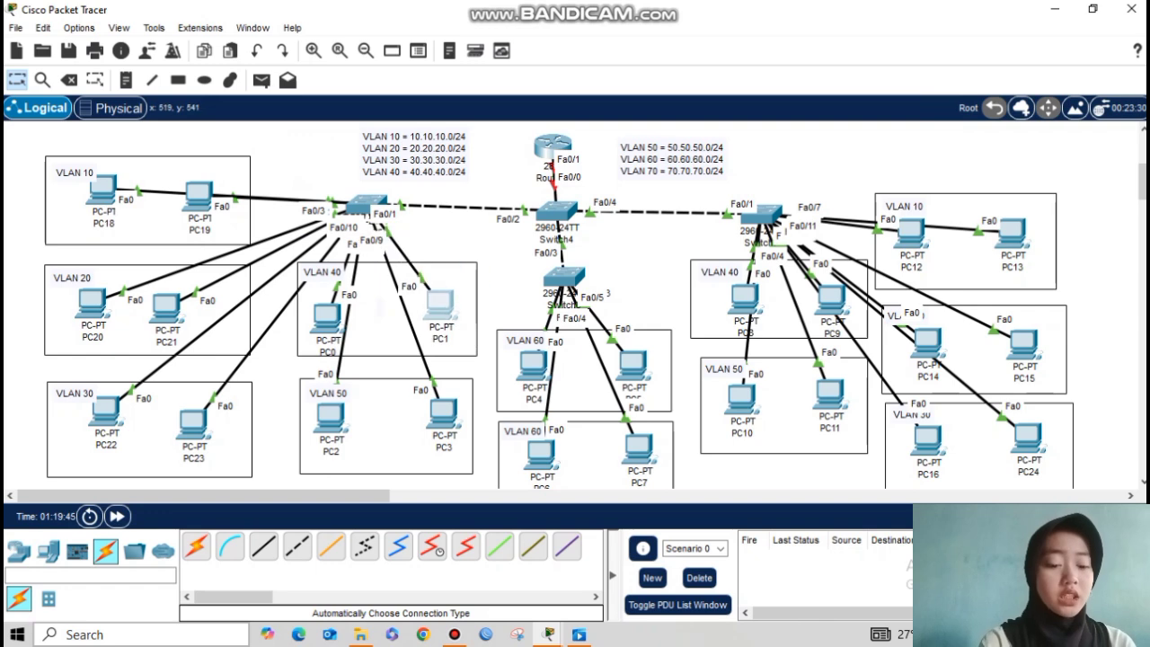
drag(439, 305, 436, 302)
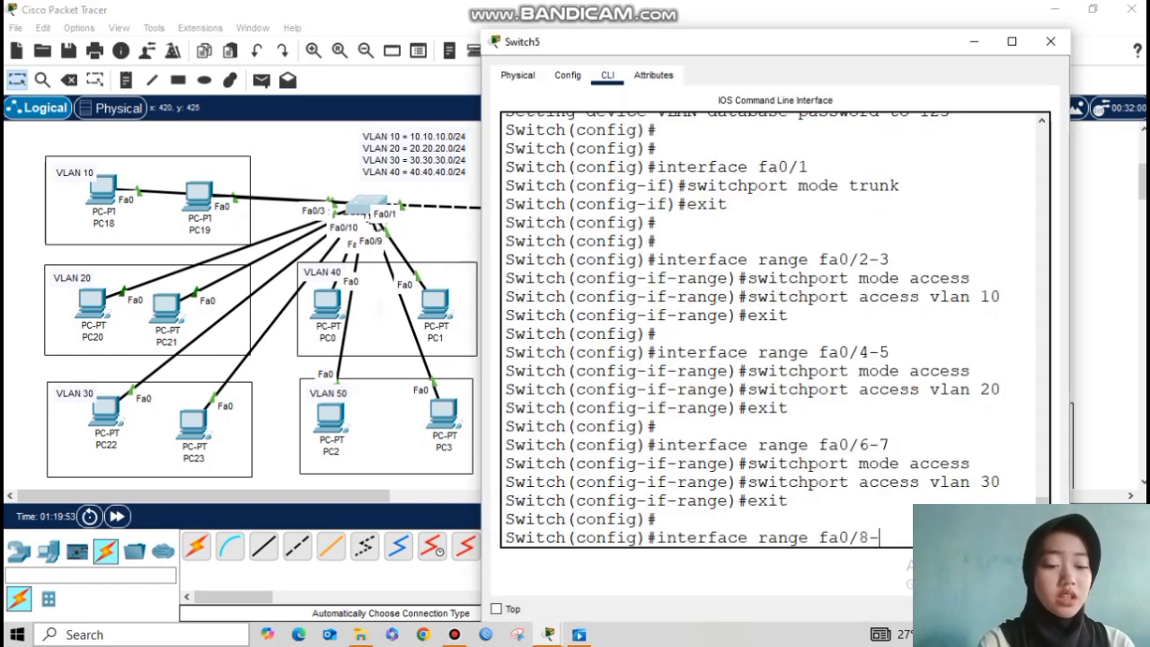
Step: Make Switch5's Fa0/8–Fa0/9 access ports in VLAN 40
text(9)
key(Return)
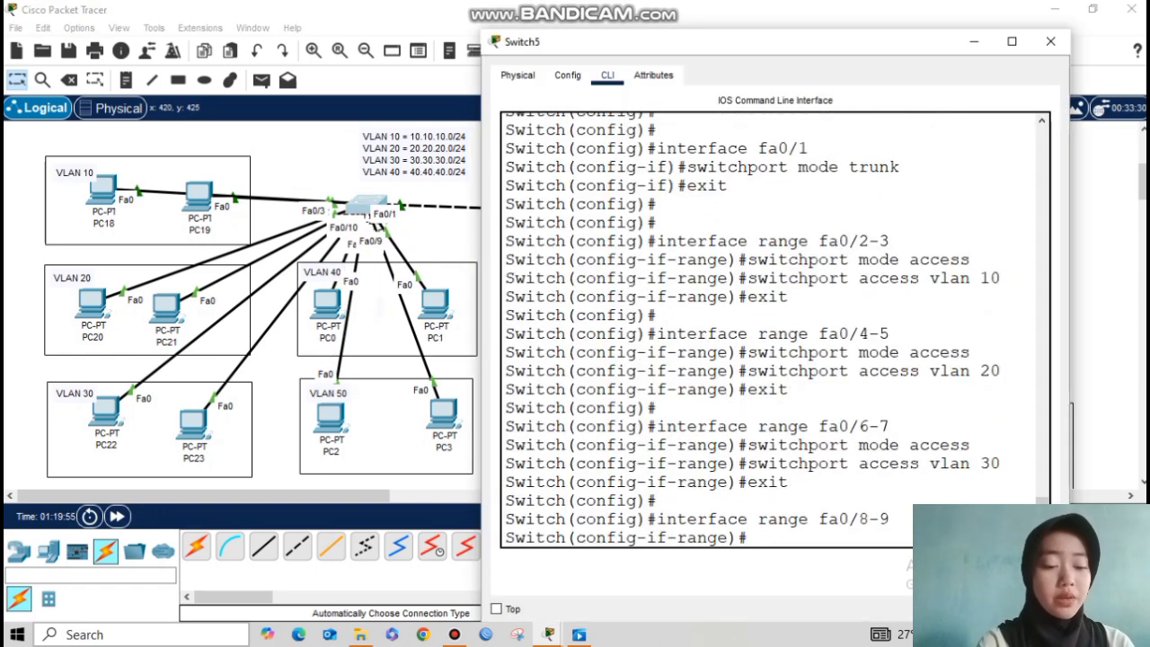
key(Up)
key(Up)
key(Up)
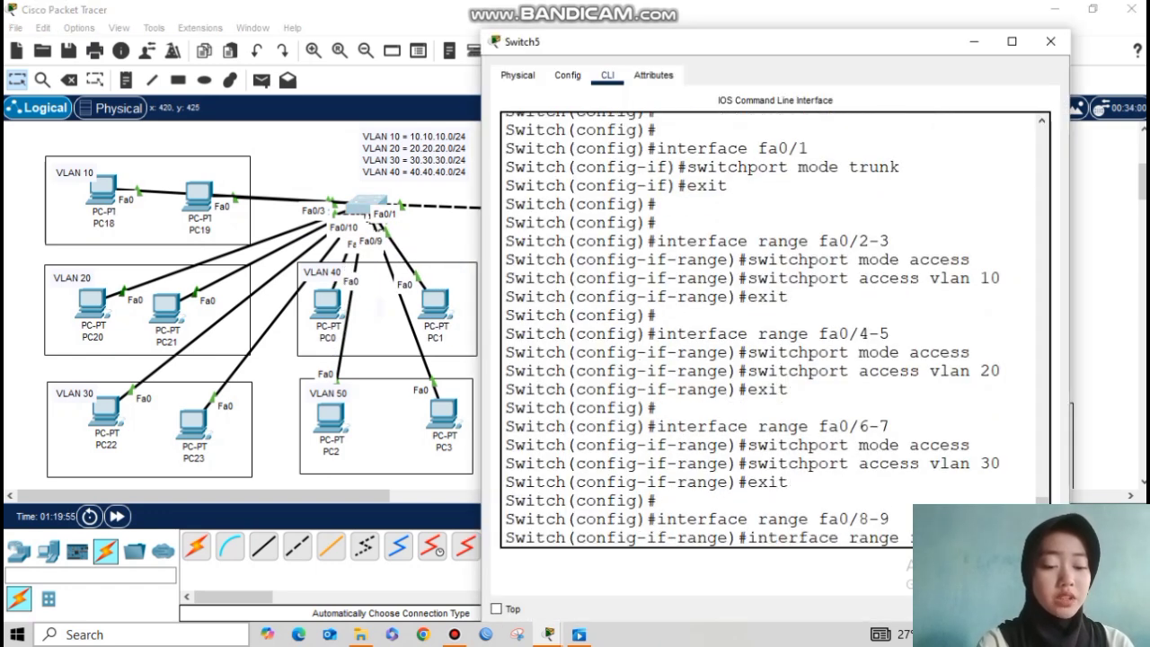
key(Up)
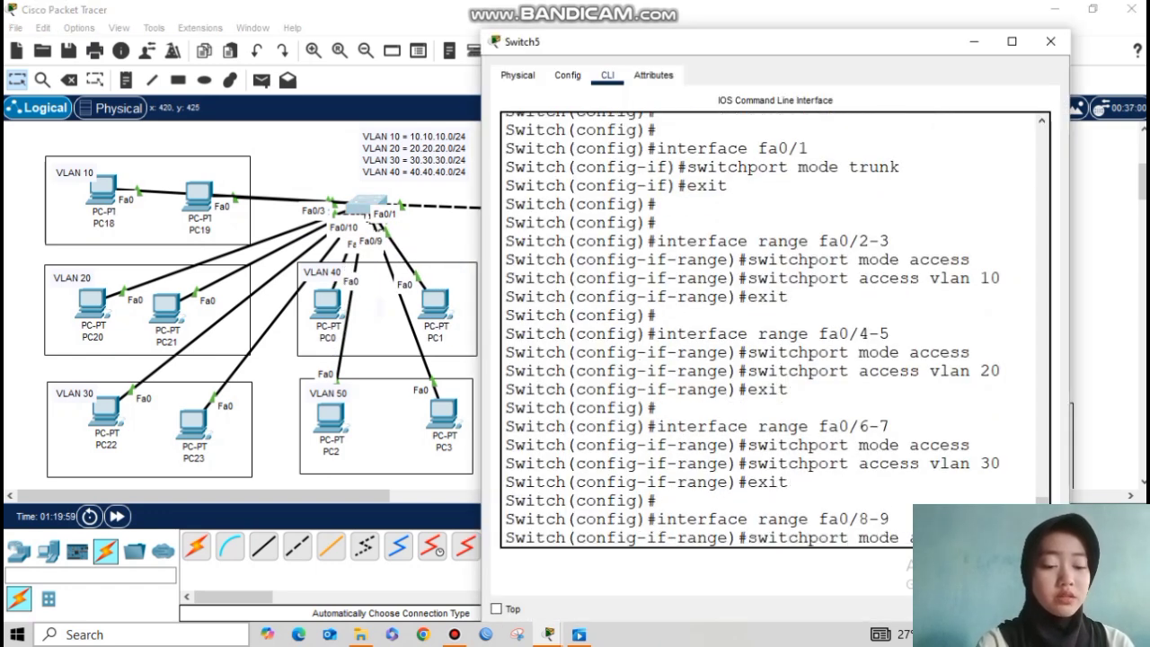
key(Return)
key(Up)
key(Up)
key(Up)
key(Up)
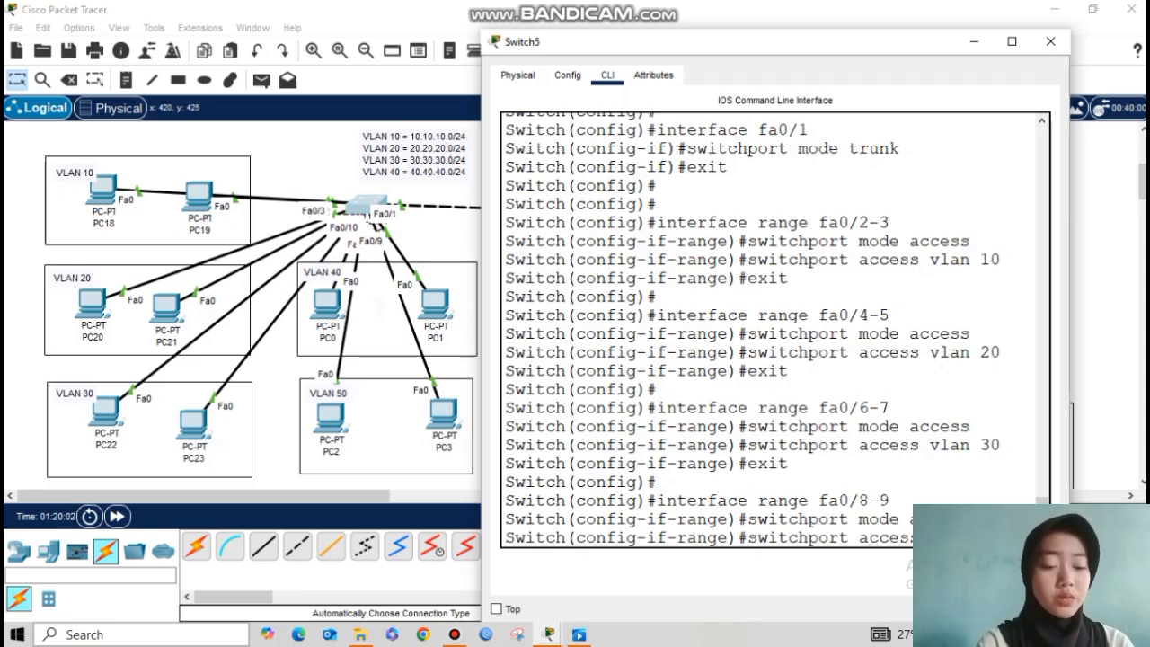
key(Return)
text(exit)
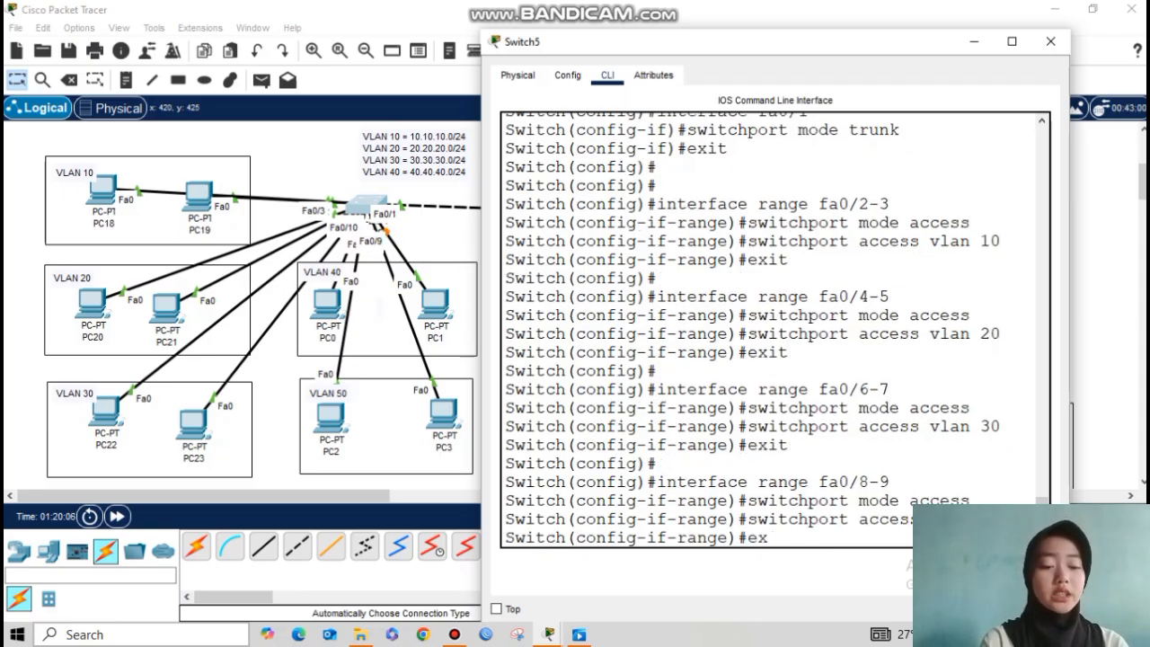
key(Return)
key(Return)
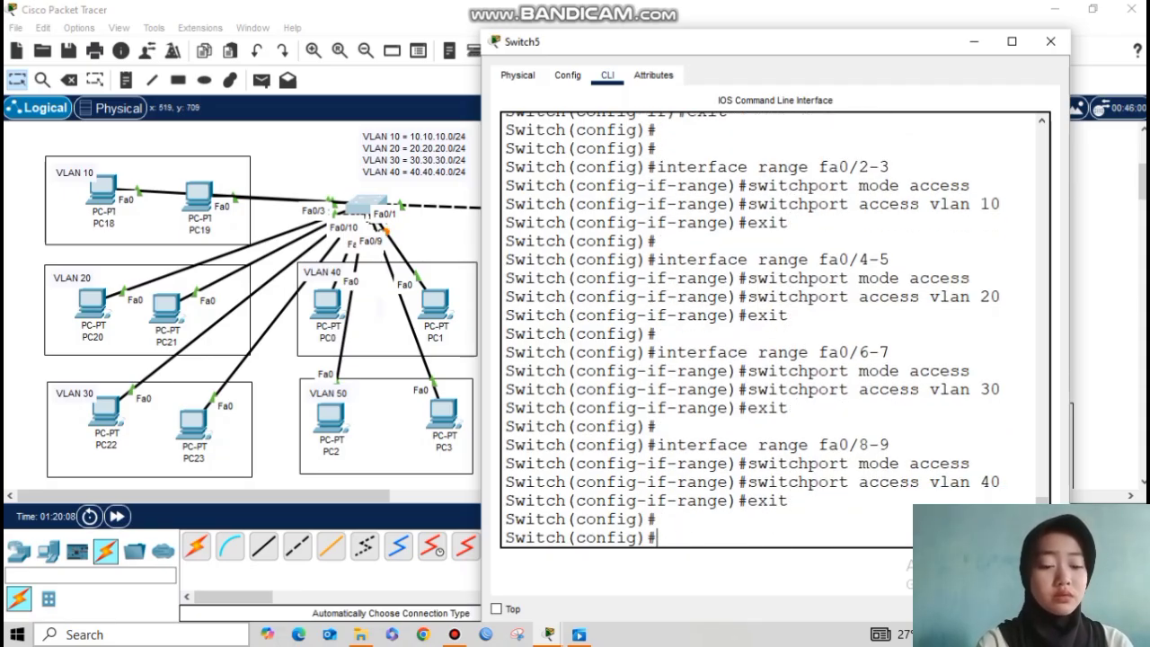
Step: Make Fa0/10–Fa0/11 access ports in VLAN 50 and leave the port range
key(Up)
key(Up)
key(Up)
key(Up)
key(BackSpace)
key(BackSpace)
key(BackSpace)
text(10-11)
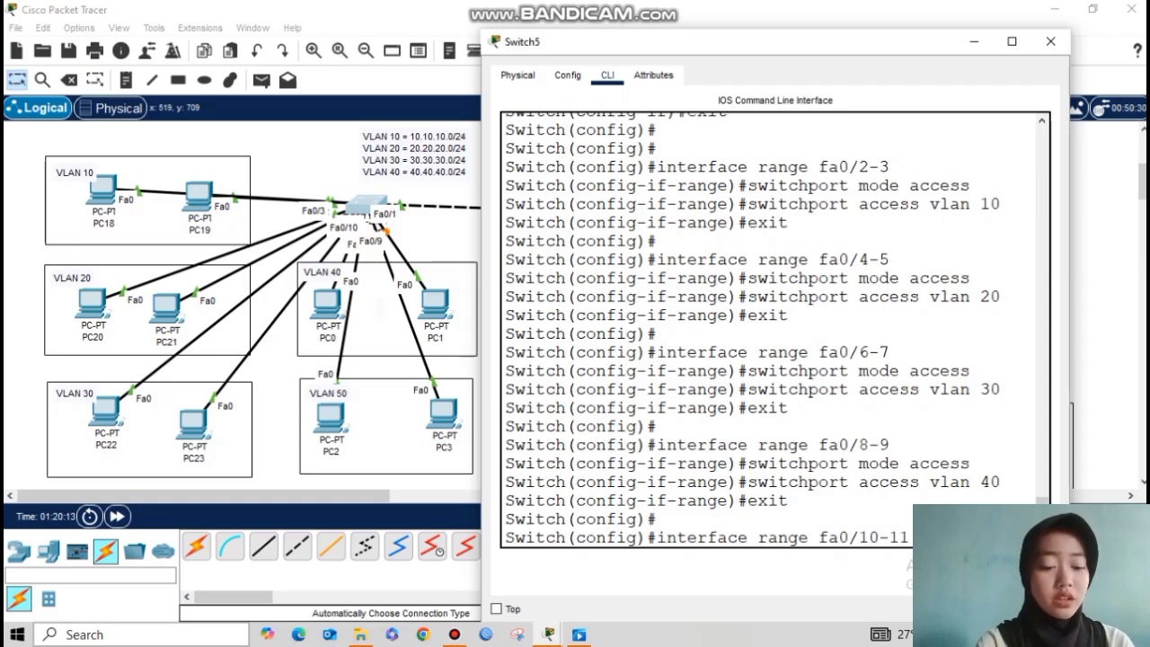
key(Return)
key(Up)
key(Up)
key(Up)
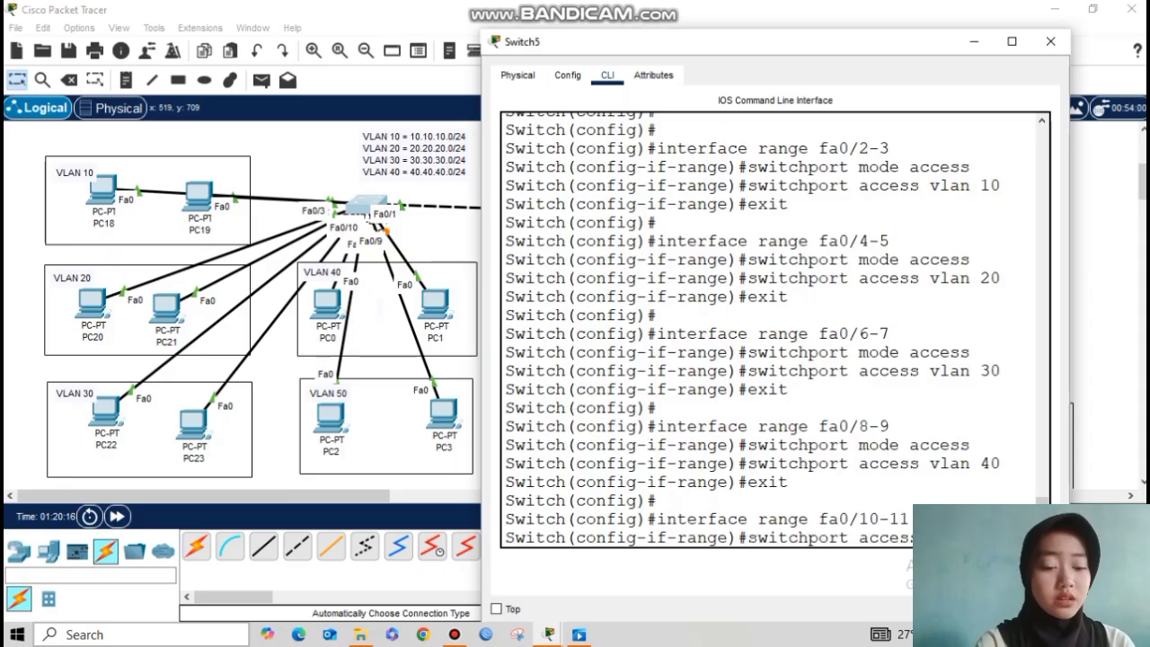
key(Up)
key(Return)
key(Up)
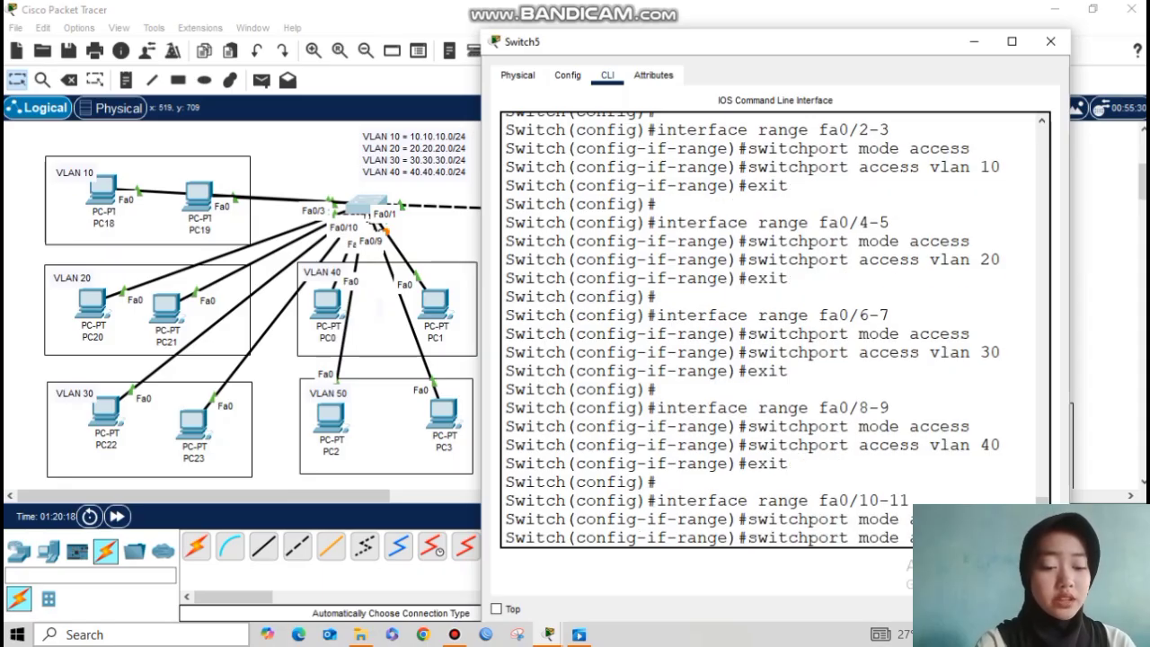
key(Up)
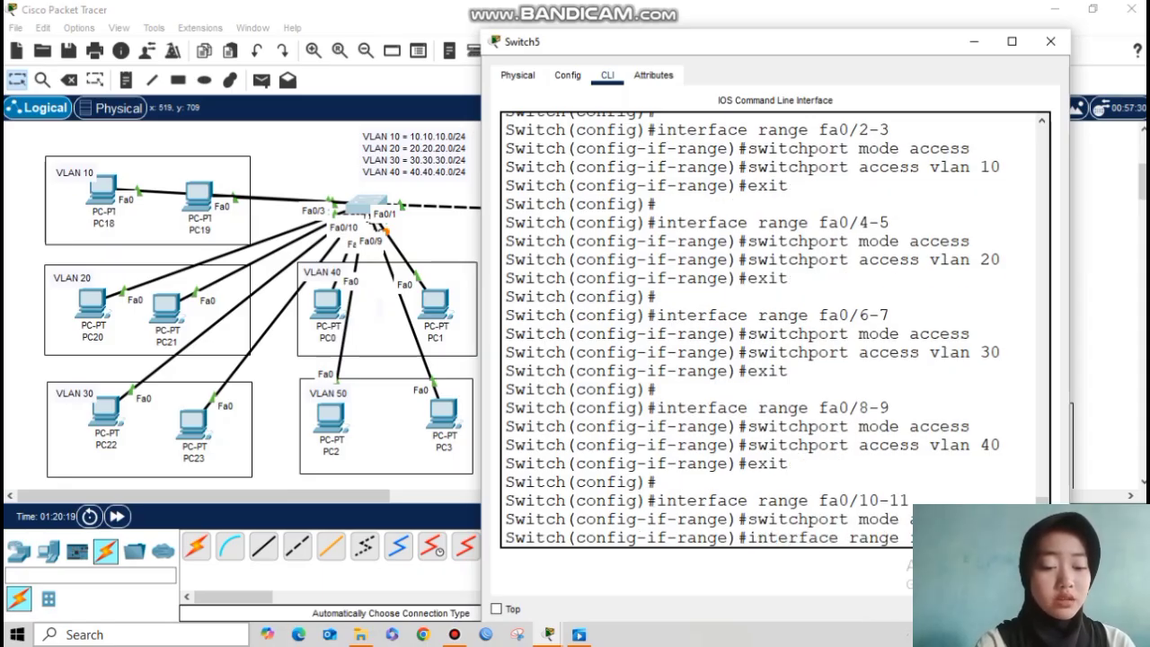
key(Up)
key(Up)
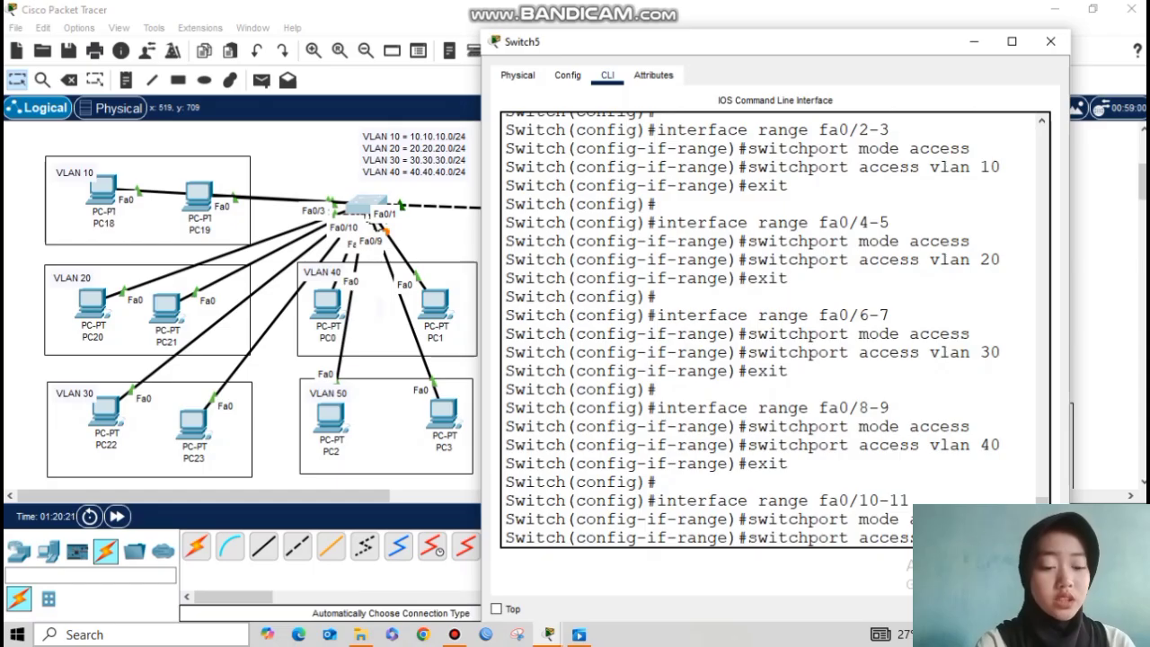
key(Return)
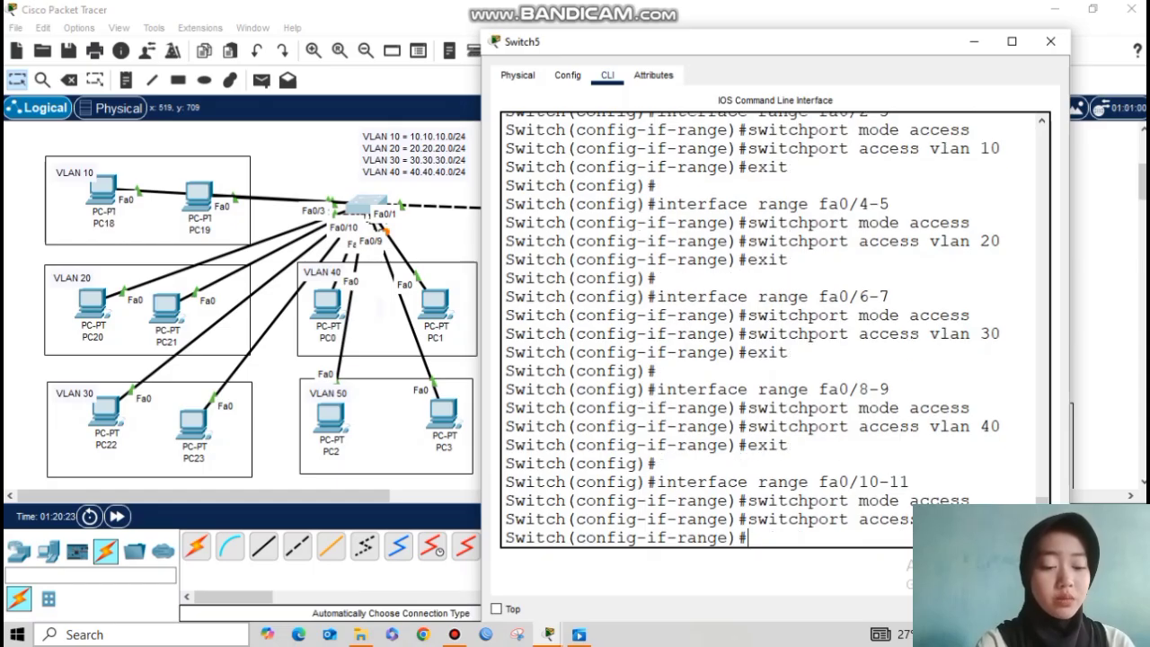
text(exit)
key(Return)
Step: Review the port assignments with do show vlan brief, then put Switch5's window away
text(do show vlan brief)
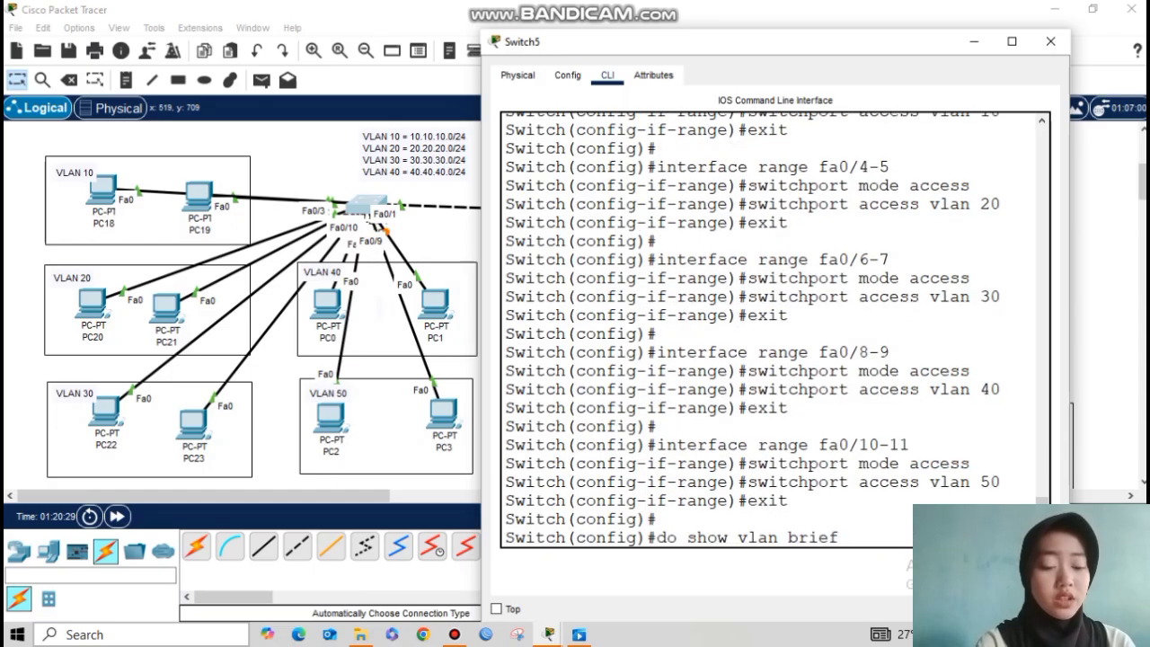
key(Return)
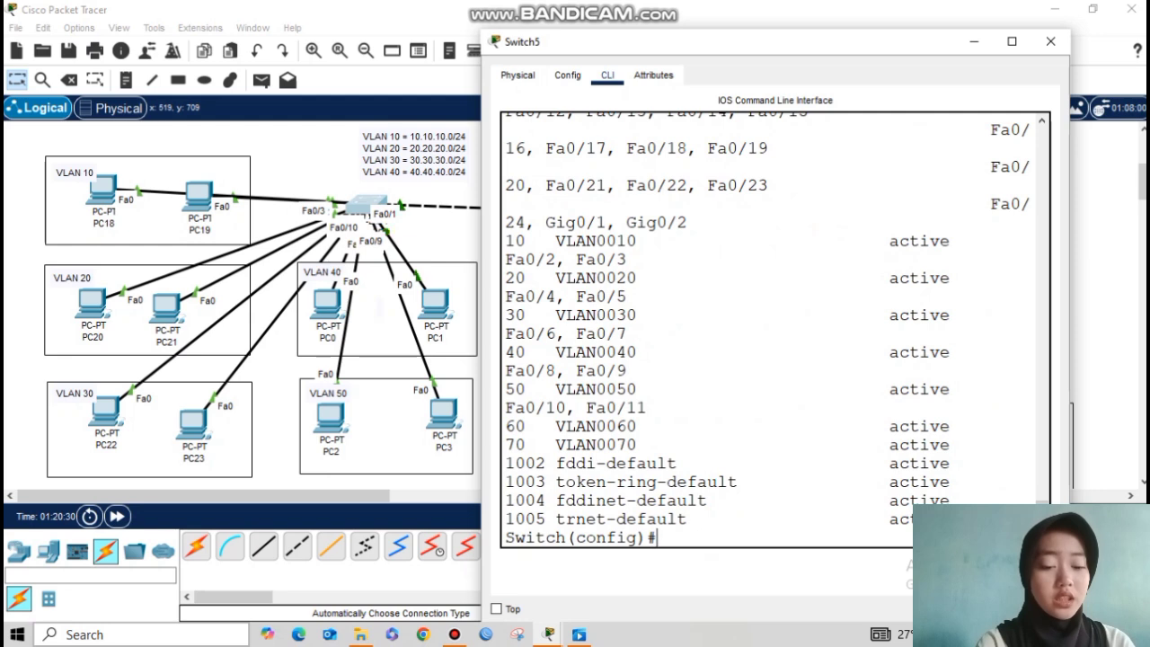
drag(1069, 311, 1145, 312)
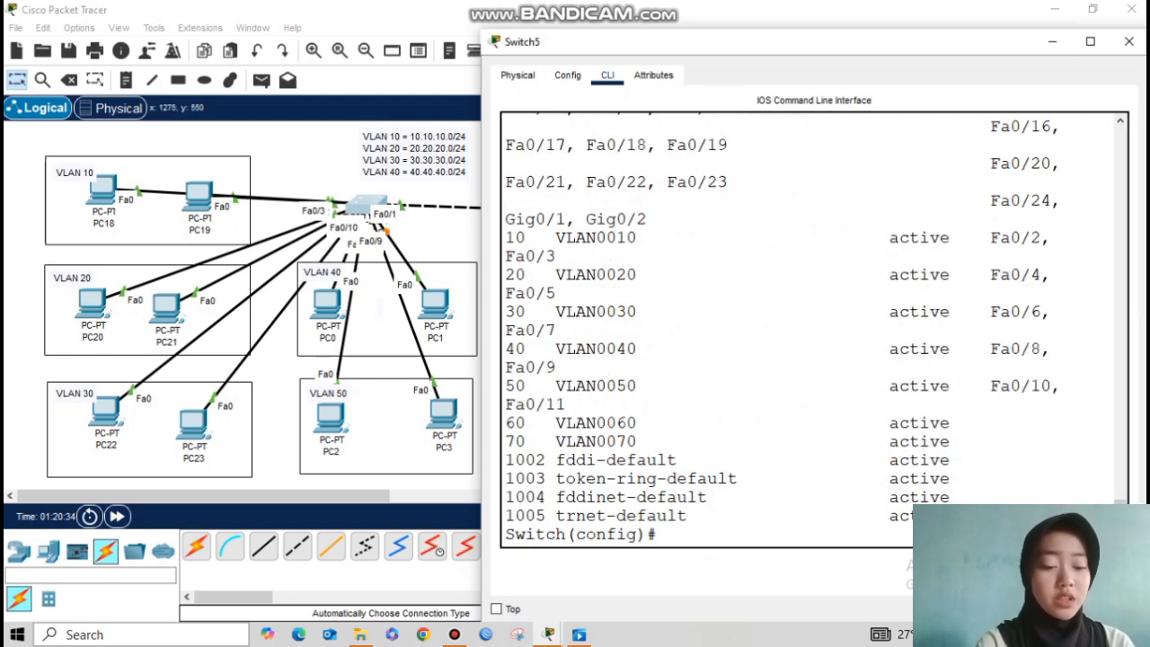
drag(505, 218, 557, 329)
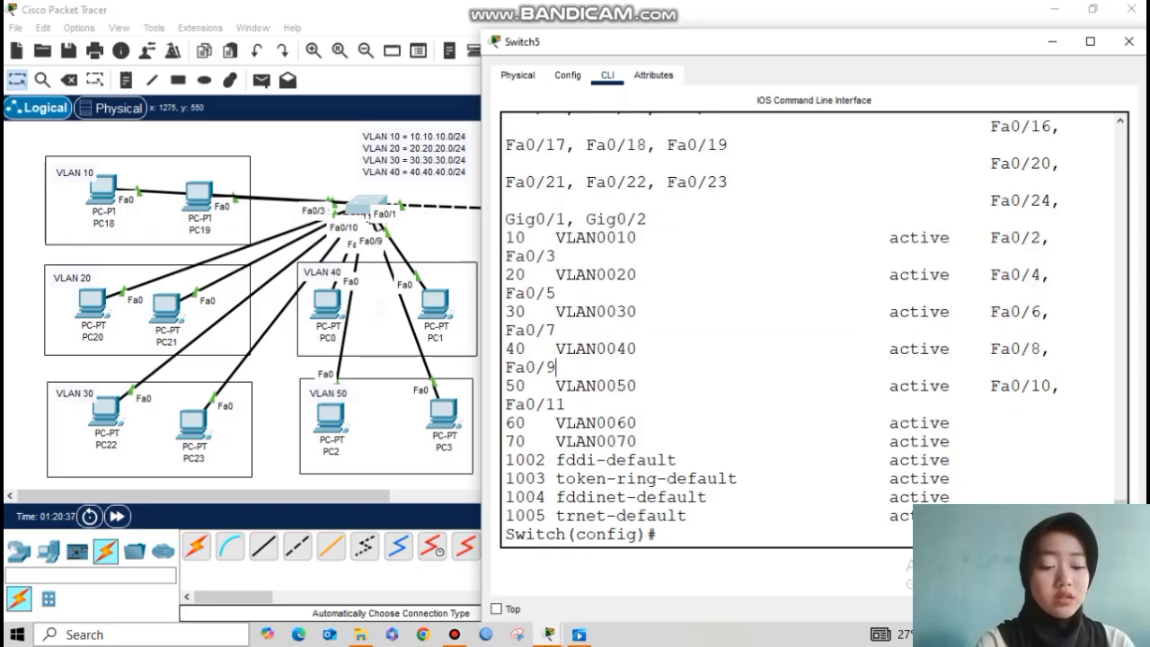
click(1053, 41)
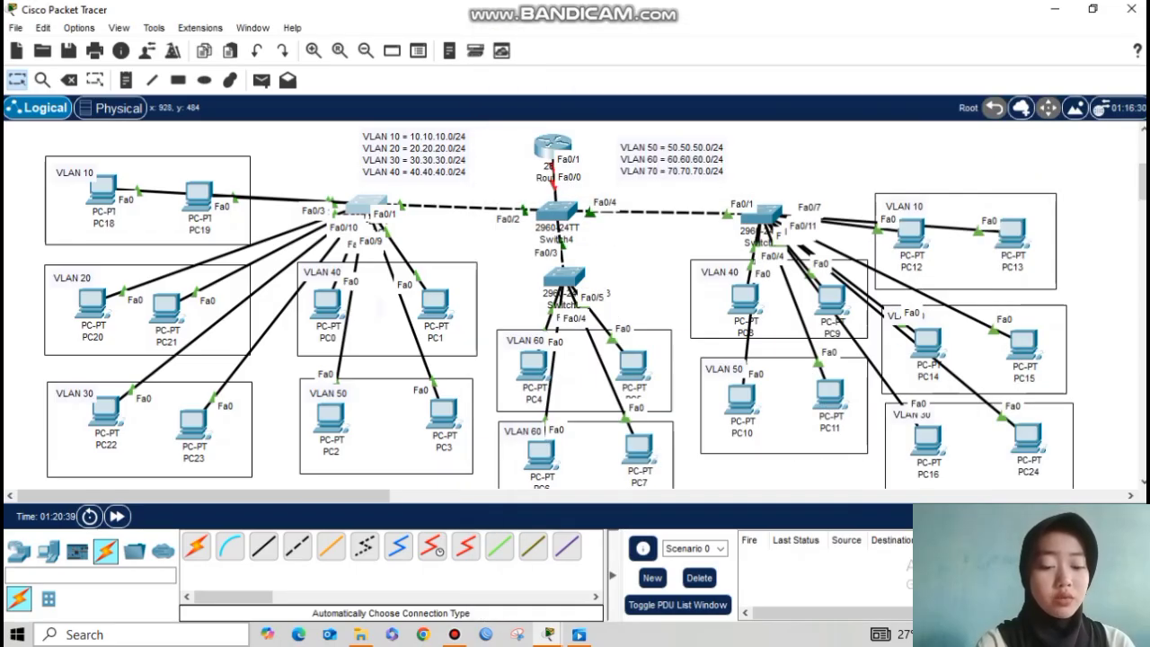
Step: On Switch7, make ports Fa0/2-3 access ports in VLAN 10
click(762, 213)
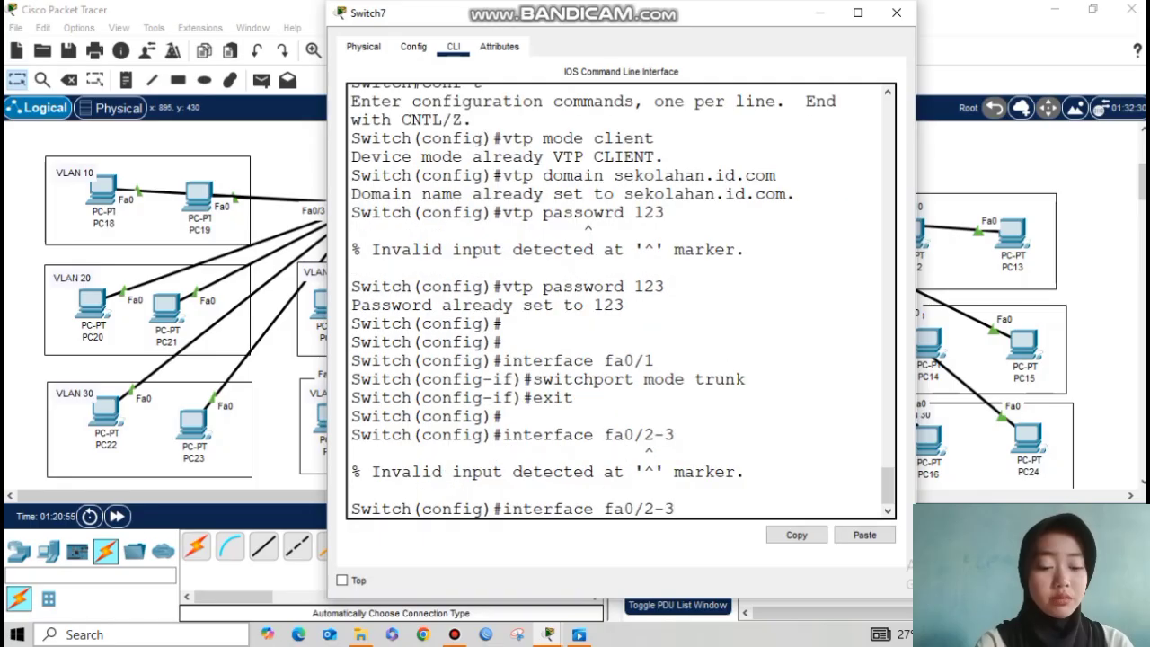
text(range)
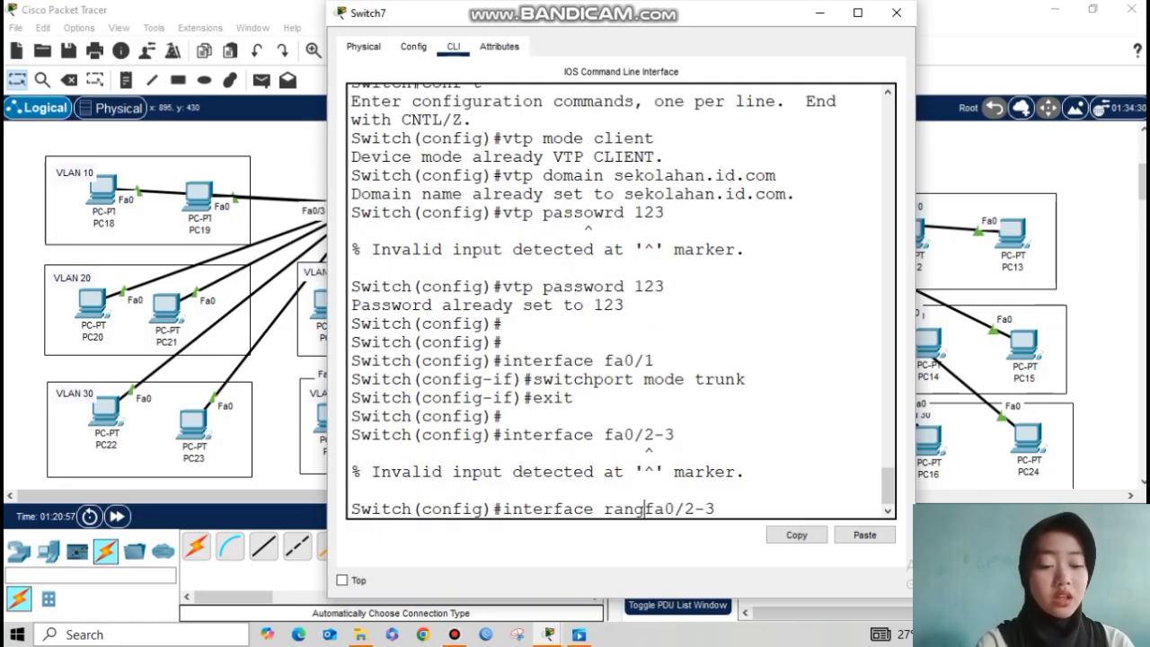
key(Return)
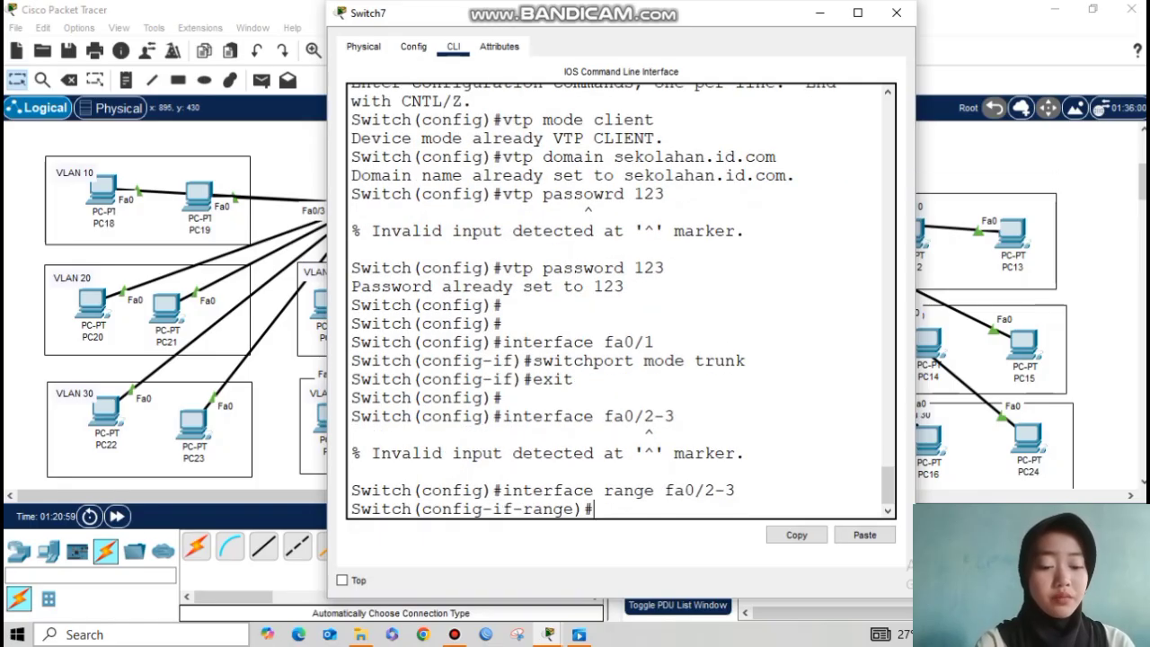
text(switchpo)
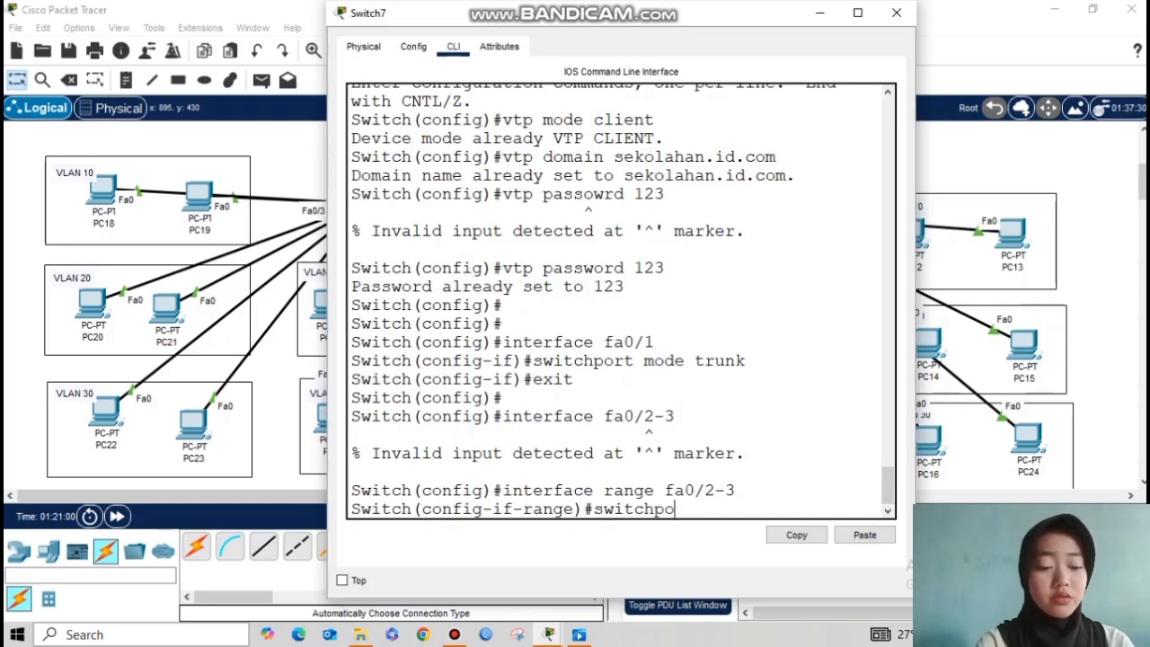
text(rt mode access)
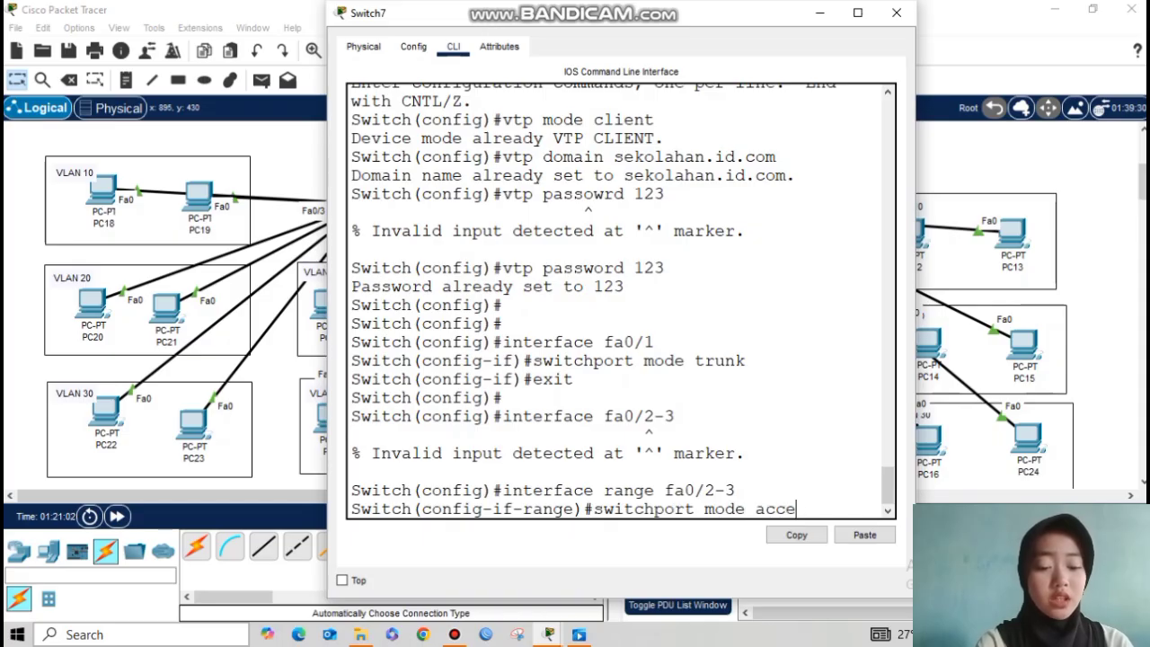
key(Return)
key(Up)
key(BackSpace)
key(BackSpace)
key(BackSpace)
key(BackSpace)
key(BackSpace)
key(BackSpace)
key(BackSpace)
key(BackSpace)
key(BackSpace)
key(BackSpace)
key(BackSpace)
text(acc)
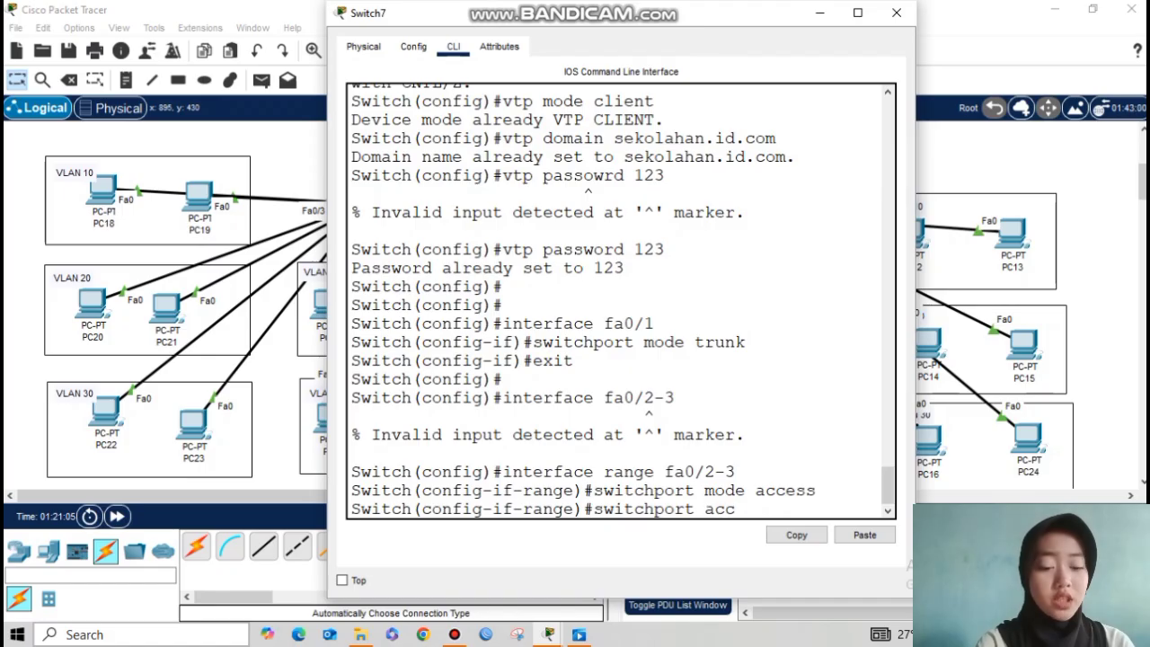
text(ess vlan 10)
key(Return)
text(exit)
key(Return)
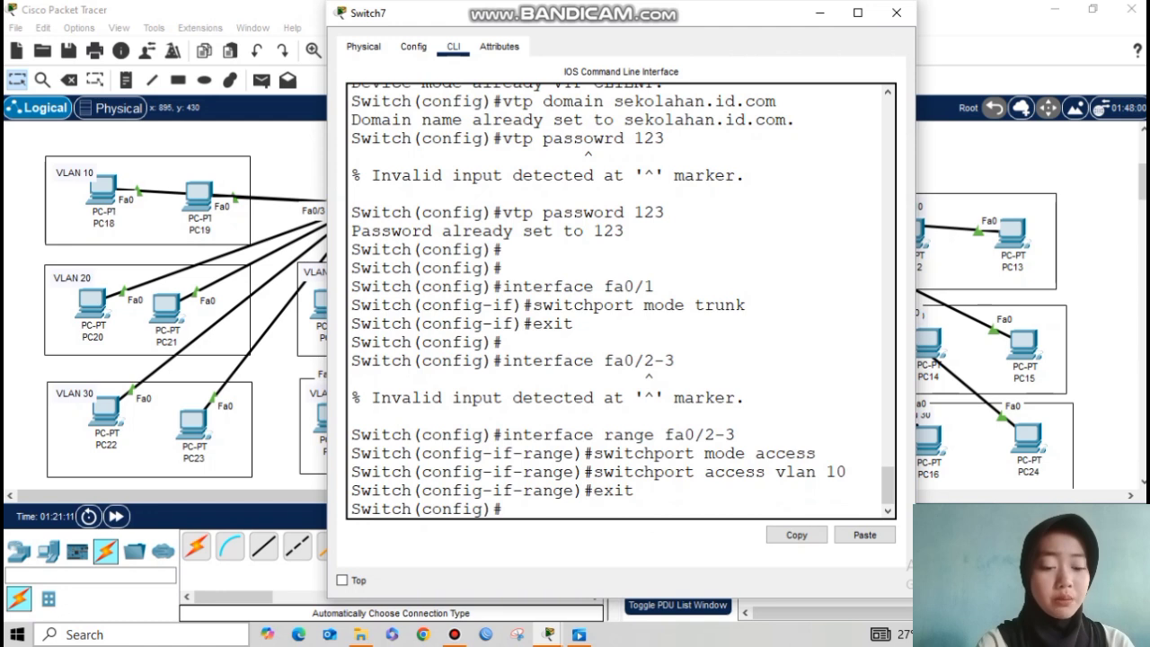
Step: Make ports Fa0/4-5 access ports in VLAN 20
key(Return)
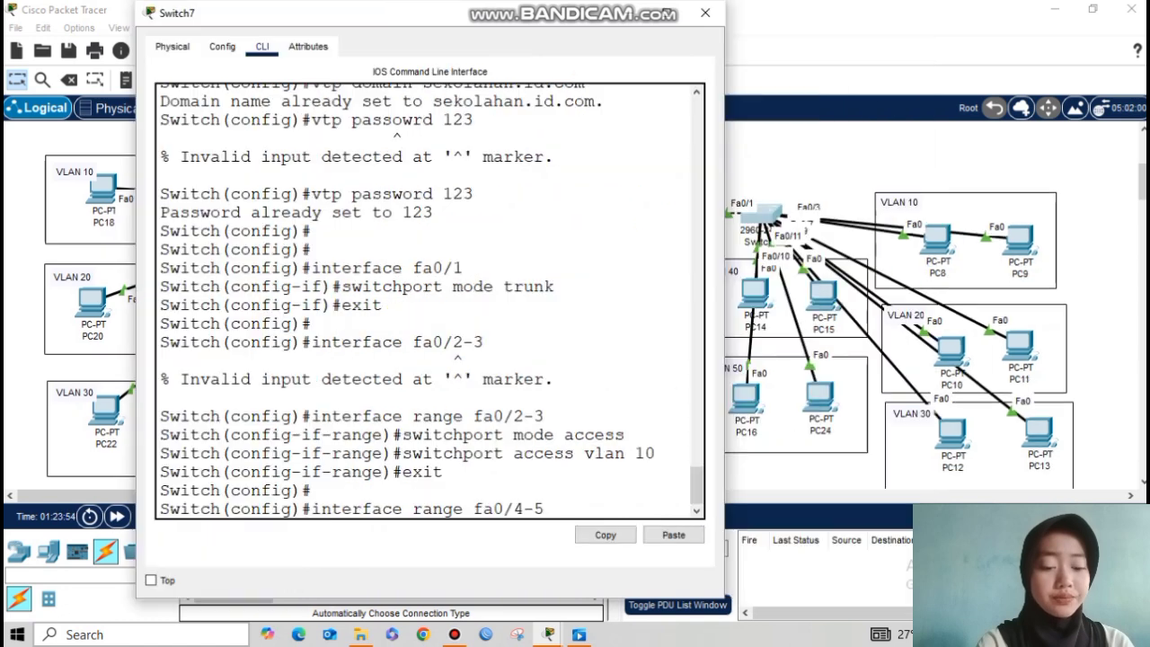
key(Return)
key(Up)
key(Up)
key(Up)
key(Up)
key(Return)
key(Up)
key(Up)
key(Up)
key(Up)
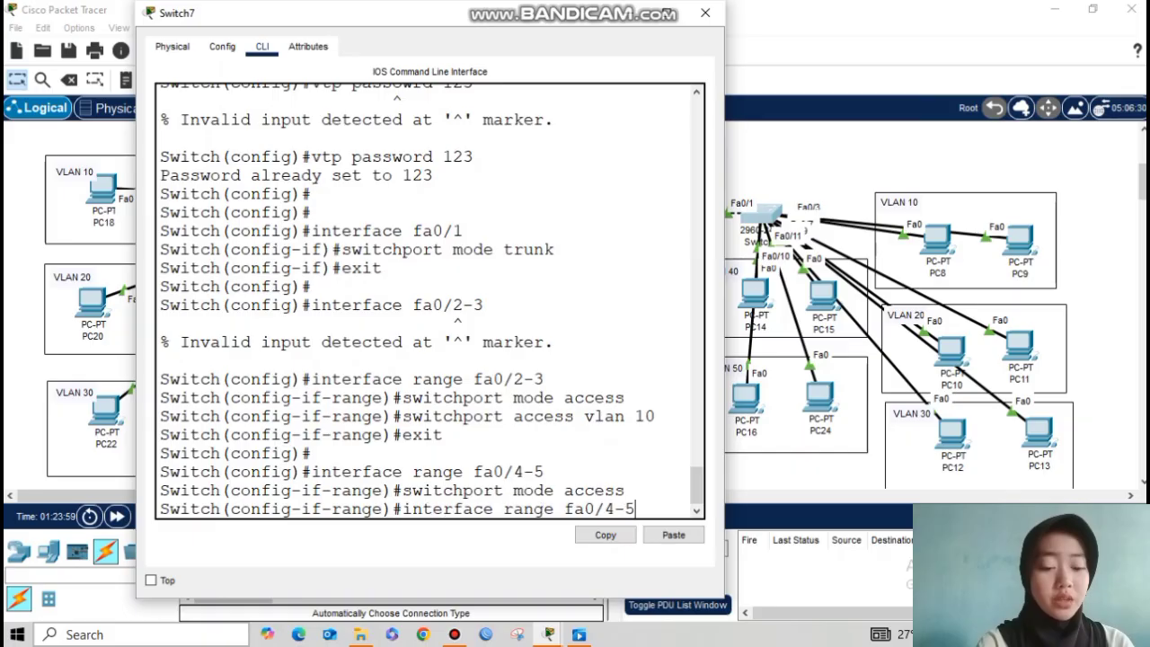
key(BackSpace)
text(20)
key(Return)
text(exit)
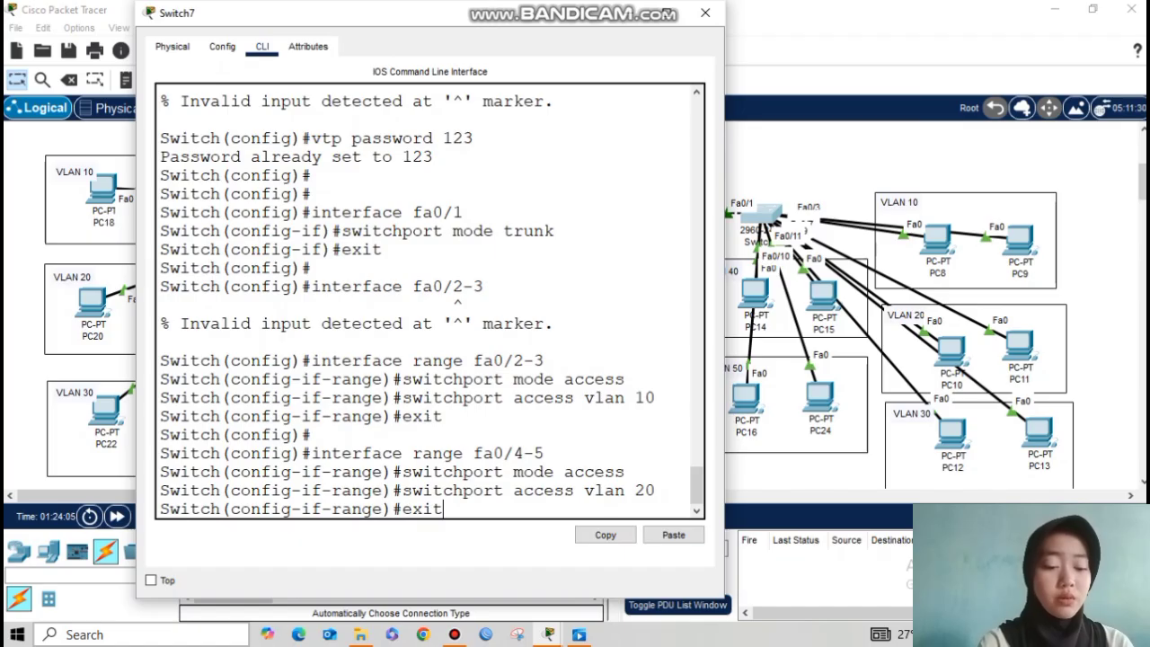
key(Return)
key(Return)
Step: Make ports Fa0/6-7 access ports in VLAN 30
key(Up)
key(Up)
key(Up)
key(Up)
key(BackSpace)
key(BackSpace)
key(BackSpace)
text(6-7)
key(Return)
key(Up)
key(Up)
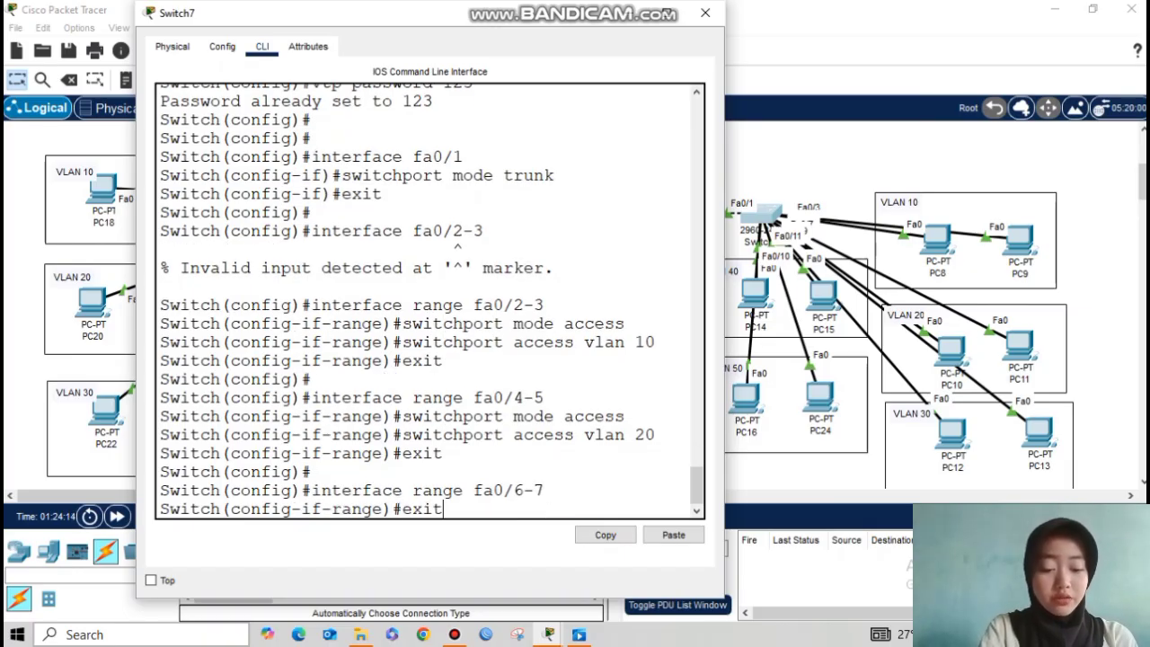
key(Up)
key(Up)
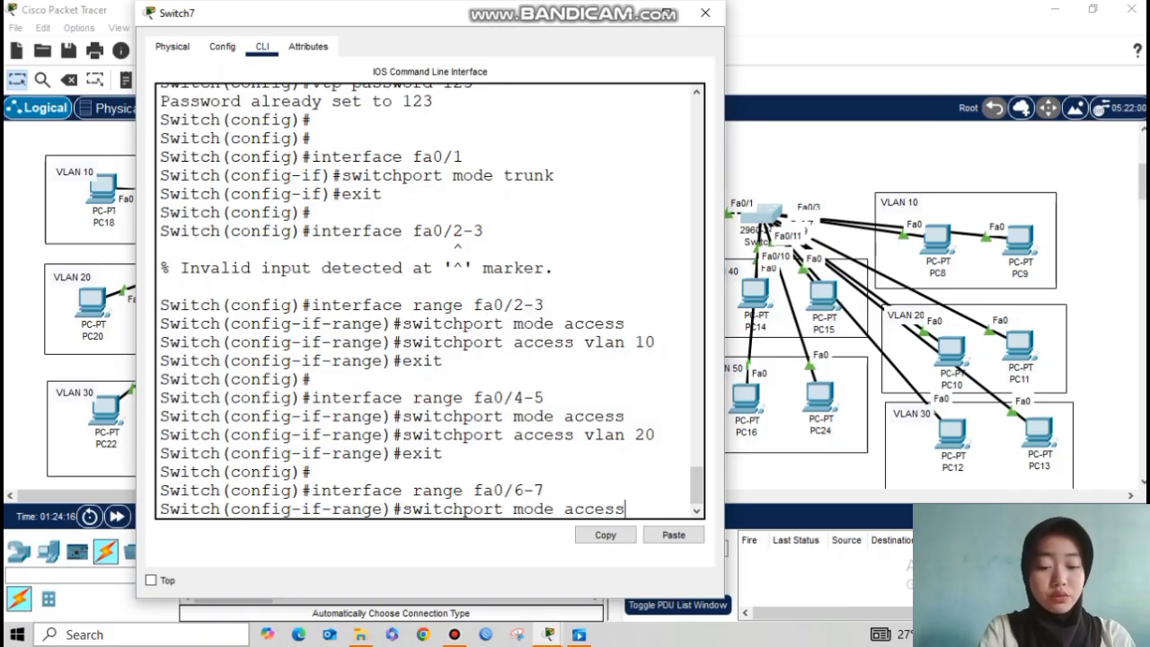
key(Return)
key(Up)
key(Up)
key(Up)
key(Up)
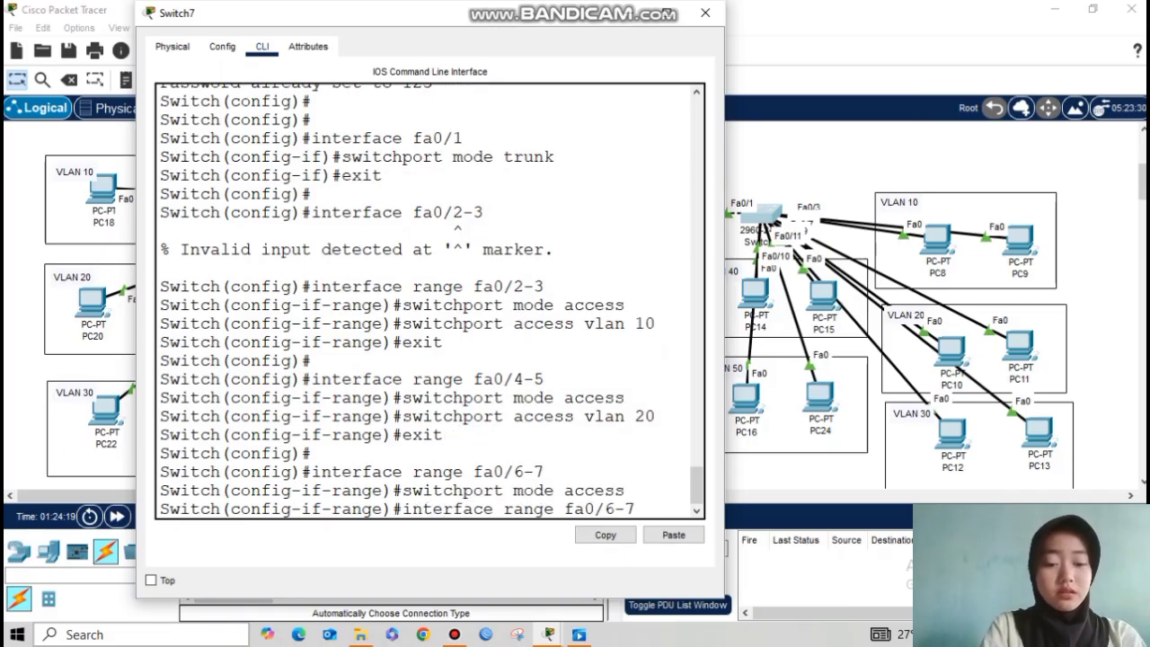
key(Up)
key(Down)
key(BackSpace)
text(30)
key(Return)
text(exit)
key(Return)
key(Return)
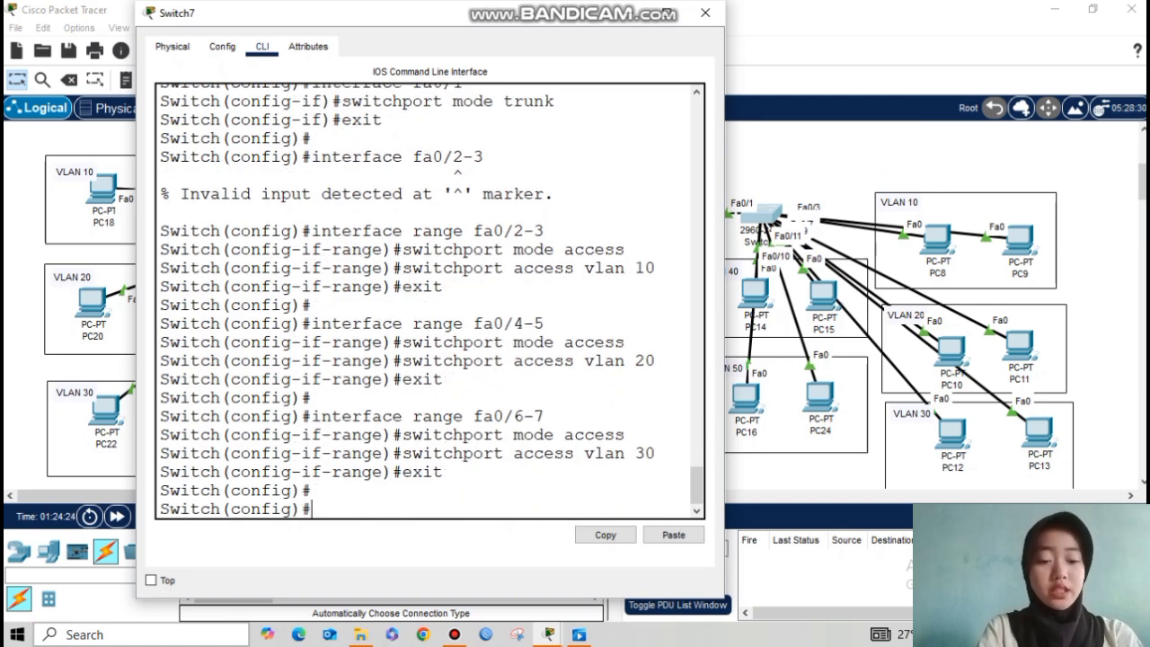
Step: Make ports Fa0/8-9 access ports in VLAN 40
key(Up)
key(Up)
key(Up)
key(Up)
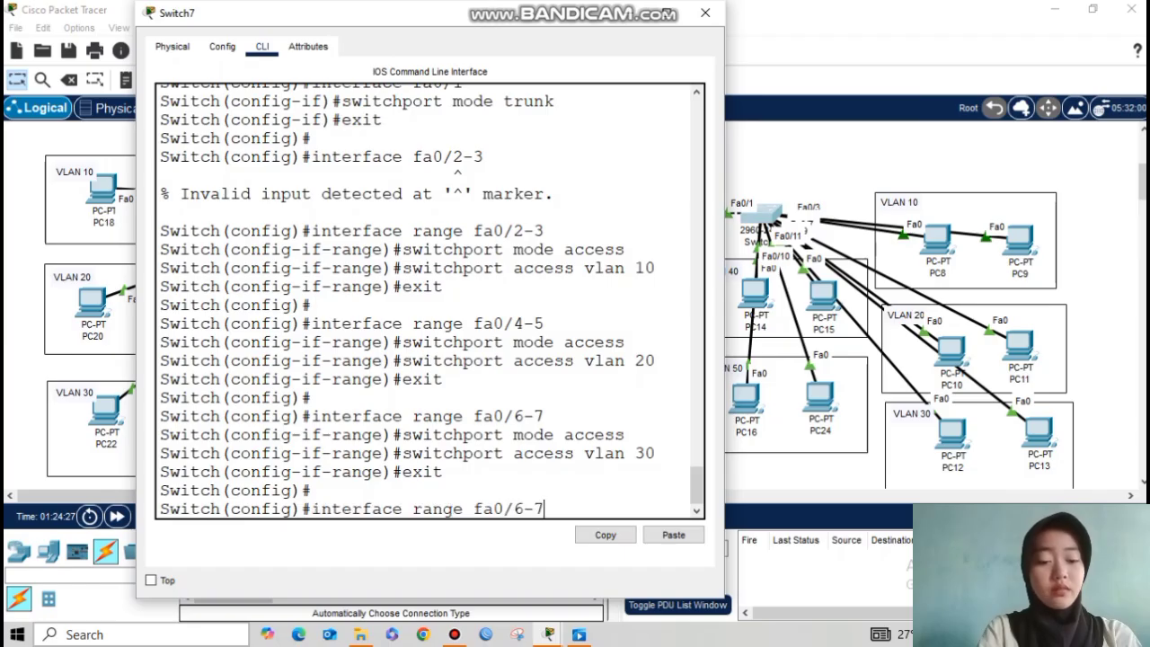
key(BackSpace)
key(BackSpace)
key(BackSpace)
text(8-9)
key(Return)
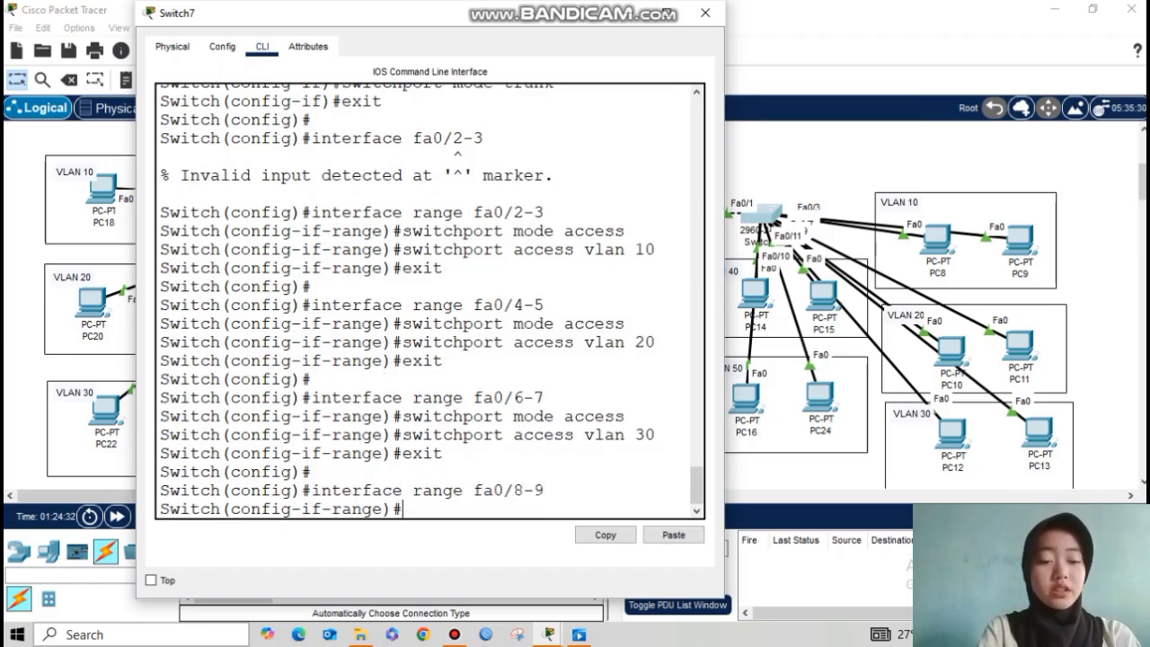
key(Up)
key(Up)
key(Up)
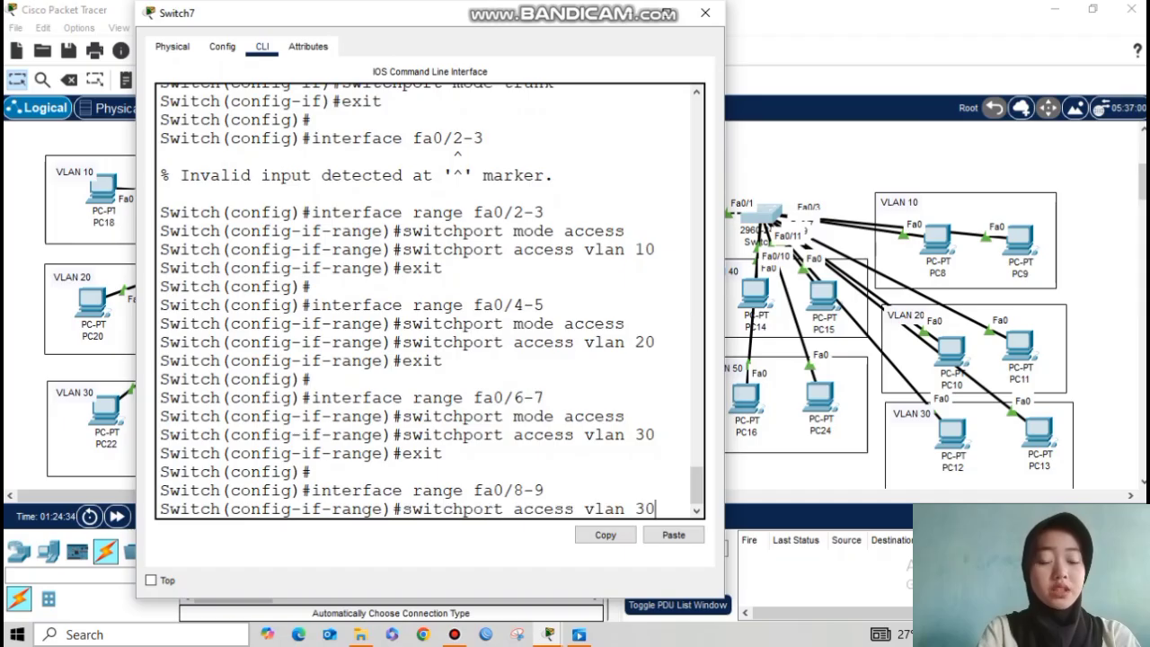
key(Up)
key(Return)
key(Up)
key(Up)
key(Up)
key(Up)
key(BackSpace)
key(BackSpace)
text(40)
key(Return)
key(Up)
key(Up)
key(BackSpace)
key(BackSpace)
key(BackSpace)
key(BackSpace)
key(BackSpace)
key(BackSpace)
key(BackSpace)
key(BackSpace)
key(BackSpace)
key(BackSpace)
key(BackSpace)
key(BackSpace)
key(BackSpace)
key(BackSpace)
key(BackSpace)
key(BackSpace)
key(BackSpace)
key(BackSpace)
key(BackSpace)
key(BackSpace)
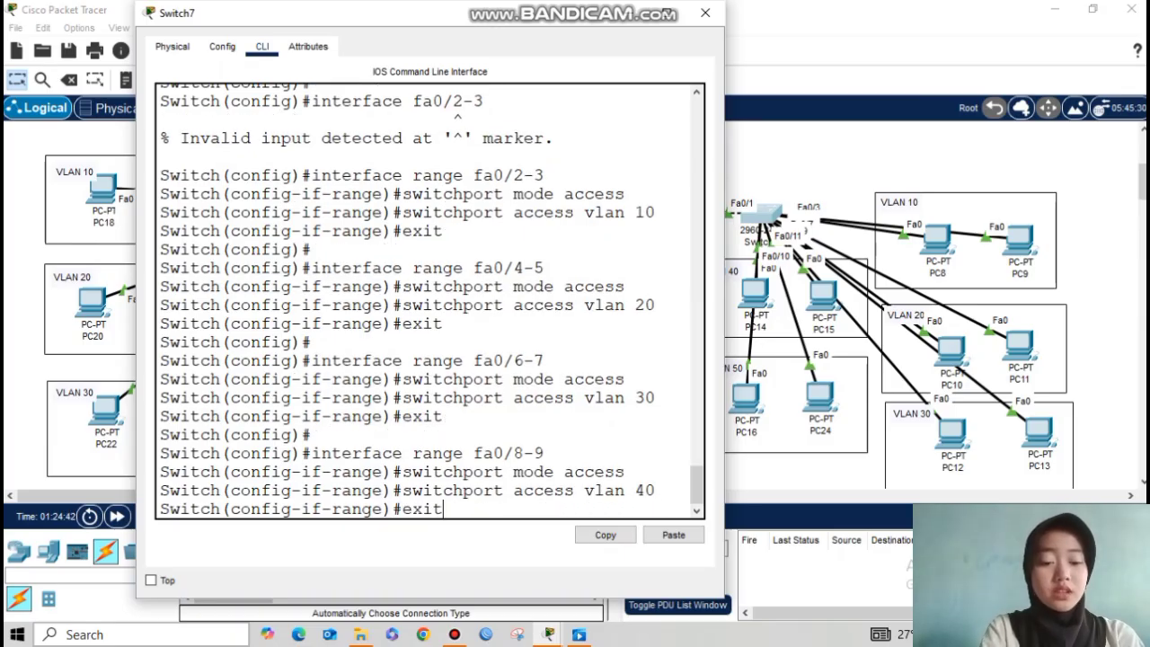
key(Return)
key(Return)
text(exit)
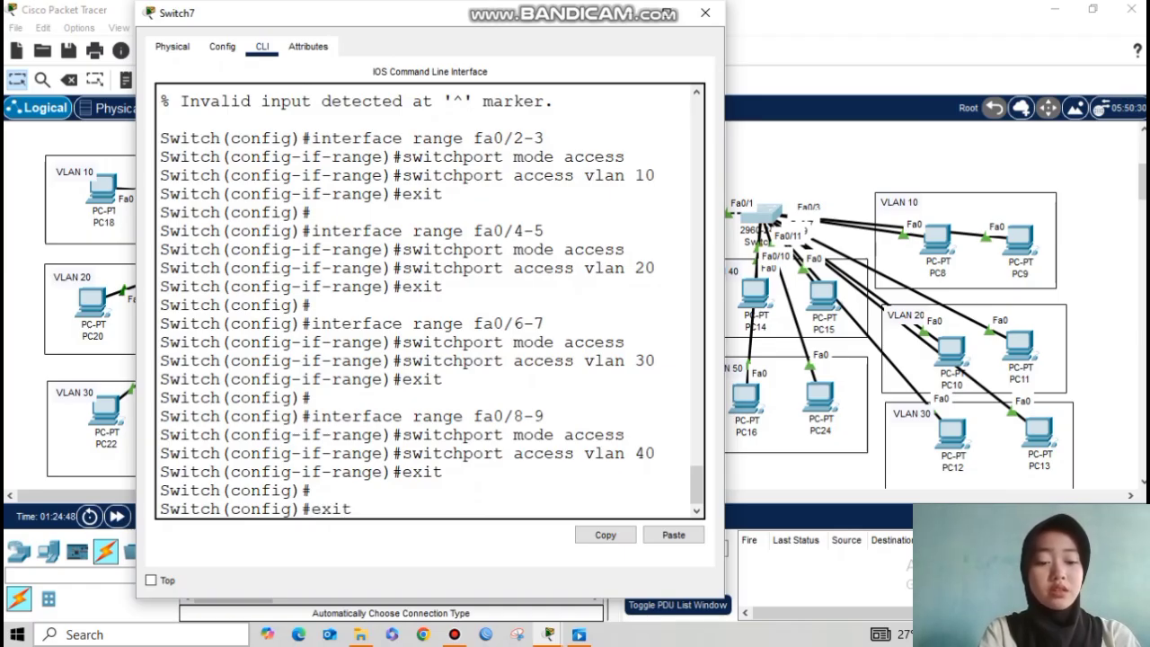
Step: Make ports Fa0/10-11 access ports in VLAN 50
key(Up)
key(Up)
key(Up)
key(Up)
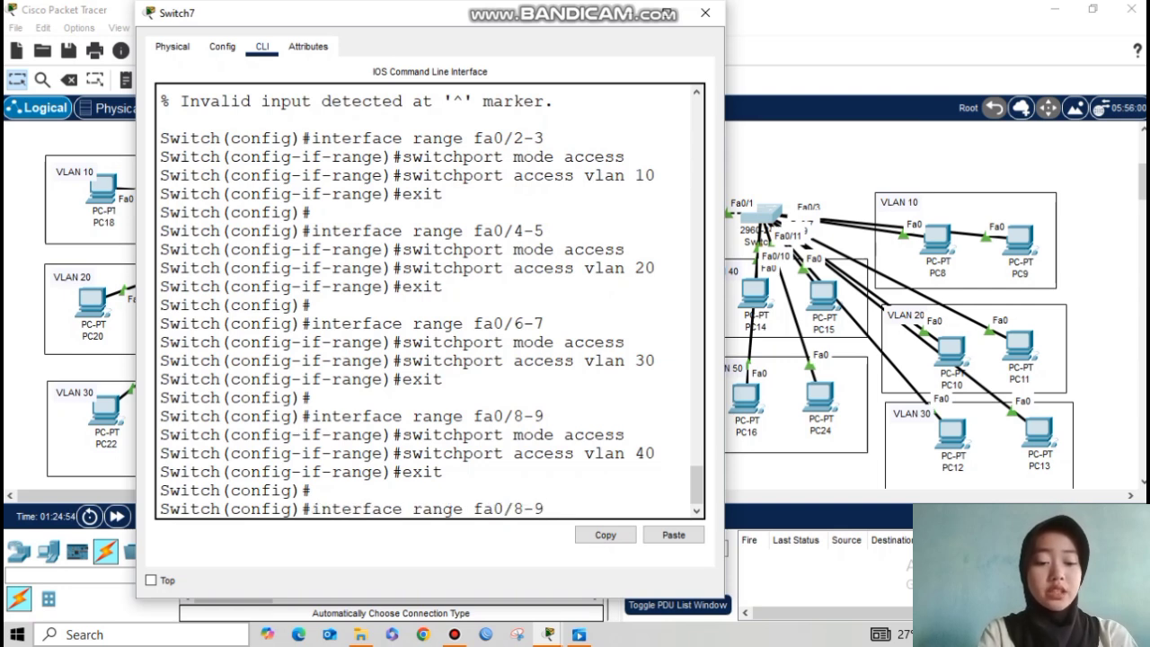
key(BackSpace)
text(10-)
key(BackSpace)
text(-11)
key(Return)
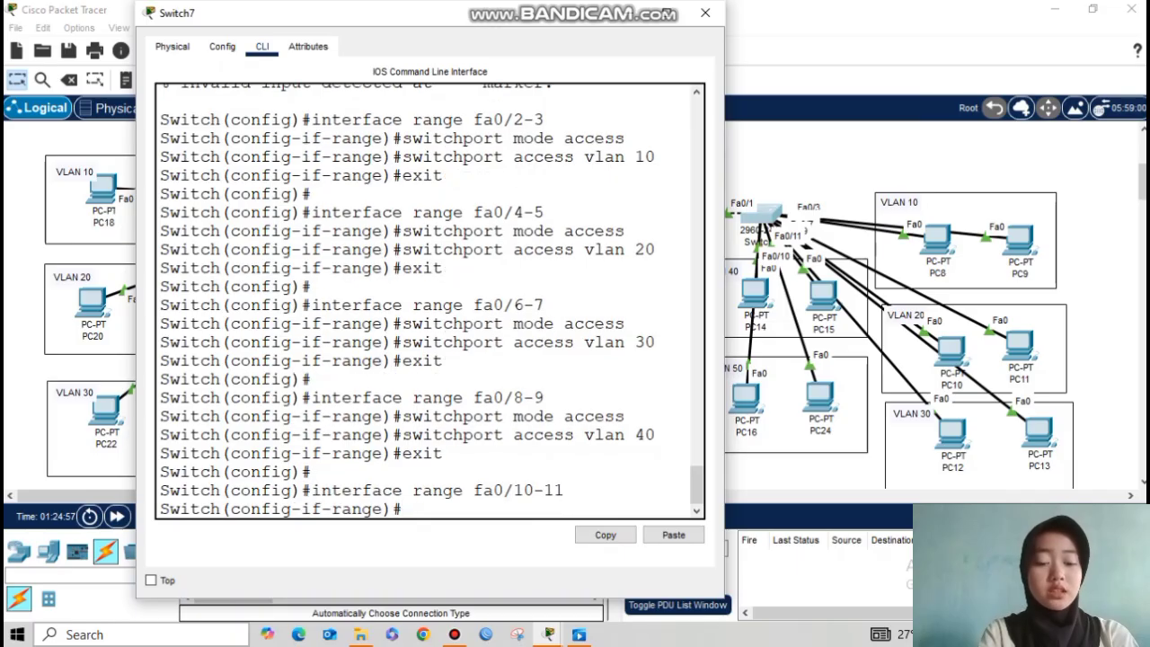
key(Up)
key(Up)
key(Up)
key(Up)
key(Return)
key(Up)
key(Up)
key(Up)
key(Up)
key(BackSpace)
key(BackSpace)
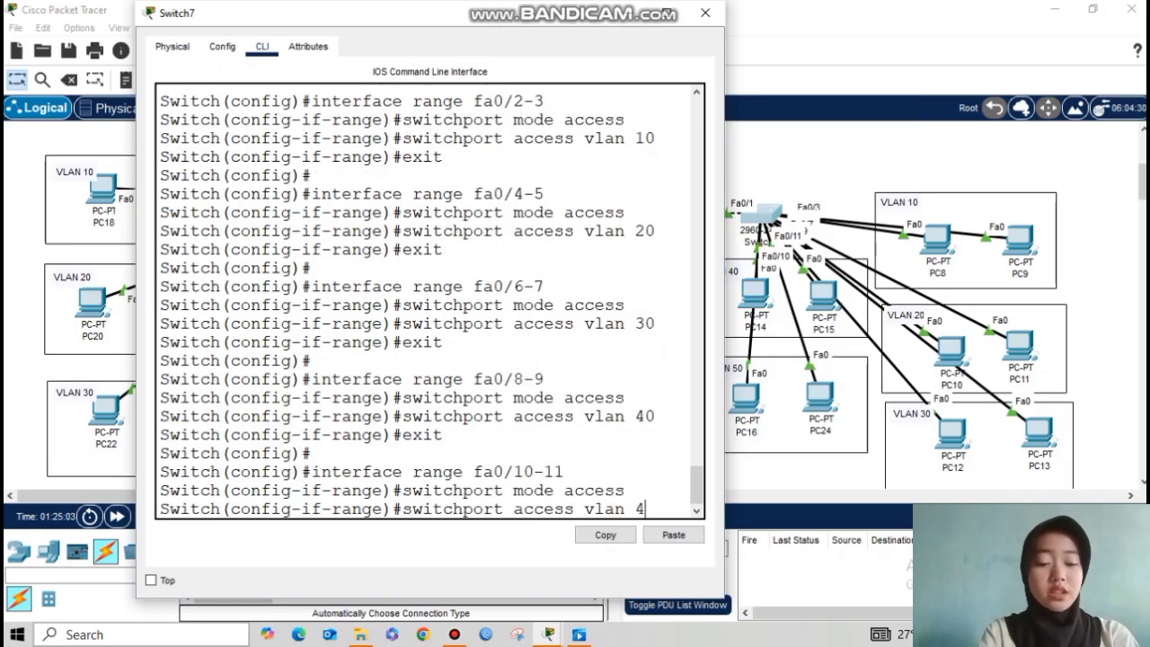
text(50)
key(Return)
text(exit)
key(Return)
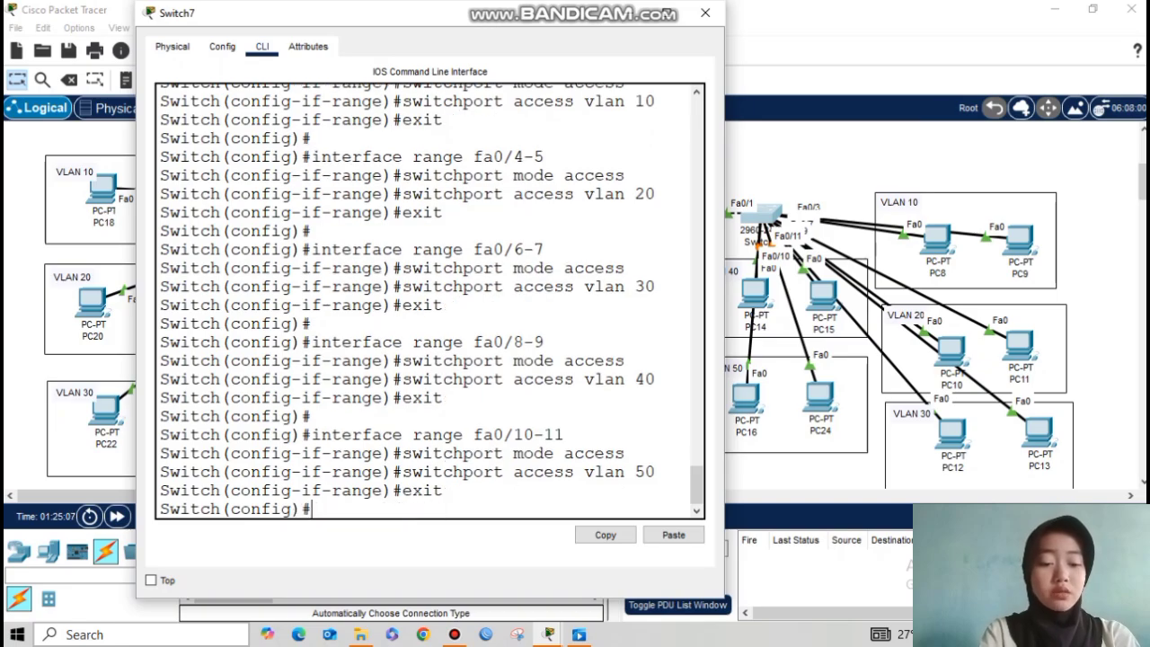
Step: Run do show vlan brief and widen the console to view the VLAN table
key(Return)
text(do show)
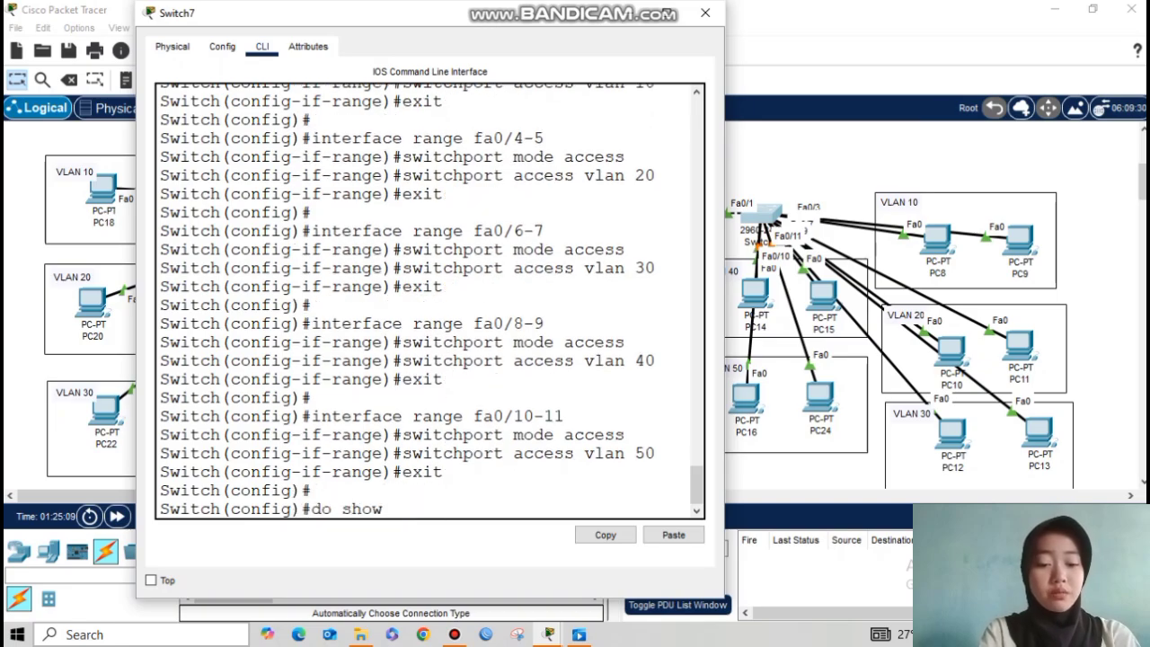
text( vlan brief)
key(Return)
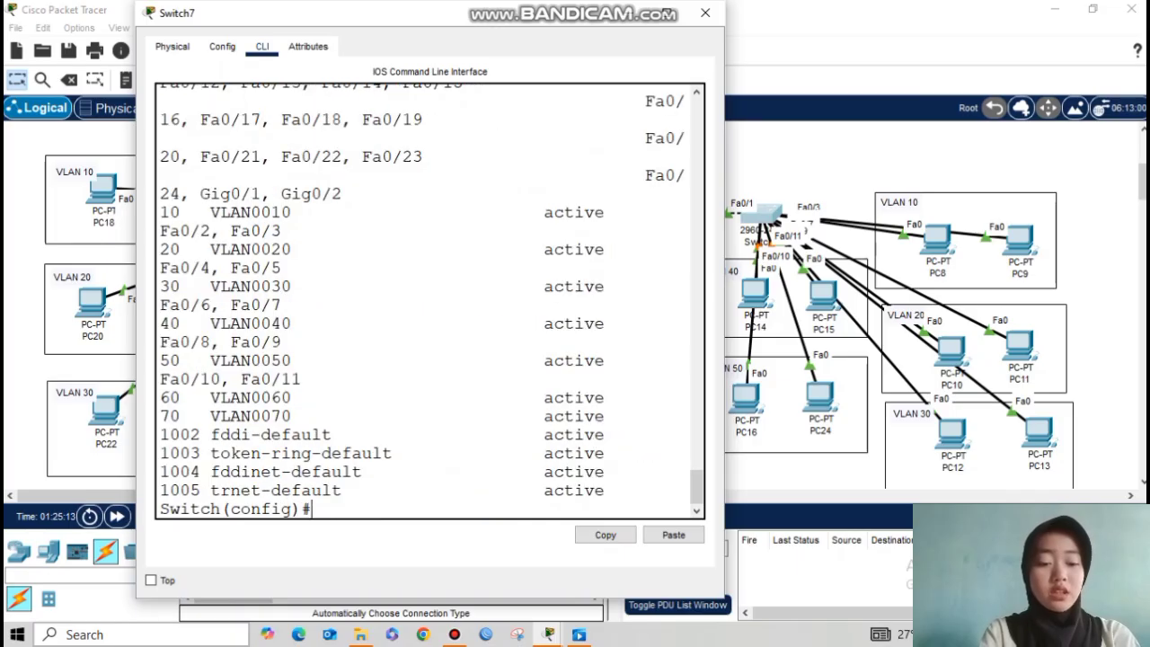
drag(724, 331, 959, 331)
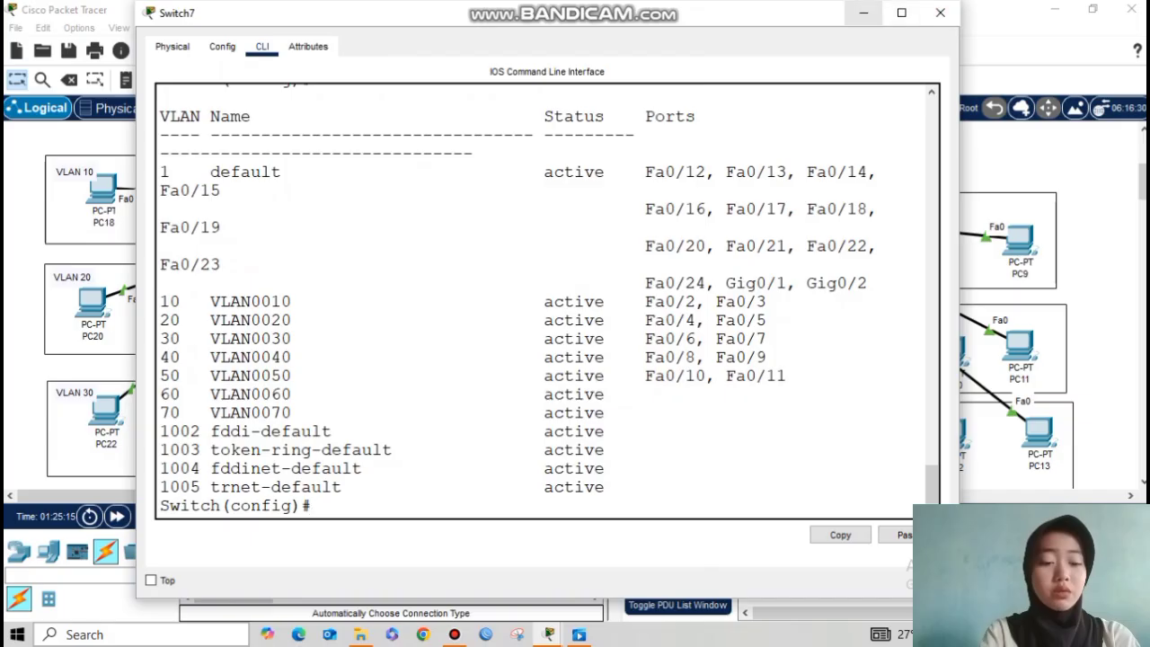
Step: Switch to Switch6's CLI and make ports Fa0/2-3 access ports in VLAN 60
click(940, 12)
click(564, 276)
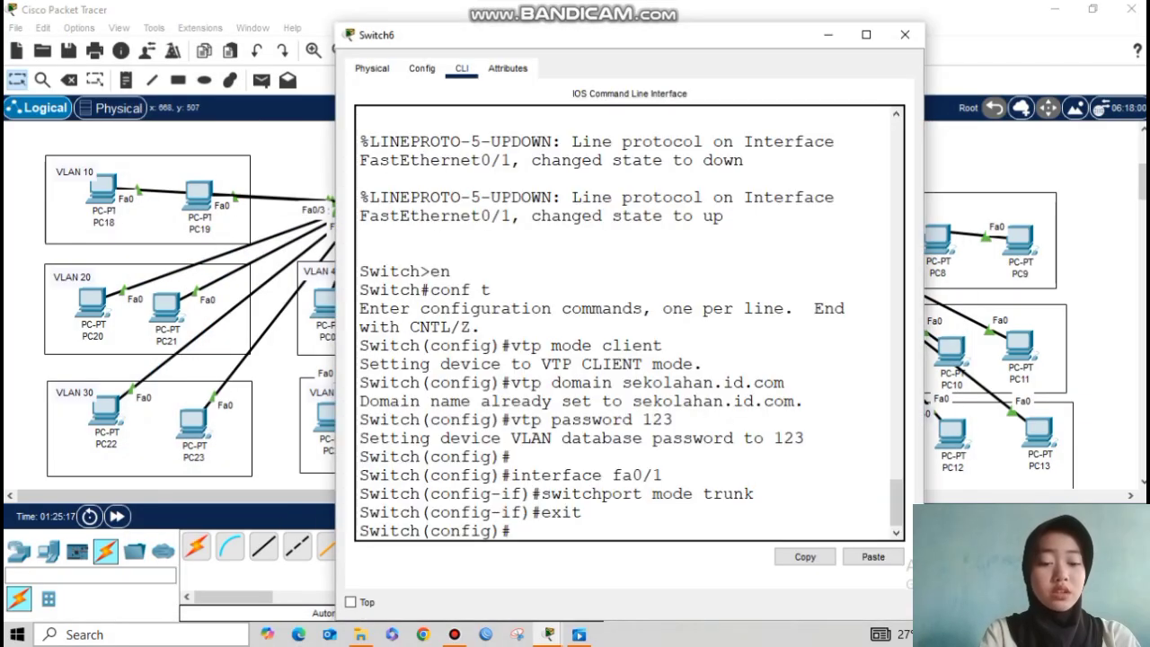
key(Return)
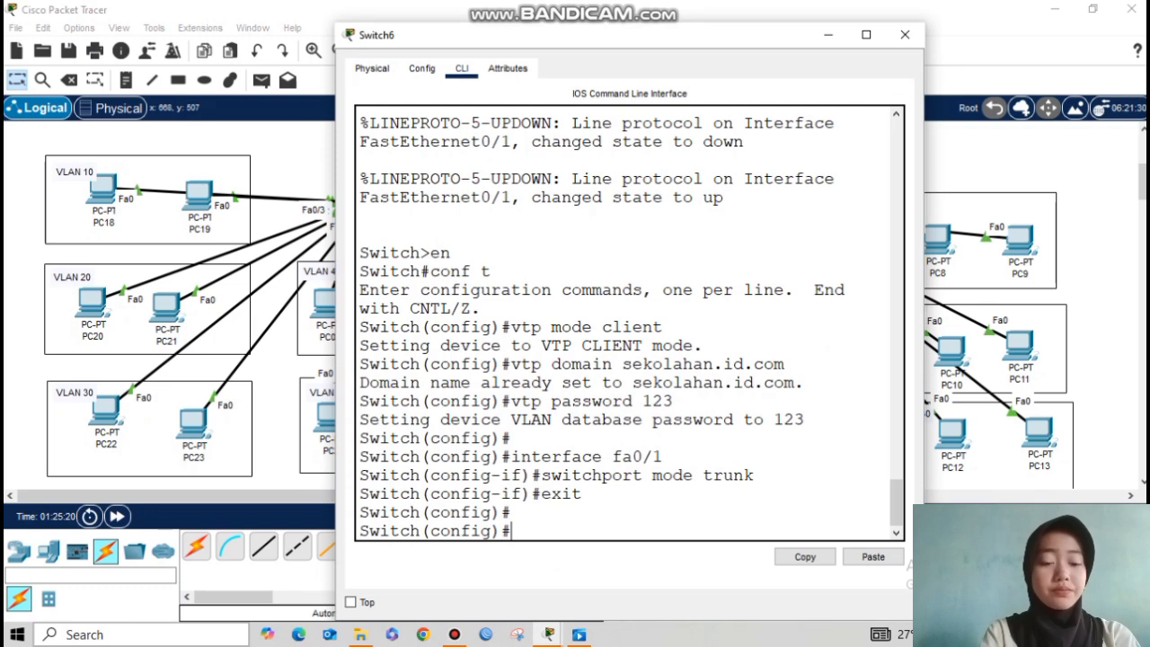
text(interface range fa0/2-3)
key(Return)
text(switchpor)
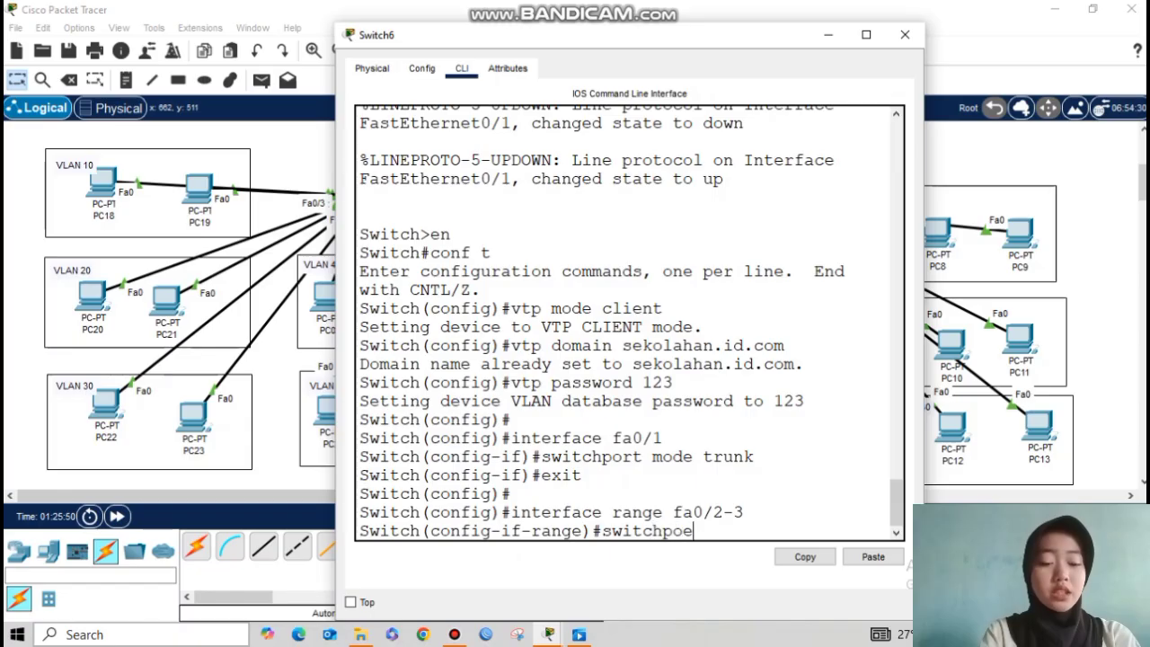
text(t mode access)
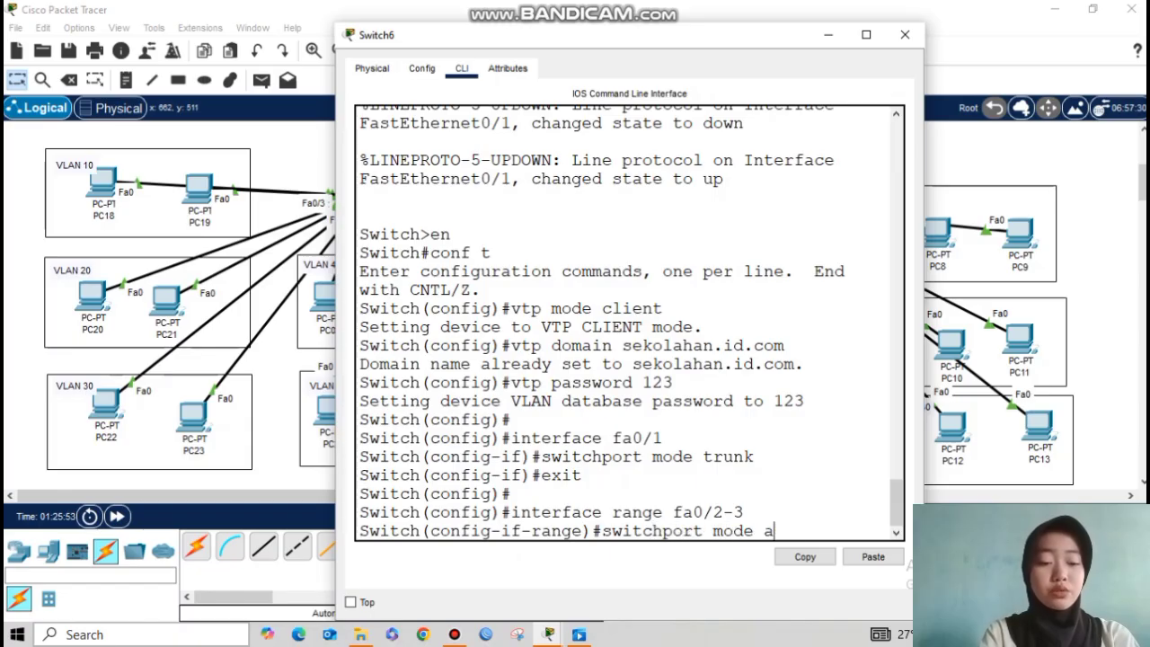
key(Return)
text(switchport access vlan 60)
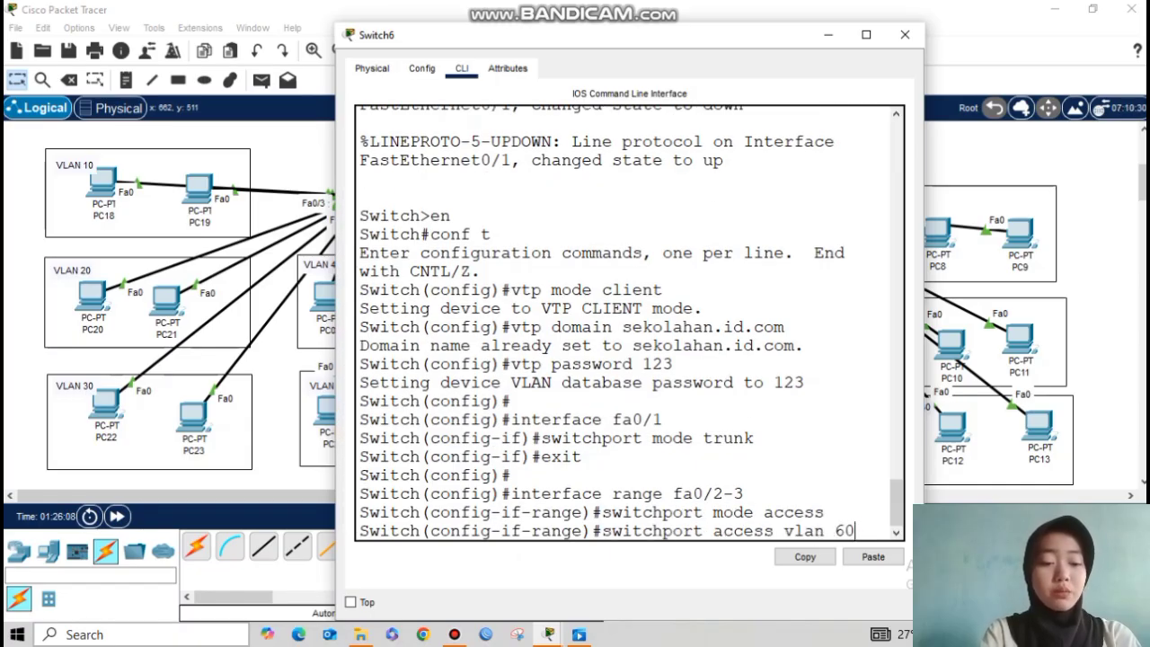
key(Return)
text(exit)
key(Return)
key(Return)
Step: Make ports Fa0/4-5 access ports in VLAN 70
text(exit)
key(Up)
key(Up)
key(Up)
key(Up)
key(BackSpace)
key(BackSpace)
key(BackSpace)
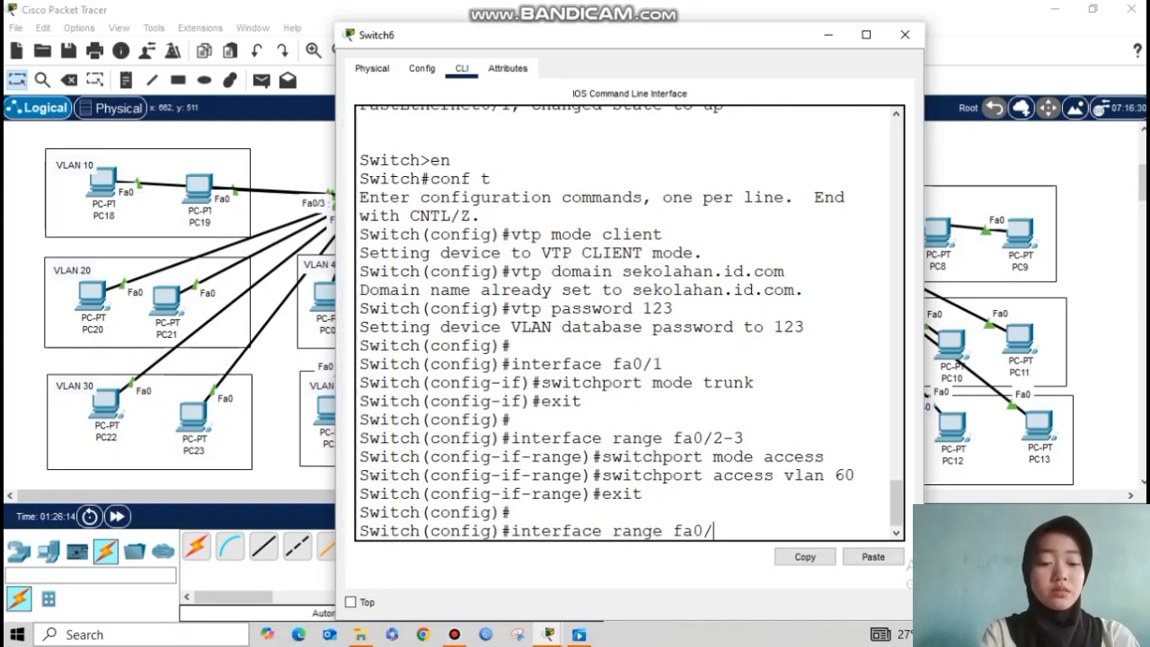
text(4-6)
key(BackSpace)
text(5)
key(Return)
key(Up)
key(Up)
key(Up)
key(Up)
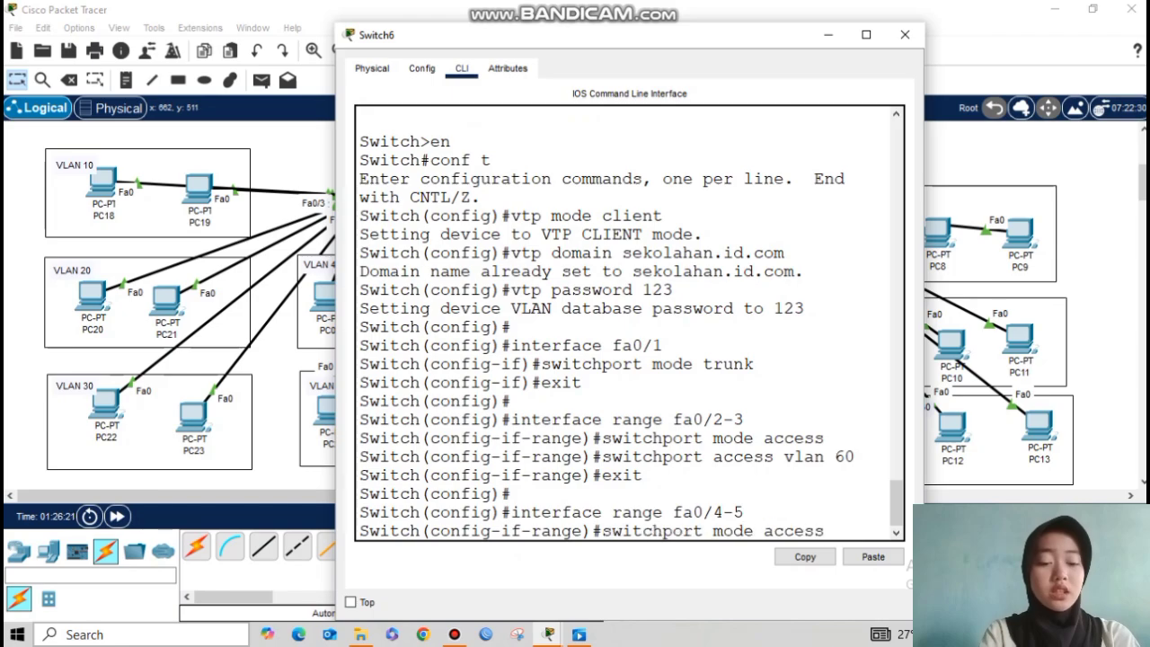
key(Return)
key(Up)
key(Up)
key(Up)
key(Up)
key(BackSpace)
key(BackSpace)
text(70)
key(Return)
text(exit)
key(Return)
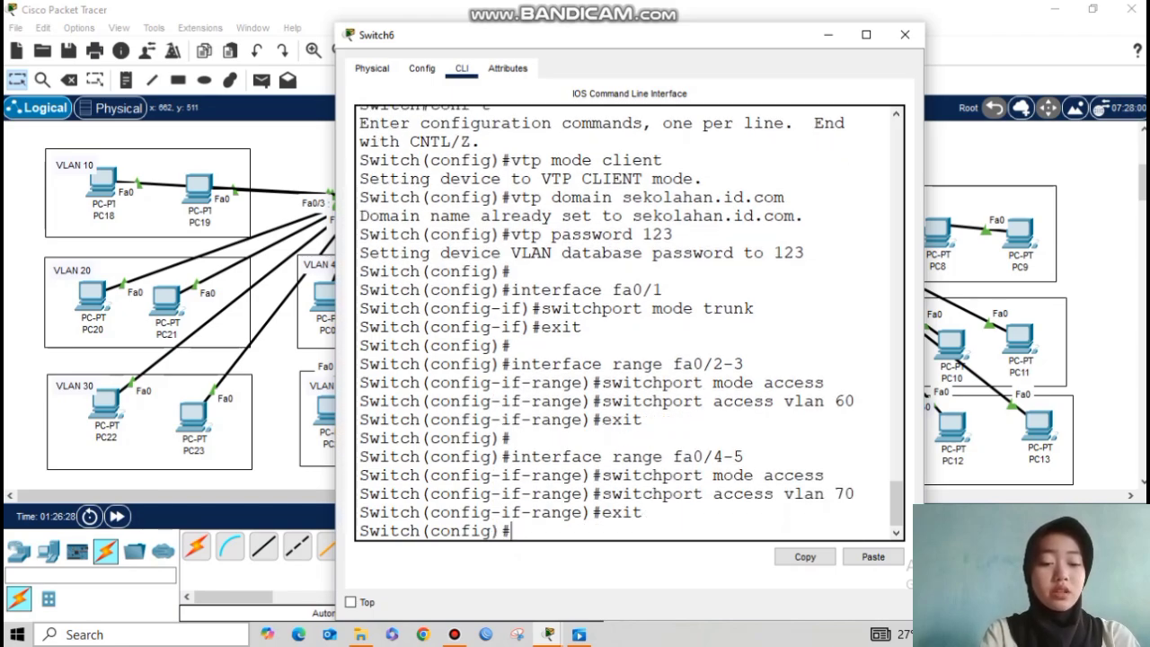
Step: Run do show vlan brief to check Switch6's VLAN 60 and 70 ports
key(Return)
text(do show vlan brief)
key(Return)
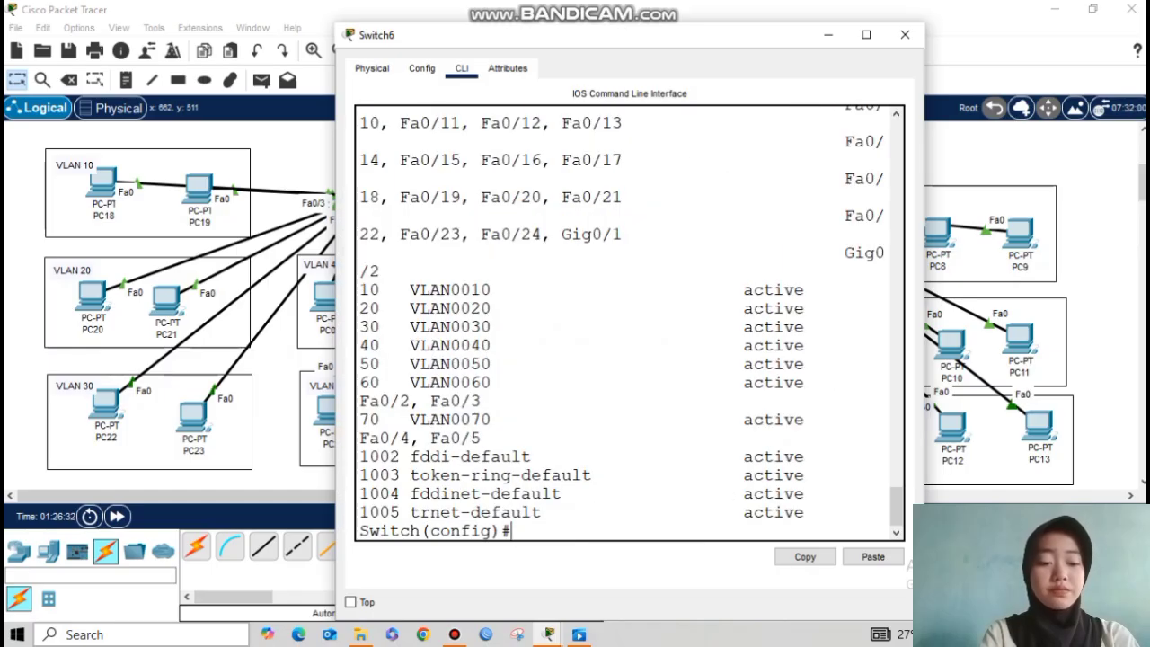
Step: Close the Switch6 console window and go to Router0 in the topology
mouse_move(924, 323)
mouse_down()
mouse_move(1127, 324)
mouse_move(912, 323)
mouse_up()
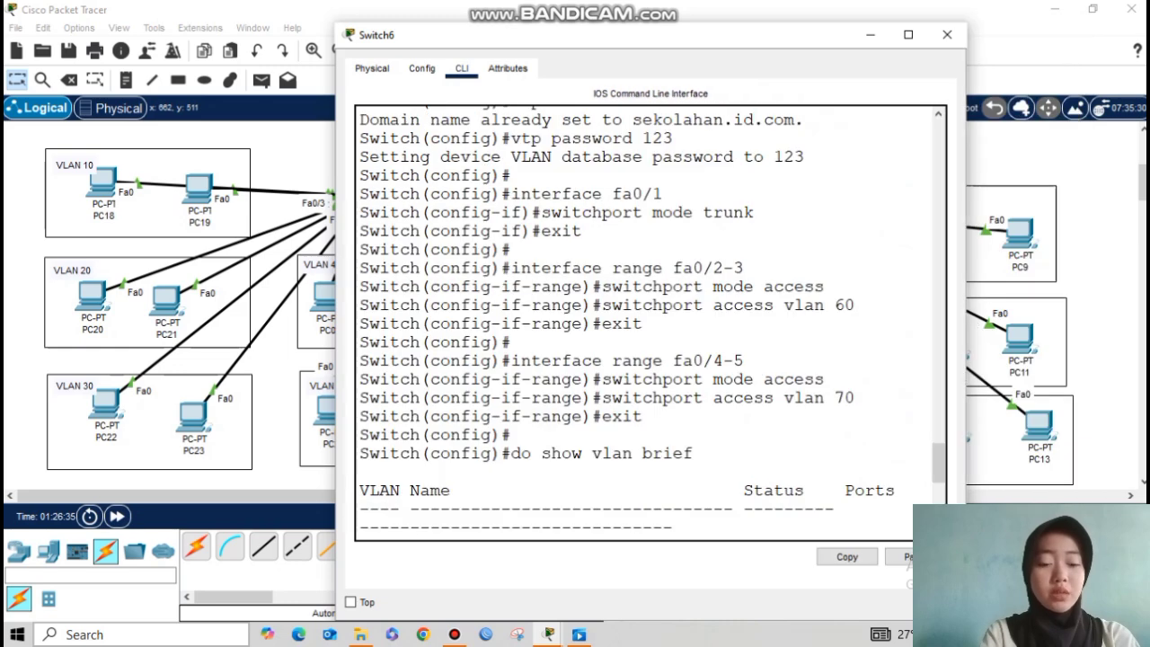
click(877, 34)
mouse_move(435, 283)
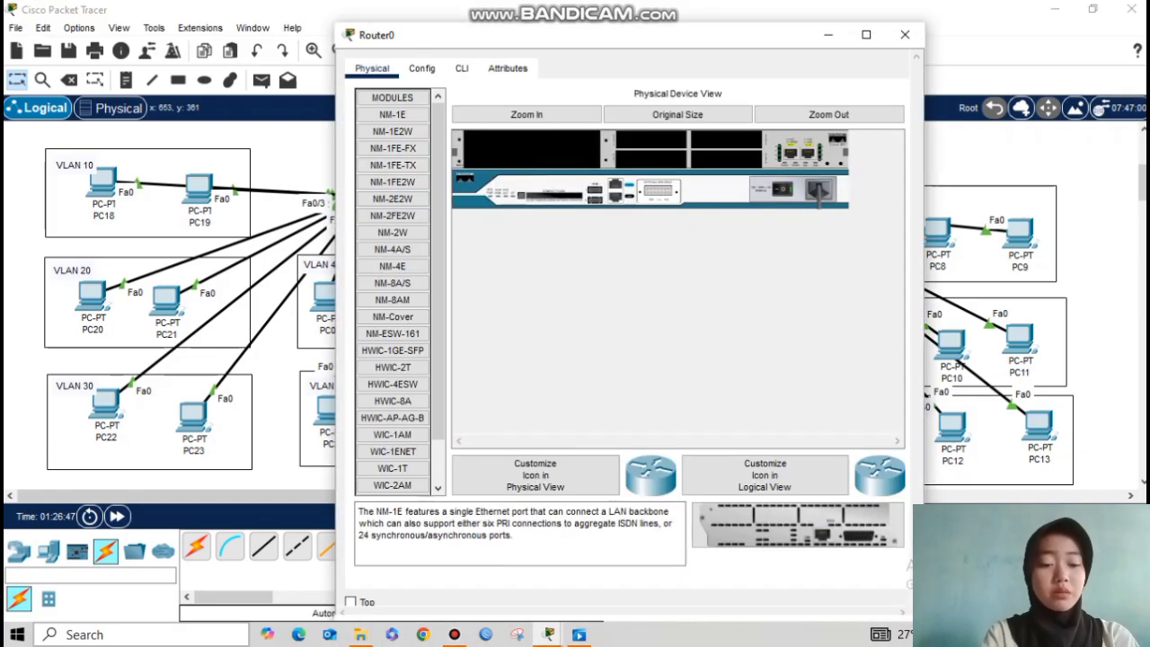
Step: In Router0's CLI, skip the initial dialog and enter global configuration mode with en and conf t
click(461, 69)
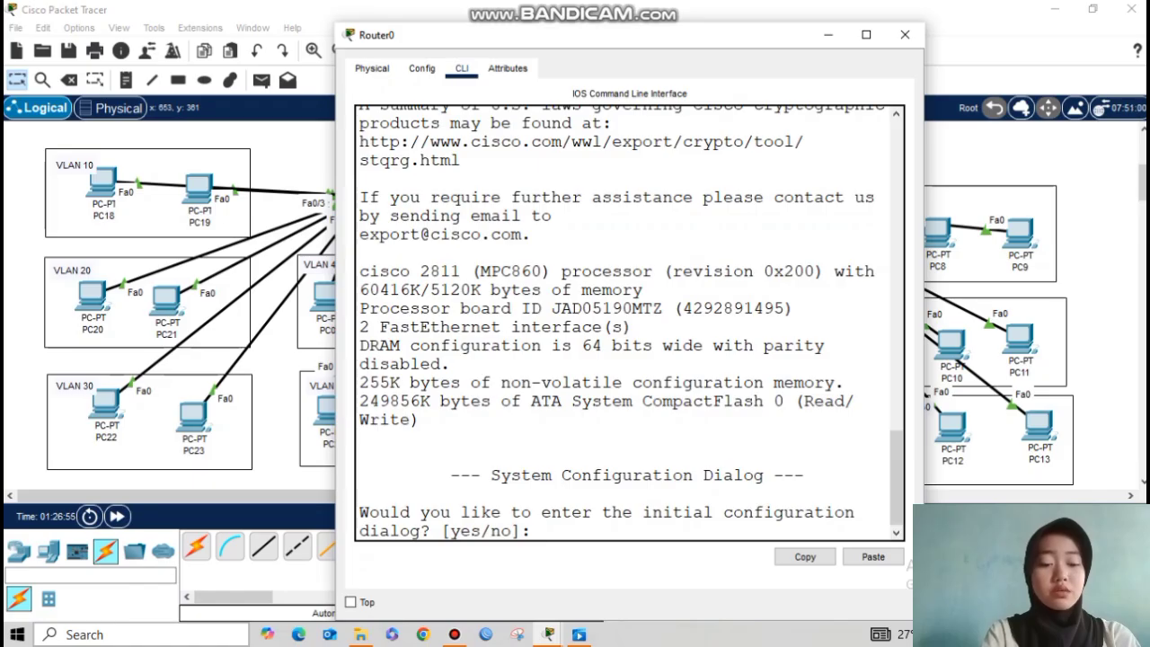
text(no)
key(Return)
key(Return)
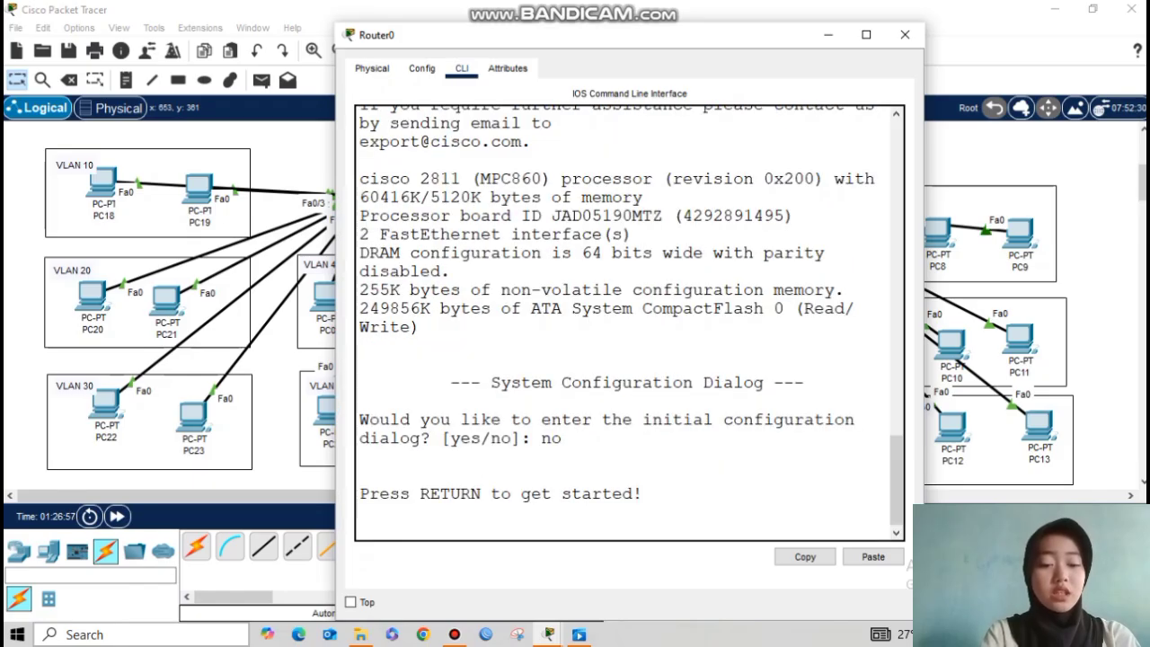
text(er>e)
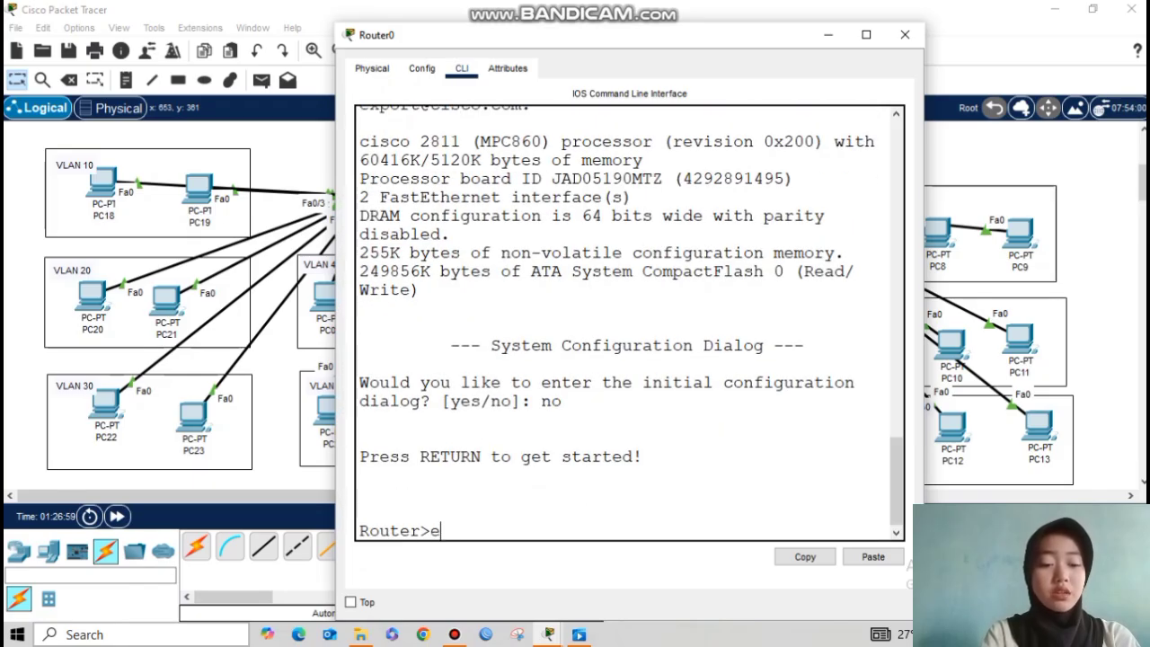
text(n)
key(Return)
text(conf t)
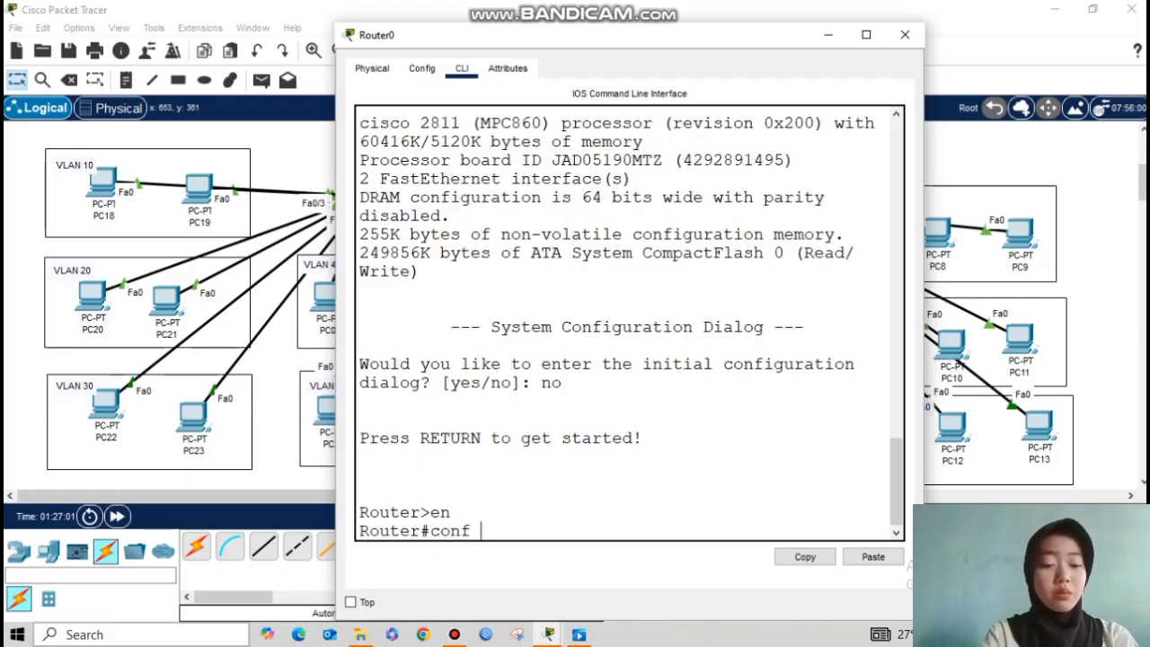
key(Return)
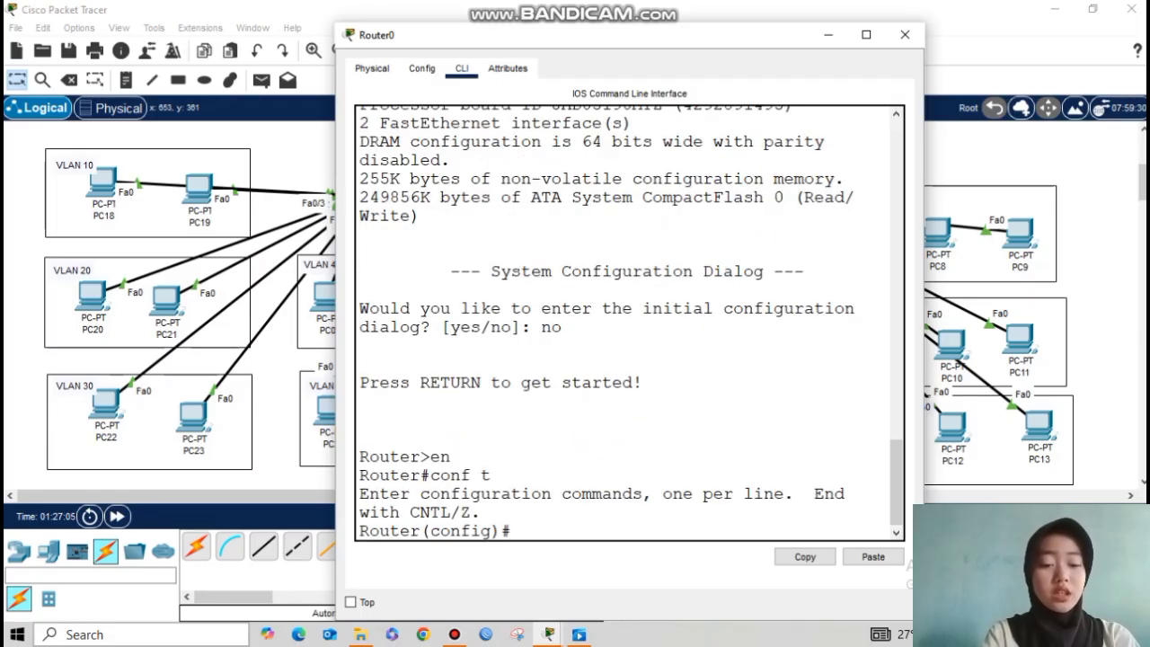
Step: Enable interface Fa0/0 with no shutdown, then begin subinterface Fa0/0.10
text(interfacer f)
key(BackSpace)
key(BackSpace)
key(BackSpace)
text(fa0/0)
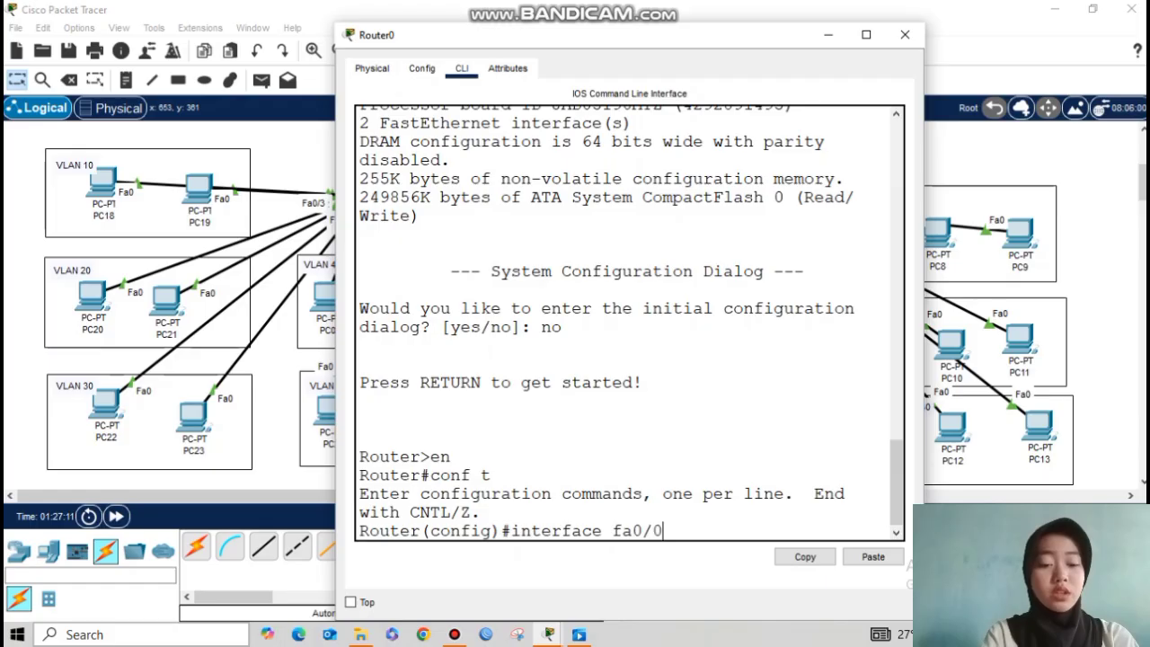
key(Return)
text(no shutdown)
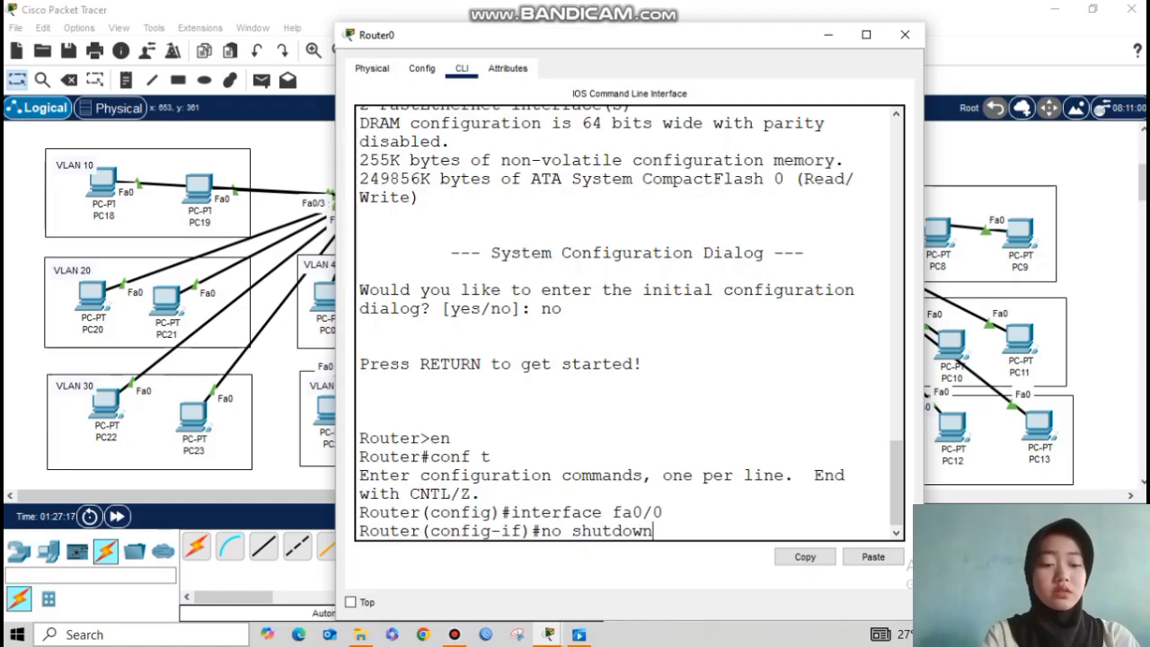
key(Return)
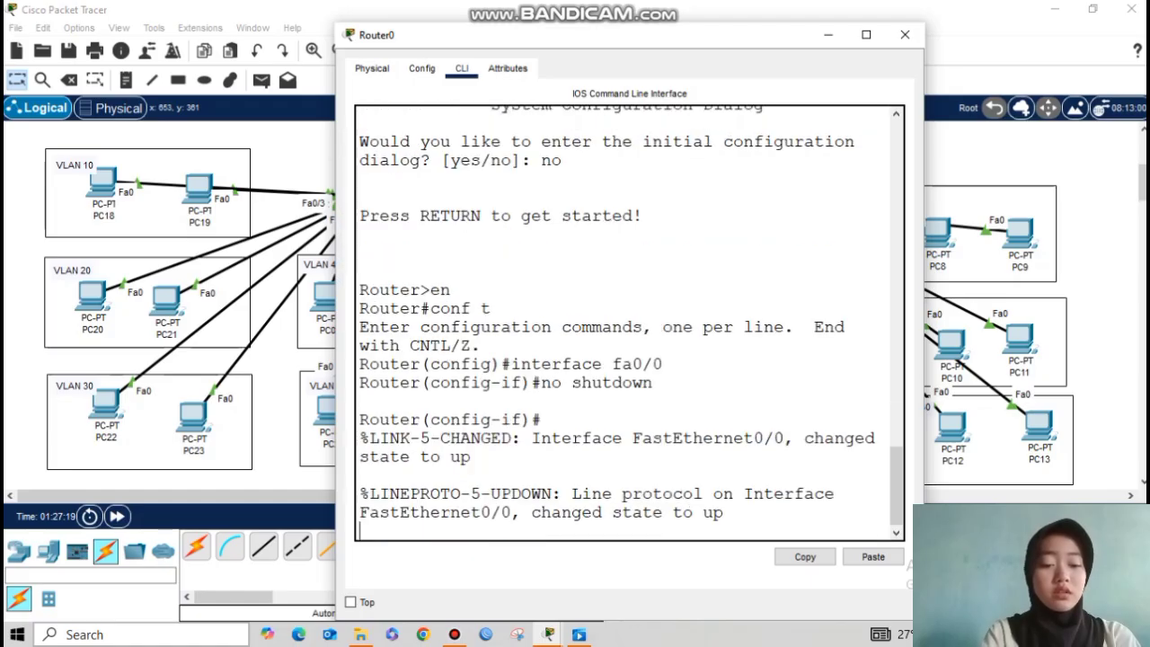
key(Return)
drag(566, 41, 504, 40)
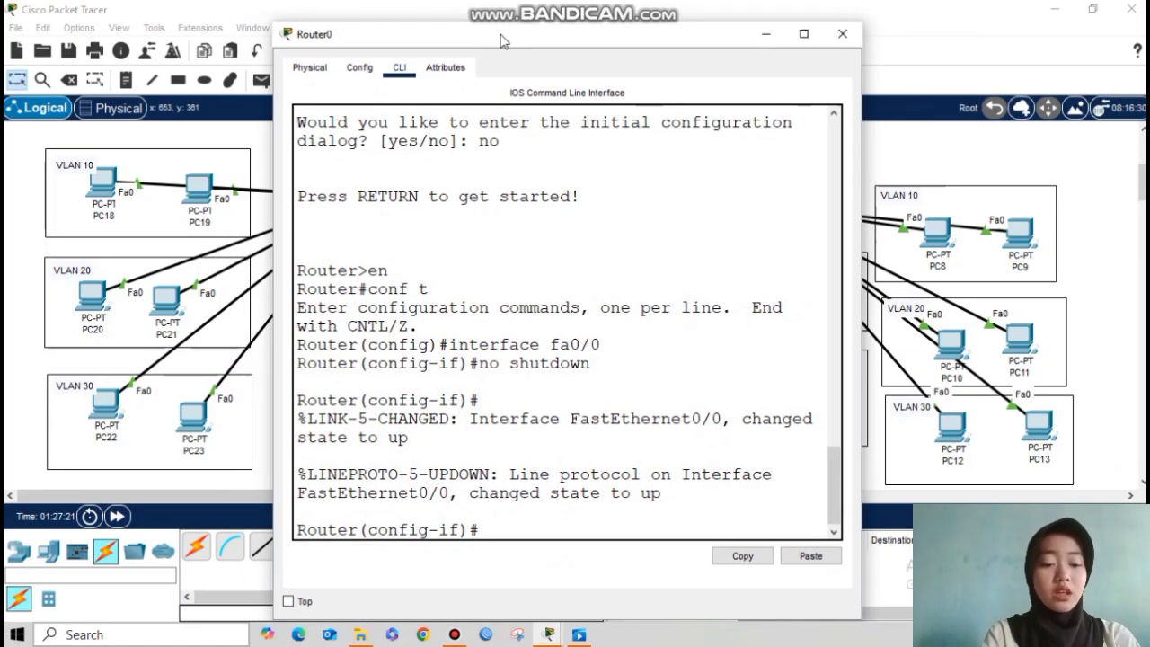
key(Return)
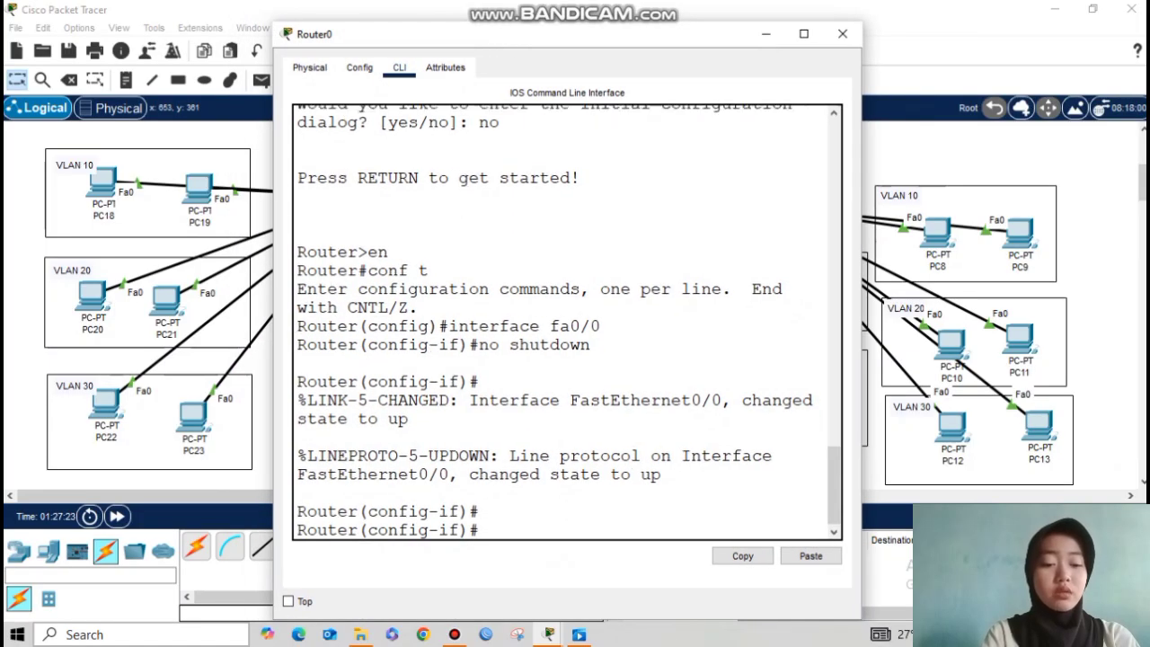
text(exit)
key(Return)
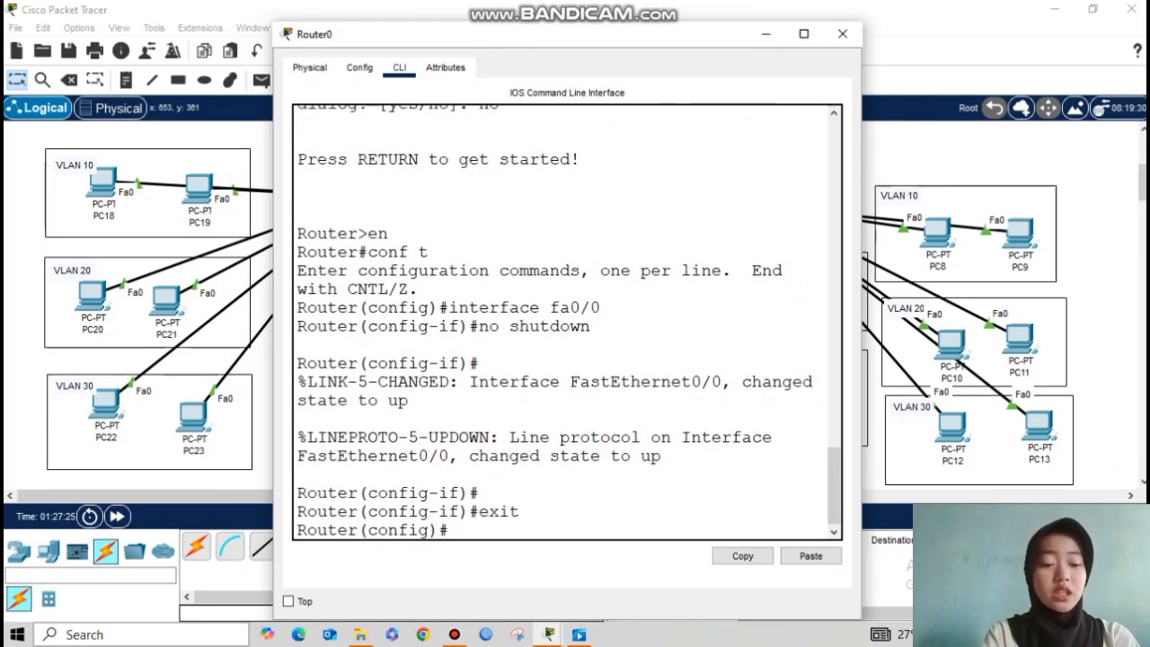
key(Return)
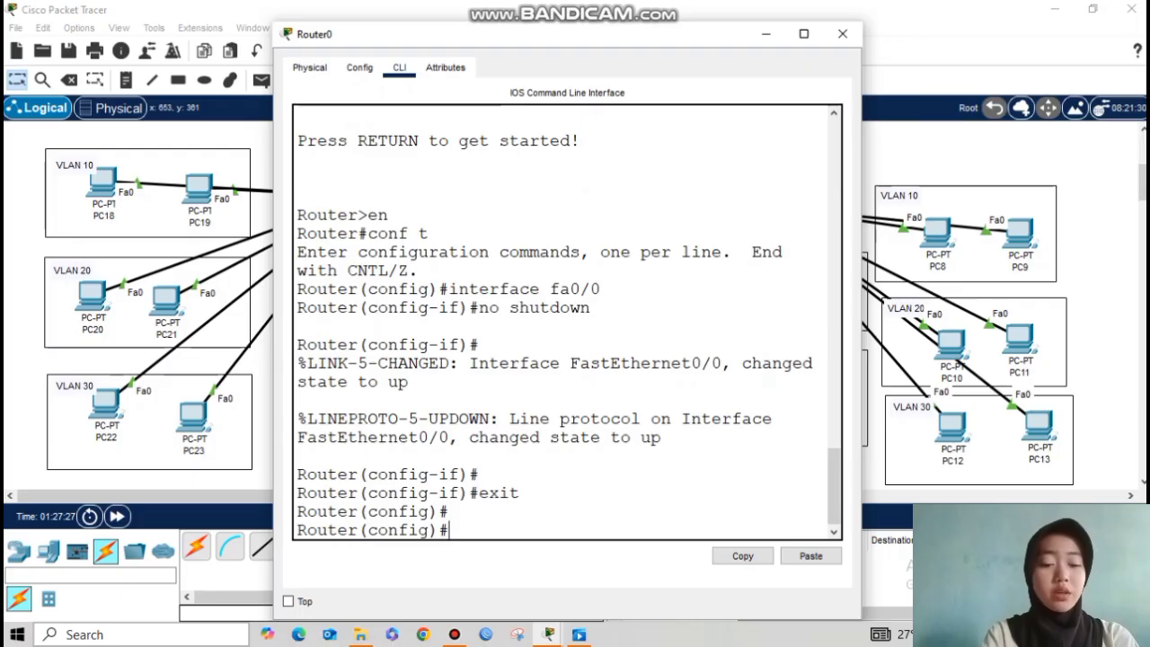
text(interface)
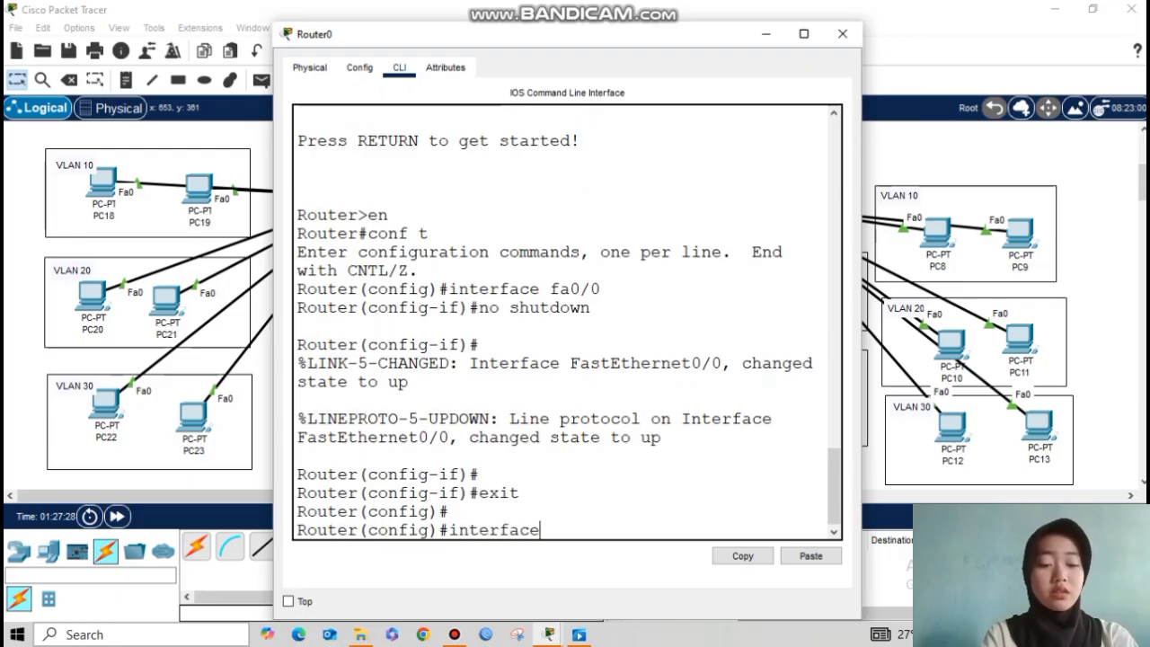
text( fa)
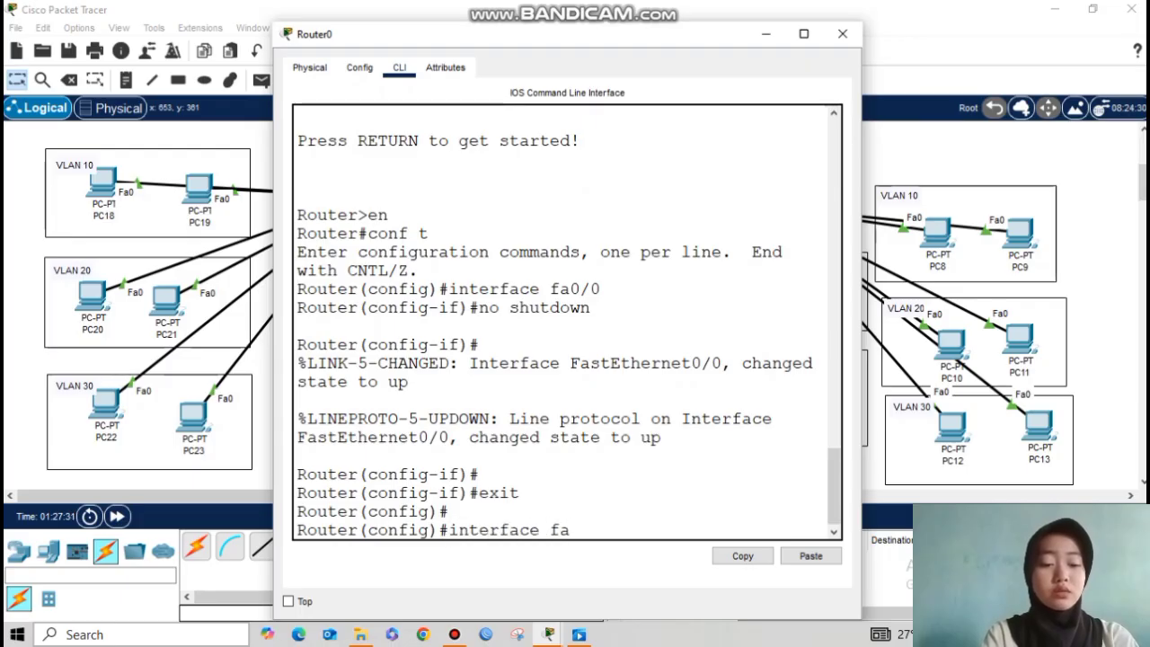
text(0/0.10)
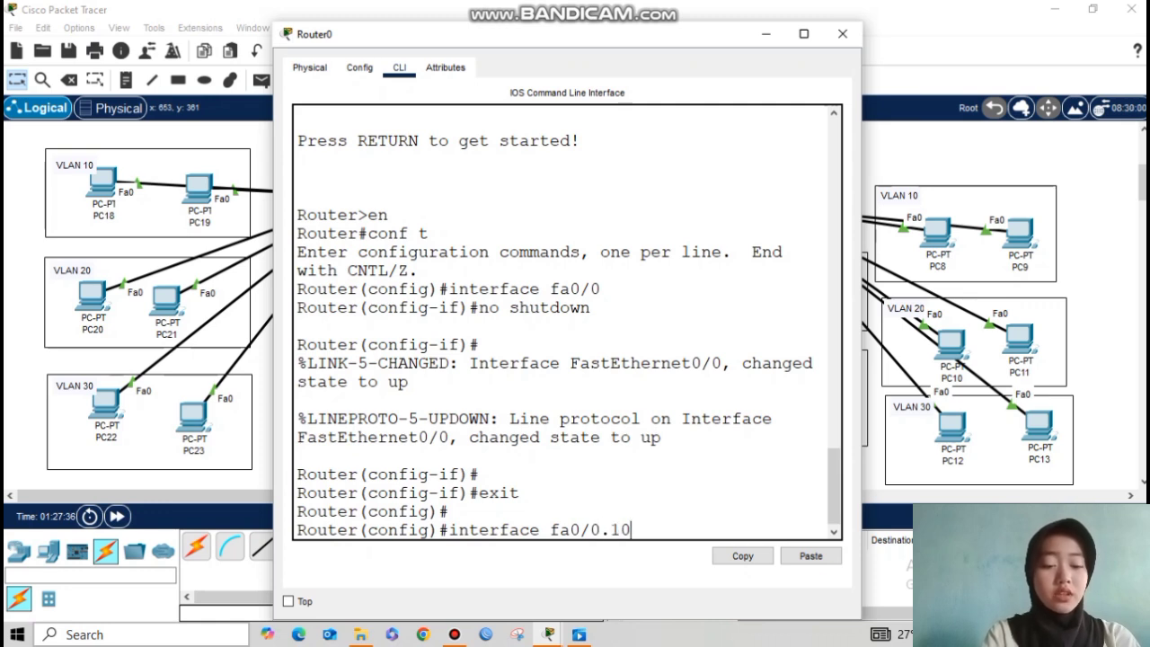
Step: Configure subinterface Fa0/0.10 with dot1q 10 tagging and gateway 10.10.10.1 255.255.255.0
key(Return)
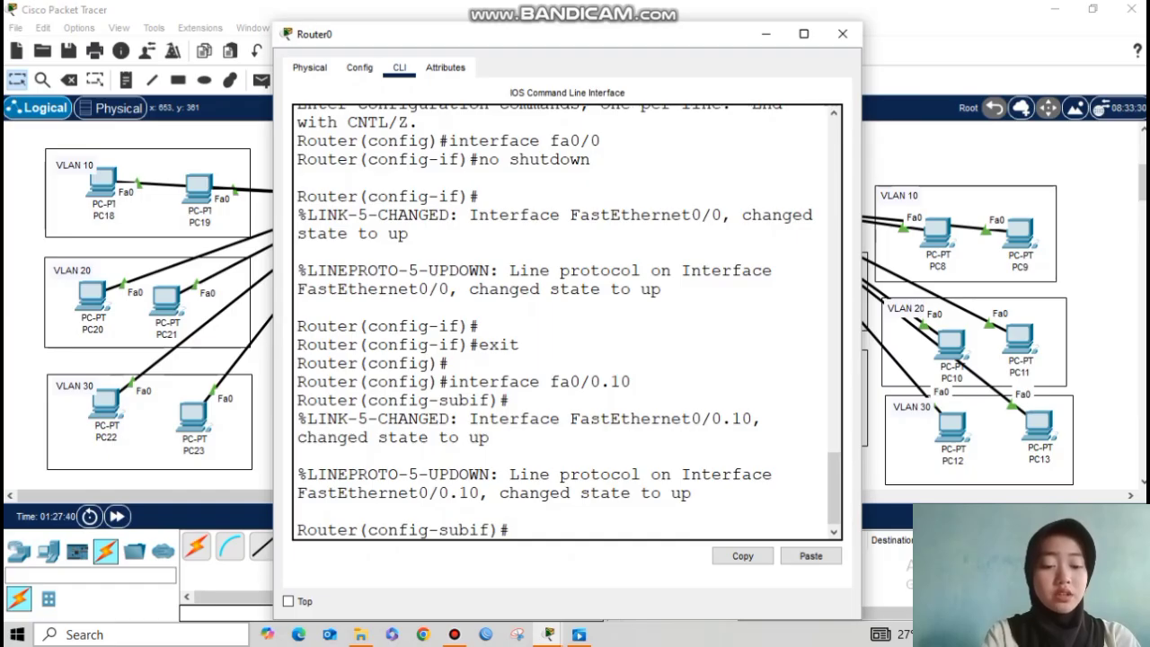
text(encaplo)
key(BackSpace)
key(BackSpace)
key(BackSpace)
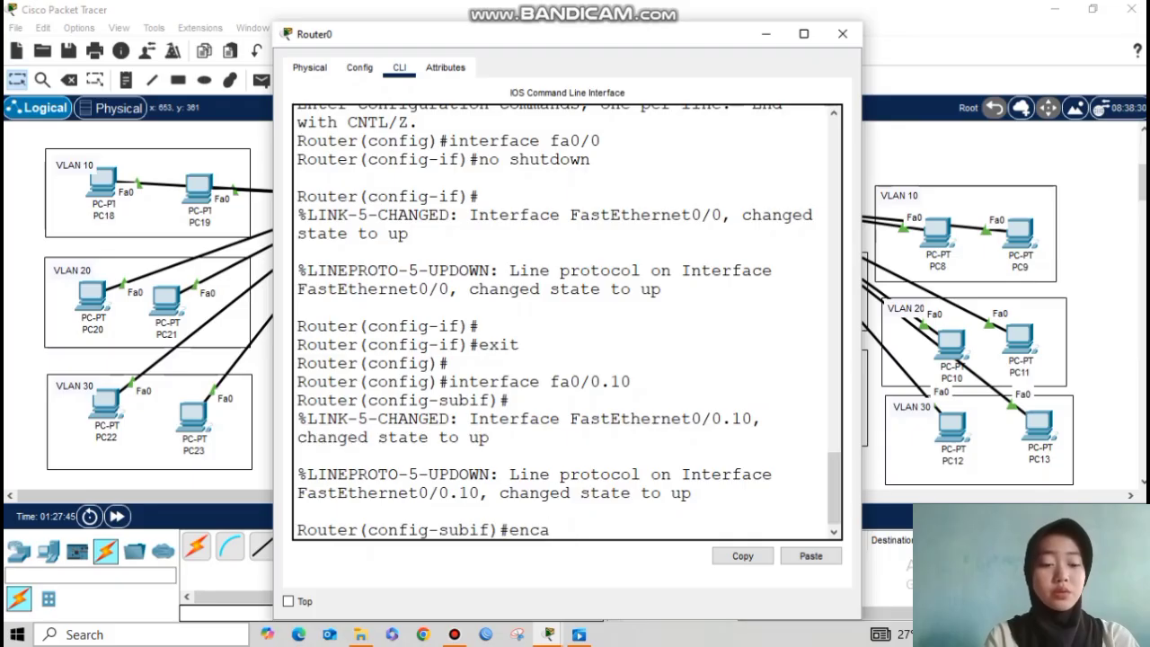
text(psulation dot1q 10)
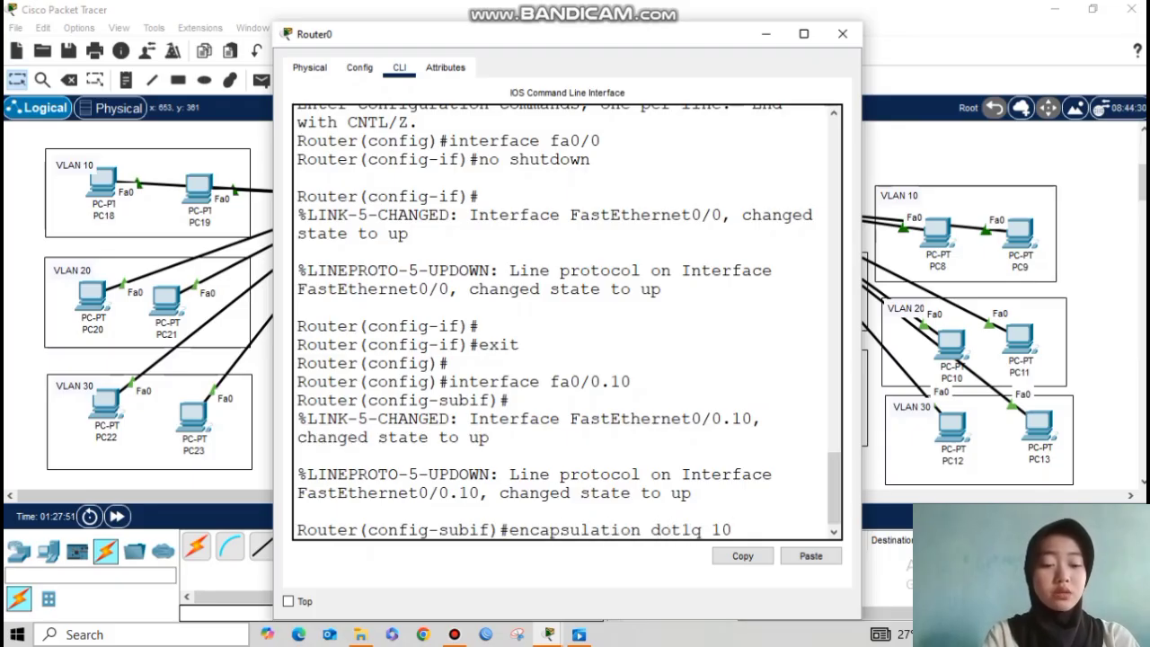
key(Return)
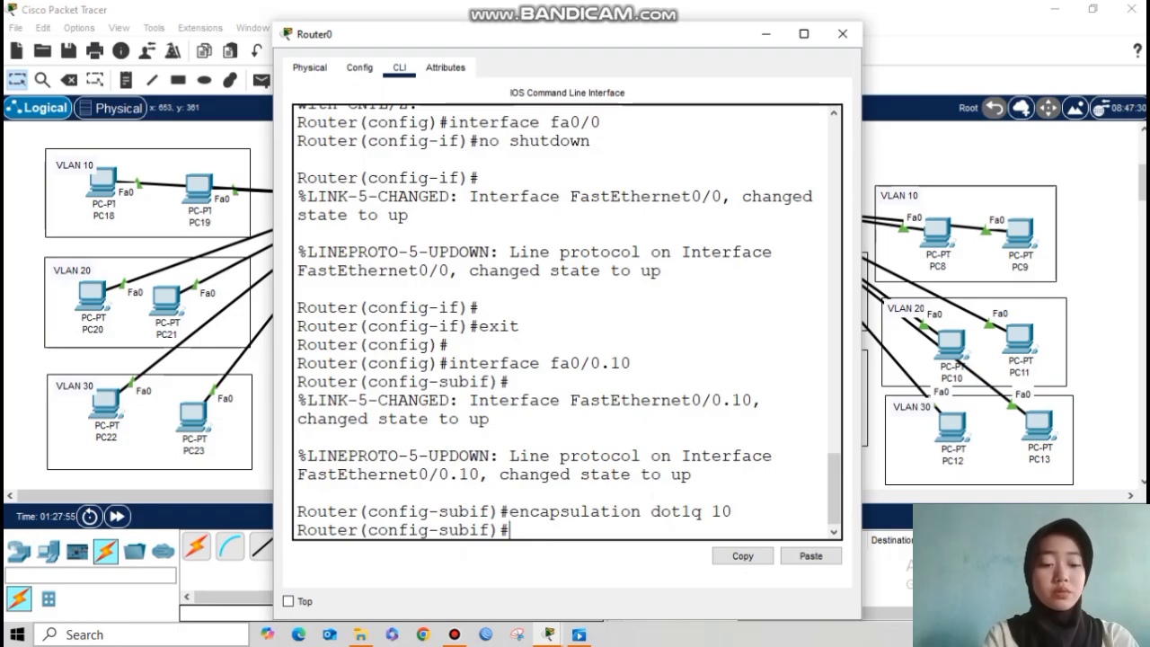
text(ip add)
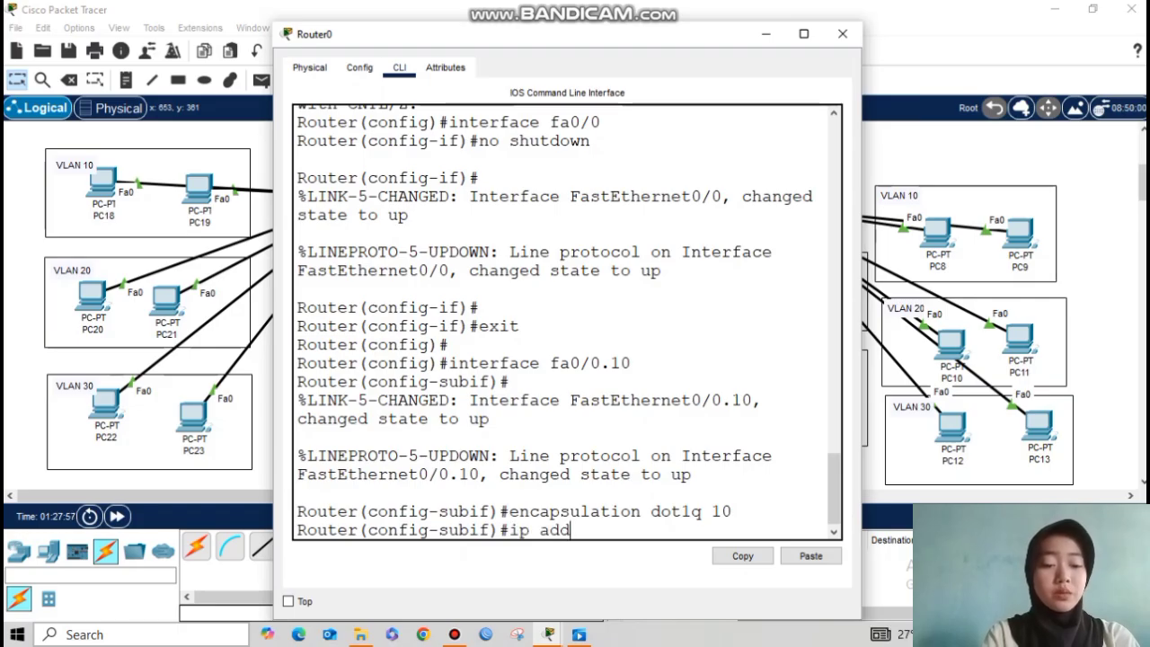
text(ress 10.10.10.)
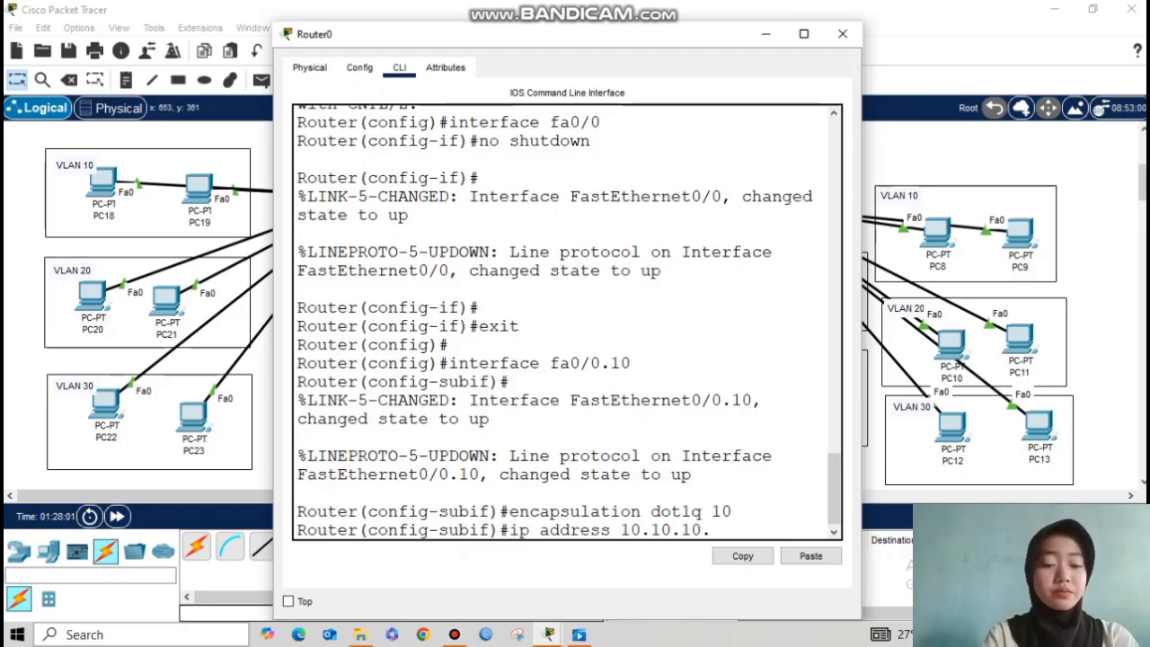
text(1 255.25)
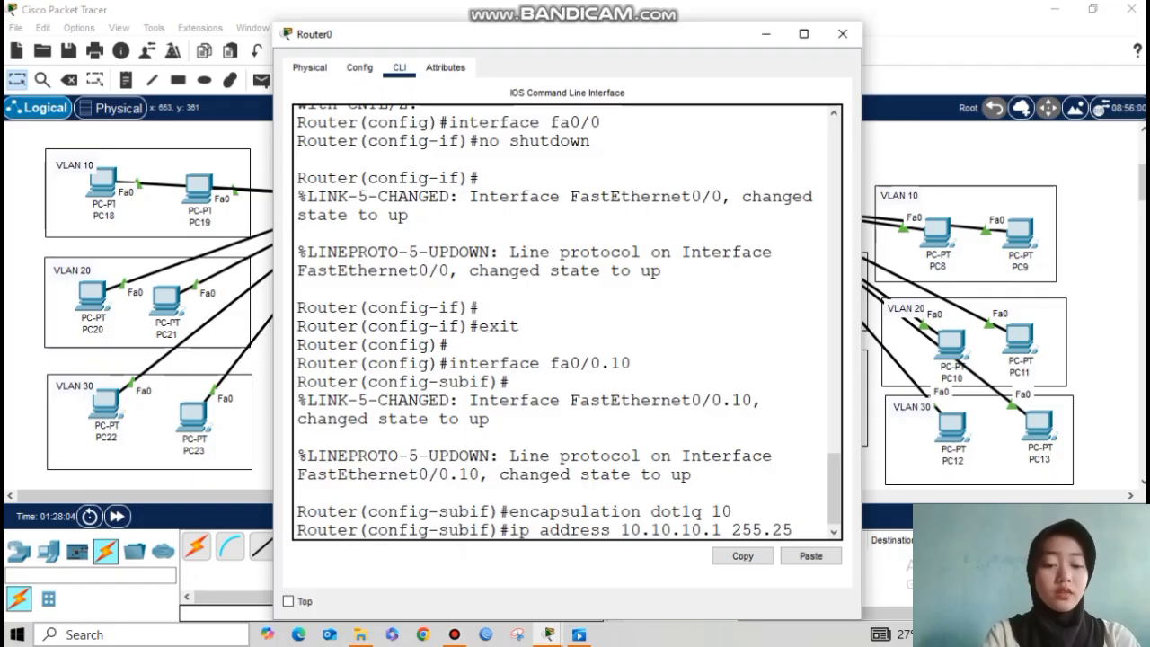
text(5.255.0)
key(Return)
text(exit)
key(Return)
key(Return)
Step: Create subinterface Fa0/0.20 on Router0
key(Up)
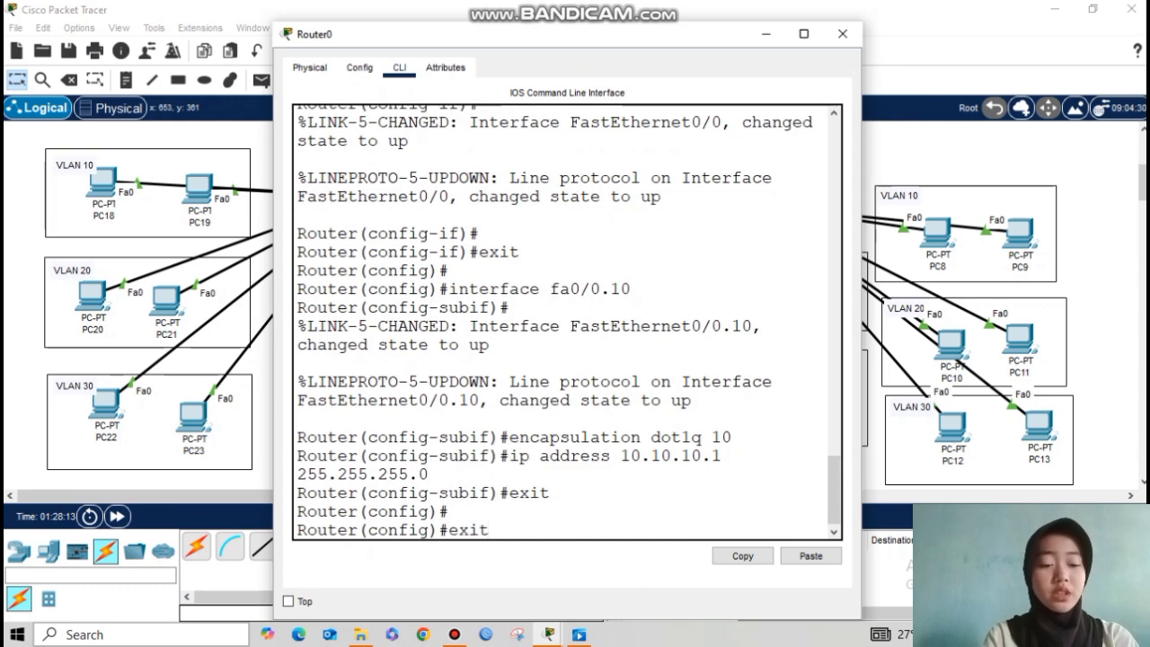
key(Up)
key(Left)
key(Left)
key(Left)
key(Left)
key(Left)
key(Left)
key(Left)
key(Left)
key(Left)
key(Left)
key(Left)
key(Left)
key(Left)
key(Left)
key(Left)
key(Left)
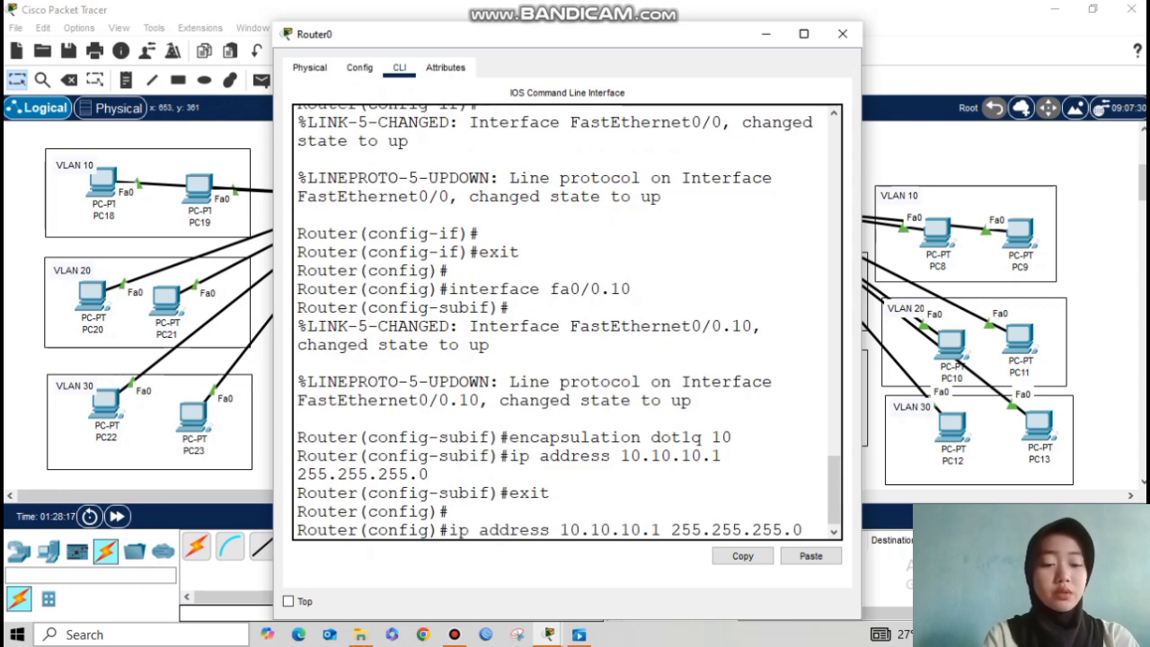
key(Right)
key(Right)
key(Right)
key(Right)
key(Right)
key(Right)
key(Right)
key(Right)
key(Right)
key(Right)
key(Right)
key(BackSpace)
key(BackSpace)
key(BackSpace)
key(BackSpace)
key(BackSpace)
key(BackSpace)
key(BackSpace)
key(BackSpace)
key(BackSpace)
key(BackSpace)
key(BackSpace)
key(BackSpace)
key(BackSpace)
key(BackSpace)
key(BackSpace)
key(BackSpace)
key(BackSpace)
key(BackSpace)
key(BackSpace)
key(BackSpace)
text(inter)
key(Tab)
text(fa0/0.20)
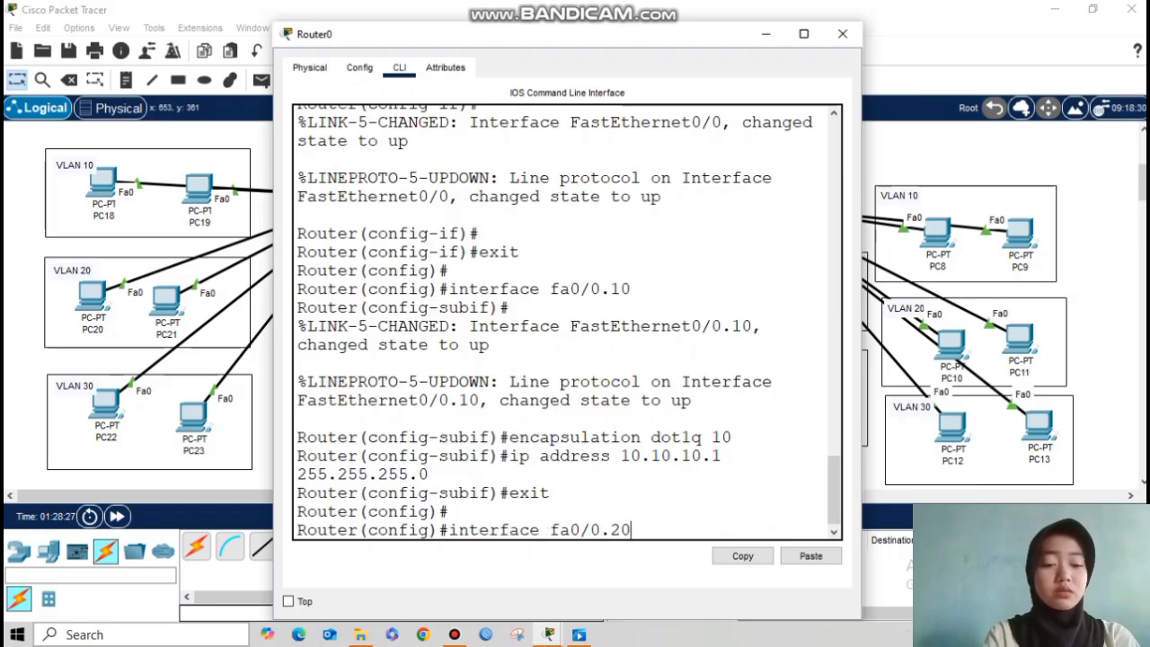
key(Return)
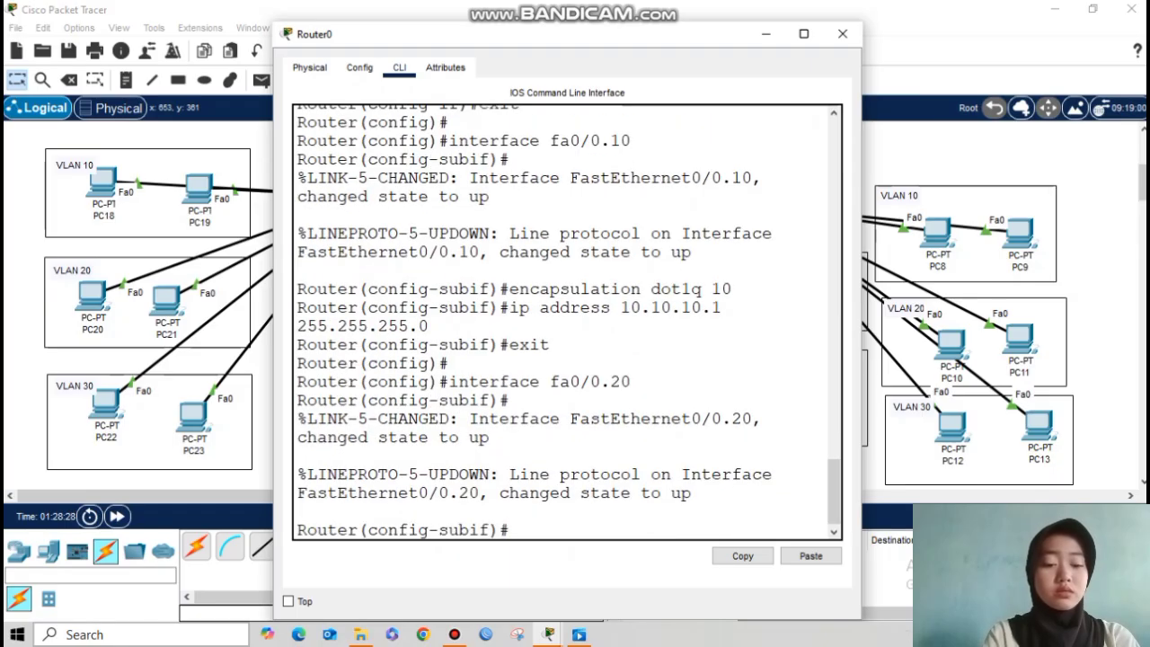
Step: Tag Fa0/0.20 with dot1q 20 and give it gateway 20.20.20.1 255.255.255.0
key(Up)
key(Up)
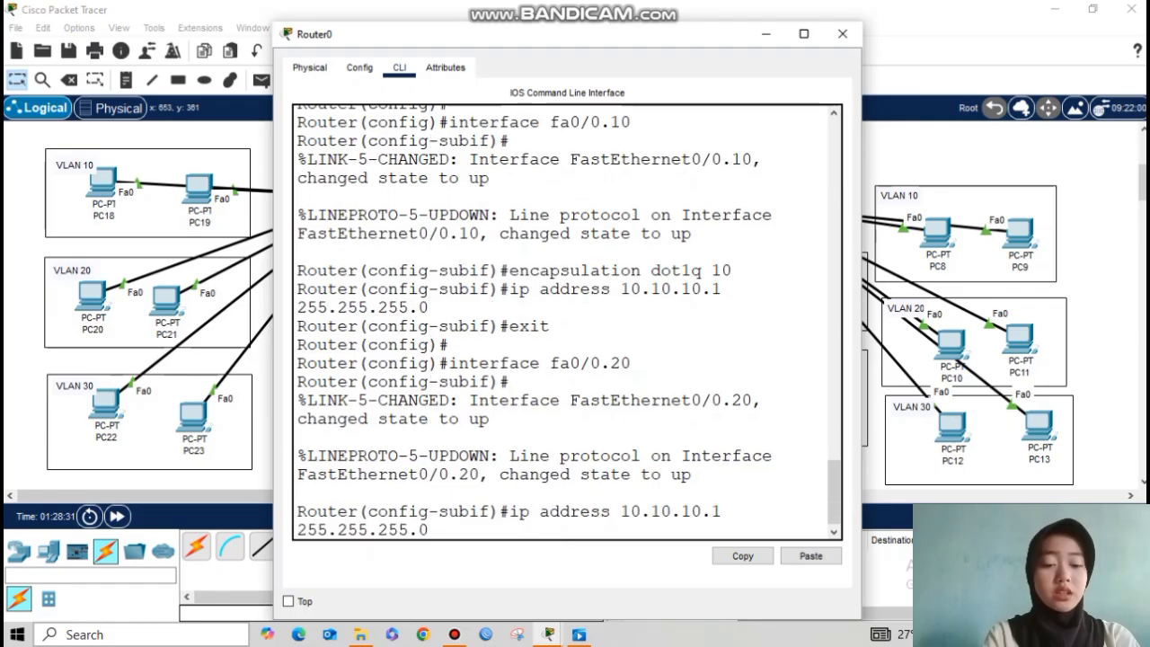
key(BackSpace)
key(Return)
key(Up)
key(Up)
key(Up)
key(Up)
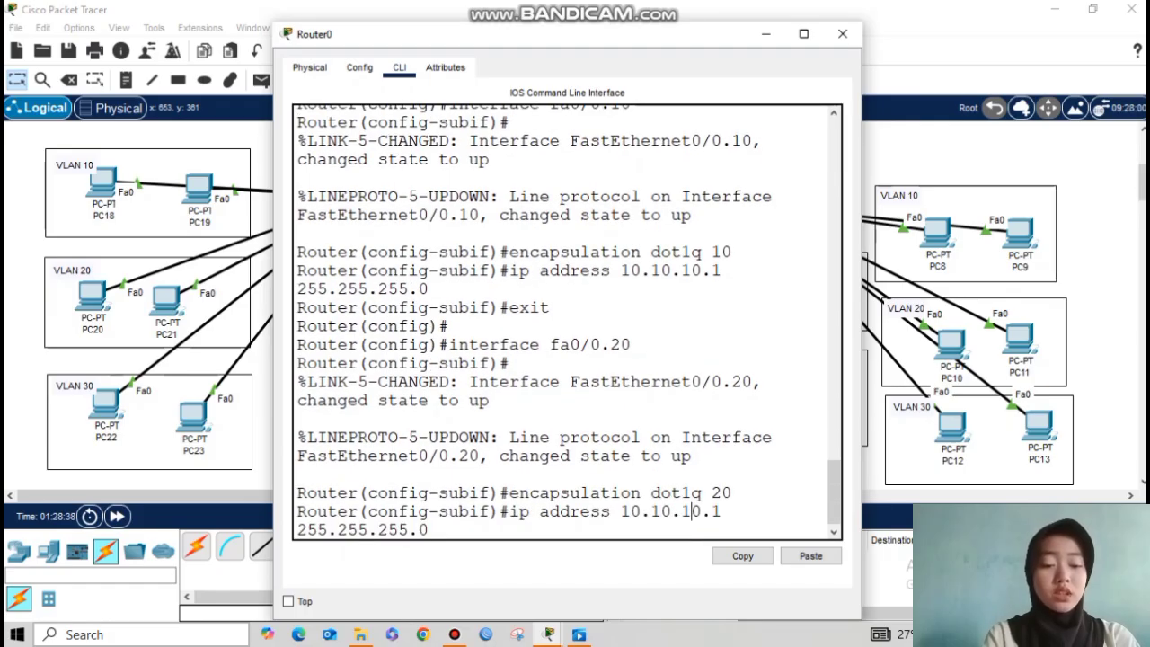
key(Left)
key(Left)
key(Left)
key(Left)
key(Left)
key(Left)
key(Left)
key(Left)
key(Left)
key(Left)
key(Left)
key(Left)
key(Left)
key(Left)
key(Left)
key(Left)
key(BackSpace)
key(BackSpace)
key(BackSpace)
key(BackSpace)
key(BackSpace)
key(BackSpace)
key(BackSpace)
key(BackSpace)
text(20.20.)
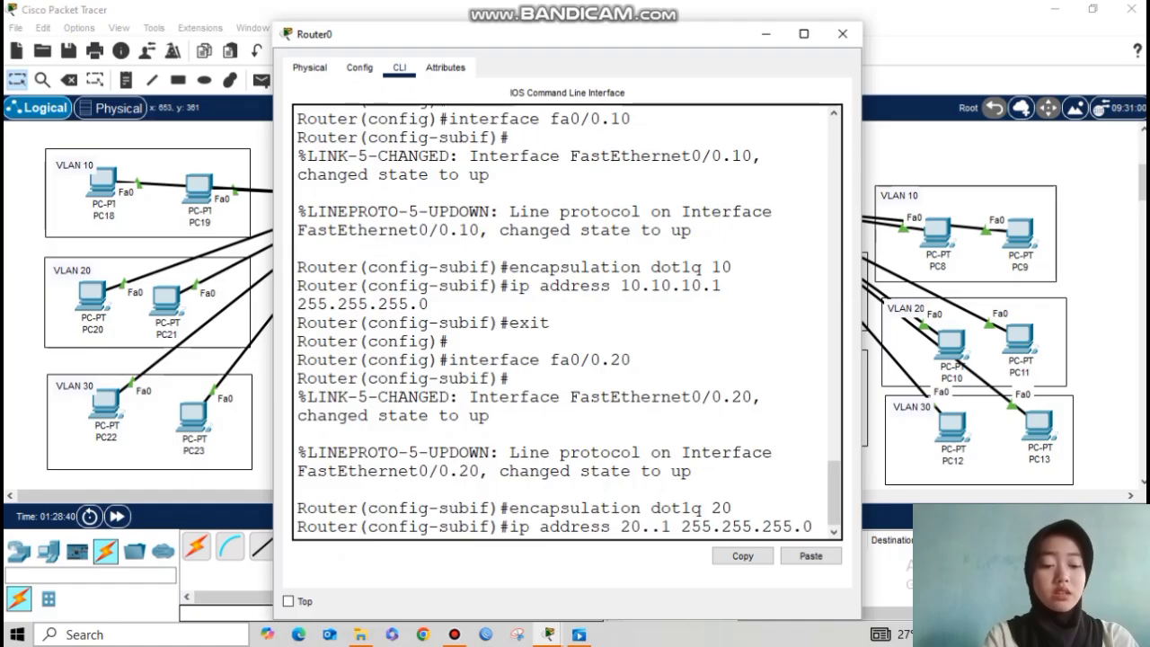
text(20)
key(Return)
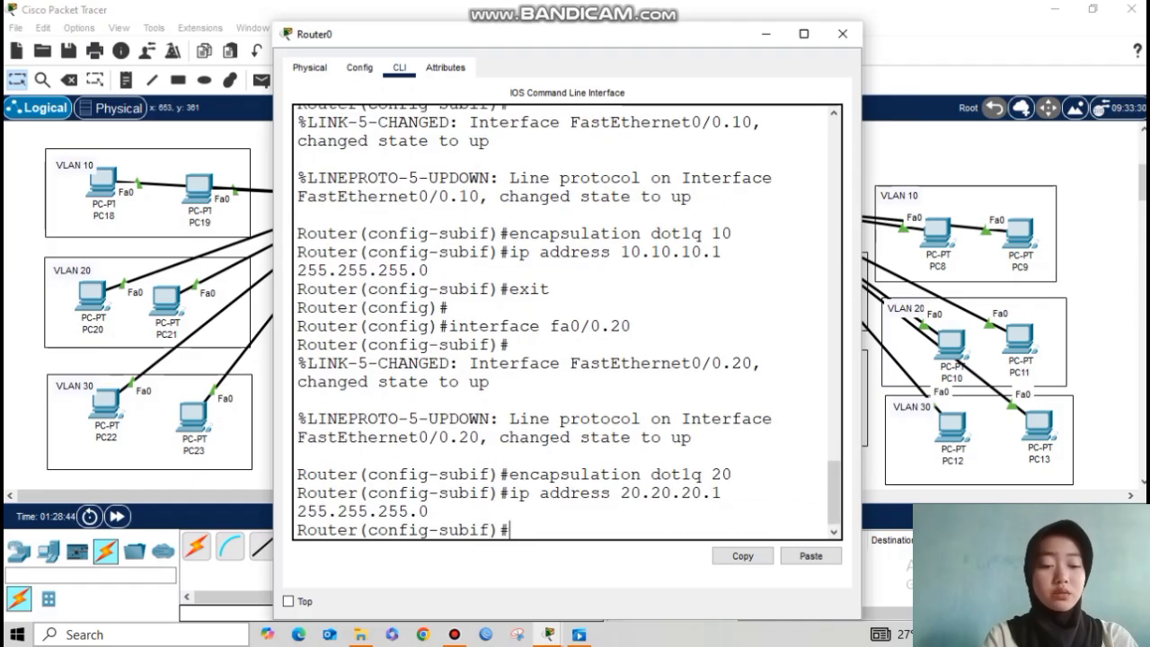
text(exit)
key(Return)
key(Up)
key(Up)
key(Up)
key(Up)
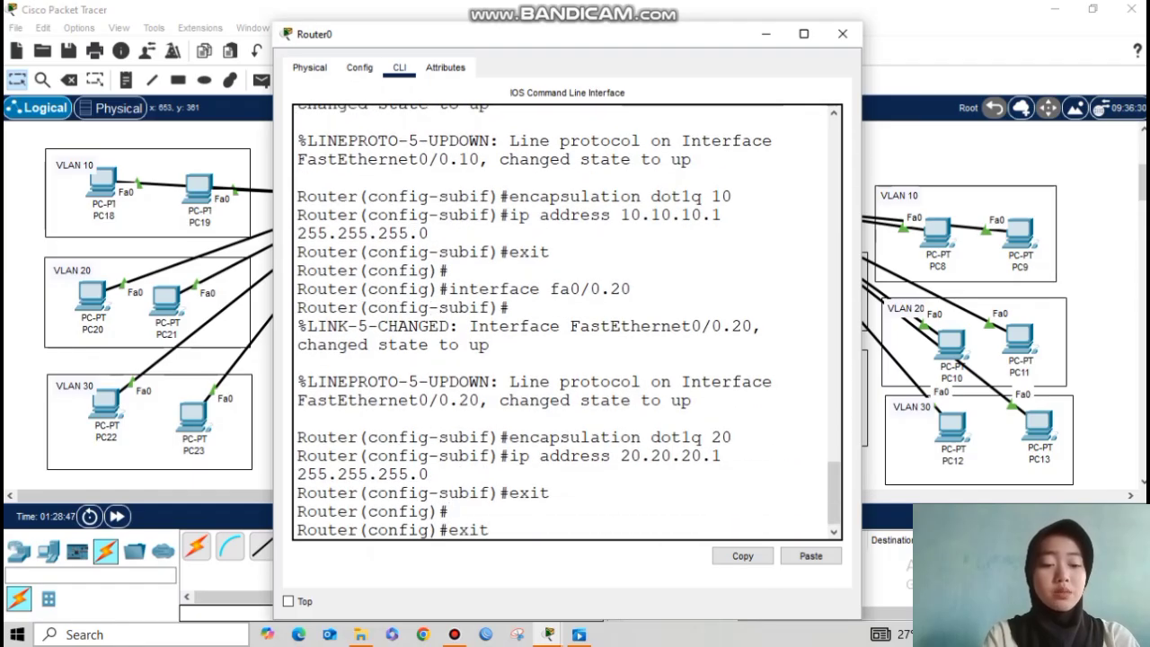
key(BackSpace)
key(BackSpace)
Step: Create subinterface Fa0/0.30 tagged with encapsulation dot1q 30
text(30)
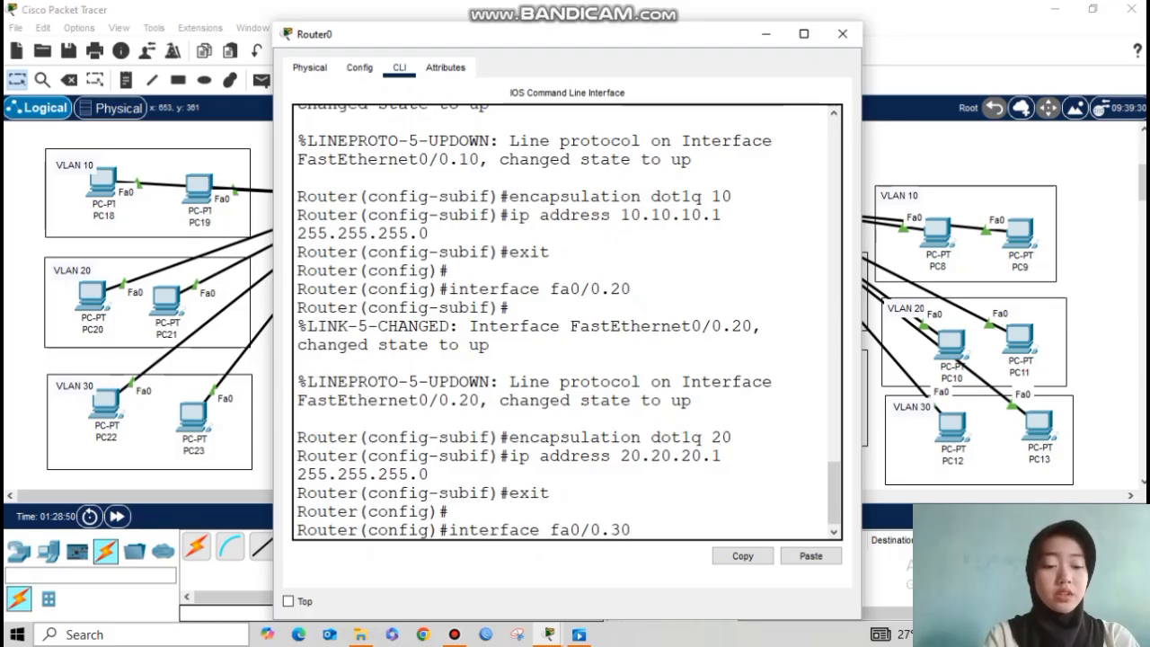
key(Return)
key(Up)
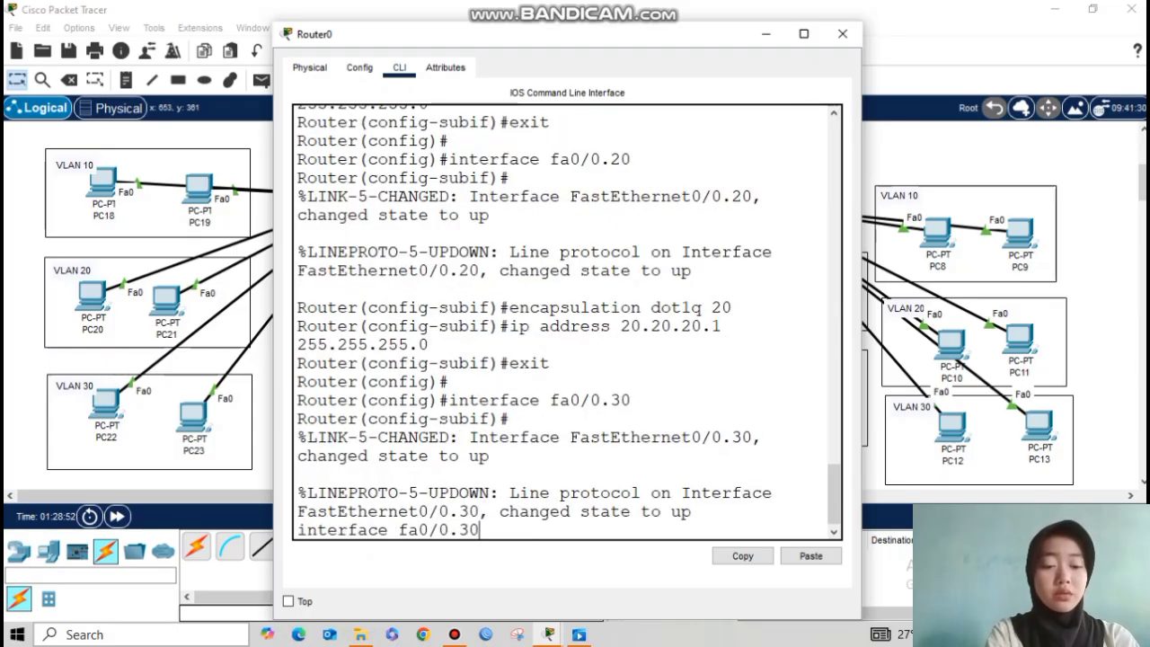
key(Return)
key(Up)
key(Up)
key(Up)
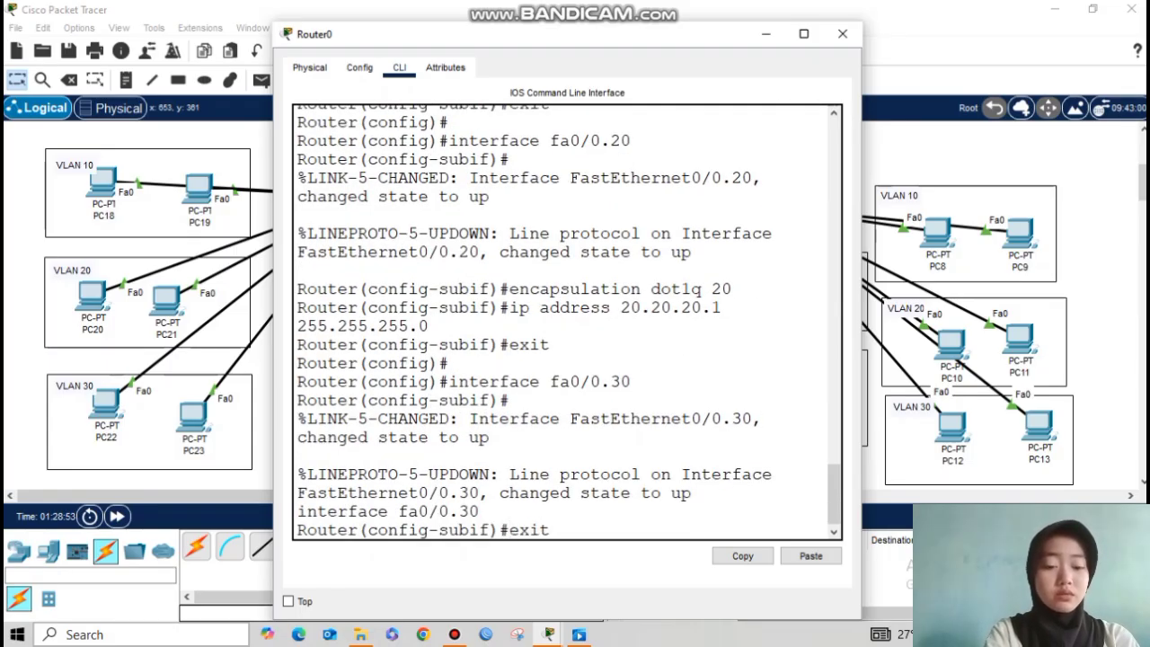
key(Up)
key(Up)
key(Down)
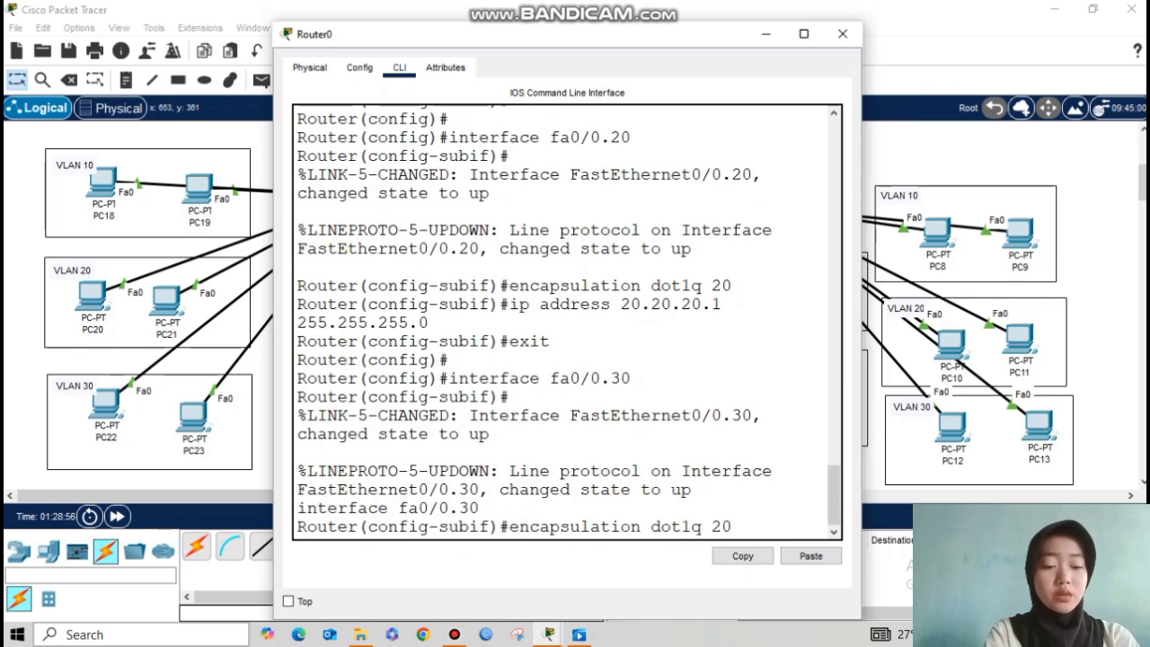
text(30)
key(Return)
Step: Assign Fa0/0.30 the gateway address 30.30.30.1 255.255.255.0
key(Up)
key(Up)
key(Up)
key(Up)
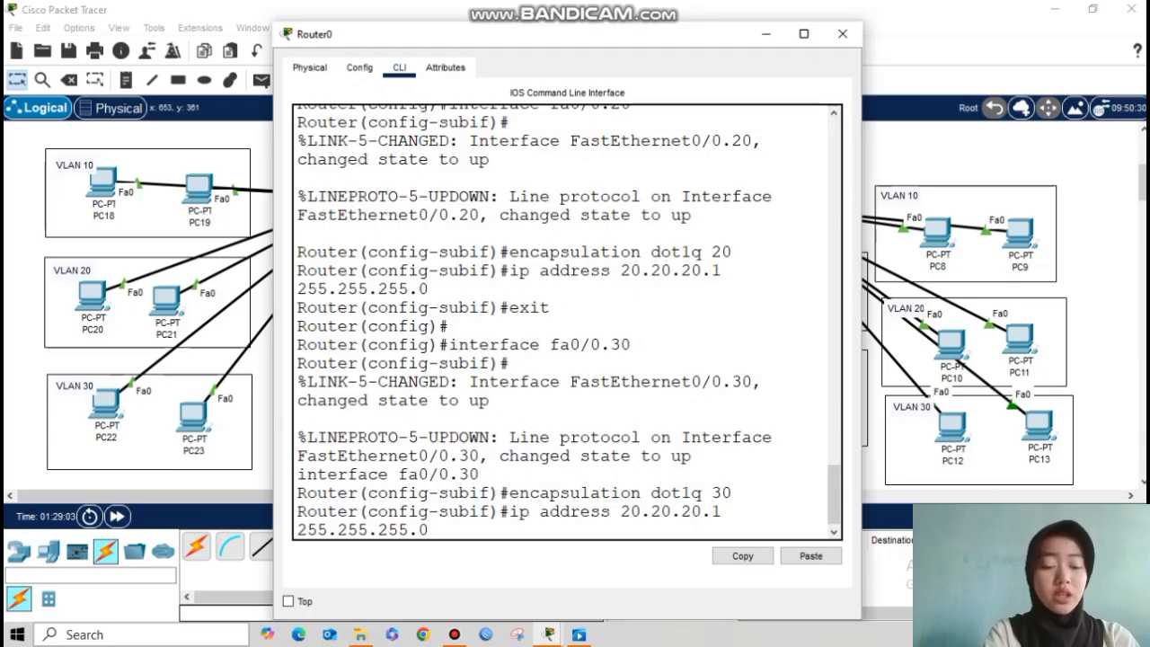
key(Left)
key(Left)
key(Left)
key(Left)
key(Left)
key(Left)
key(BackSpace)
key(BackSpace)
key(BackSpace)
key(BackSpace)
key(BackSpace)
key(BackSpace)
key(BackSpace)
key(BackSpace)
text(30.30.)
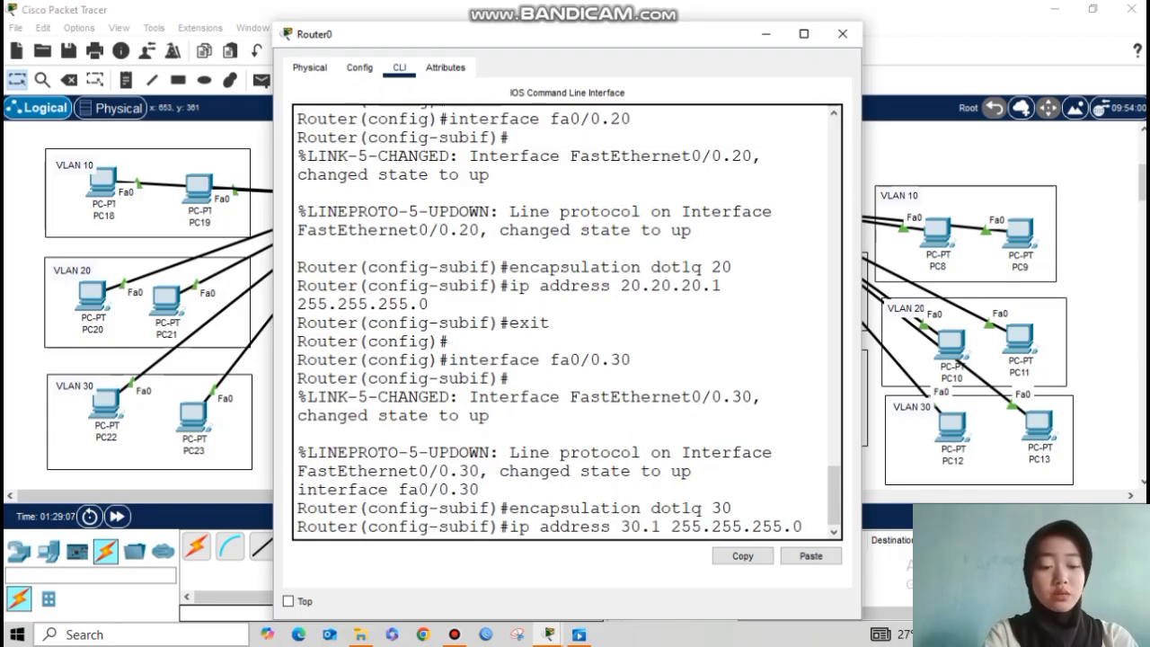
text(30)
key(Return)
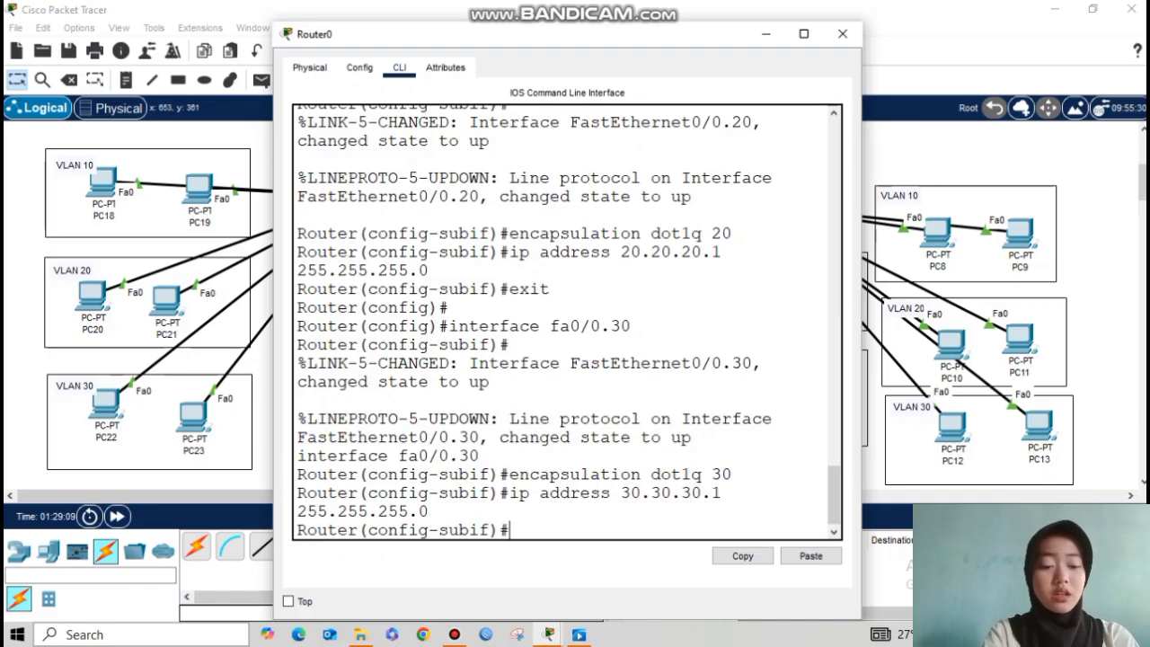
key(Return)
text(exit)
key(Return)
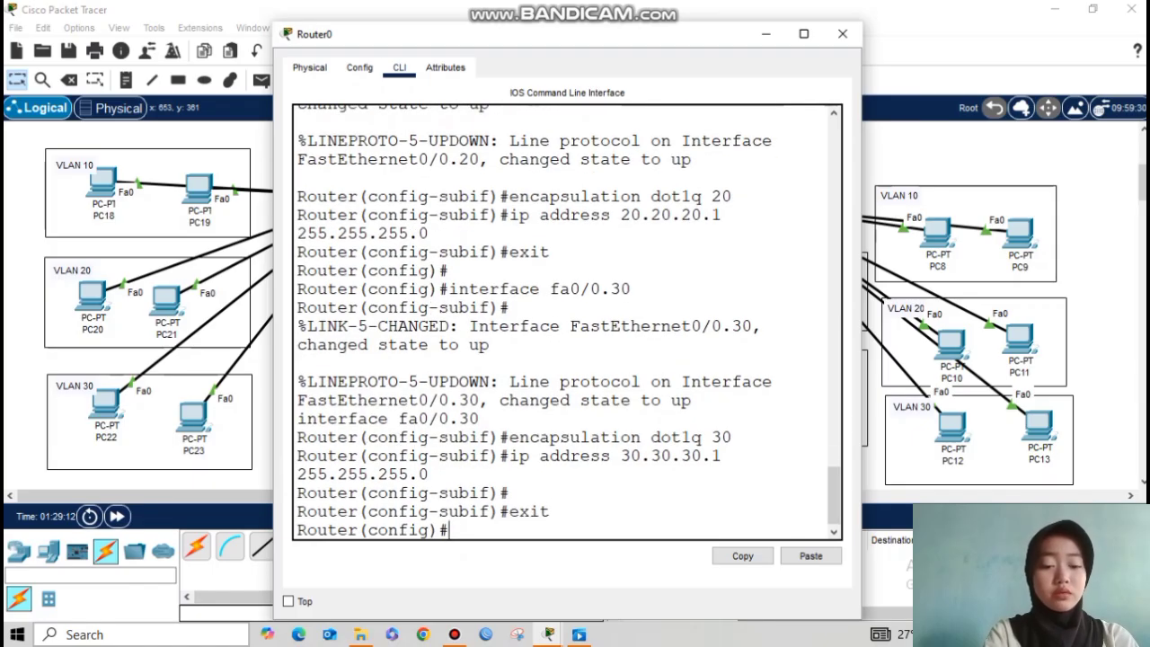
Step: Create subinterface Fa0/0.40 tagged with encapsulation dot1q 40
key(Return)
key(Up)
key(Up)
key(Up)
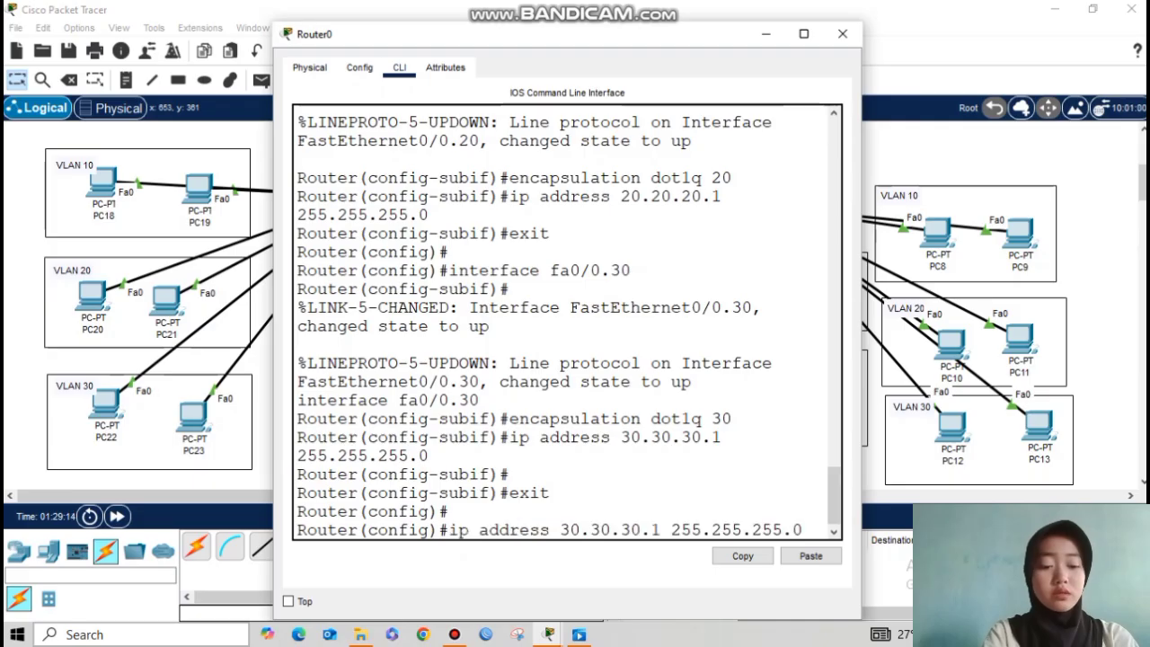
key(Up)
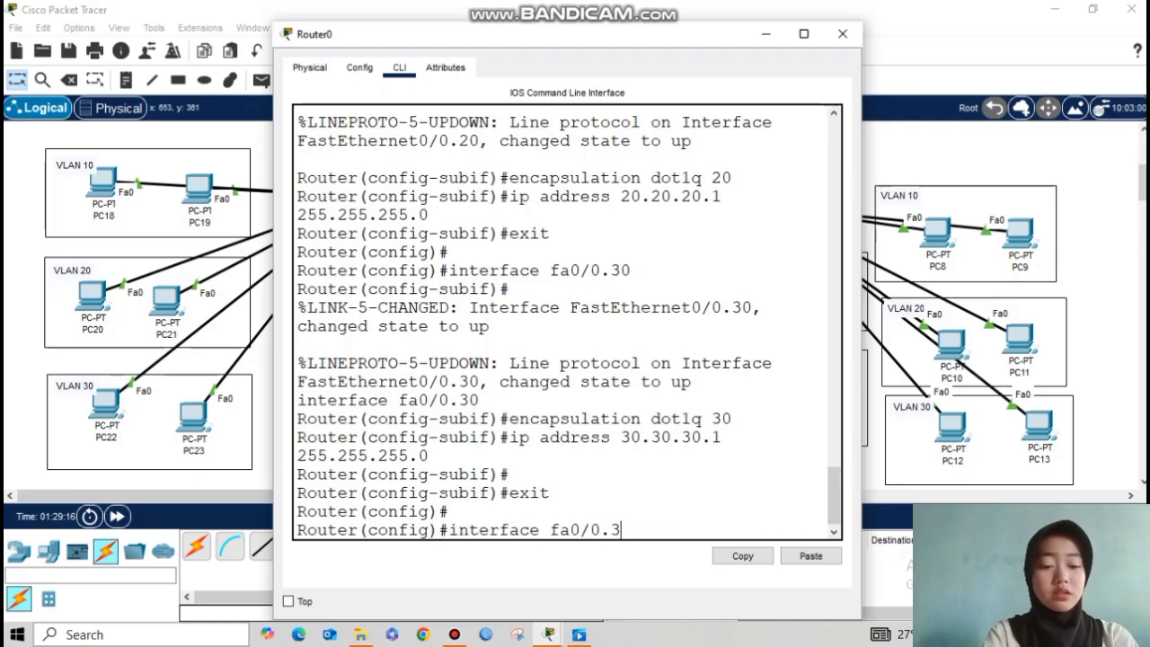
key(Return)
key(Up)
key(Up)
key(Up)
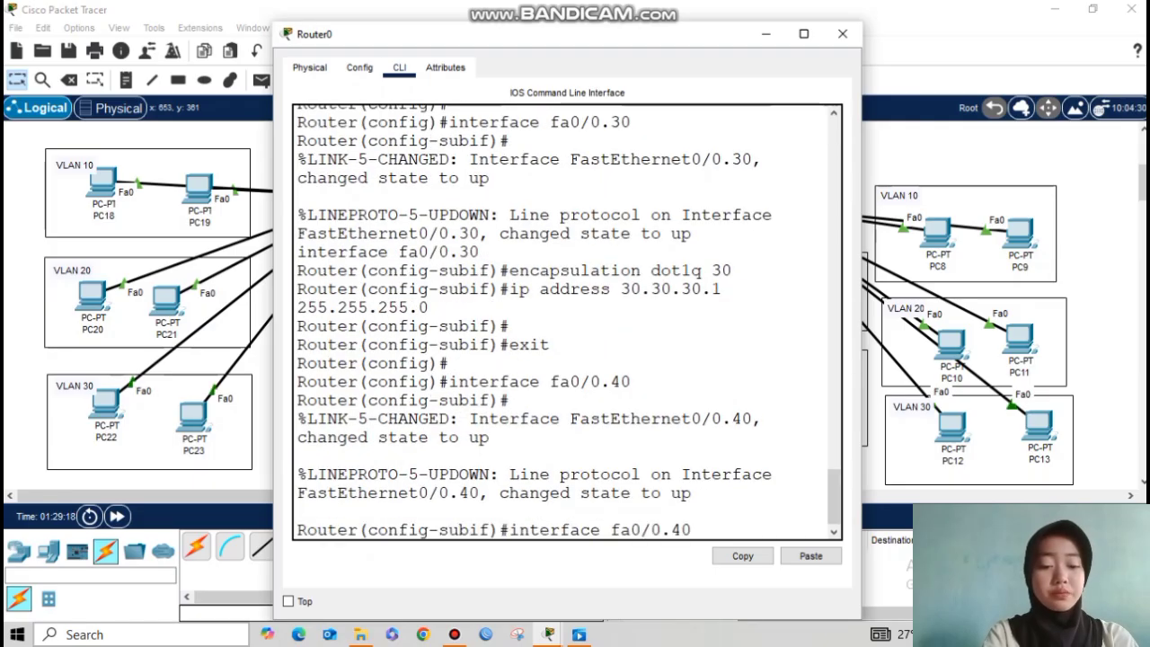
key(Up)
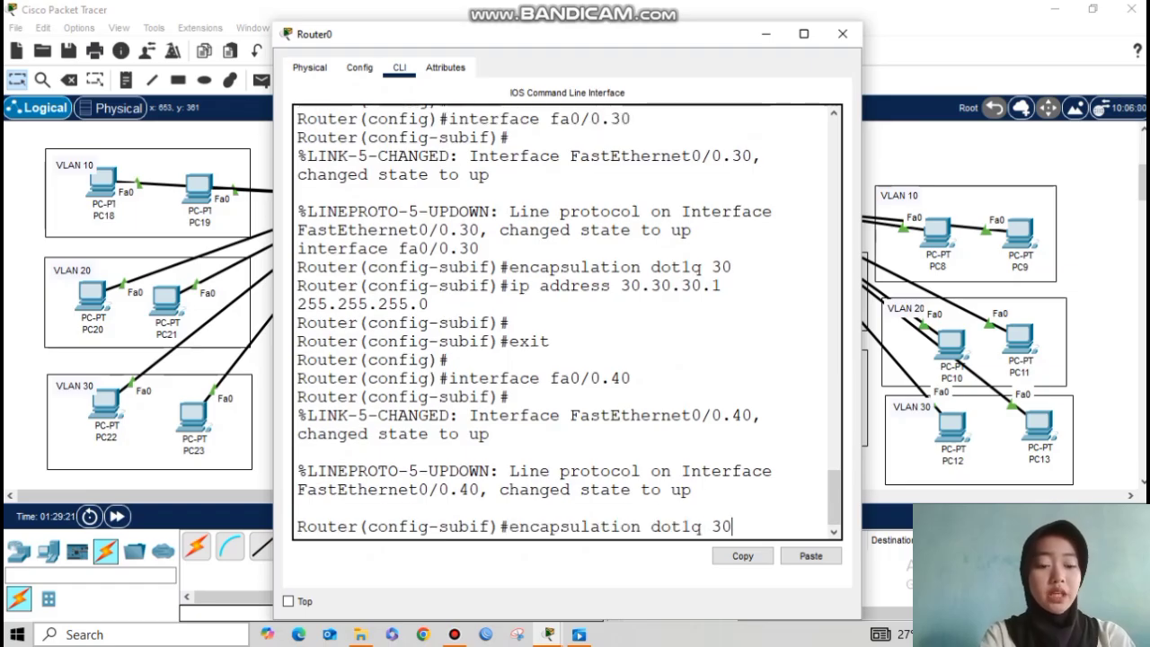
key(BackSpace)
text(4)
key(Return)
Step: Assign Fa0/0.40 the gateway address 40.40.40.1 255.255.255.0
key(Up)
key(Up)
key(Up)
key(Up)
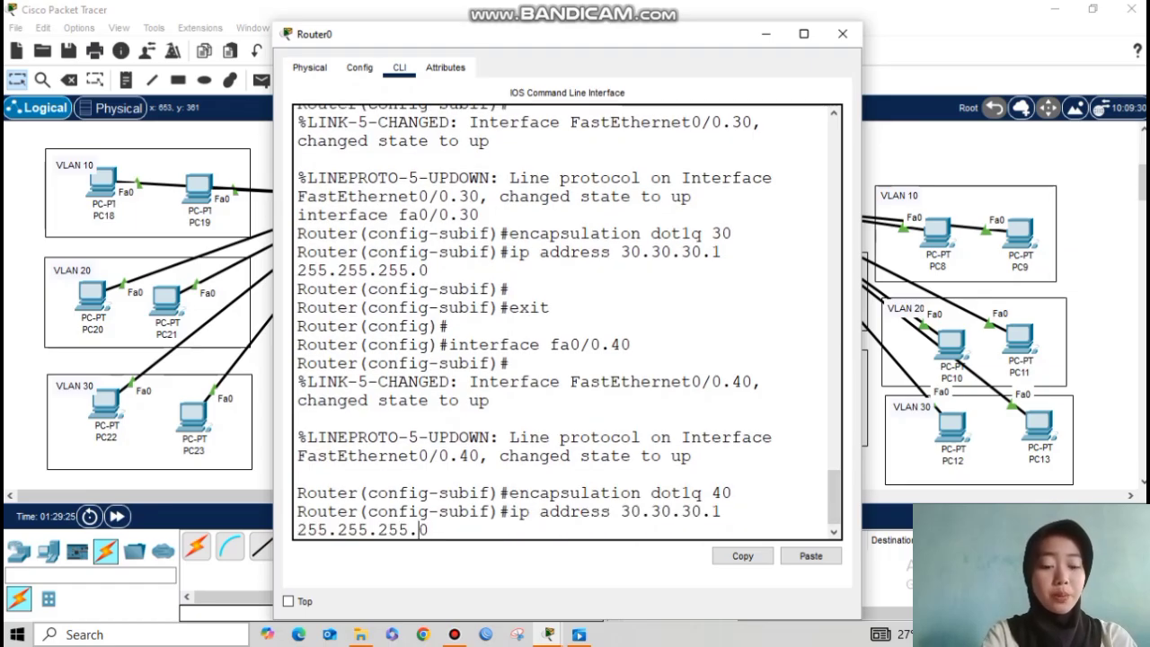
key(Right)
key(Right)
key(Right)
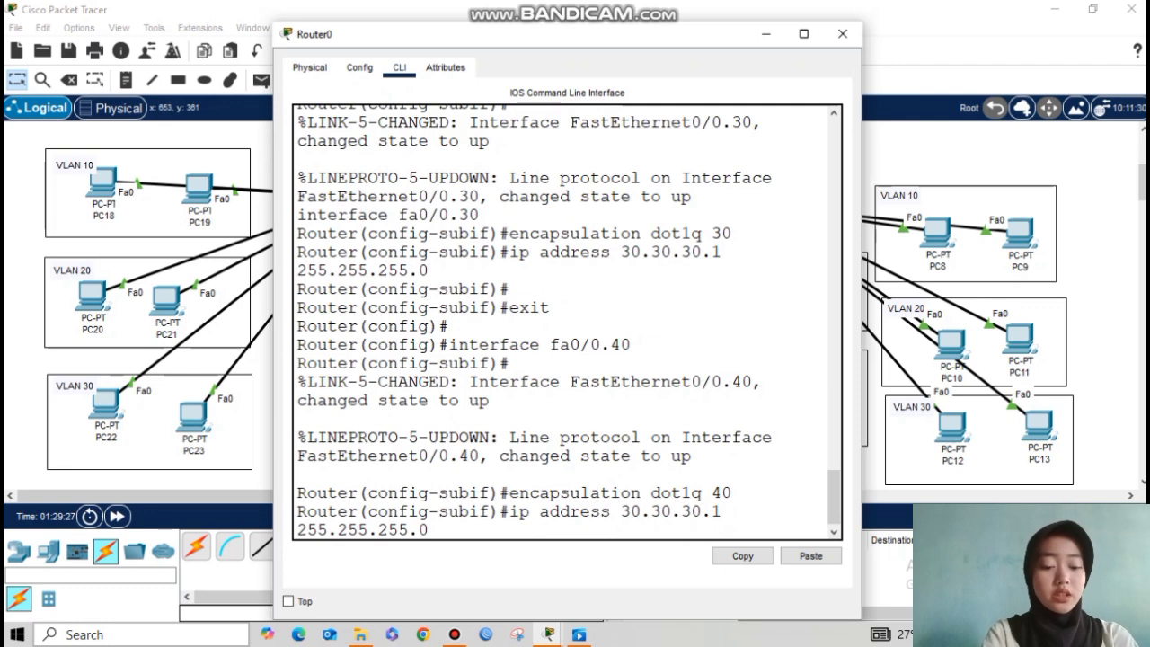
key(Right)
key(BackSpace)
key(BackSpace)
key(BackSpace)
key(BackSpace)
key(BackSpace)
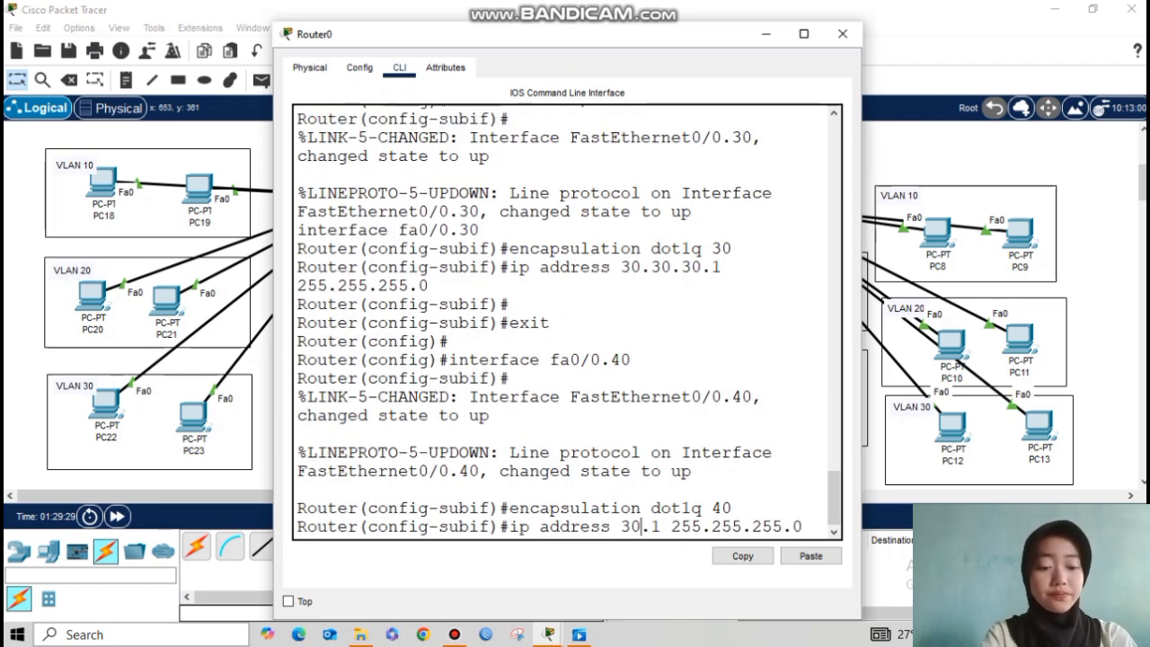
text(40.40.40)
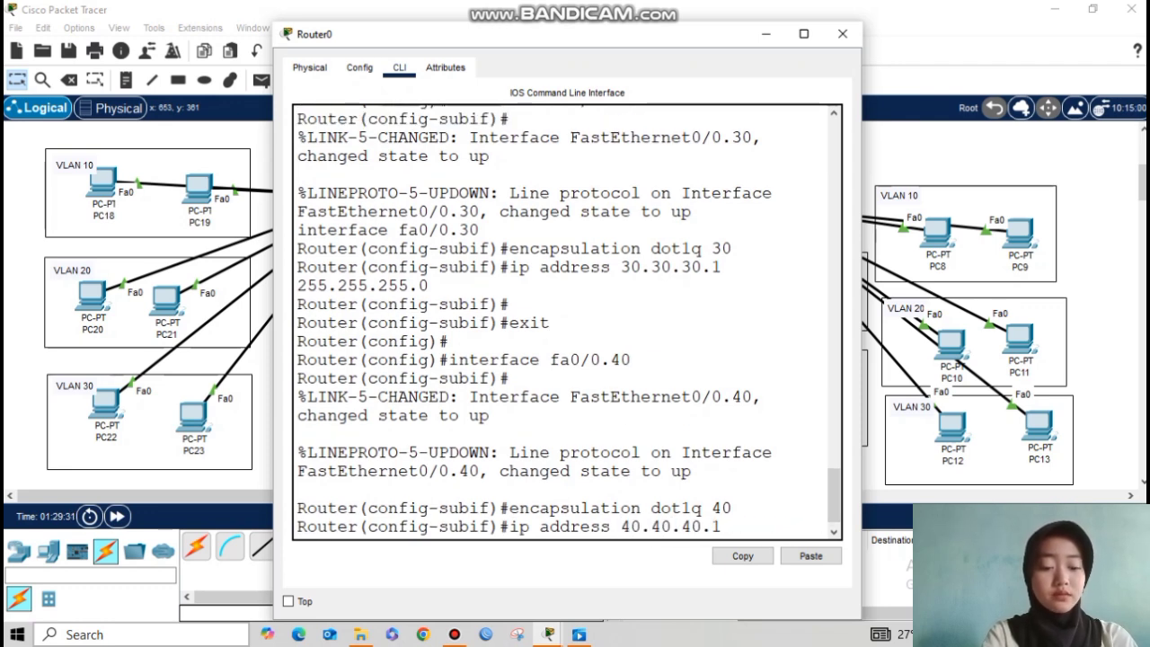
key(Return)
text(exit)
key(Return)
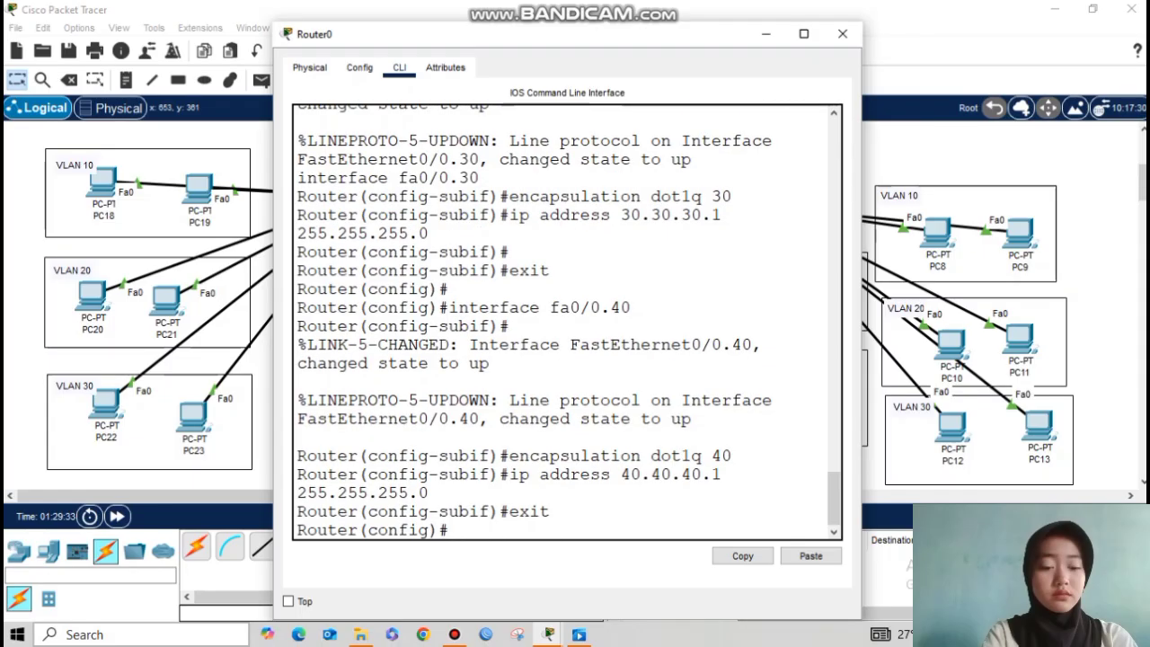
key(Return)
key(Up)
key(Up)
key(Up)
key(Up)
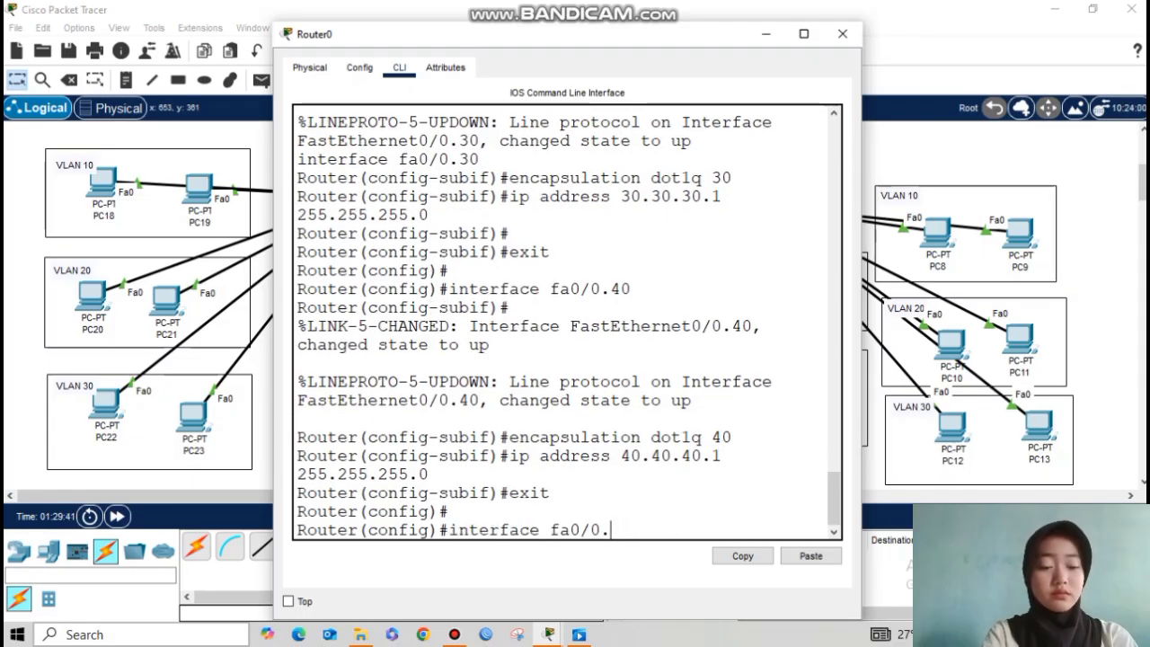
Step: Create subinterface Fa0/0.50 tagged with encapsulation dot1q 50
text(50)
key(Return)
key(Up)
key(Up)
key(Up)
key(Up)
key(BackSpace)
key(BackSpace)
text(50)
key(Return)
Step: Assign Fa0/0.50 the gateway address 50.50.50.1 255.255.255.0
key(Up)
key(Up)
key(Up)
key(Up)
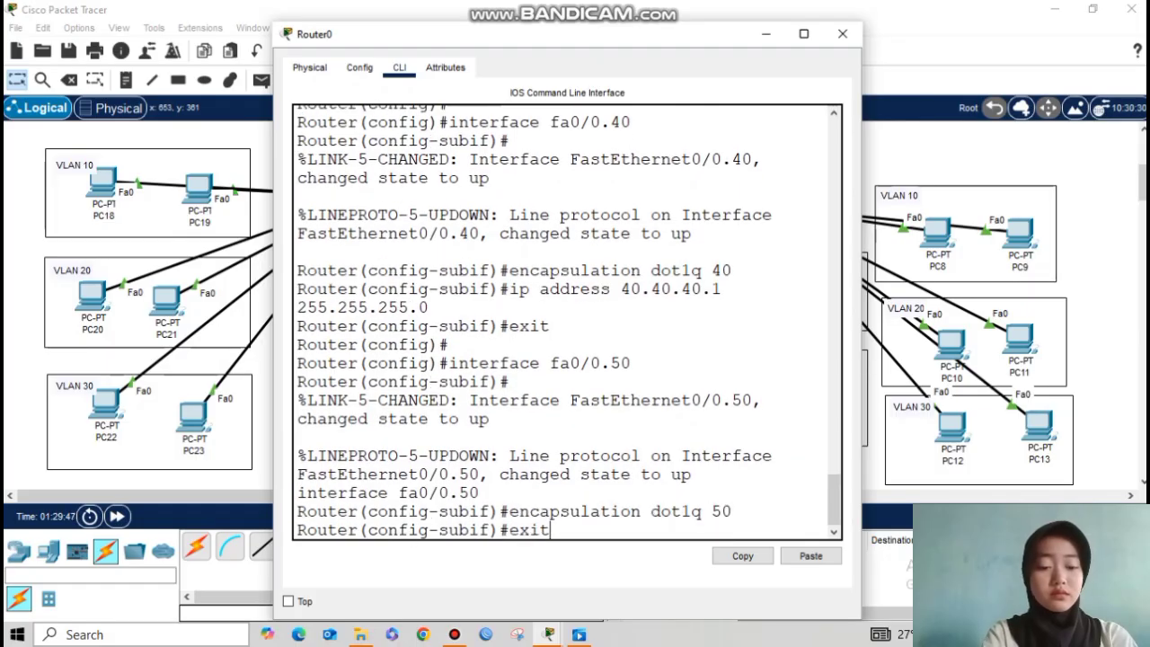
key(Left)
key(Left)
key(BackSpace)
key(BackSpace)
key(BackSpace)
key(BackSpace)
key(BackSpace)
key(BackSpace)
key(BackSpace)
key(BackSpace)
text(50.50.50)
key(Return)
text(exit)
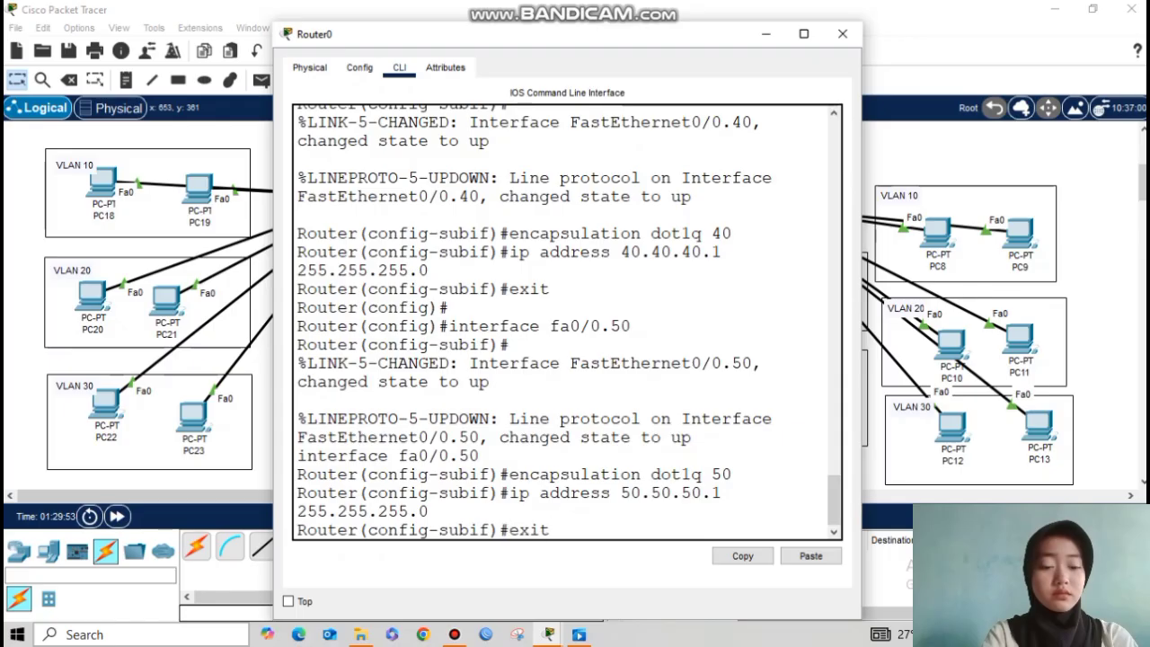
key(Return)
Step: Create subinterface Fa0/0.60 tagged with encapsulation dot1q 60
key(Up)
key(Up)
key(Up)
key(Down)
key(Down)
key(Up)
key(Up)
key(Up)
text(60)
key(Return)
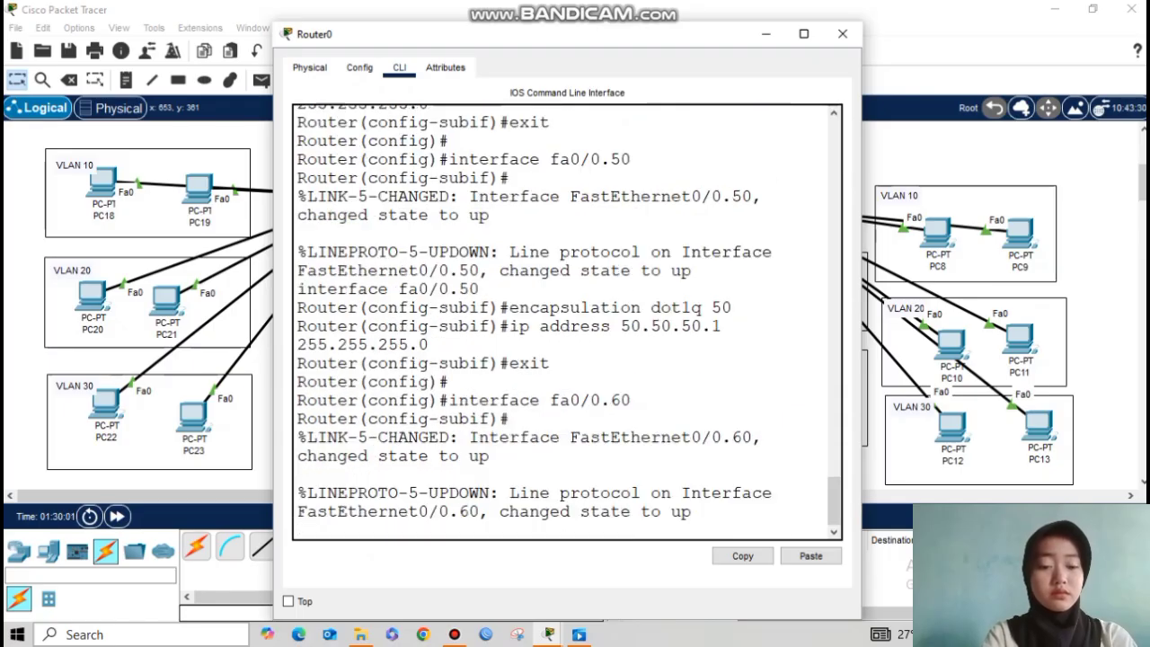
Step: Assign Fa0/0.60 the gateway address 60.60.60.1 255.255.255.0
key(Up)
key(Up)
key(Up)
key(Up)
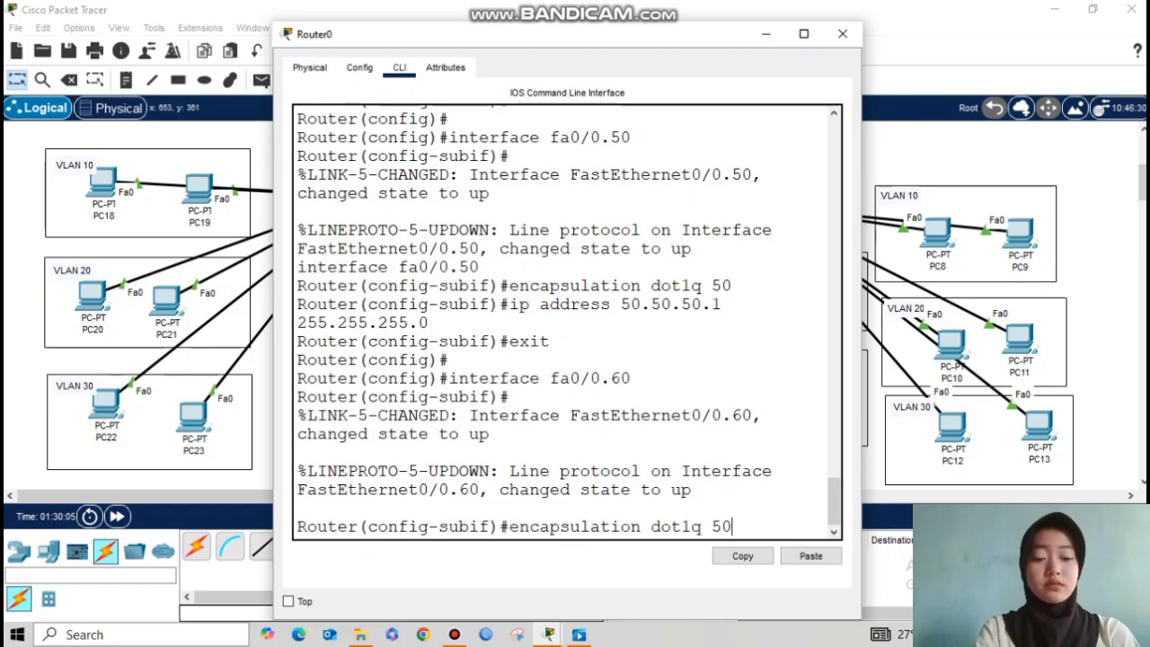
text(60)
key(Return)
key(Up)
key(Up)
key(Up)
key(Up)
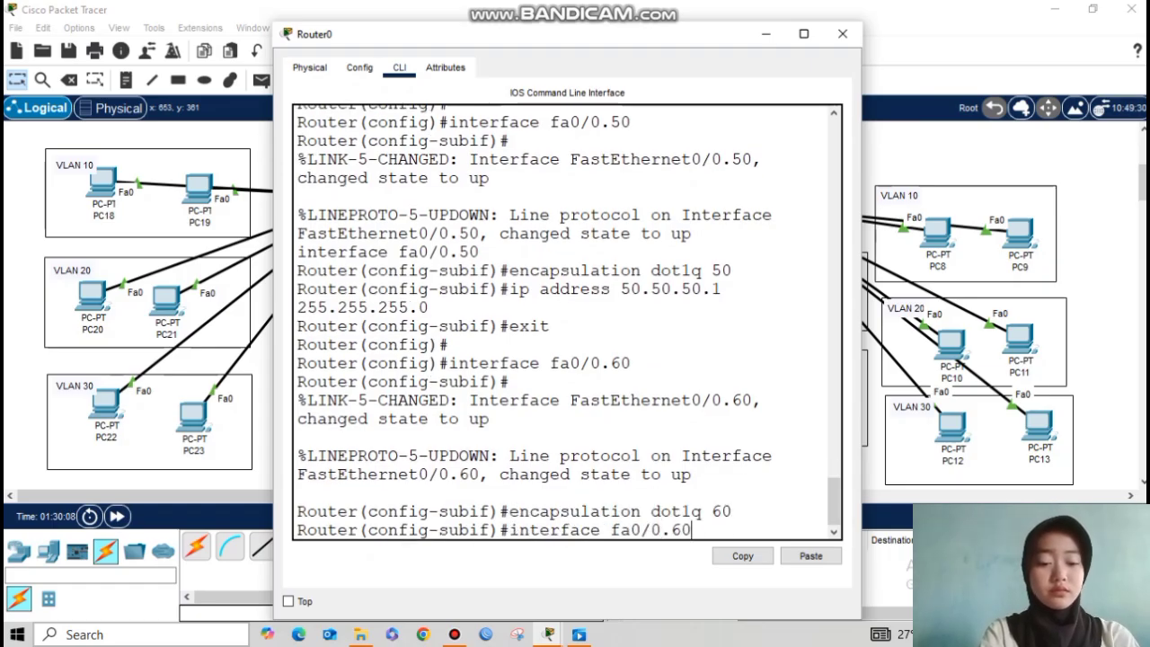
key(Left)
key(Left)
key(Left)
key(Left)
key(Left)
key(Left)
key(Left)
key(Left)
key(Left)
key(Left)
key(Left)
key(Left)
key(Left)
key(Left)
key(Left)
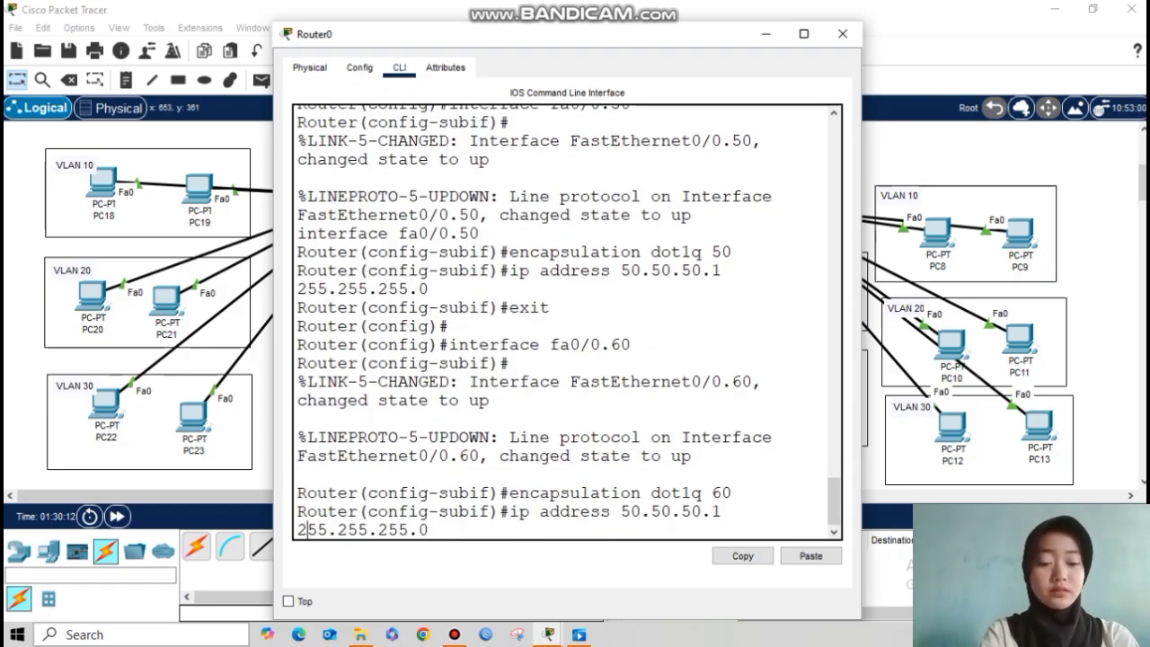
key(Left)
key(BackSpace)
key(BackSpace)
key(BackSpace)
key(BackSpace)
key(BackSpace)
key(BackSpace)
key(BackSpace)
key(BackSpace)
text(60.60.60)
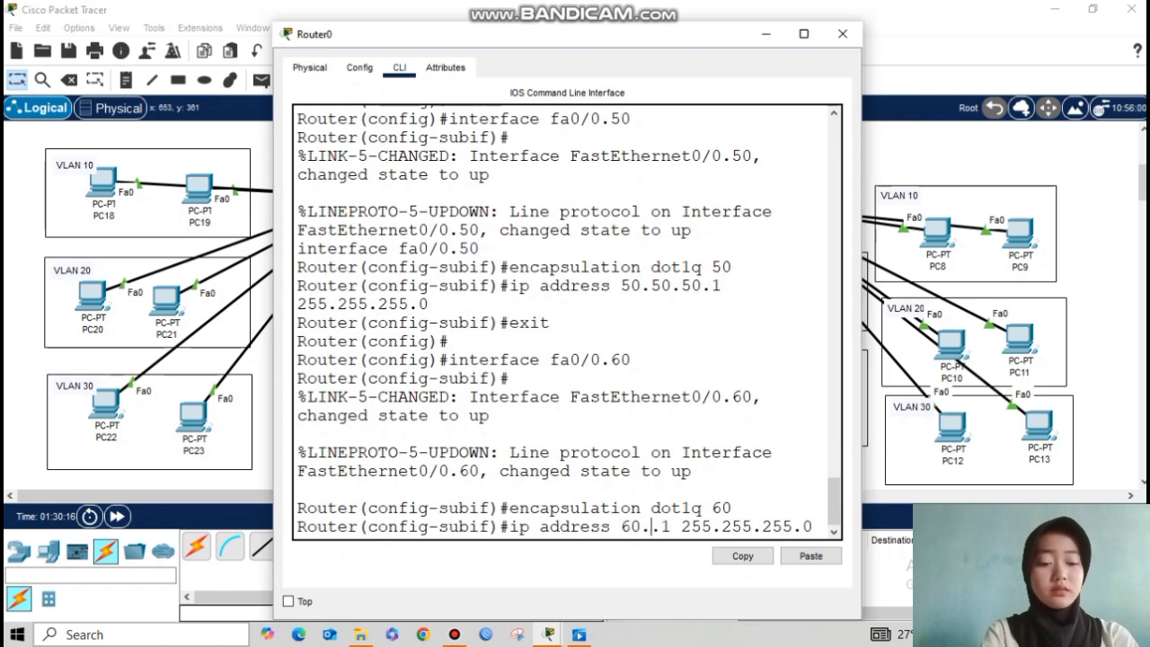
key(Return)
text(er(config-subif)#e)
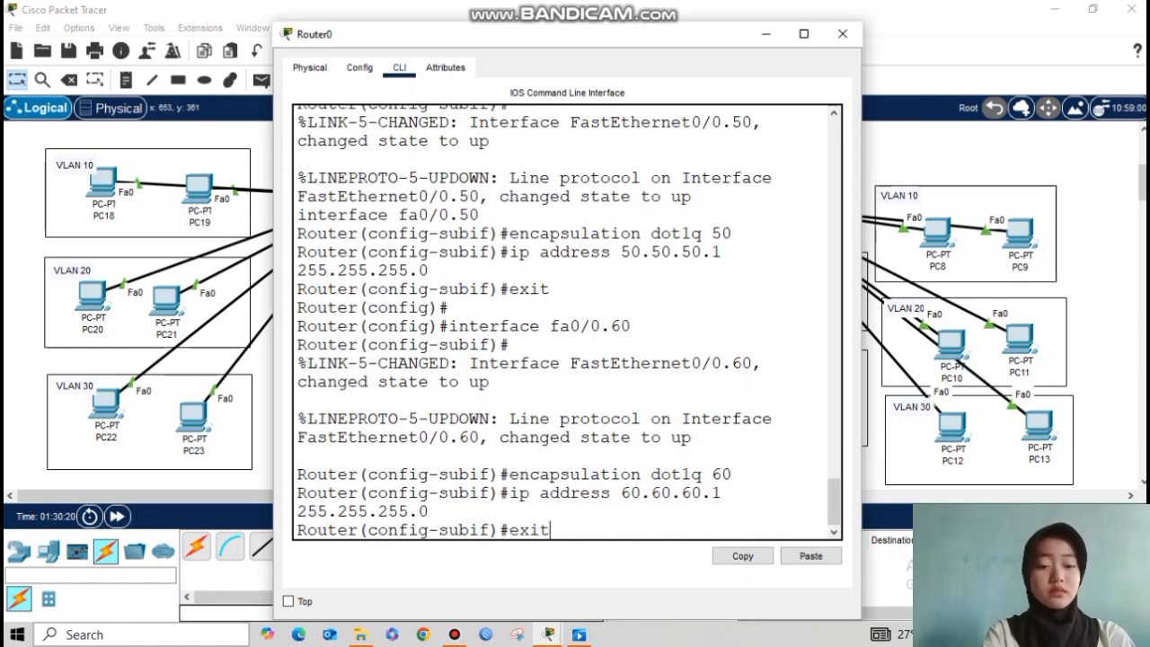
text(xit)
key(Return)
Step: Create subinterface Fa0/0.70 tagged with encapsulation dot1q 70
key(Up)
key(Up)
key(Up)
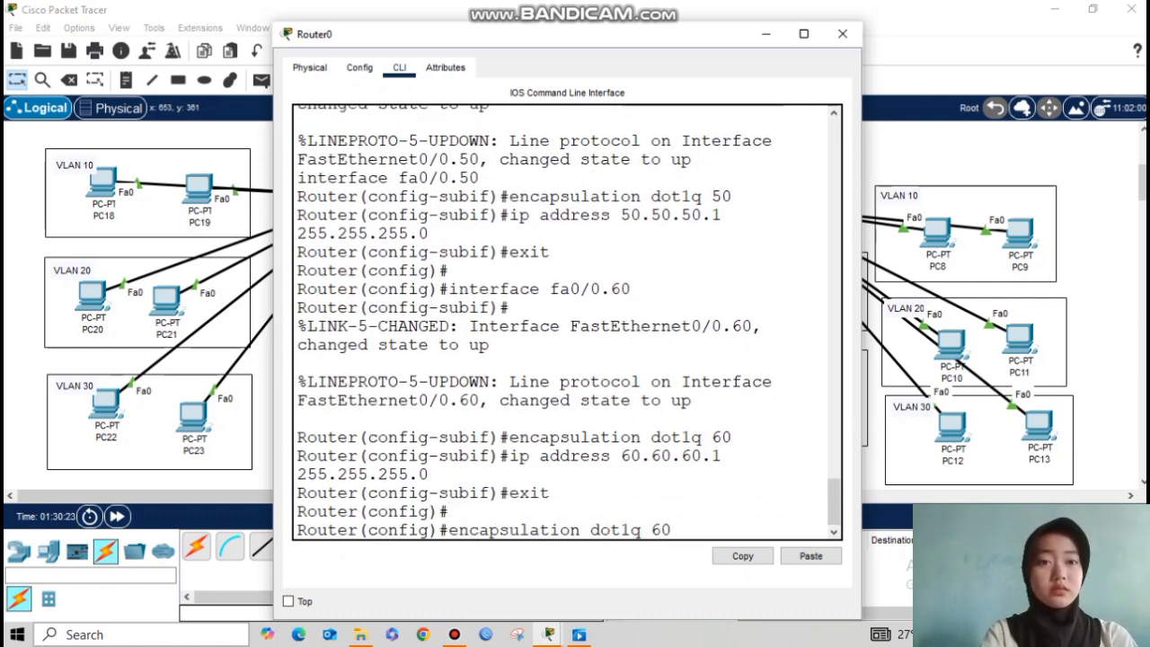
key(Up)
key(BackSpace)
text(70)
key(Return)
key(Up)
key(Up)
key(Up)
key(Up)
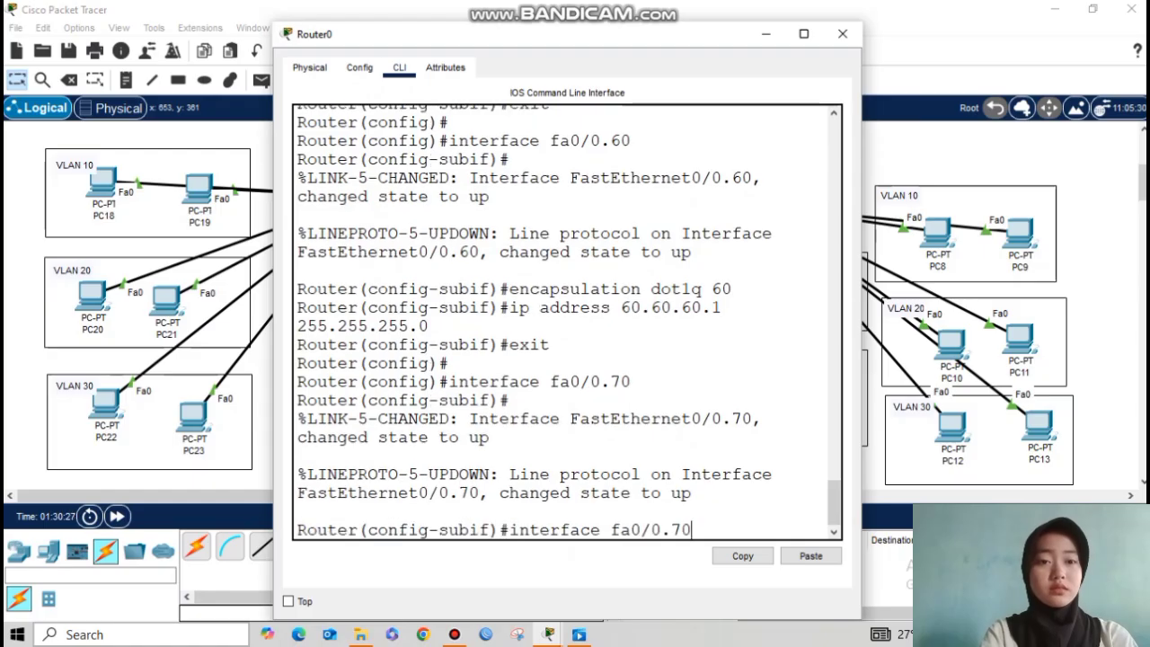
text(70)
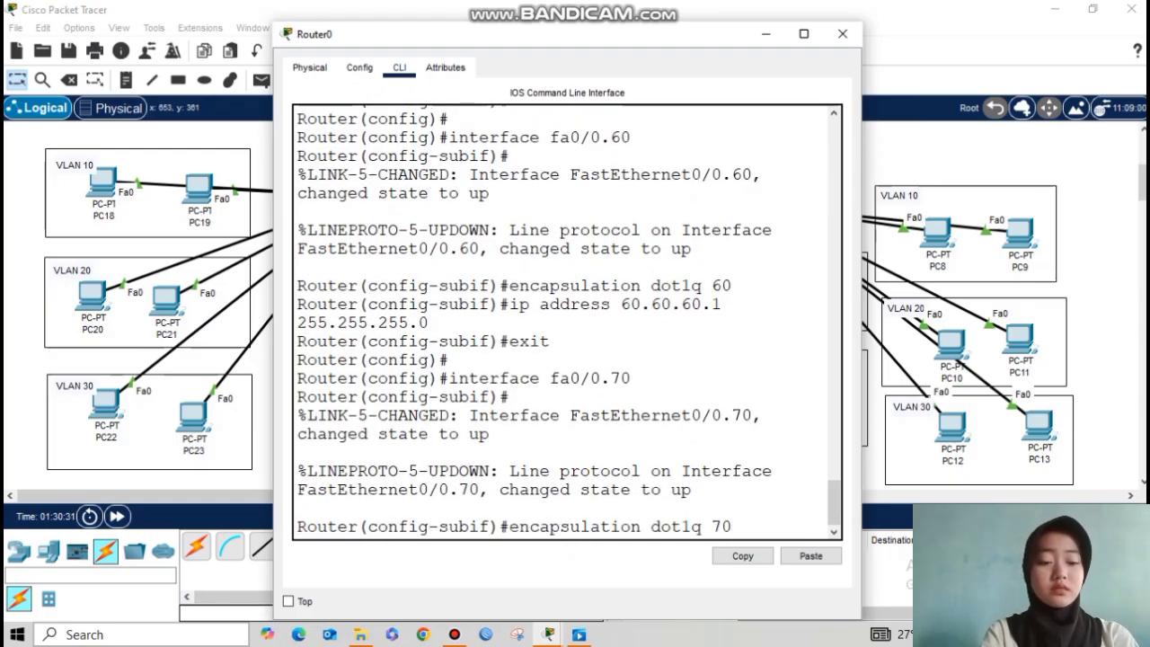
key(Return)
Step: Assign Fa0/0.70 the gateway address 70.70.70.1 255.255.255.0
key(Up)
key(Up)
key(Up)
key(Up)
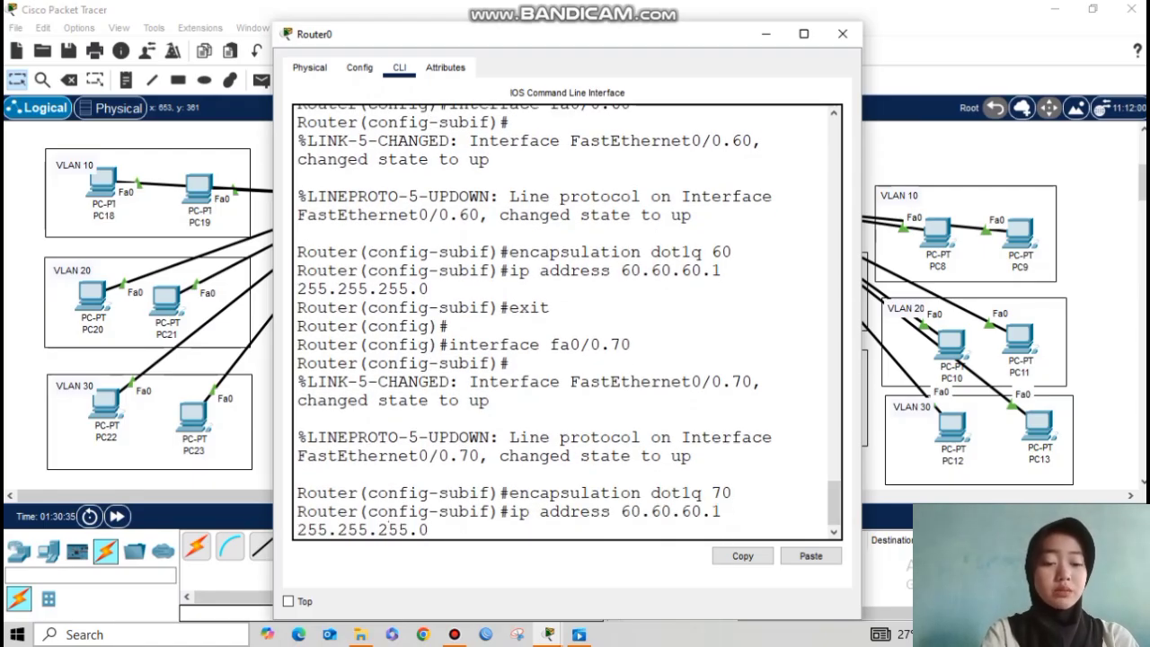
key(BackSpace)
key(BackSpace)
key(BackSpace)
key(BackSpace)
key(BackSpace)
key(BackSpace)
key(BackSpace)
key(BackSpace)
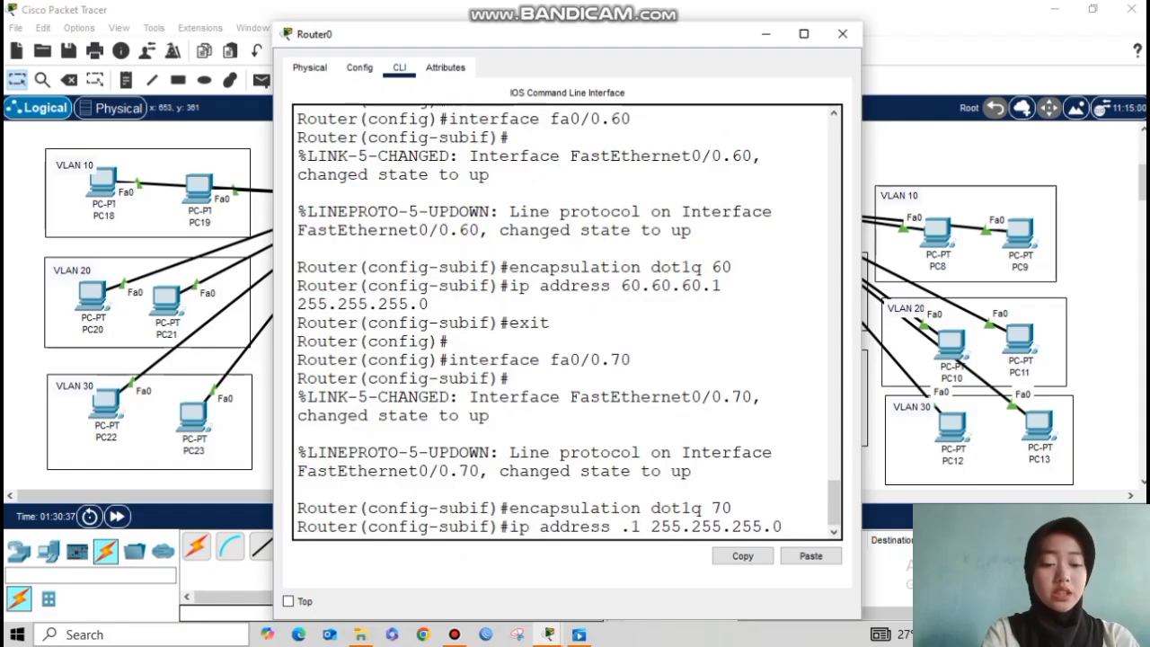
text(70.70.70)
key(Return)
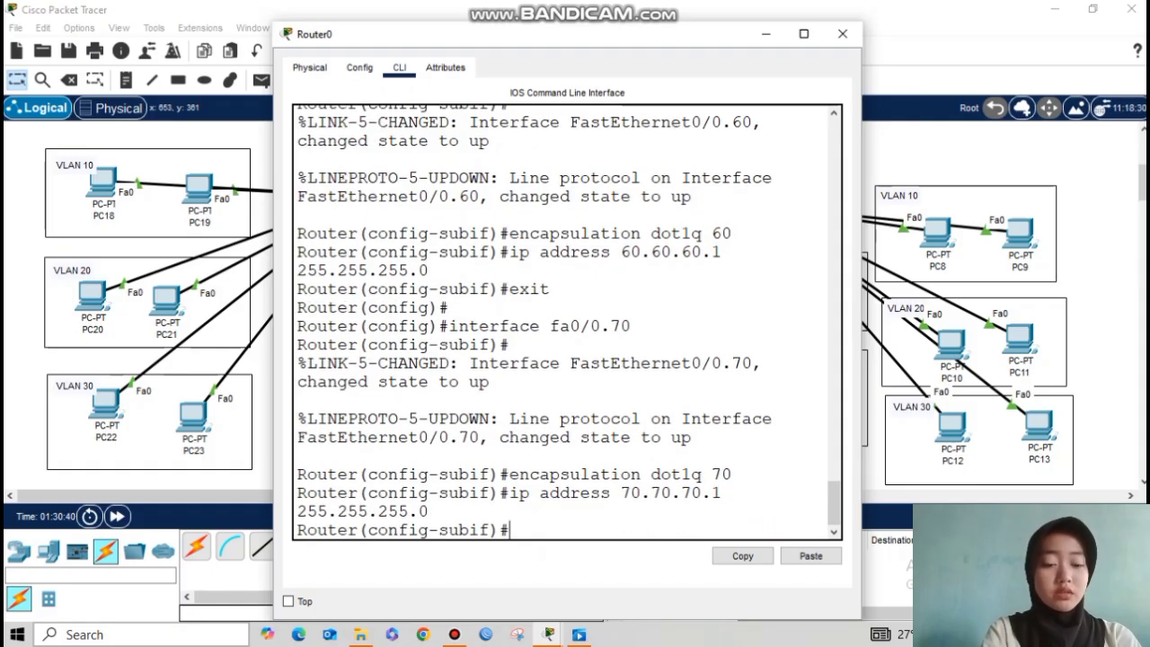
text(exit)
key(Return)
key(Return)
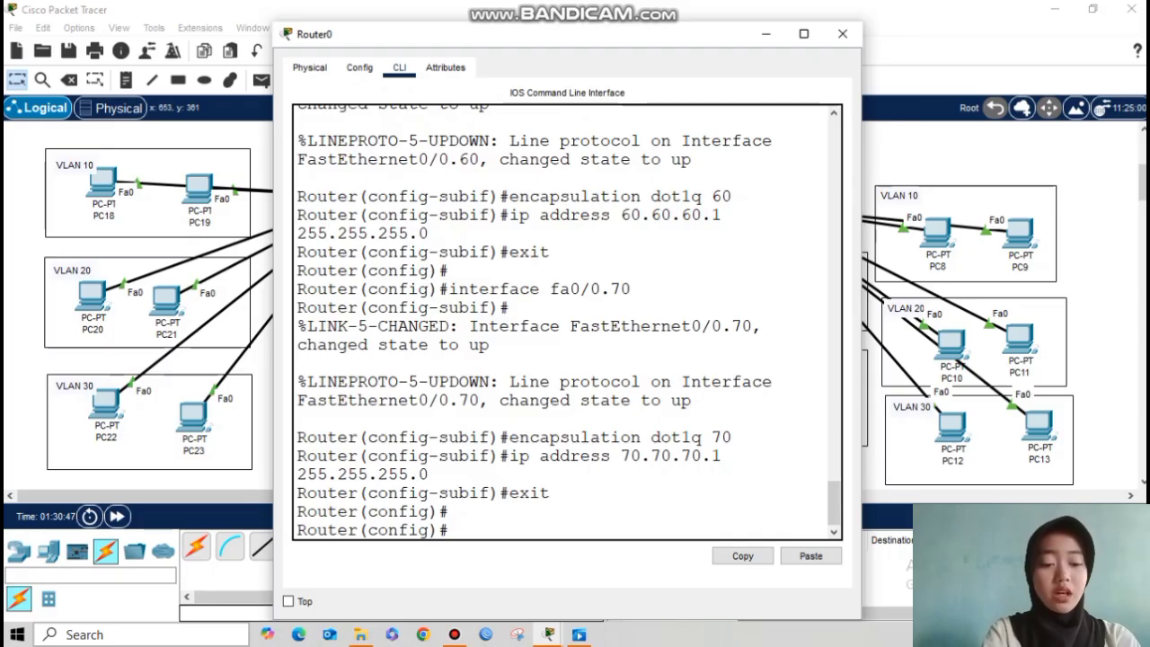
Step: Create DHCP pool VLAN10 with network 10.10.10.0/24, gateway 10.10.10.1 and DNS 8.8.8.8
text(ip dhcp vlan 10)
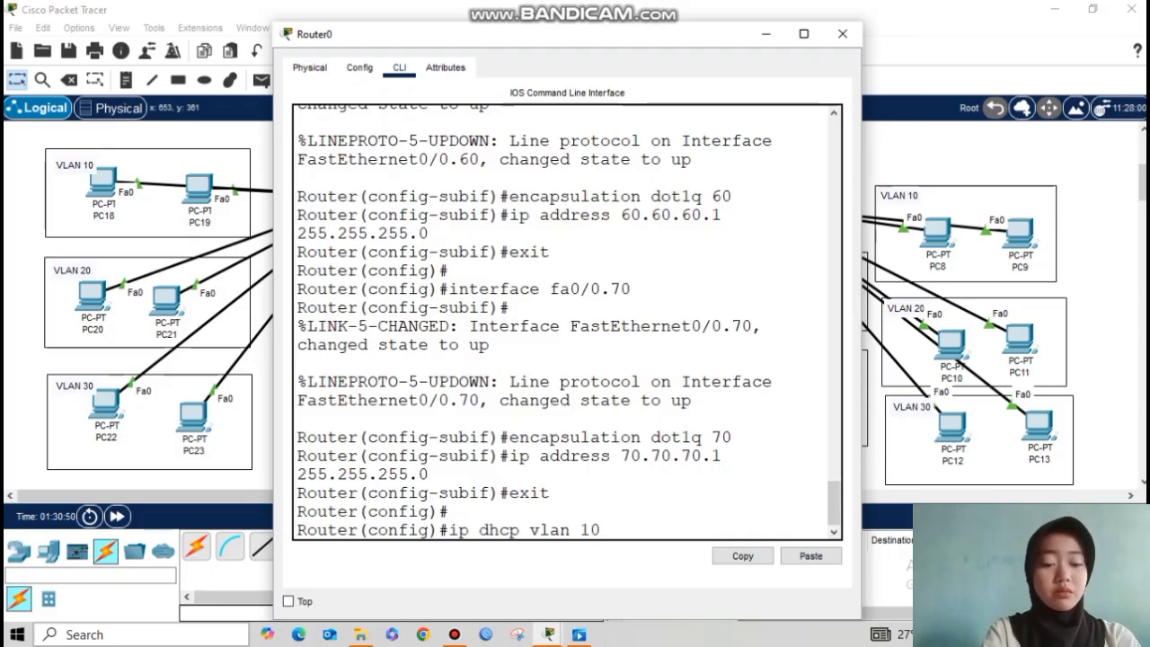
key(BackSpace)
key(BackSpace)
key(BackSpace)
key(BackSpace)
key(BackSpace)
key(BackSpace)
key(BackSpace)
key(BackSpace)
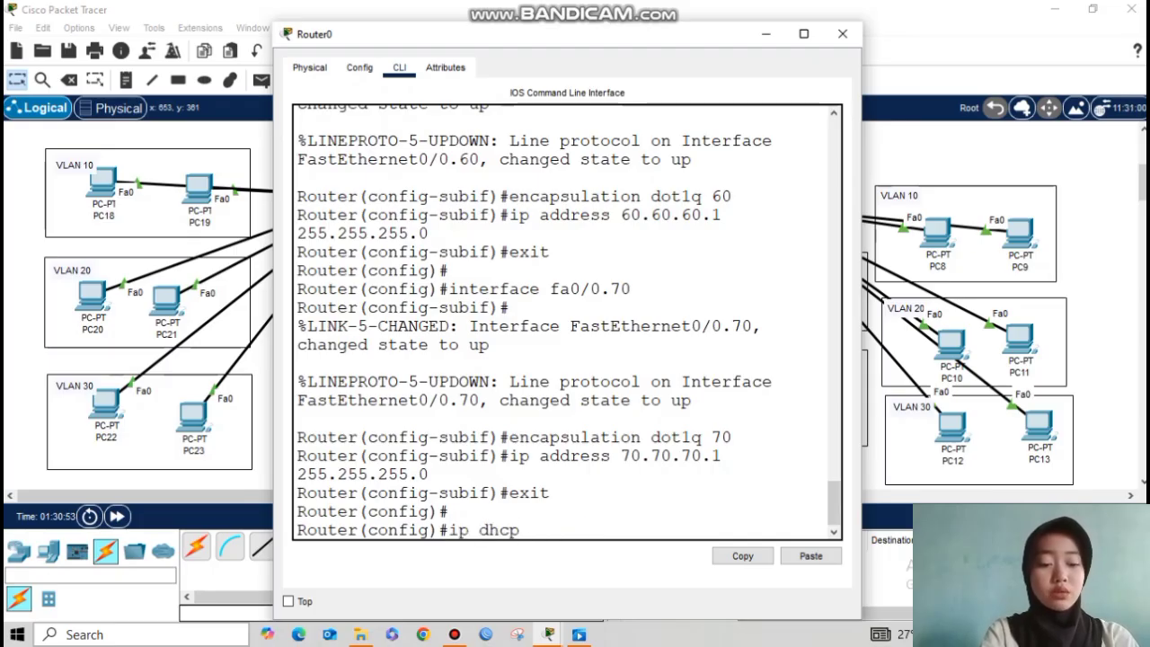
text(pool VLAN10)
key(Return)
text(network 10.10.10)
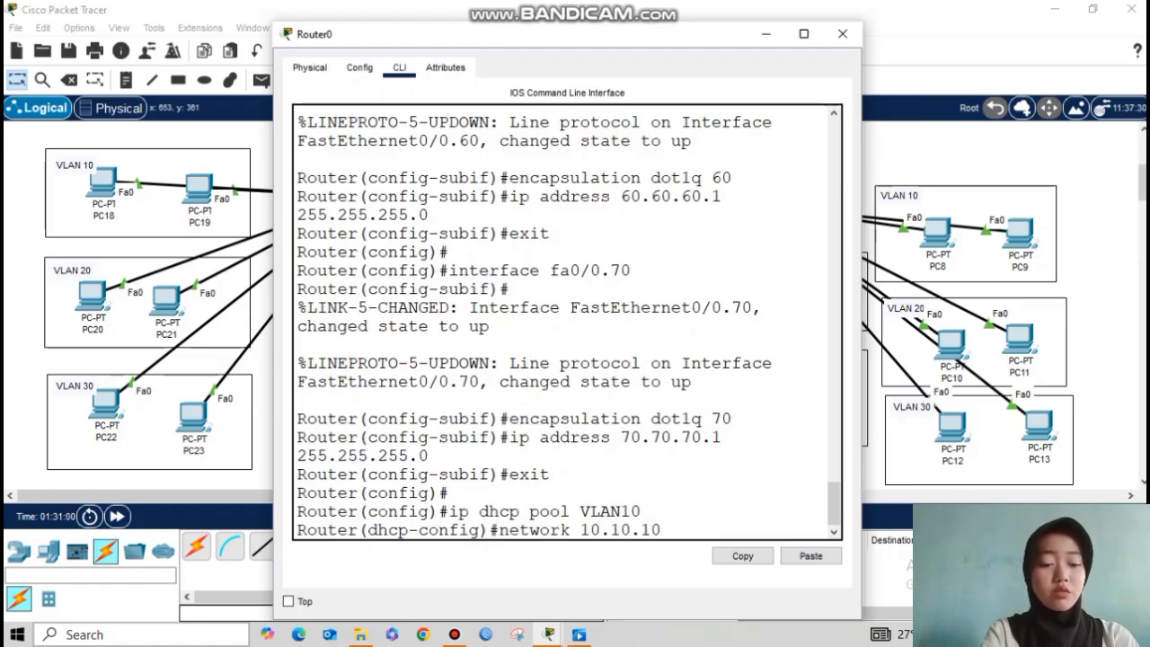
text(.0 )
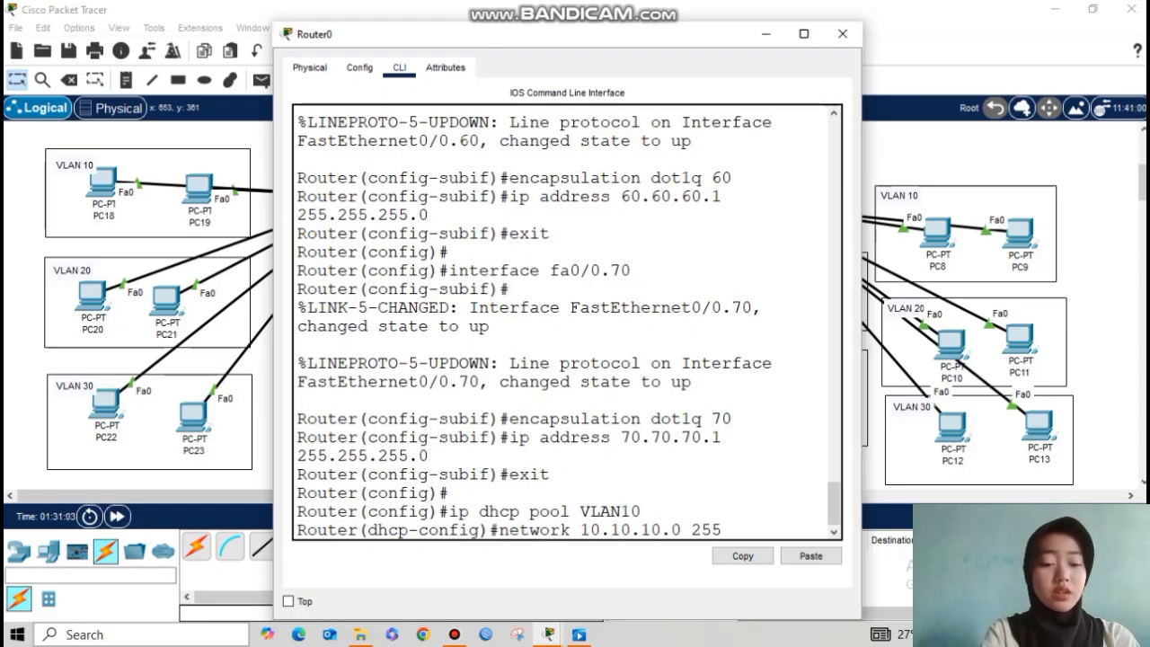
text(255.255.255.0)
key(Return)
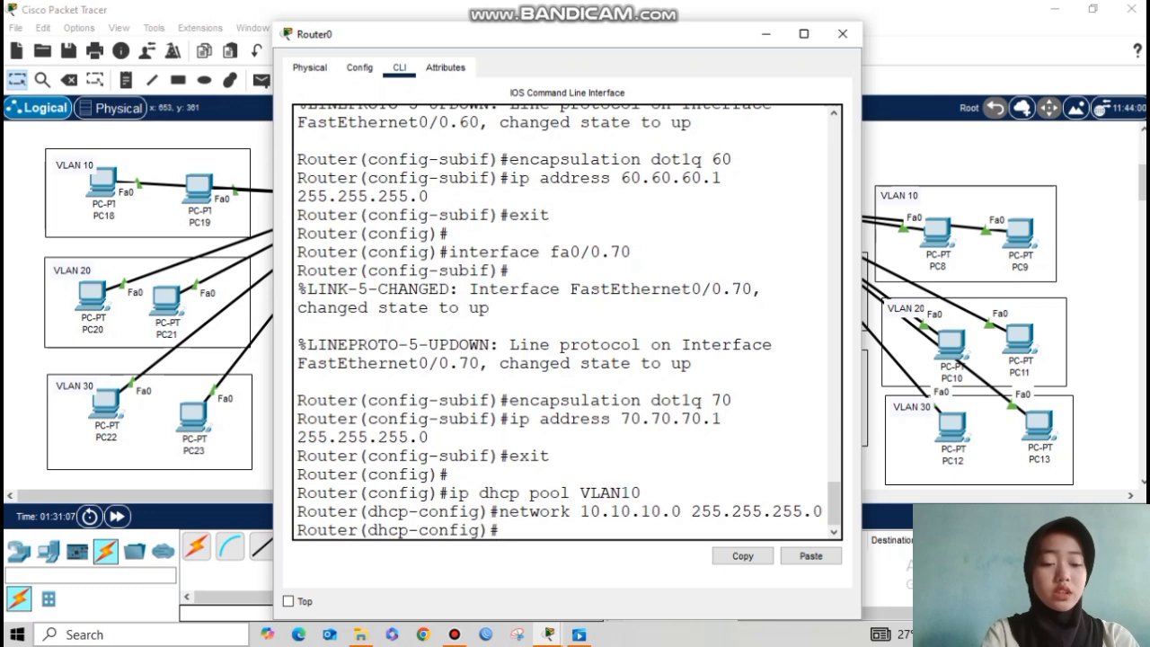
text(default)
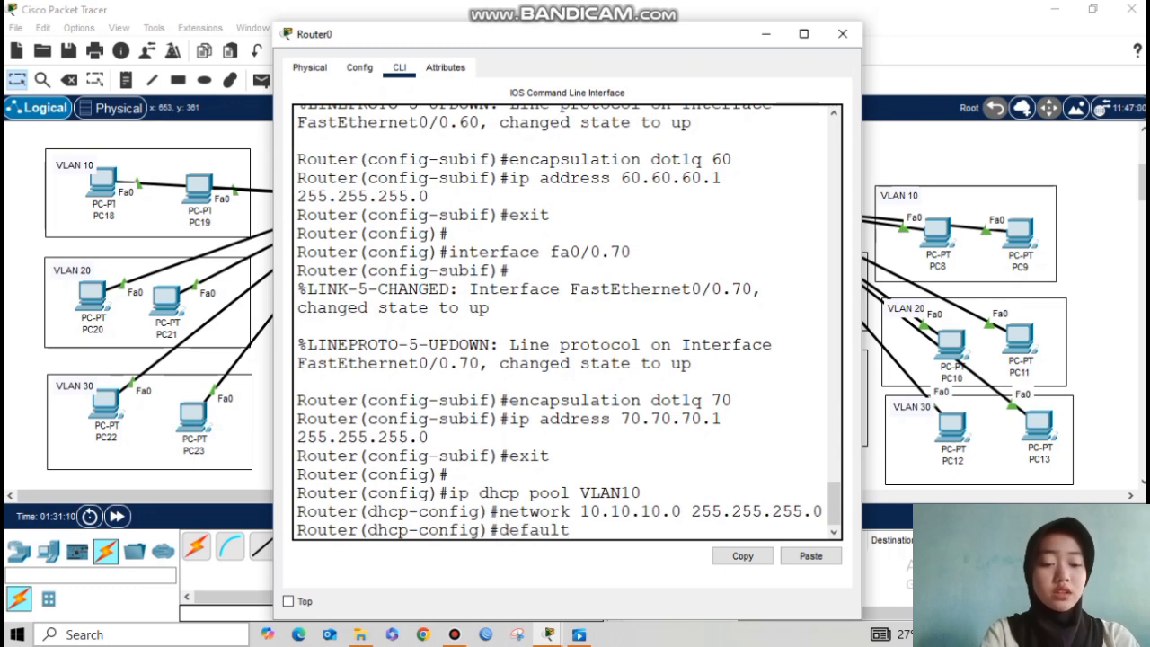
text(-router)
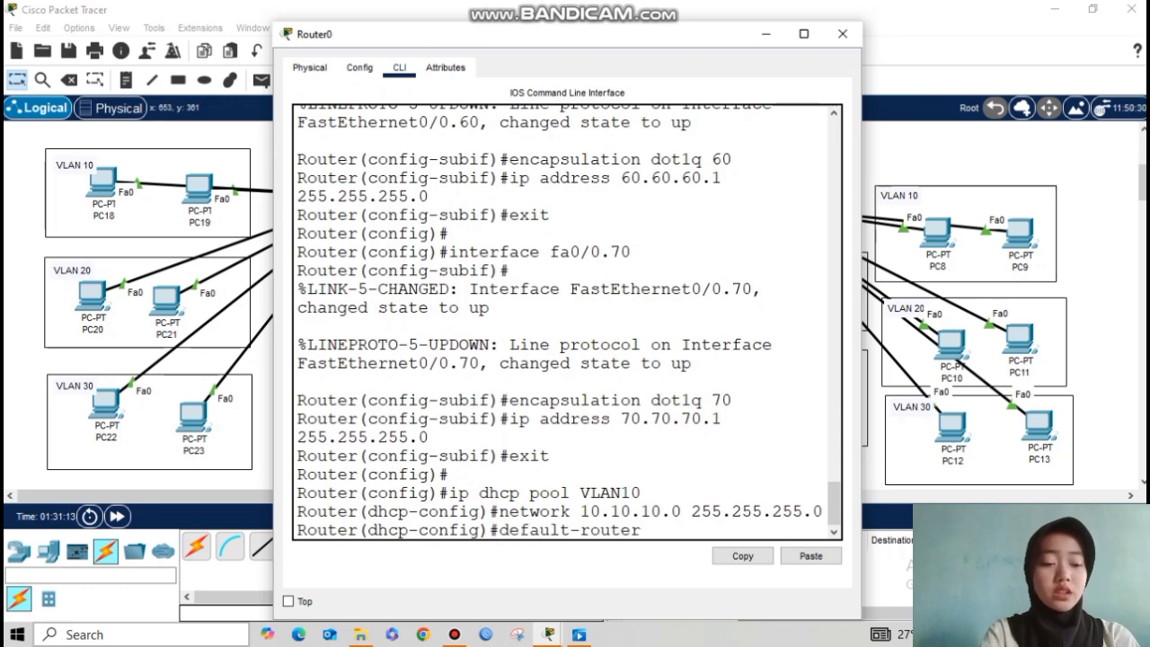
text( 10.10.10.1)
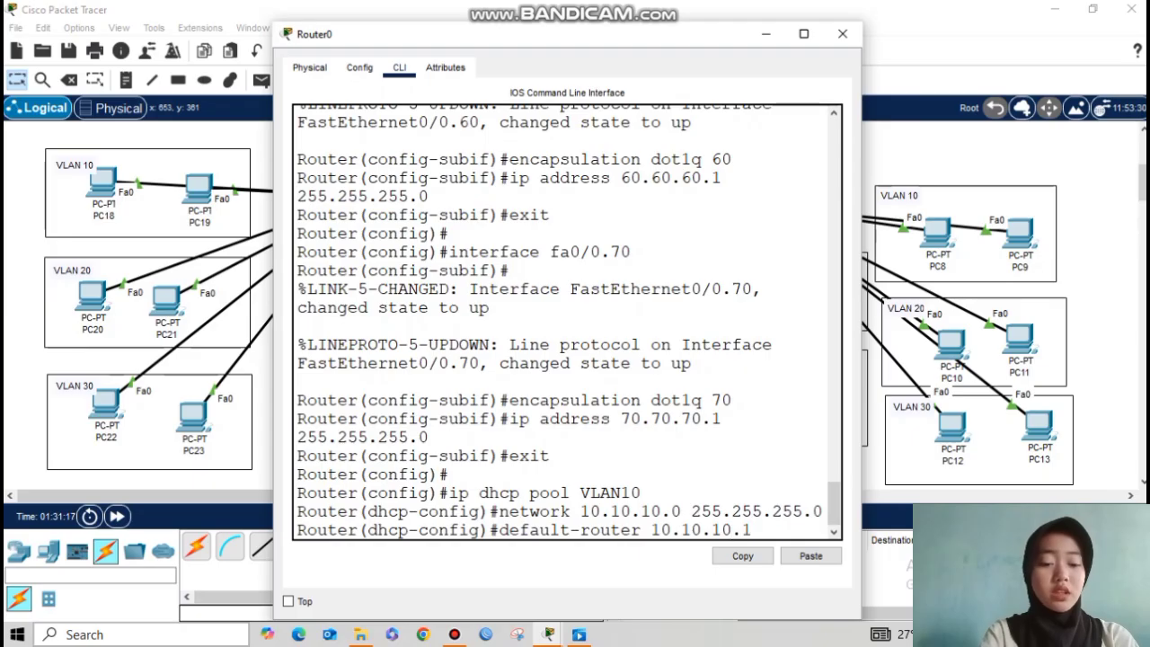
key(Return)
text(dns-ser)
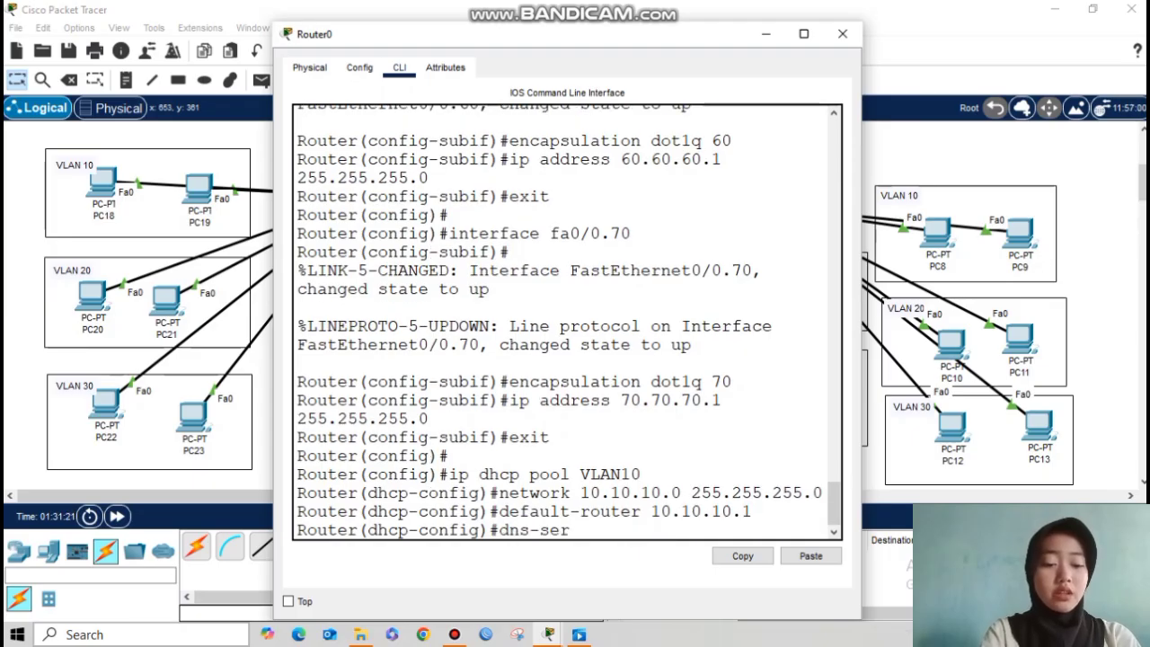
text(ver 8.8.8.8)
key(Return)
text(exit)
key(Return)
key(Return)
Step: Create DHCP pool VLAN20 with network 20.20.20.0 255.255.255.0
key(Up)
key(Up)
key(Up)
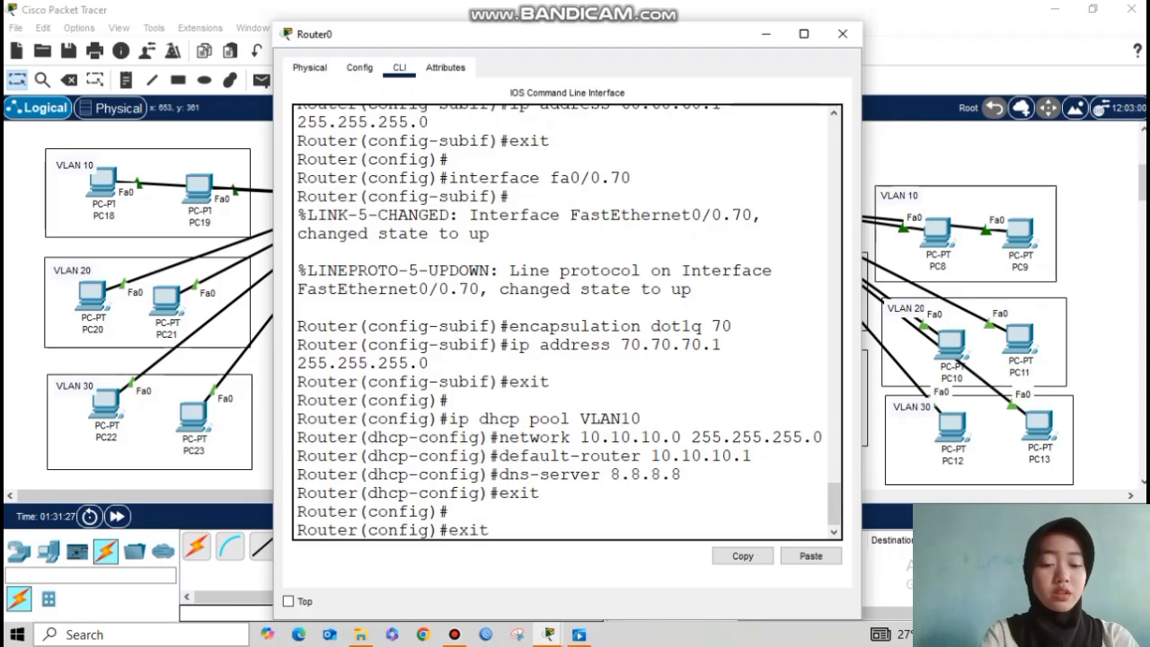
key(Up)
key(Up)
key(BackSpace)
key(BackSpace)
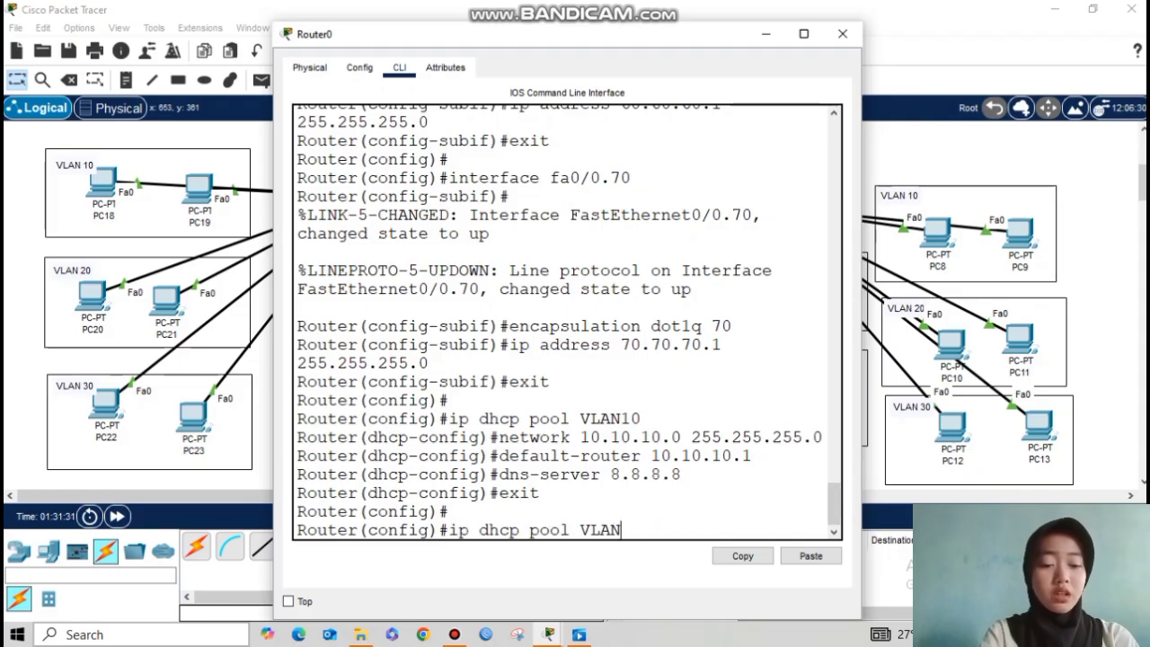
key(Return)
key(Up)
key(Up)
key(Up)
key(Up)
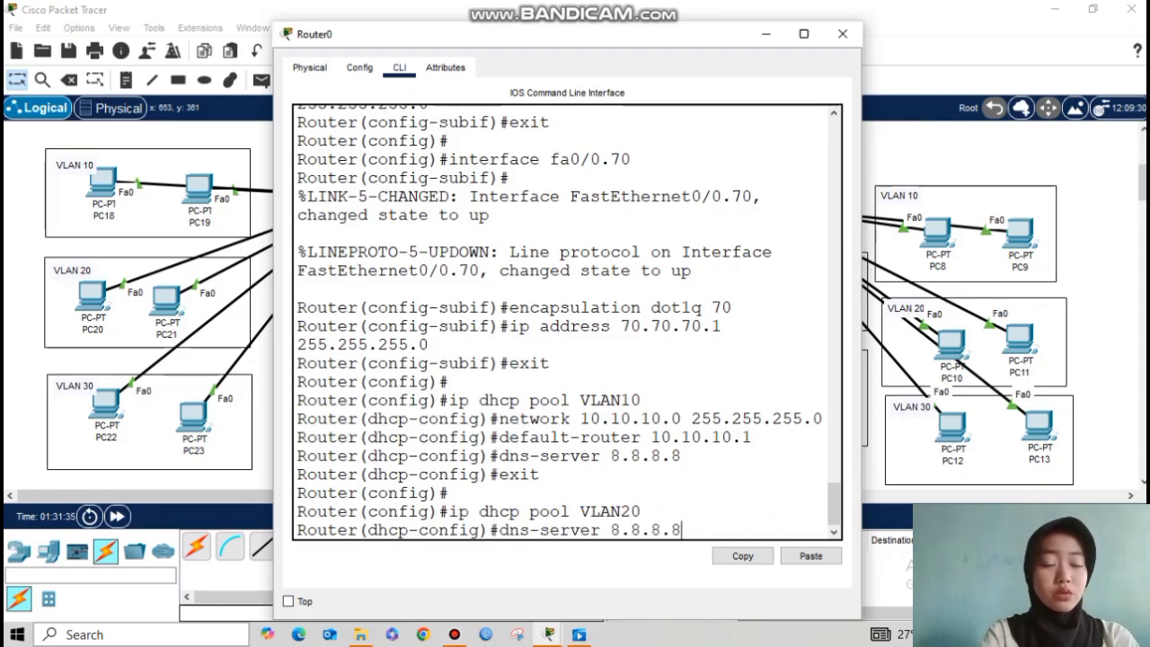
key(Up)
key(Left)
key(Left)
key(Left)
key(Left)
key(Left)
key(Left)
key(Left)
key(Left)
key(Left)
key(Left)
key(Left)
key(BackSpace)
key(BackSpace)
key(BackSpace)
key(BackSpace)
key(BackSpace)
key(BackSpace)
key(BackSpace)
key(BackSpace)
text(20.20.20)
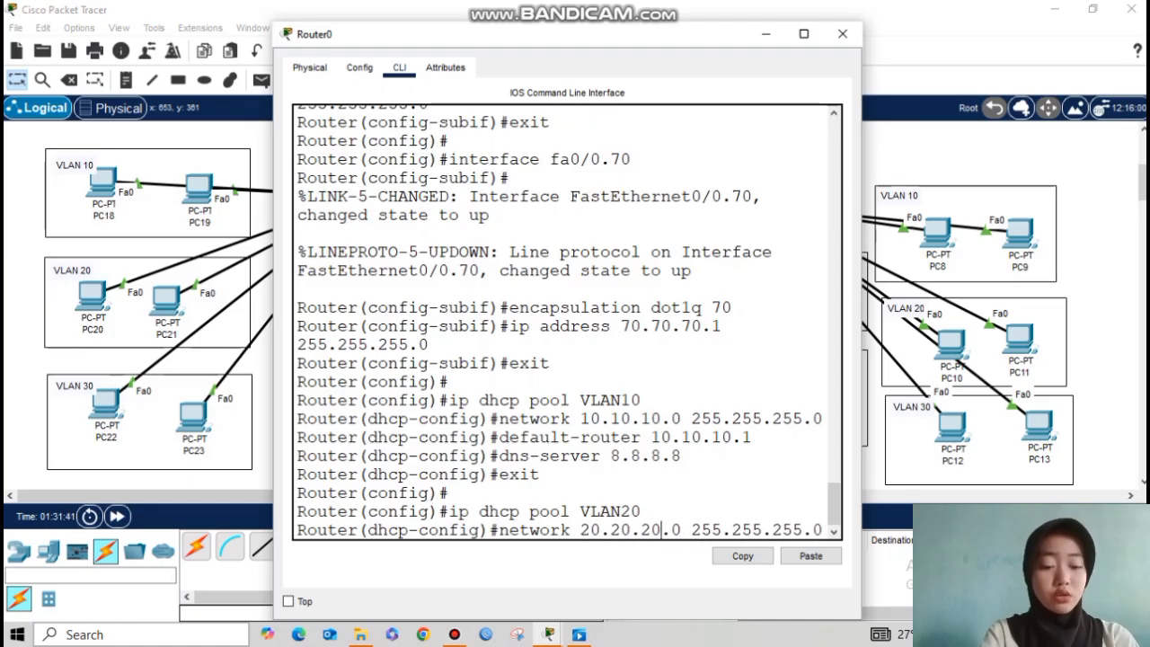
key(Return)
Step: Give the VLAN20 pool default router 20.20.20.1 and DNS server 8.8.8.8
key(Up)
key(Up)
key(Up)
key(Up)
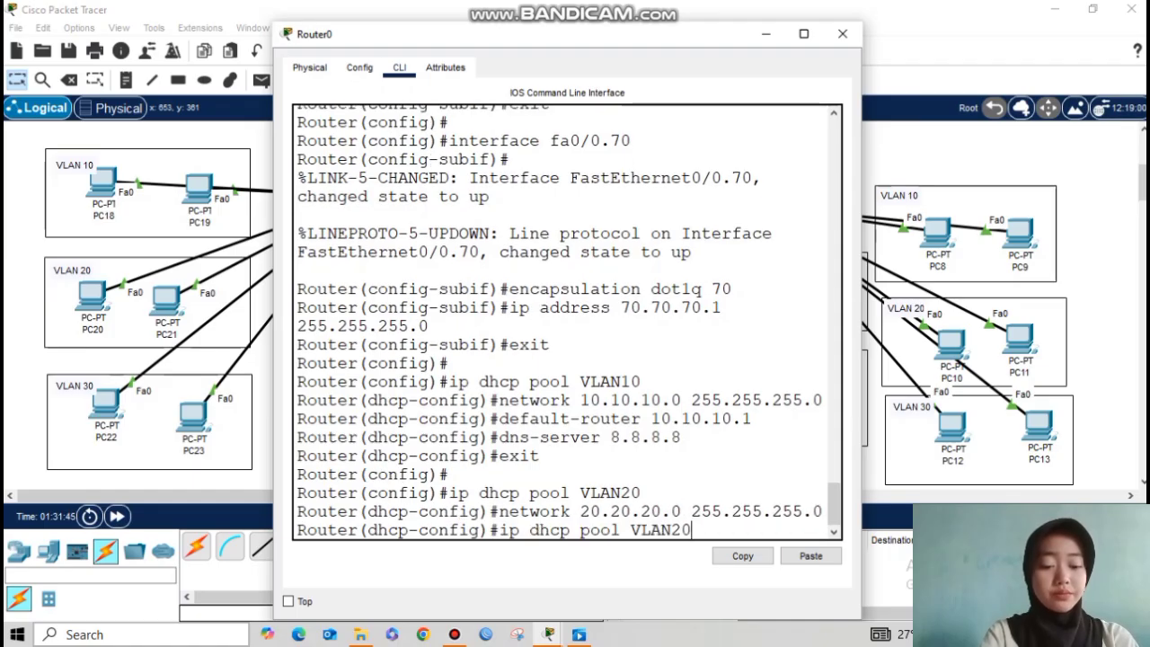
key(Up)
key(Left)
key(Left)
key(BackSpace)
key(BackSpace)
key(BackSpace)
key(BackSpace)
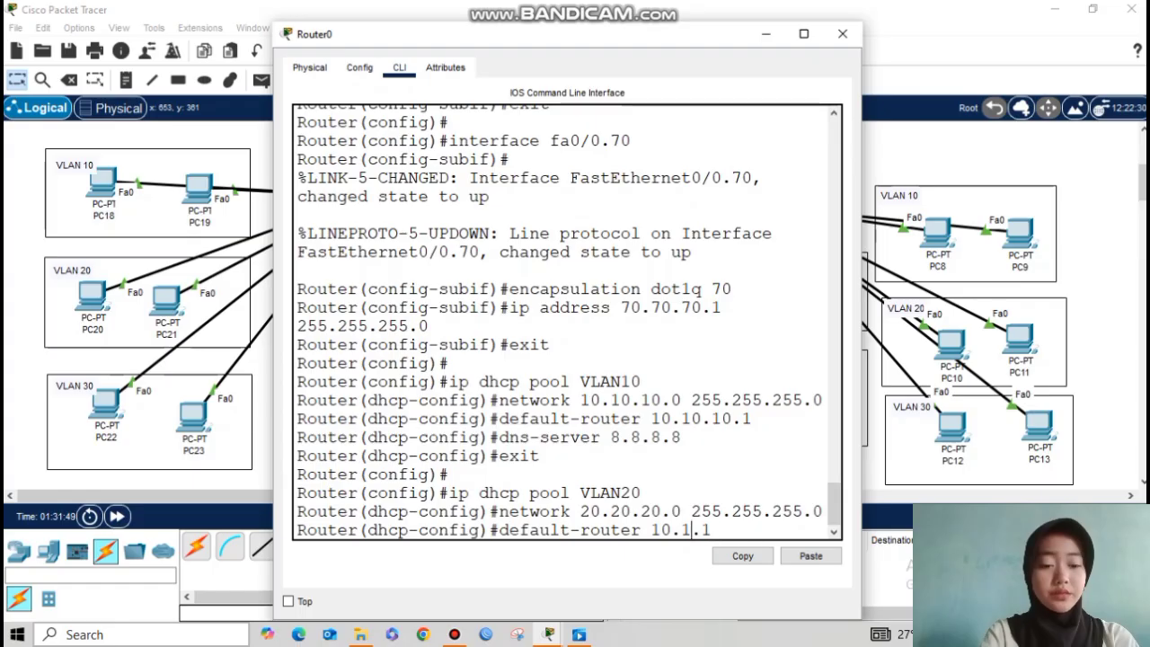
text(.20)
key(Return)
key(Up)
key(Up)
key(Up)
Step: Create DHCP pool VLAN30 with network 30.30.30.0 255.255.255.0
key(Up)
key(Up)
key(Return)
text(exit)
key(Return)
key(Return)
key(Up)
key(Up)
key(Up)
key(Up)
key(Up)
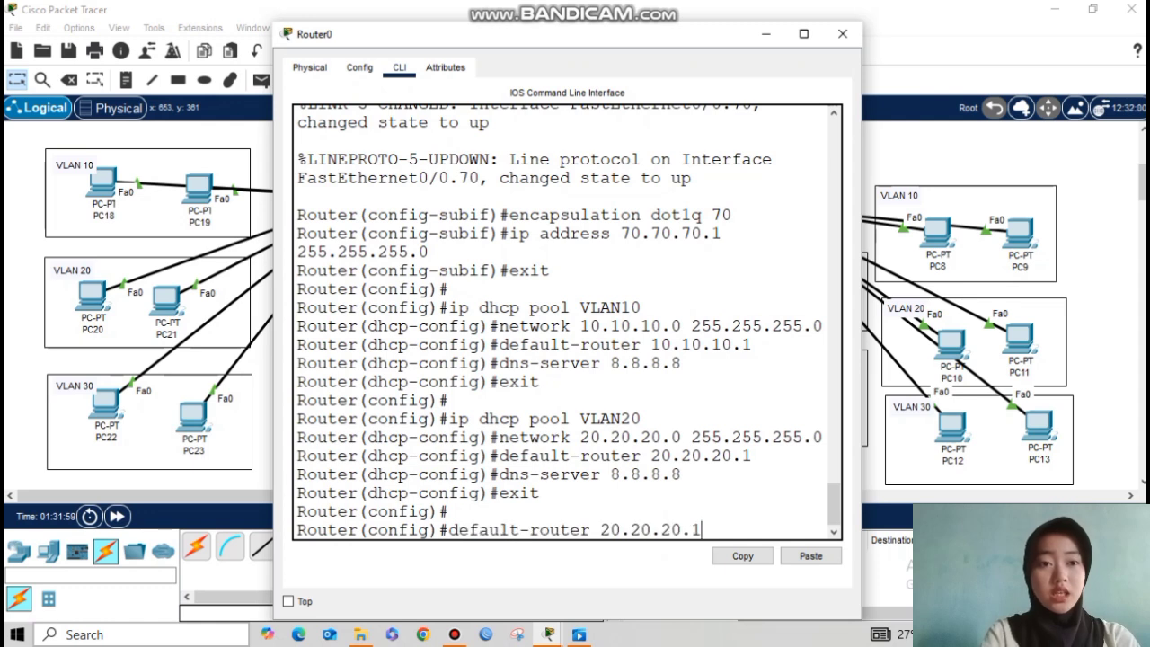
text(0)
key(Return)
key(Up)
key(Up)
key(Up)
key(Up)
key(Up)
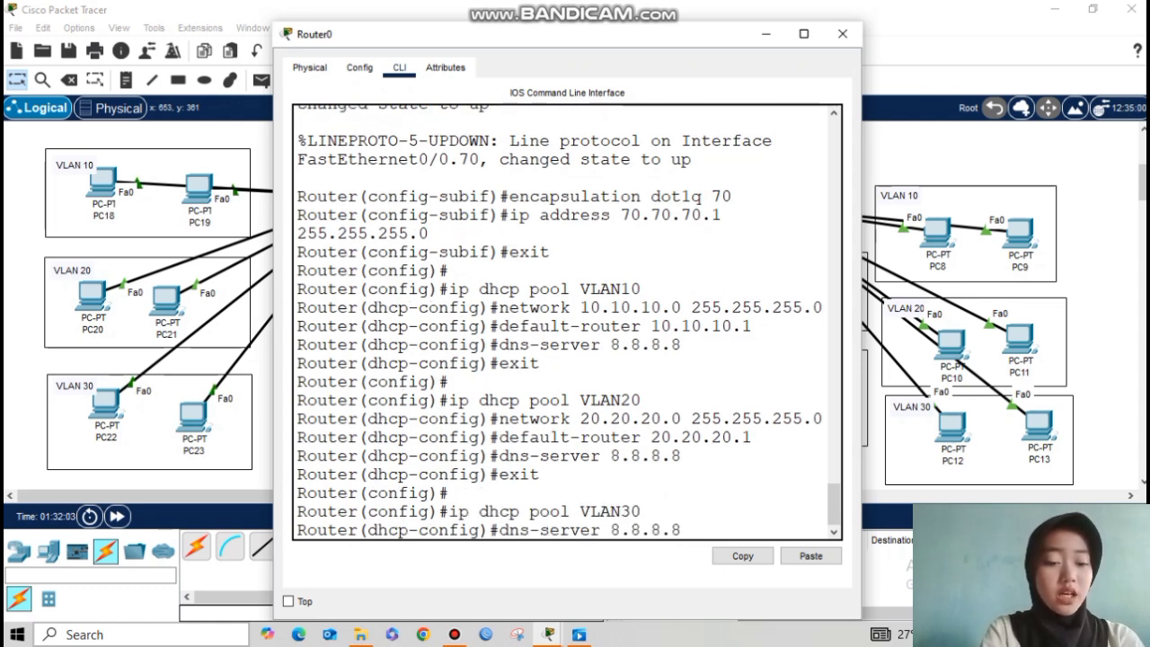
key(Left)
key(Left)
key(Left)
key(Left)
key(Left)
key(Left)
key(Left)
key(Left)
key(Left)
key(Left)
key(Left)
key(Left)
key(Left)
key(Left)
key(Left)
key(Left)
key(BackSpace)
key(BackSpace)
key(BackSpace)
key(BackSpace)
key(BackSpace)
key(BackSpace)
key(BackSpace)
key(BackSpace)
text(30.30.30)
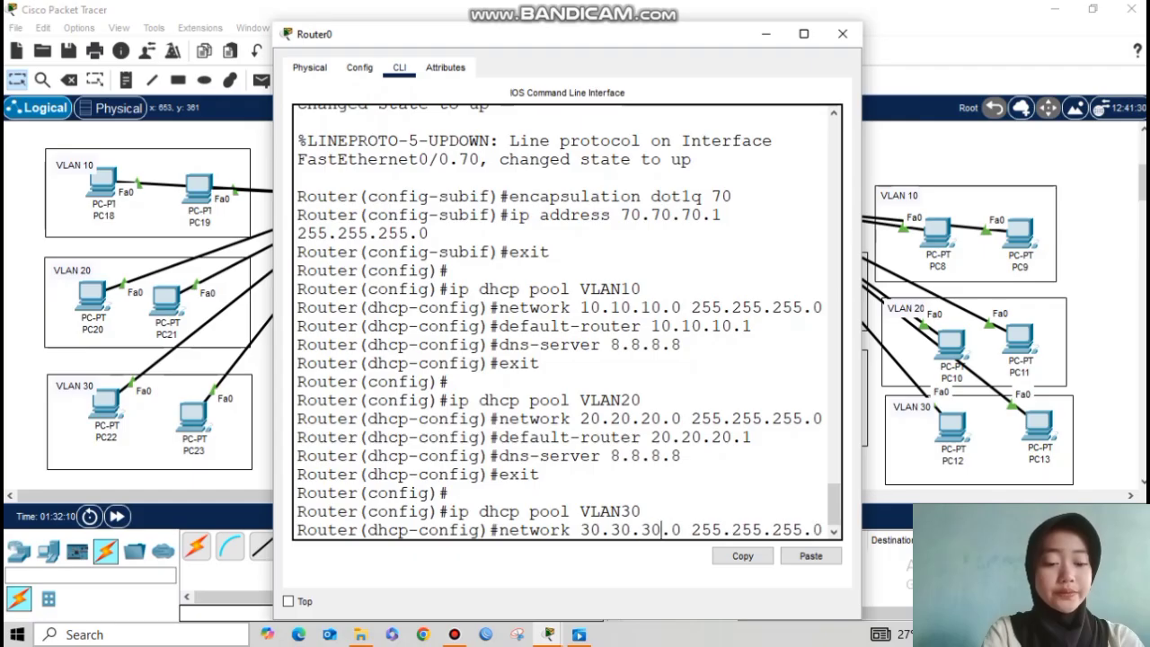
key(Return)
Step: Give the VLAN30 pool default router 30.30.30.1 and DNS server 8.8.8.8
key(Up)
key(Up)
key(Up)
key(Up)
key(Up)
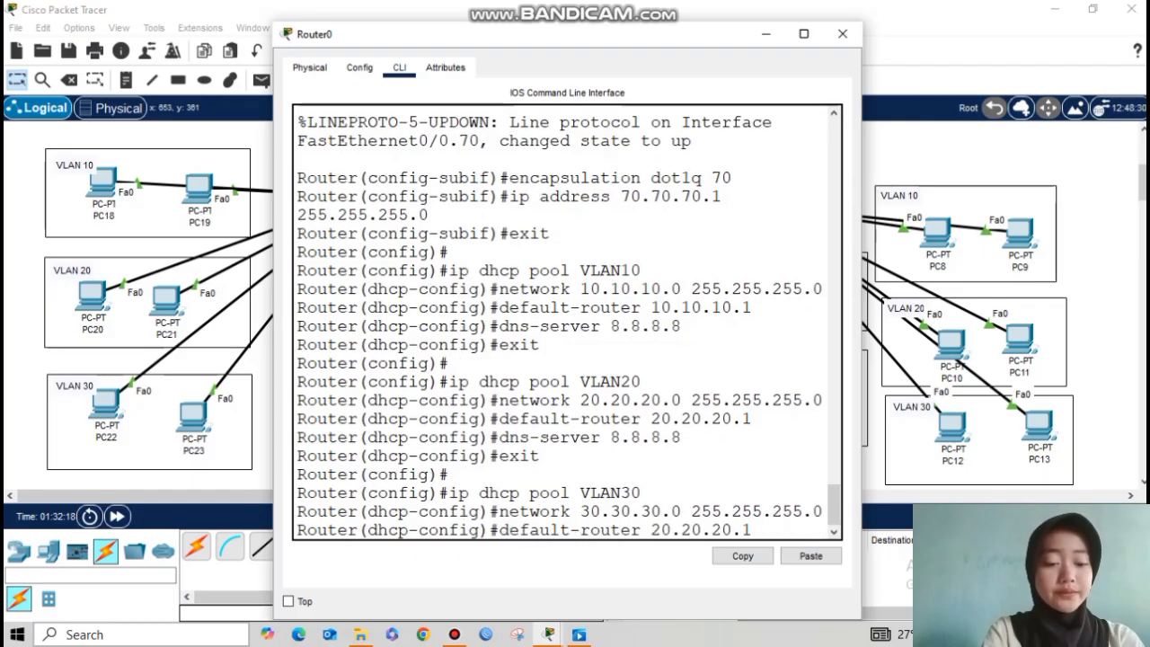
key(BackSpace)
key(BackSpace)
key(BackSpace)
key(BackSpace)
key(BackSpace)
key(BackSpace)
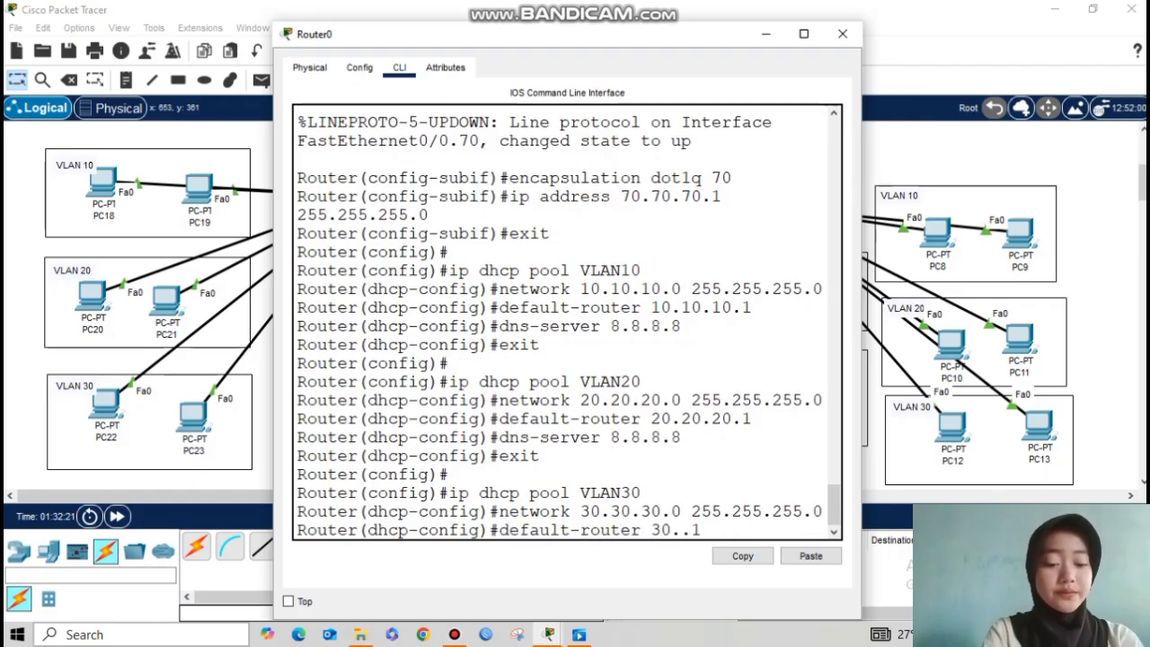
key(Return)
key(Up)
key(Up)
key(Up)
key(Up)
key(Up)
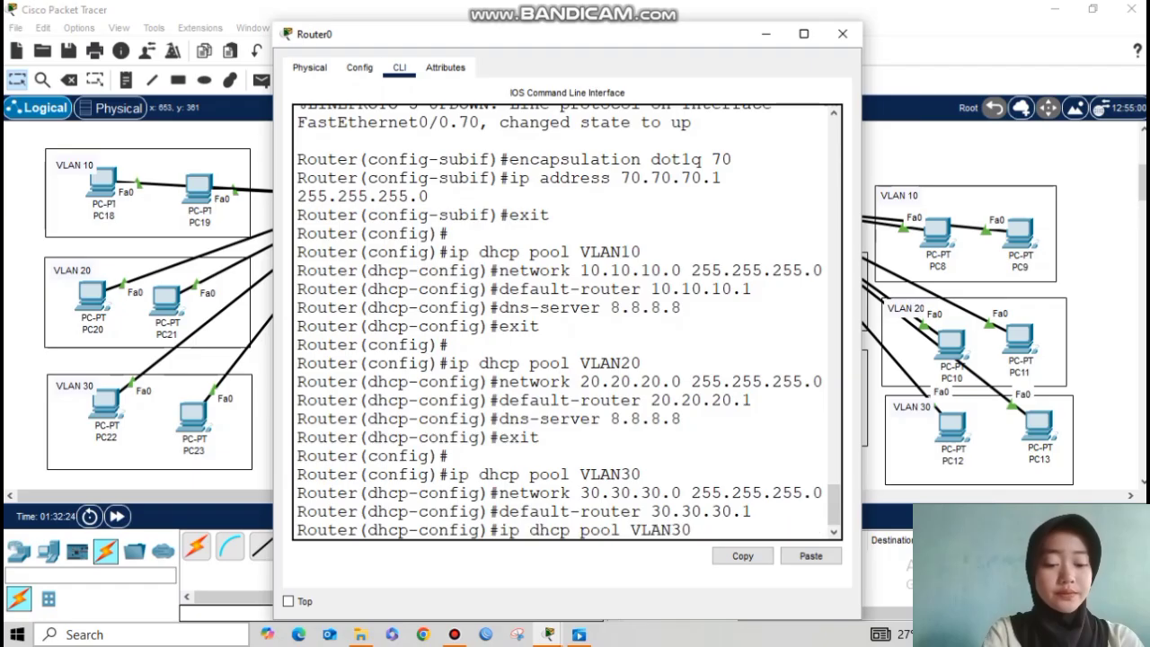
key(Return)
text(exit)
key(Return)
key(Return)
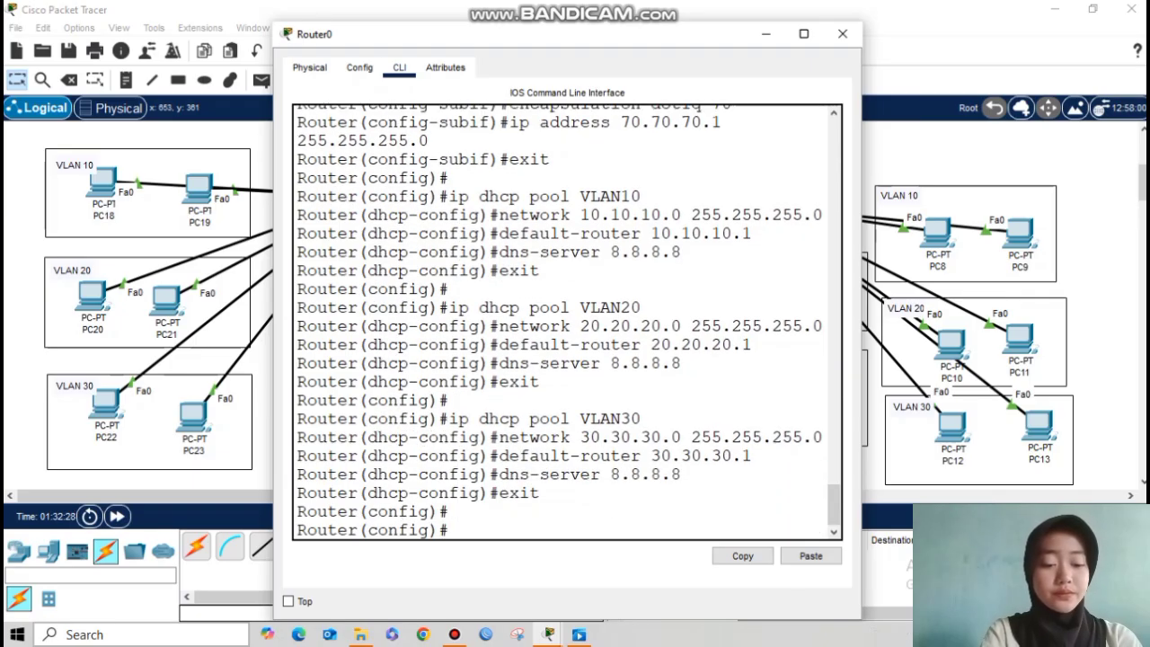
Step: Create DHCP pool VLAN40 with network 40.40.40.0 255.255.255.0
key(Up)
key(Up)
key(Up)
key(Up)
key(Up)
key(Down)
key(BackSpace)
key(Return)
key(Up)
key(Up)
key(Up)
key(Up)
key(Up)
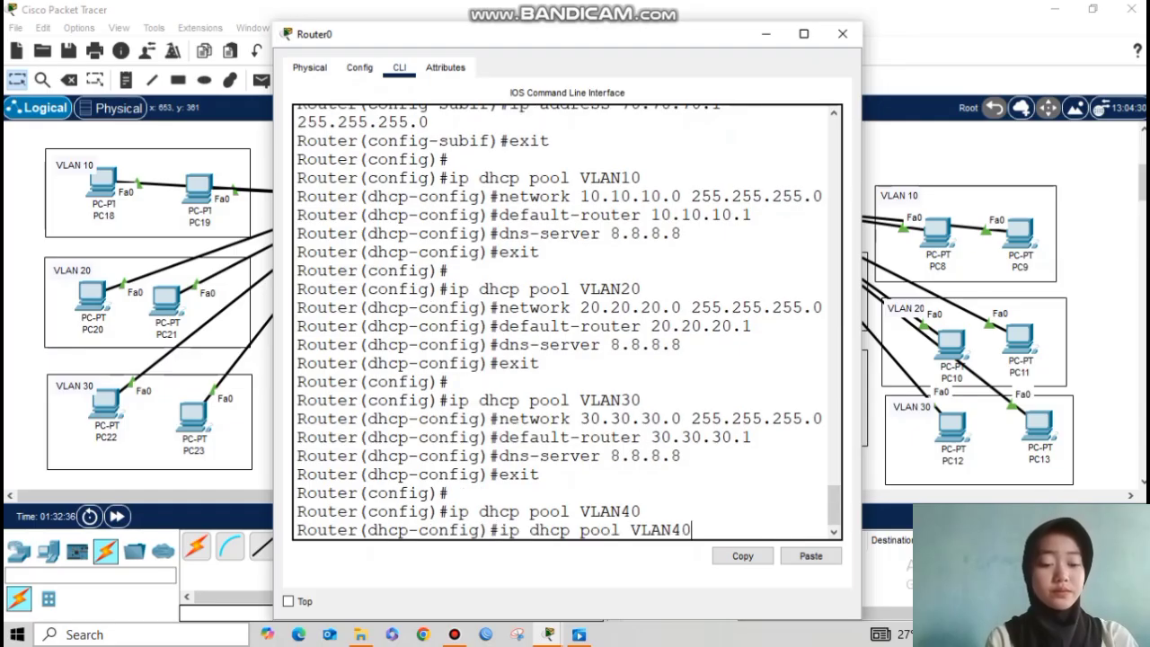
key(Left)
key(Left)
key(Left)
key(Left)
key(Left)
key(Left)
key(Left)
key(Left)
key(Left)
key(Left)
key(Left)
key(Left)
key(Left)
key(Left)
key(Left)
key(Left)
key(BackSpace)
key(BackSpace)
key(BackSpace)
key(BackSpace)
key(BackSpace)
key(BackSpace)
key(BackSpace)
key(BackSpace)
text(40.40.40)
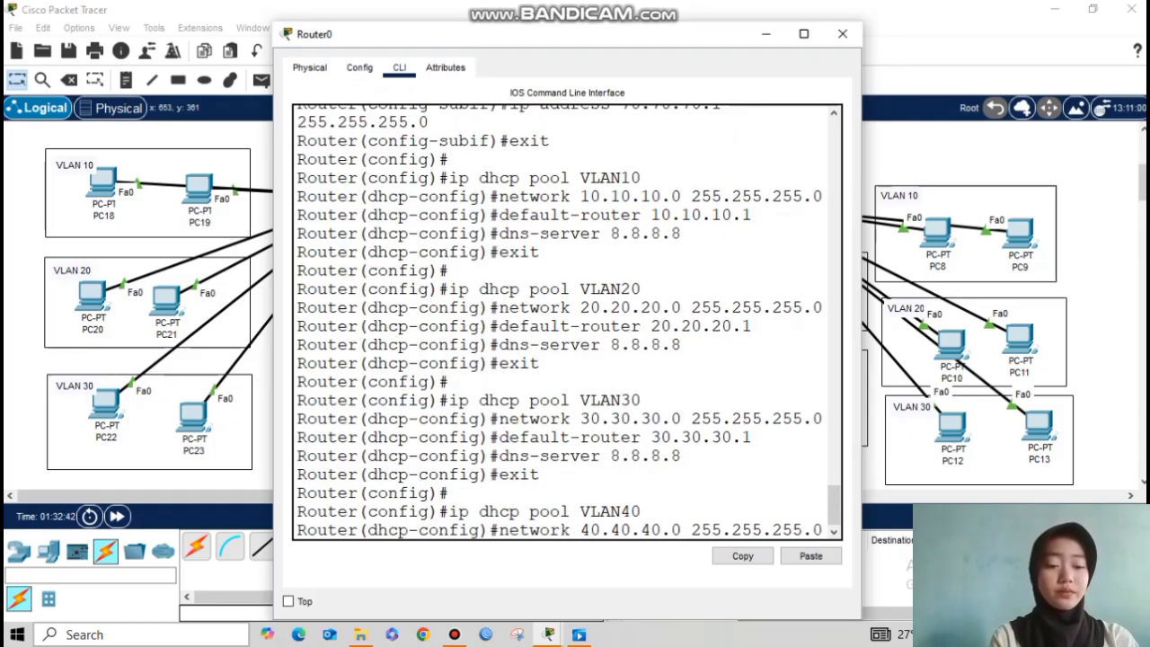
key(Return)
Step: Give the VLAN40 pool default router 40.40.40.1 and DNS server 8.8.8.8
key(Up)
key(Up)
key(Up)
key(Up)
key(Up)
key(Left)
key(Left)
key(BackSpace)
key(BackSpace)
Step: Create DHCP pool VLAN50 with network 50.50.50.0 255.255.255.0
key(BackSpace)
text(40.40.40)
key(Return)
key(Up)
key(Up)
key(Up)
key(Up)
key(Return)
text(exit)
key(Return)
key(Return)
key(Up)
key(Up)
key(Up)
key(Up)
key(Up)
key(BackSpace)
key(BackSpace)
text(50)
key(Return)
key(Up)
key(Up)
key(Up)
key(Up)
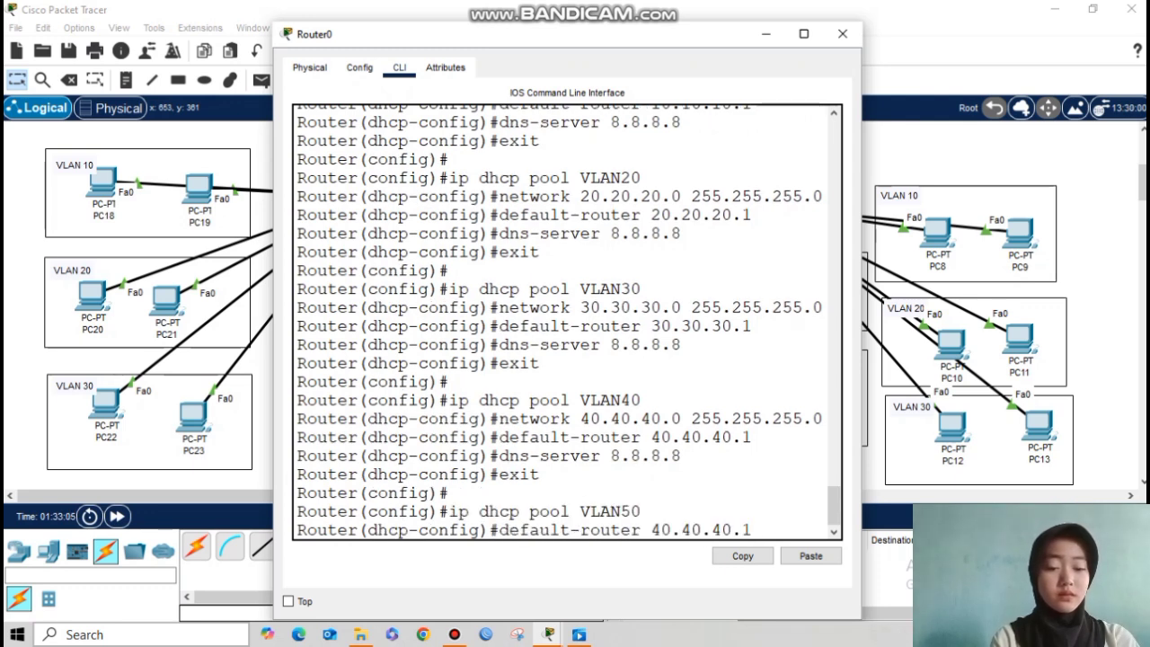
key(Up)
key(Left)
key(Left)
key(Left)
key(Left)
key(Left)
key(Left)
key(Left)
key(Left)
key(Left)
key(Left)
key(Left)
key(Left)
key(Left)
key(Left)
key(Left)
key(Left)
key(BackSpace)
key(BackSpace)
key(BackSpace)
key(BackSpace)
key(BackSpace)
key(BackSpace)
key(BackSpace)
key(BackSpace)
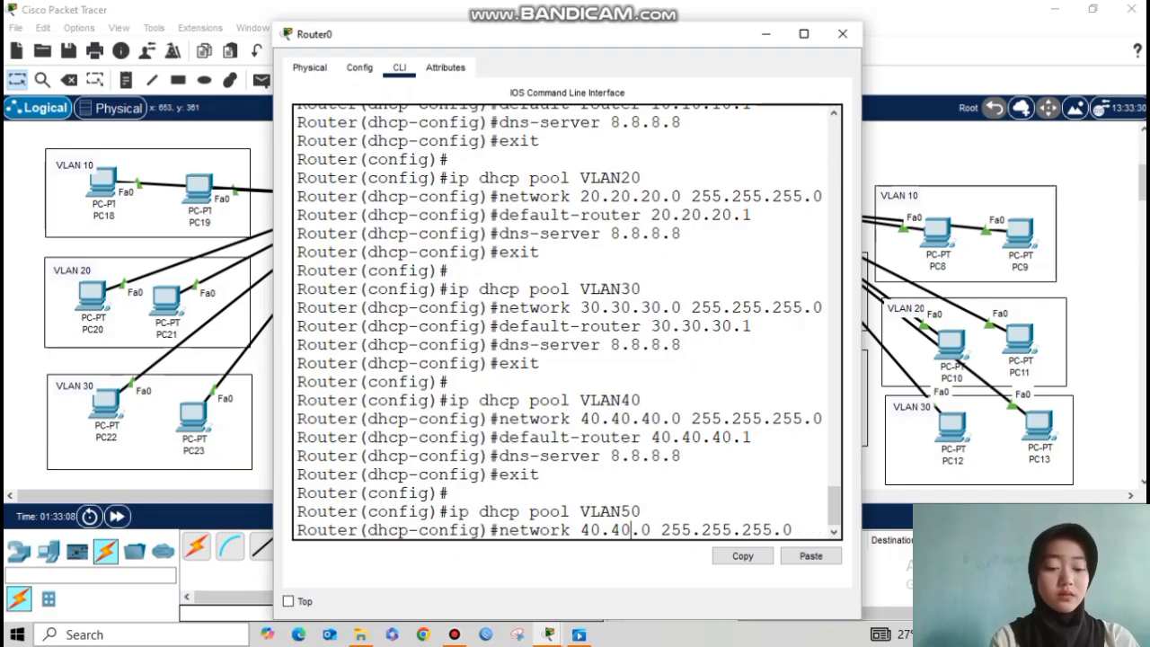
text(50.50.50)
key(Return)
Step: Give the VLAN50 pool default router 50.50.50.1 and DNS server 8.8.8.8
key(Up)
key(Up)
key(Up)
key(Up)
key(Up)
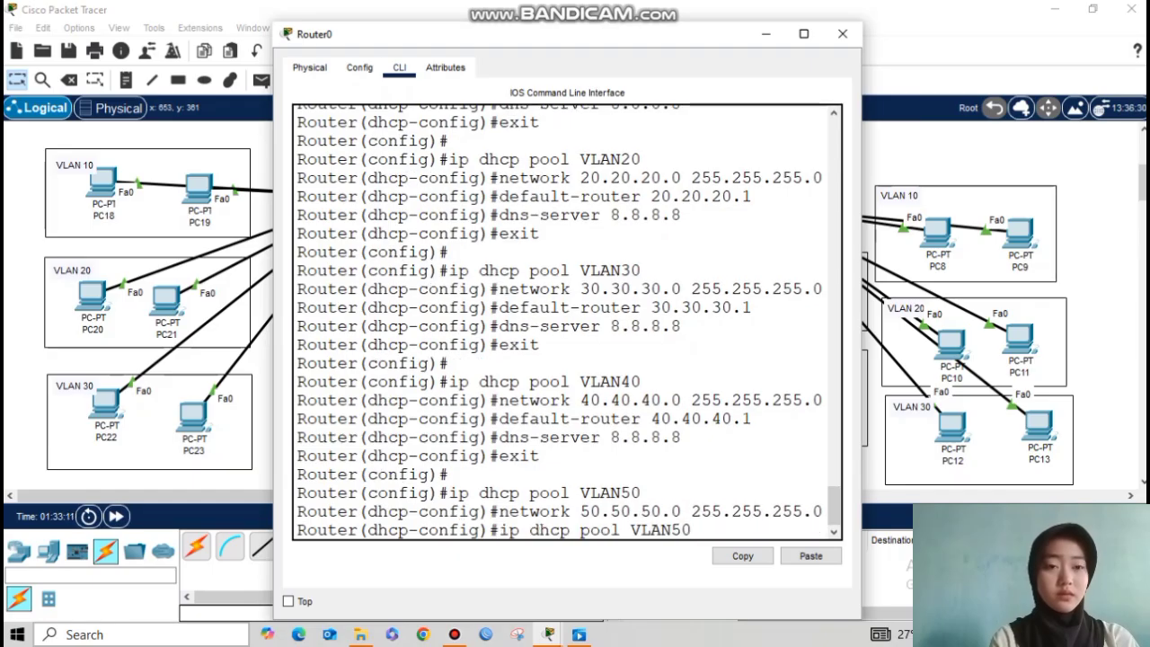
key(Left)
key(Left)
key(BackSpace)
key(BackSpace)
key(BackSpace)
key(BackSpace)
key(BackSpace)
key(BackSpace)
key(BackSpace)
key(BackSpace)
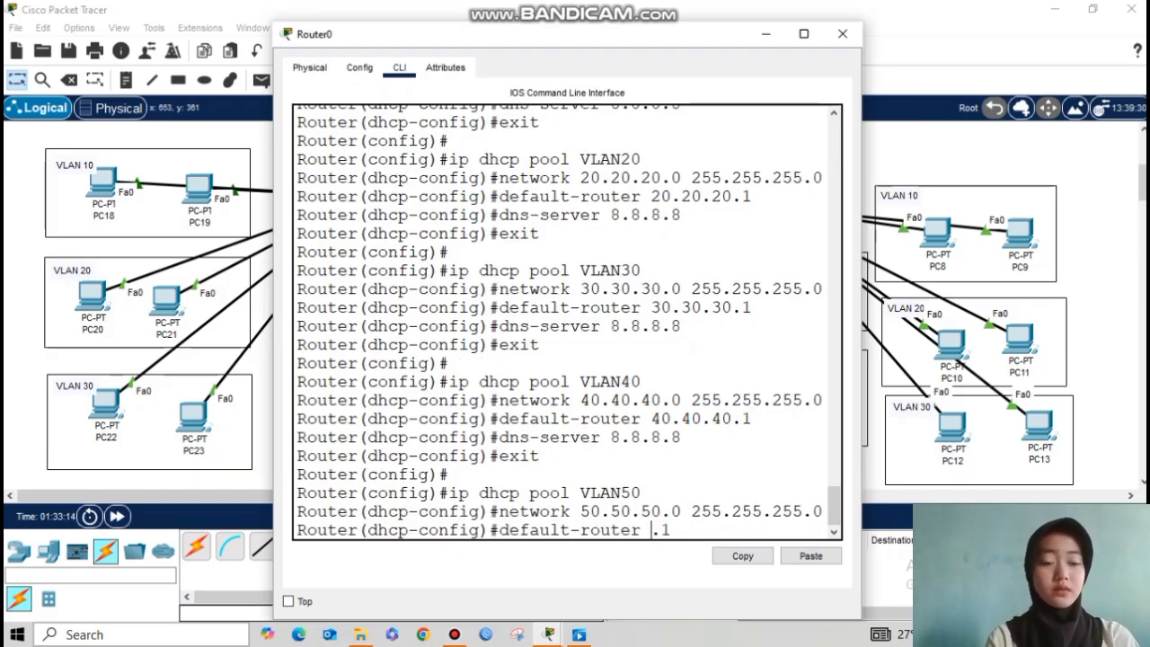
key(Return)
key(Up)
key(Up)
key(Up)
key(Up)
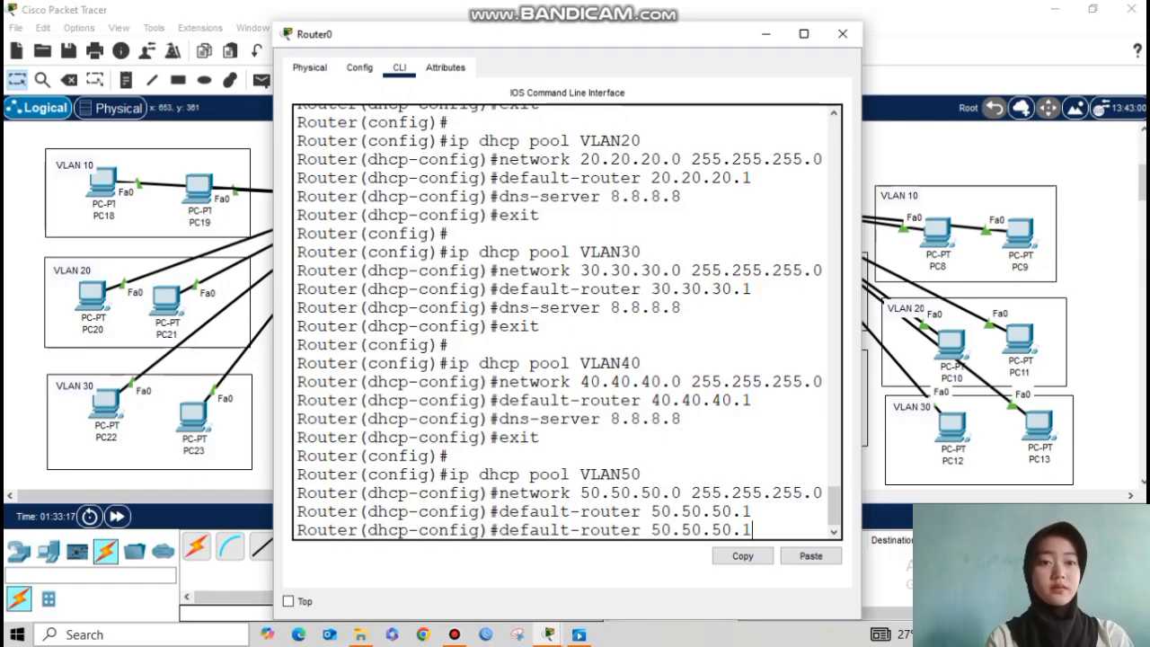
key(Up)
key(Return)
text(exit)
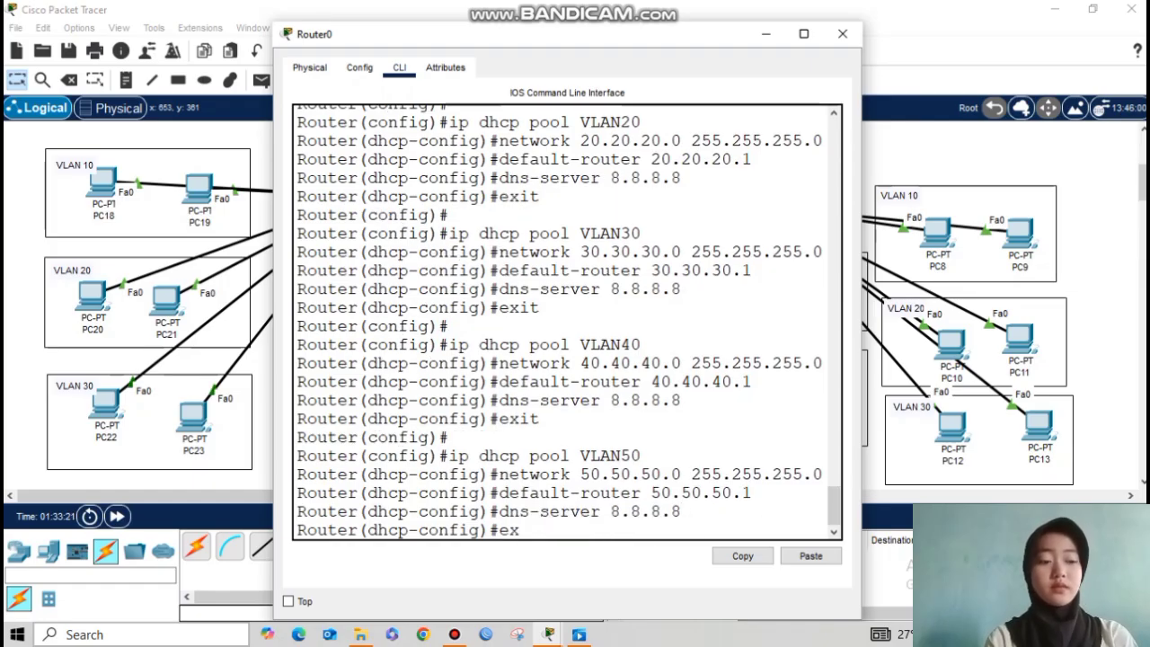
key(Return)
Step: Create DHCP pool VLAN60 with network 60.60.60.0 255.255.255.0
key(Return)
key(Up)
key(Up)
key(Up)
key(Up)
key(Up)
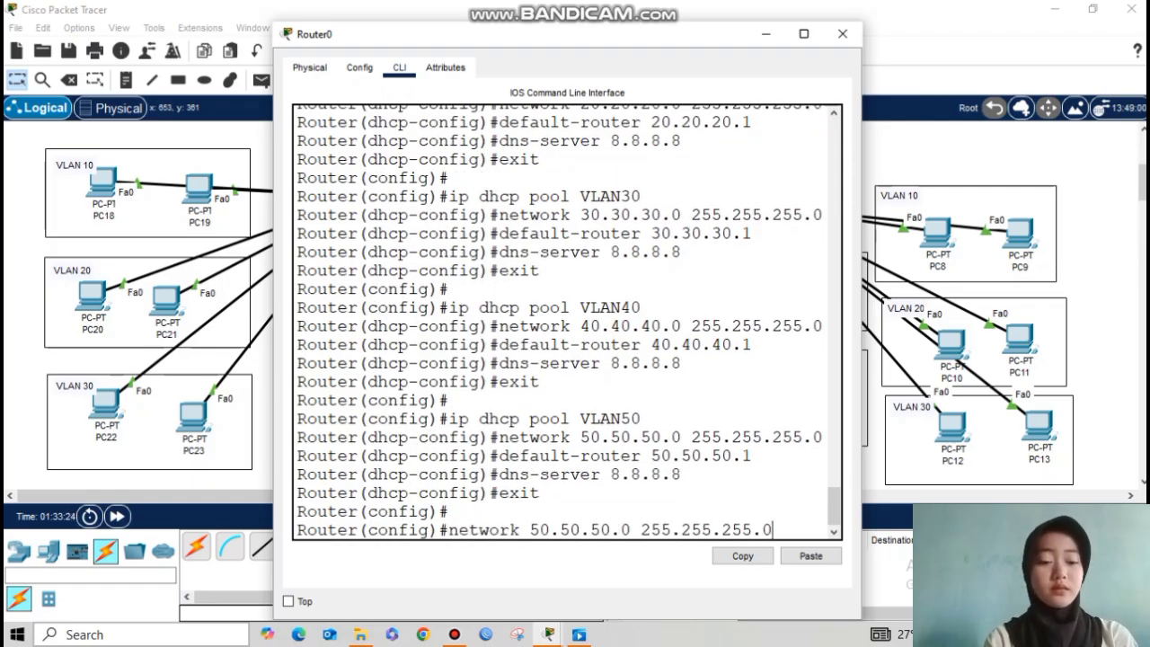
key(Return)
key(Up)
key(Up)
key(Up)
key(Up)
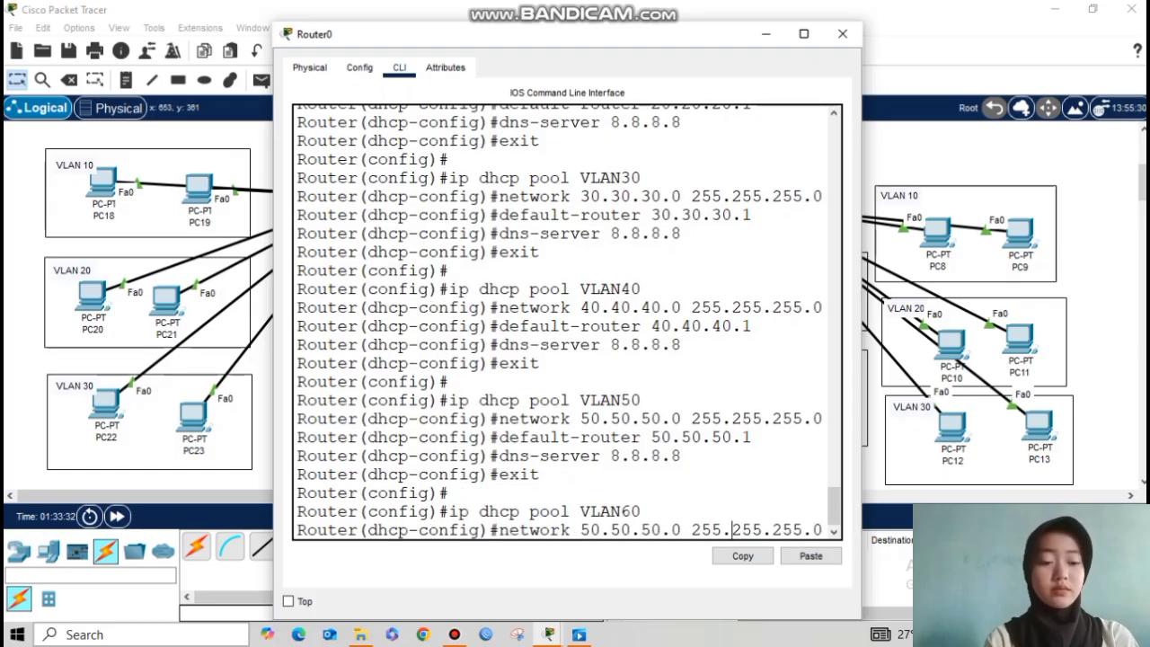
key(Left)
key(Left)
key(Left)
key(Left)
key(Left)
key(Left)
key(Left)
key(Left)
key(Left)
key(Left)
key(Left)
key(Left)
key(Left)
key(Left)
key(Left)
key(Left)
key(BackSpace)
key(BackSpace)
key(BackSpace)
key(BackSpace)
key(BackSpace)
key(BackSpace)
key(BackSpace)
key(BackSpace)
text(60.60.60)
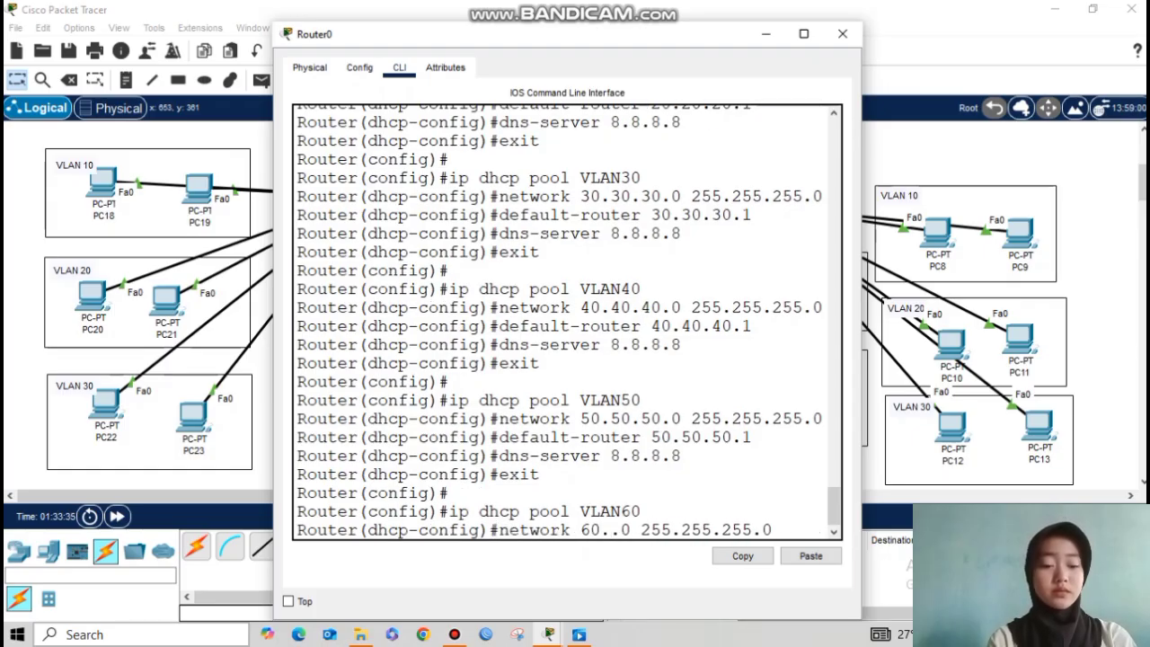
key(Return)
Step: Give the VLAN60 pool default router 60.60.60.1 and DNS server 8.8.8.8
key(Up)
key(Up)
key(Up)
key(Up)
key(Up)
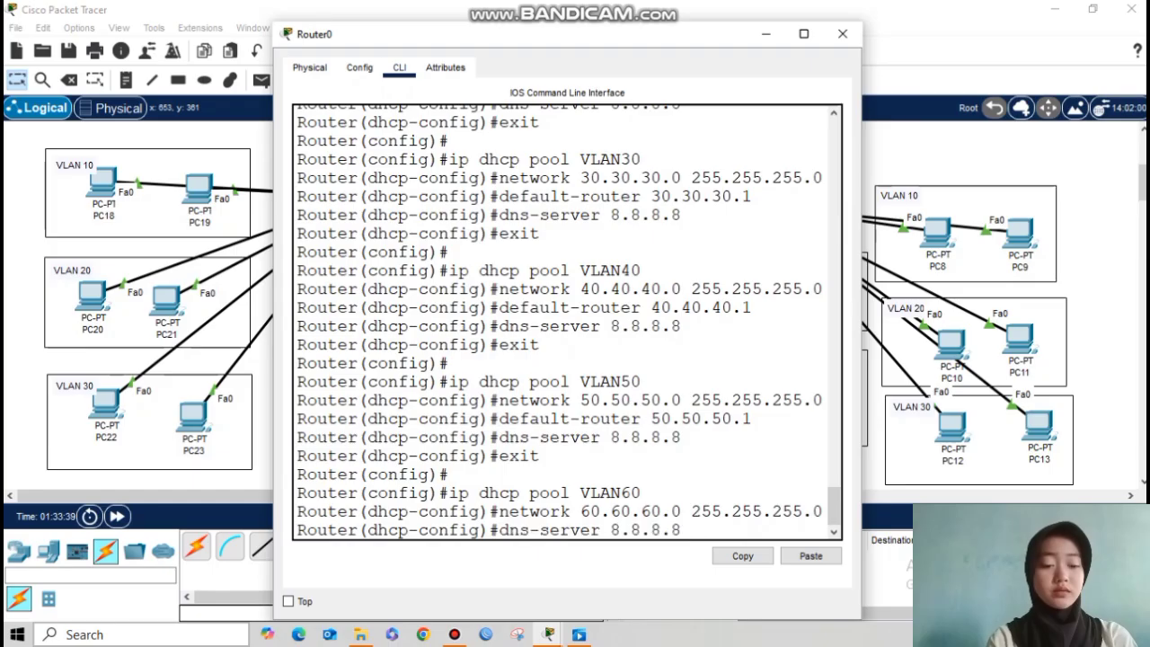
key(Left)
key(BackSpace)
key(BackSpace)
key(BackSpace)
key(BackSpace)
key(BackSpace)
text(60.60.60)
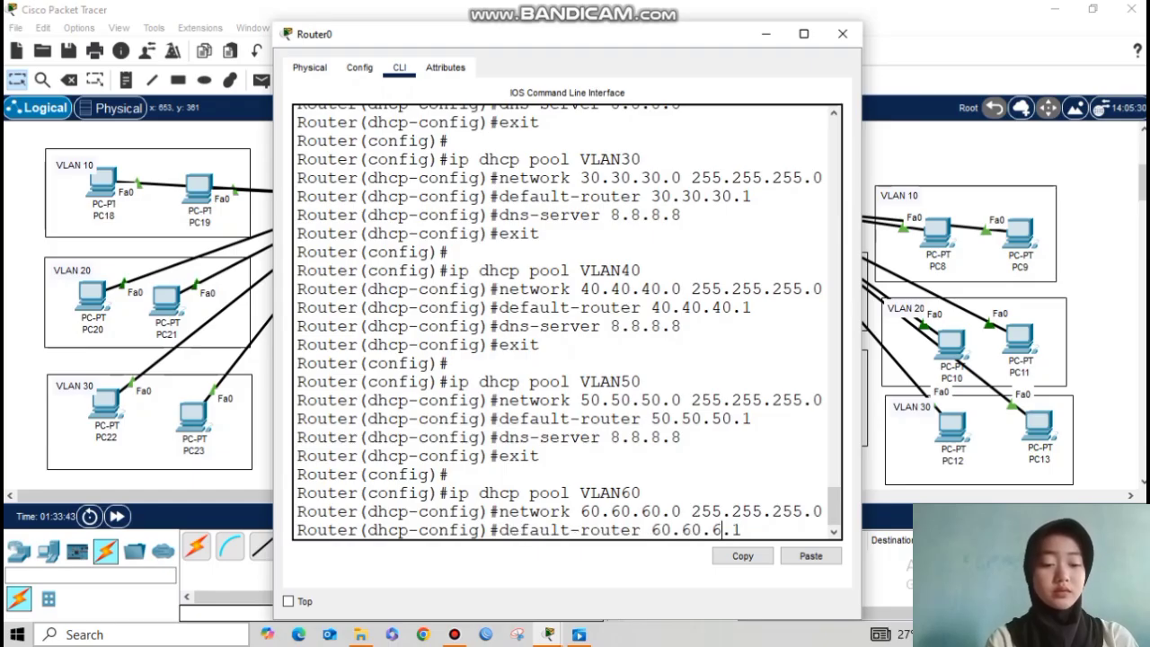
key(Return)
key(Up)
key(Up)
key(Up)
key(Up)
key(Up)
key(Return)
text(exit)
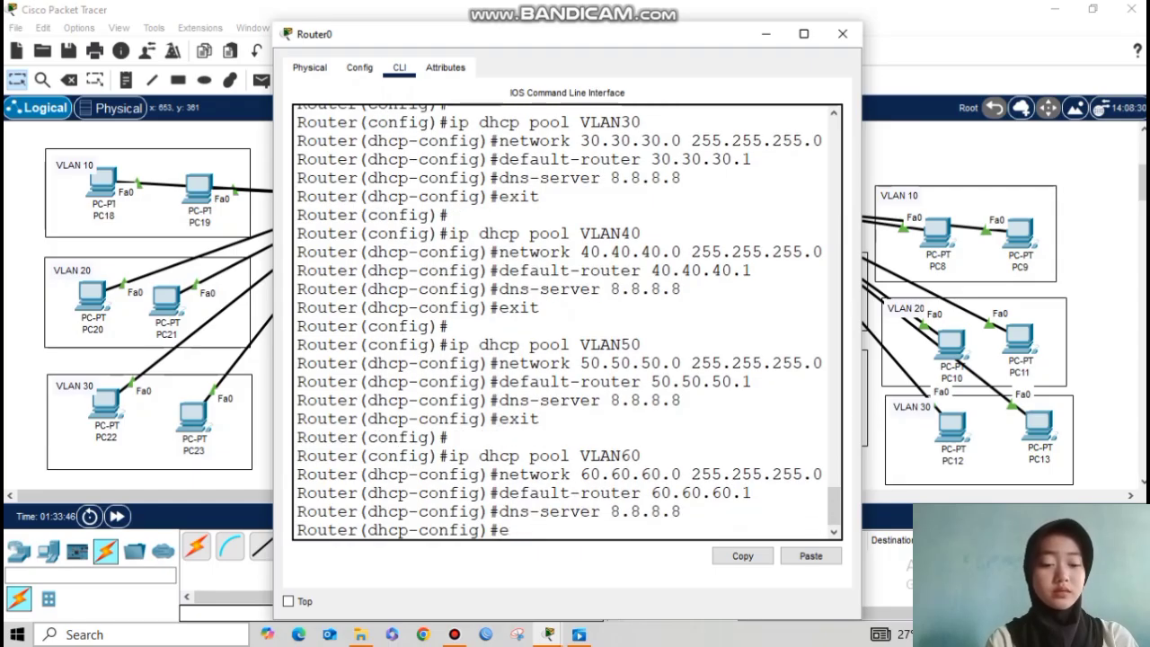
key(Return)
Step: Create DHCP pool VLAN70 with network 70.70.70.0 255.255.255.0
key(Up)
key(Up)
key(Up)
key(Up)
key(Down)
key(Up)
key(Up)
key(BackSpace)
key(Return)
key(Up)
key(Up)
key(Up)
key(Up)
key(Up)
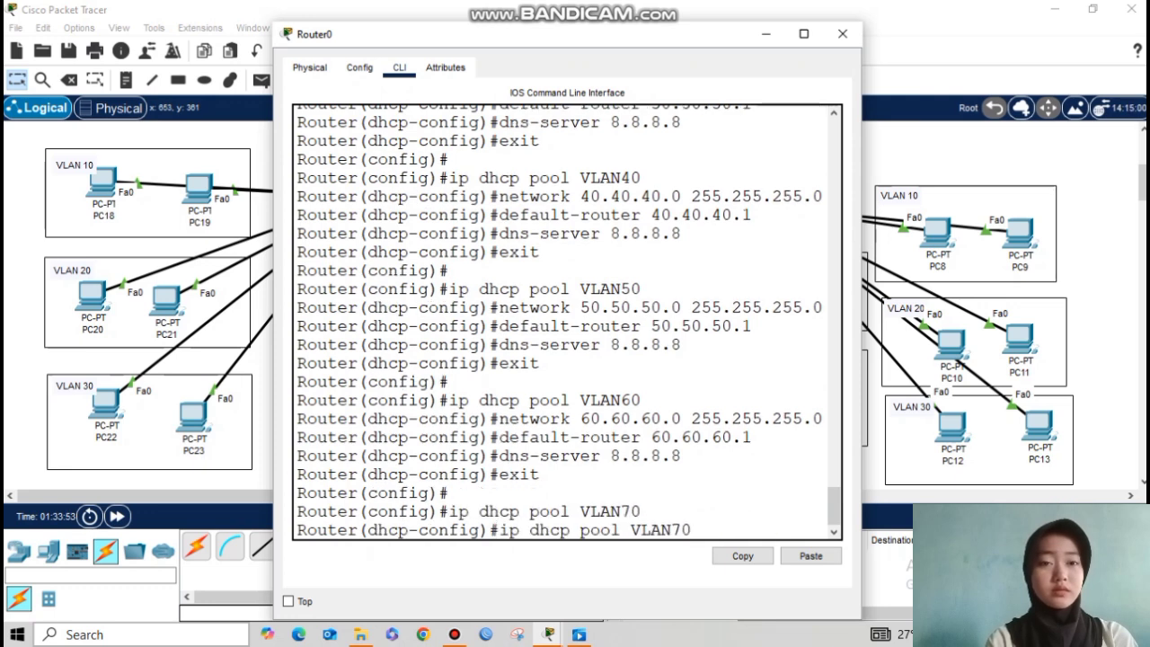
key(Left)
key(Left)
key(Left)
key(Left)
key(Left)
key(Left)
key(BackSpace)
key(BackSpace)
key(BackSpace)
key(BackSpace)
key(BackSpace)
key(BackSpace)
key(BackSpace)
key(BackSpace)
text(70.70.70)
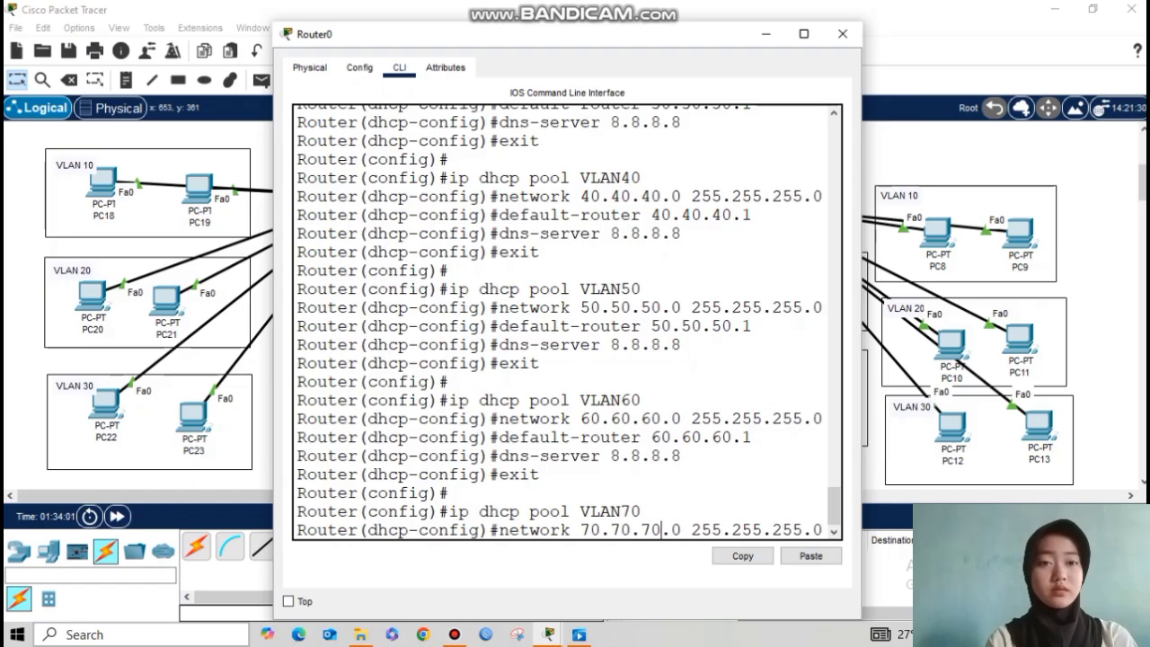
key(Return)
Step: Give the VLAN70 pool router 70.70.70.1 and DNS 8.8.8.8, then close Router0's window
key(Up)
key(Up)
key(Up)
key(Up)
key(Left)
key(Left)
key(BackSpace)
key(BackSpace)
key(BackSpace)
key(BackSpace)
key(BackSpace)
key(BackSpace)
key(BackSpace)
key(BackSpace)
text(70.70.70)
key(Return)
key(Up)
key(Up)
key(Up)
key(Up)
key(Up)
key(Return)
text(ex)
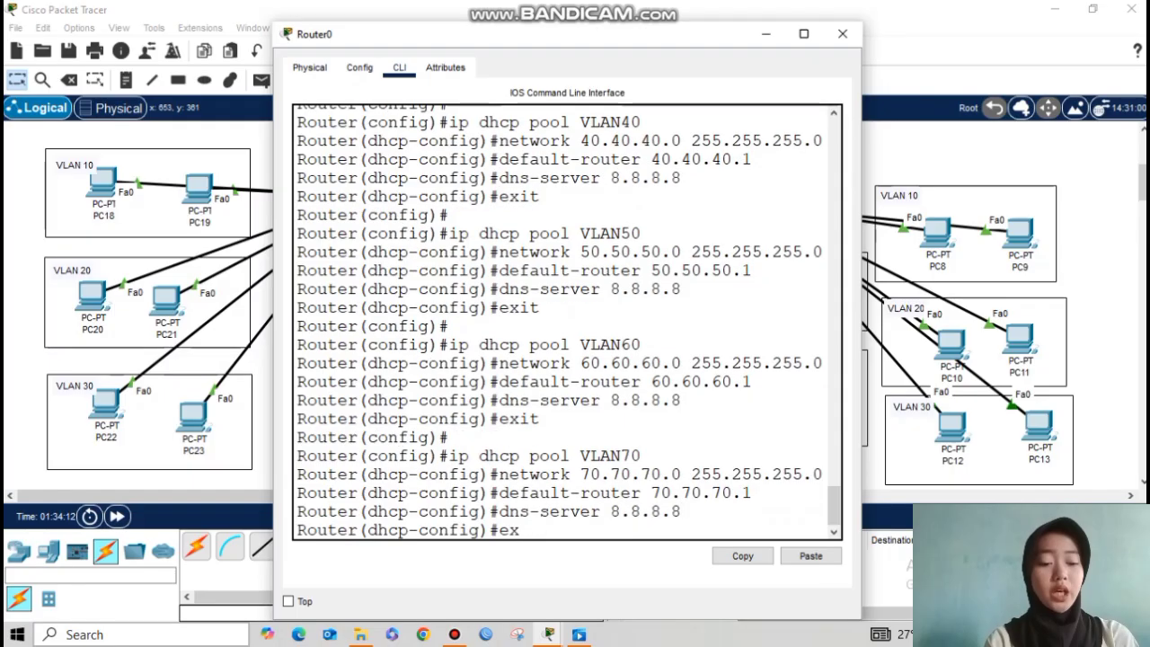
text(it)
key(Return)
key(Return)
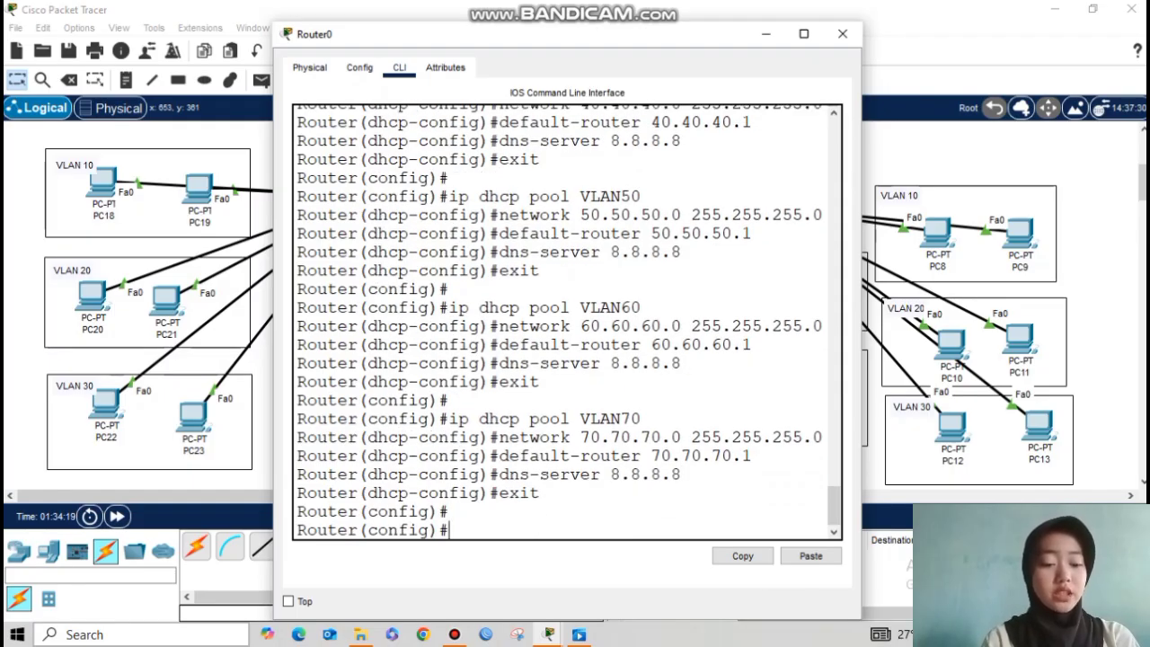
scroll(567, 321, up, 10)
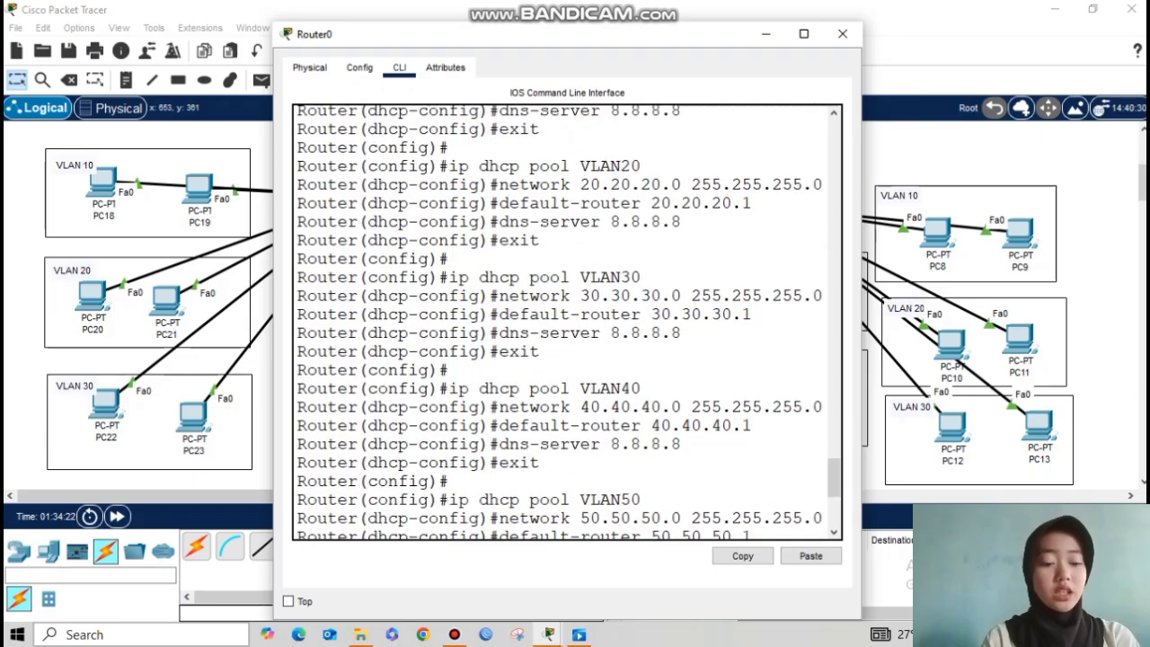
click(765, 34)
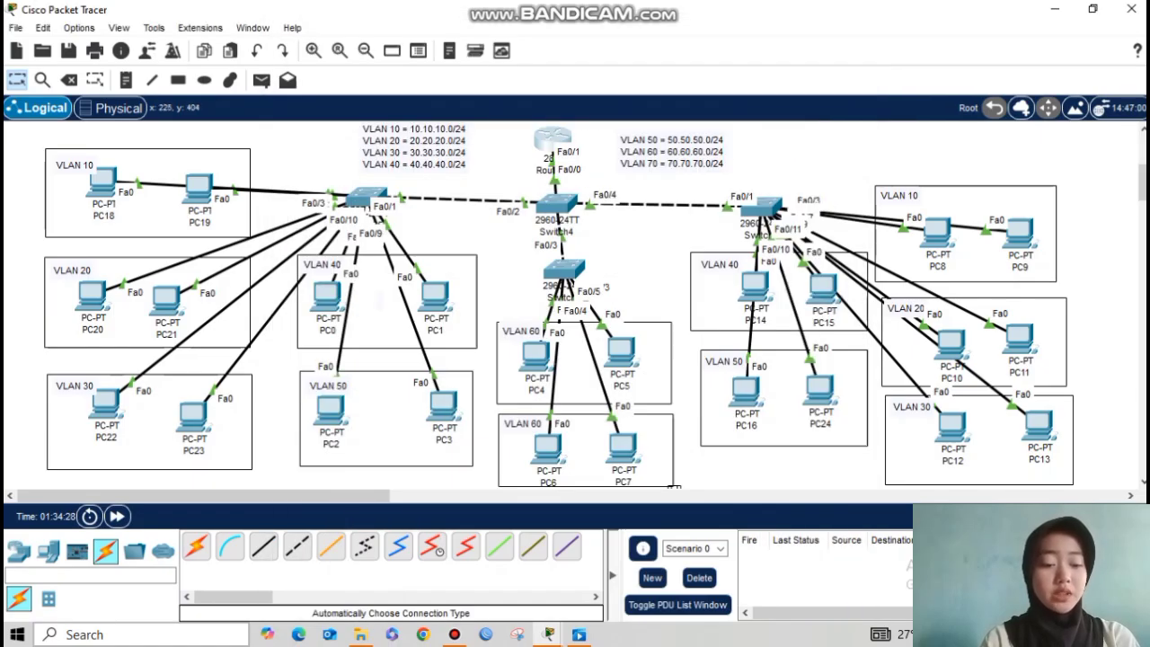
Step: Bring up PC19's Desktop IP Configuration to check its DHCP-assigned address
click(199, 188)
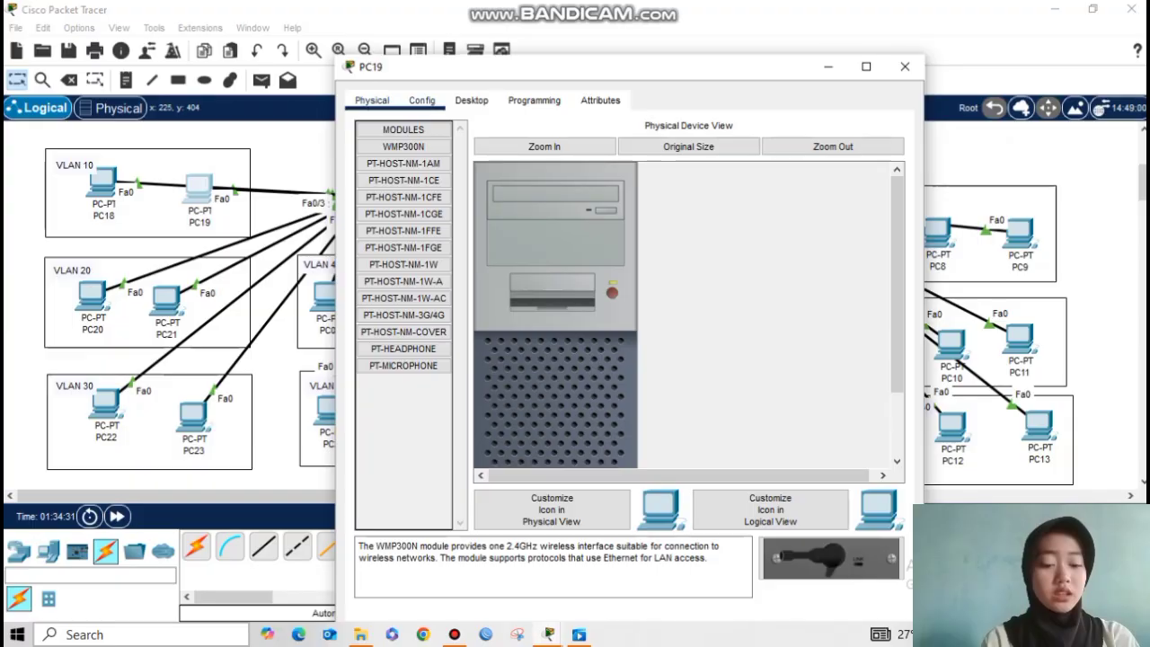
click(471, 100)
click(415, 171)
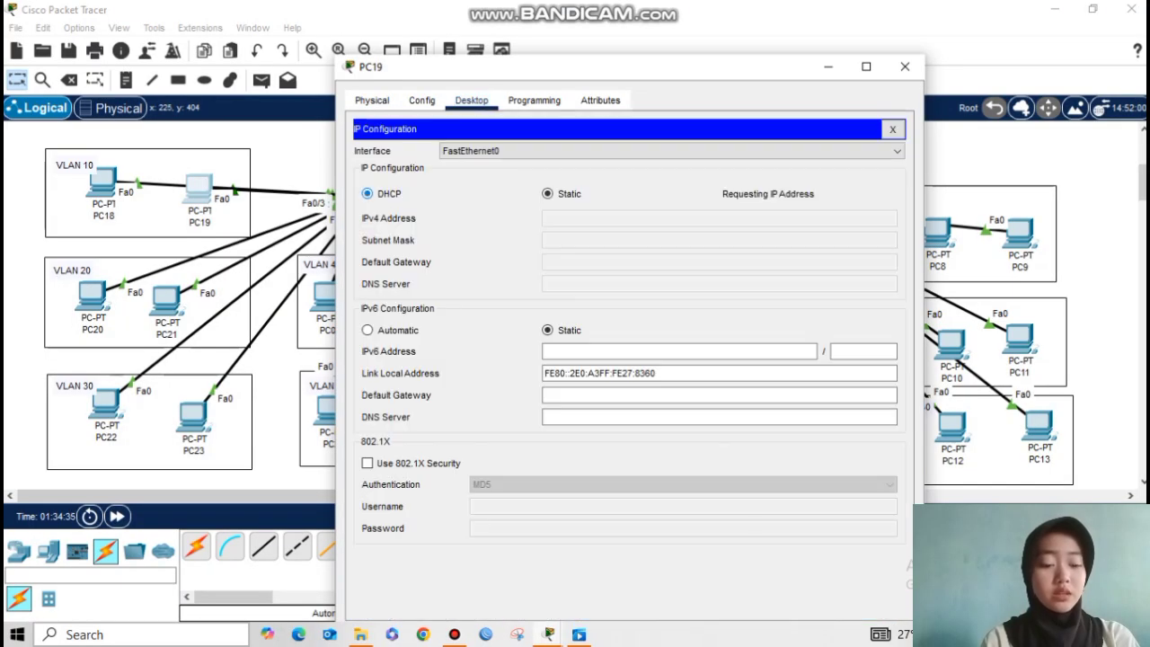
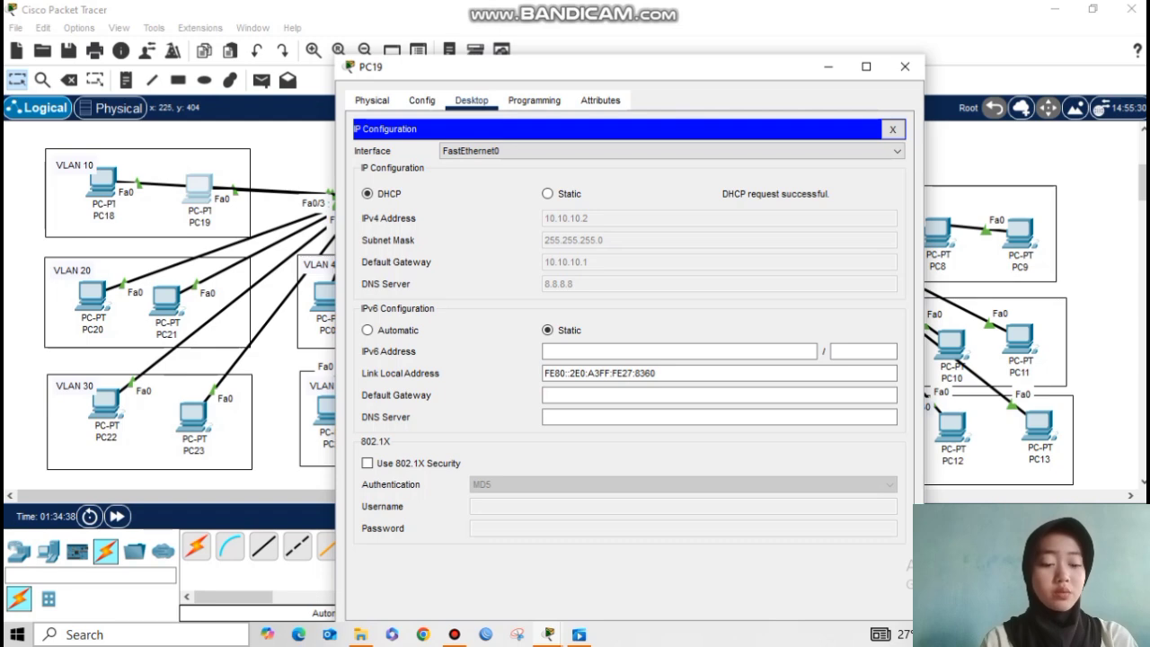
Step: Close PC19's window, which shows DHCP address 10.10.10.2, and select PC21 in the topology
click(828, 67)
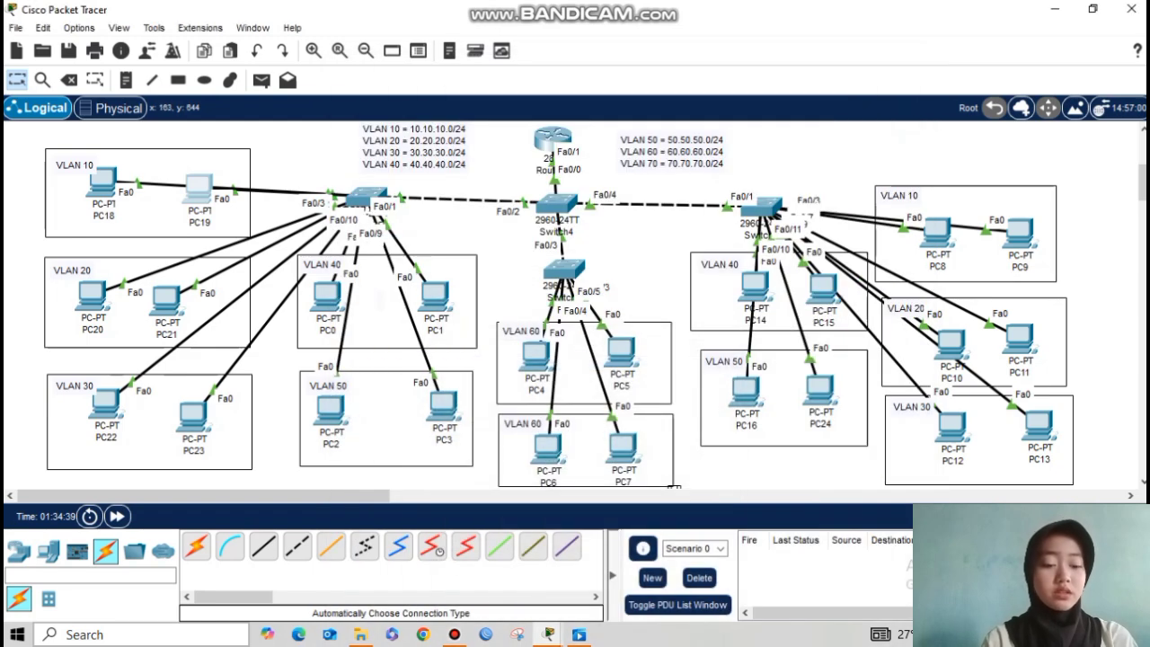
click(168, 301)
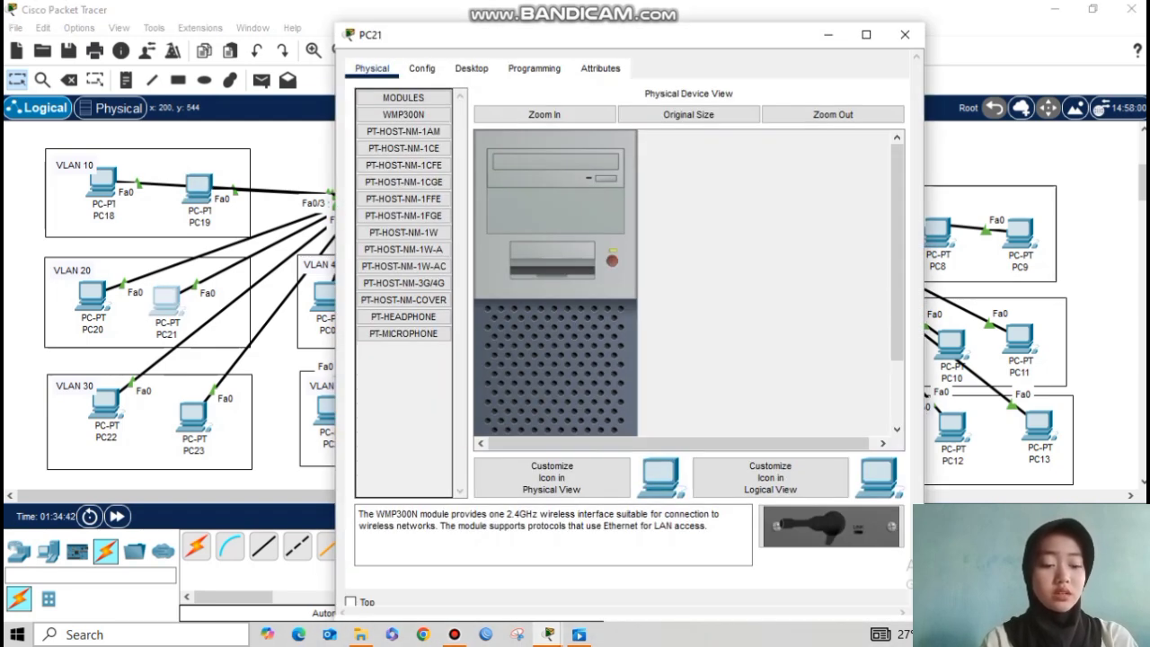
Step: Switch PC21's IP configuration to DHCP so it receives 20.20.20.2
click(471, 69)
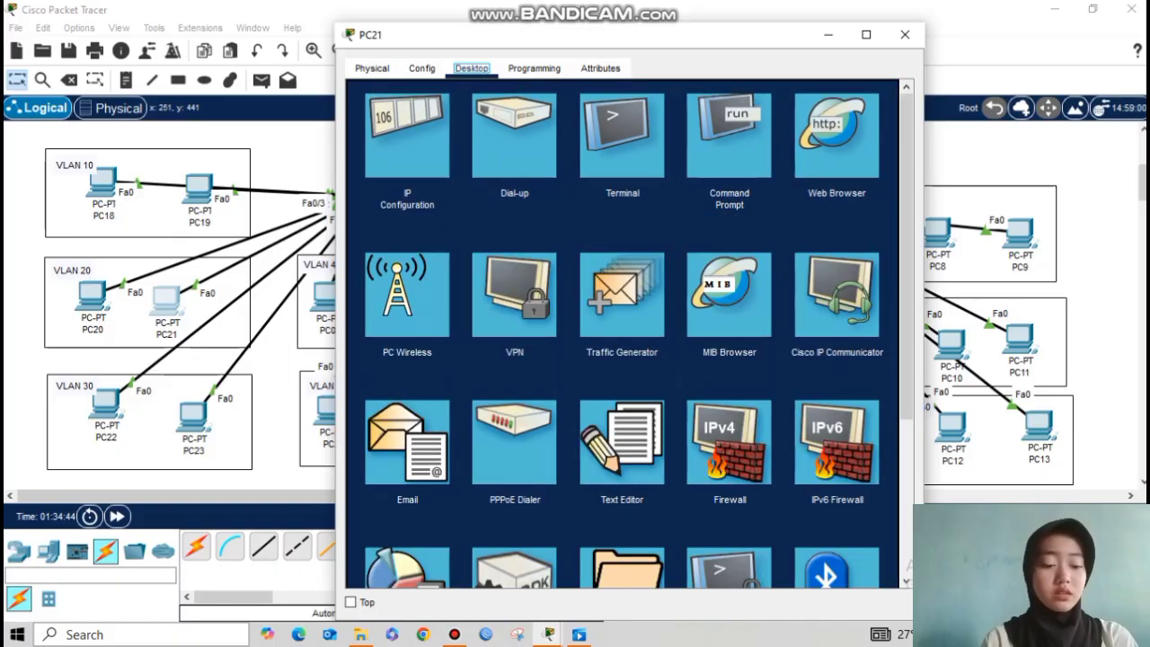
click(406, 130)
click(367, 162)
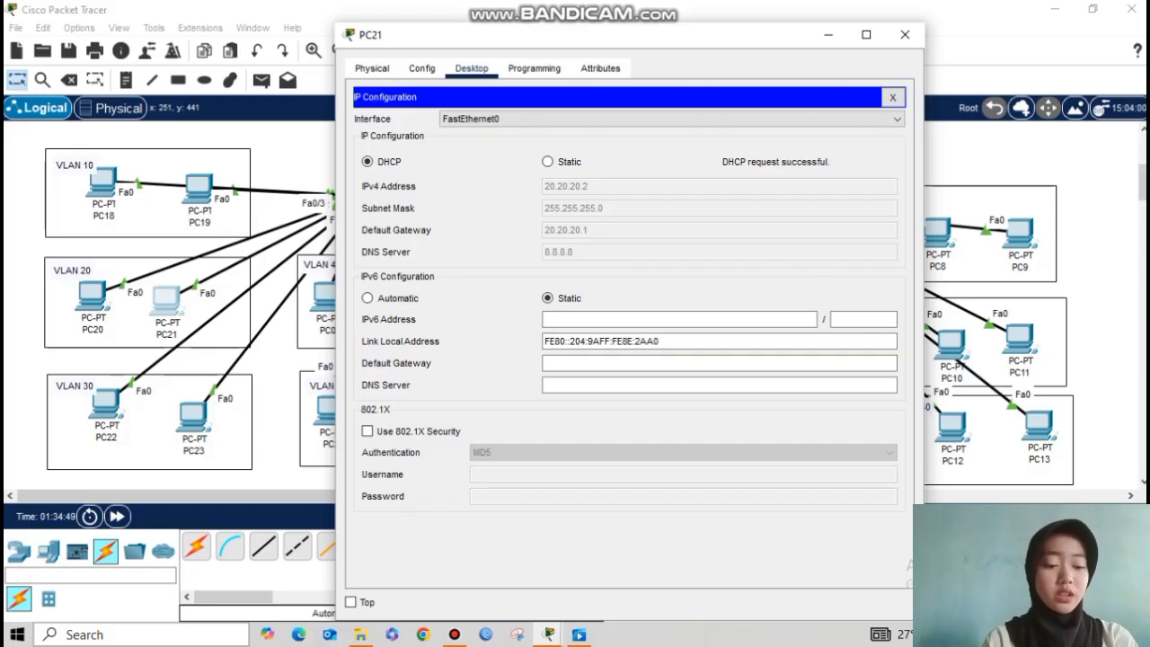
click(829, 34)
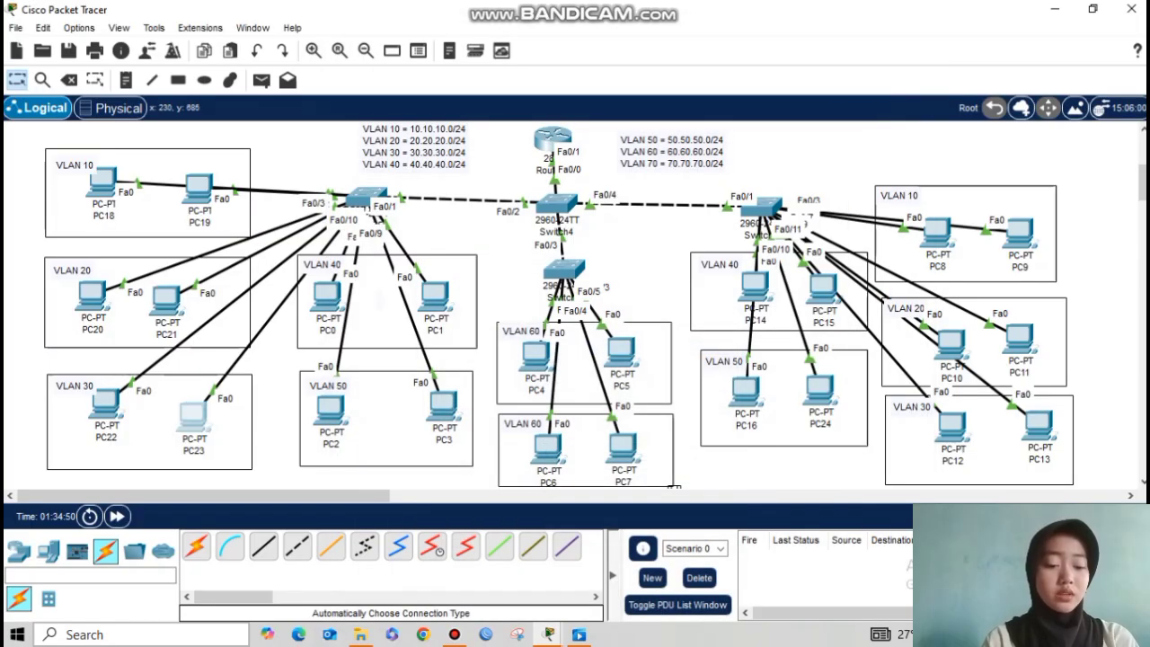
Step: Switch PC23's IP configuration to DHCP so it receives 30.30.30.2
click(192, 415)
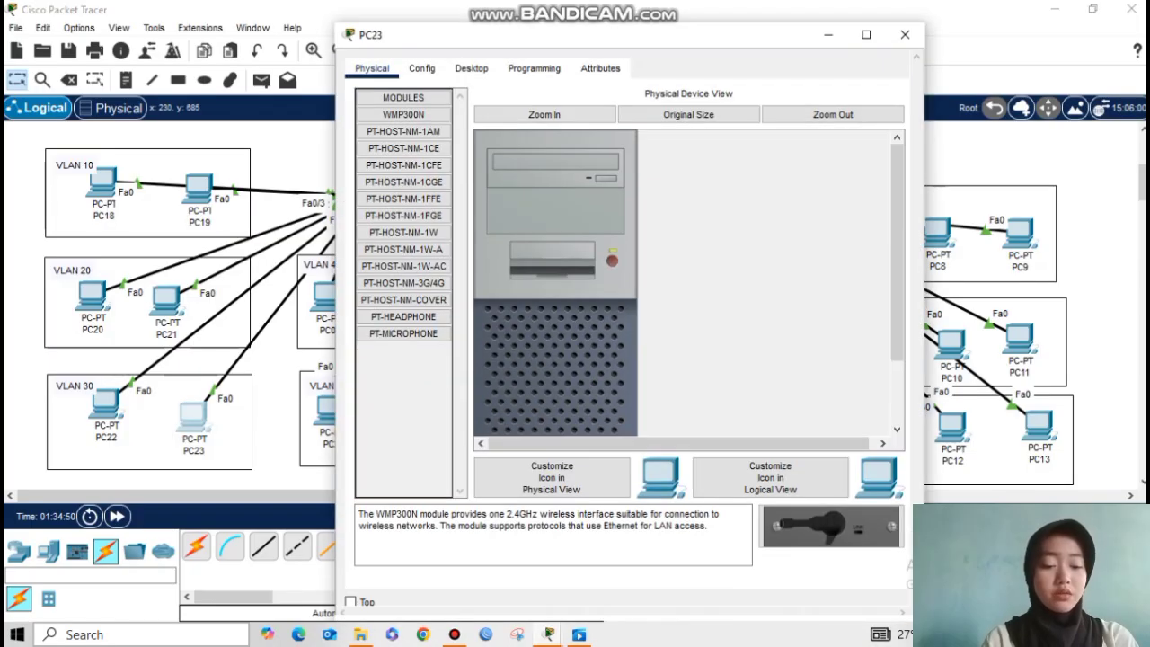
click(471, 68)
click(407, 135)
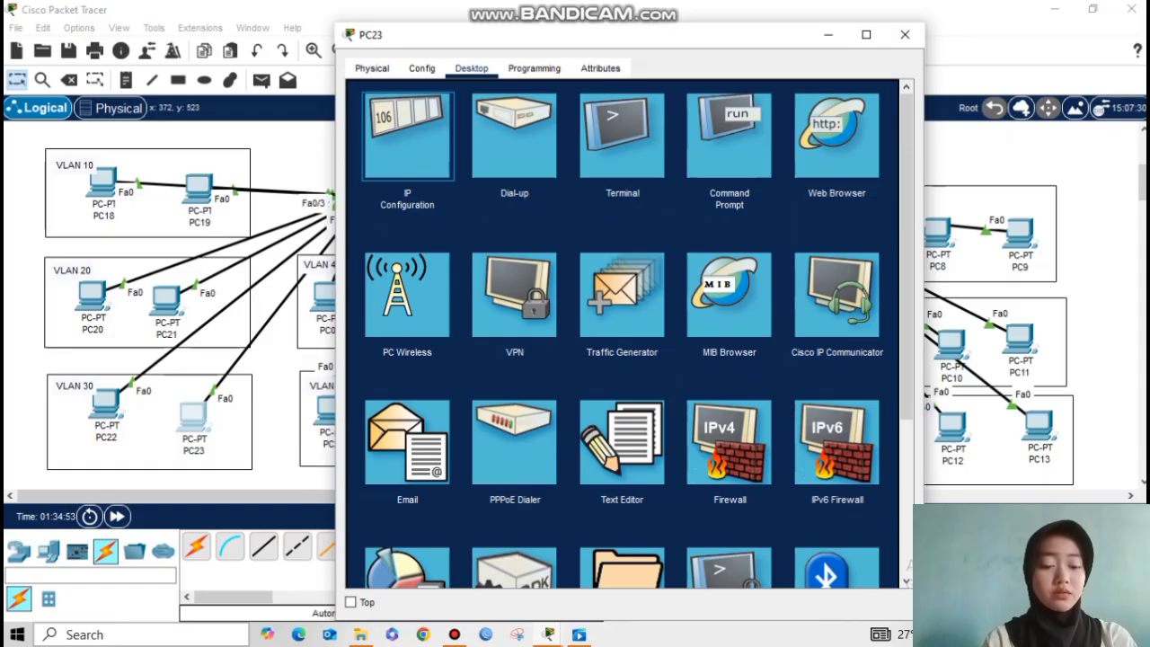
click(368, 162)
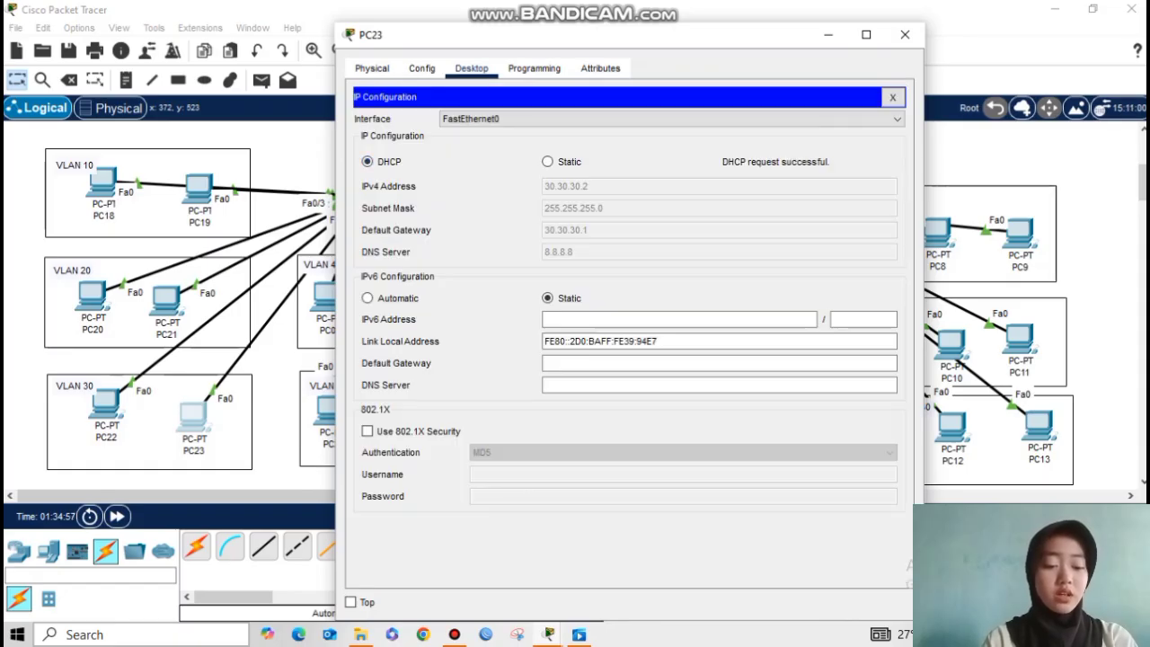
click(828, 34)
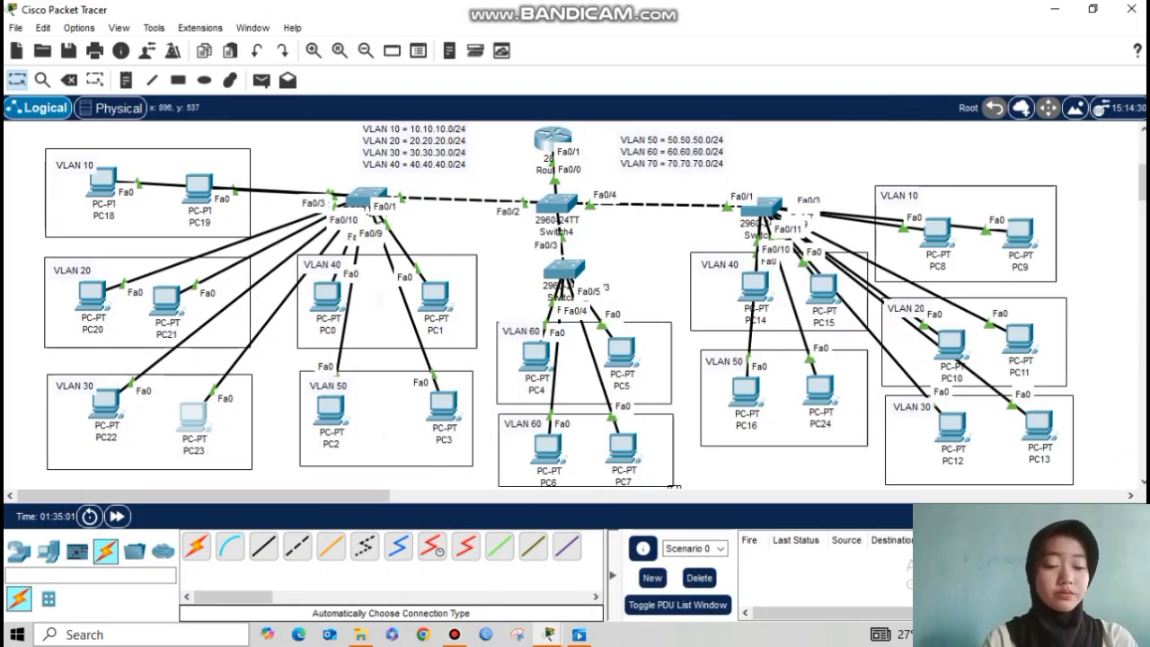
Step: Set PC14's IP configuration to obtain its address by DHCP
click(755, 286)
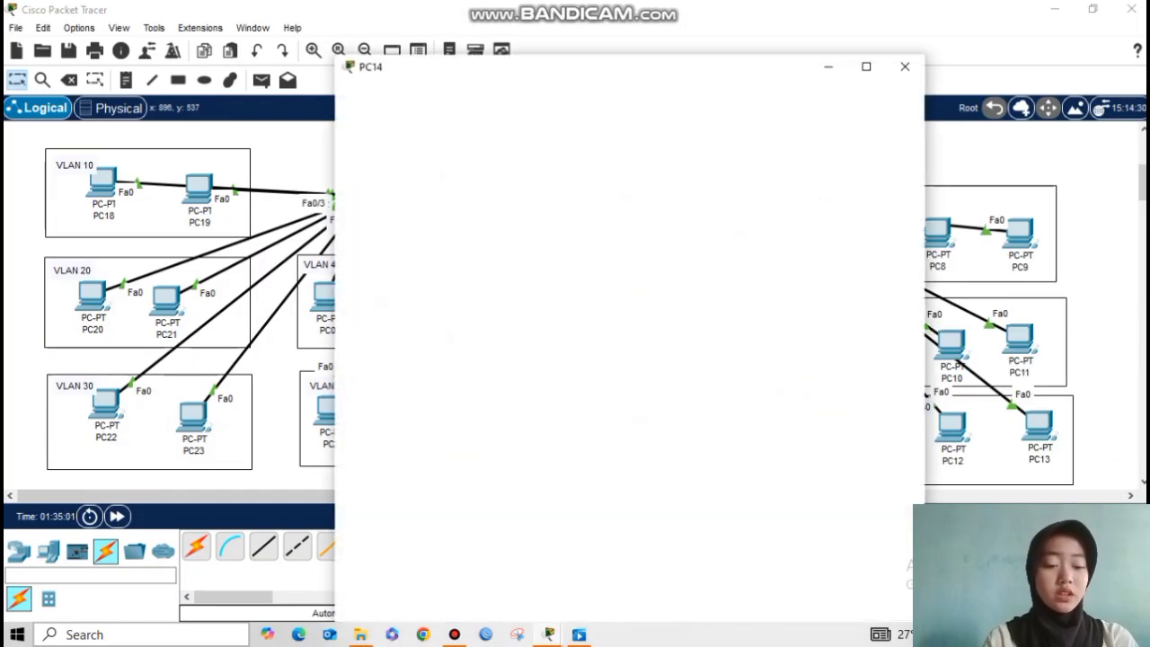
click(472, 68)
click(407, 134)
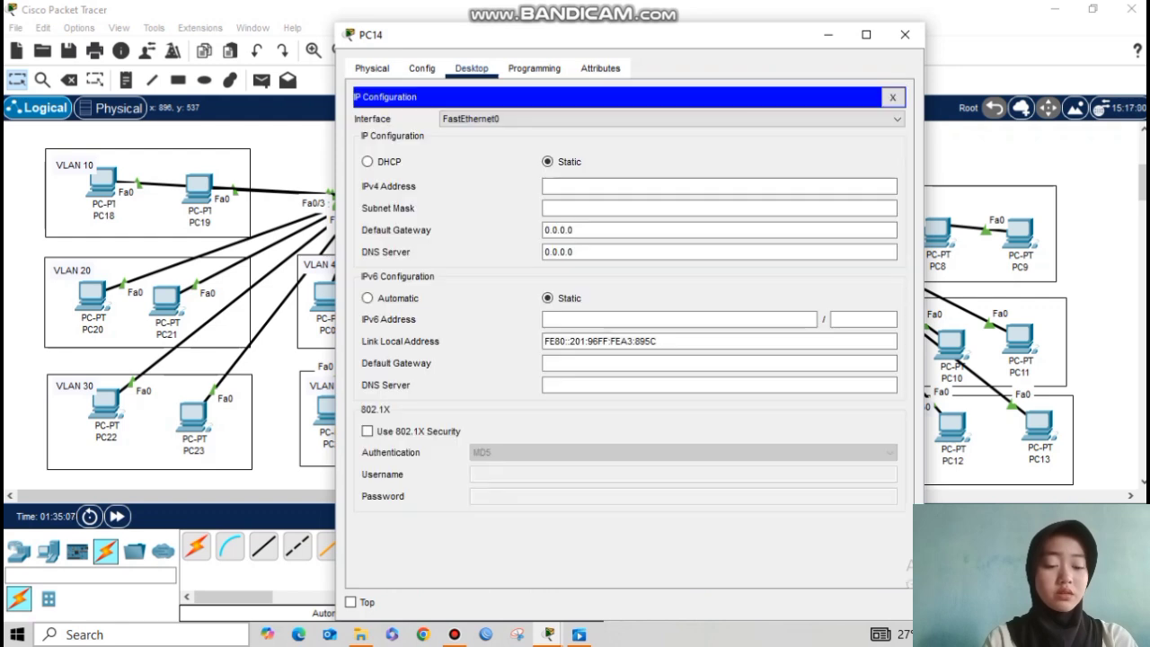
click(367, 162)
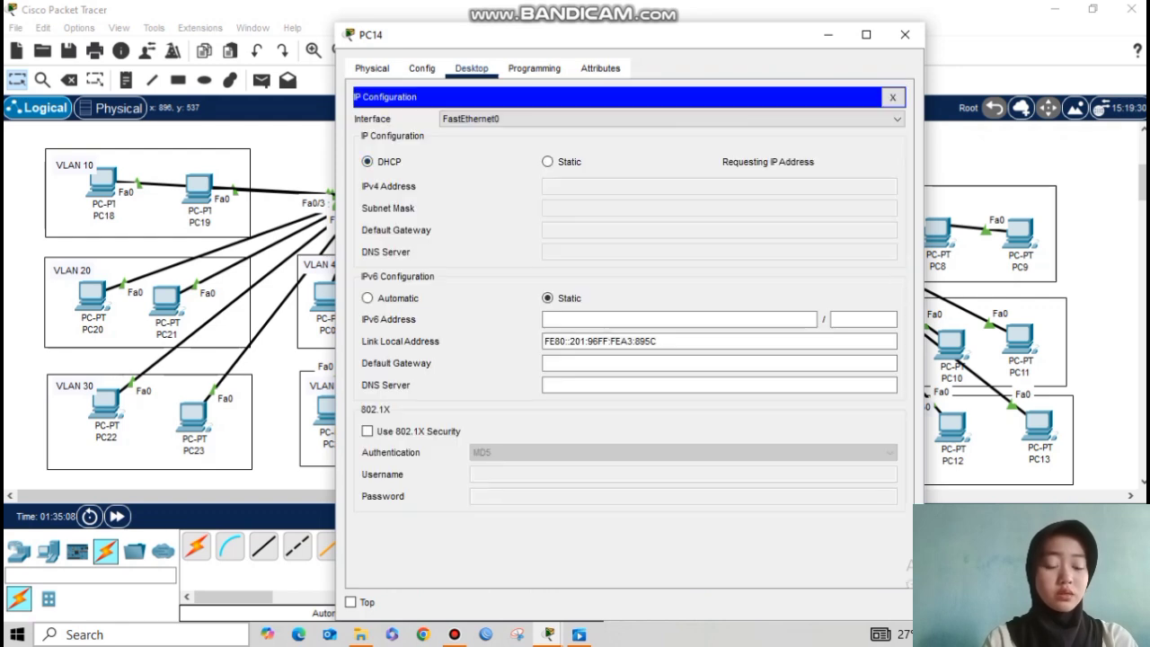
click(828, 35)
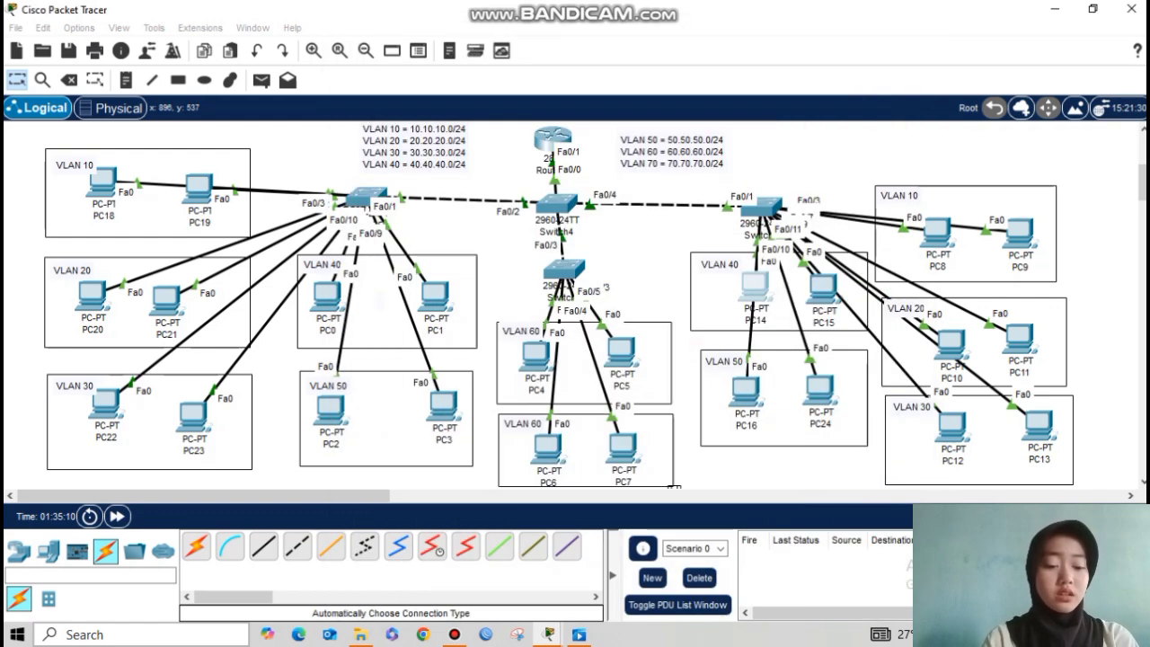
Step: Set PC16's IP configuration to obtain its address by DHCP
click(745, 389)
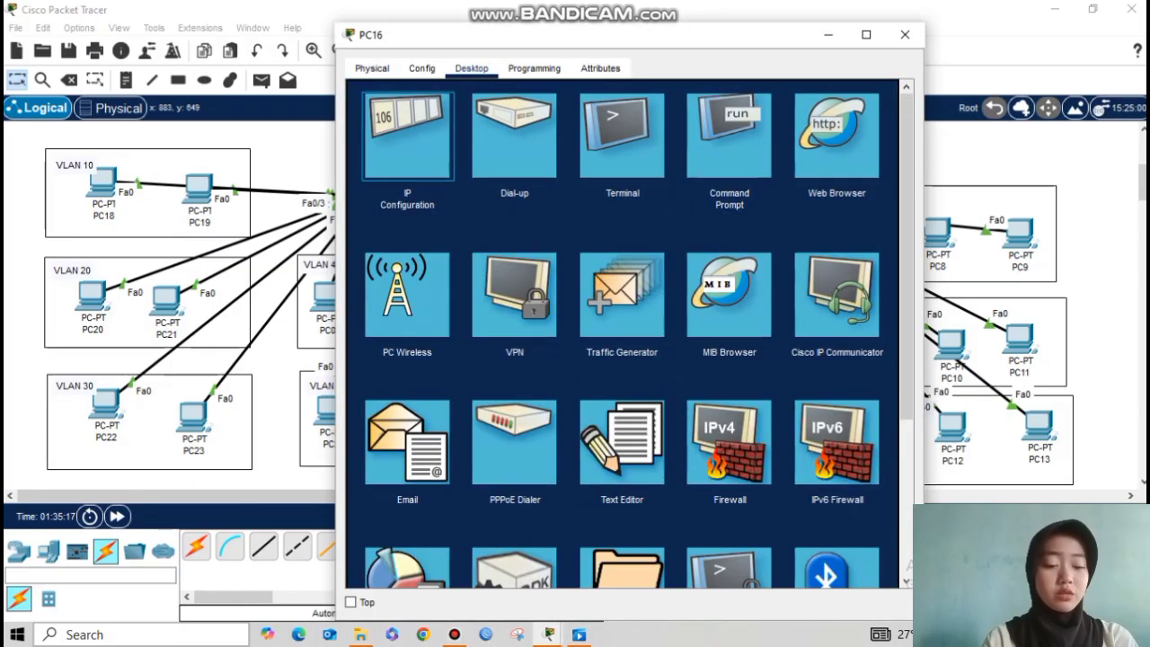
click(386, 160)
click(374, 162)
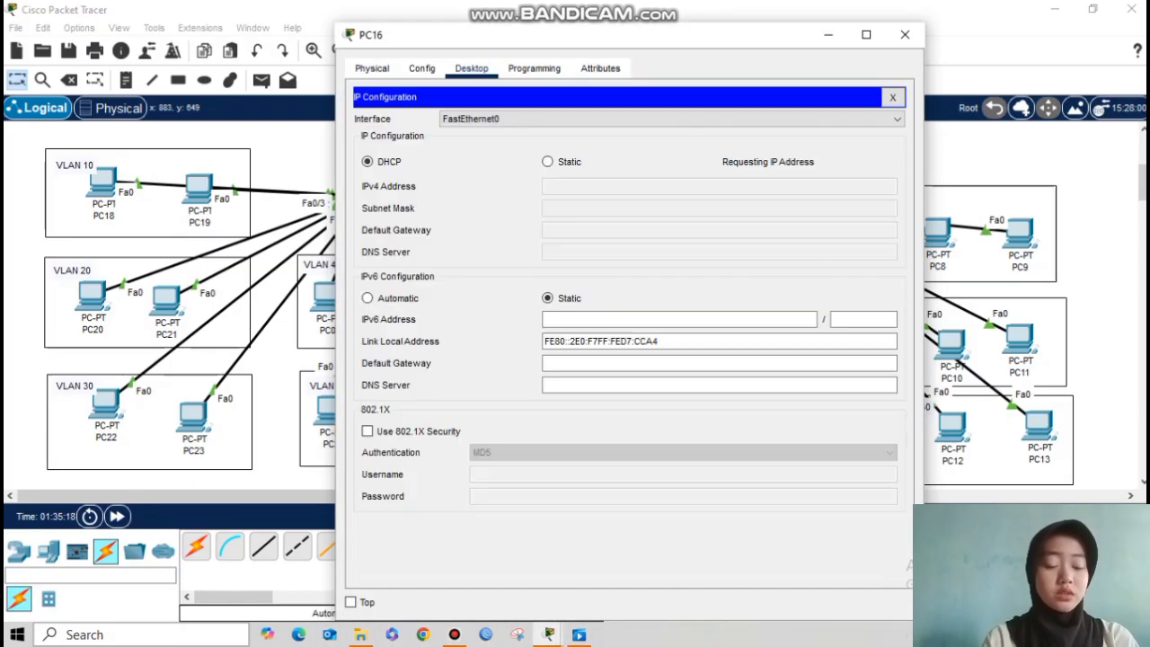
click(828, 35)
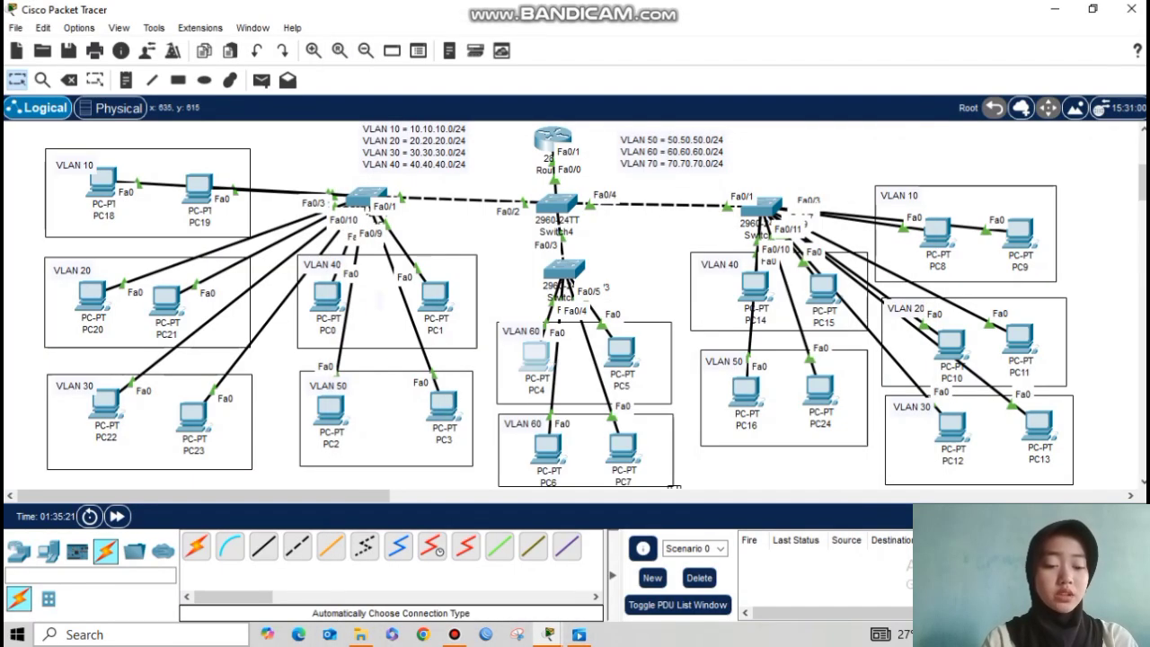
Step: Switch PC4 to DHCP so it receives 60.60.60.2
click(537, 357)
click(471, 68)
click(396, 130)
click(368, 162)
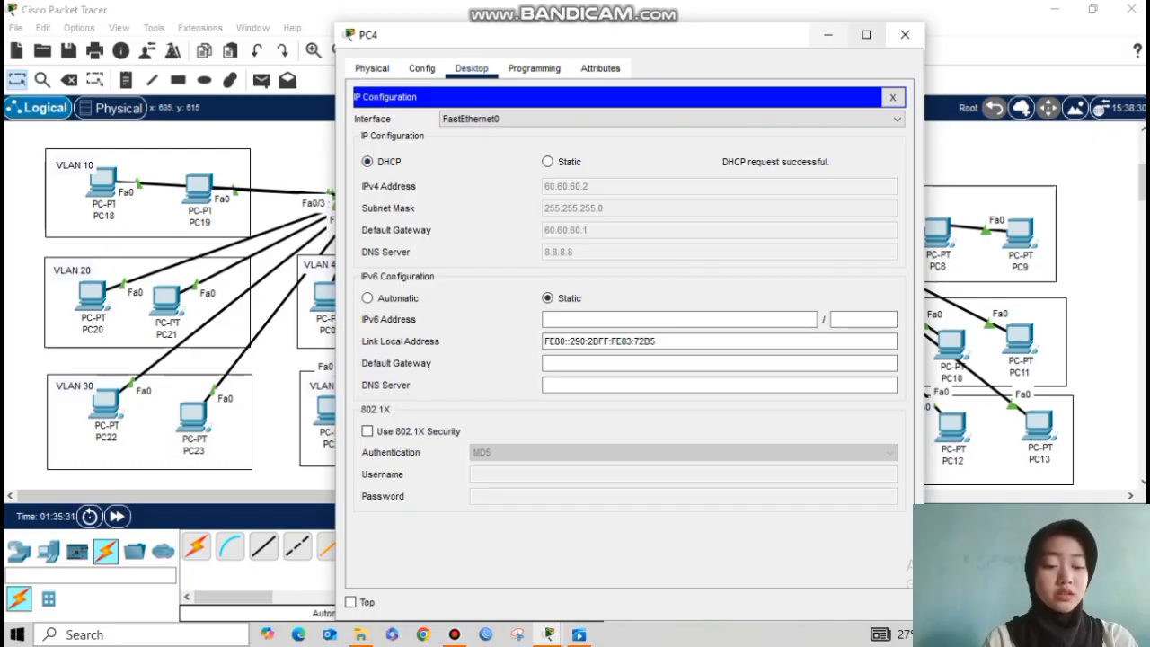
click(828, 35)
Step: Switch PC6 to DHCP so it receives 70.70.70.2
click(547, 447)
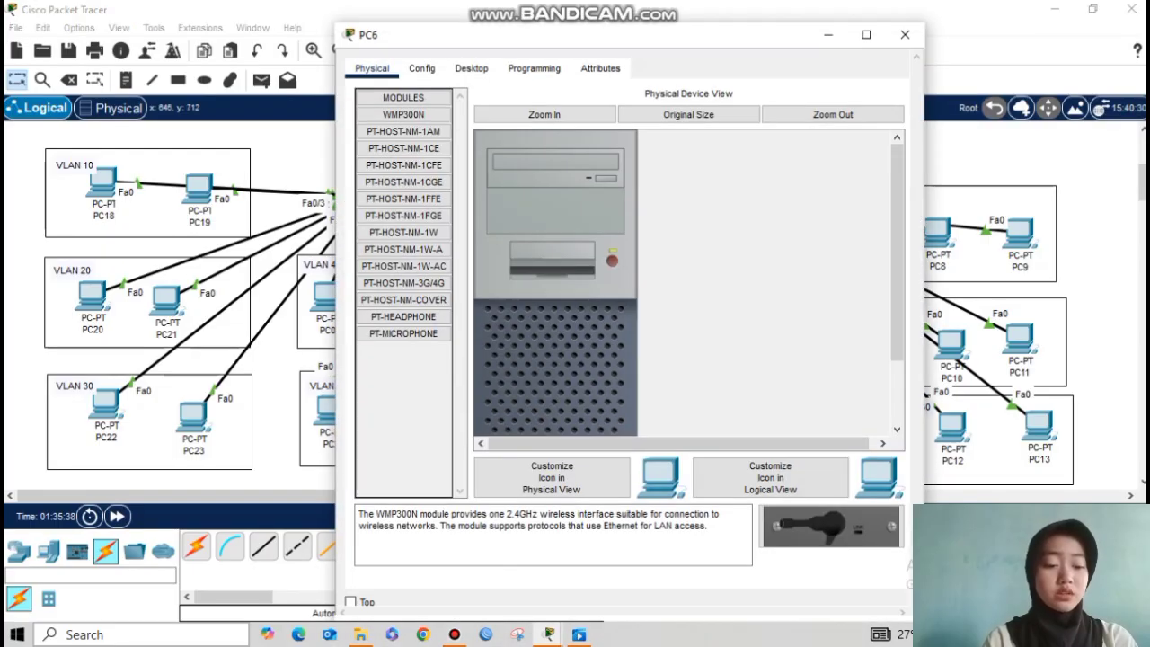
click(471, 69)
click(403, 128)
click(367, 162)
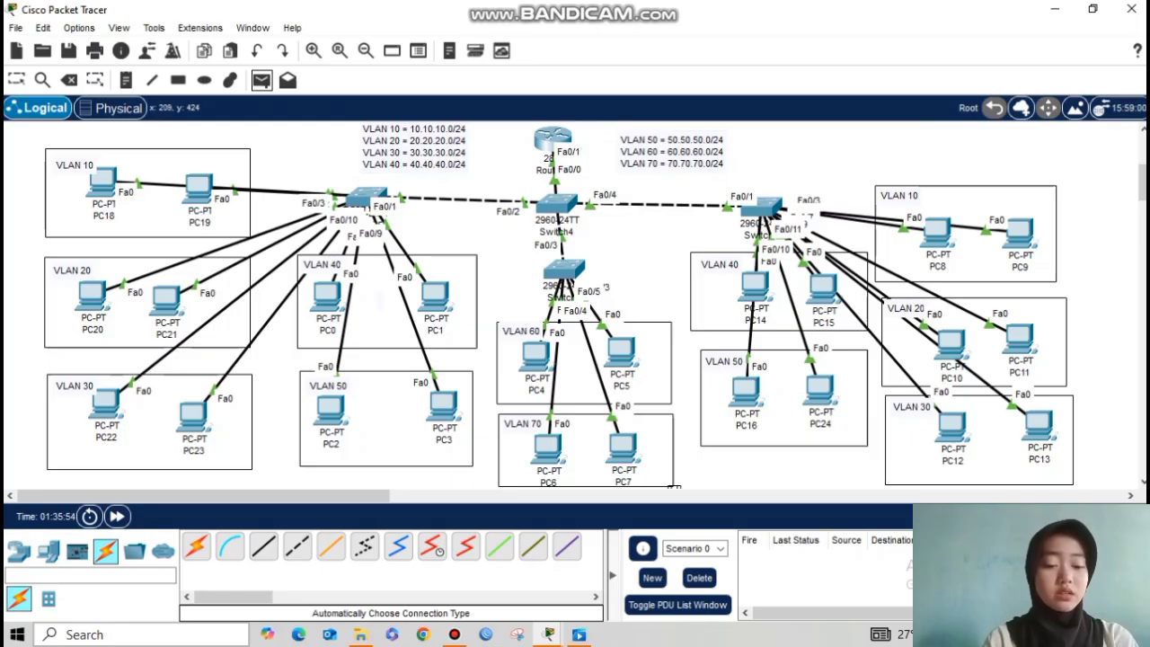
Step: Send a simple PDU ping from PC19 to PC21 and confirm it succeeds
click(200, 189)
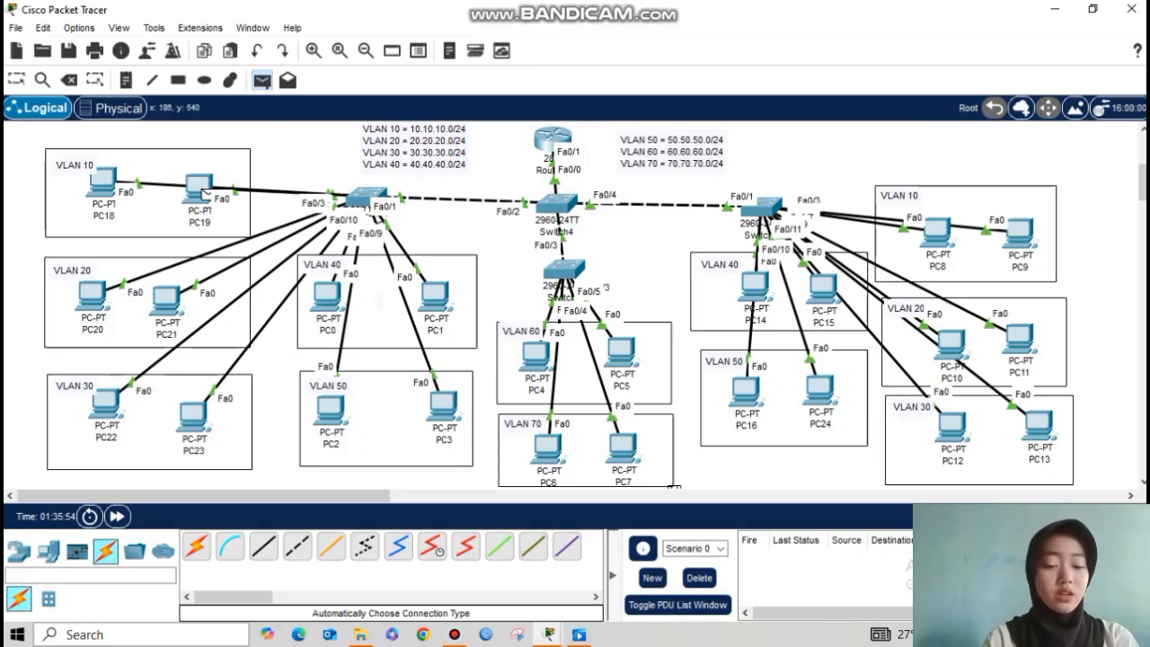
click(167, 300)
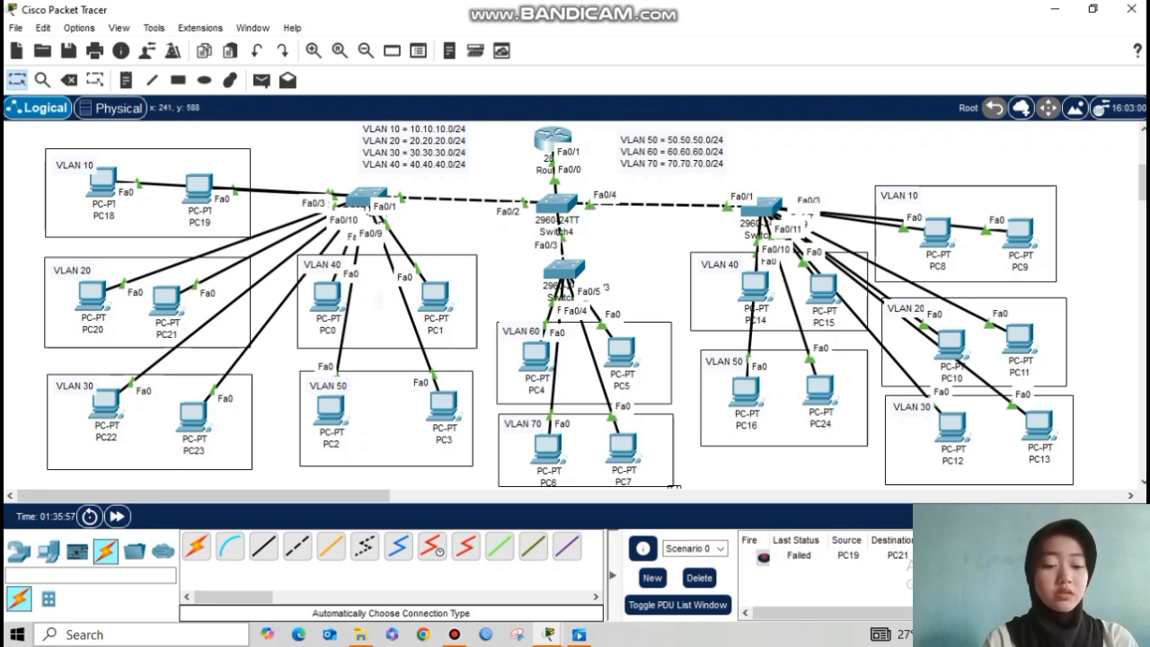
click(261, 80)
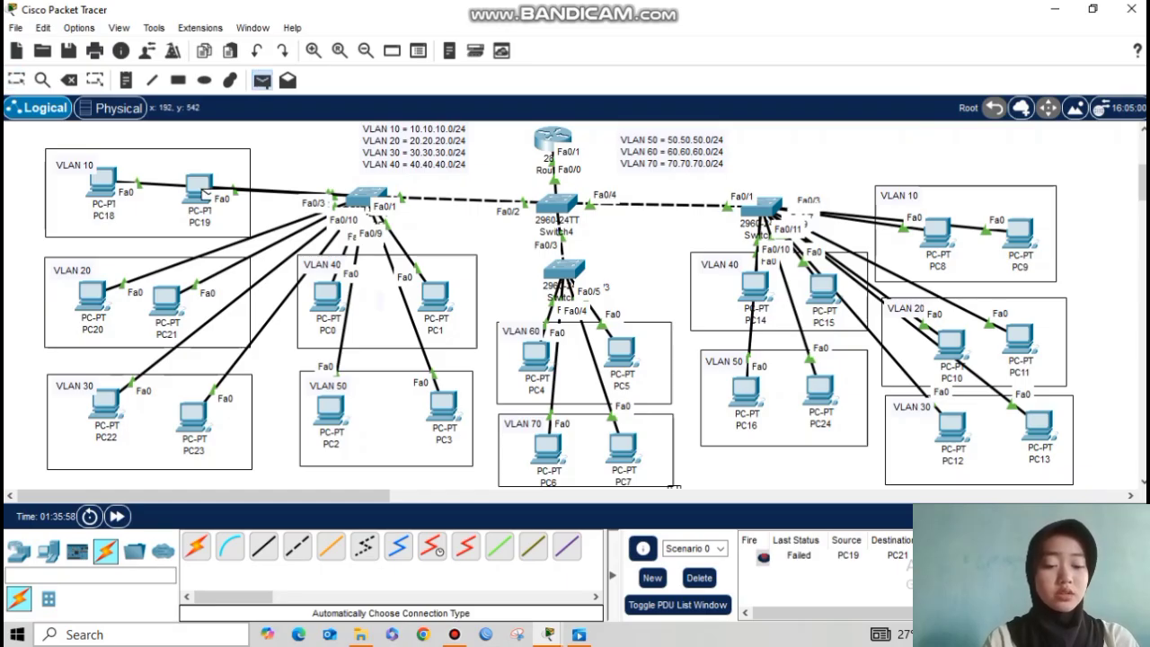
click(167, 300)
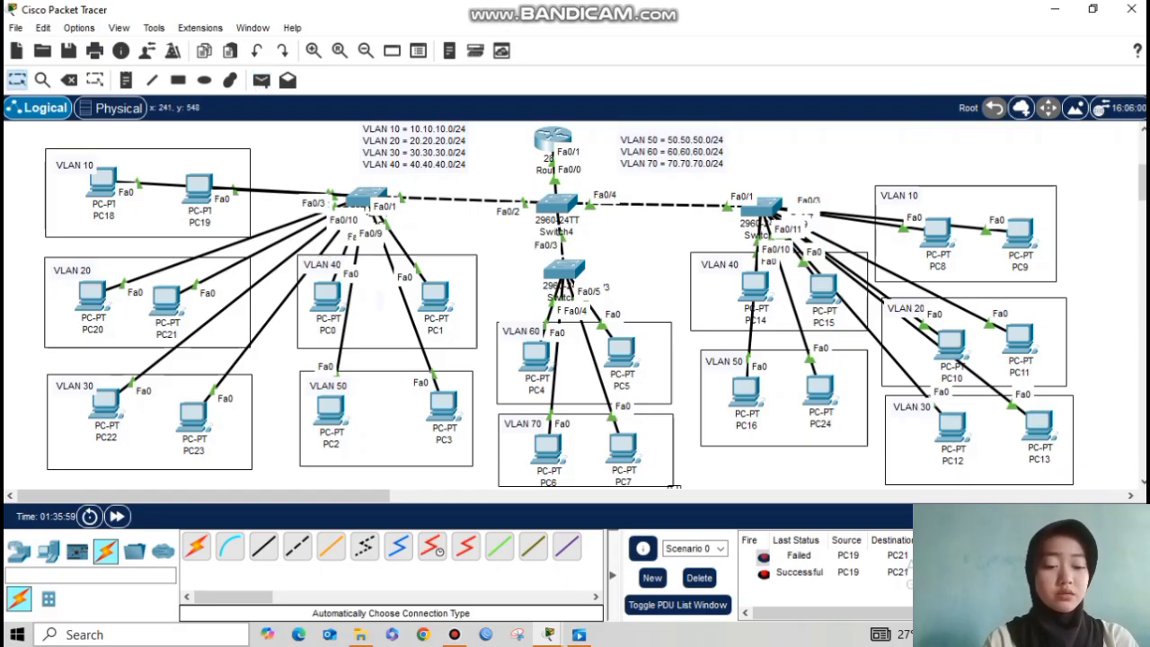
click(799, 572)
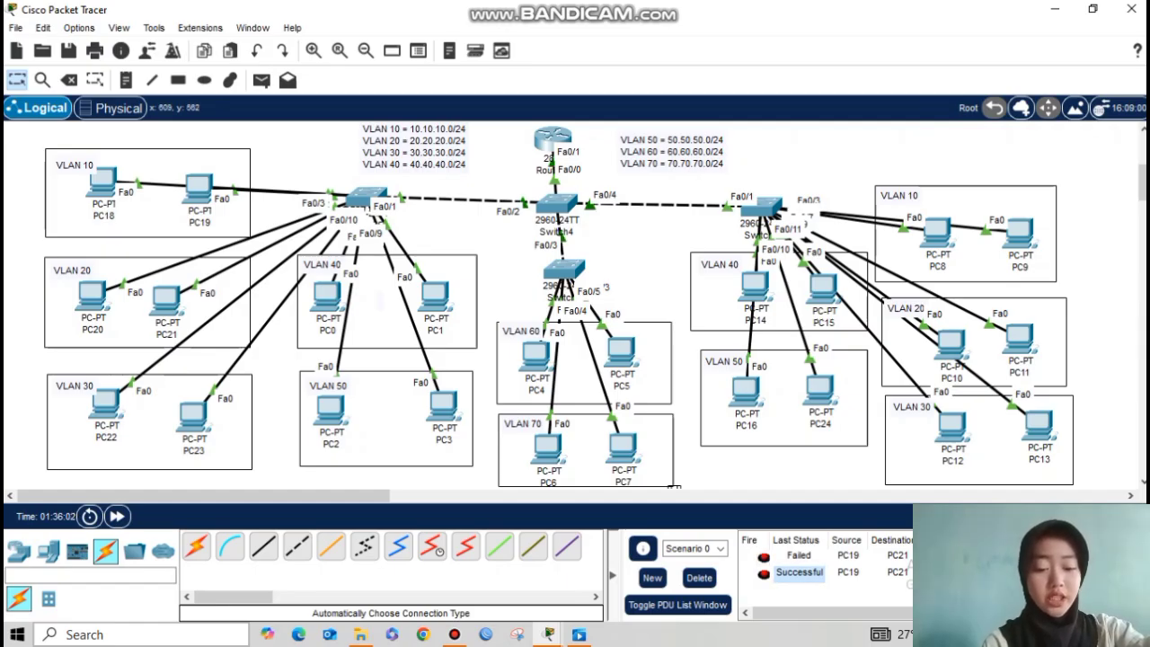
Step: Ping PC21 from PC23 with a simple PDU, then delete all PDU results
key(p)
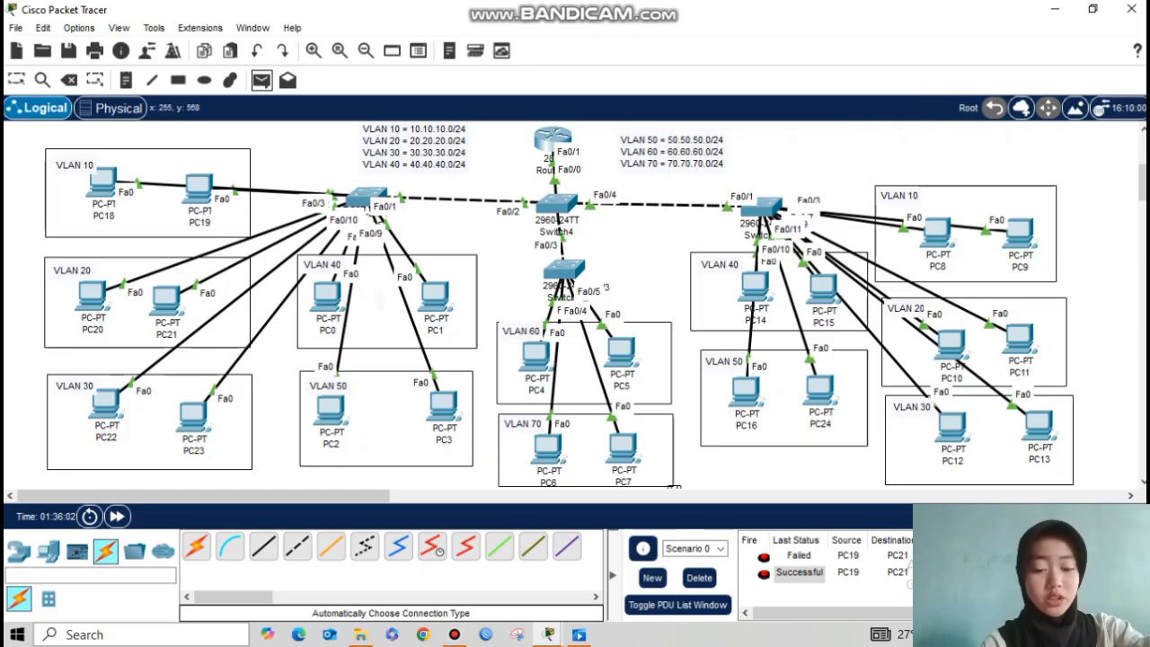
click(192, 415)
click(166, 300)
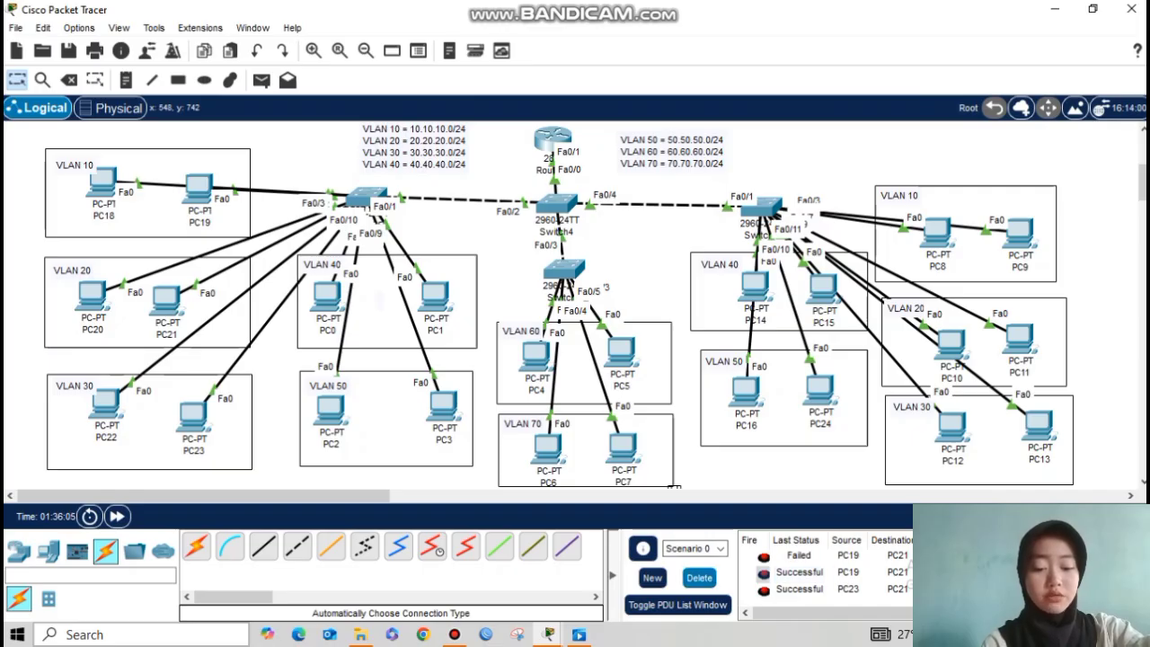
click(699, 577)
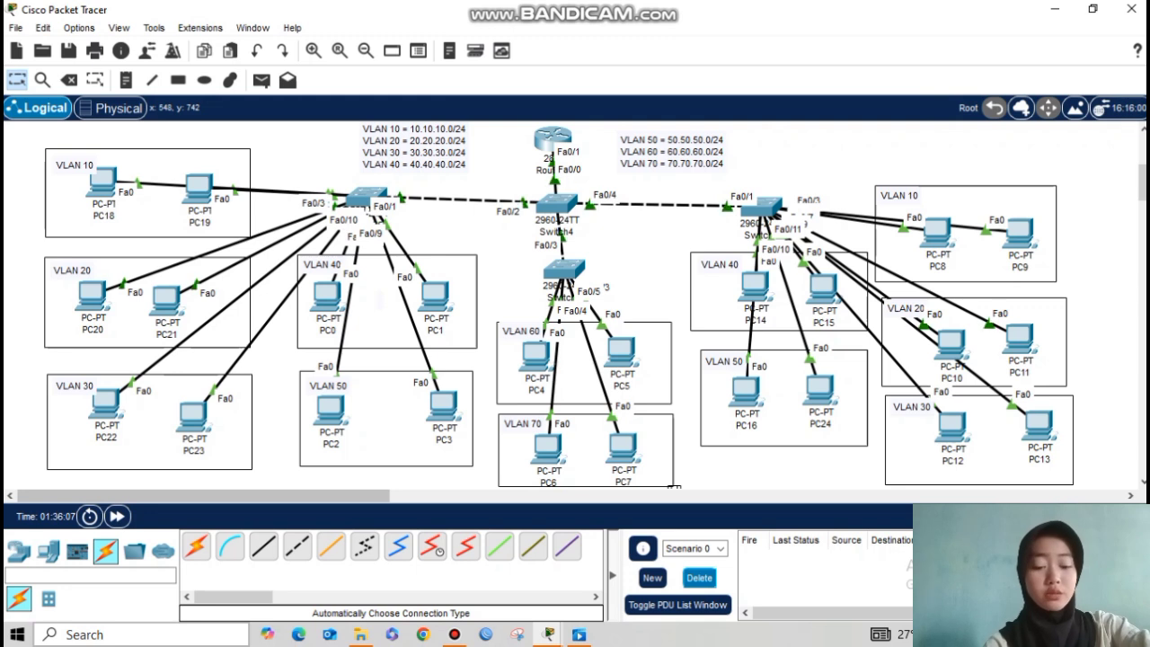
Step: Ping PC16 from PC23 with a simple PDU and confirm it succeeds
click(261, 80)
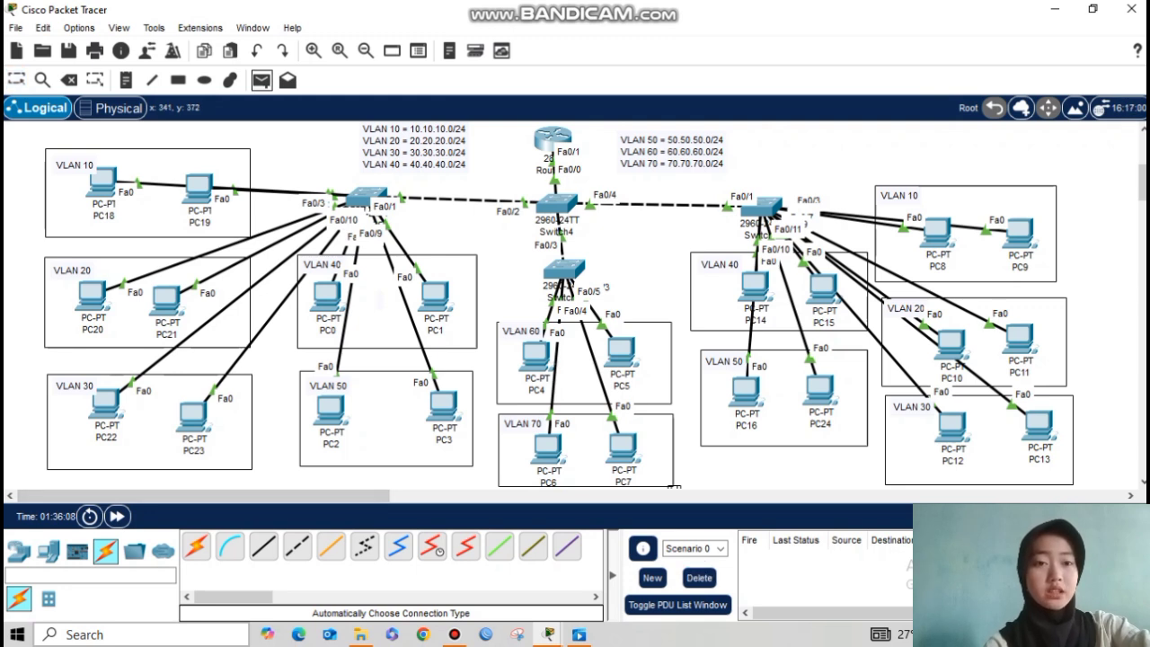
click(201, 422)
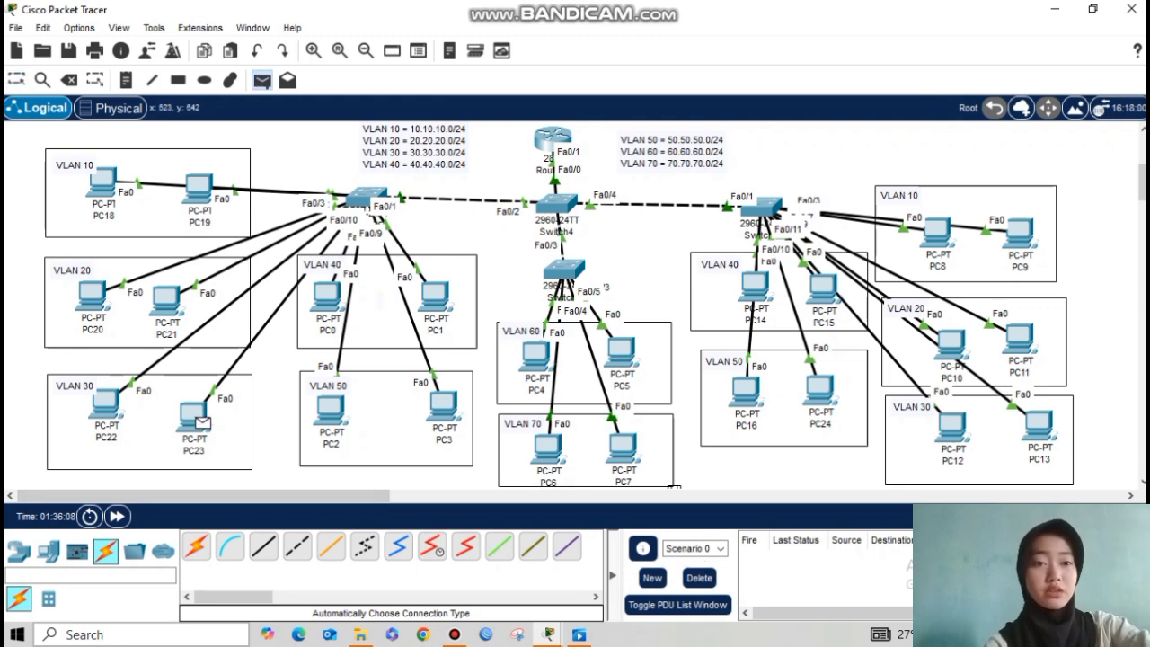
click(746, 389)
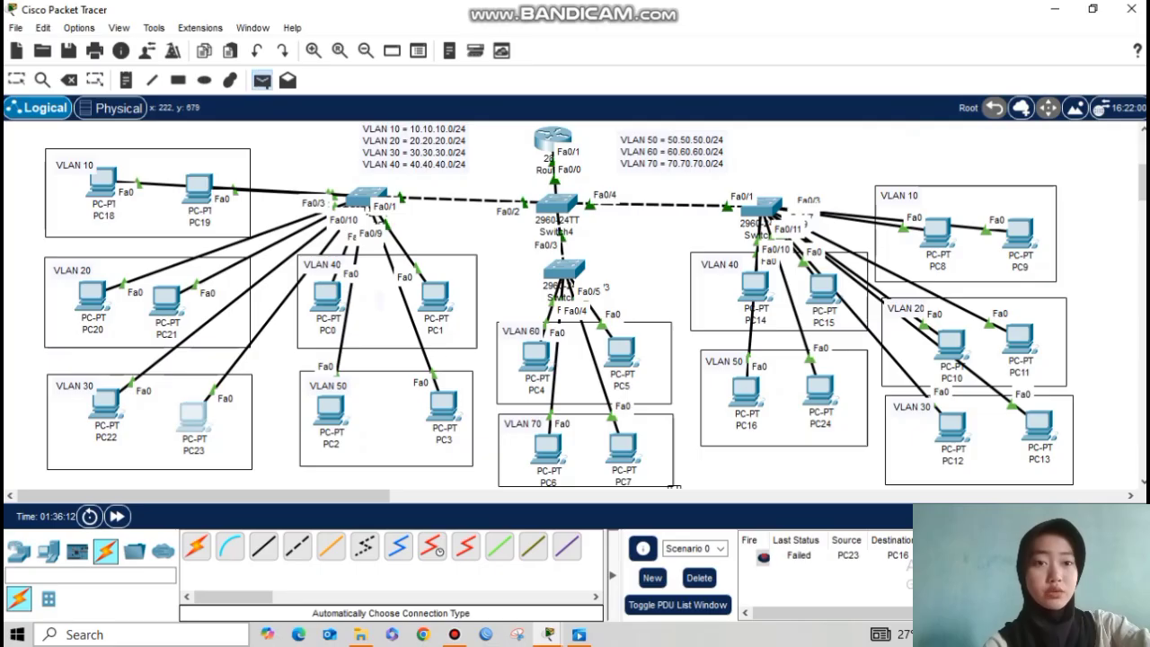
click(200, 415)
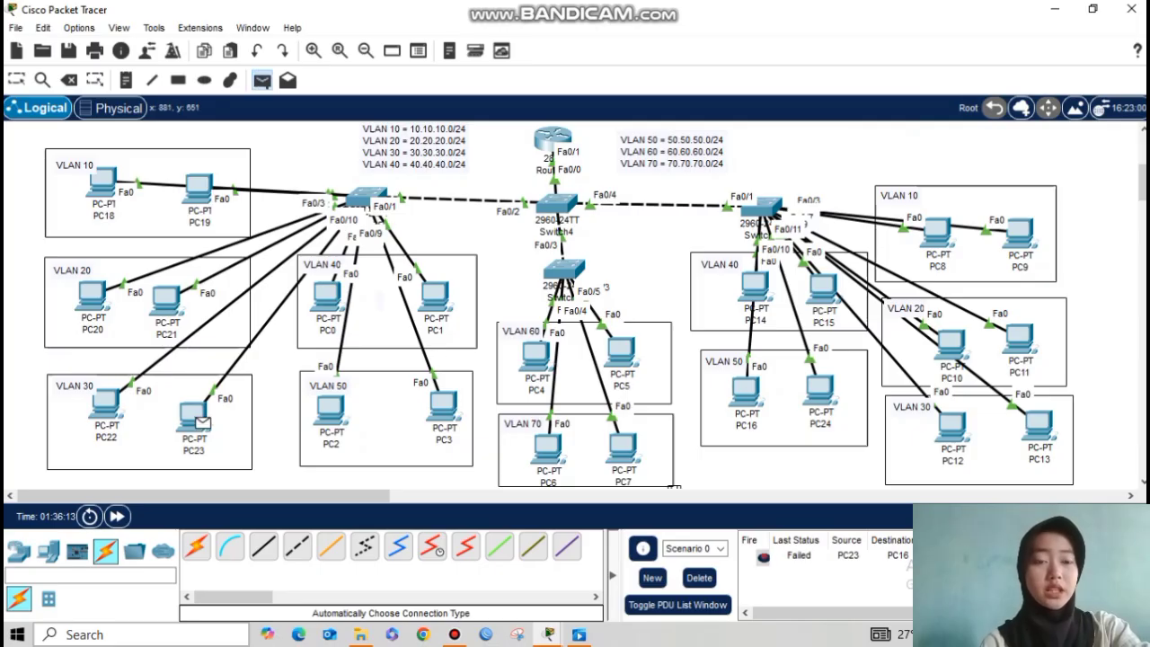
click(746, 388)
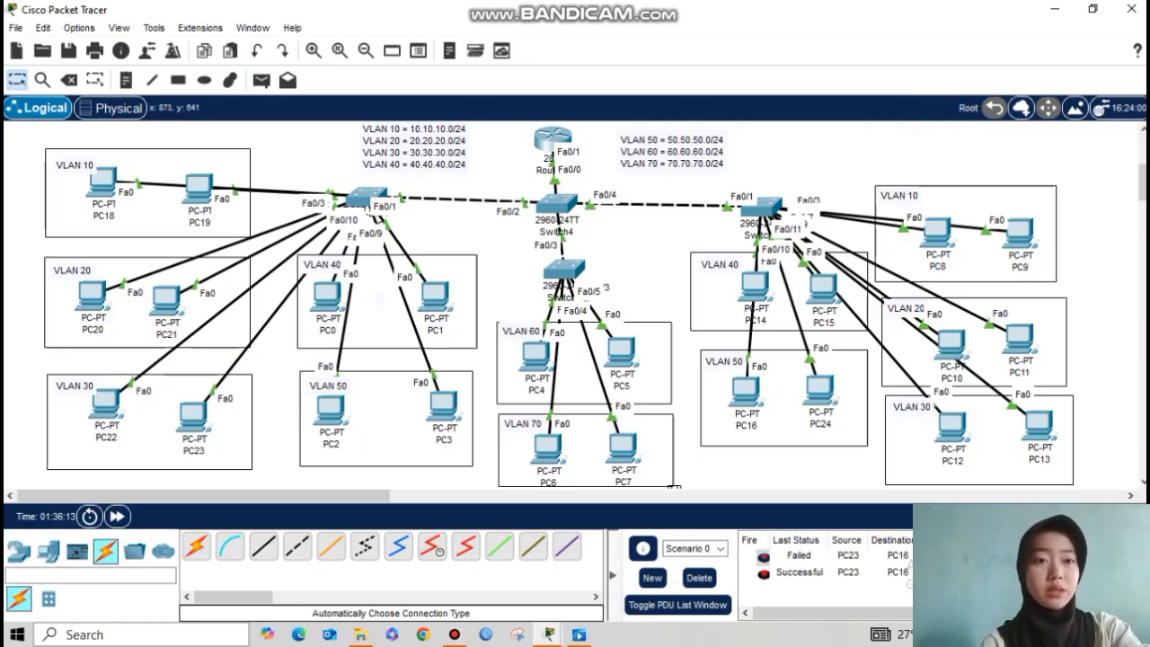
click(799, 573)
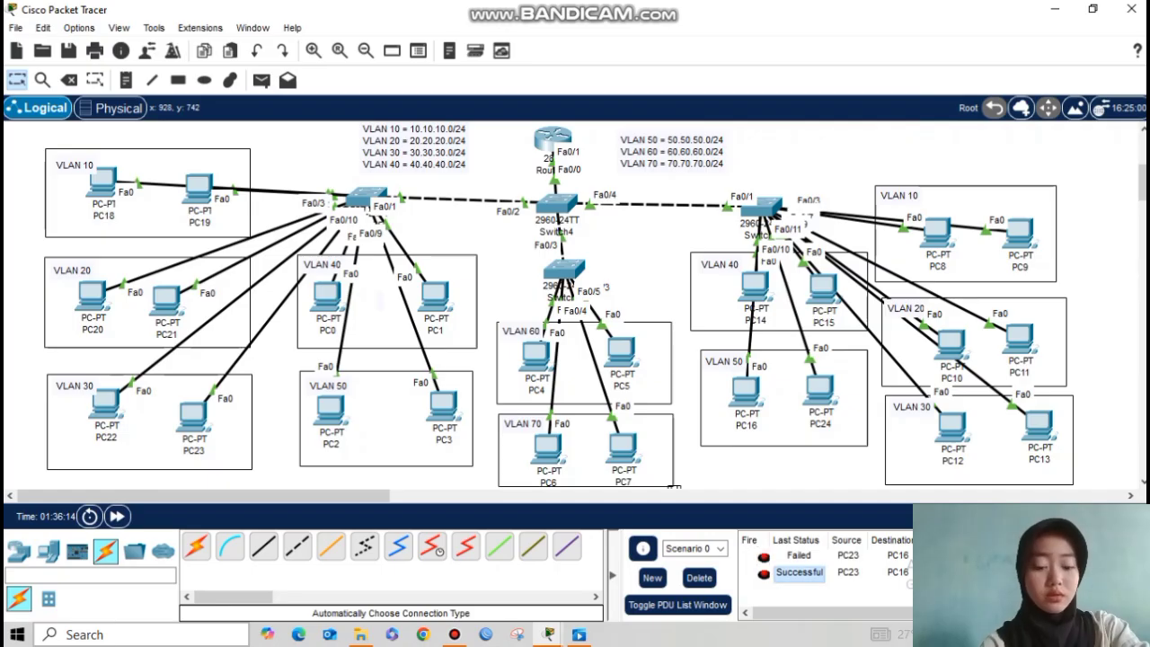
Step: Ping PC14 from PC4, check the successful result, then delete the PDU list
click(261, 80)
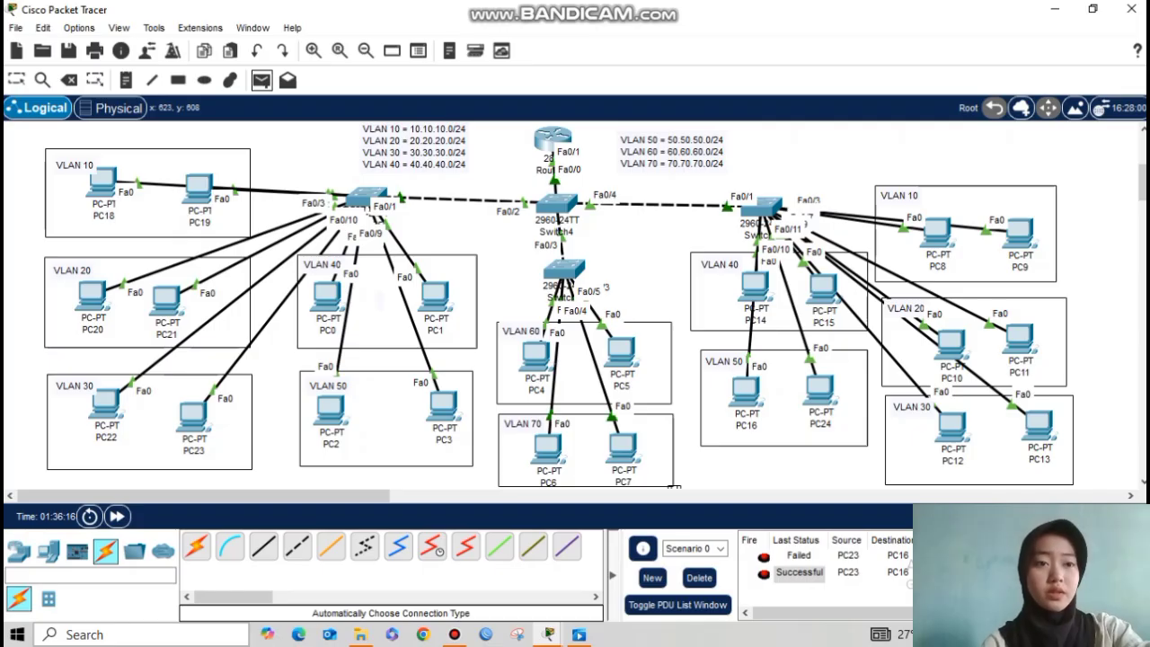
click(535, 355)
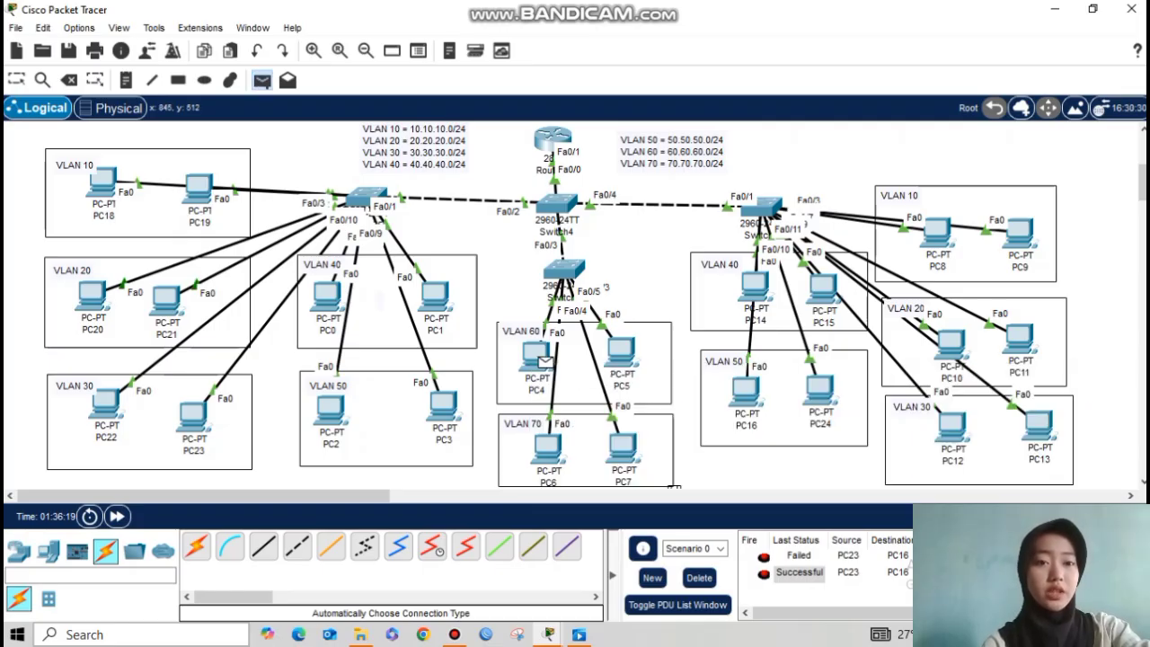
click(755, 286)
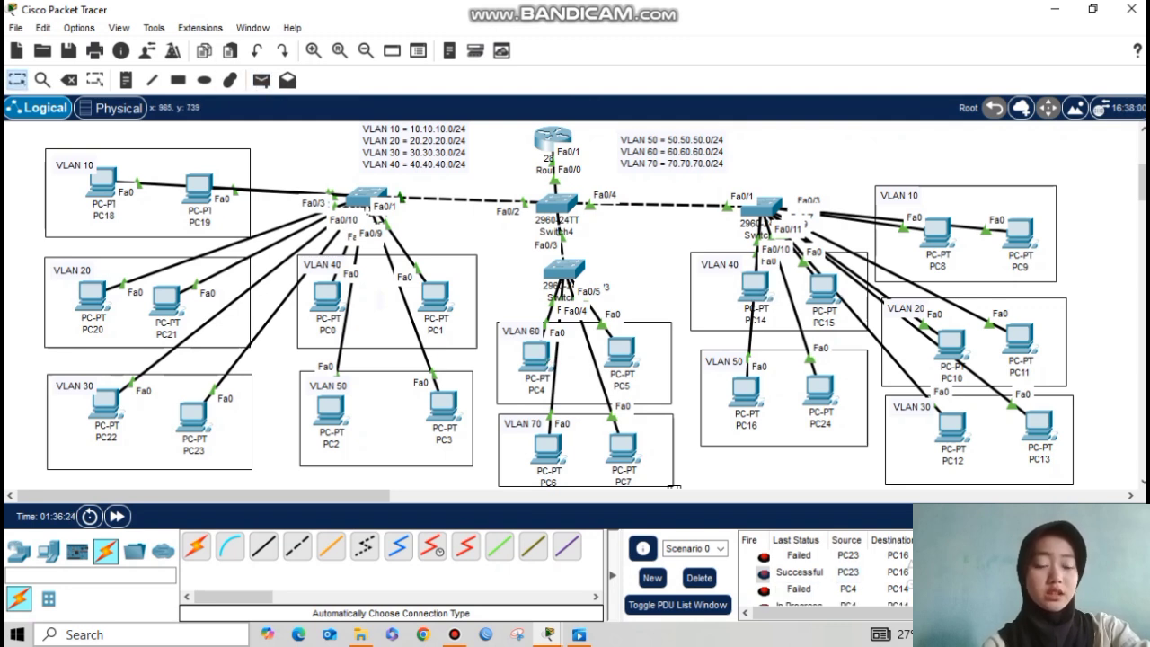
click(800, 589)
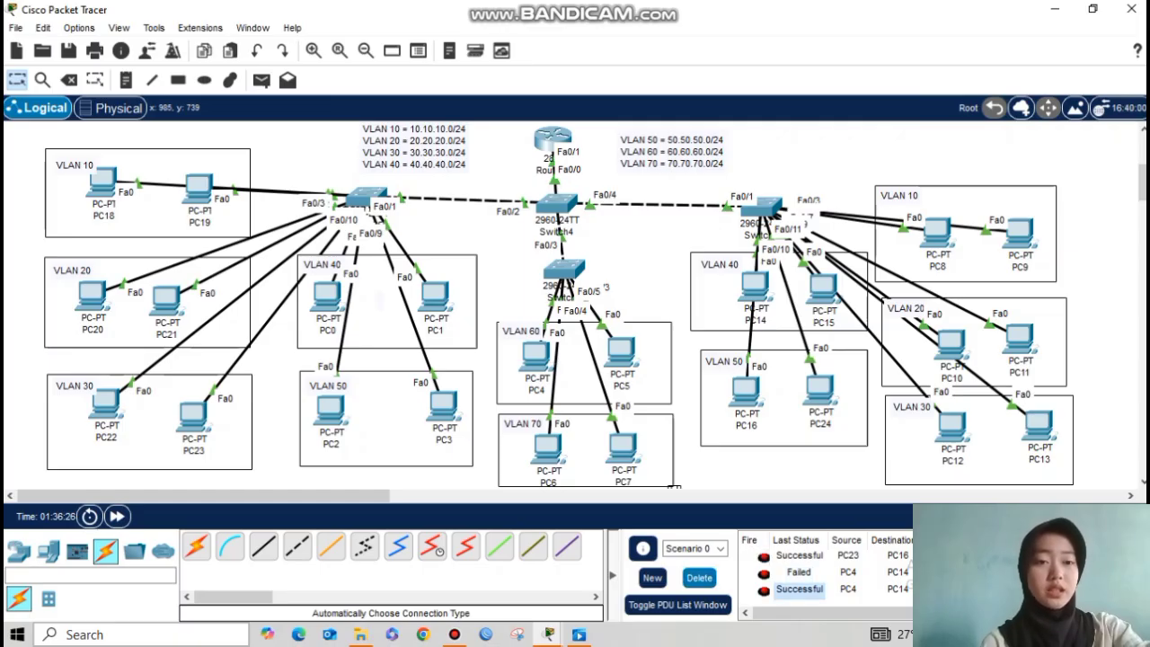
click(699, 578)
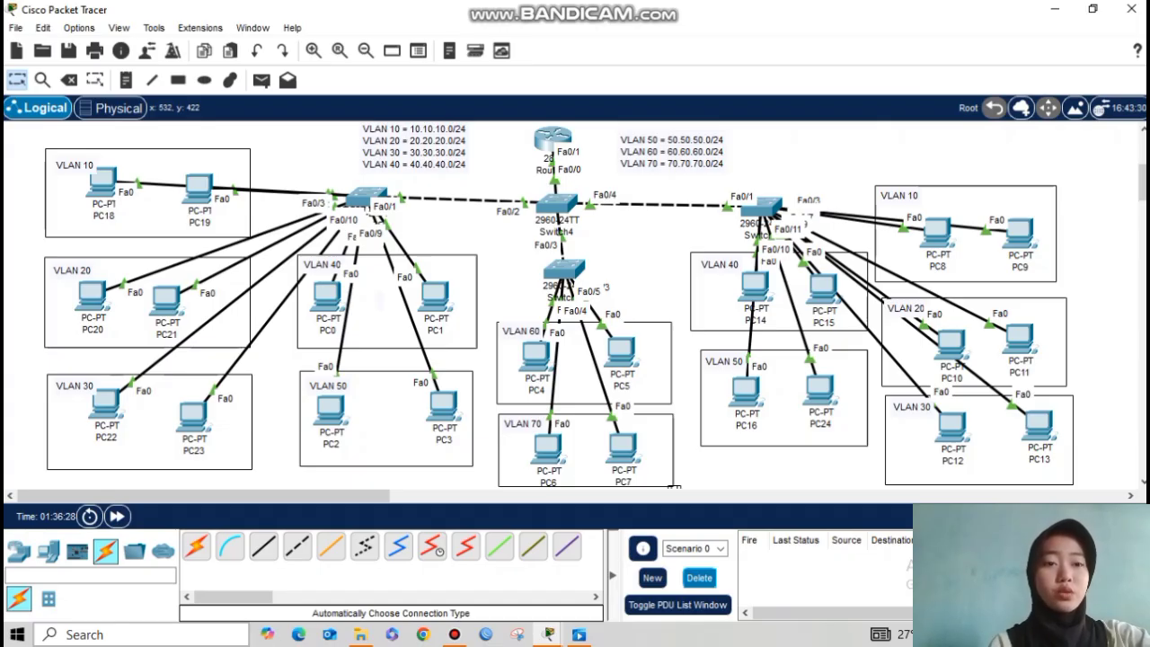
Step: Ping PC19 from PC6 and confirm the result is Successful
key(p)
click(557, 454)
click(199, 189)
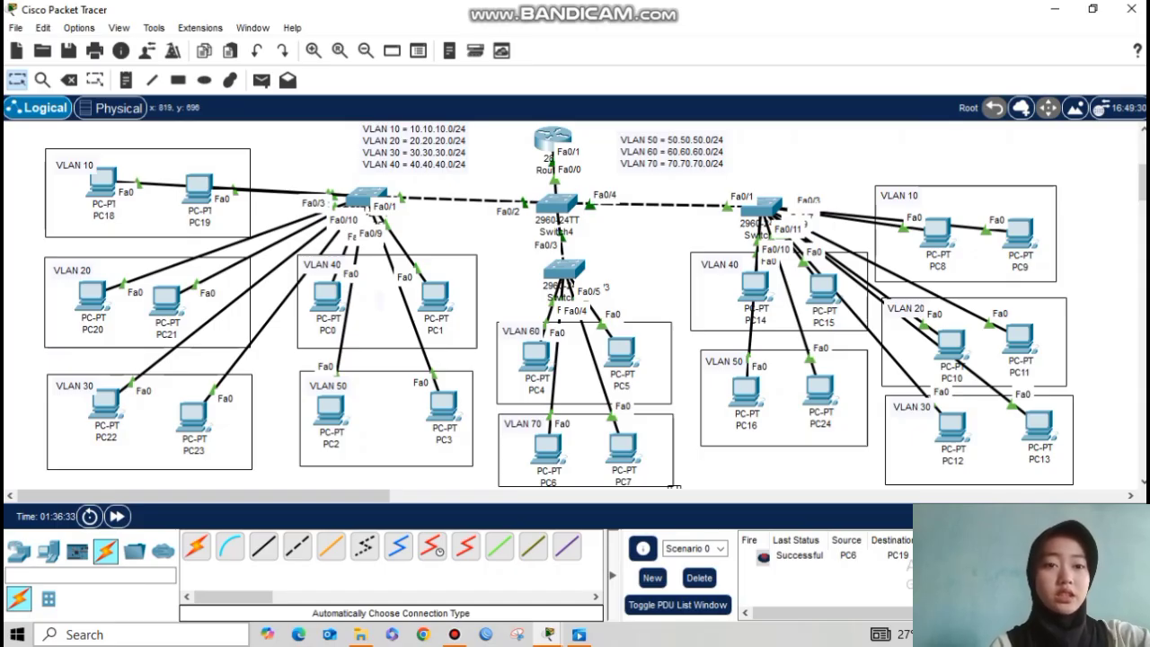
click(800, 556)
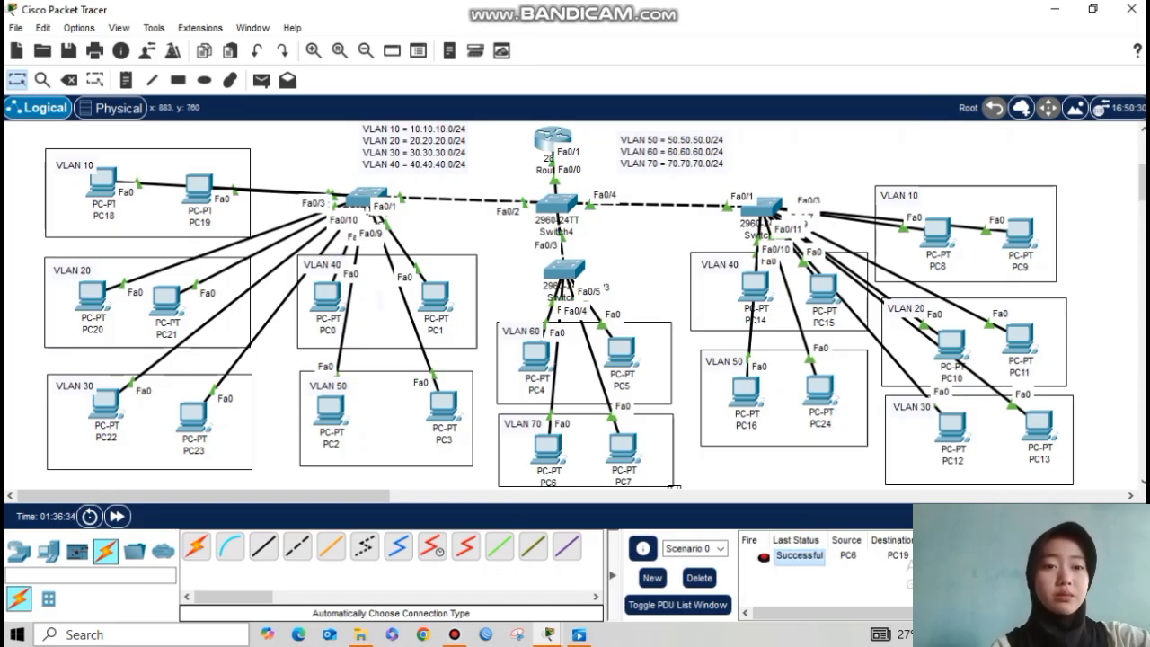